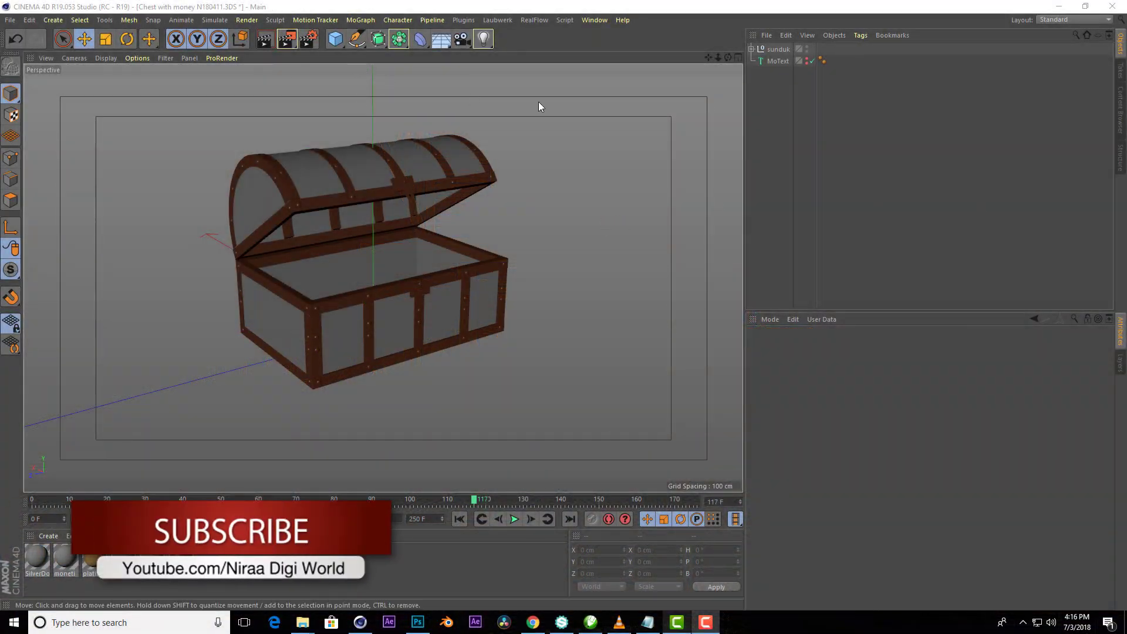
- Add a Floor object beneath the treasure chest
drag(727, 56, 383, 277)
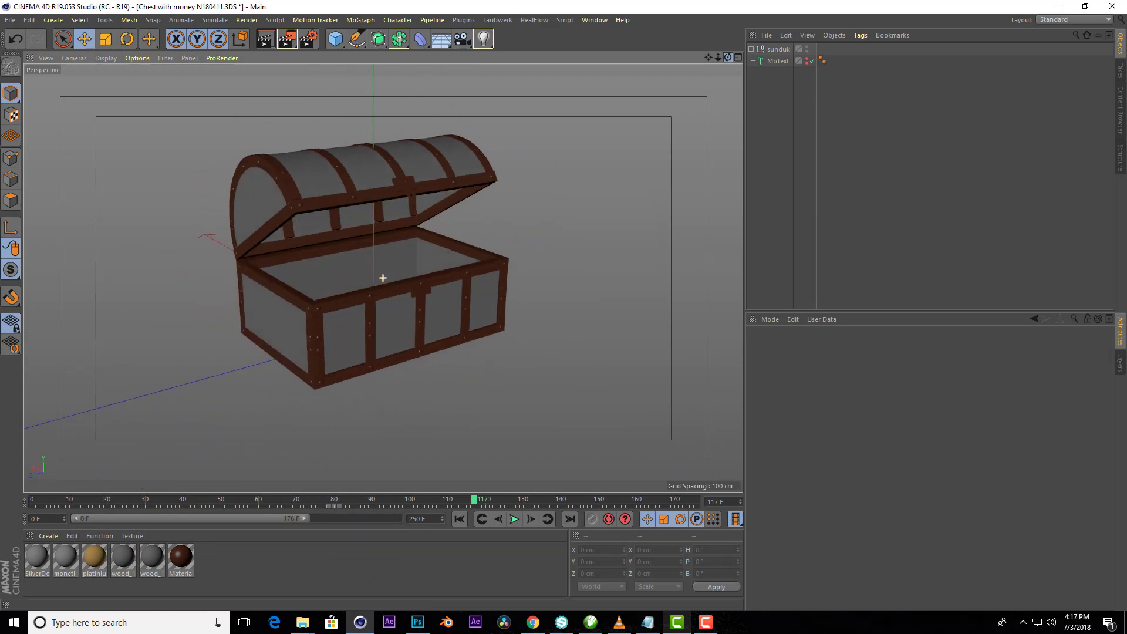
click(533, 622)
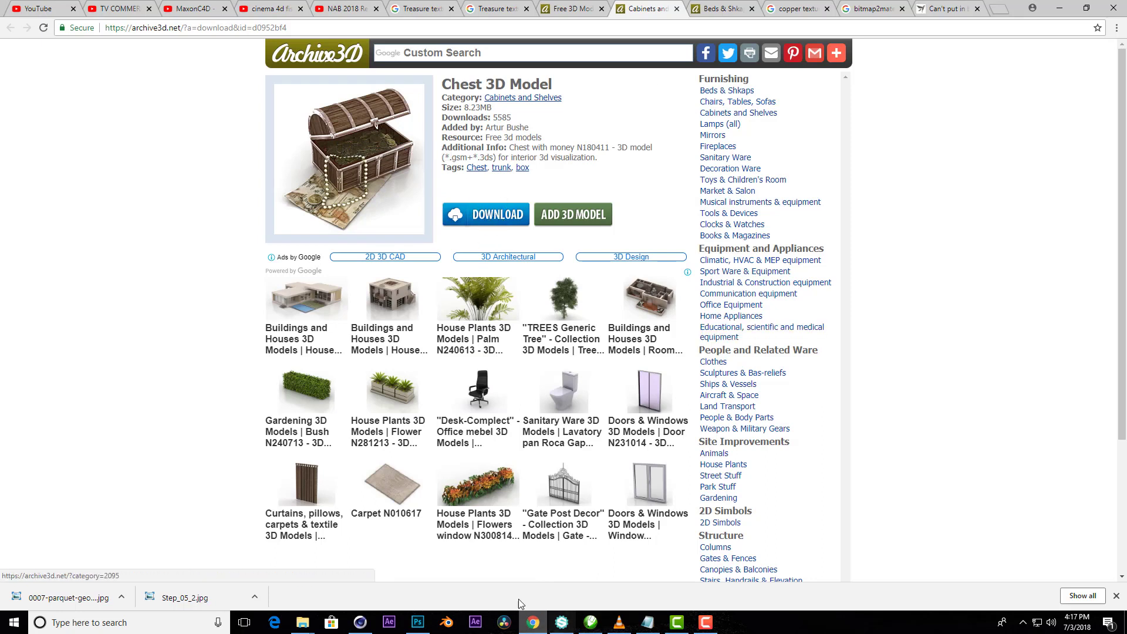
click(361, 620)
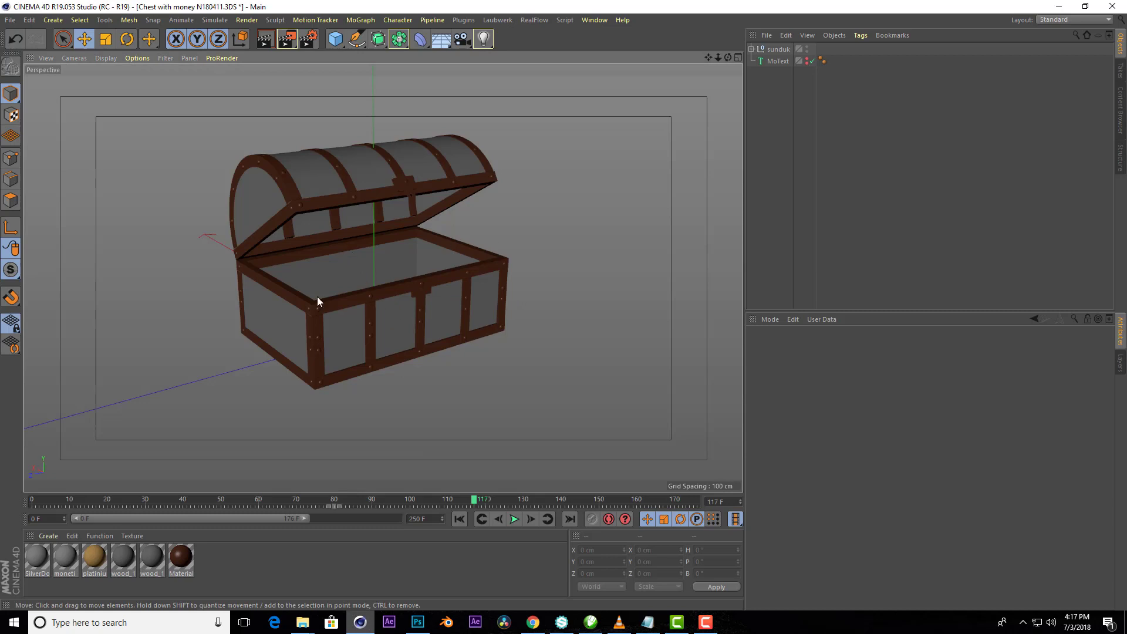
scroll(317, 299, up, 2)
scroll(435, 279, down, 2)
scroll(392, 297, up, 1)
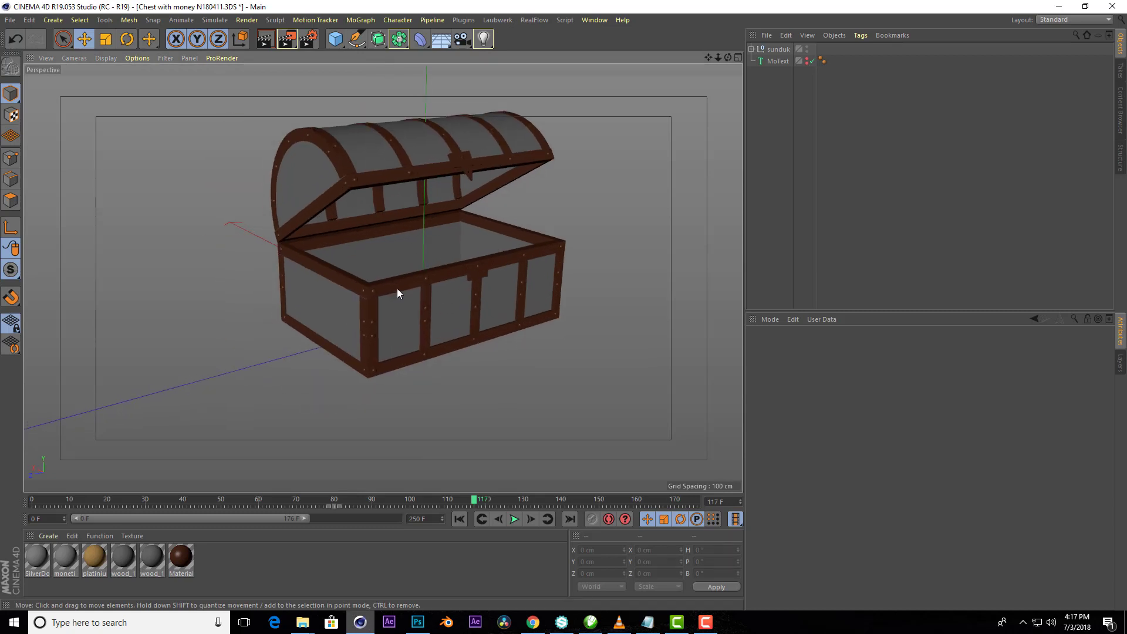
click(442, 44)
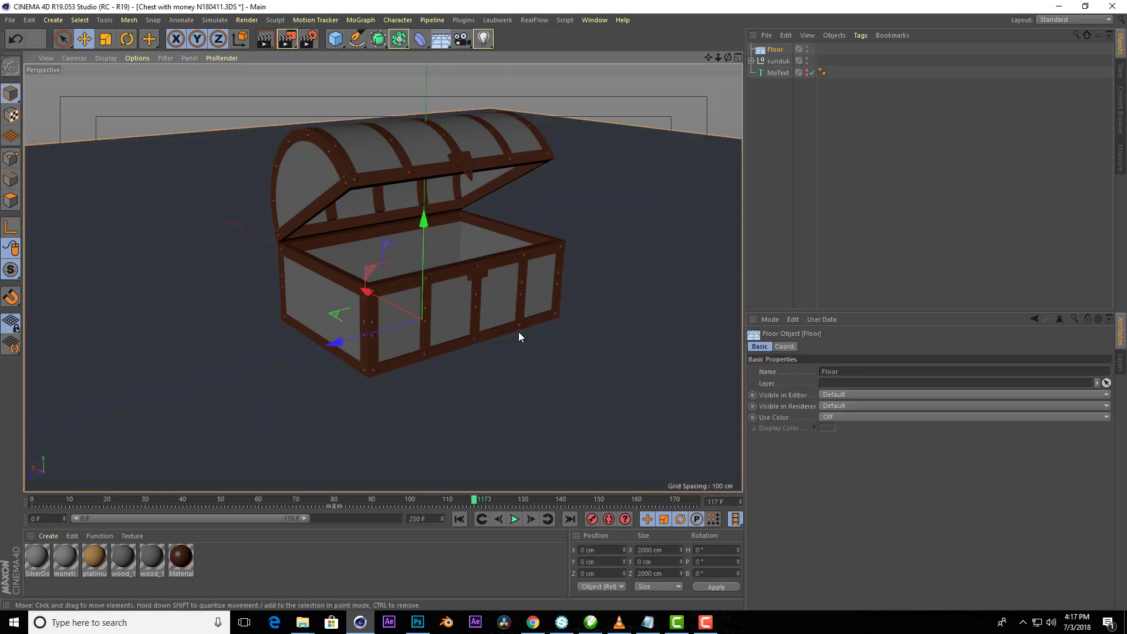
- Enable Ambient Occlusion in Render Settings and render the viewport
click(269, 44)
click(308, 39)
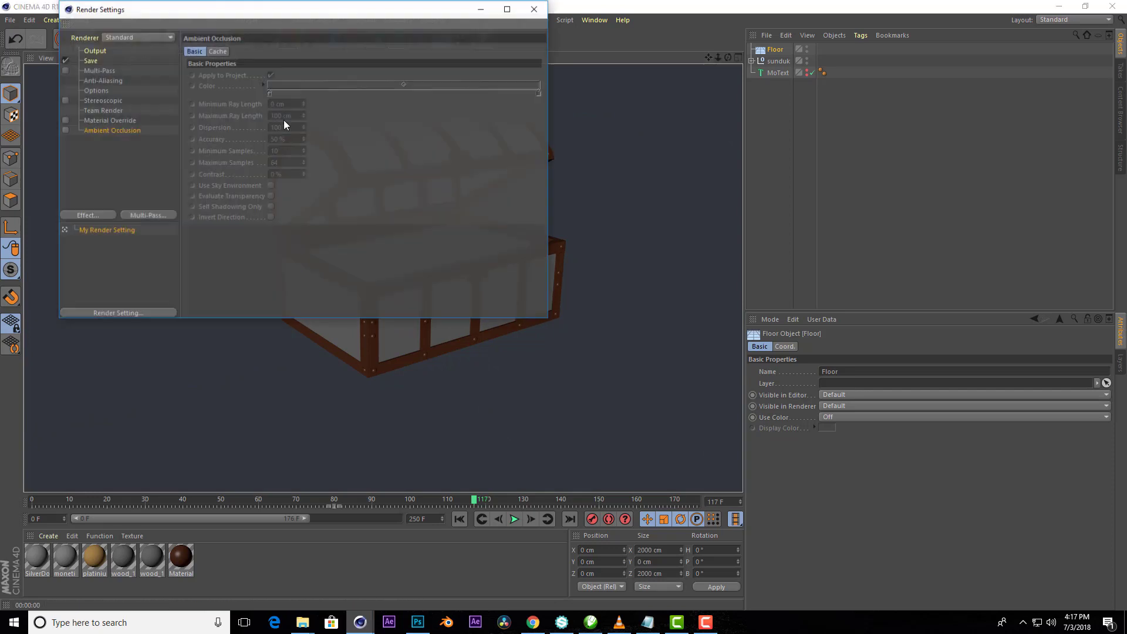
click(64, 129)
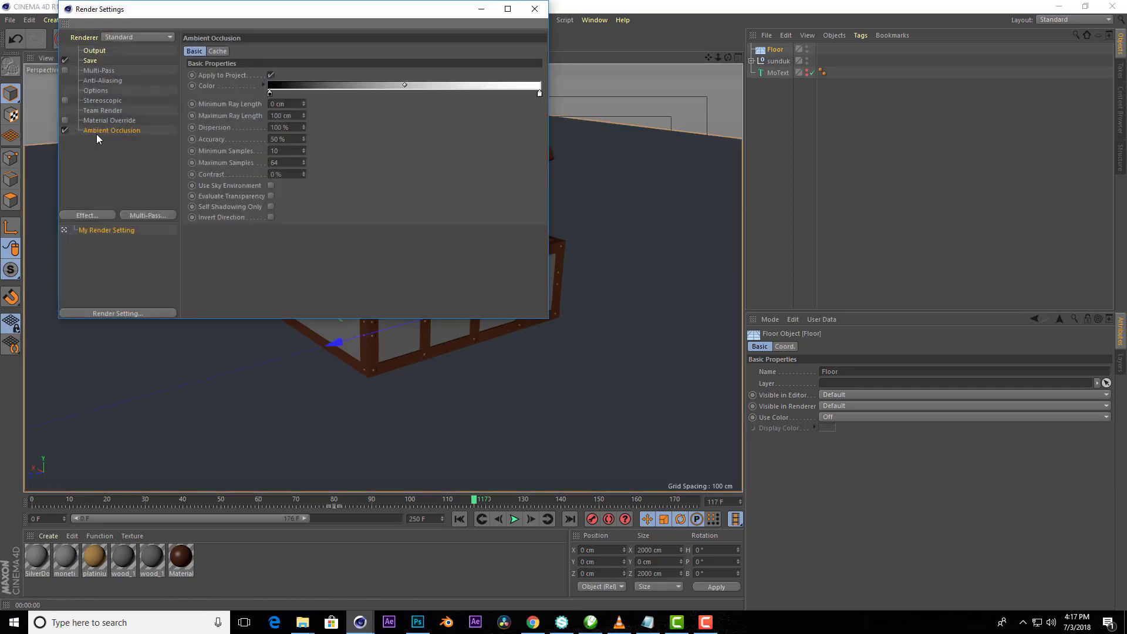
click(533, 9)
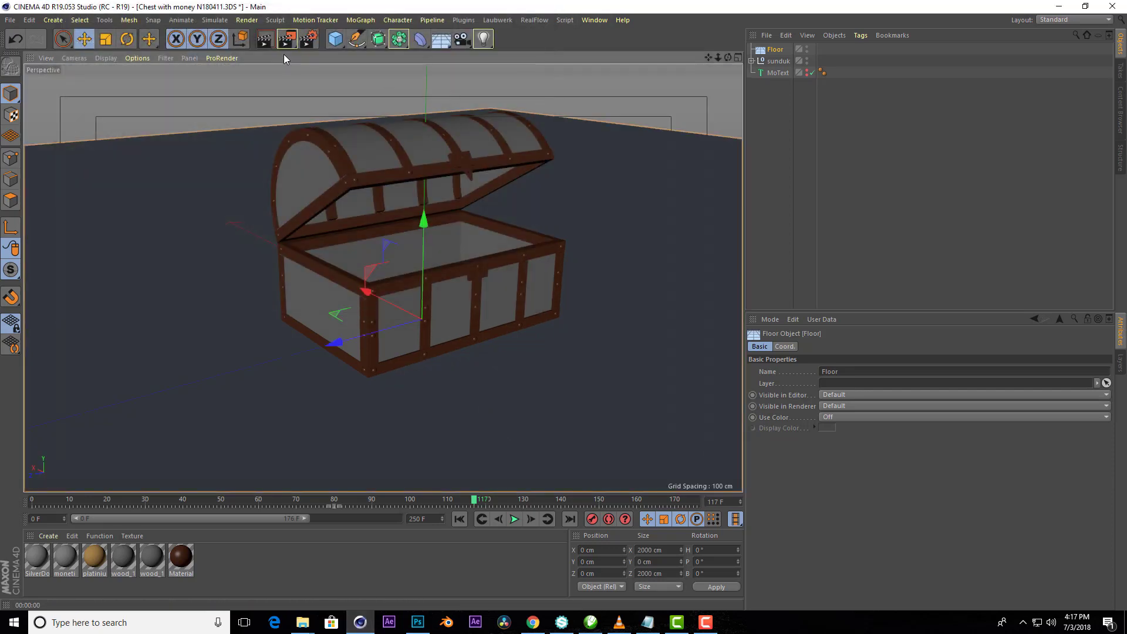
click(269, 41)
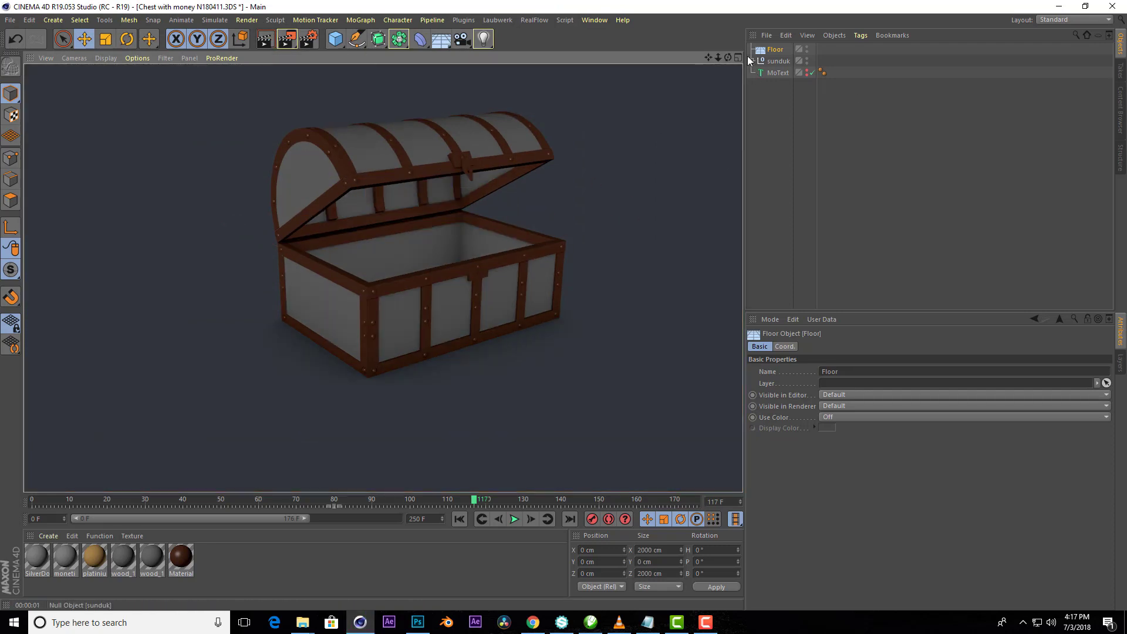
- Hide the krishka lid inside the sunduk group in the viewport
click(751, 62)
click(783, 97)
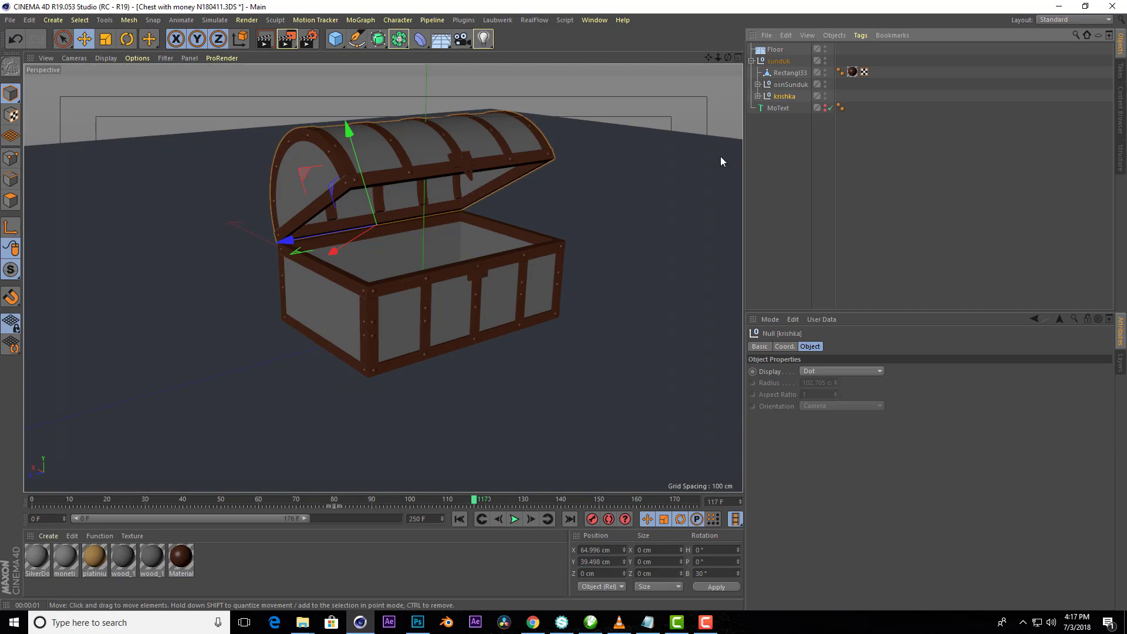
drag(728, 57, 734, 58)
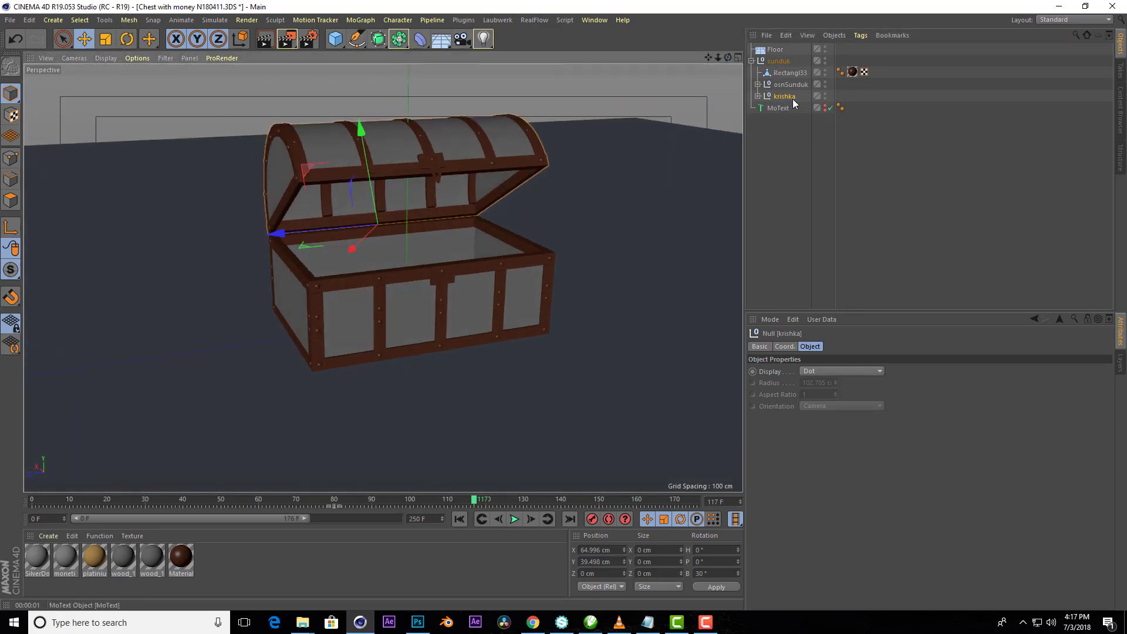
click(825, 92)
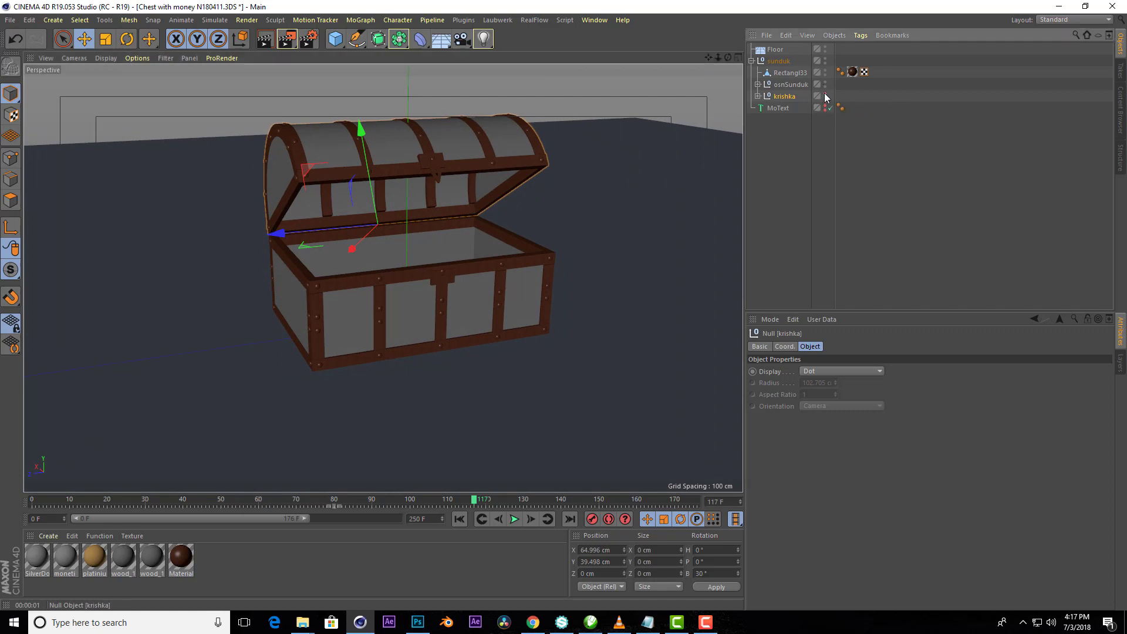
alt+drag(387, 245, 411, 253)
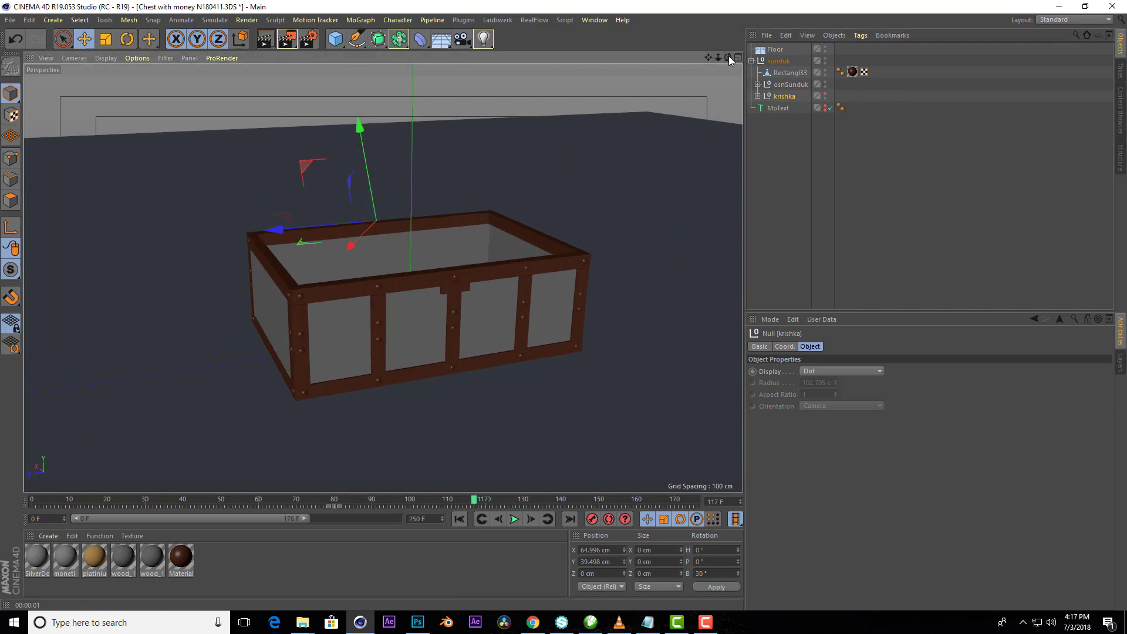
drag(728, 55, 734, 59)
scroll(446, 303, down, 2)
scroll(445, 298, up, 2)
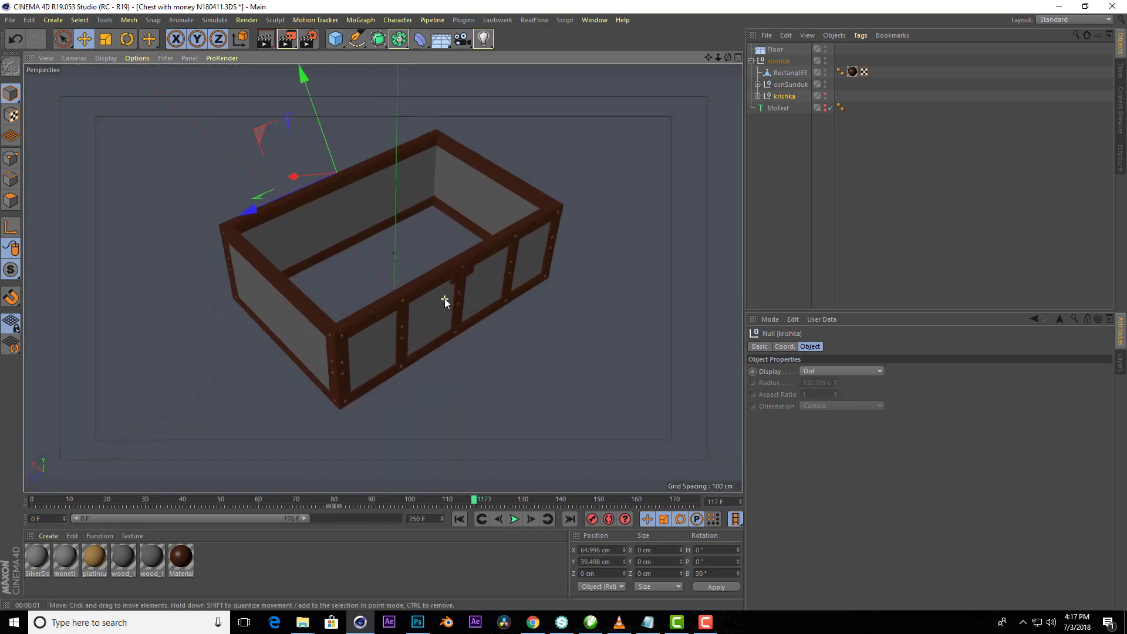
scroll(443, 285, up, 2)
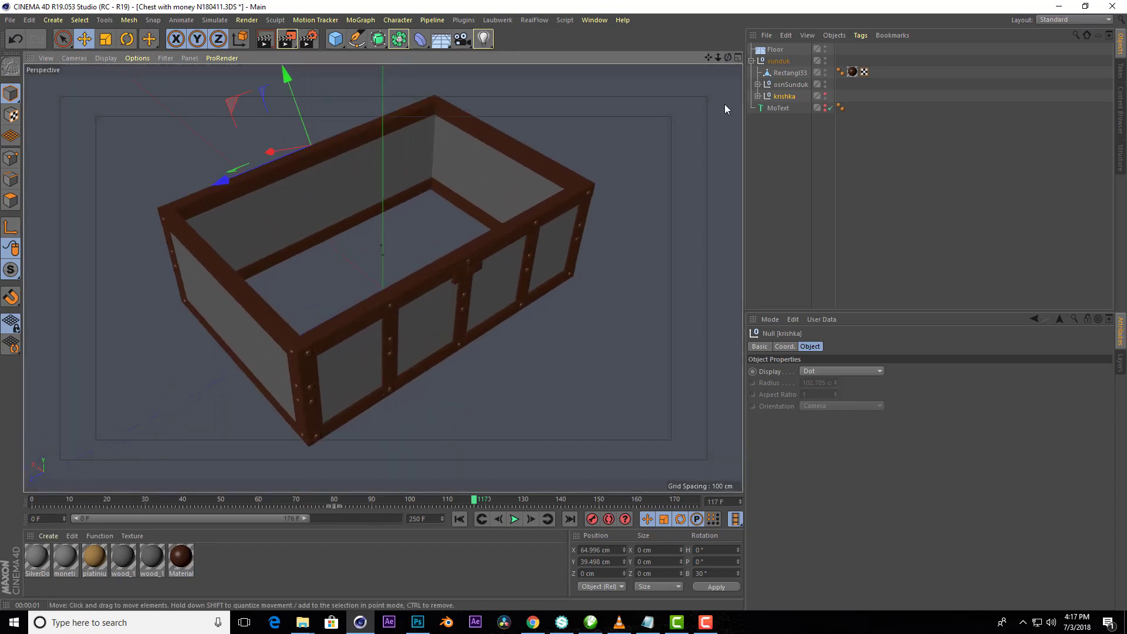
- Raise the sunduk chest slightly along Y to 22.861 cm
click(761, 61)
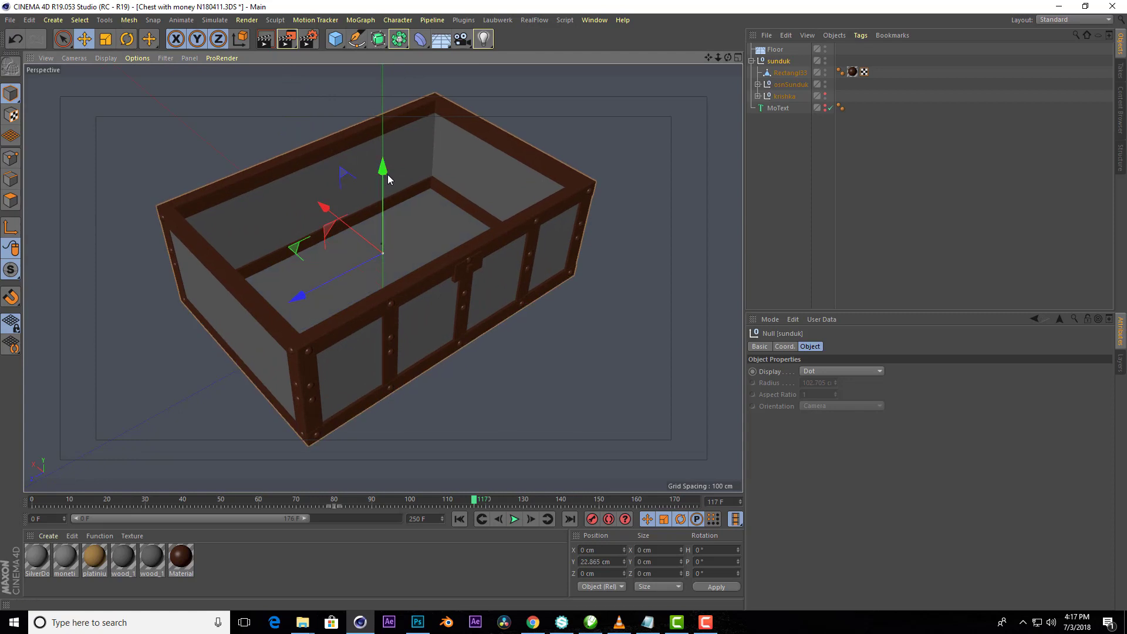
mouse_move(727, 57)
mouse_down()
mouse_move(737, 61)
mouse_move(404, 249)
mouse_up()
drag(397, 129, 400, 132)
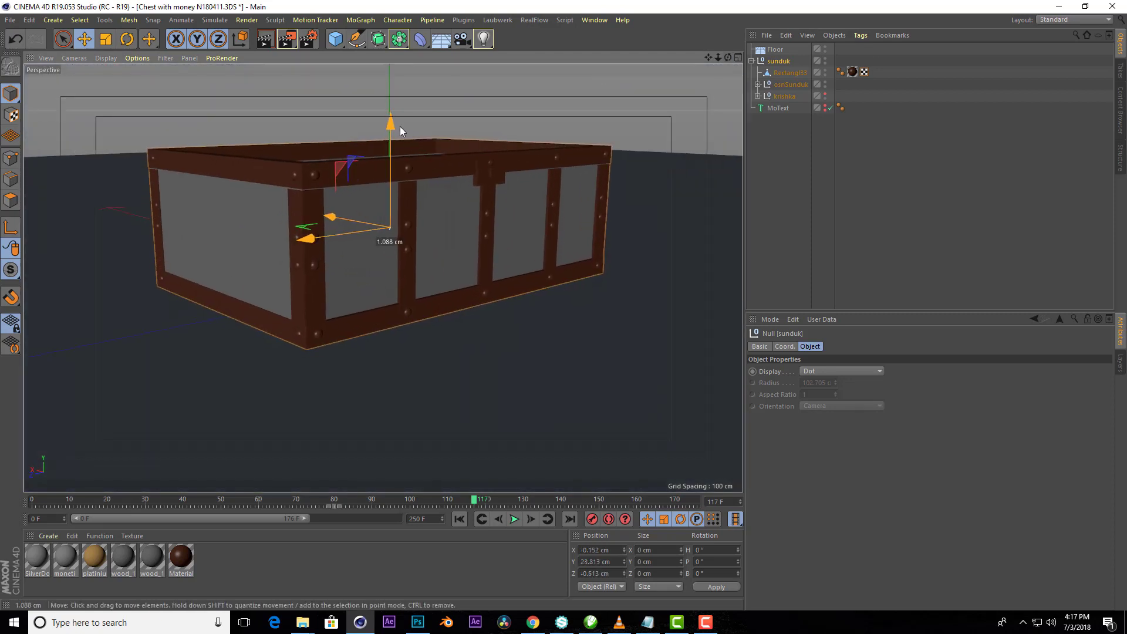
drag(728, 57, 441, 79)
alt+drag(382, 276, 423, 223)
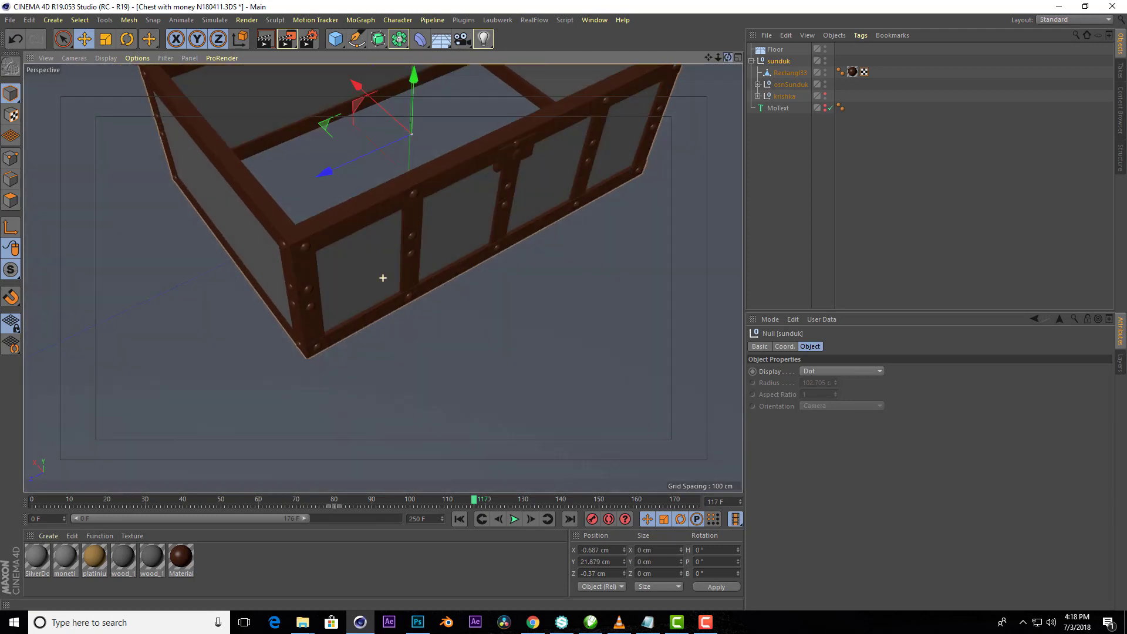
drag(446, 172, 447, 168)
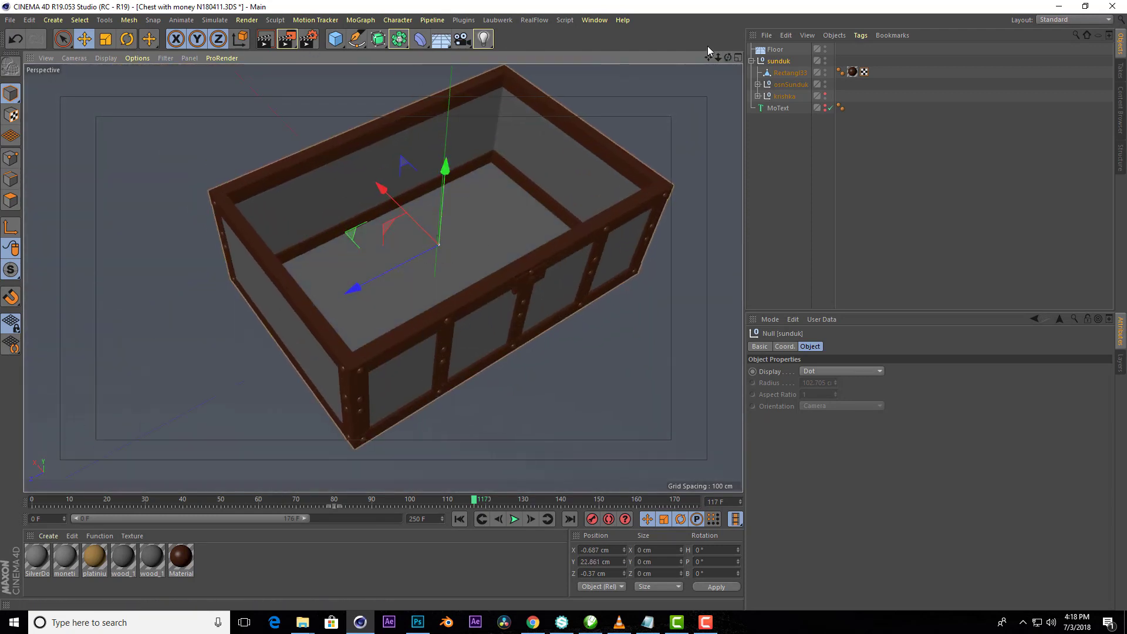
drag(728, 57, 478, 121)
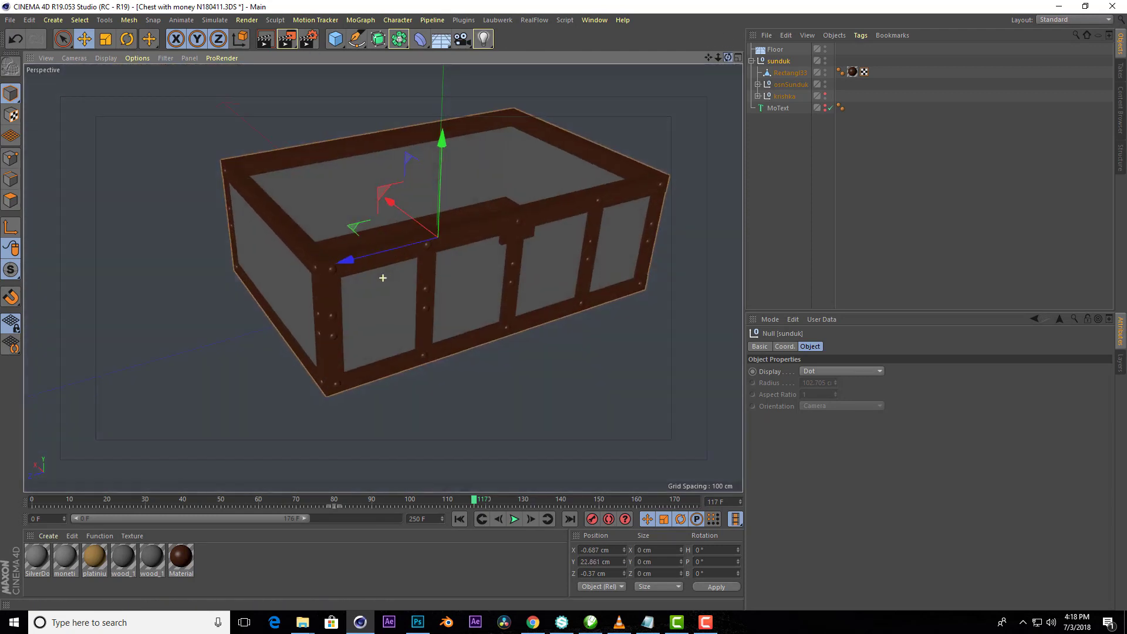
- Render a preview of the lidless chest and collapse the sunduk group
click(264, 42)
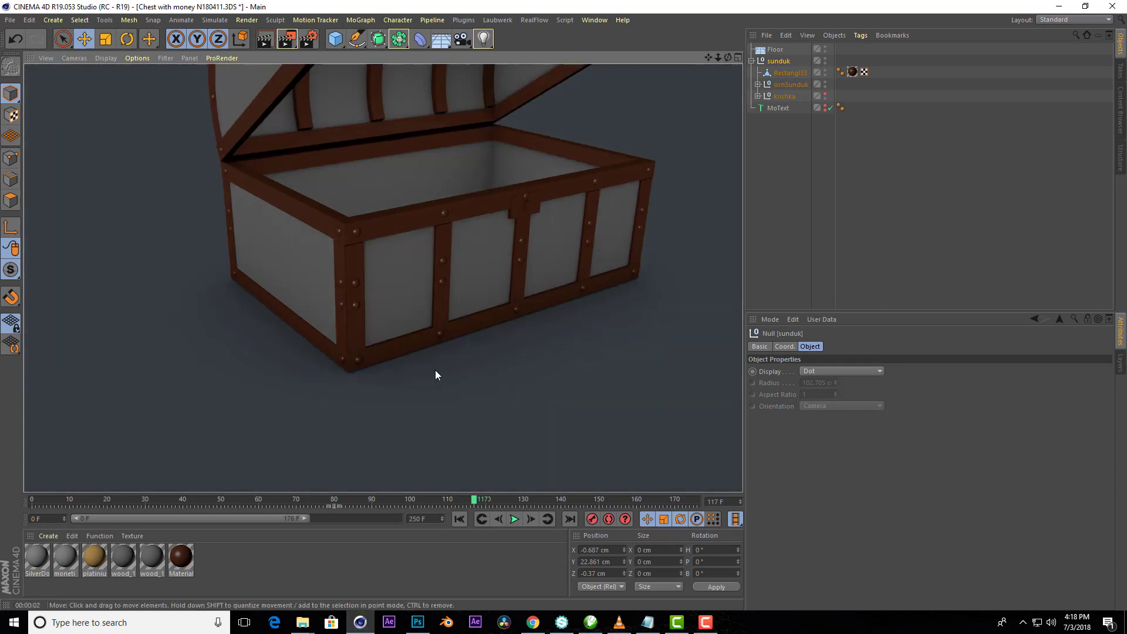
scroll(398, 395, down, 3)
scroll(473, 212, up, 2)
scroll(473, 207, up, 3)
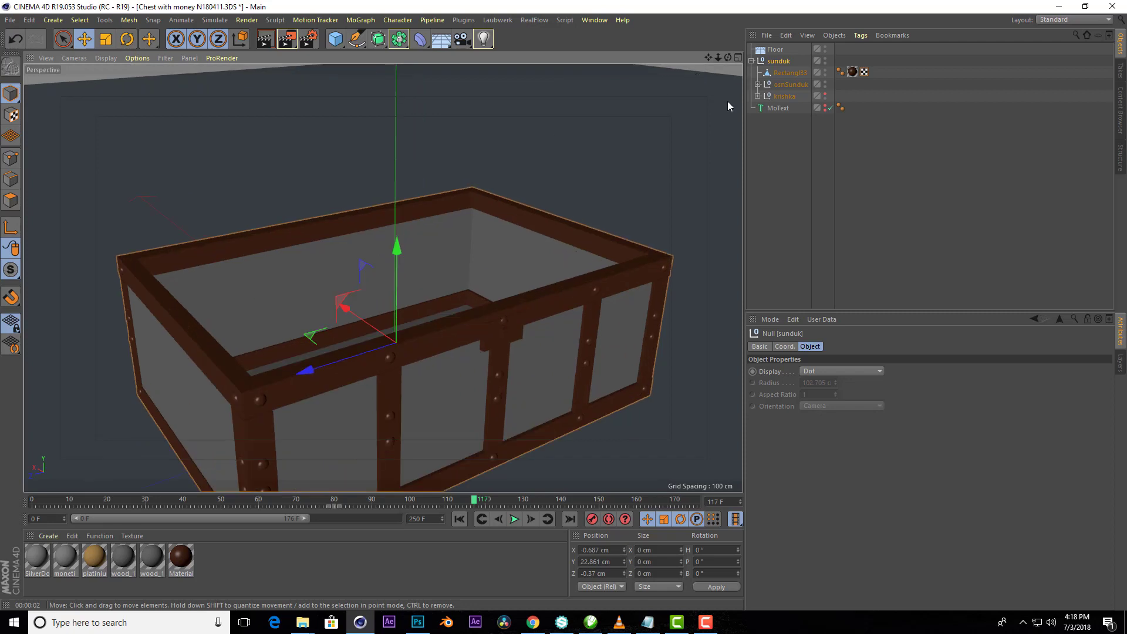
drag(728, 56, 692, 65)
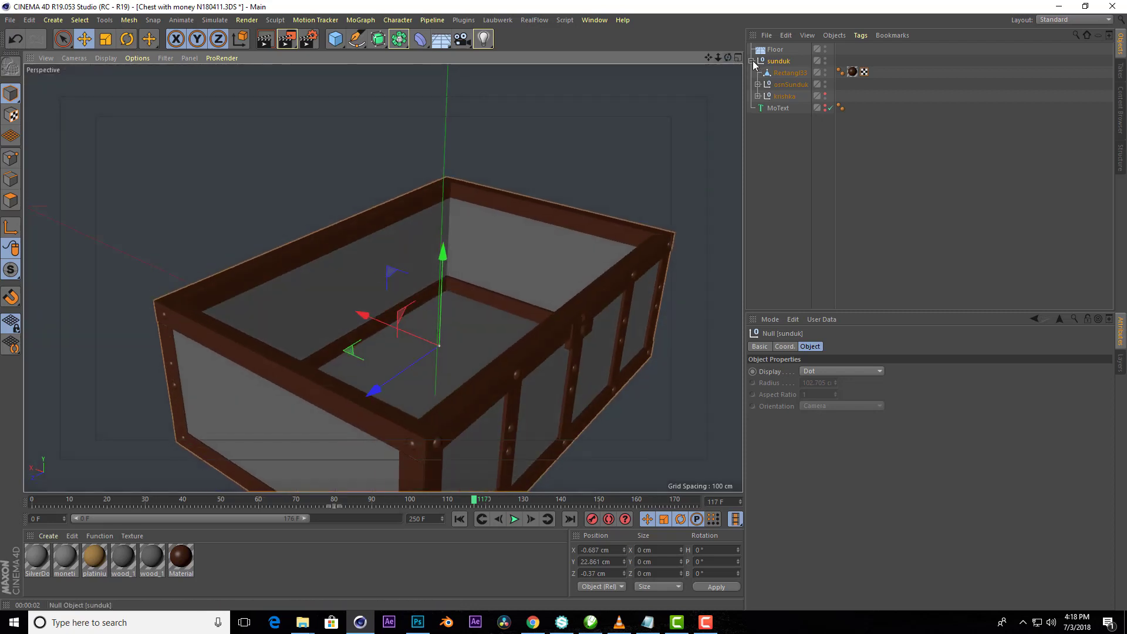
click(753, 61)
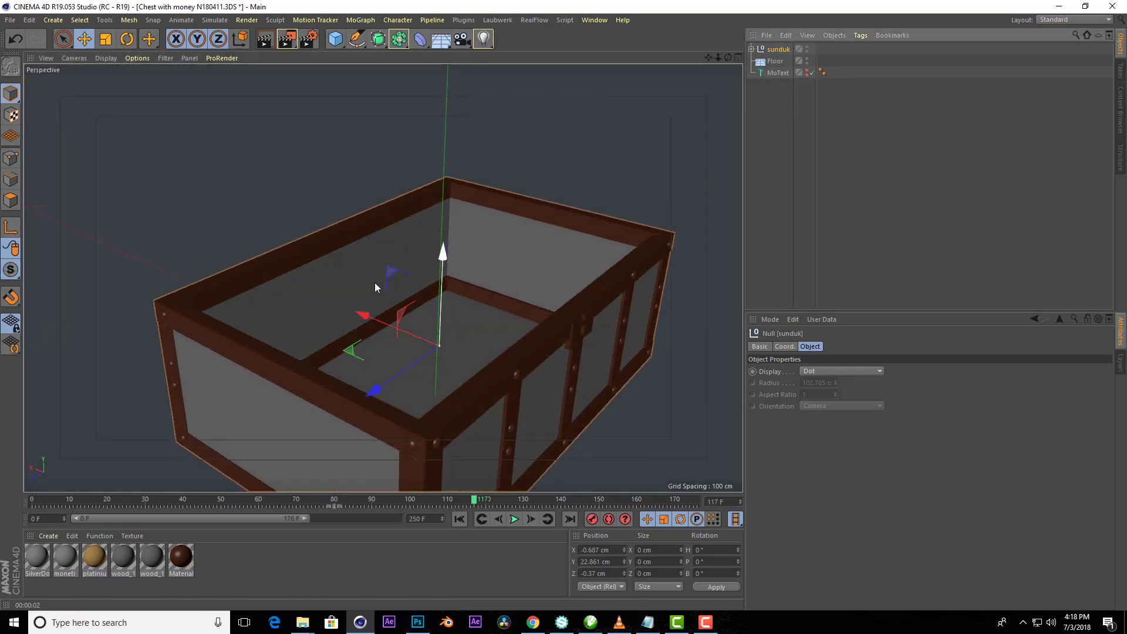
scroll(375, 283, down, 2)
scroll(372, 251, down, 1)
scroll(377, 215, down, 2)
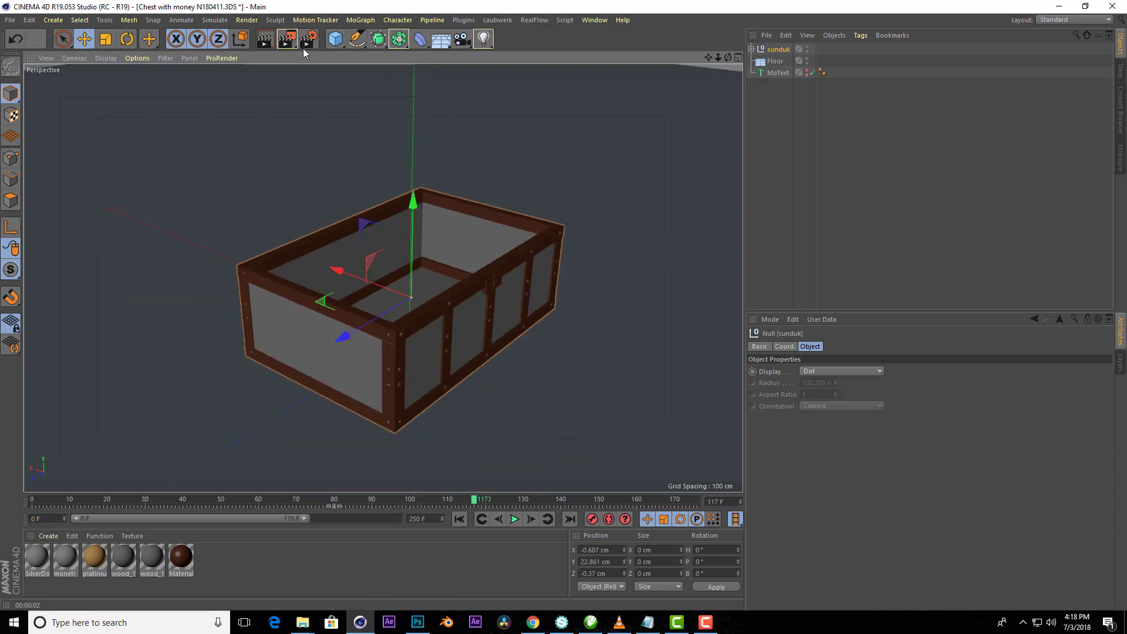
- Add a Cylinder with 30 cm radius and 5 cm height, raised to Y 48.647 cm
click(336, 45)
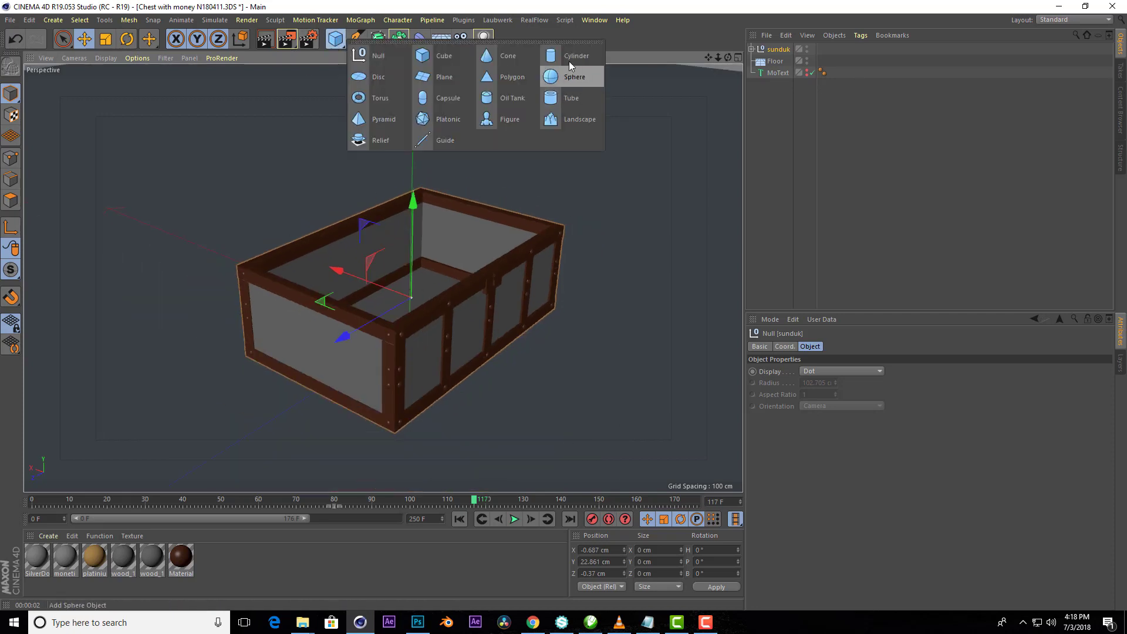
click(568, 55)
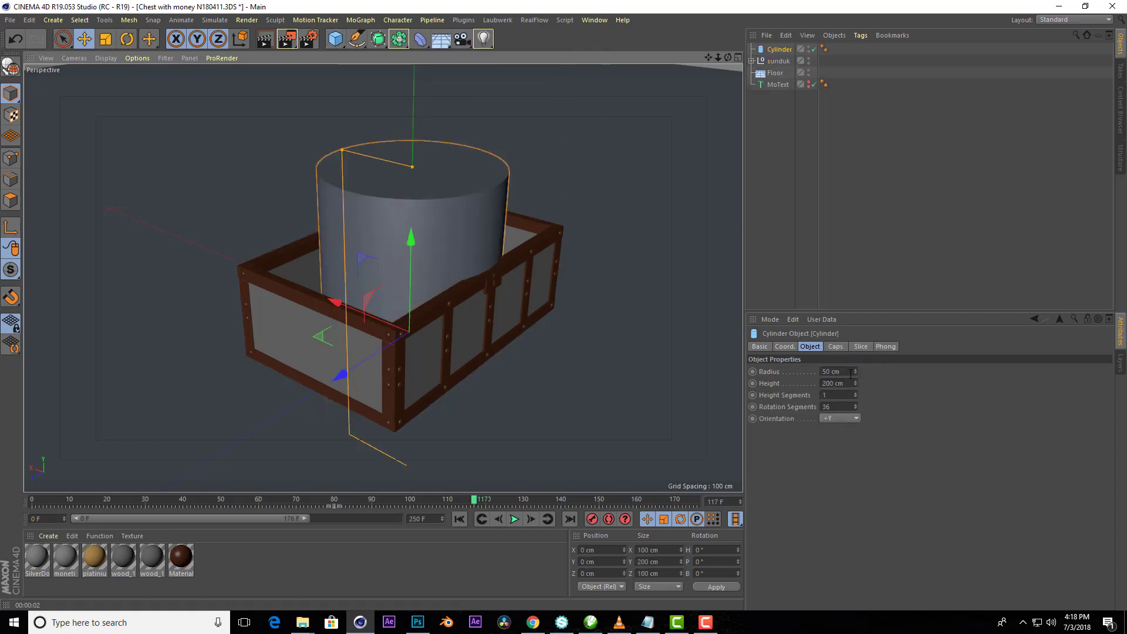
text(30)
key(Tab)
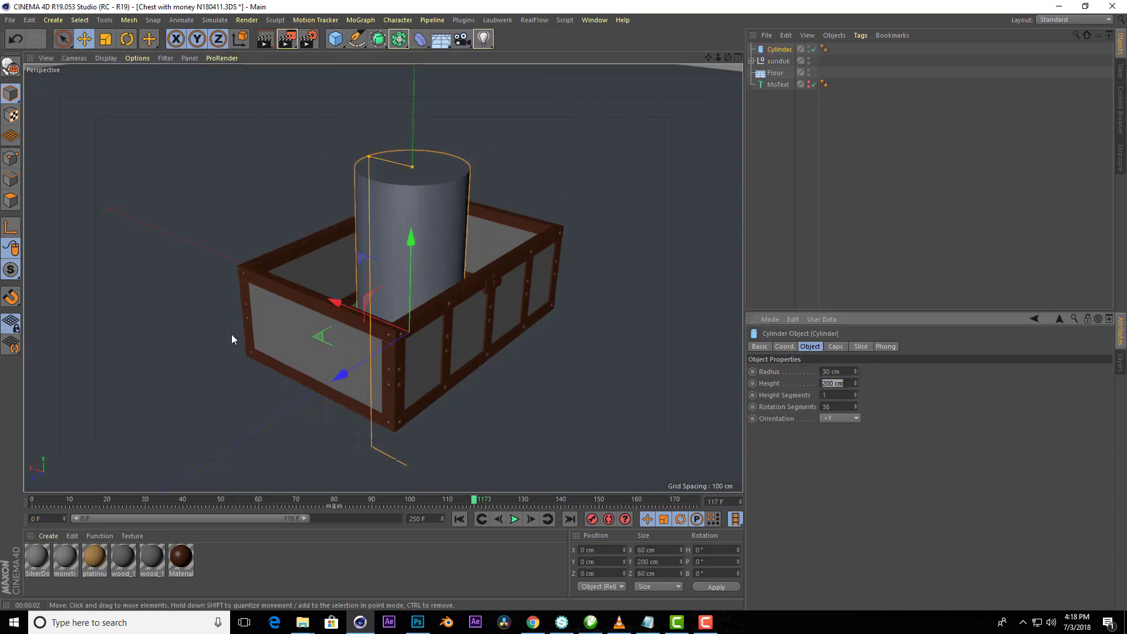
text(5)
key(Return)
drag(411, 240, 416, 171)
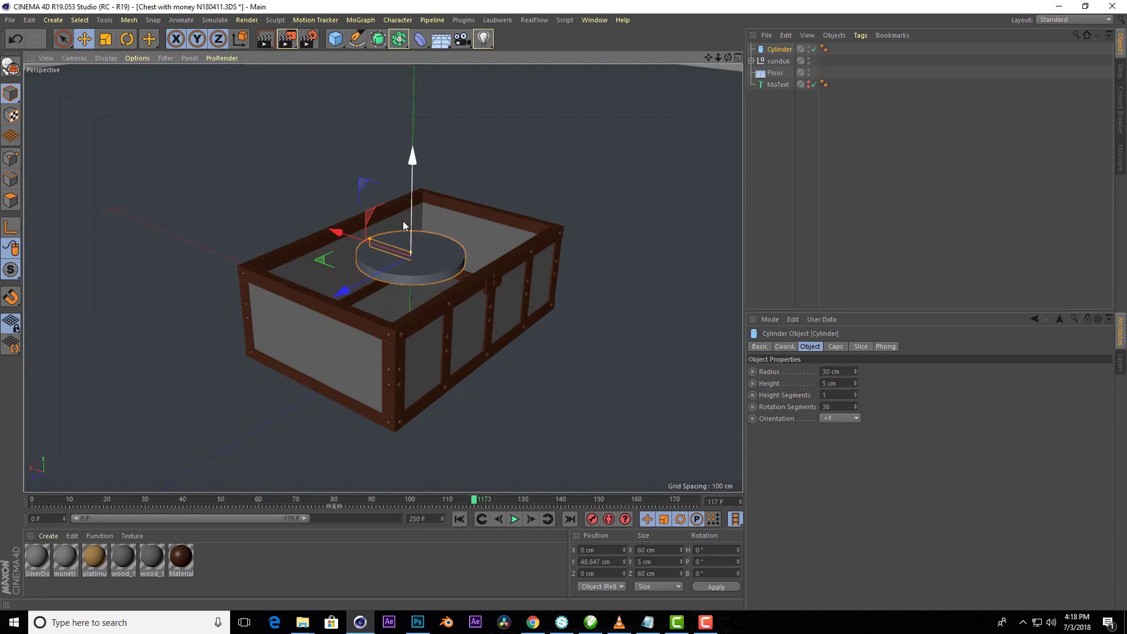
scroll(403, 221, up, 3)
scroll(383, 278, up, 3)
scroll(383, 277, down, 5)
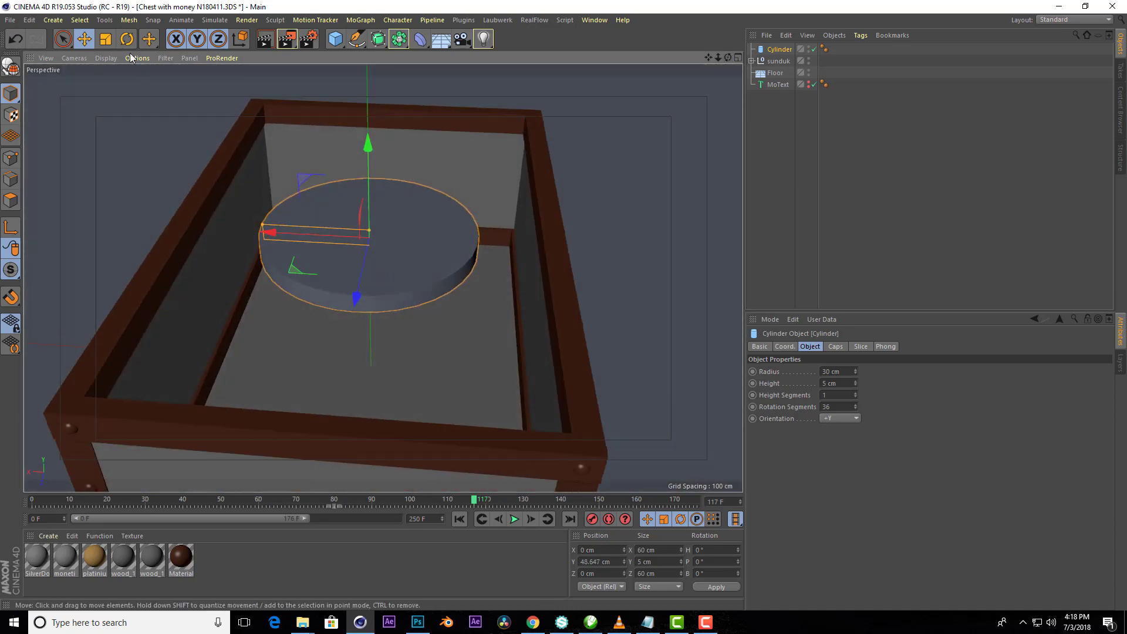
- Scale the cylinder disc down toward coin size inside the chest
key(t)
drag(383, 277, 351, 278)
scroll(708, 72, down, 3)
scroll(716, 65, up, 1)
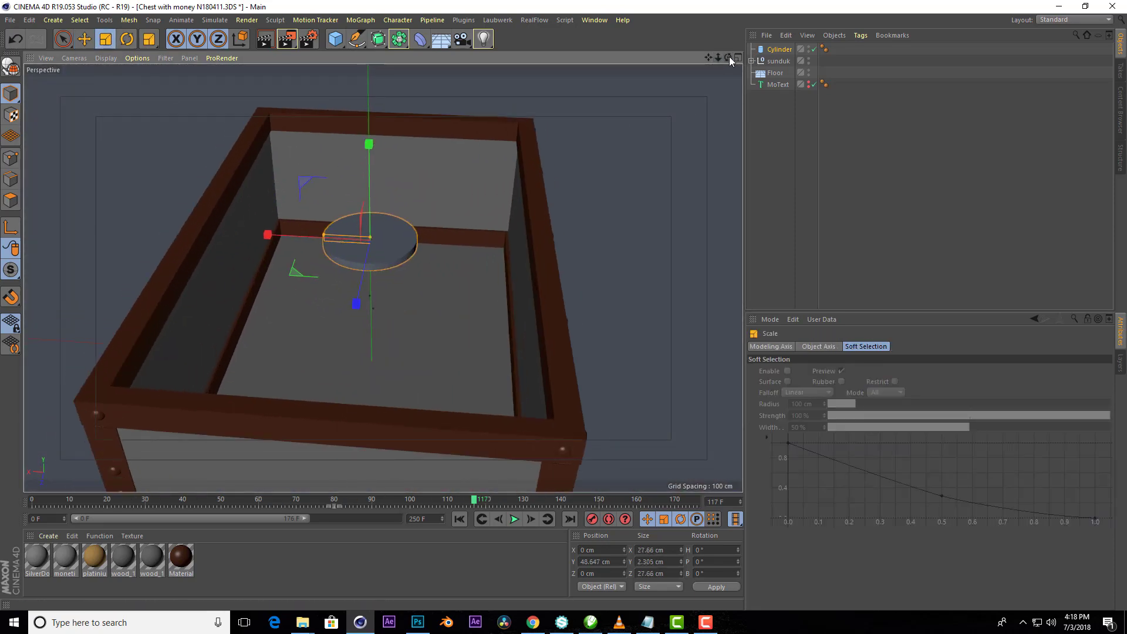
drag(729, 57, 382, 276)
scroll(269, 295, up, 5)
drag(269, 295, 383, 302)
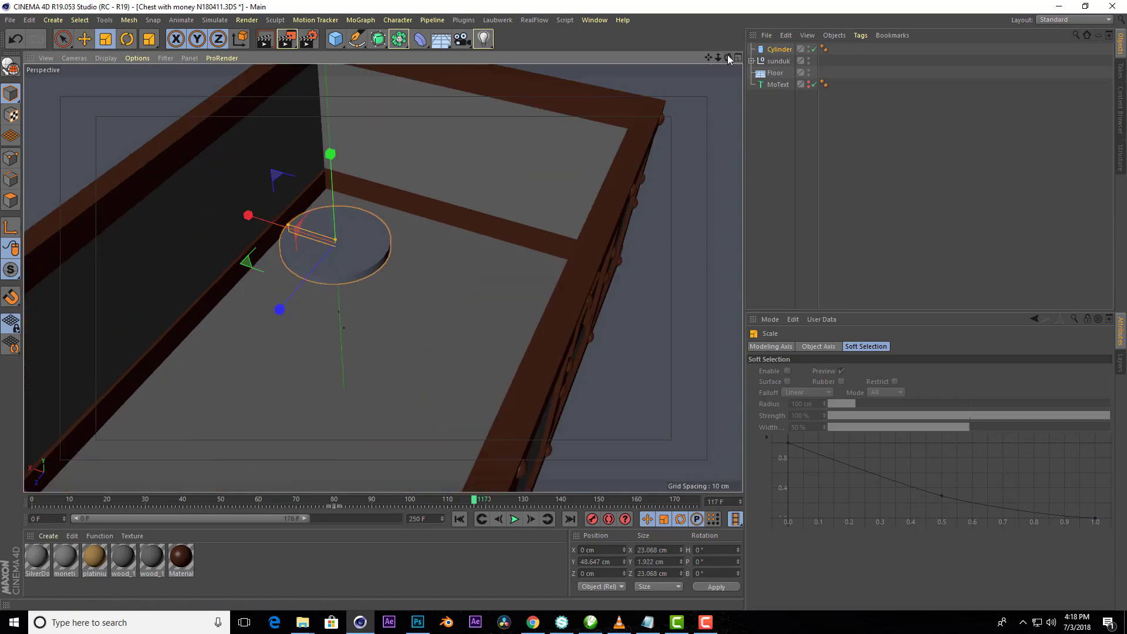
drag(727, 57, 382, 277)
scroll(386, 190, down, 2)
scroll(386, 190, up, 3)
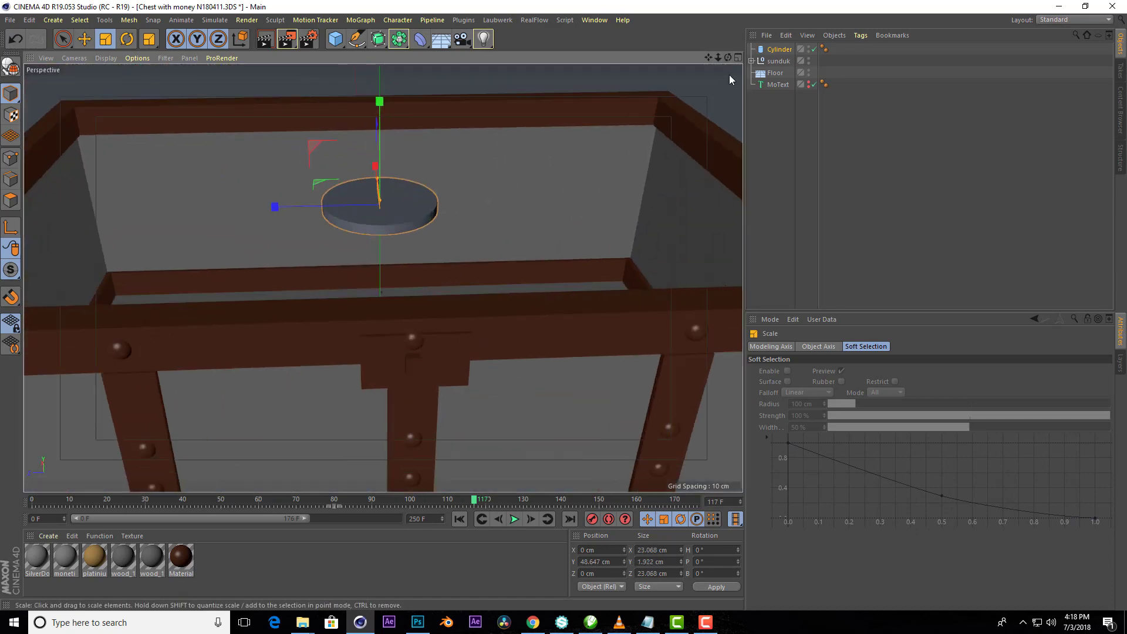
- Enable the cylinder's cap fillet with a 0.3 cm radius
click(779, 50)
click(835, 346)
click(794, 397)
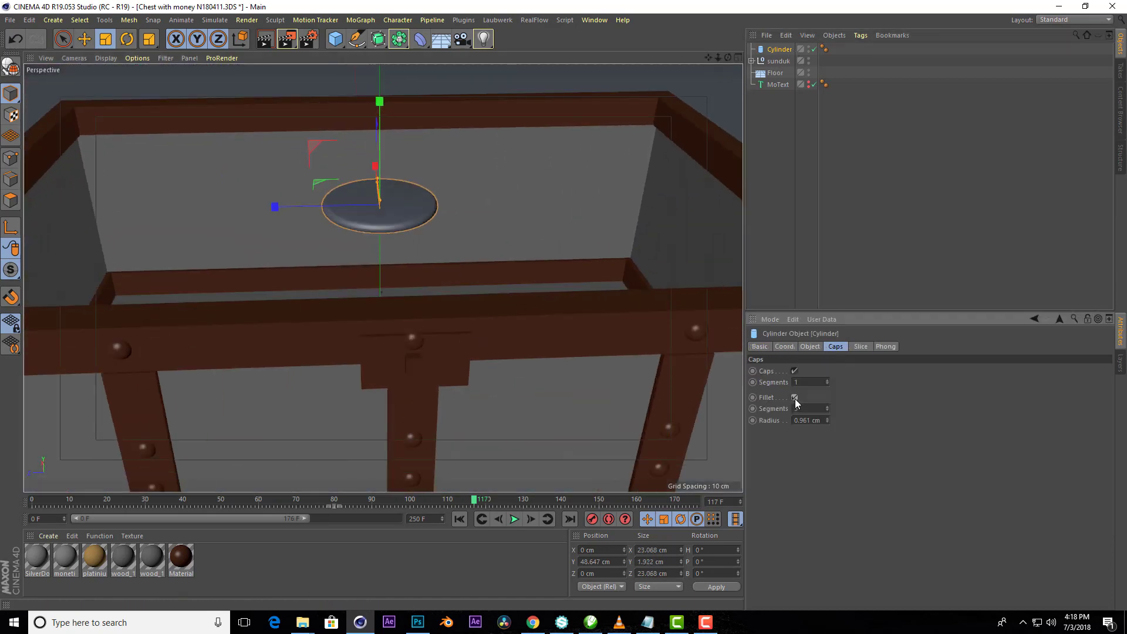
click(807, 420)
text(0.2)
key(Return)
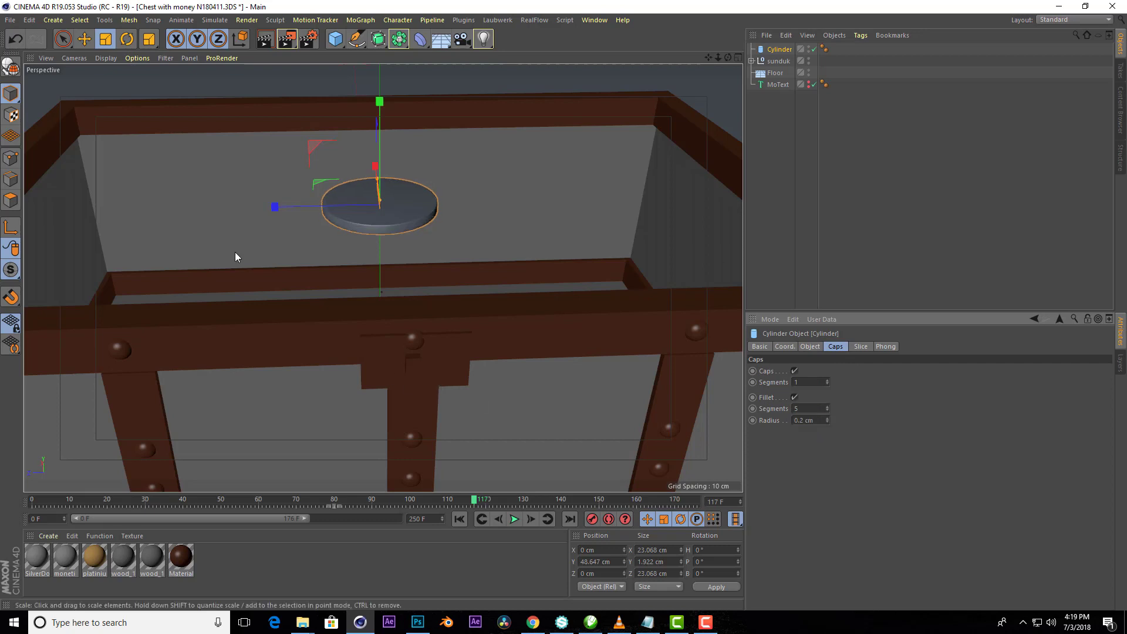
scroll(235, 252, up, 3)
double_click(810, 421)
text(0)
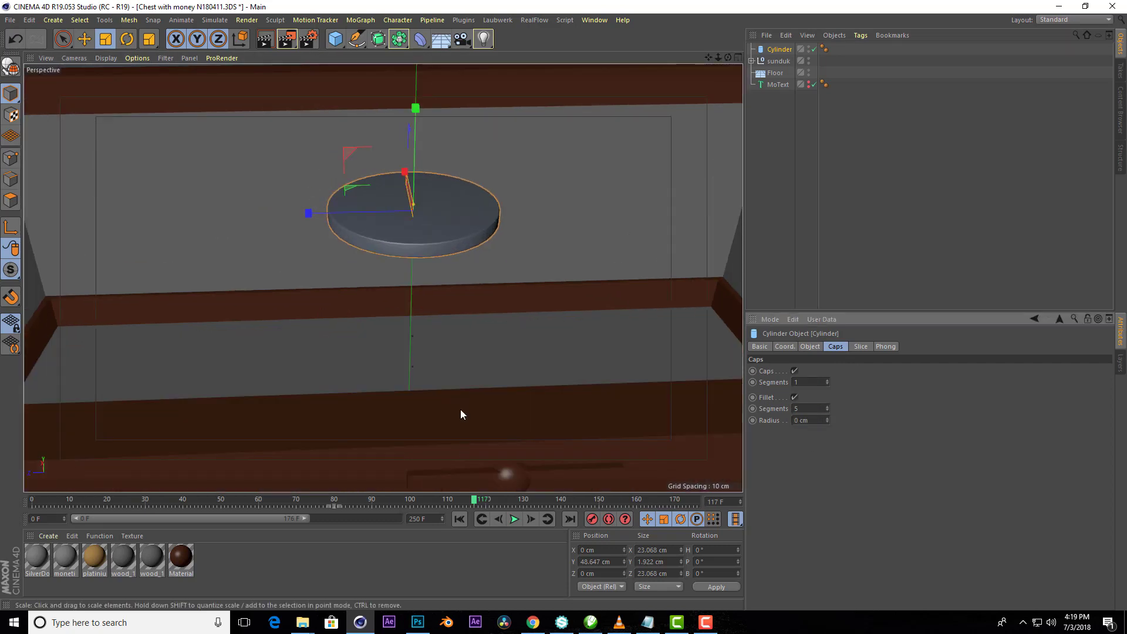
key(Return)
double_click(810, 422)
text(0.3)
key(Return)
scroll(445, 312, down, 3)
click(810, 346)
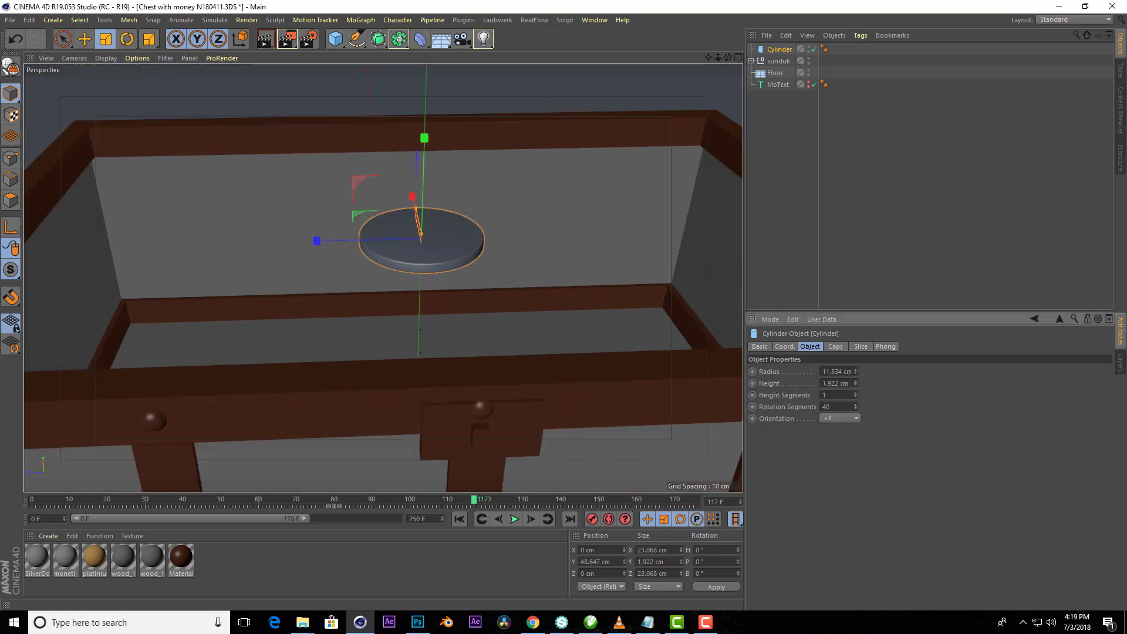
scroll(521, 298, down, 4)
- Scale the coin disc to 86.4% and reselect the Cylinder
drag(728, 57, 621, 266)
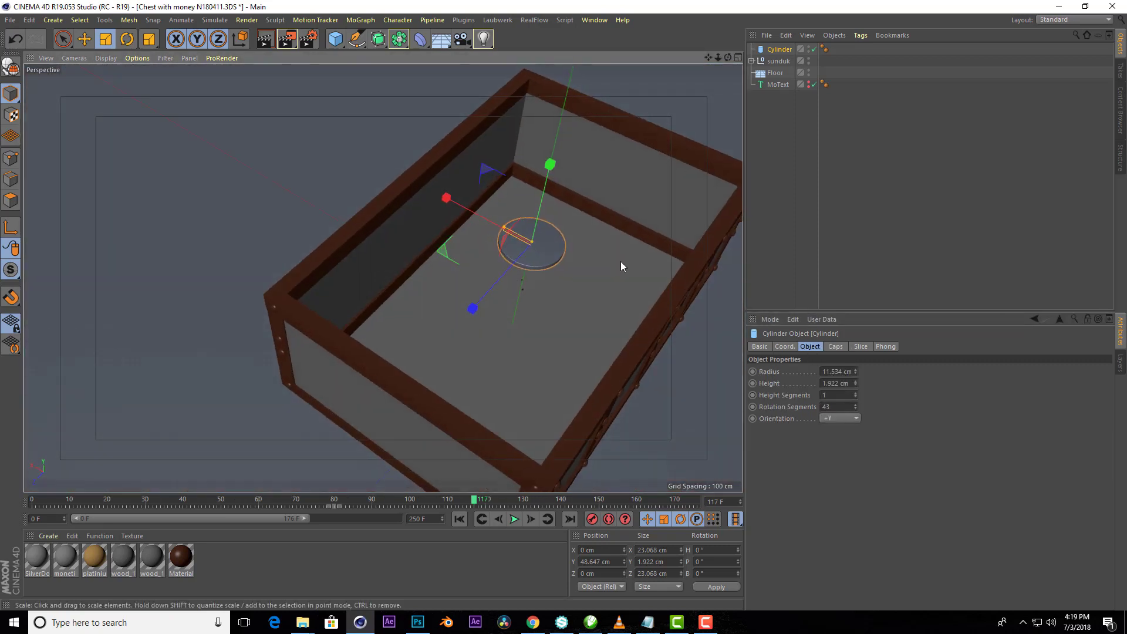
scroll(621, 262, up, 4)
drag(589, 227, 534, 244)
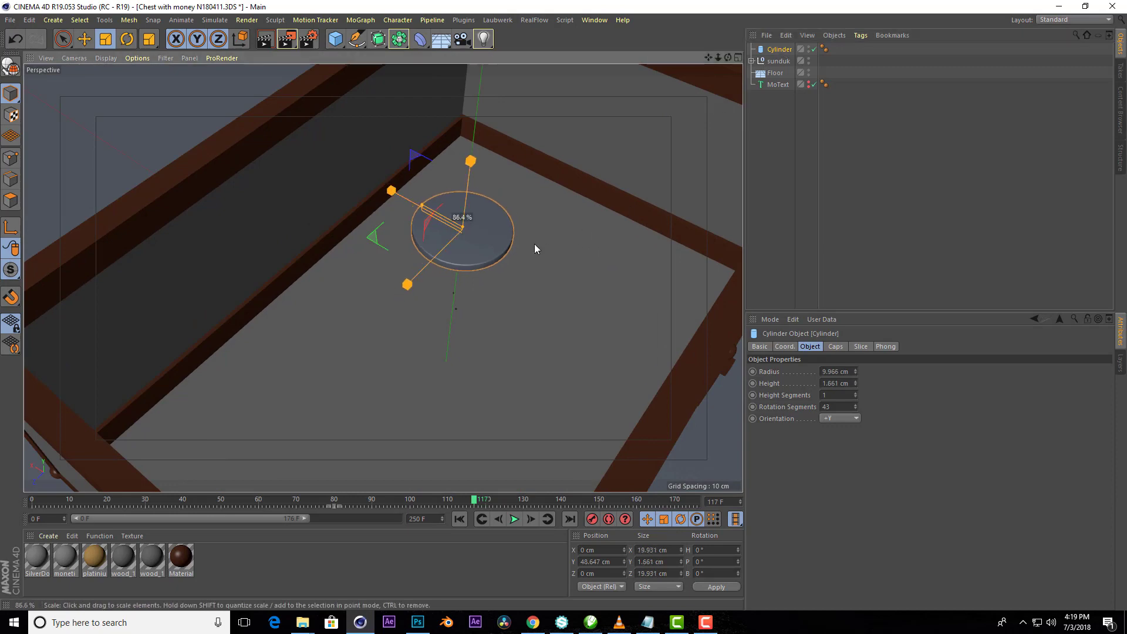
mouse_move(728, 57)
mouse_down()
mouse_move(377, 277)
mouse_move(284, 153)
mouse_up()
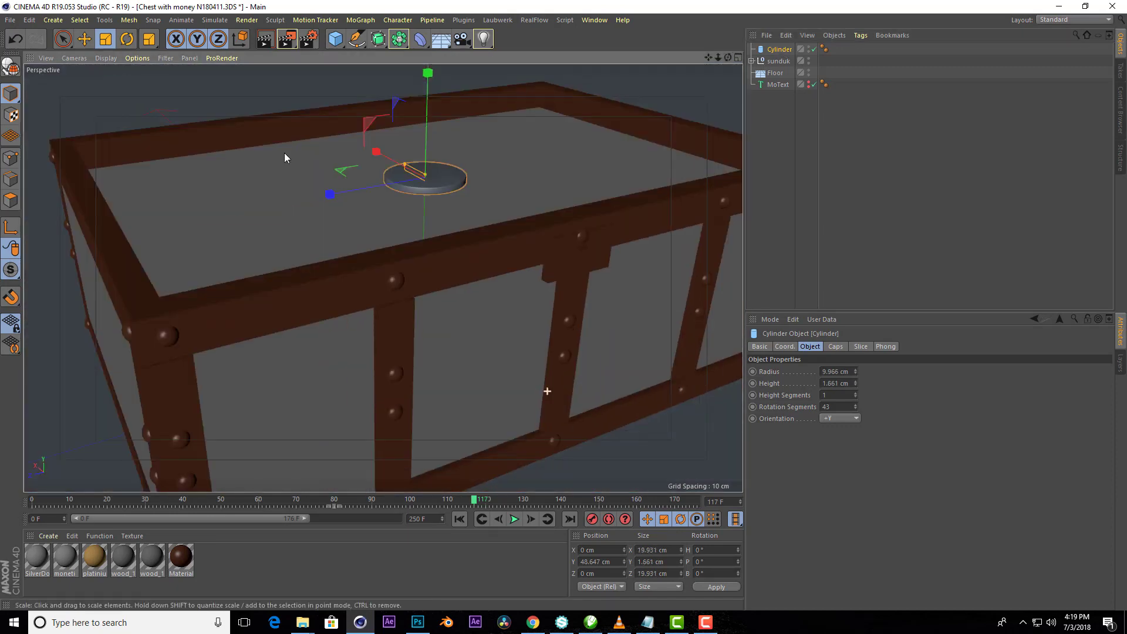
click(86, 39)
click(848, 209)
scroll(496, 213, down, 3)
scroll(447, 247, up, 2)
scroll(383, 278, up, 2)
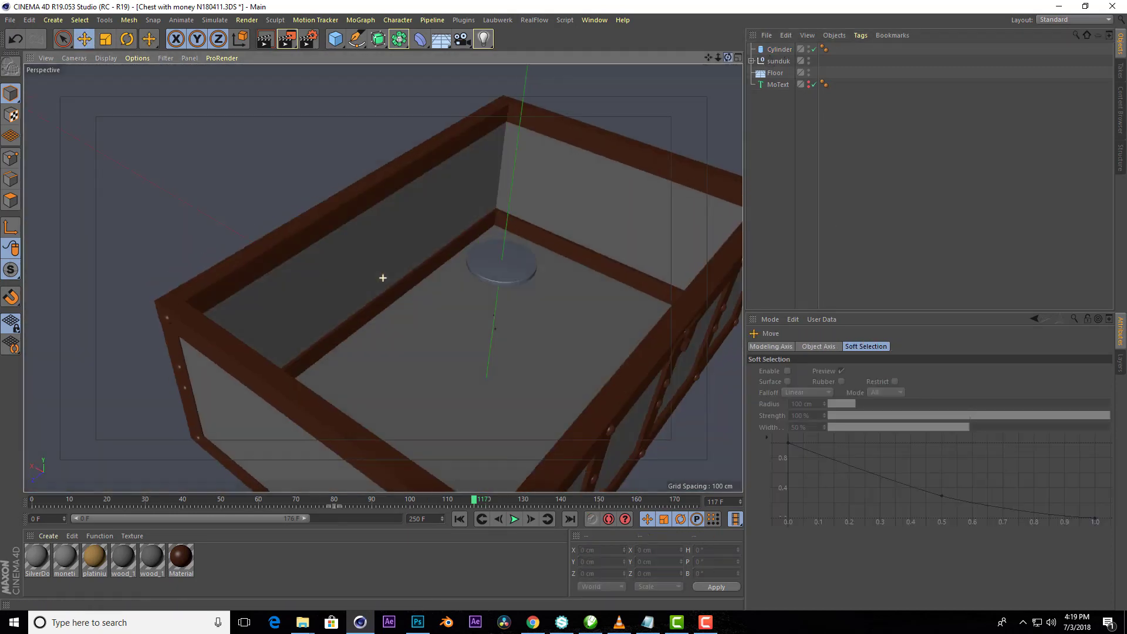
alt+drag(383, 278, 382, 277)
click(775, 49)
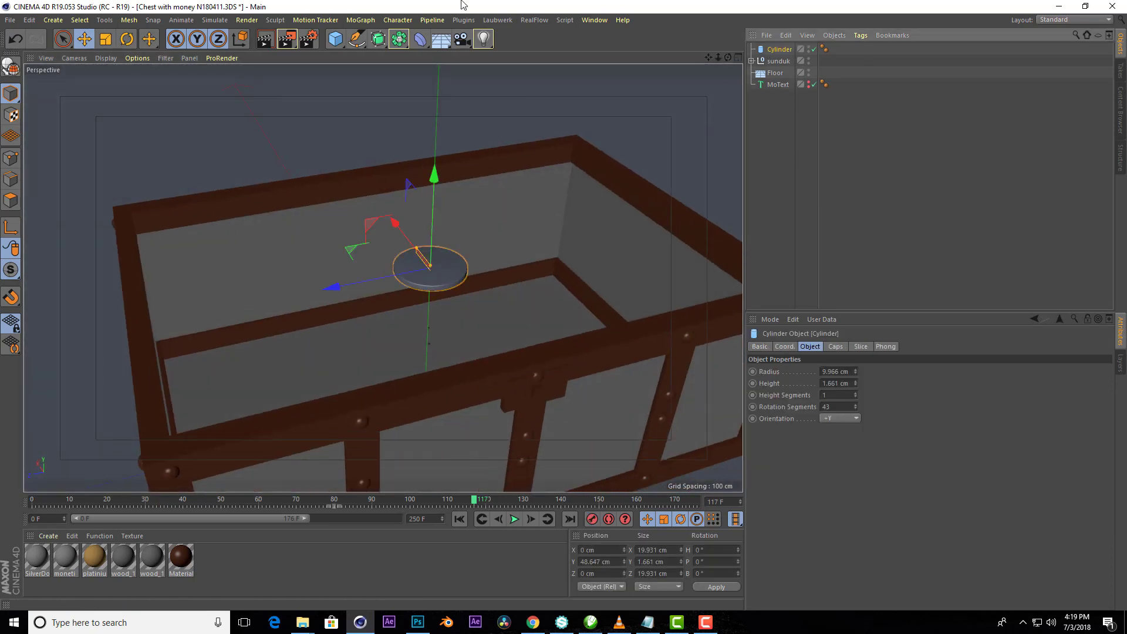
- Add a MoGraph Cloner with the Cylinder parented under it
click(361, 20)
click(383, 148)
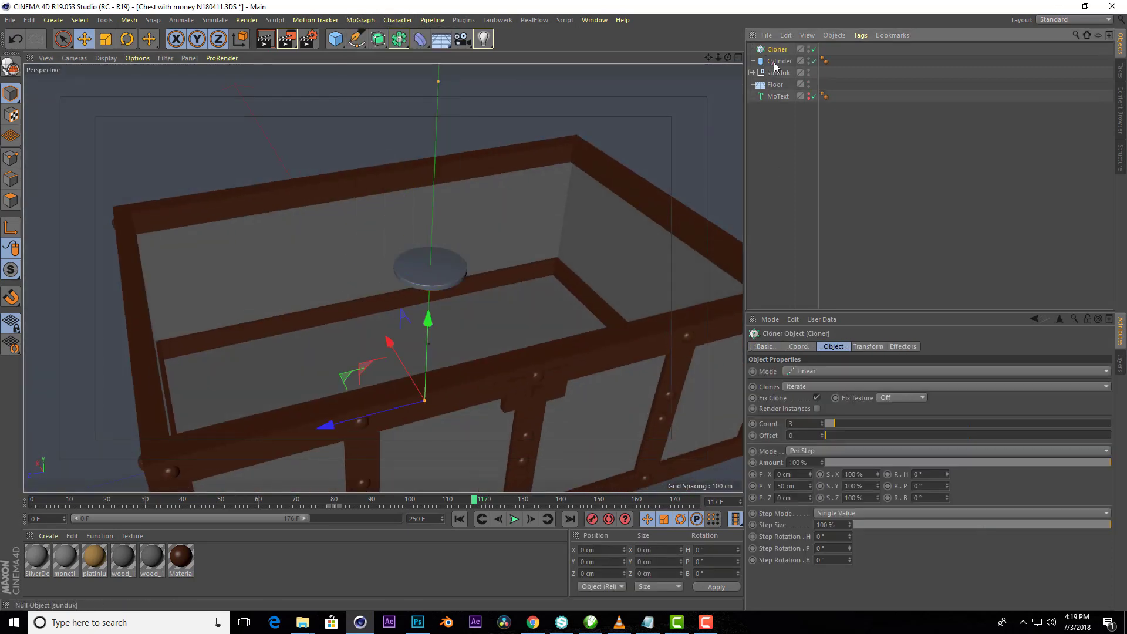
drag(778, 53, 776, 49)
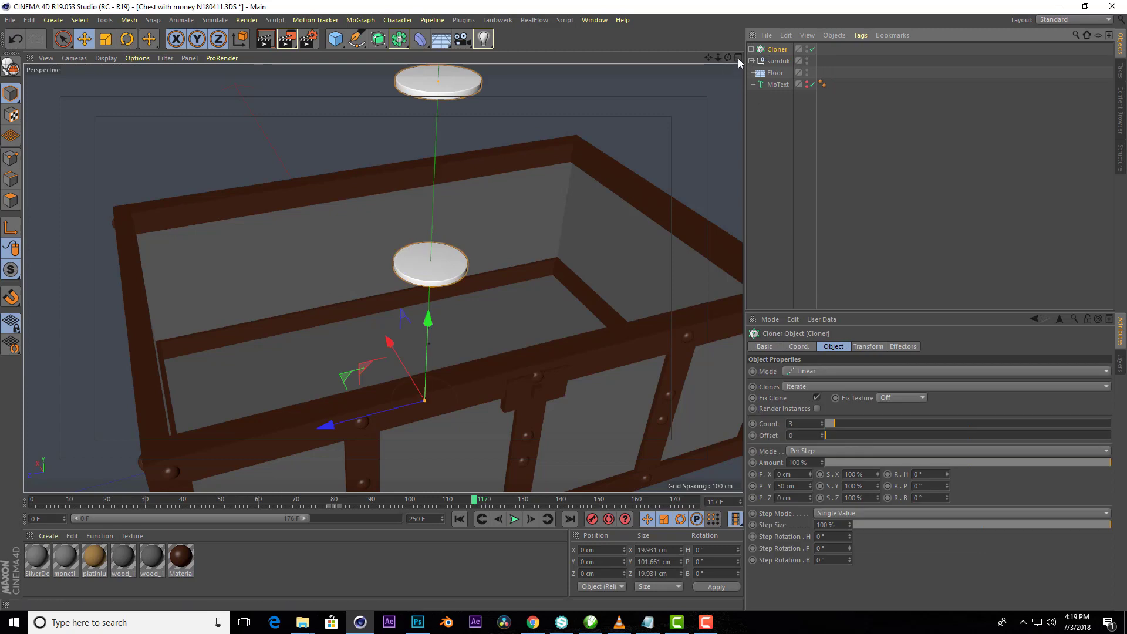
middle_click(336, 264)
middle_click(376, 291)
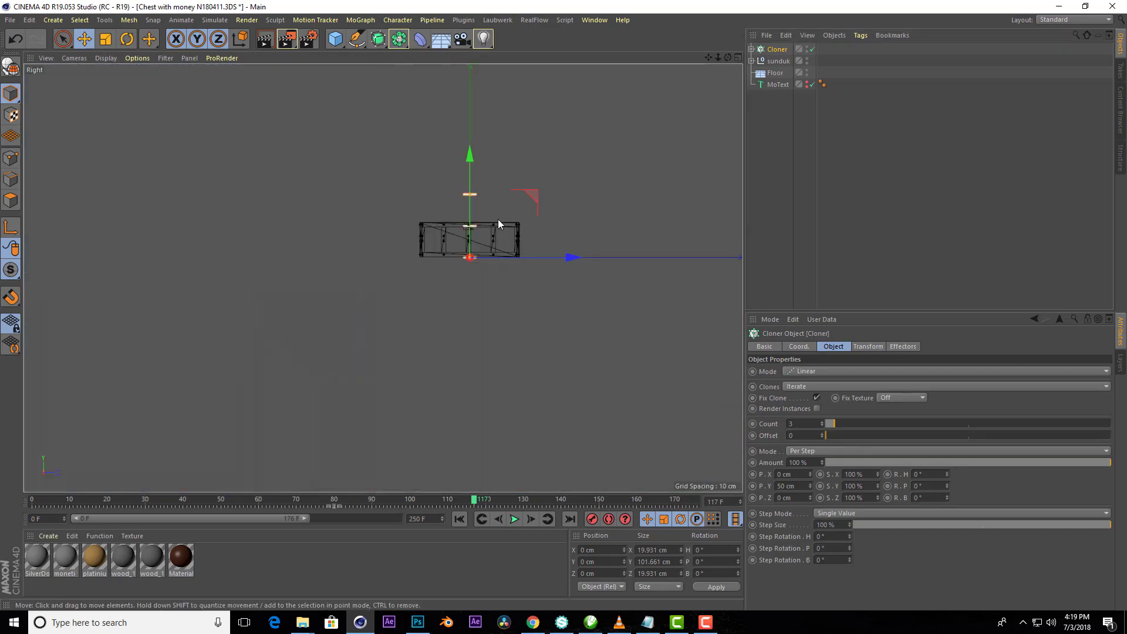
drag(455, 200, 456, 225)
scroll(454, 225, up, 5)
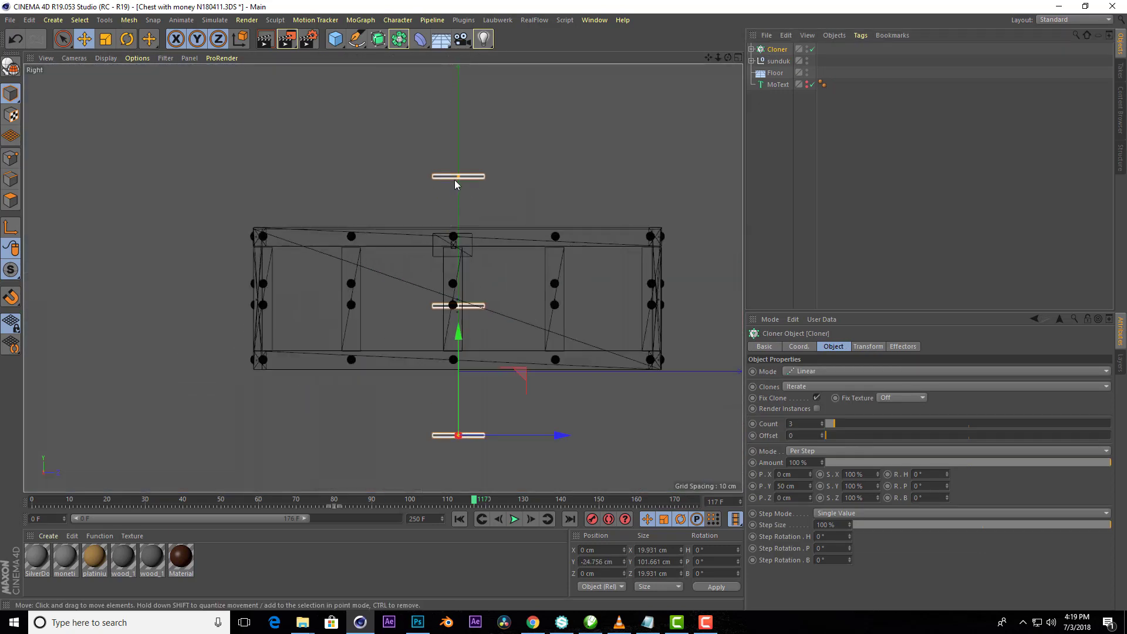
- Set the Cloner mode to Grid Array and move it back into the chest
click(807, 371)
click(812, 418)
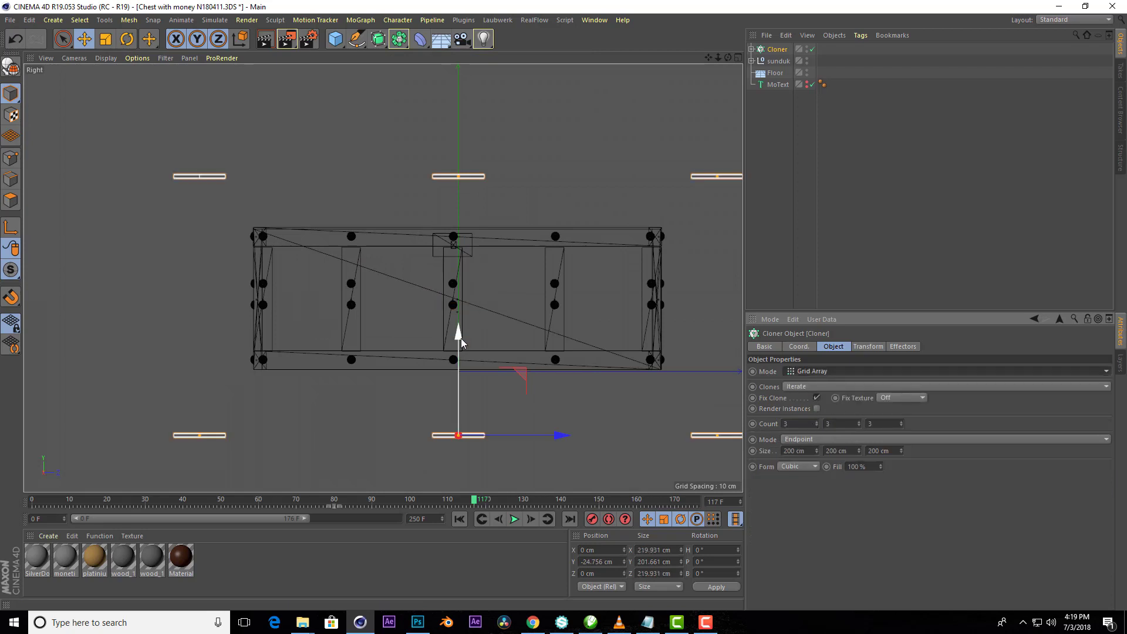
mouse_move(460, 338)
mouse_down()
mouse_move(459, 216)
mouse_move(469, 286)
mouse_up()
scroll(461, 299, down, 5)
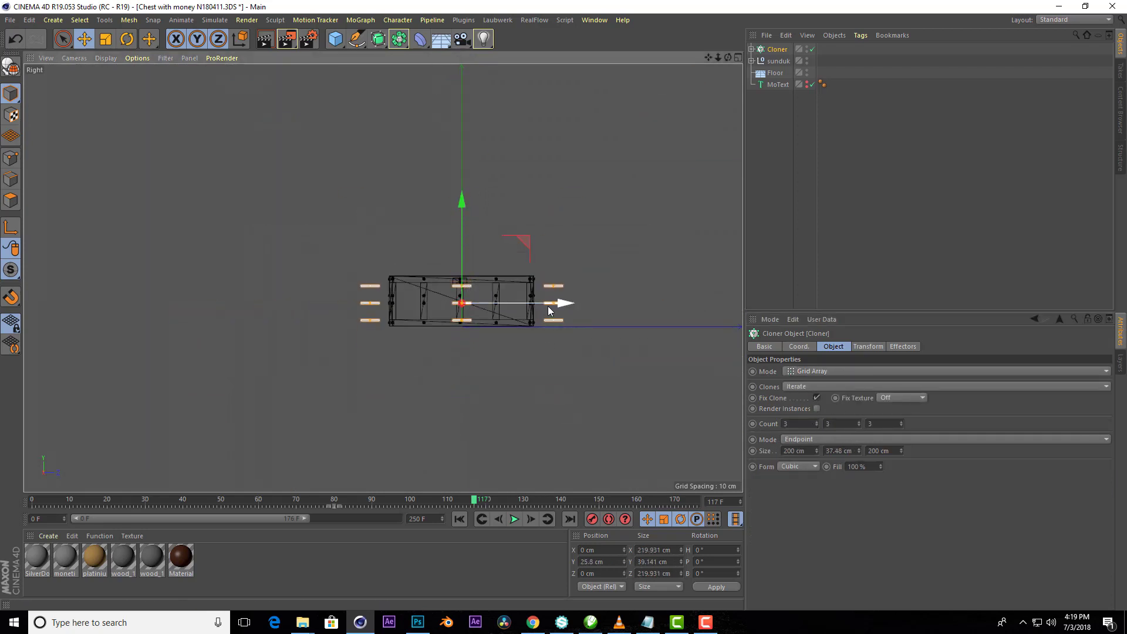
drag(548, 307, 515, 299)
- Fit the coin grid's size to the chest width and raise it slightly
click(737, 57)
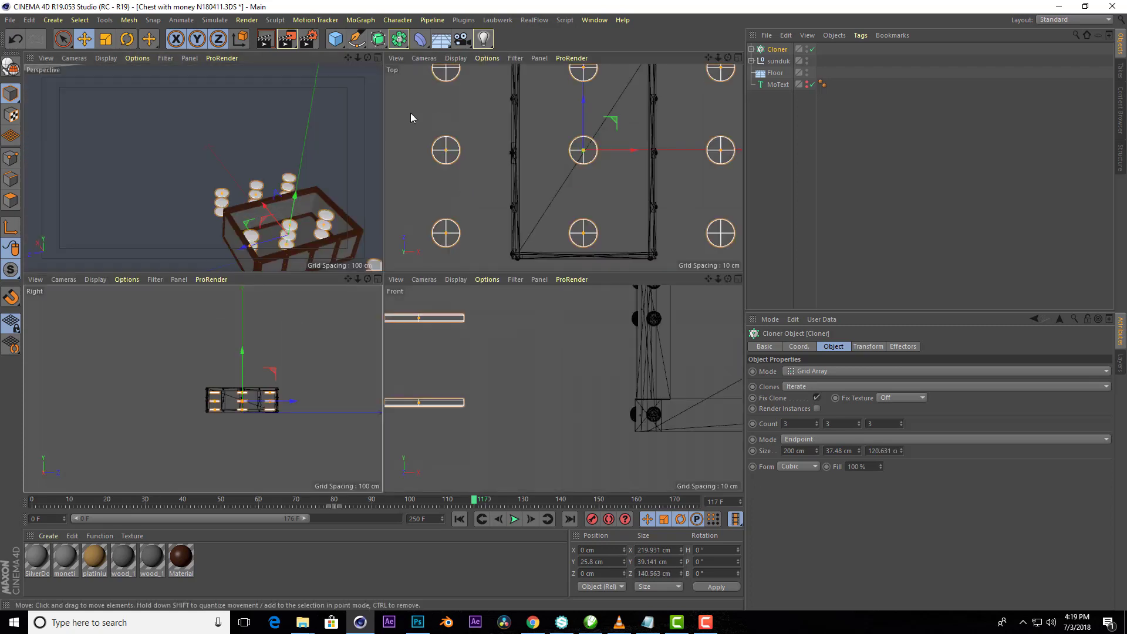
drag(721, 150, 629, 154)
scroll(611, 199, down, 3)
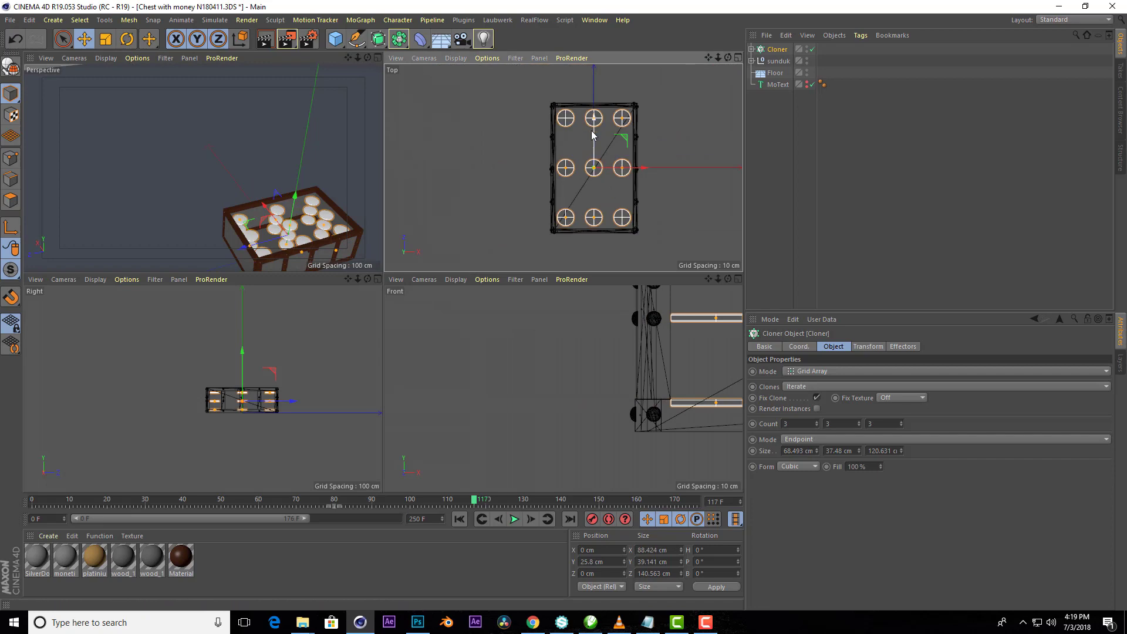
click(377, 58)
scroll(412, 247, down, 3)
scroll(527, 389, up, 4)
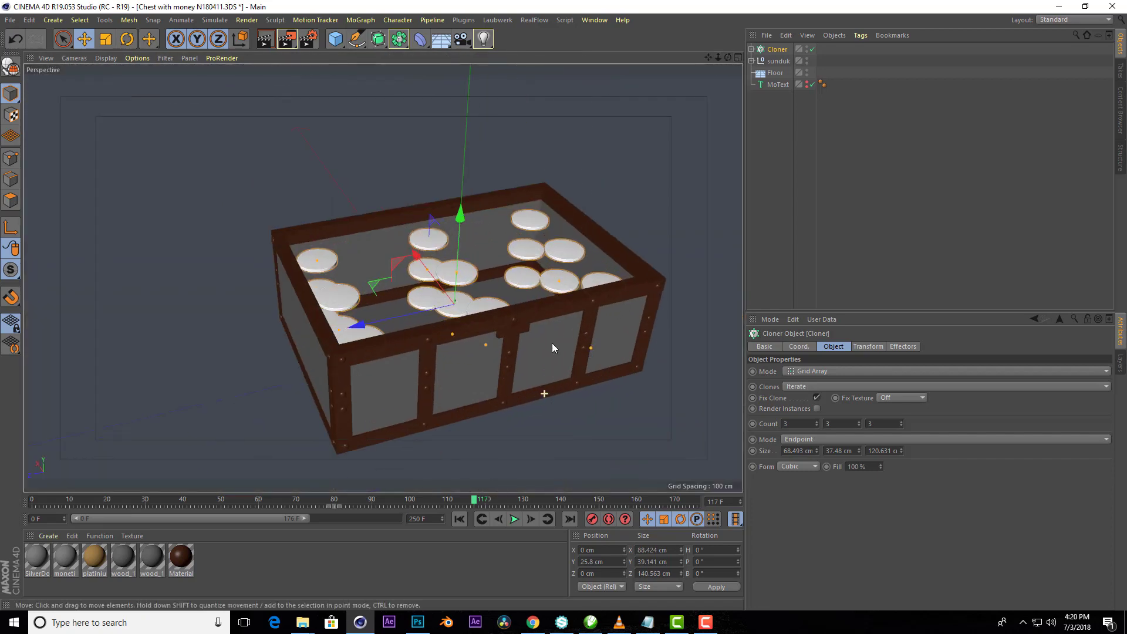
scroll(552, 343, up, 3)
drag(728, 58, 689, 179)
scroll(461, 295, down, 2)
scroll(403, 244, up, 3)
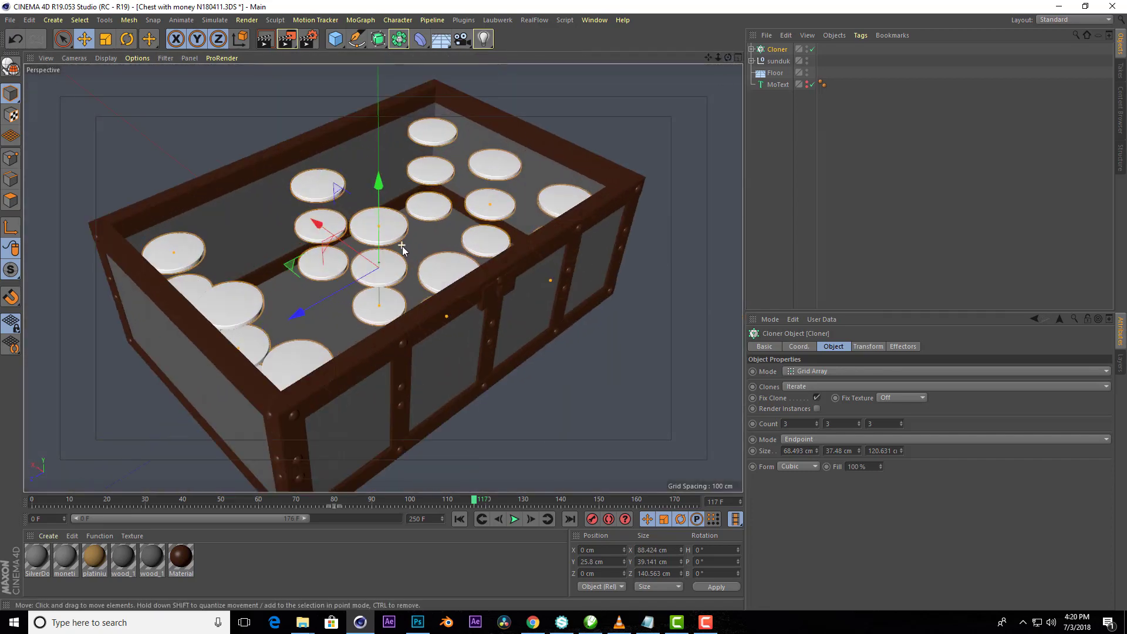
scroll(375, 197, up, 3)
drag(375, 197, 376, 191)
scroll(375, 235, down, 3)
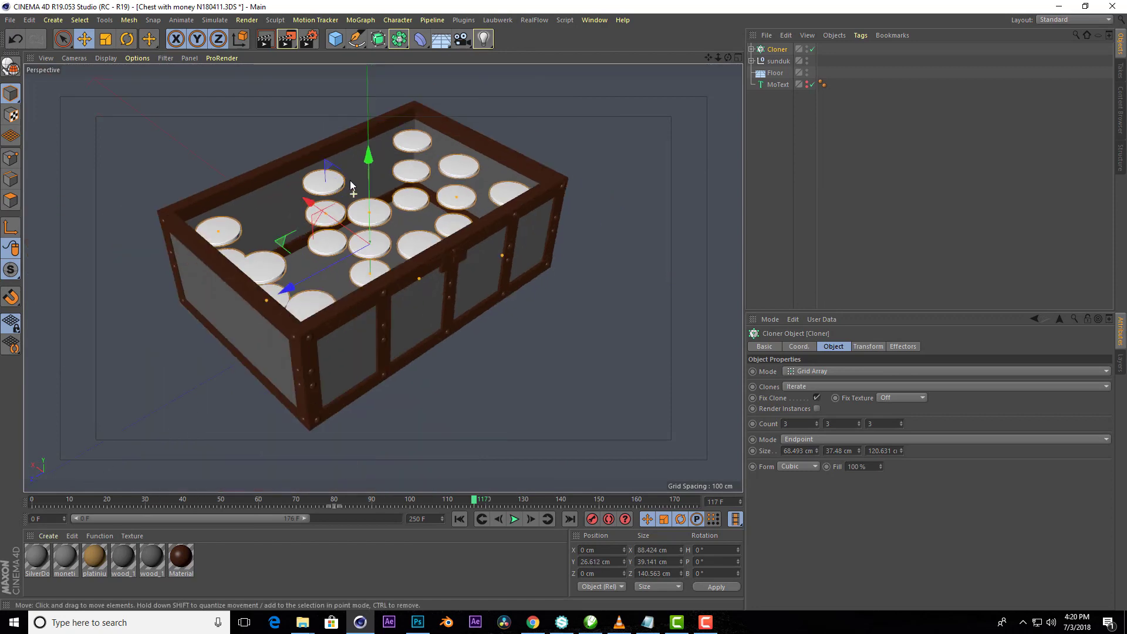
- Set the grid Count to 4, 9, 6 and preview the animation
click(817, 421)
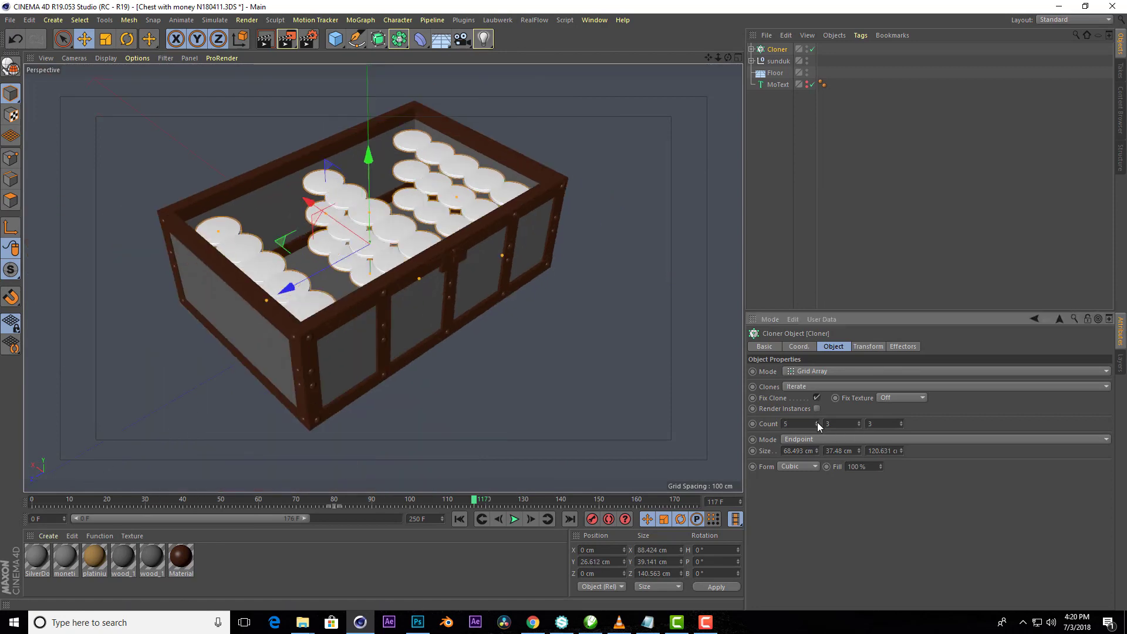
click(816, 425)
double_click(859, 421)
click(858, 422)
double_click(859, 421)
click(858, 422)
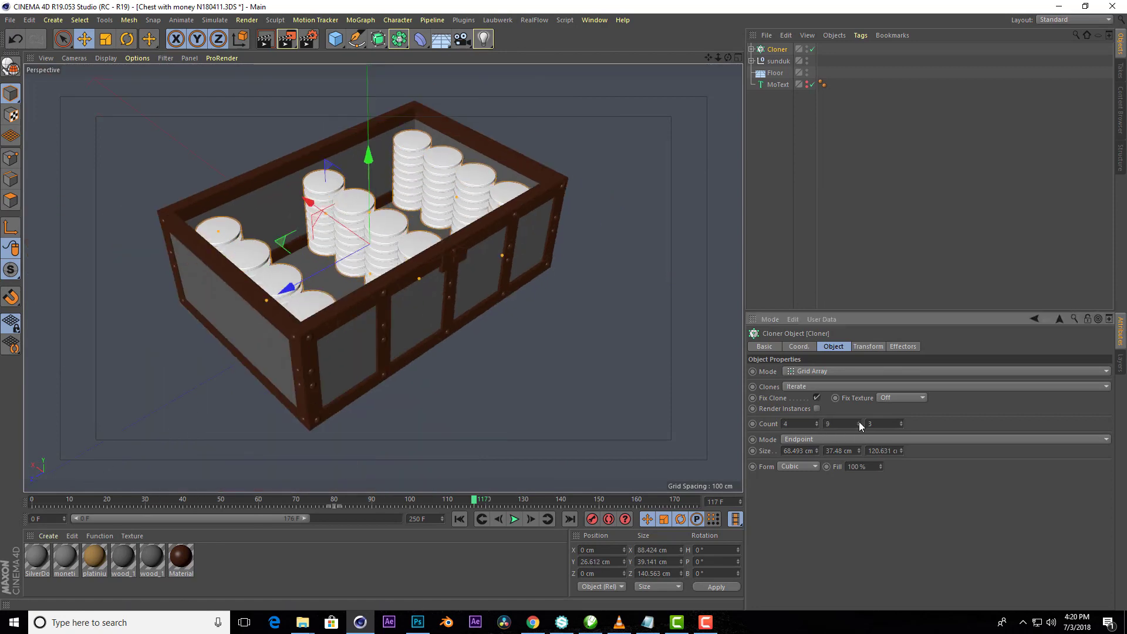
double_click(901, 422)
click(900, 421)
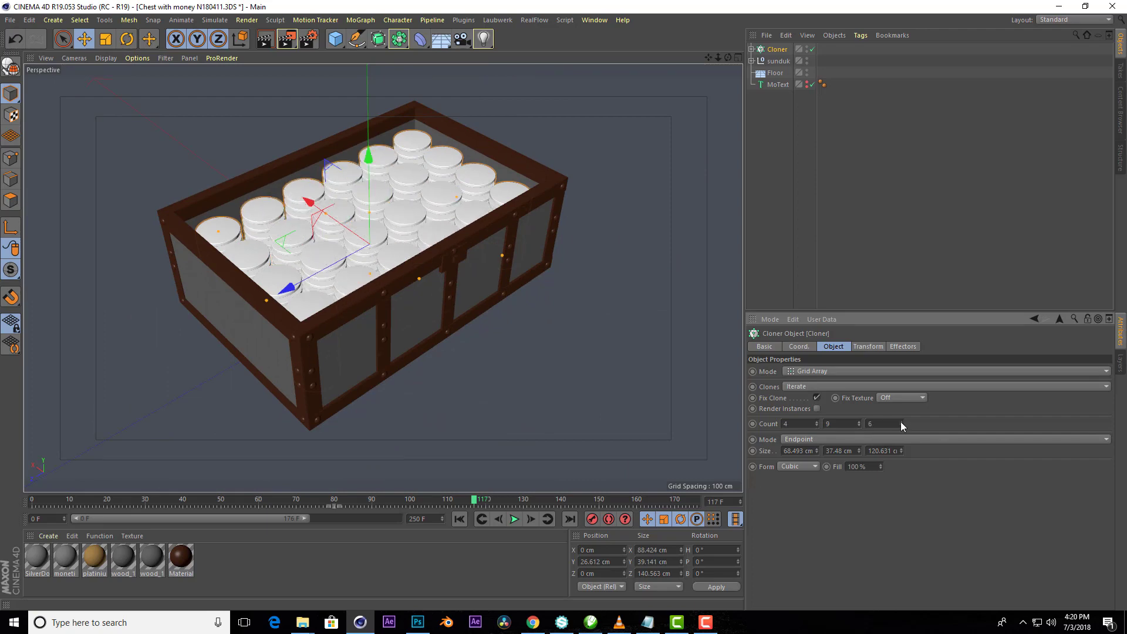
drag(728, 57, 692, 77)
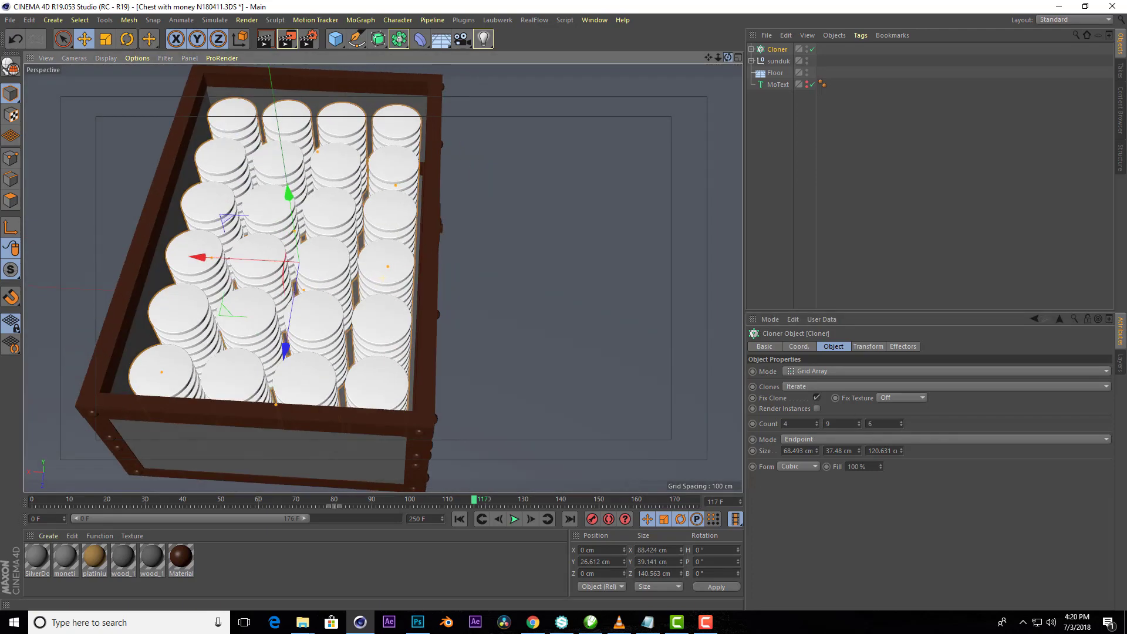
scroll(383, 279, down, 2)
scroll(366, 341, down, 2)
scroll(417, 252, down, 2)
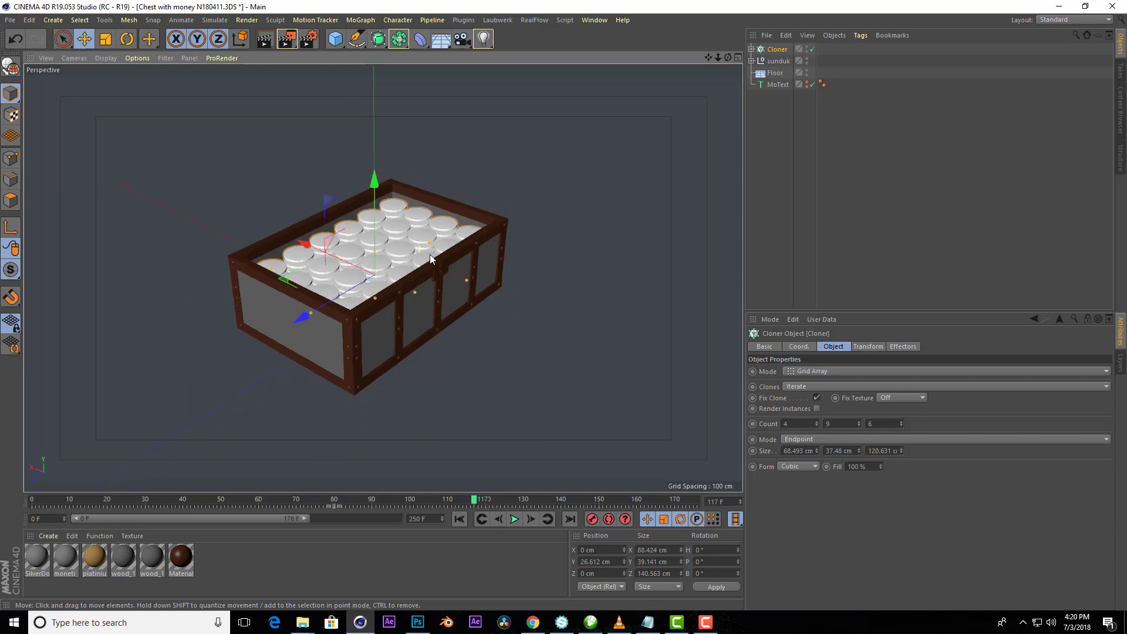
scroll(399, 282, down, 2)
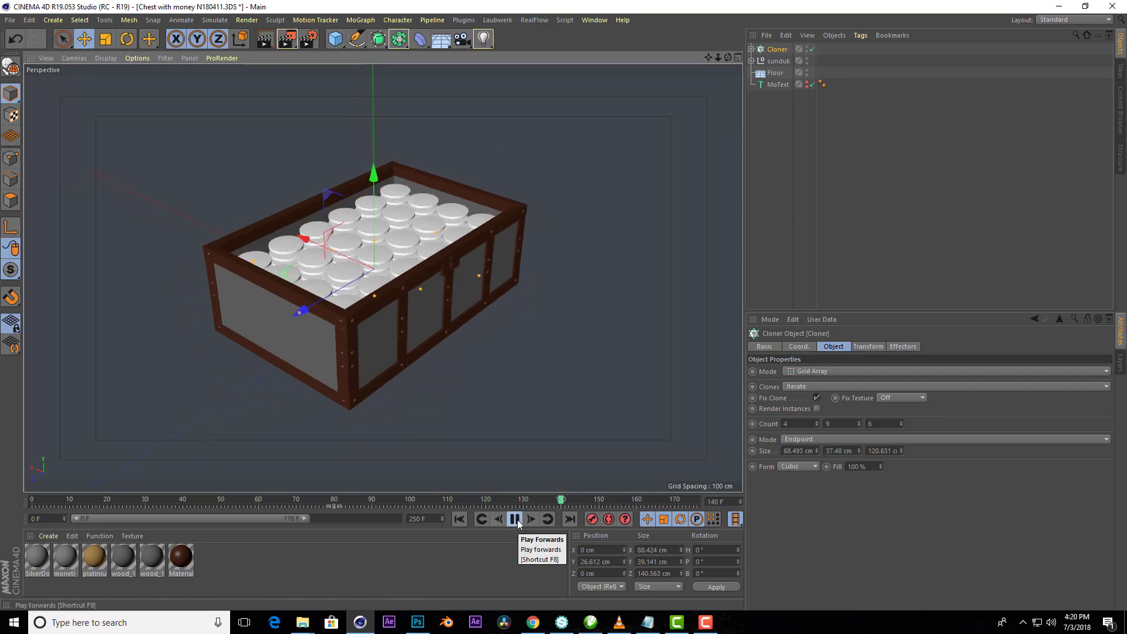
click(518, 522)
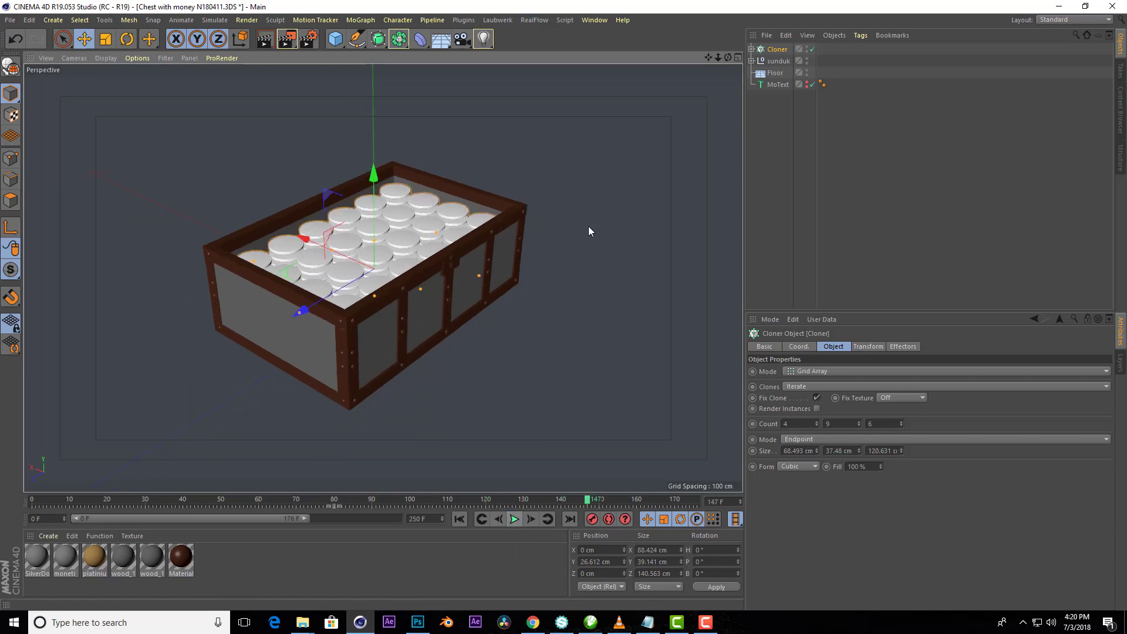
- Give Floor and sunduk Collider Body simulation tags
right_click(774, 74)
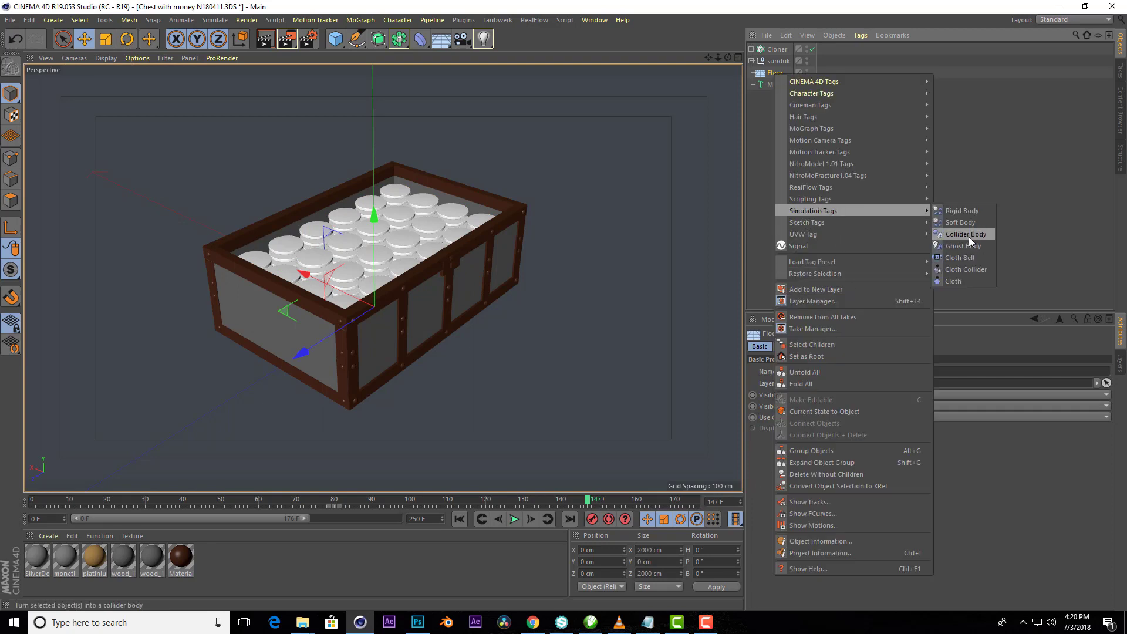
click(969, 236)
right_click(780, 63)
mouse_move(819, 198)
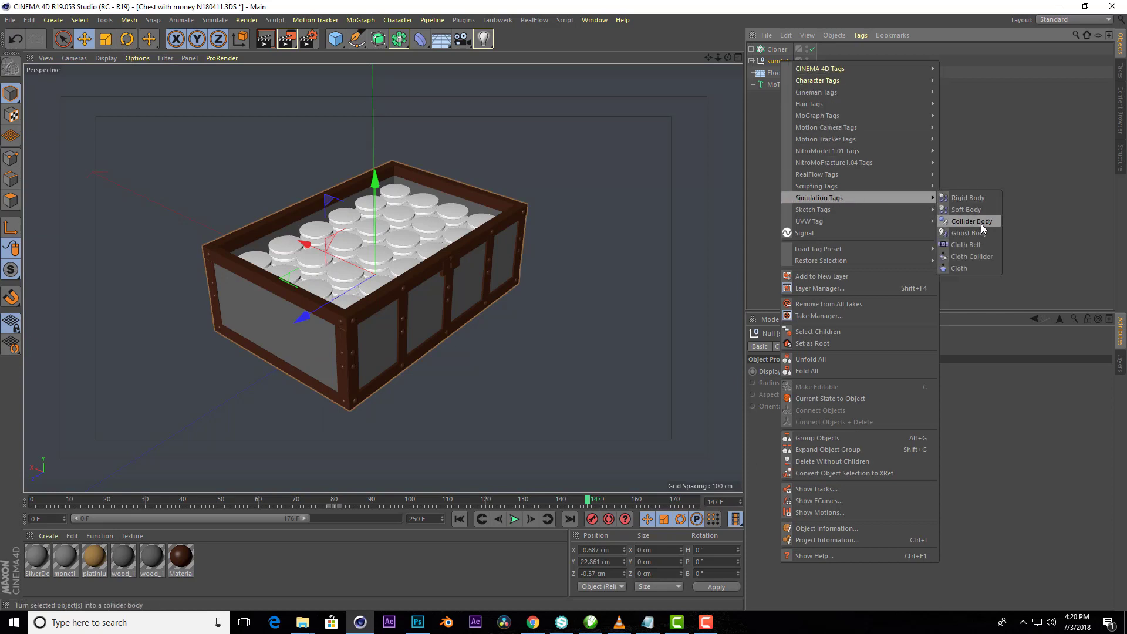
click(972, 223)
- Add a Rigid Body dynamics tag to the coin Cylinder inside the Cloner
click(767, 51)
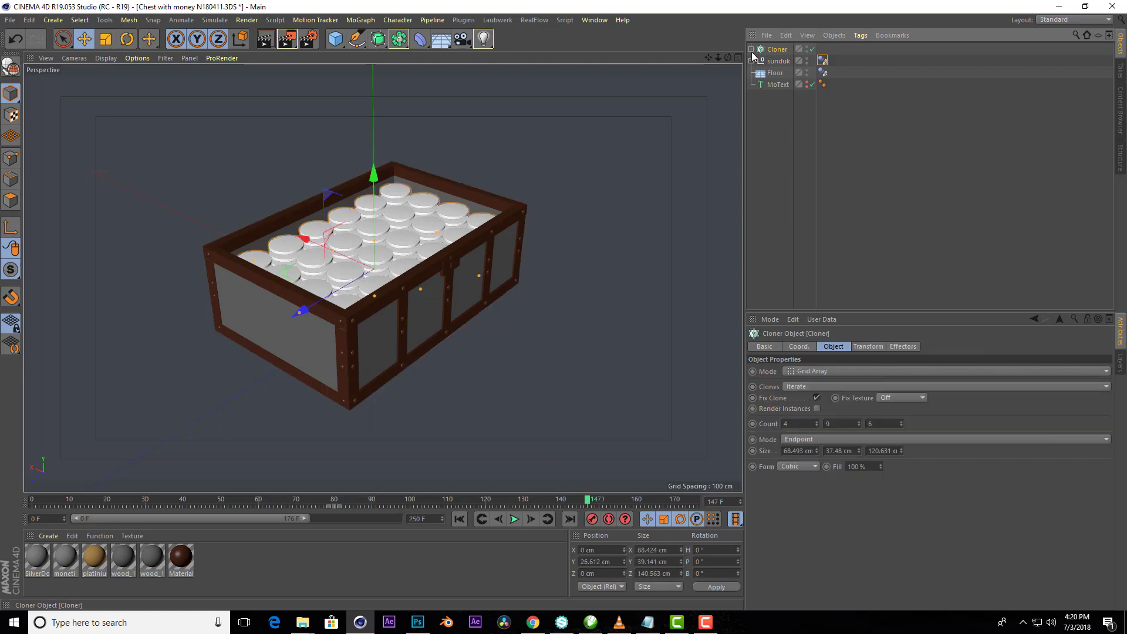
click(783, 62)
right_click(785, 62)
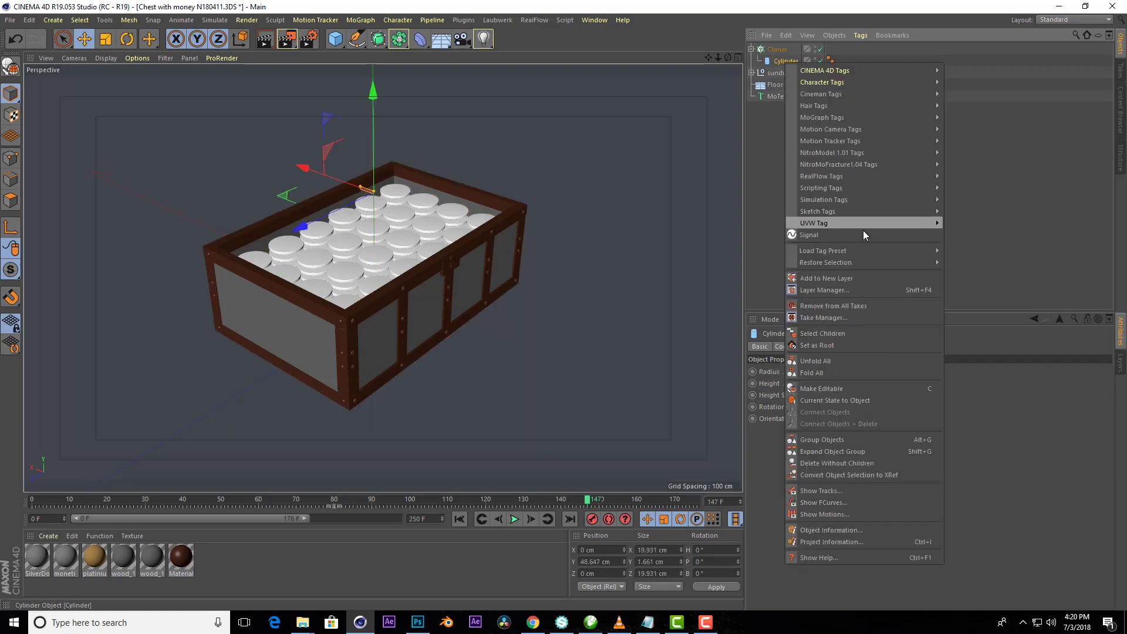
mouse_move(823, 199)
click(966, 203)
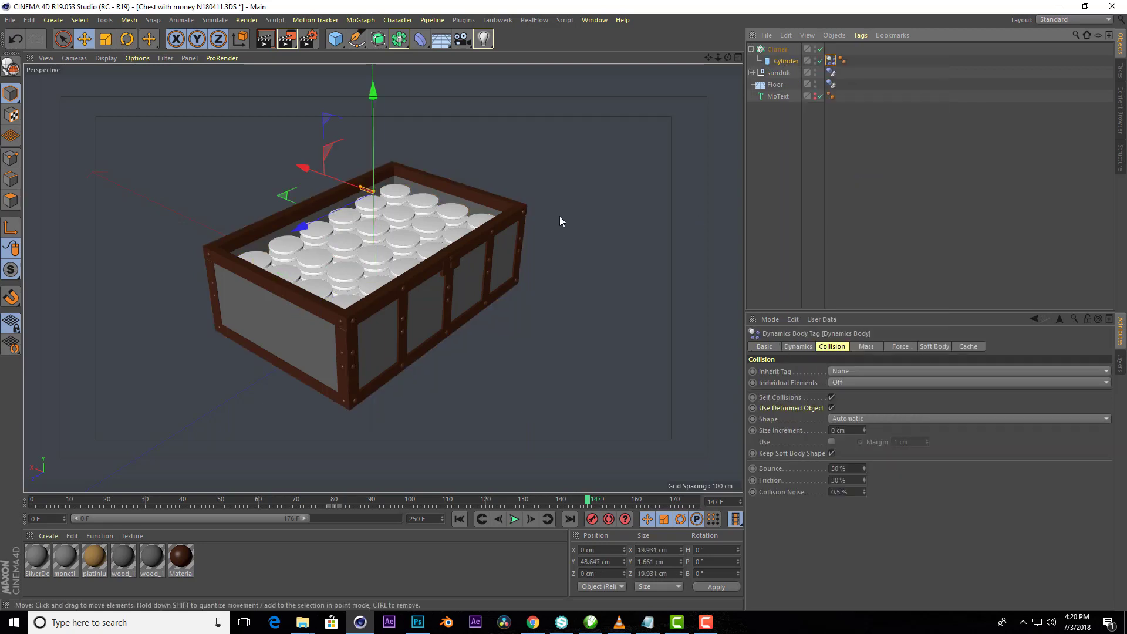
- Play and rewind the simulation twice to watch the coins spill
click(515, 518)
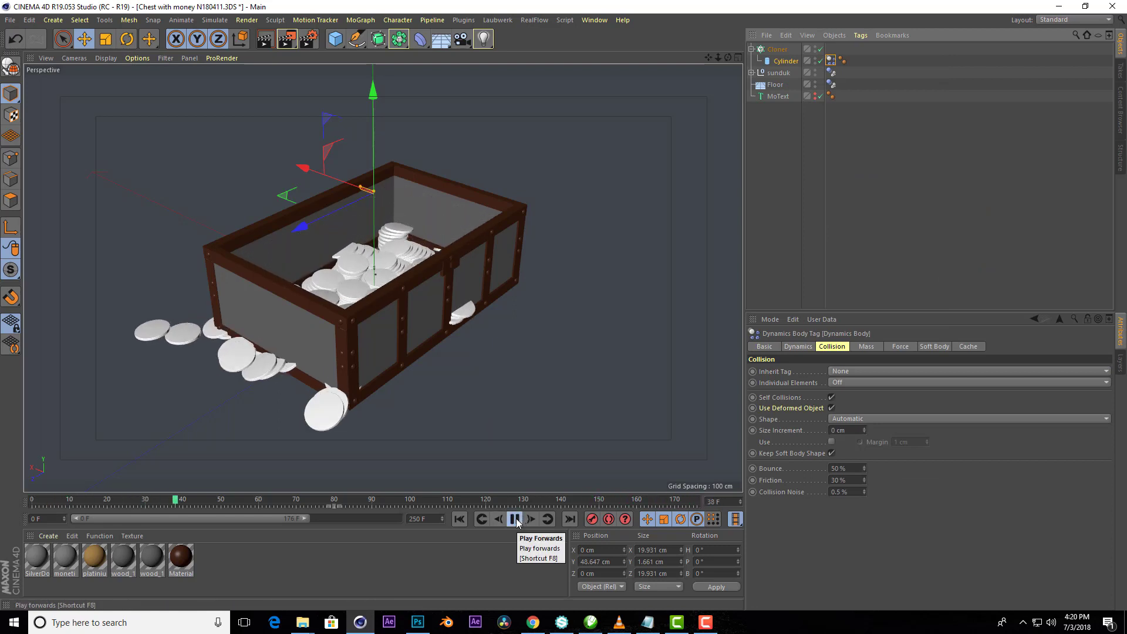
click(515, 519)
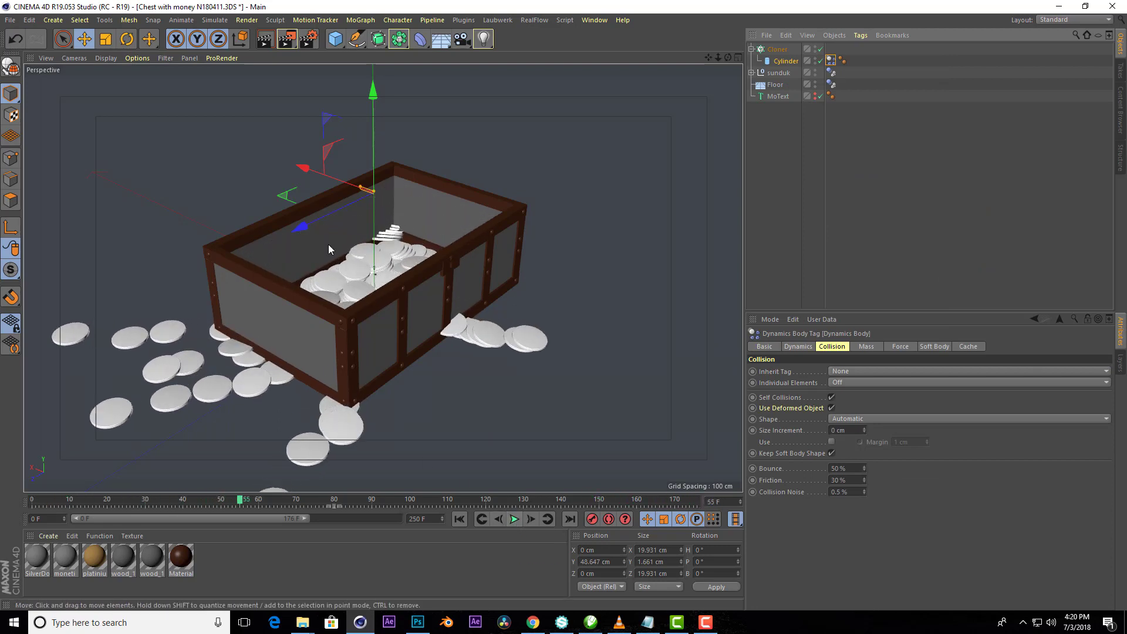
click(460, 518)
click(515, 519)
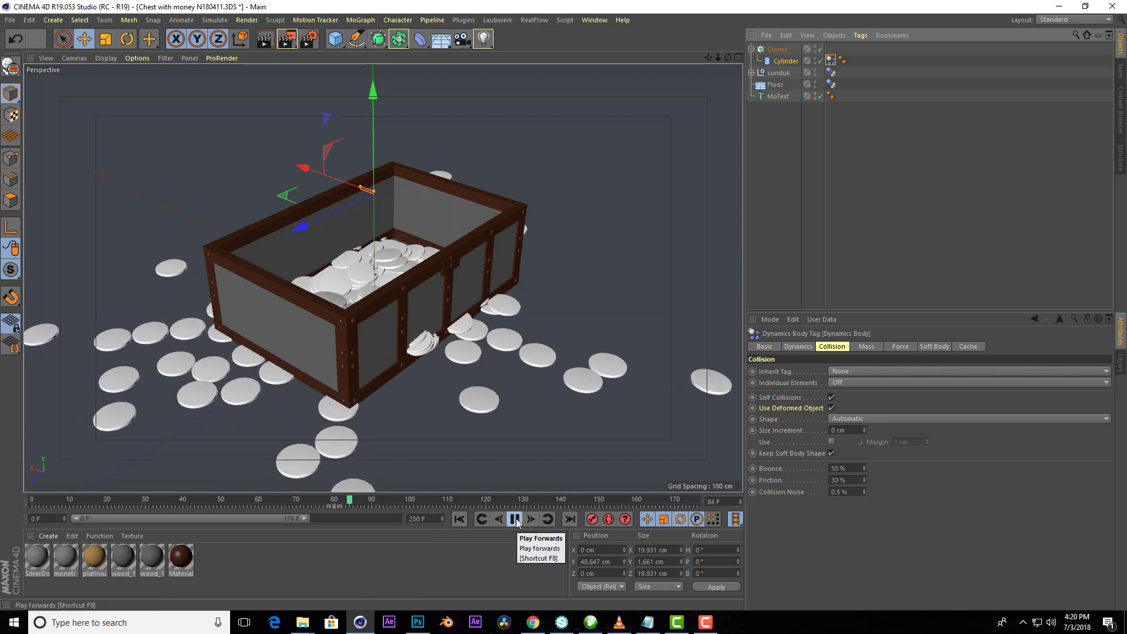
click(516, 519)
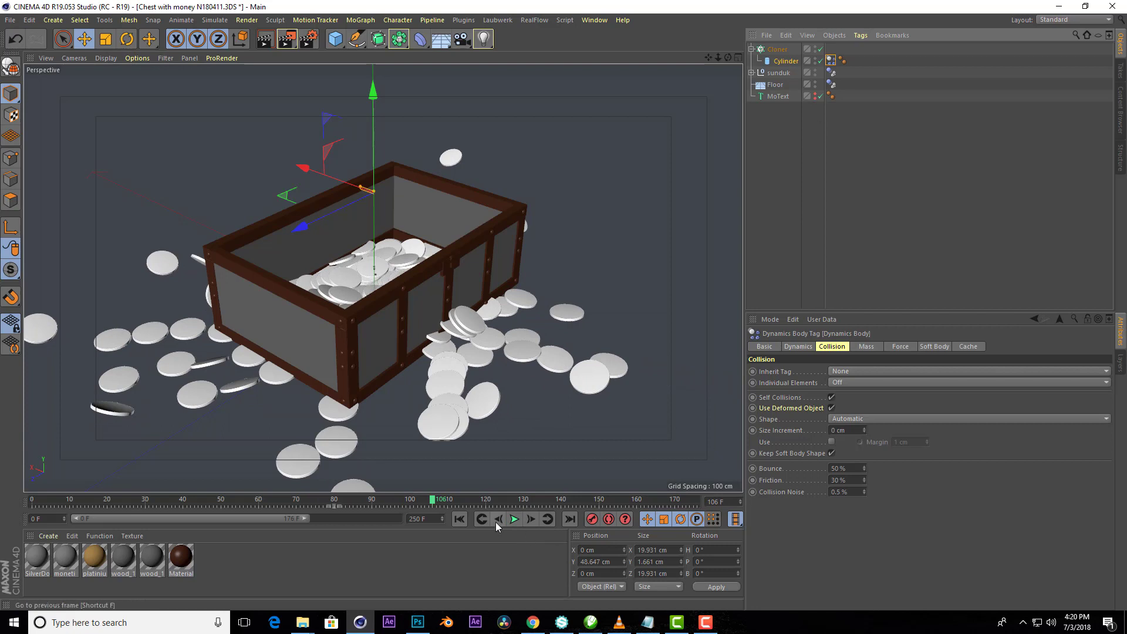
click(463, 520)
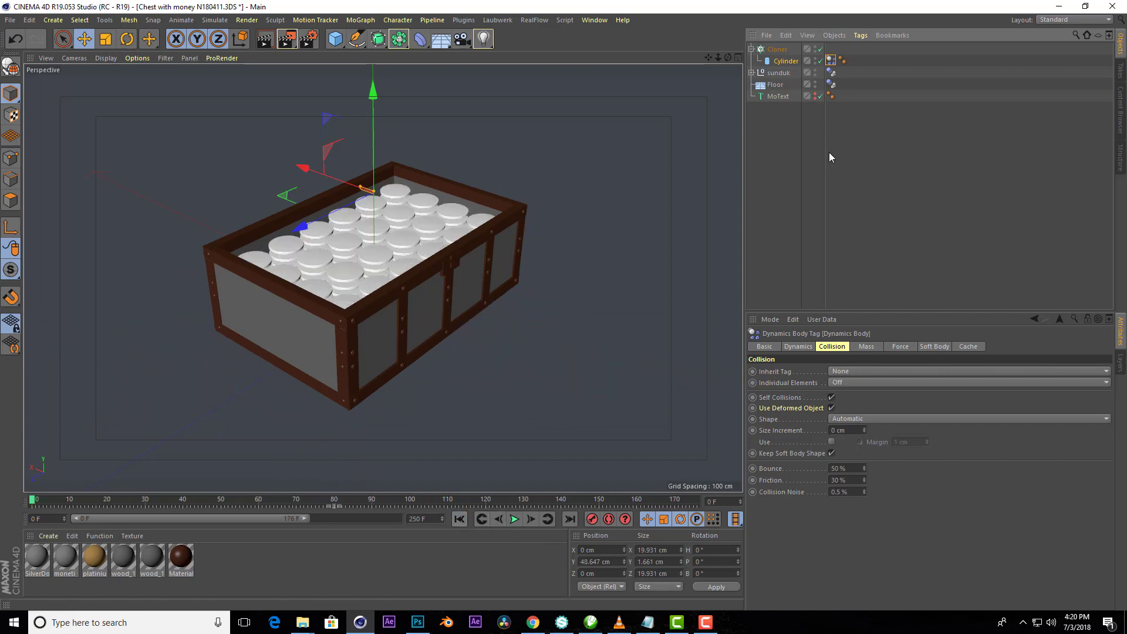
click(831, 72)
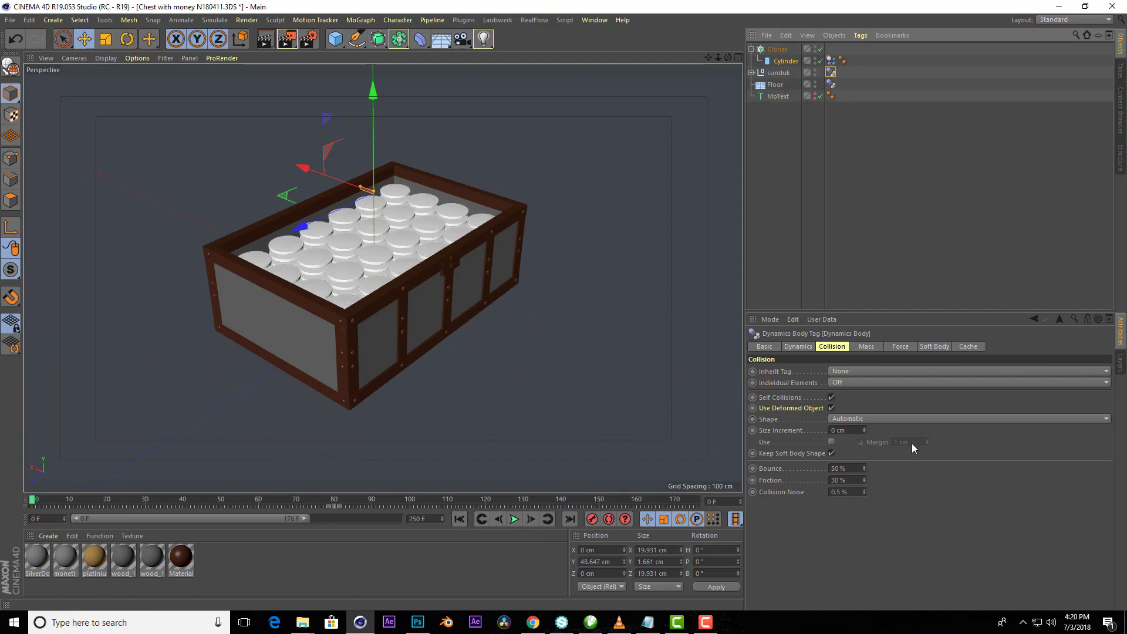
- Set sunduk's Collider tag to apply to its children with a Static Mesh shape
click(858, 373)
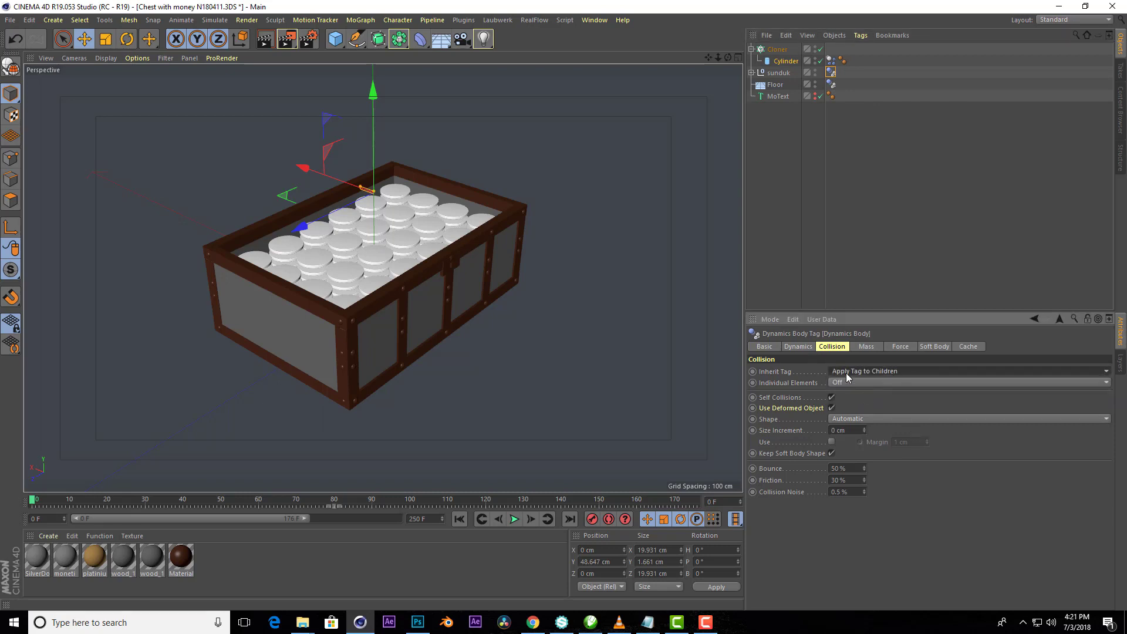
click(844, 418)
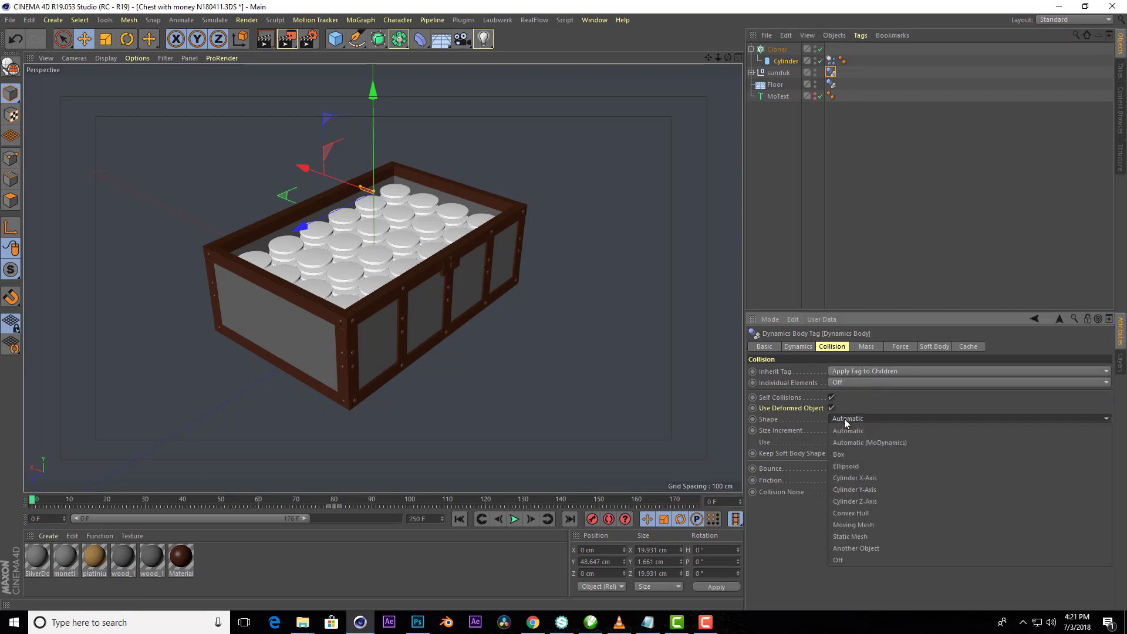
click(864, 531)
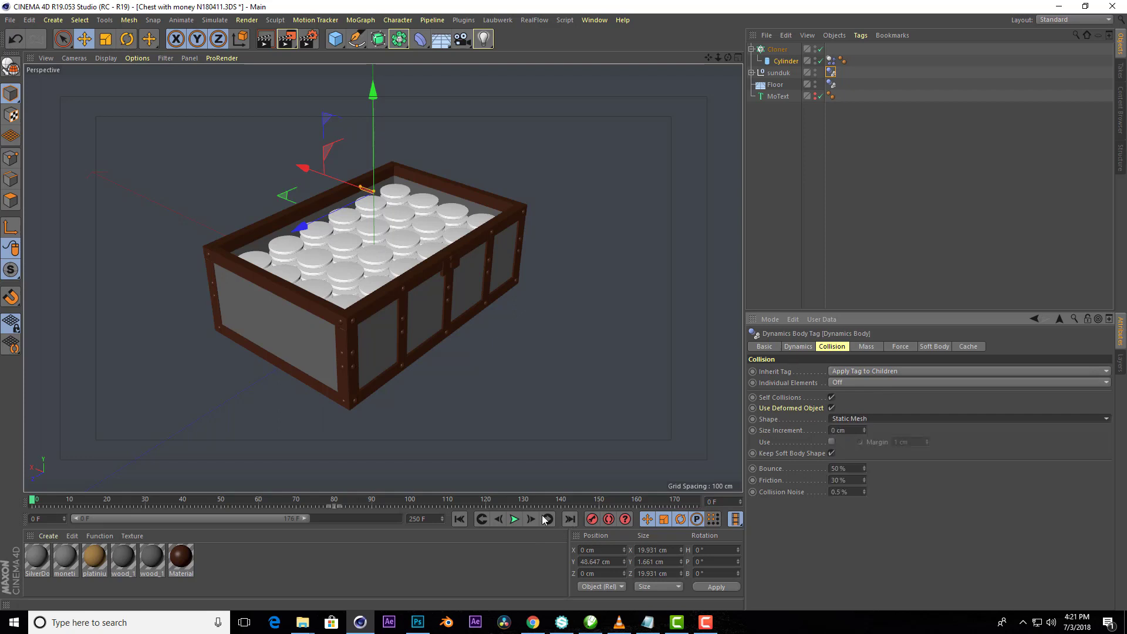
- Play to confirm the coins stay inside, then show the project's Dynamics settings
click(515, 519)
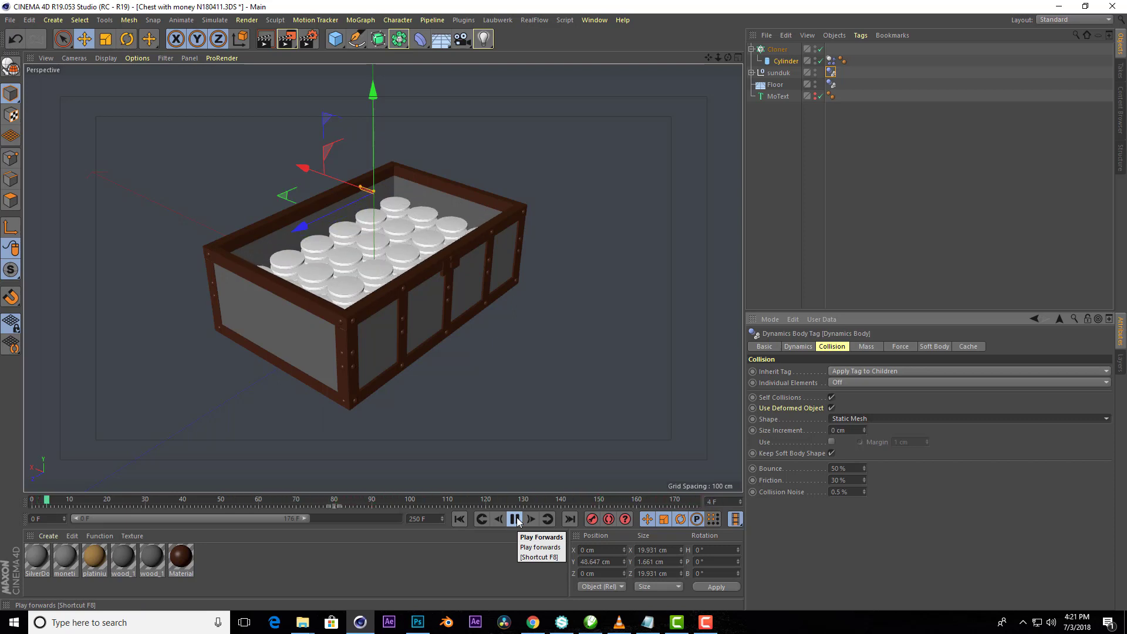
click(515, 520)
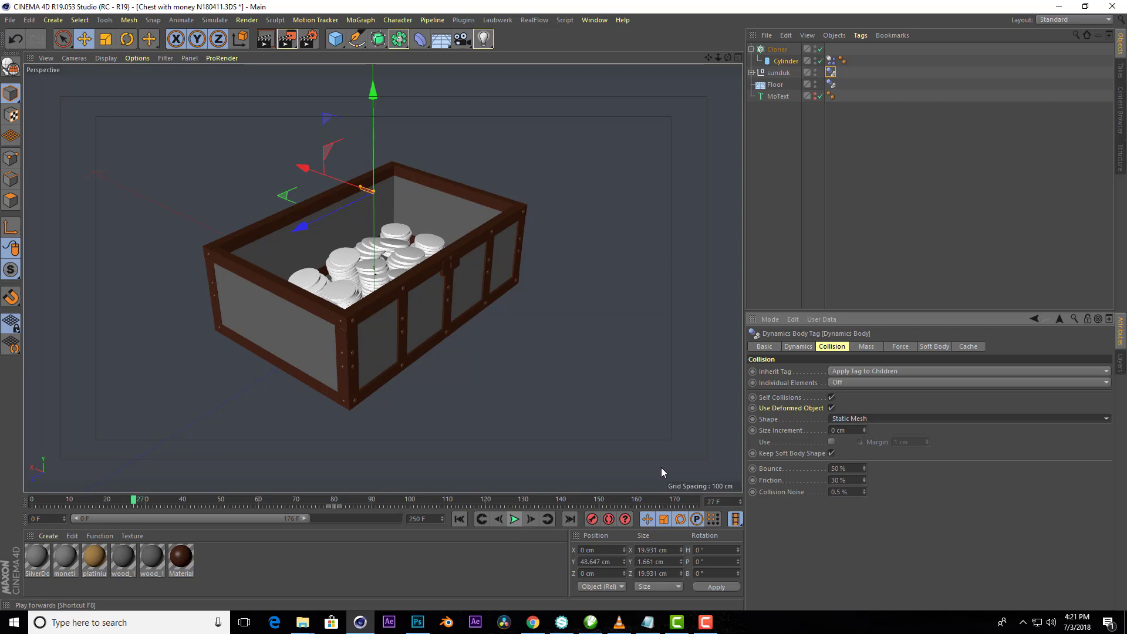
click(770, 325)
click(786, 374)
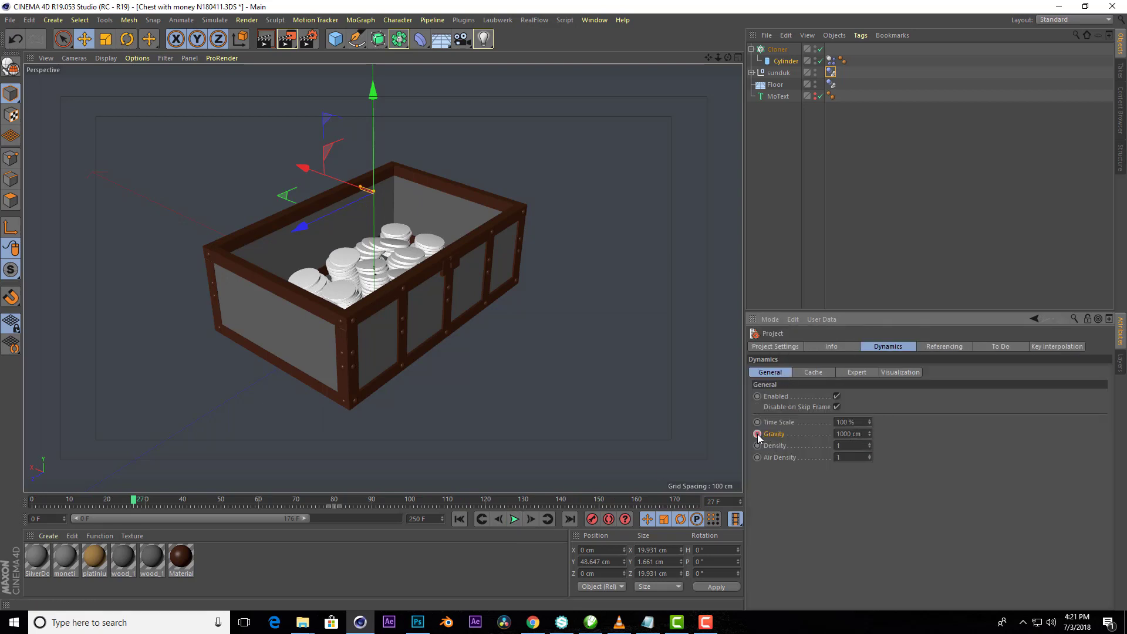
- In the Animate layout, delete the Dynamics keyframe track, then return to Standard layout
click(1062, 21)
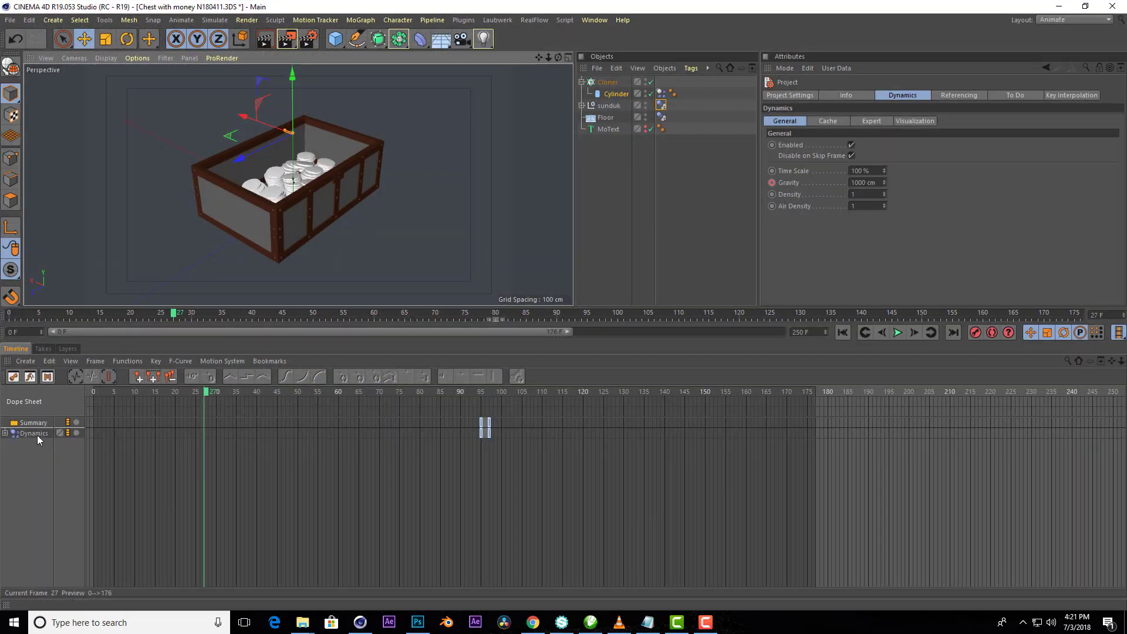
click(37, 435)
key(Delete)
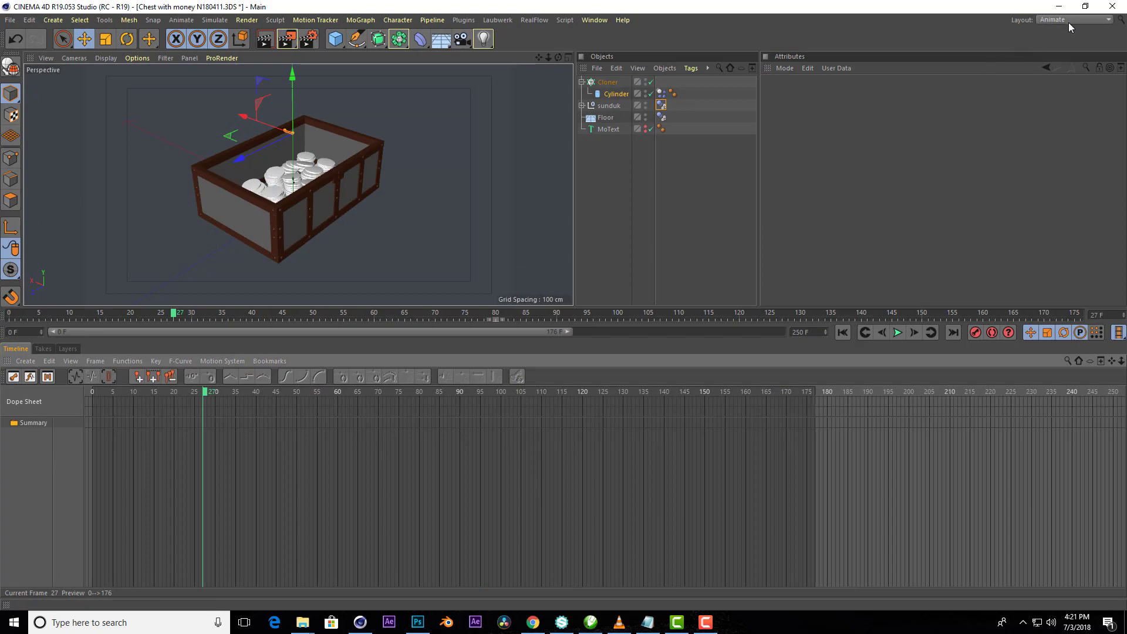
click(1069, 22)
click(1064, 116)
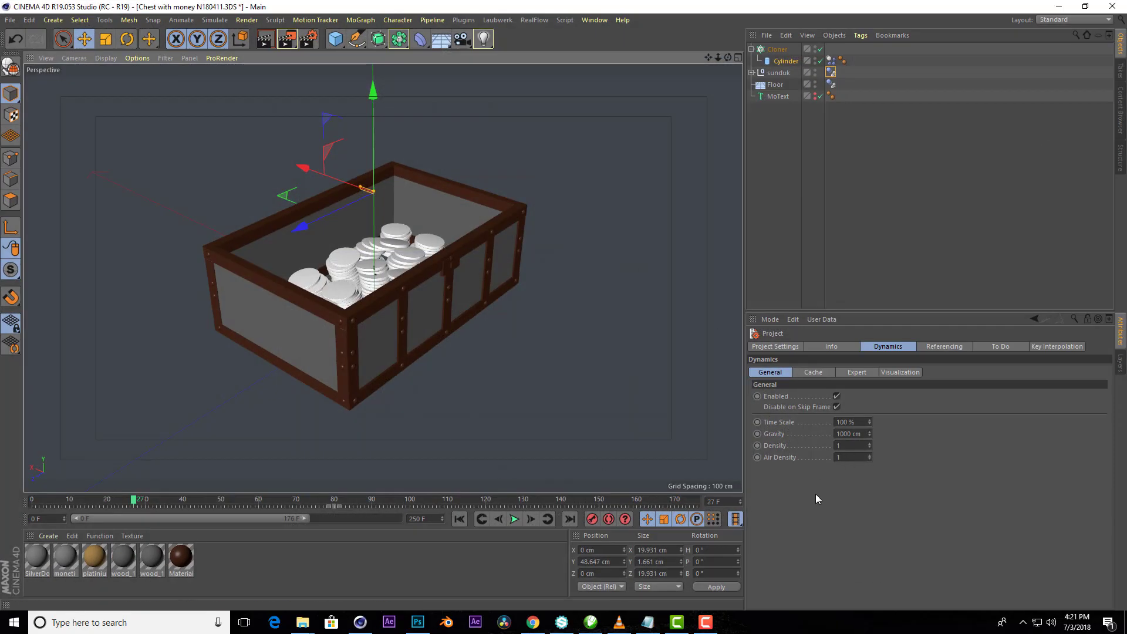
- Replay the simulation to frame 108 and collapse the Cloner hierarchy
click(480, 521)
click(515, 520)
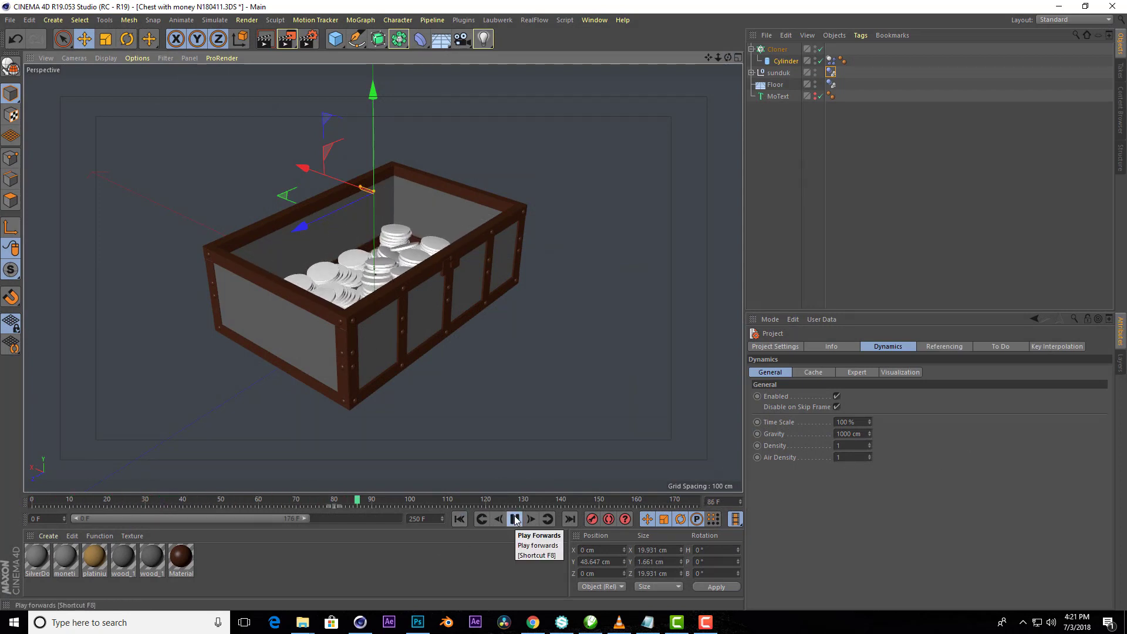
click(514, 521)
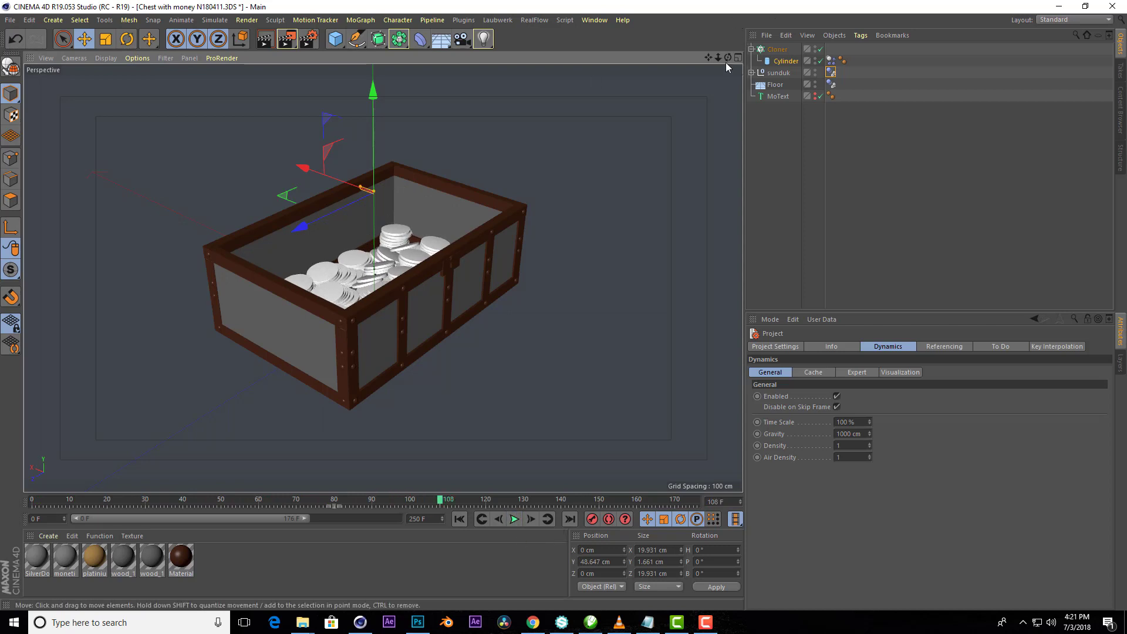
scroll(382, 237, down, 2)
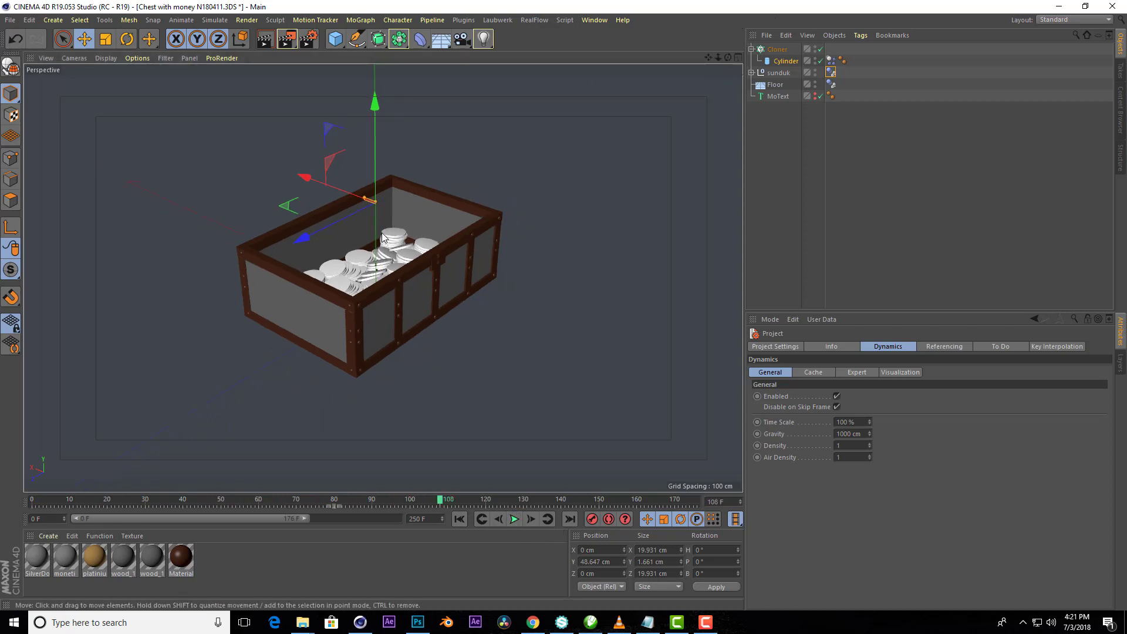
click(751, 50)
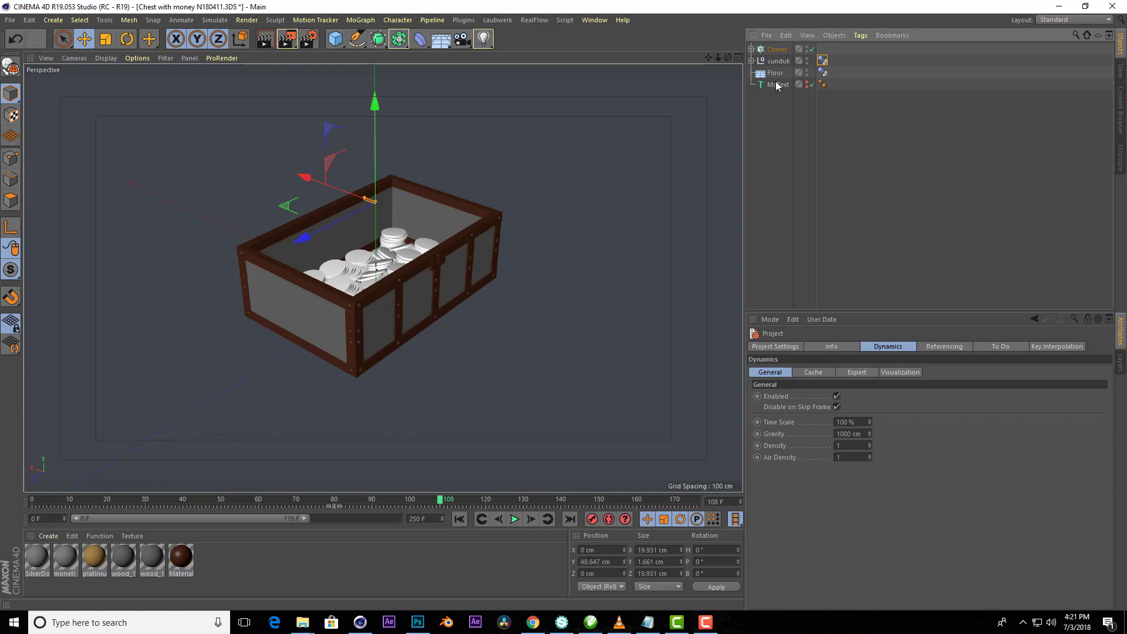
- Duplicate the MoText, make TREASURE visible, and move it toward and along the chest
mouse_move(783, 83)
mouse_down()
mouse_move(776, 46)
mouse_move(331, 364)
mouse_up()
click(811, 48)
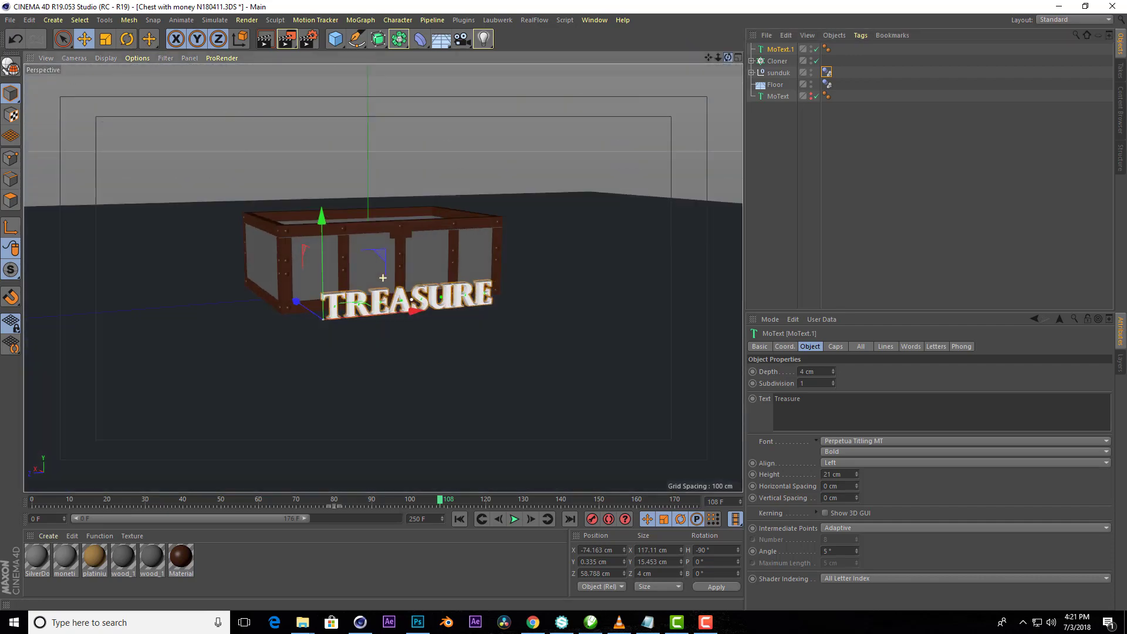
scroll(331, 364, up, 3)
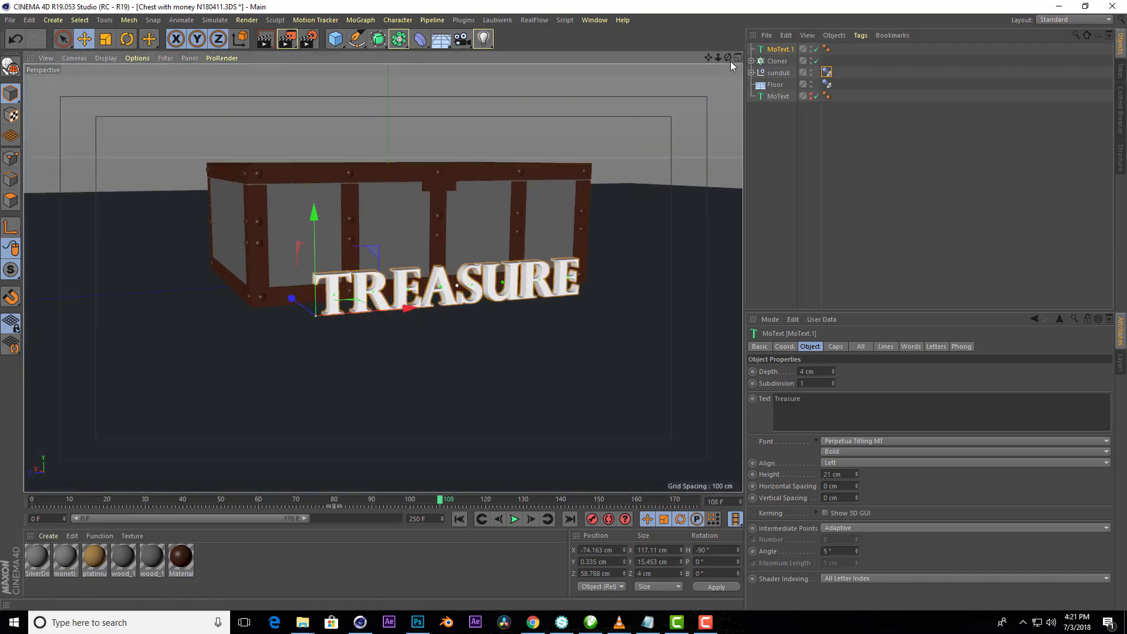
drag(728, 57, 781, 106)
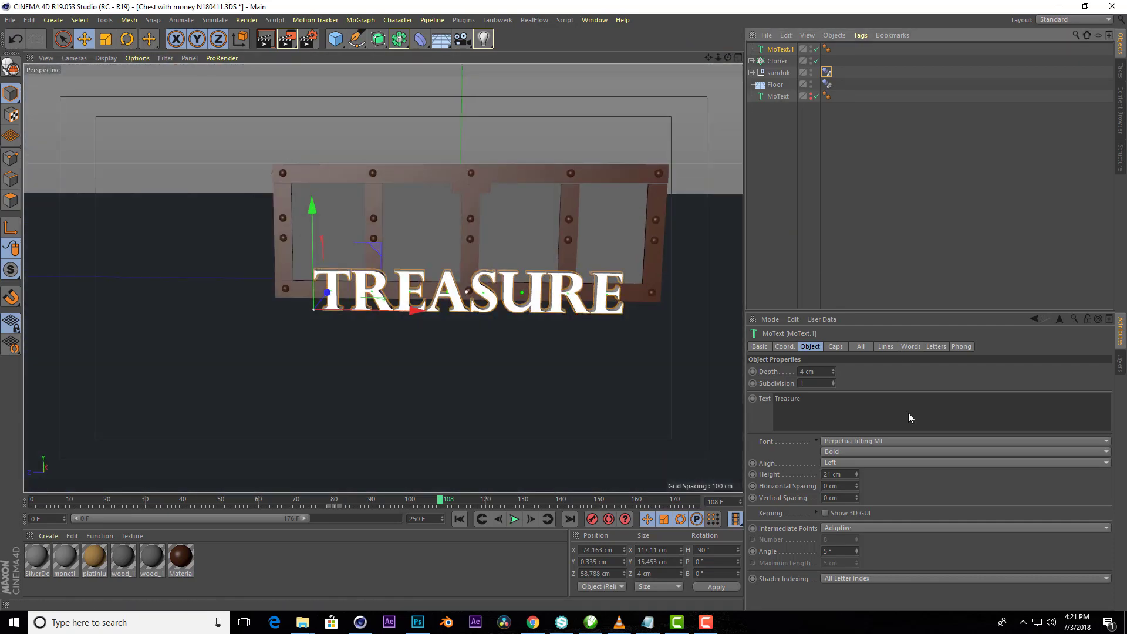
drag(856, 474, 856, 464)
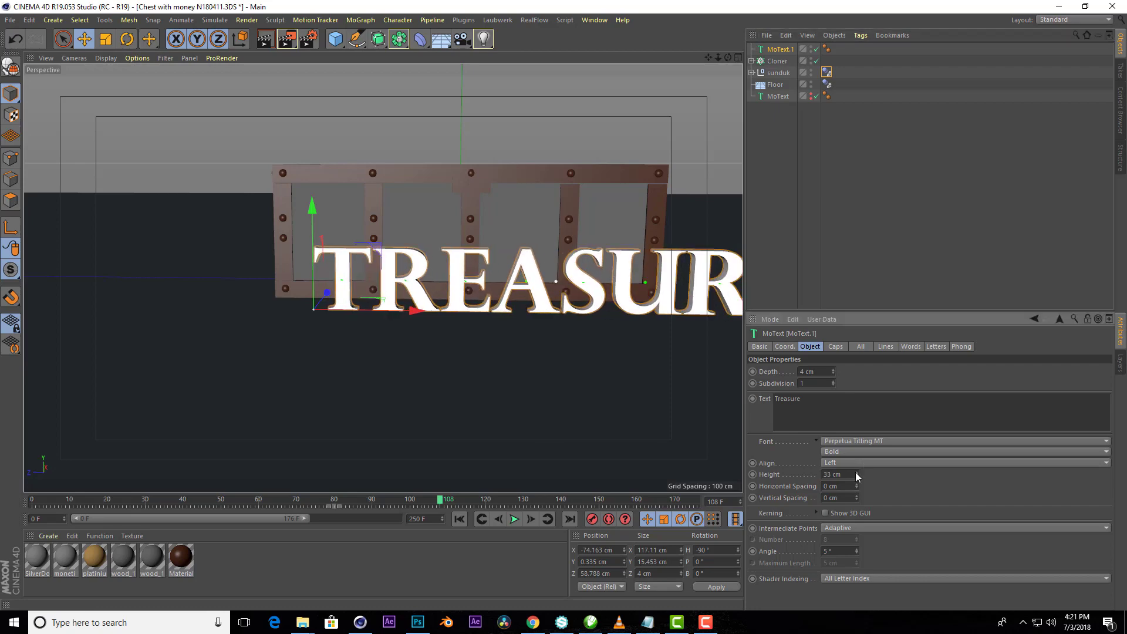
scroll(408, 350, down, 1)
drag(407, 350, 356, 318)
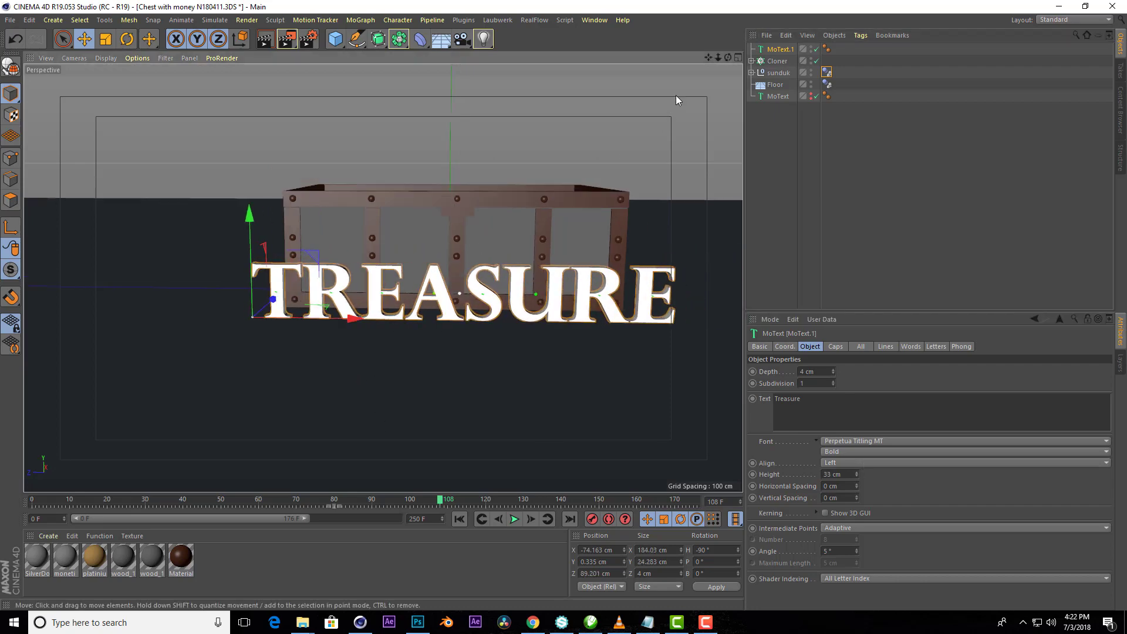
drag(730, 59, 807, 344)
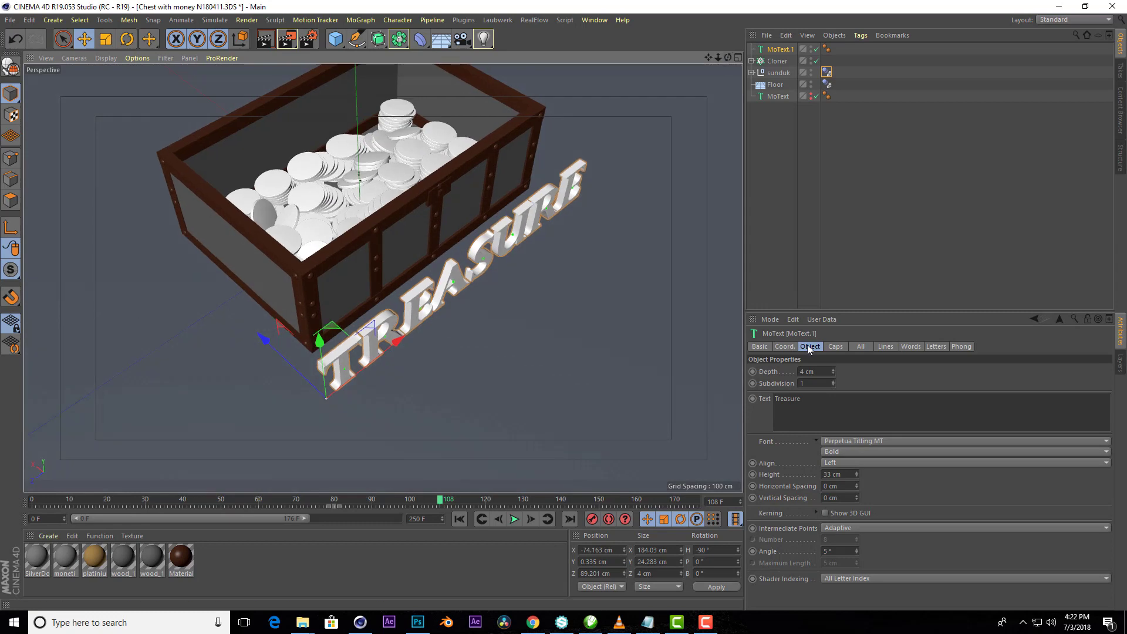
click(785, 347)
drag(281, 365, 323, 415)
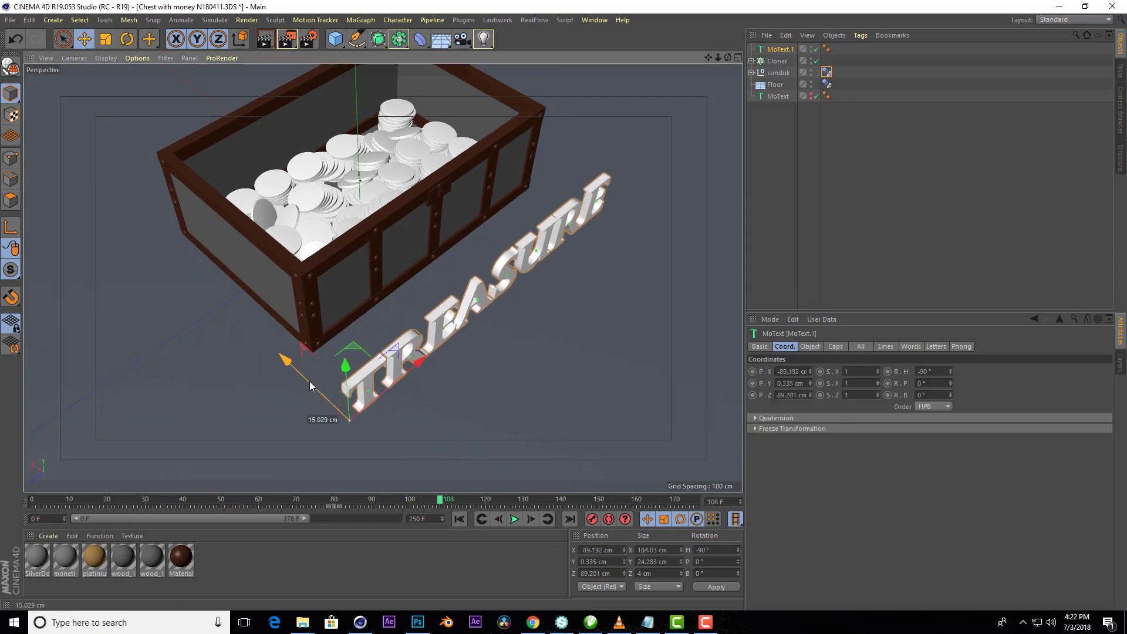
scroll(383, 277, up, 1)
- In the Right view, push the text out in front of the chest and set height to 38 cm
key(F4)
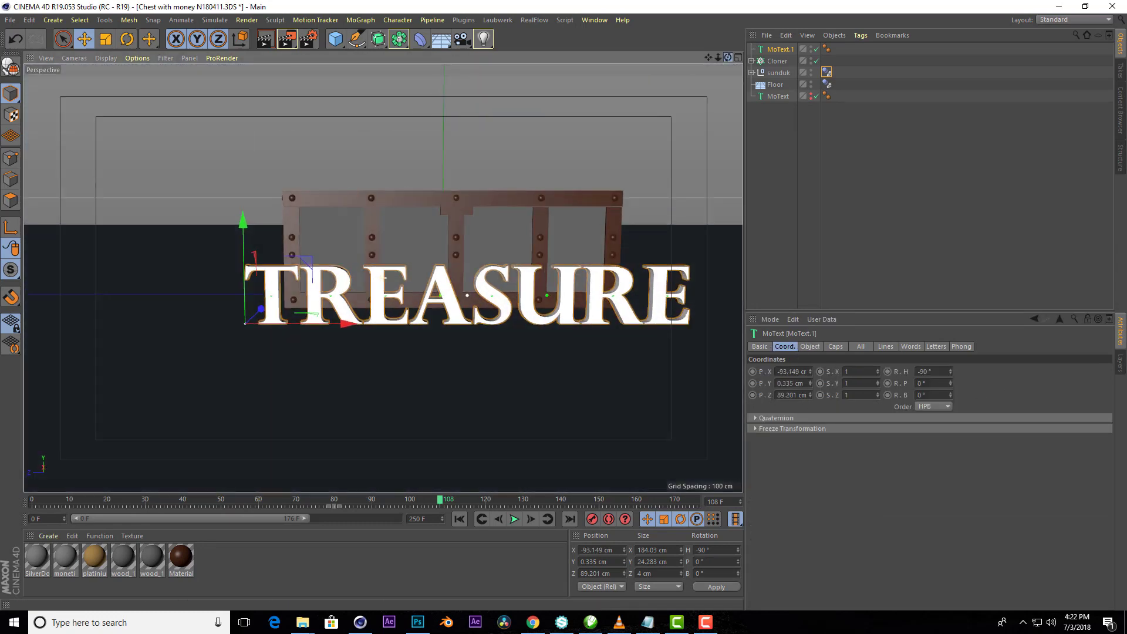
key(F5)
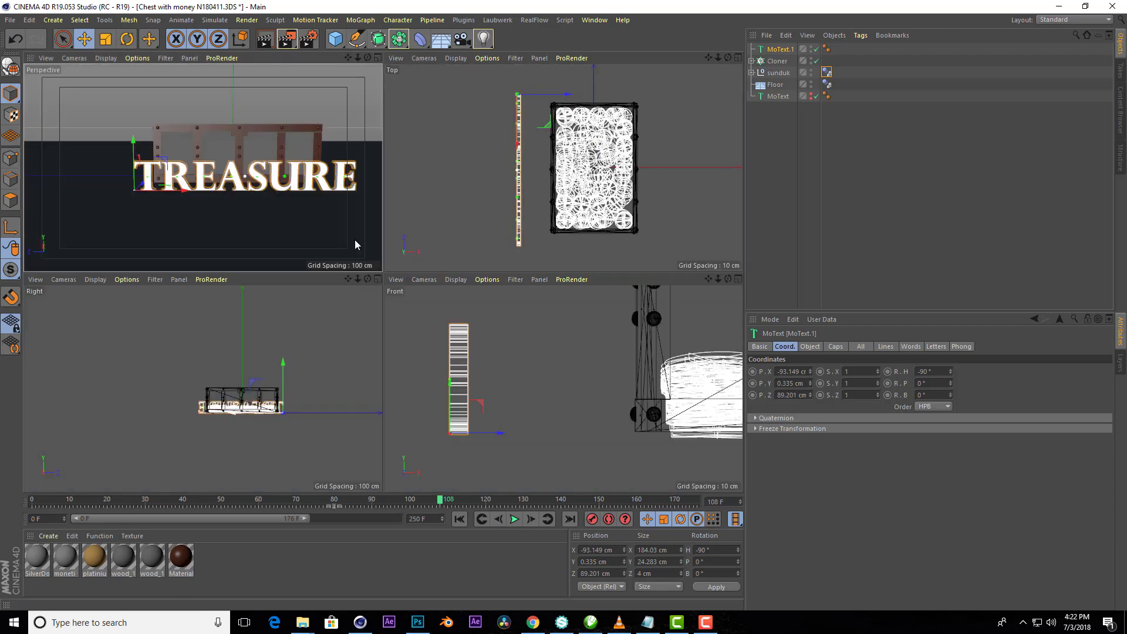
key(F3)
scroll(574, 345, up, 3)
drag(419, 317, 431, 318)
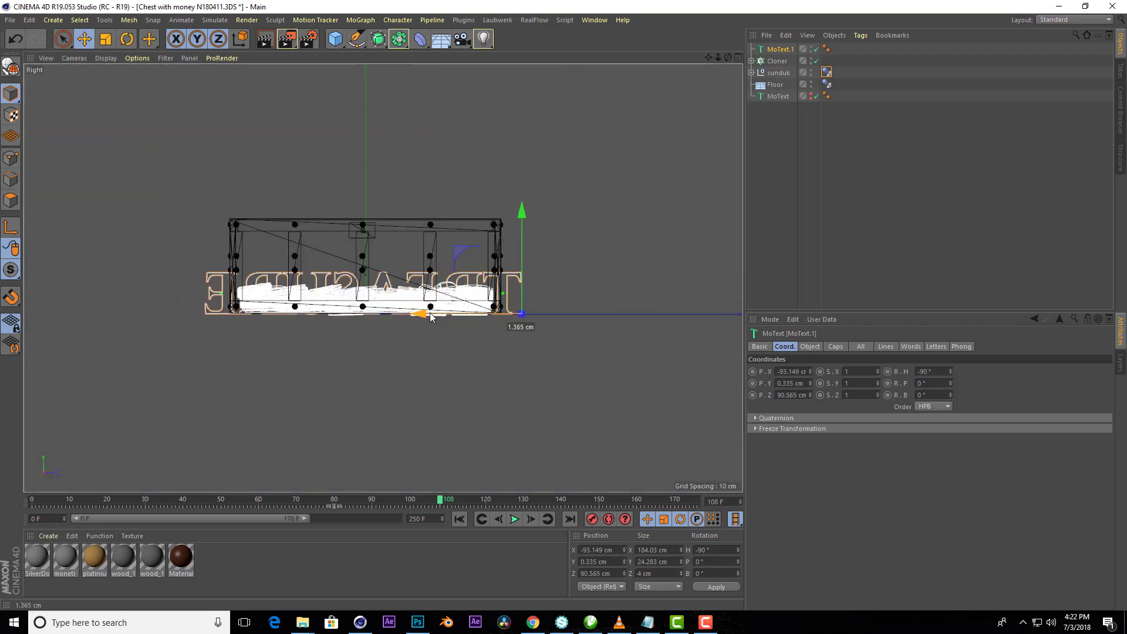
click(811, 347)
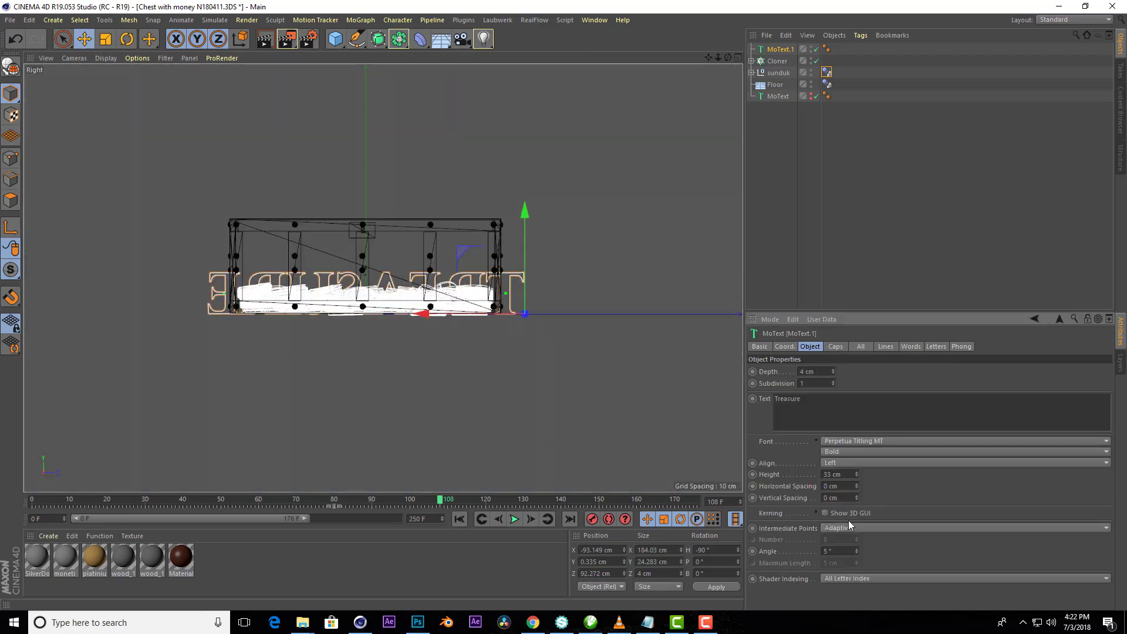
drag(856, 472, 857, 470)
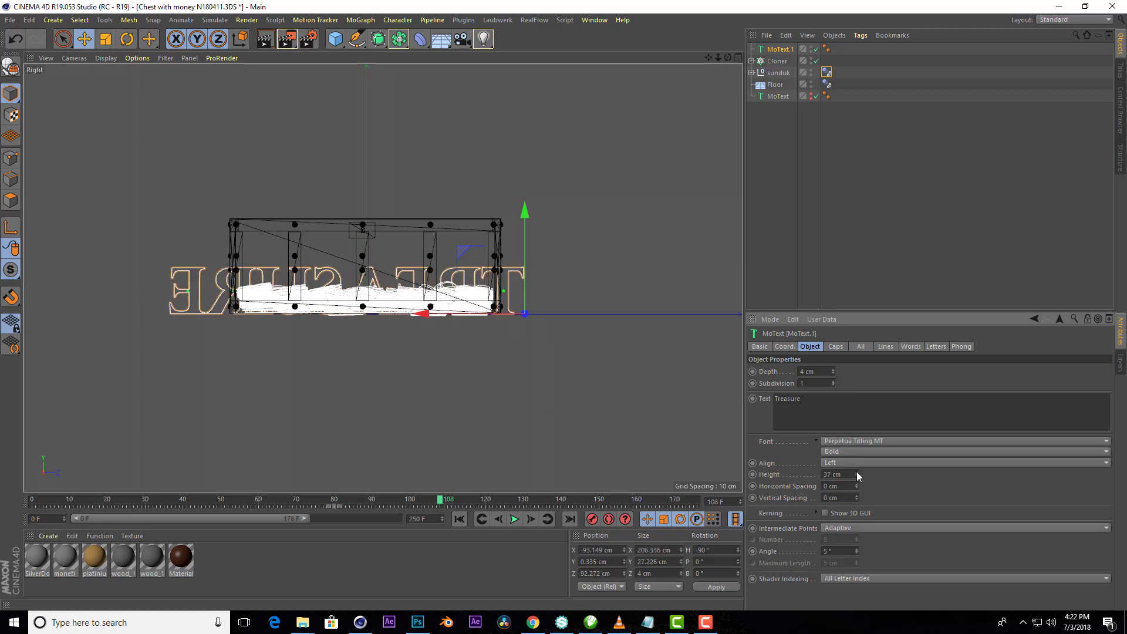
drag(414, 314, 445, 316)
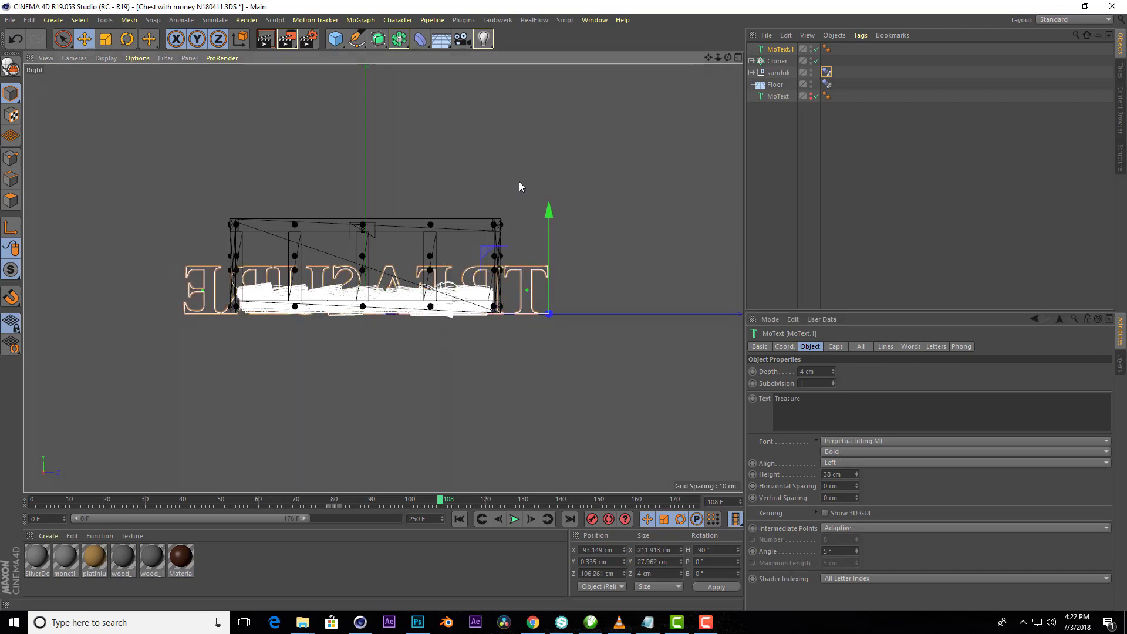
click(737, 57)
middle_click(143, 264)
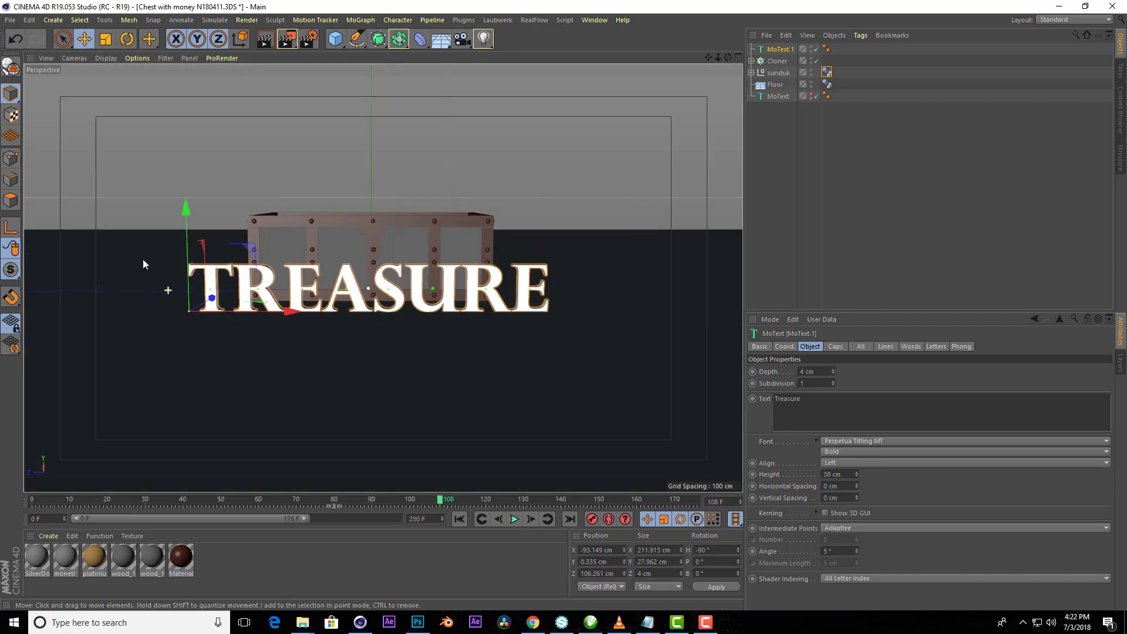
mouse_move(728, 57)
mouse_down()
mouse_move(728, 47)
mouse_move(728, 82)
mouse_up()
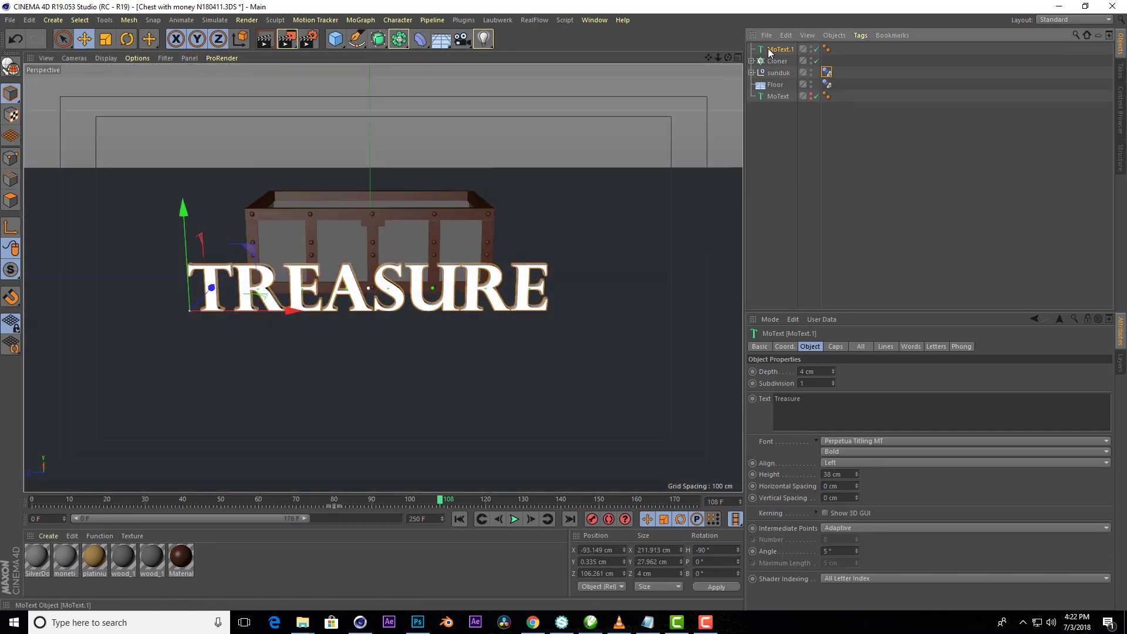
- Change MoText.1's Depth from 4 cm to 15 cm, after briefly trying 20 cm
drag(821, 377, 606, 377)
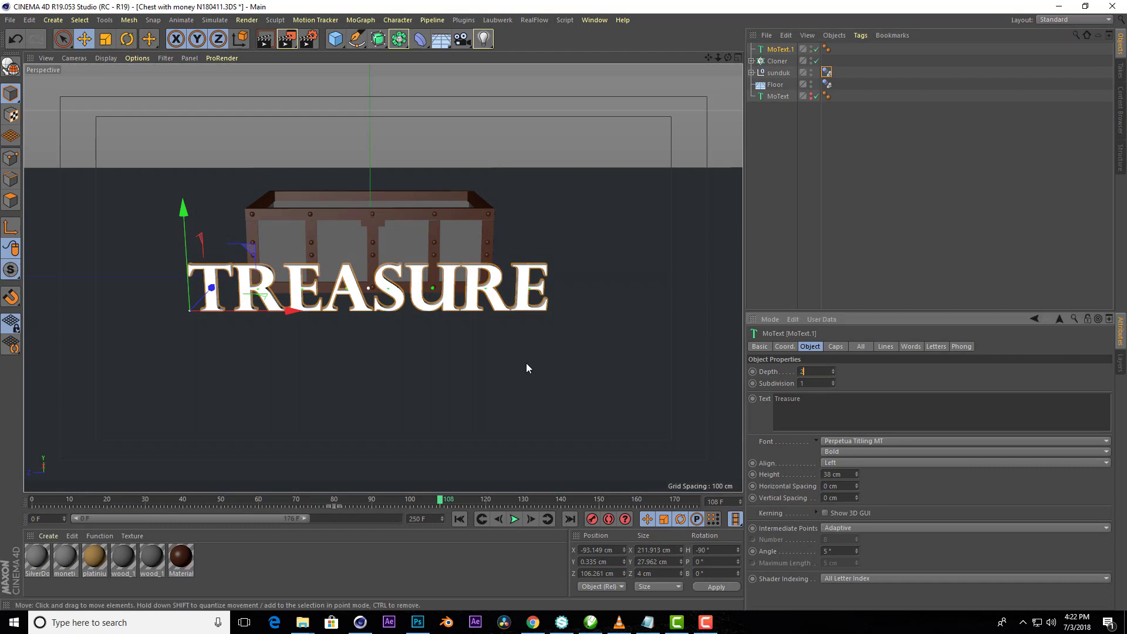
text(0)
key(Return)
mouse_move(728, 57)
mouse_down()
mouse_move(728, 33)
mouse_move(723, 62)
mouse_up()
drag(825, 374, 710, 374)
text(3)
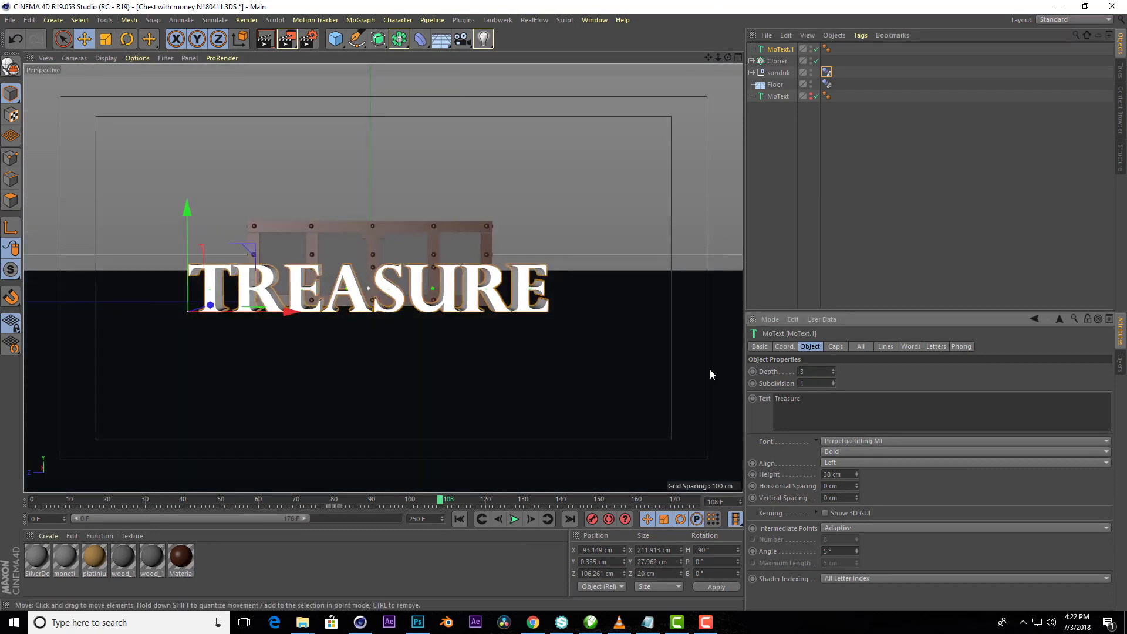
text(15)
key(Return)
scroll(424, 281, up, 2)
click(776, 216)
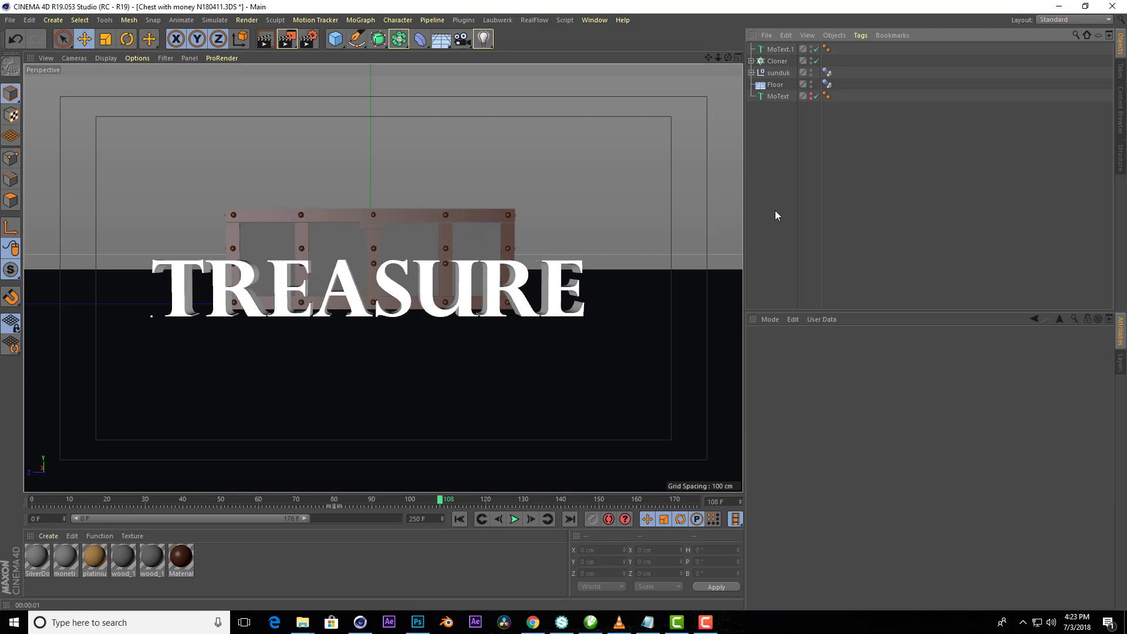
click(781, 50)
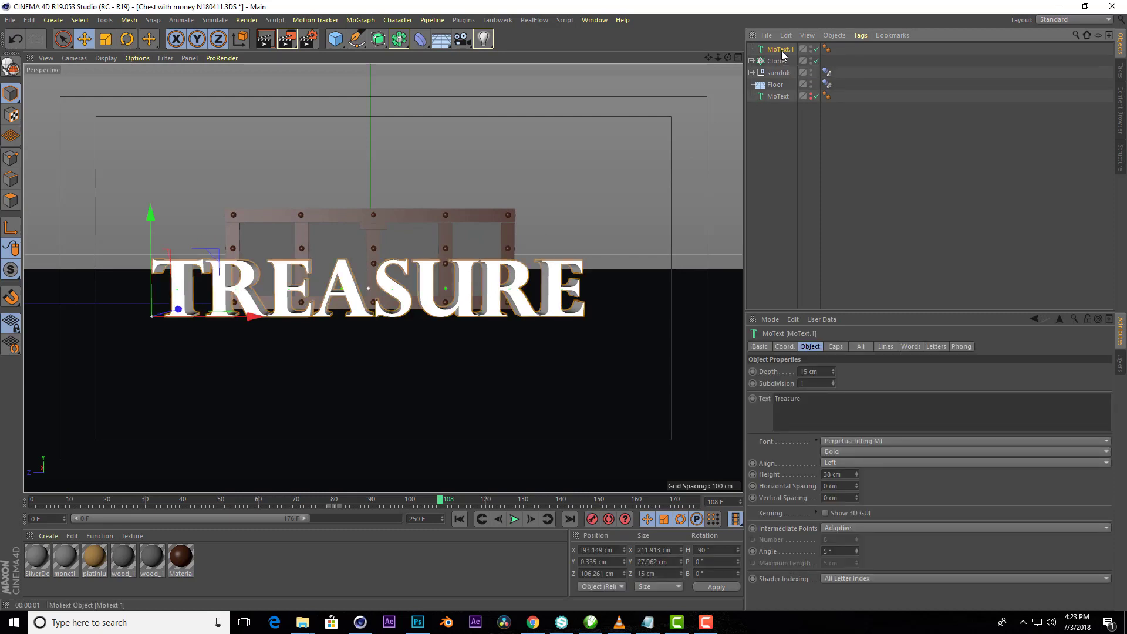
- Make MoText.1 editable with C, turning it into a Treasure null of letter extrudes
key(c)
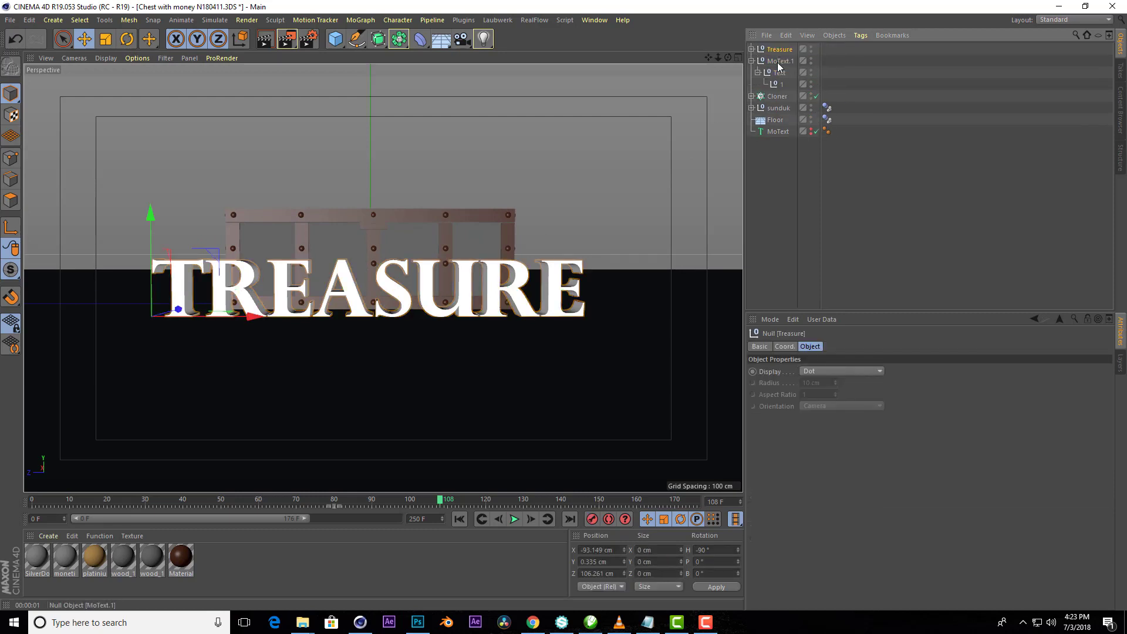
middle_click(667, 121)
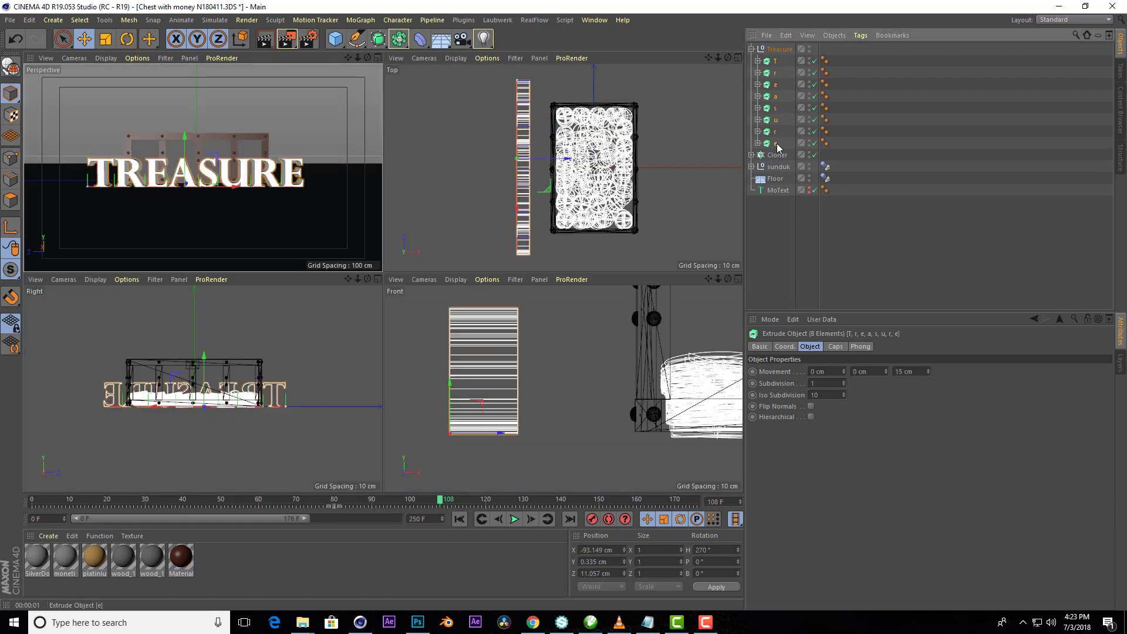
middle_click(306, 153)
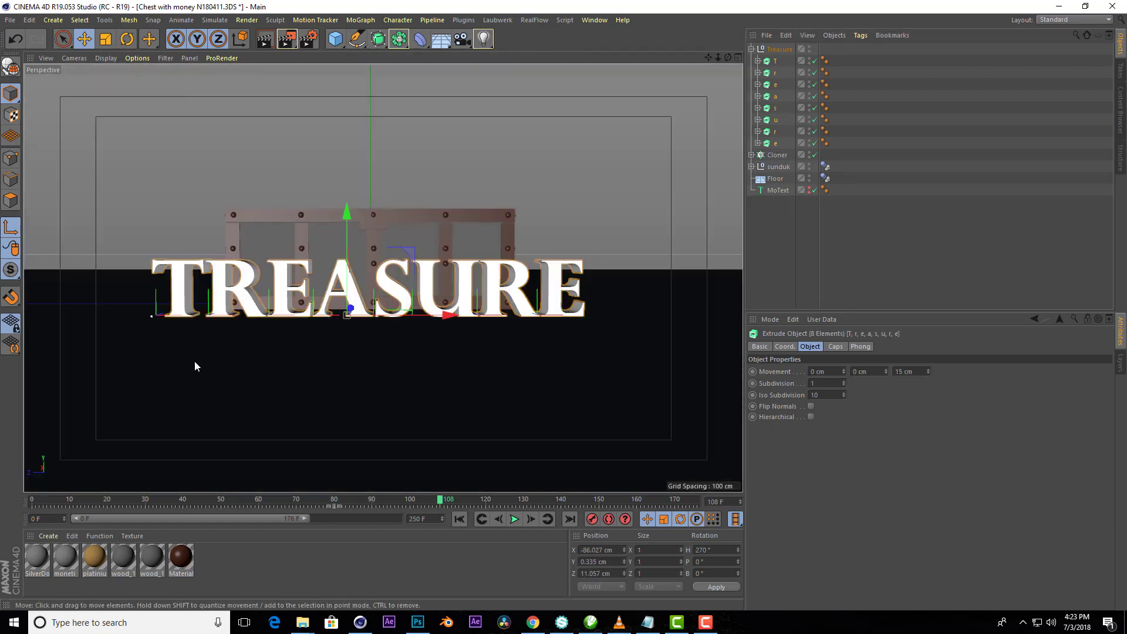
scroll(227, 343, up, 3)
- Select each letter extrude in turn, then select all eight letters together
click(258, 308)
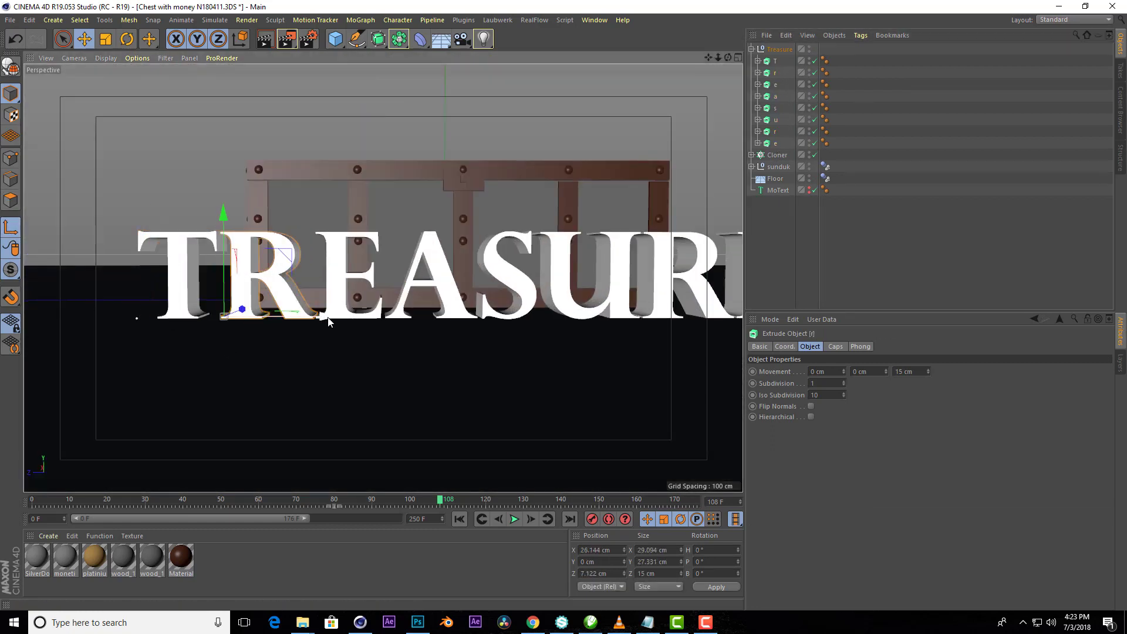
click(352, 282)
click(446, 282)
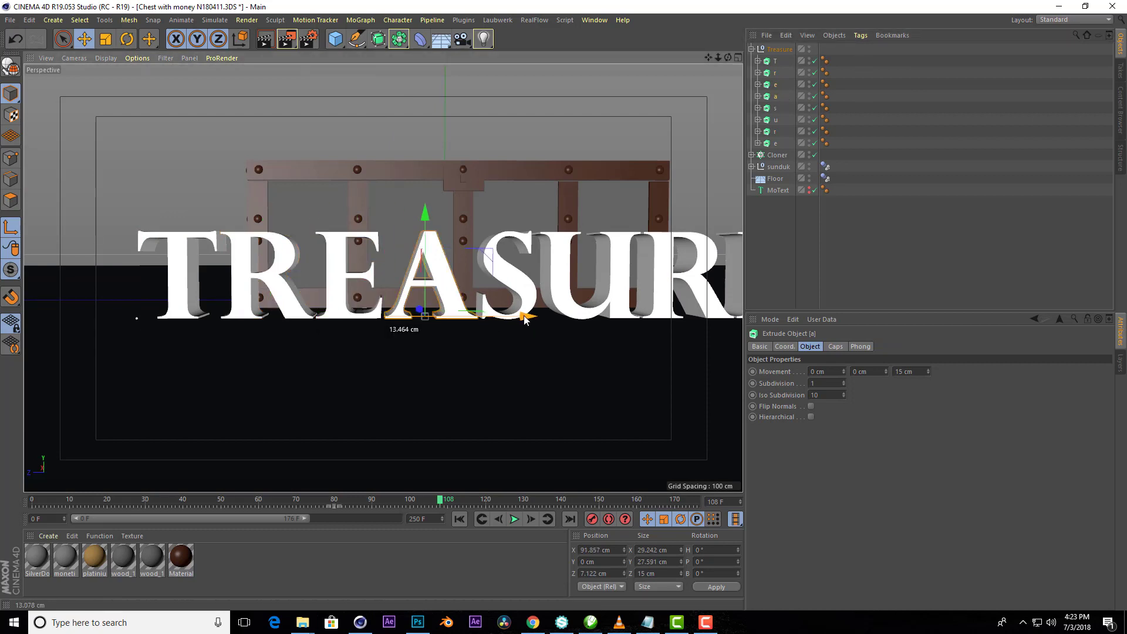
click(578, 276)
scroll(578, 275, down, 1)
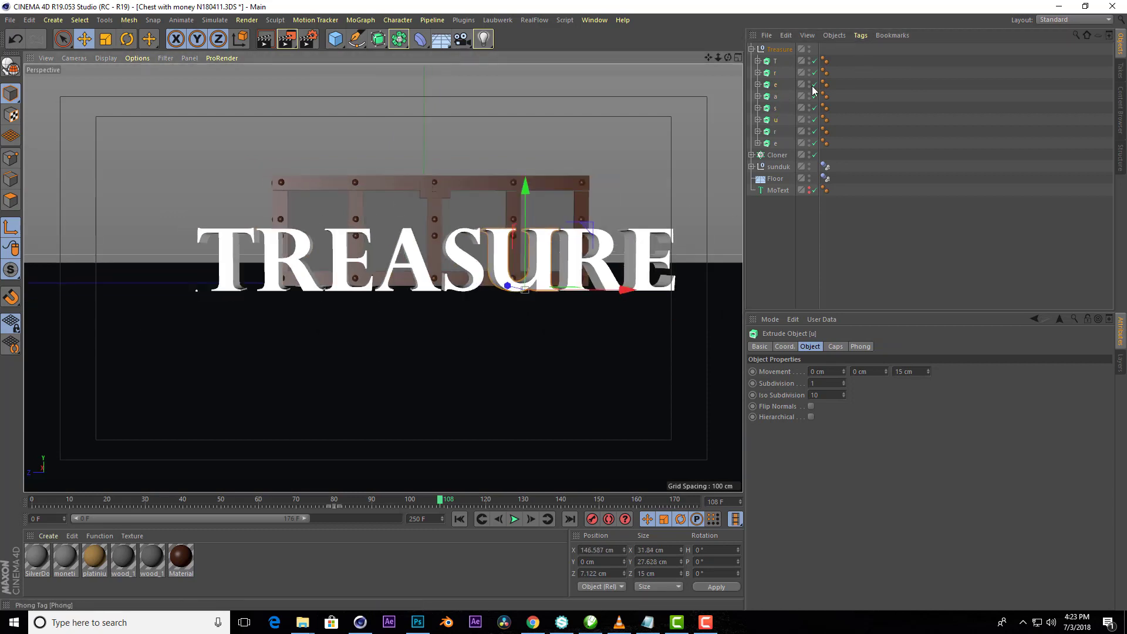
click(587, 259)
click(648, 258)
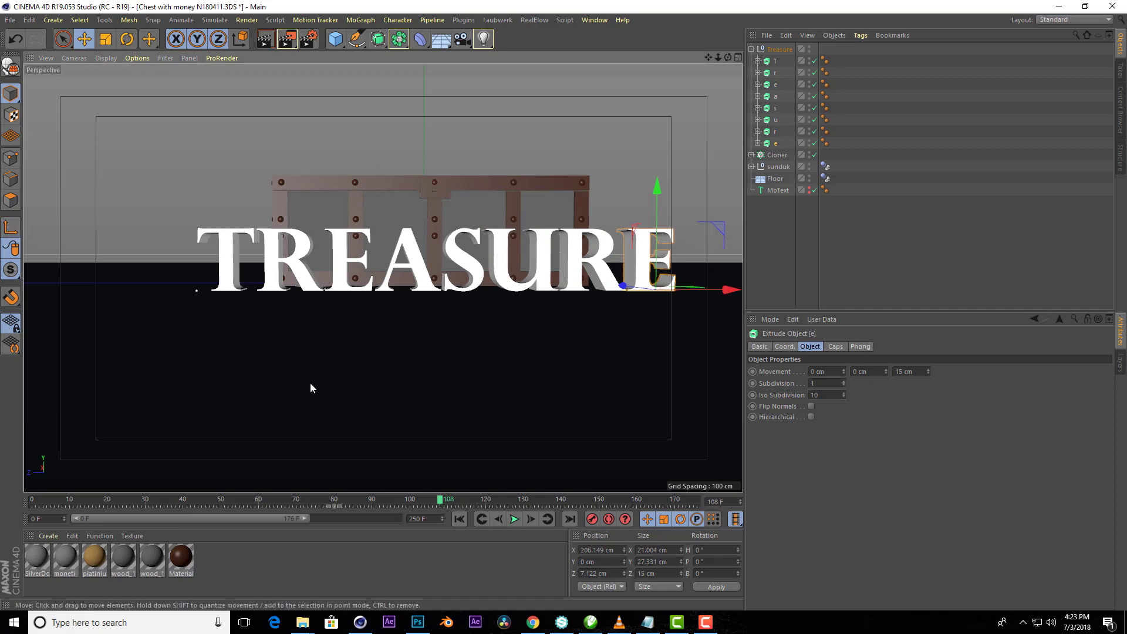
mouse_move(310, 382)
alt+mouse_down()
mouse_move(411, 352)
mouse_move(528, 235)
alt+mouse_up()
drag(307, 395, 224, 374)
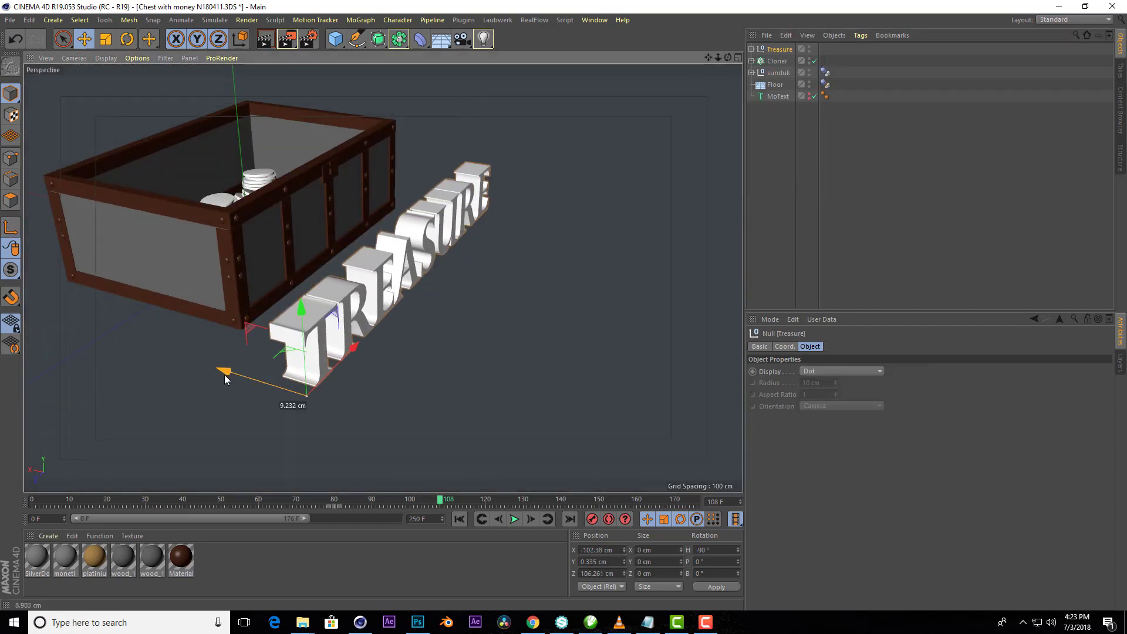
key(ctrl+z)
key(ctrl+z)
key(ctrl+z)
key(ctrl+z)
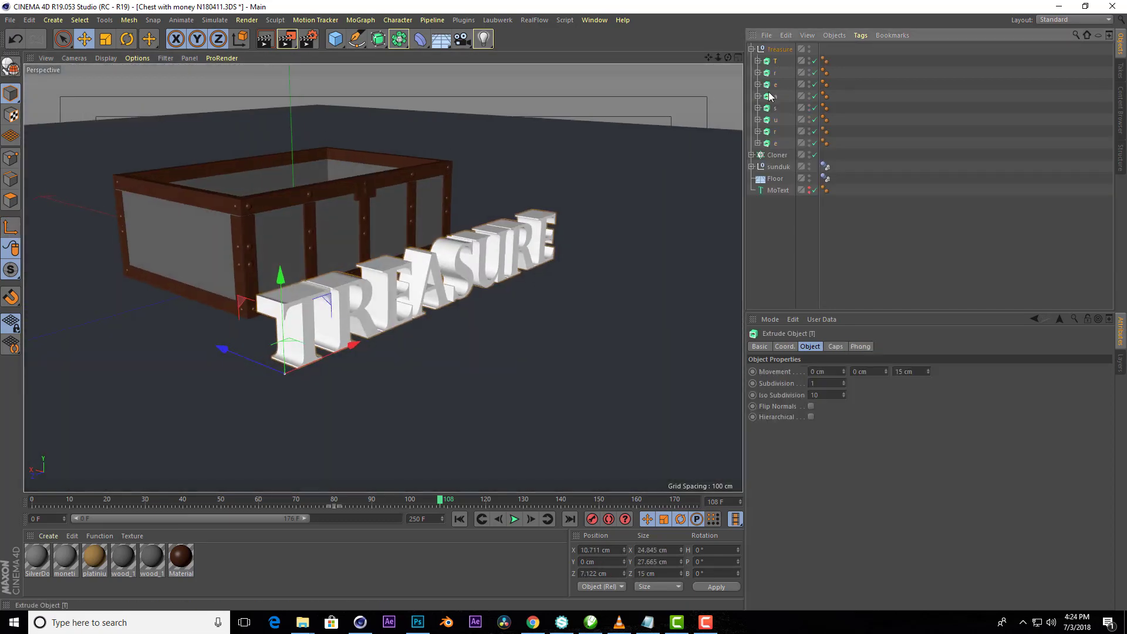
shift+click(776, 144)
drag(438, 501, 358, 506)
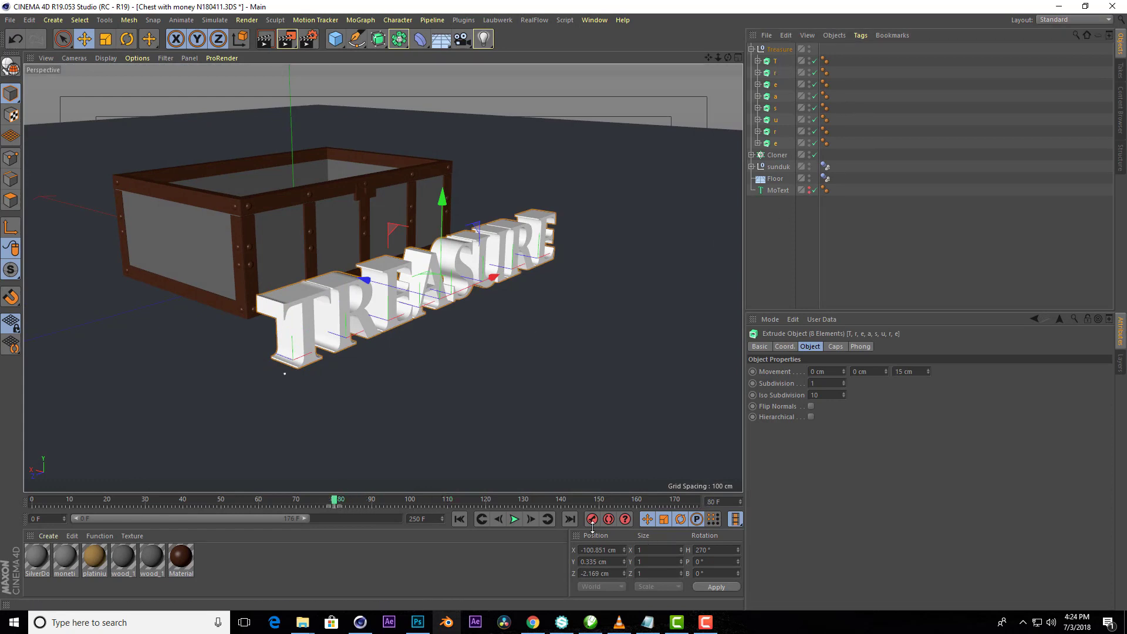
- At frame 0, hide the coins and rotate the letters 15° in heading
click(460, 519)
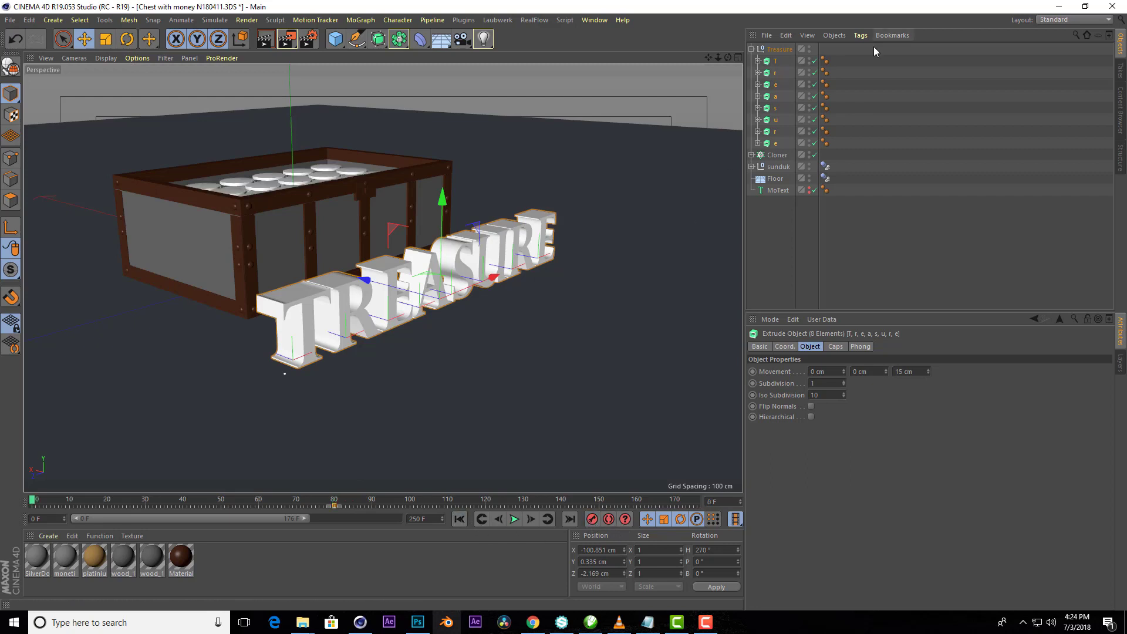
click(809, 152)
mouse_move(727, 59)
mouse_down()
mouse_move(403, 178)
mouse_move(258, 182)
mouse_up()
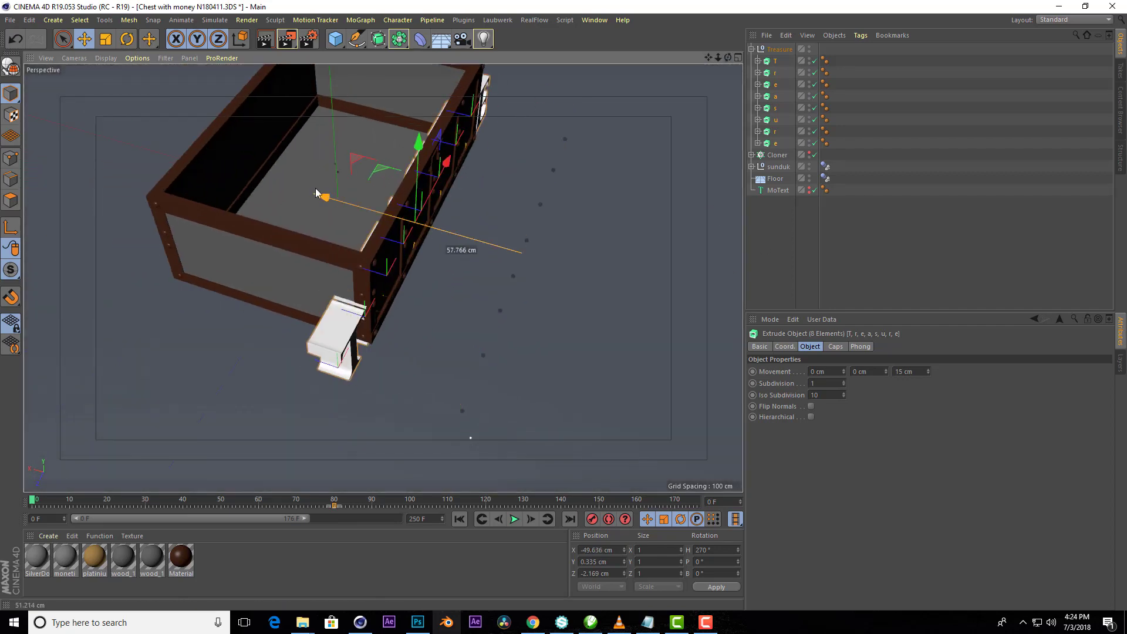
drag(728, 58, 528, 121)
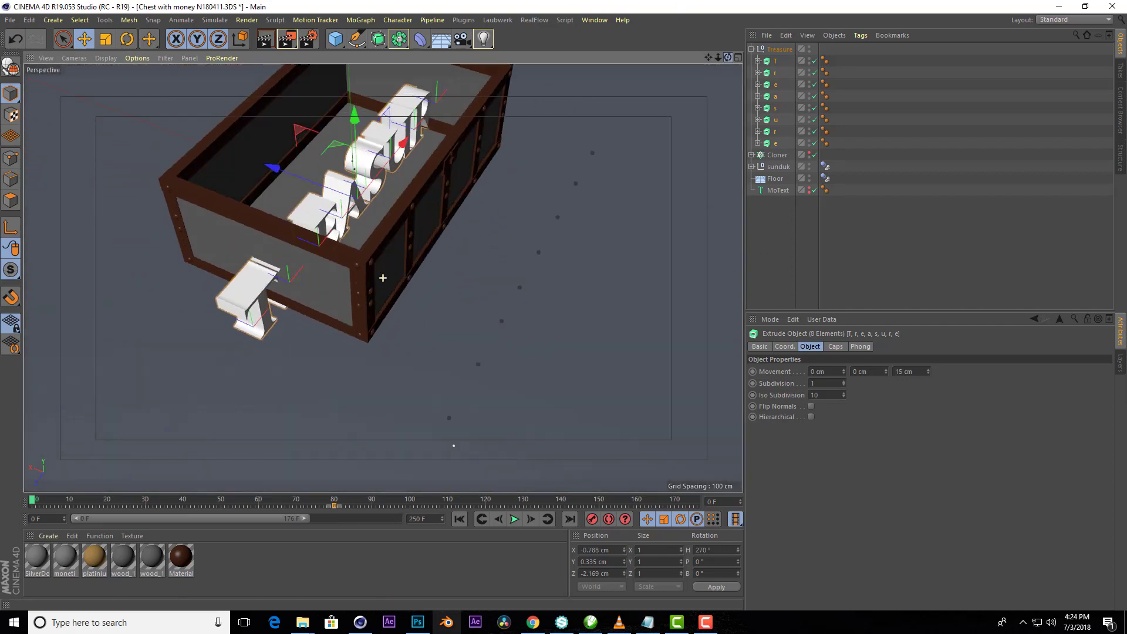
scroll(528, 121, up, 3)
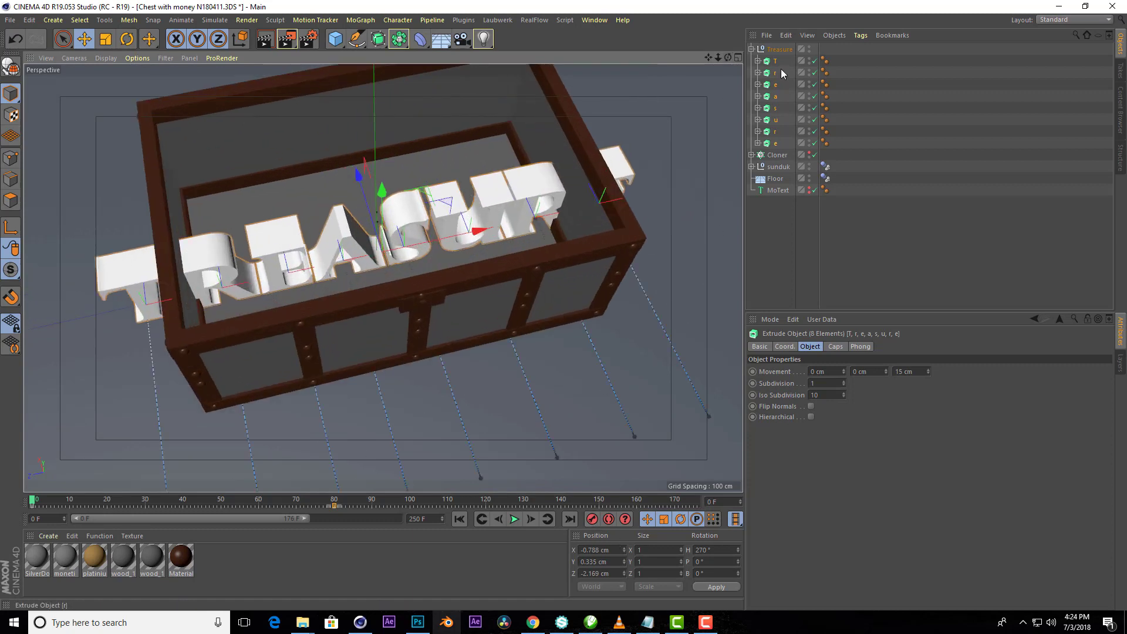
click(785, 347)
mouse_move(950, 371)
mouse_down()
mouse_move(960, 371)
mouse_move(950, 407)
mouse_move(949, 377)
mouse_move(949, 396)
mouse_up()
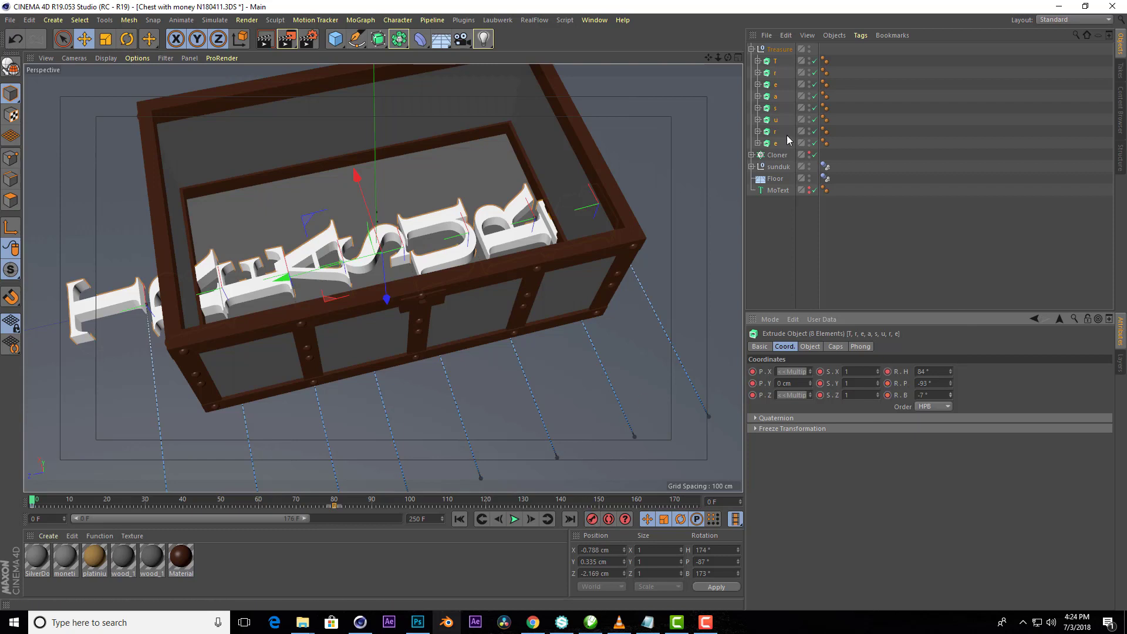
- Move the T, r and e letters into the chest, turning the e to a 6° heading
click(775, 60)
mouse_move(69, 321)
mouse_down()
mouse_move(216, 300)
mouse_move(252, 276)
mouse_up()
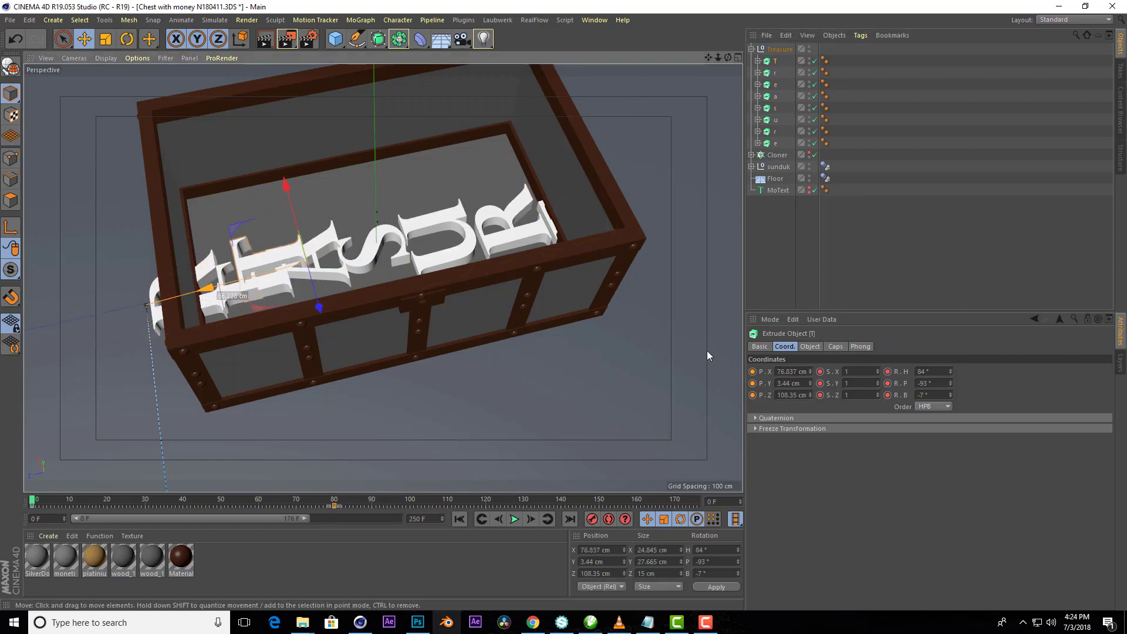
mouse_move(949, 371)
mouse_down()
mouse_move(950, 381)
mouse_move(547, 508)
mouse_up()
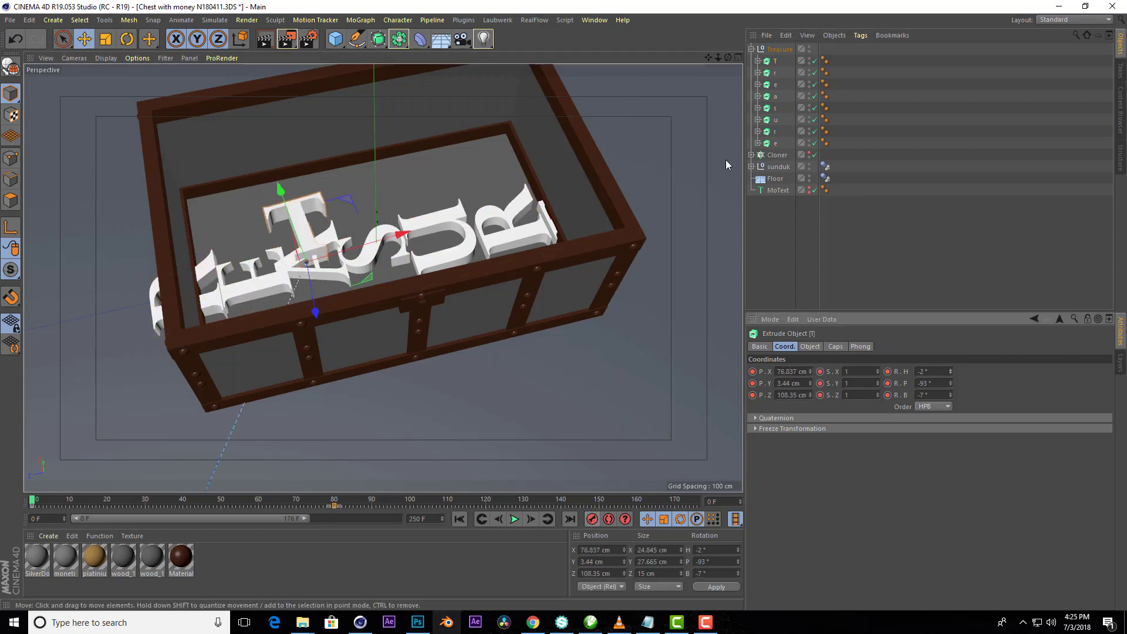
click(775, 72)
drag(168, 308, 270, 178)
click(821, 143)
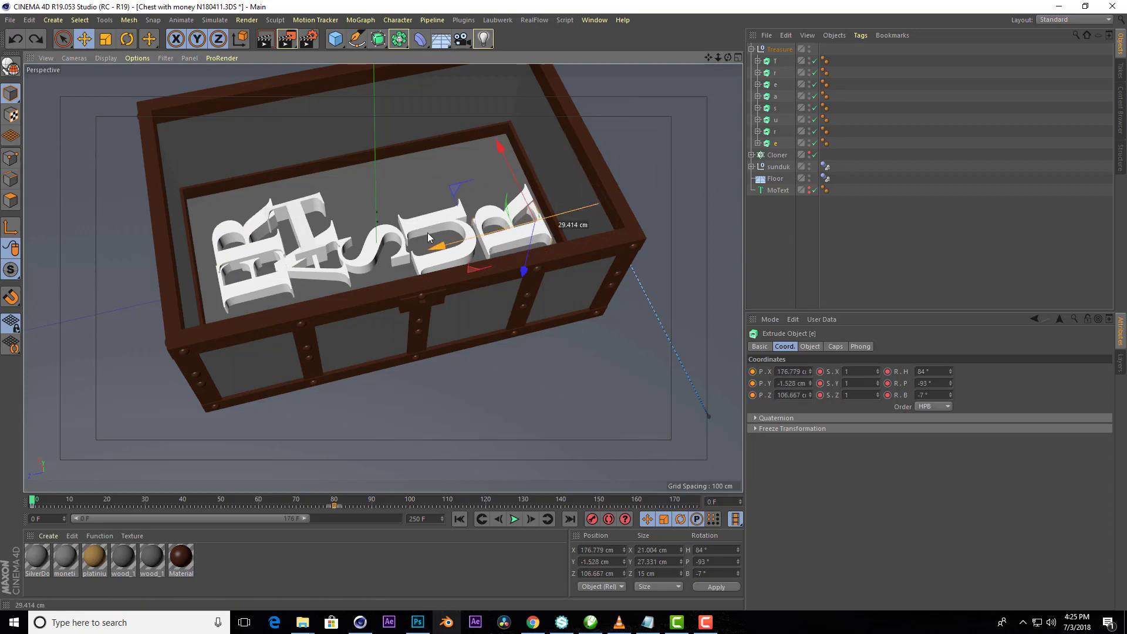
drag(438, 228, 404, 238)
drag(950, 371, 950, 417)
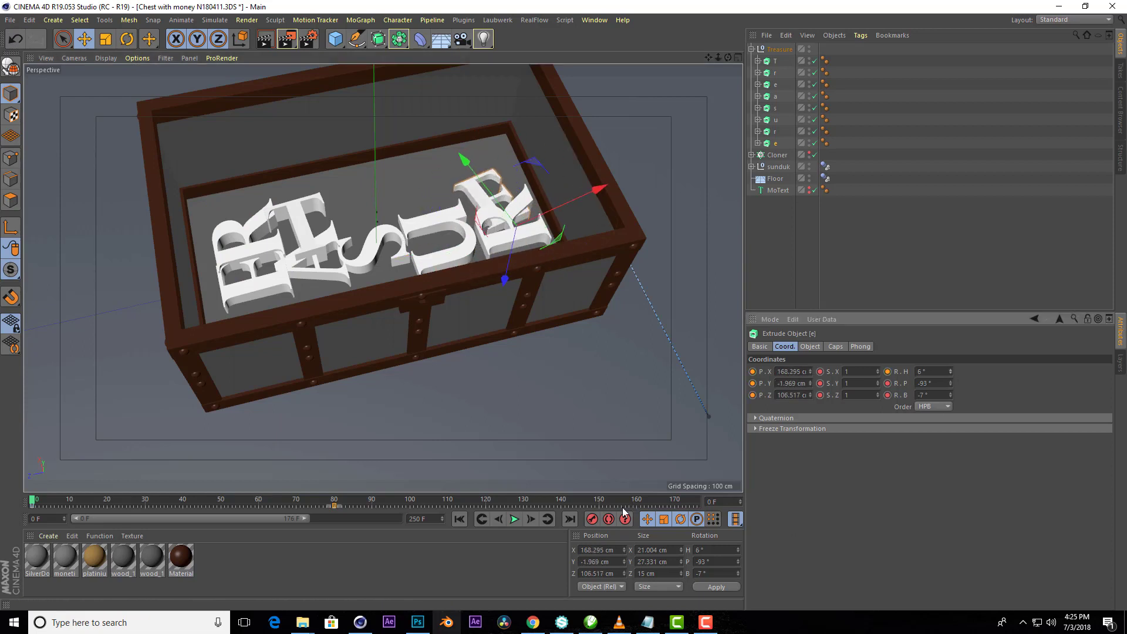
scroll(651, 71, down, 2)
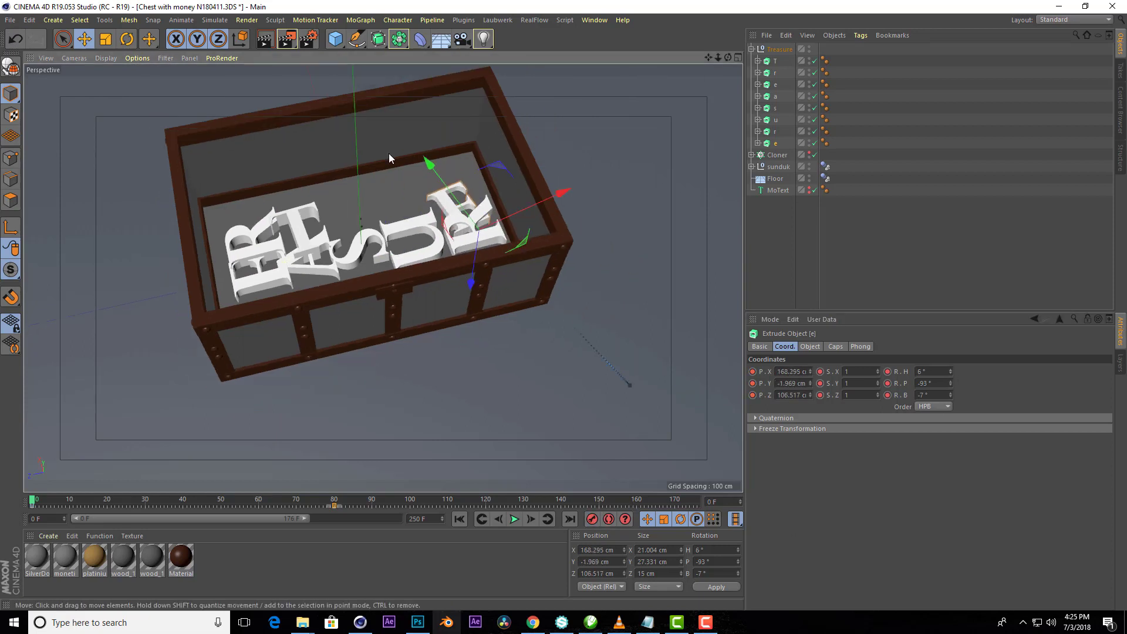
- Play the animation to review the letters' flight out of the chest
click(514, 519)
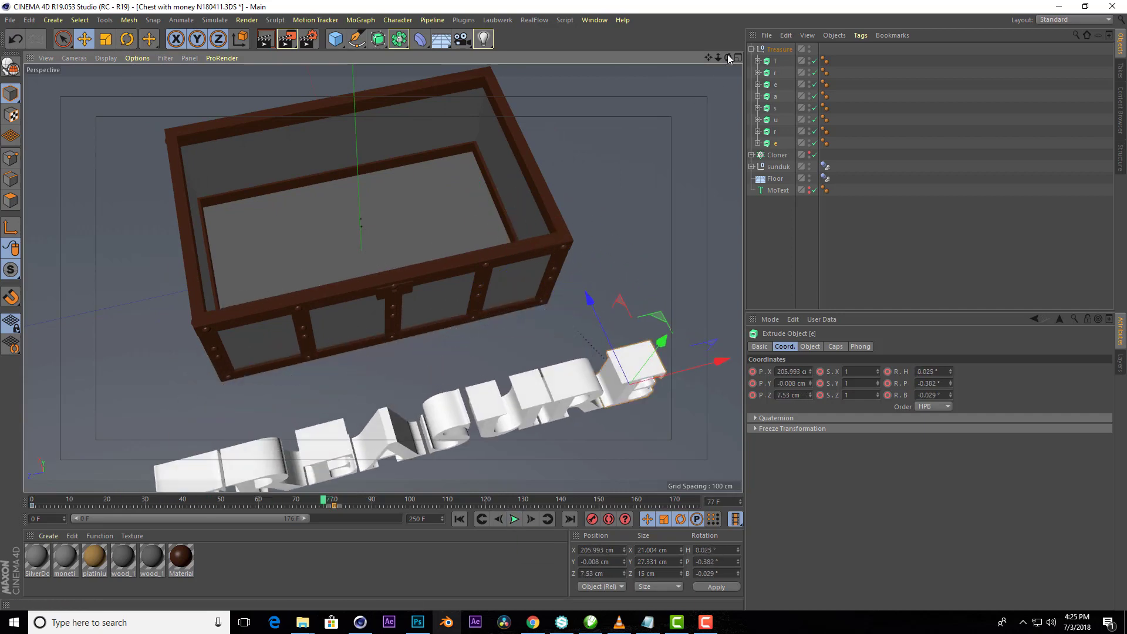
click(516, 519)
scroll(458, 259, down, 2)
click(459, 518)
click(515, 519)
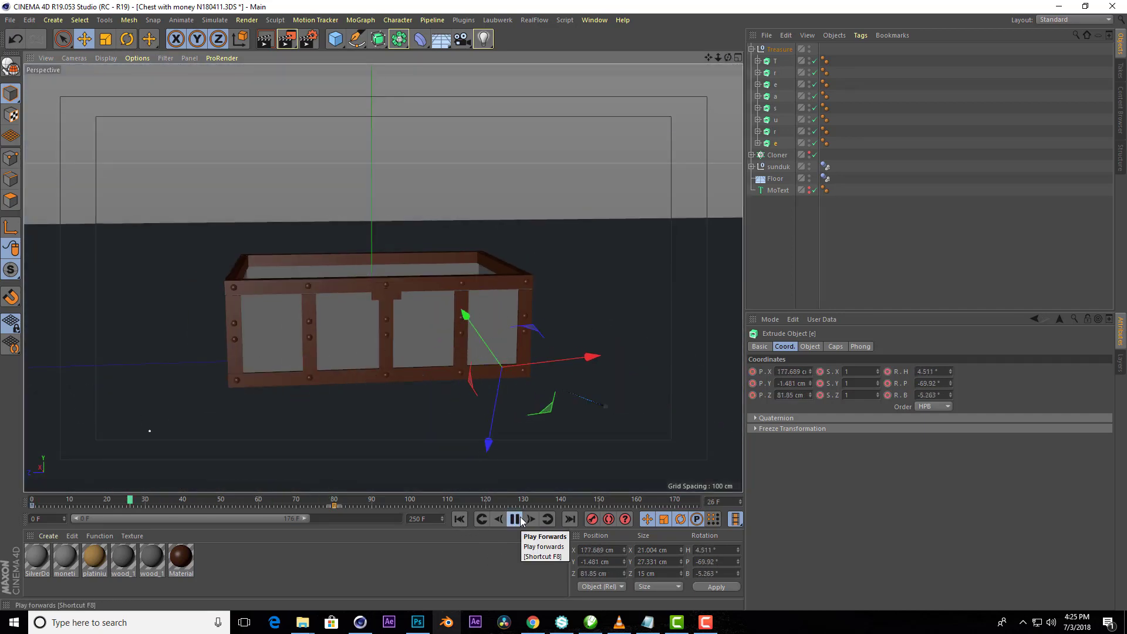
click(521, 521)
- At frame 40, lift the letter group higher above the chest and shift it sideways
click(181, 500)
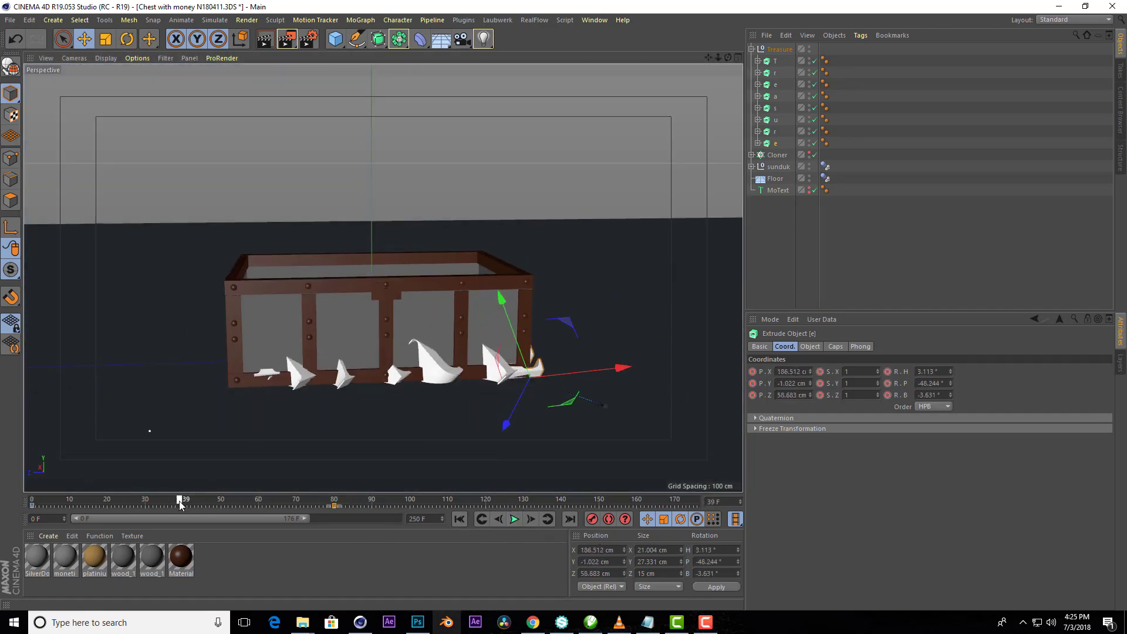
drag(728, 57, 791, 42)
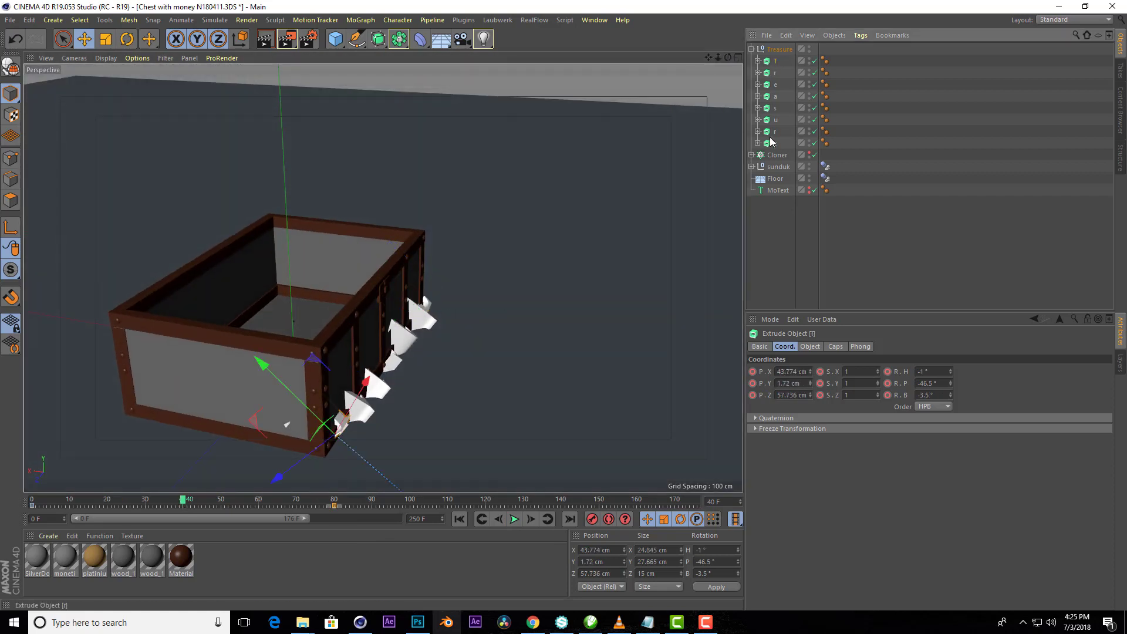
drag(371, 281, 378, 144)
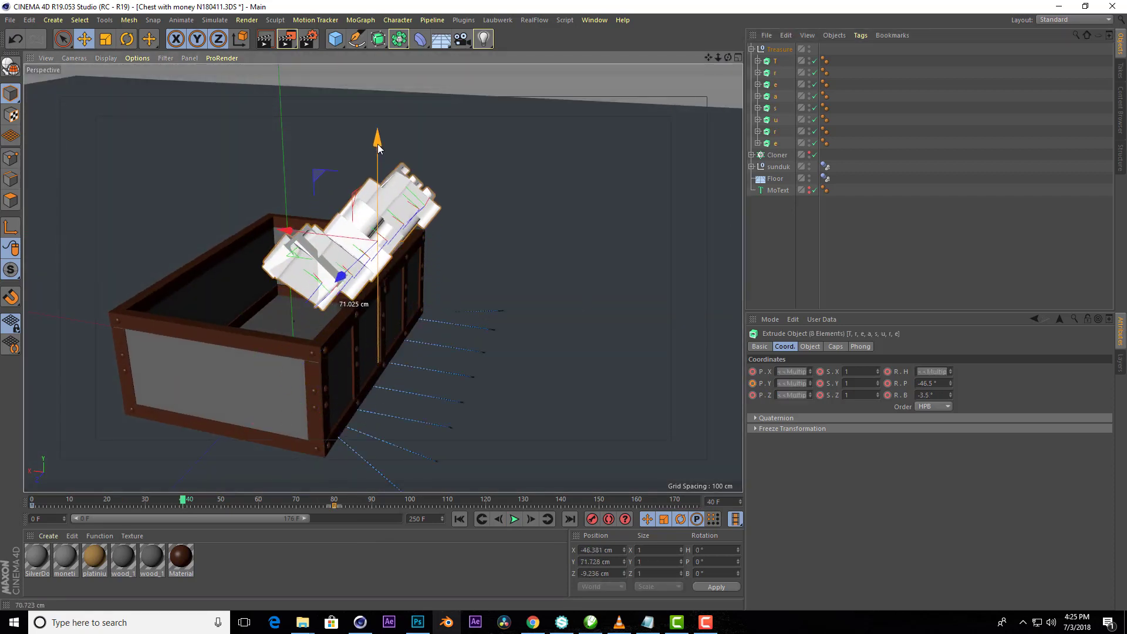
mouse_move(301, 206)
alt+mouse_down()
mouse_move(382, 277)
mouse_move(414, 138)
mouse_move(375, 131)
alt+mouse_up()
drag(282, 233, 224, 234)
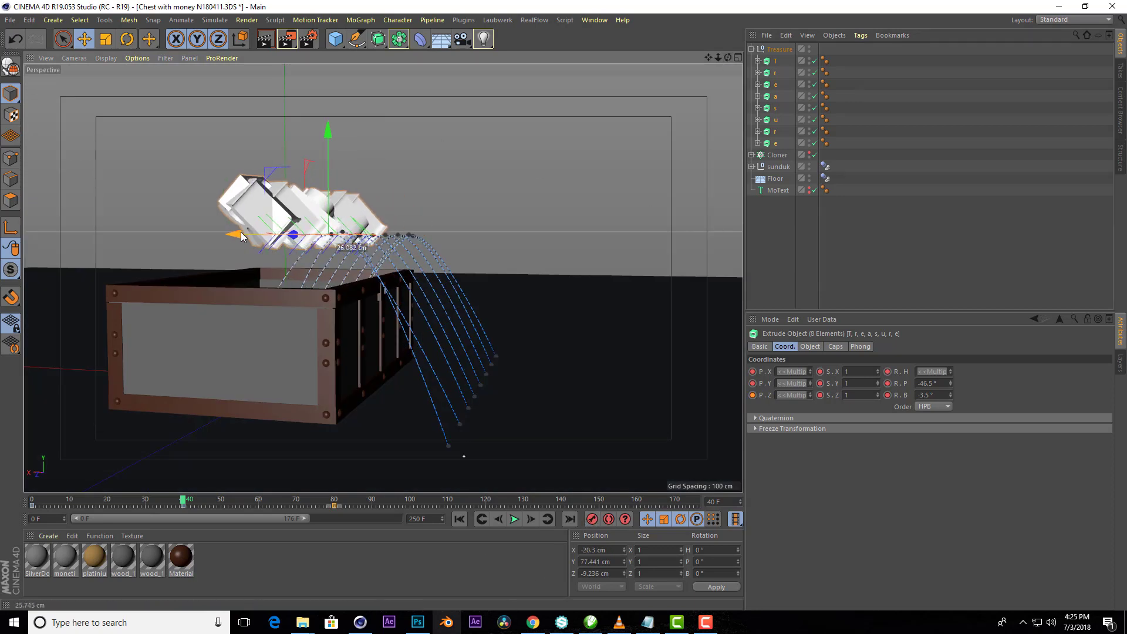
click(592, 519)
click(514, 519)
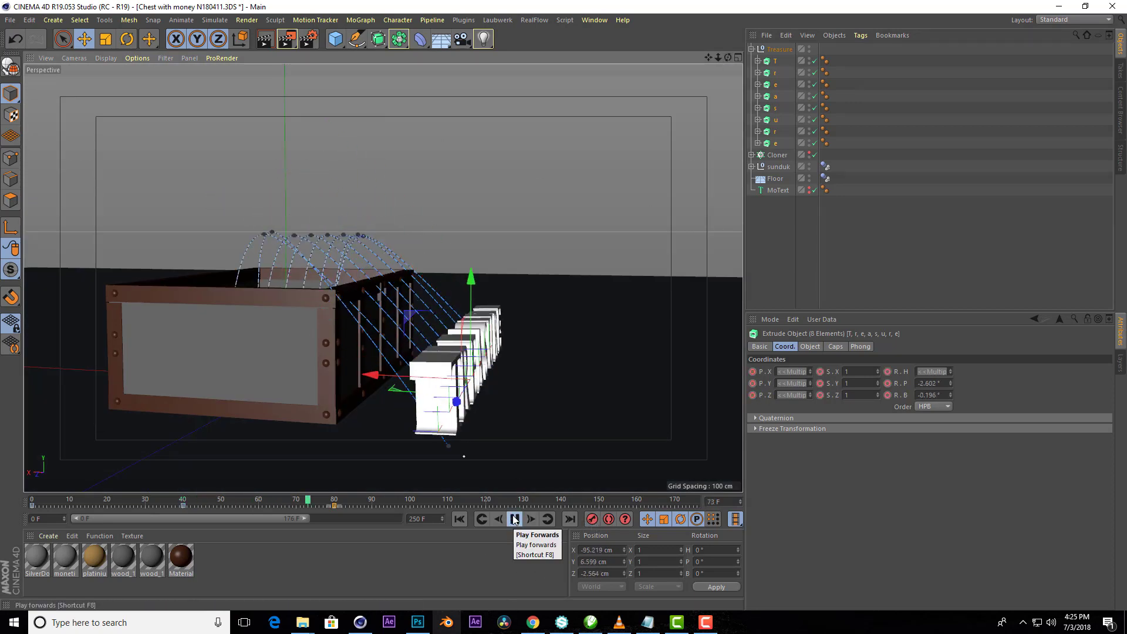
click(513, 519)
mouse_move(410, 294)
alt+mouse_down()
mouse_move(383, 278)
mouse_move(724, 97)
alt+mouse_up()
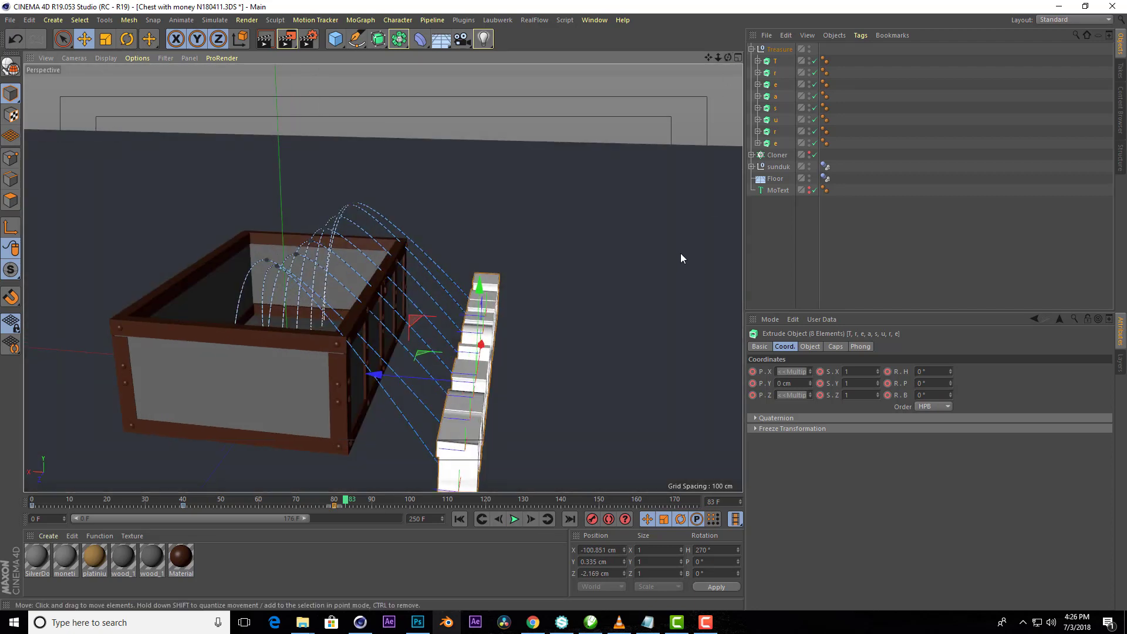
click(184, 500)
drag(313, 193, 312, 143)
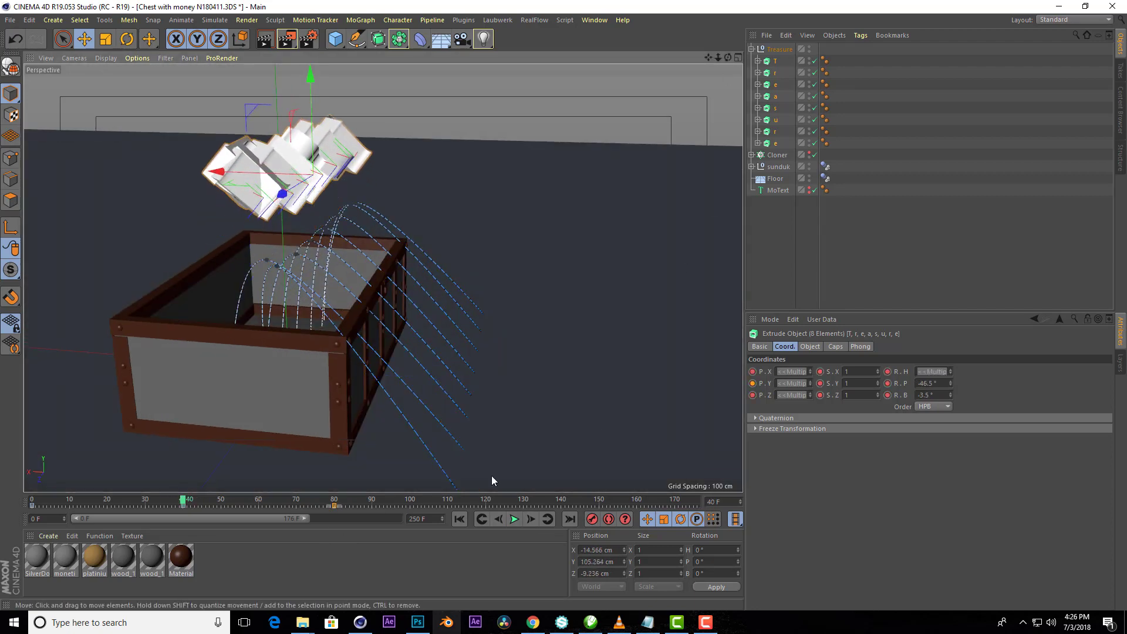
- Move the landed letter column further from the chest and replay to frame 98
click(337, 504)
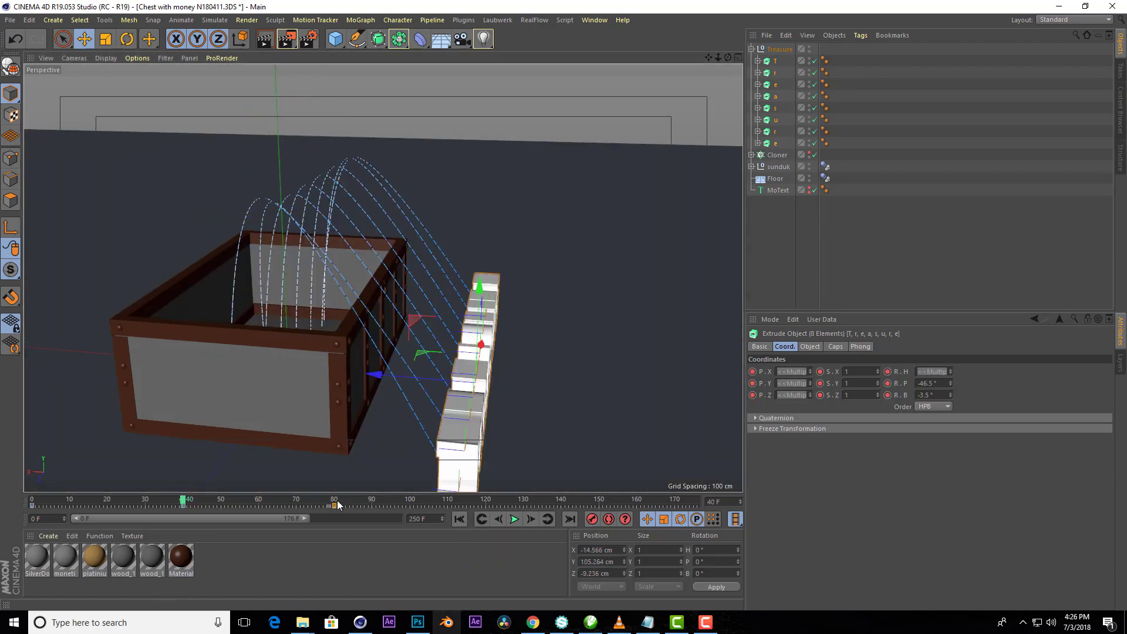
drag(395, 389, 453, 380)
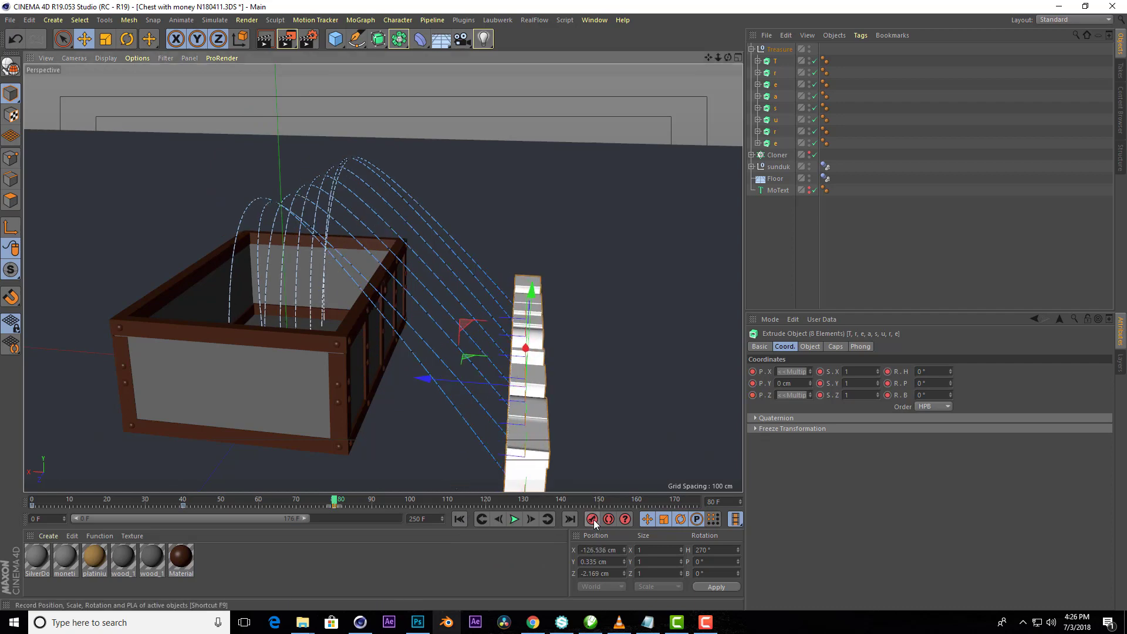
click(460, 519)
click(514, 519)
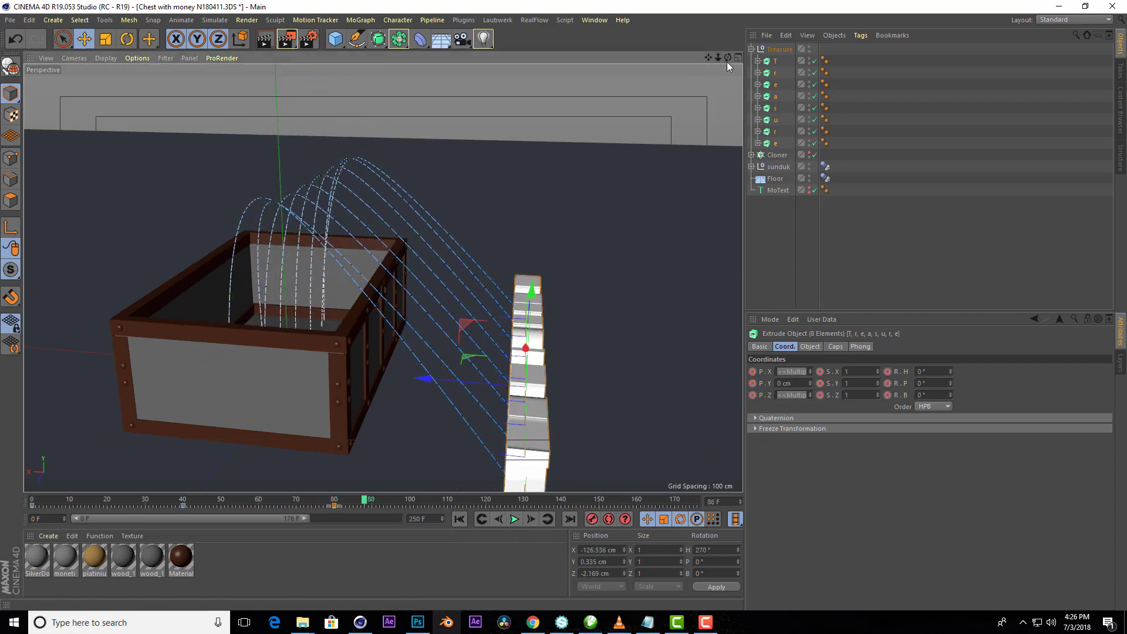
drag(728, 58, 728, 65)
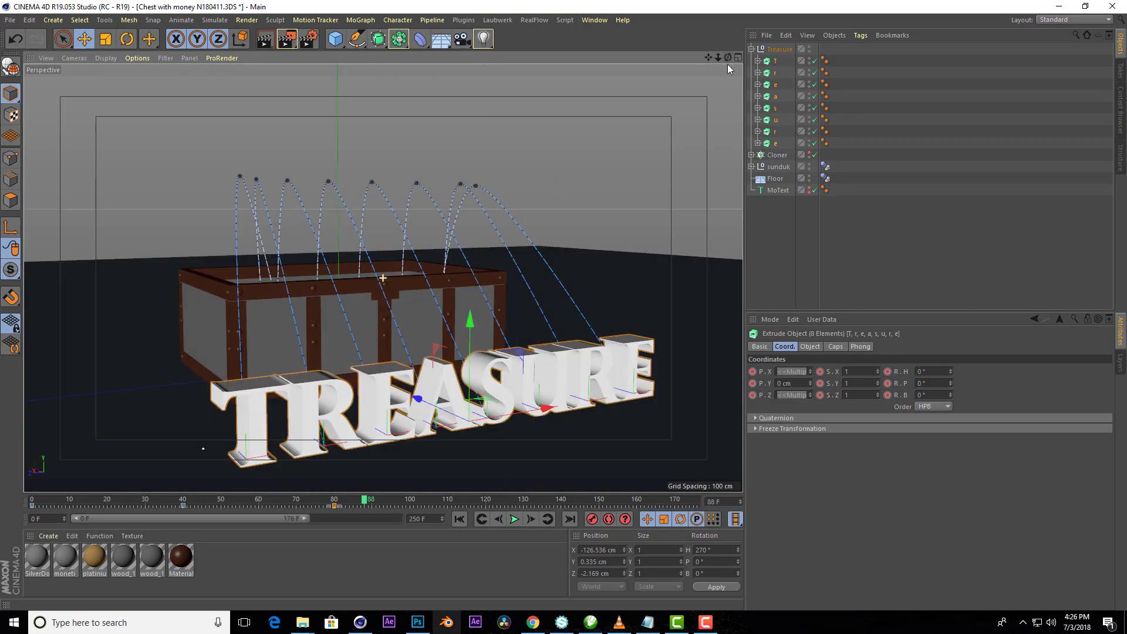
click(459, 519)
click(515, 519)
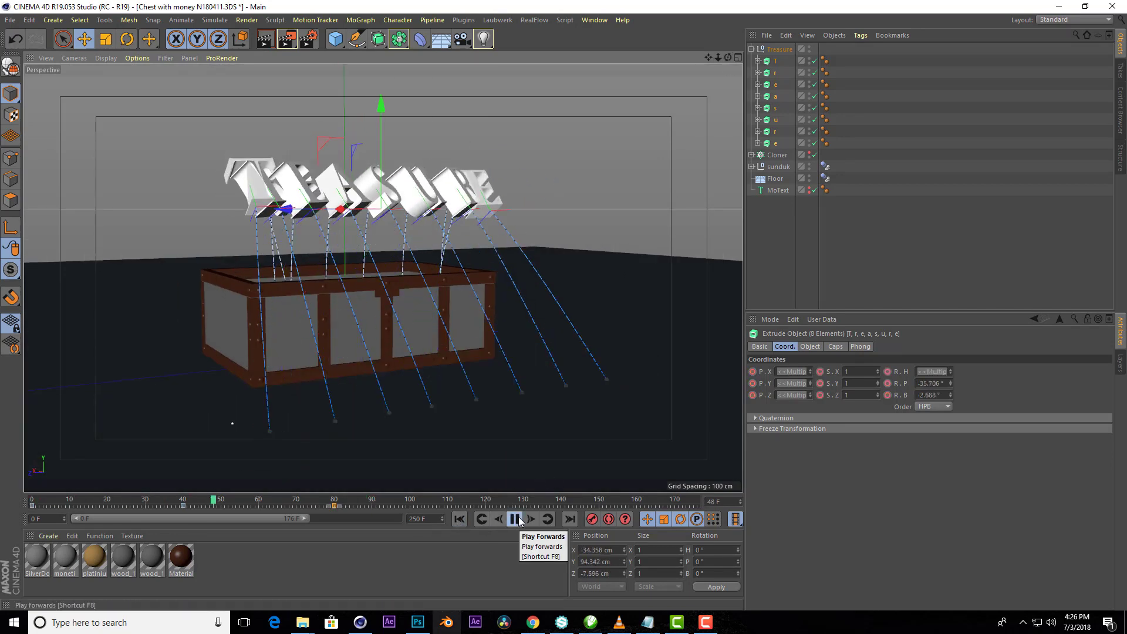
click(515, 518)
drag(727, 59, 382, 278)
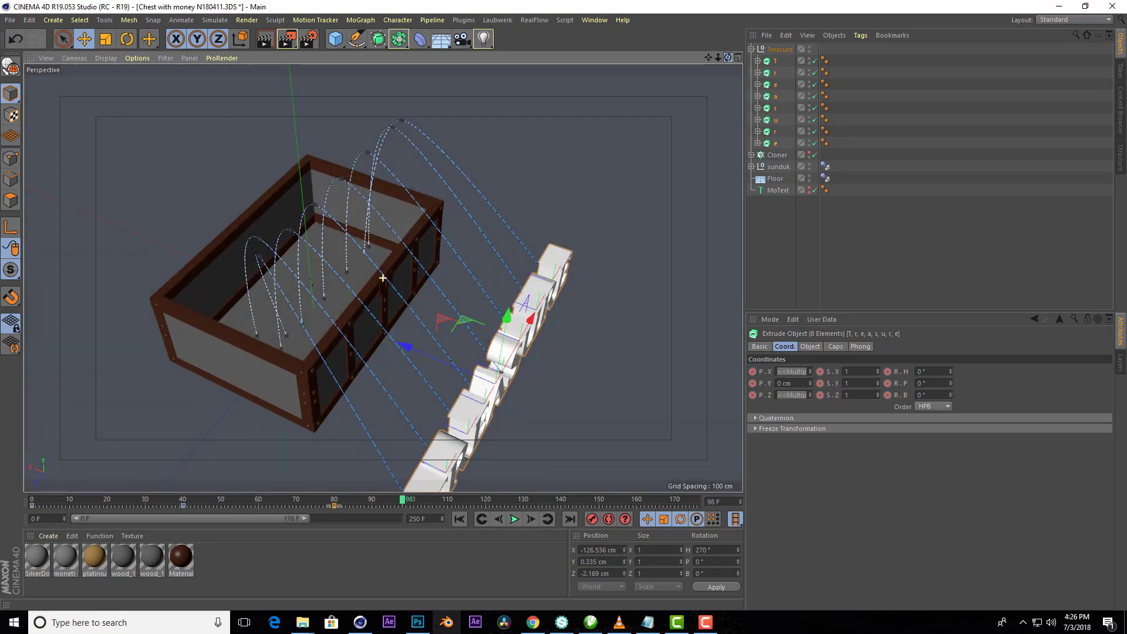
- Enable the Cloner so coins fill the chest, and replay to frame 90
click(783, 52)
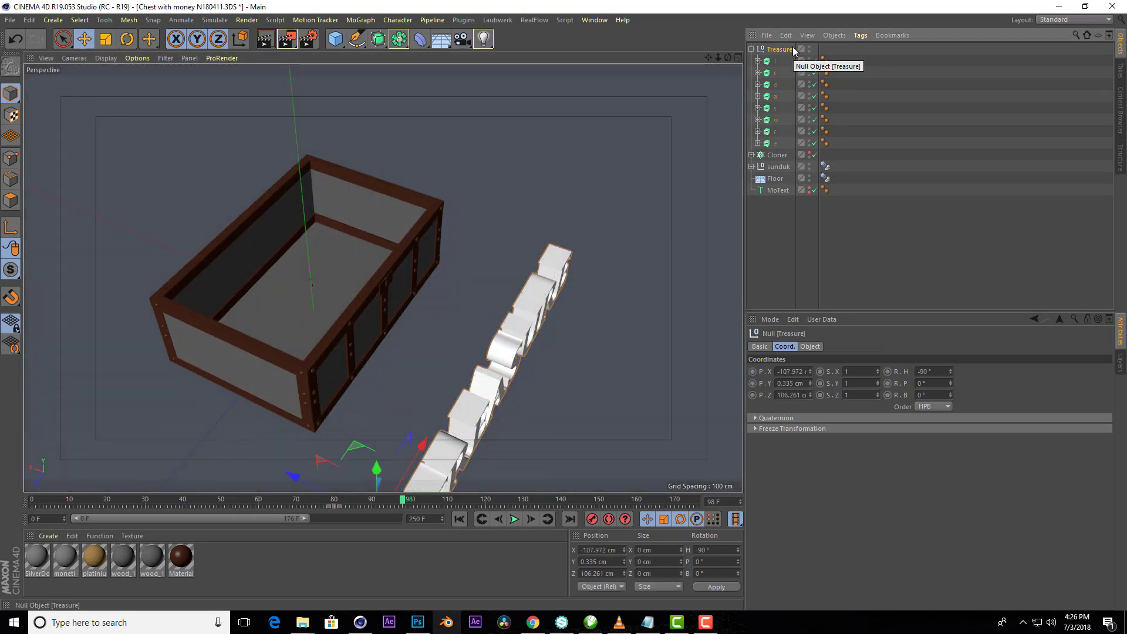
click(814, 155)
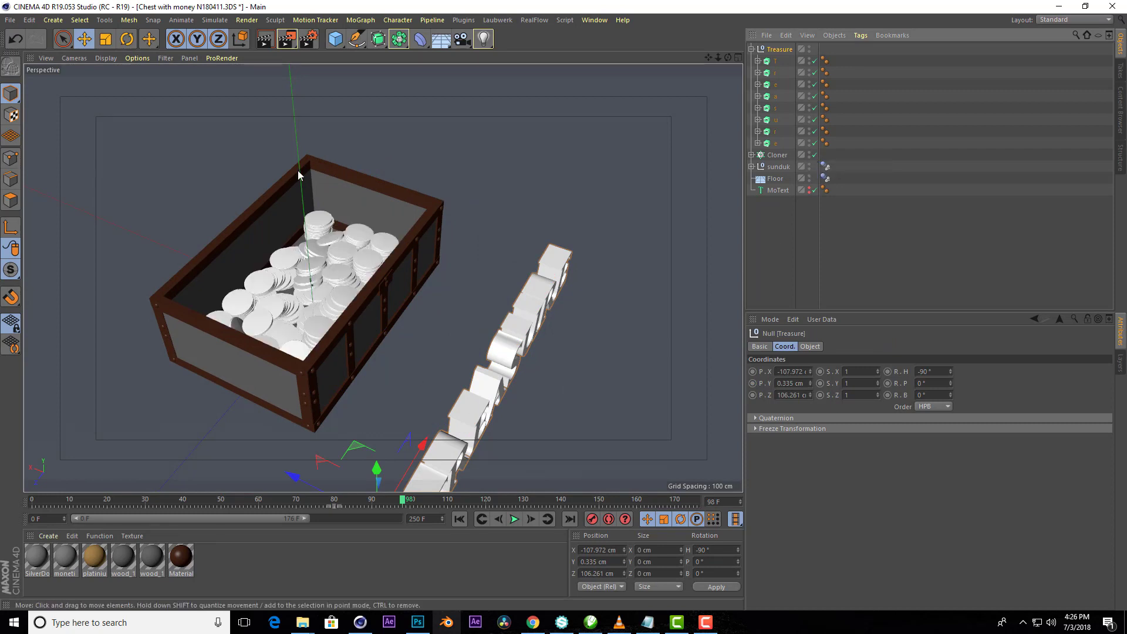
scroll(297, 174, down, 3)
click(459, 519)
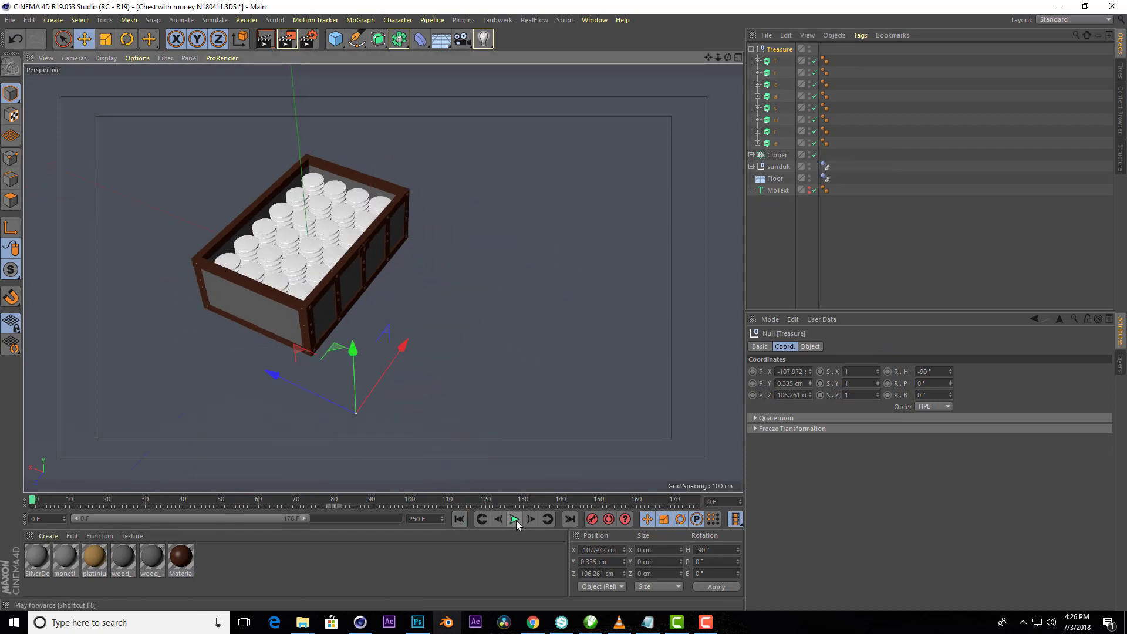
click(515, 519)
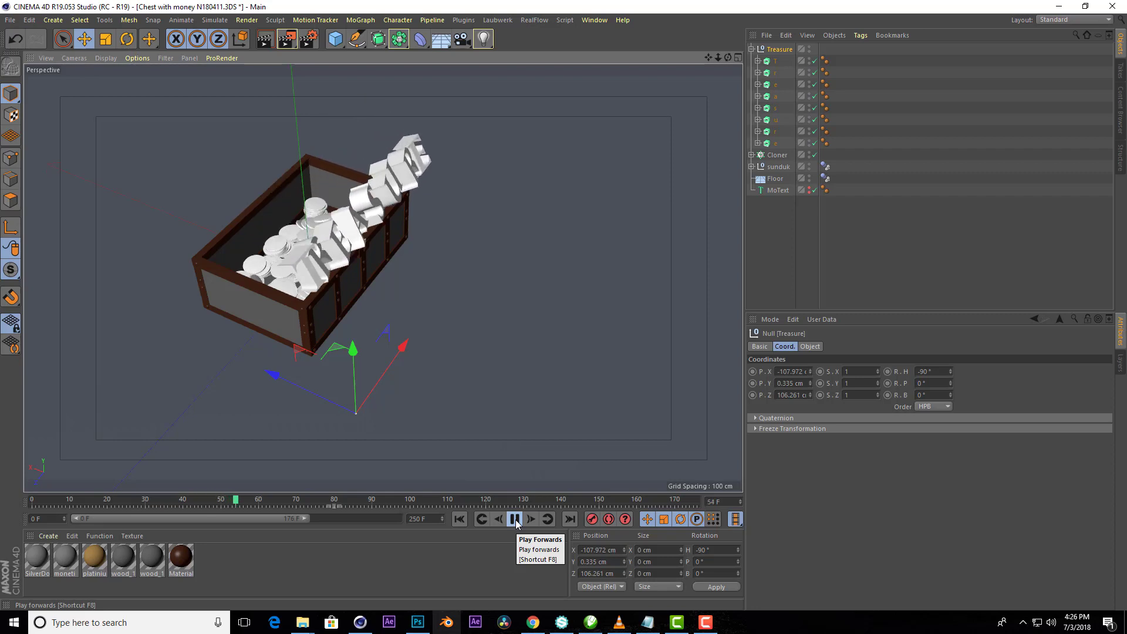
click(515, 519)
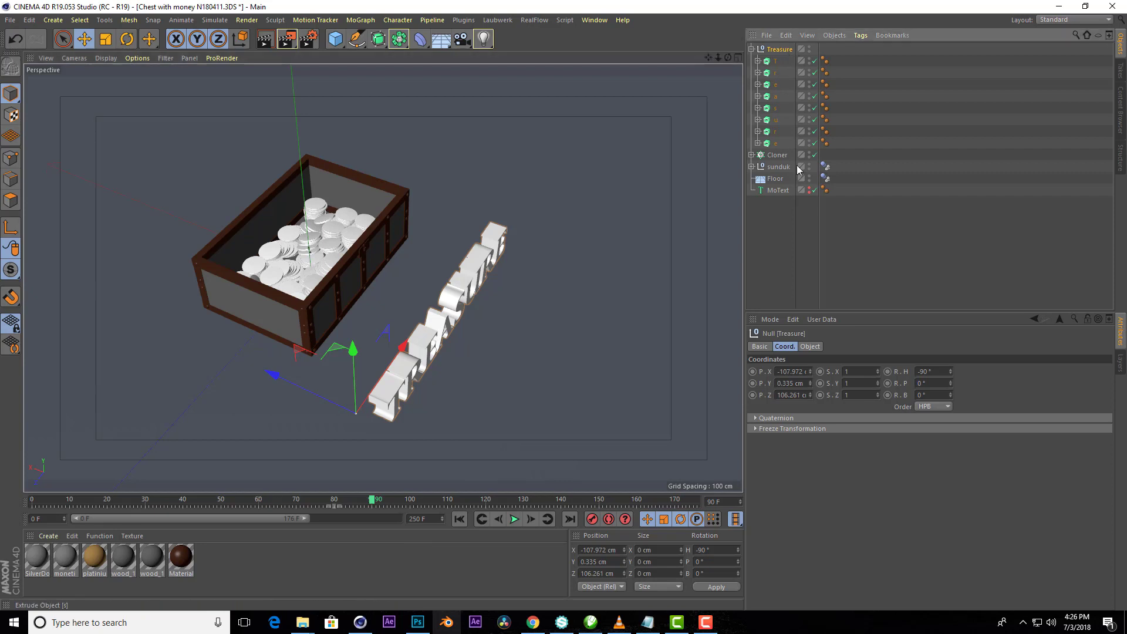
- Add a Rigid Body dynamics tag to the Treasure group and test the simulation
right_click(780, 48)
mouse_move(817, 172)
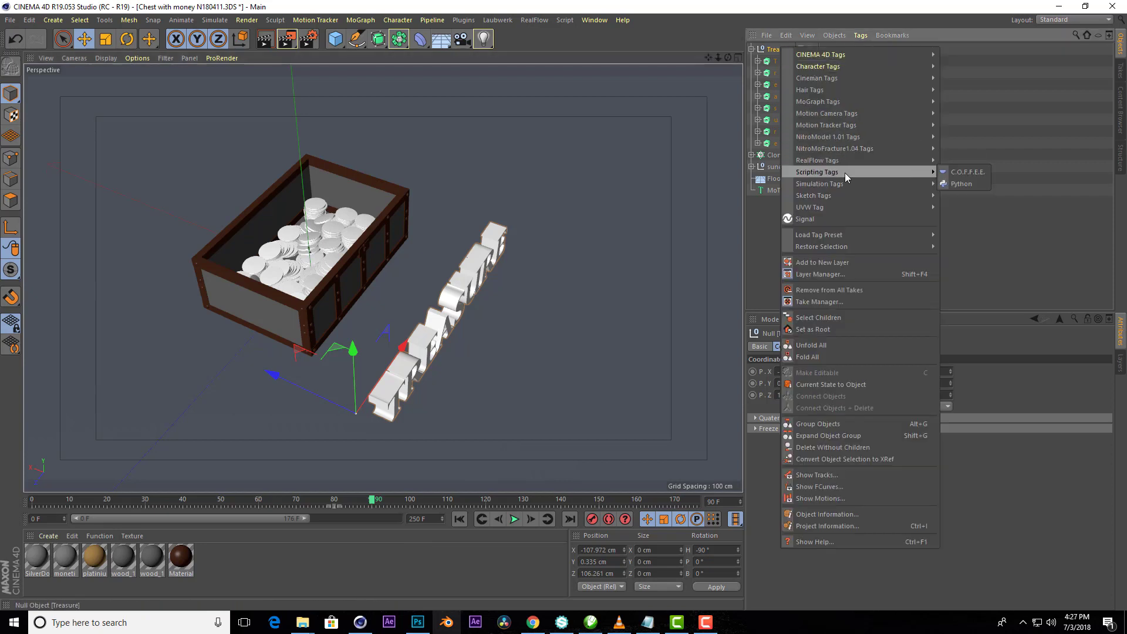
click(959, 186)
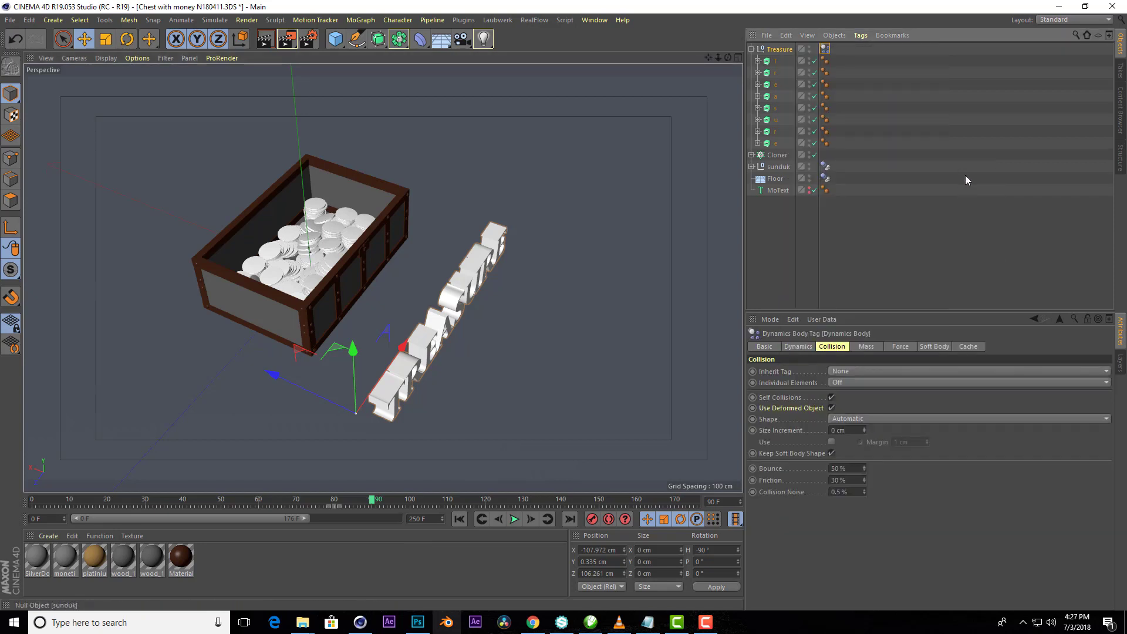
click(460, 519)
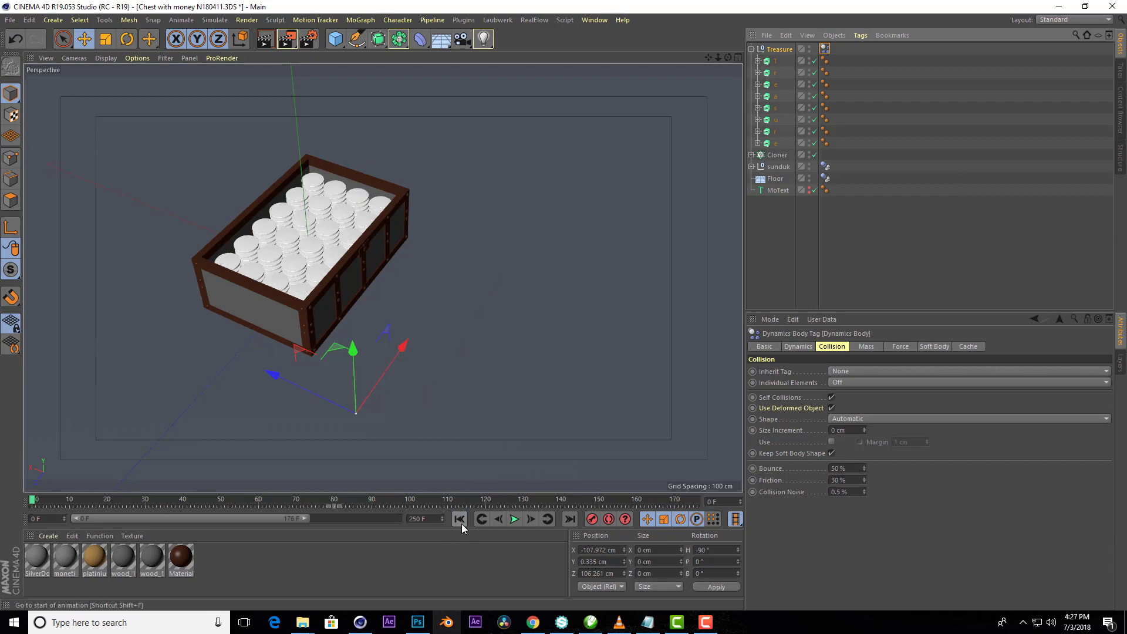
click(515, 519)
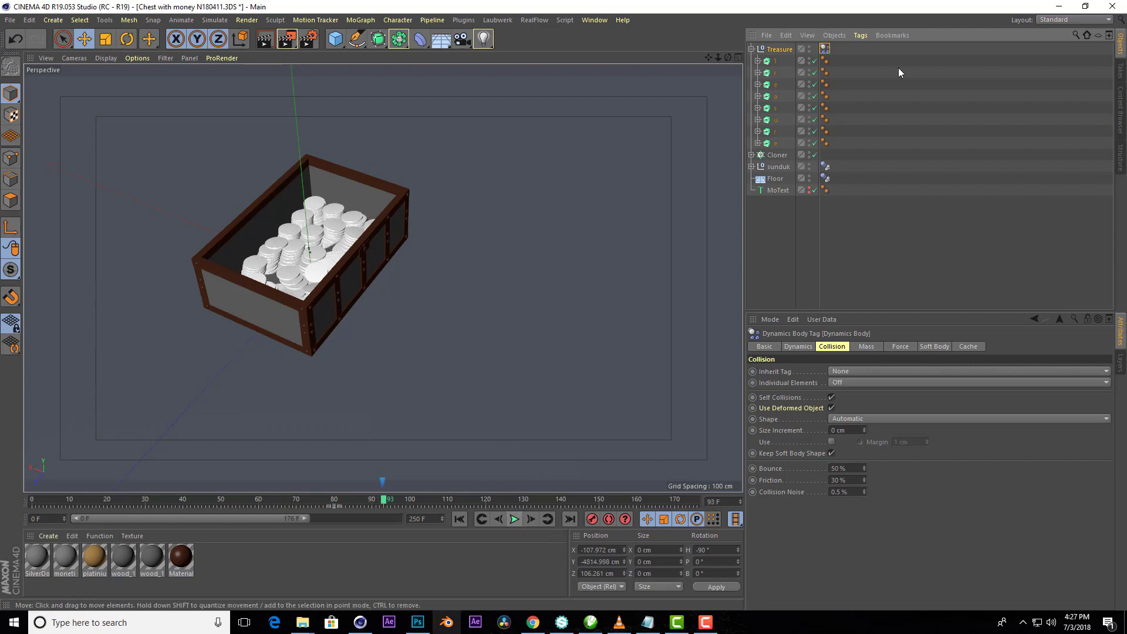
- Set the dynamics tag to apply to Treasure's children and replay the coins
click(843, 371)
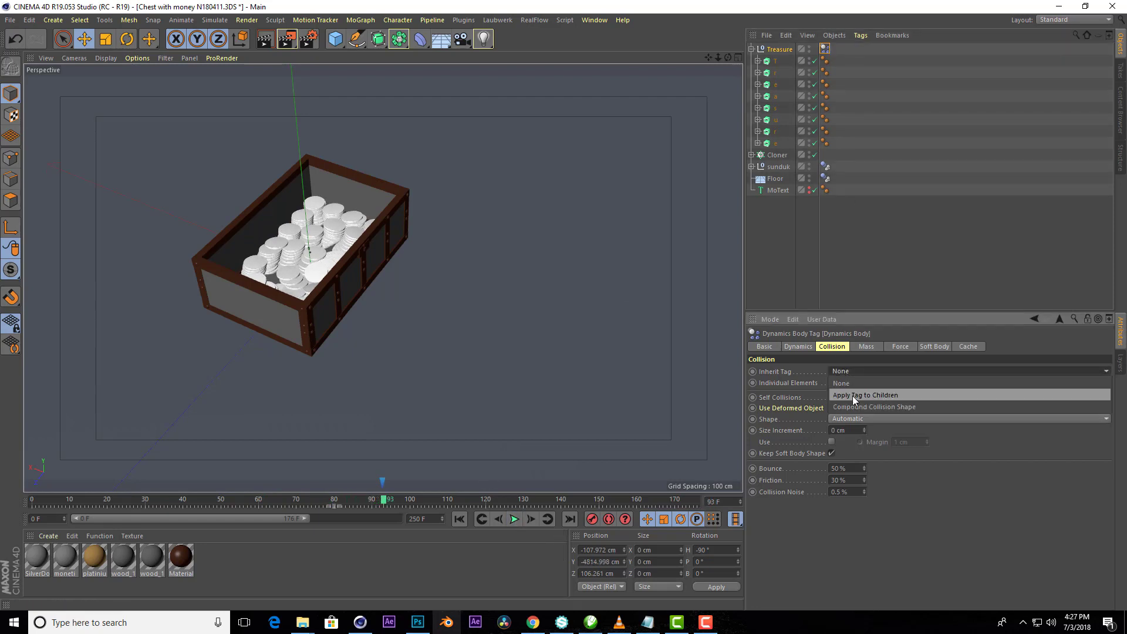
click(852, 396)
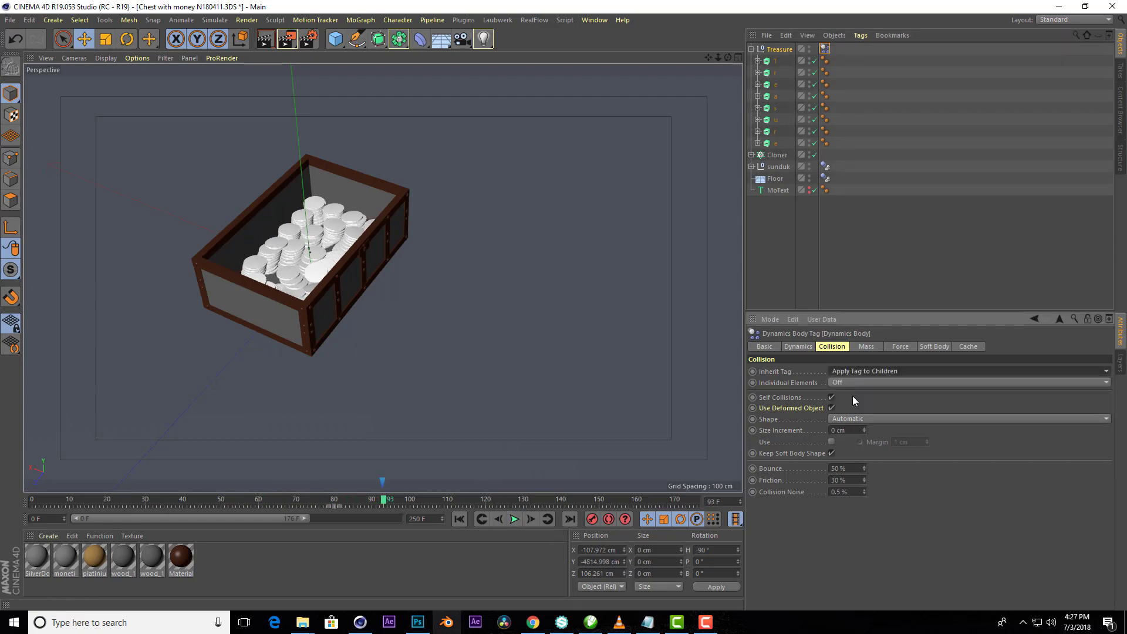
click(460, 519)
click(514, 519)
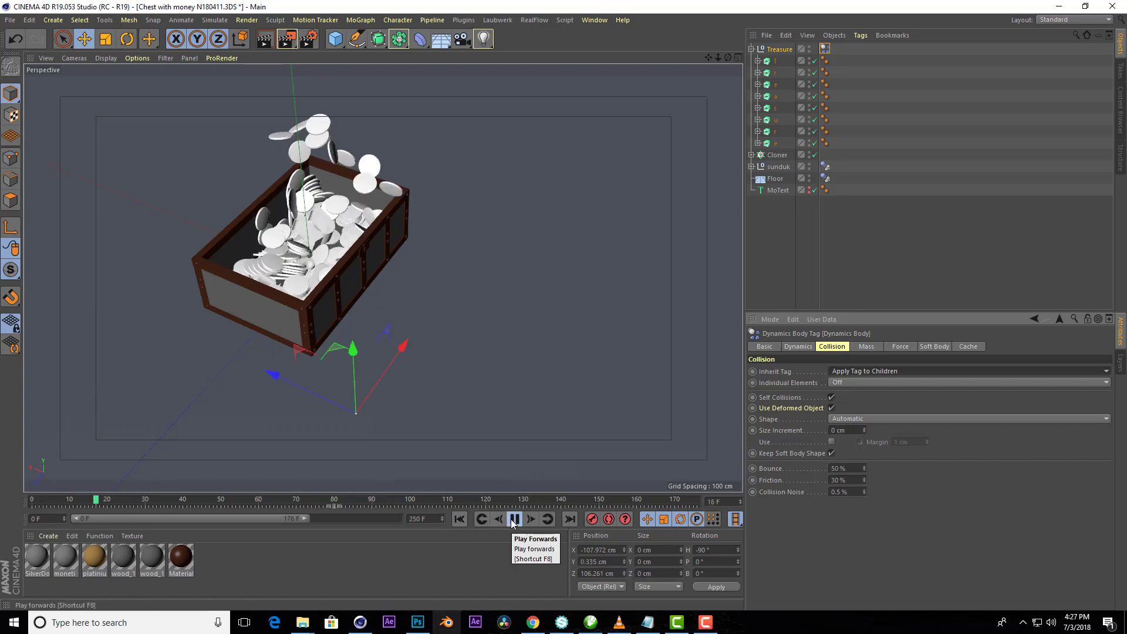
click(514, 519)
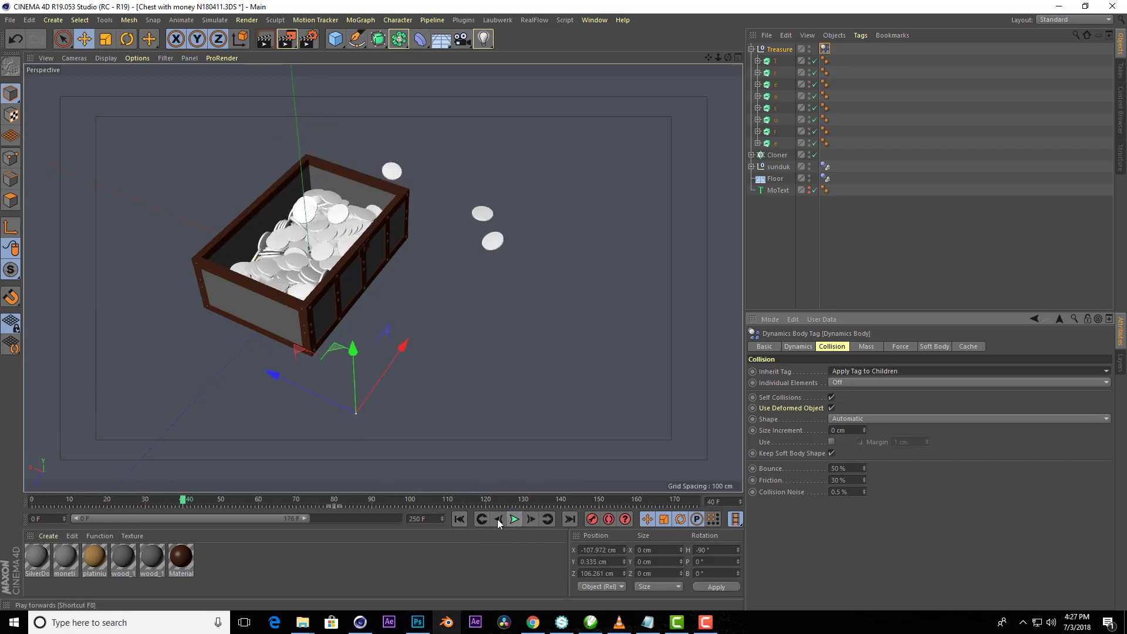
click(462, 519)
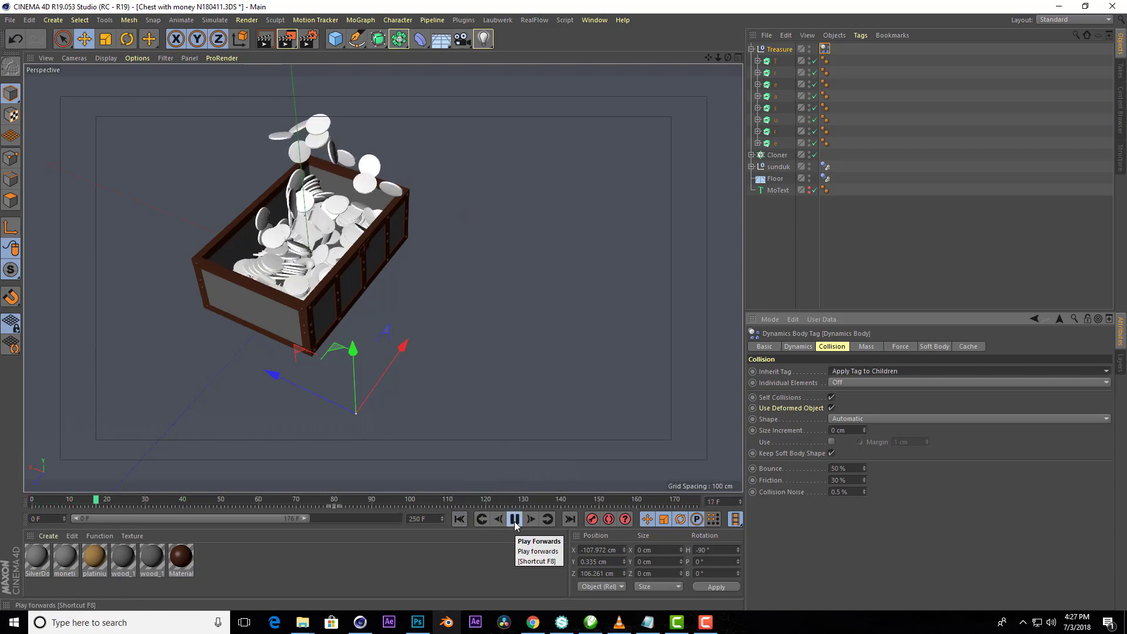
click(514, 520)
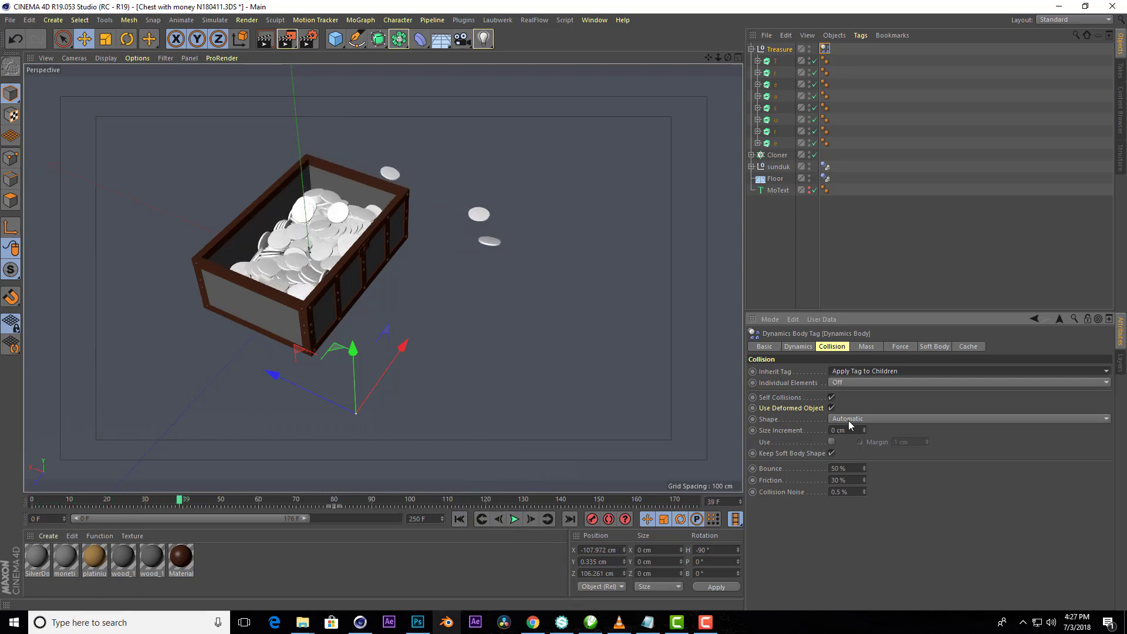
- Change the collision Shape to Static Mesh and replay from frame 0
click(848, 420)
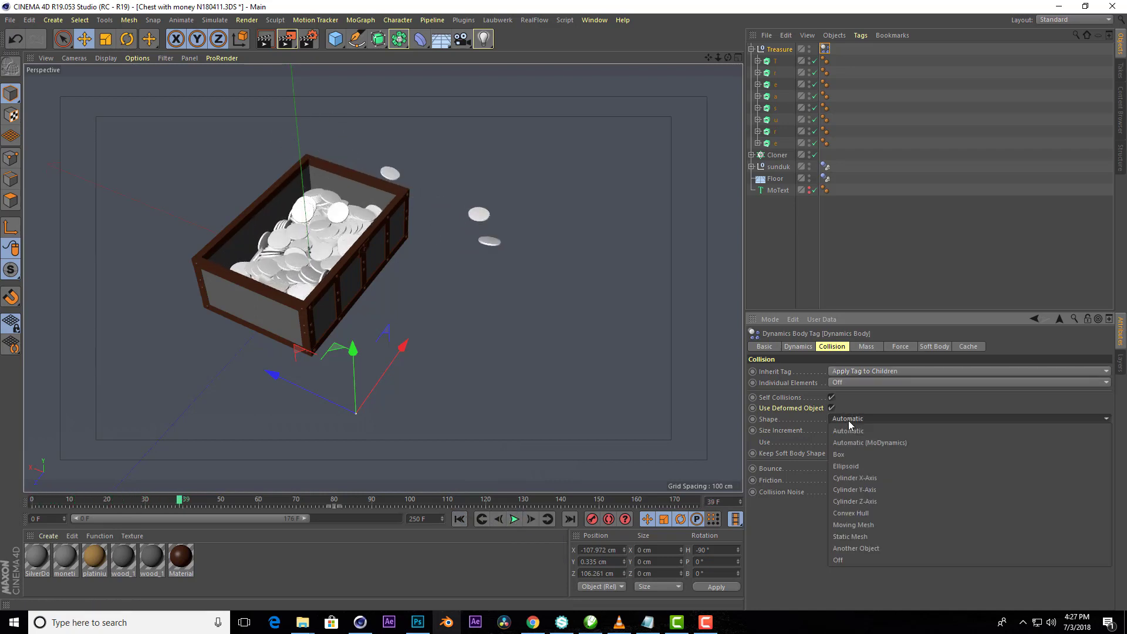
click(854, 537)
click(460, 520)
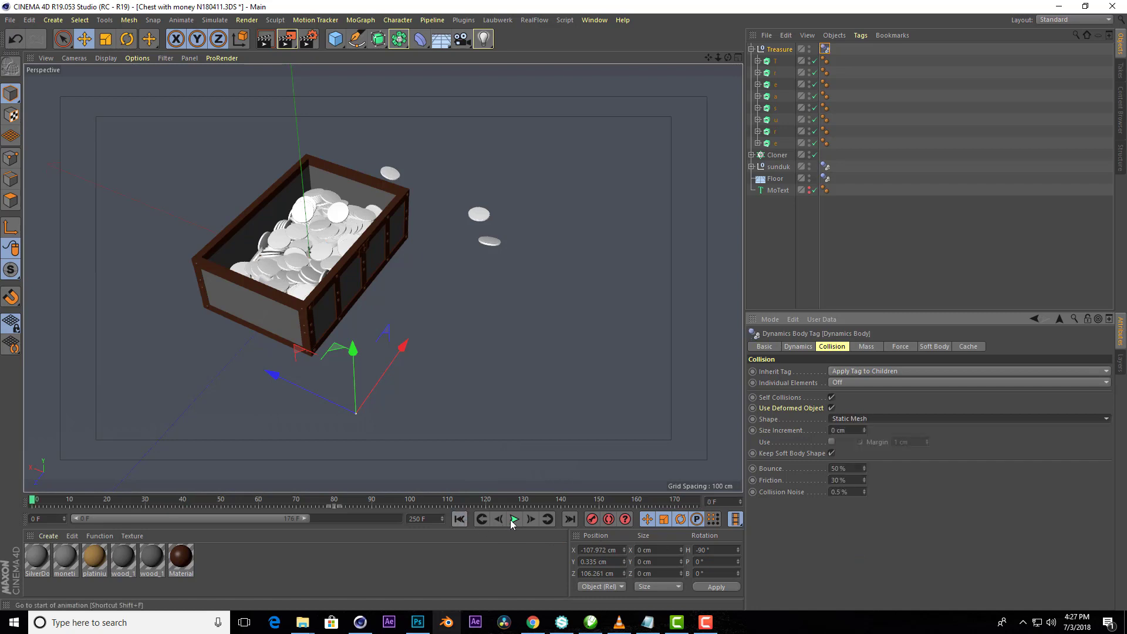
click(515, 520)
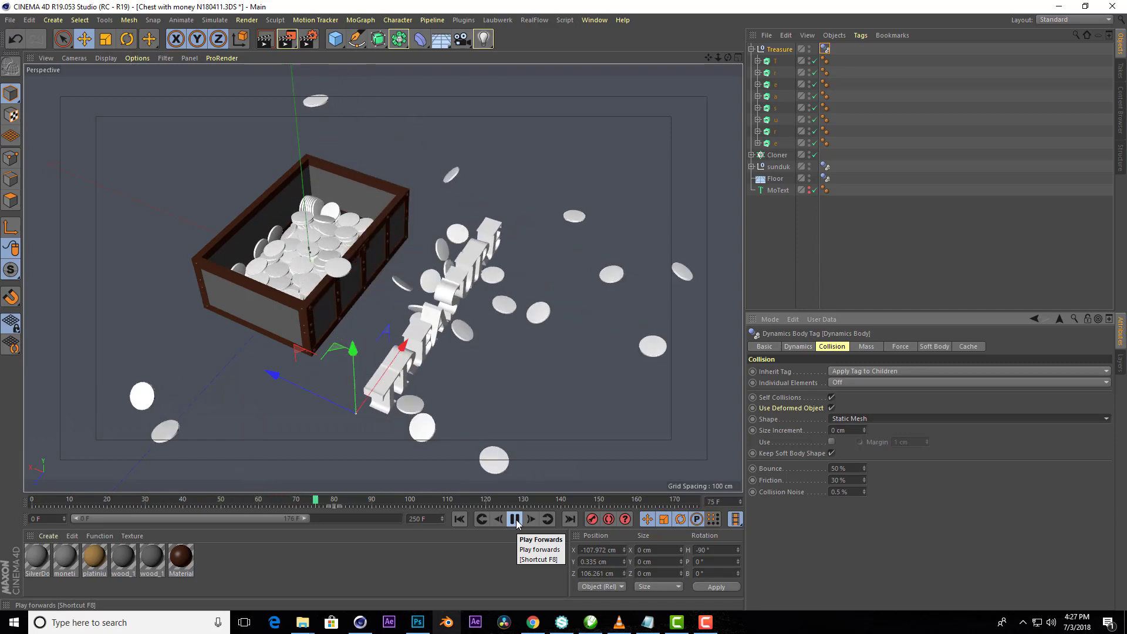
- Frame the TREASURE text from a low front view and replay to frame 103
click(515, 520)
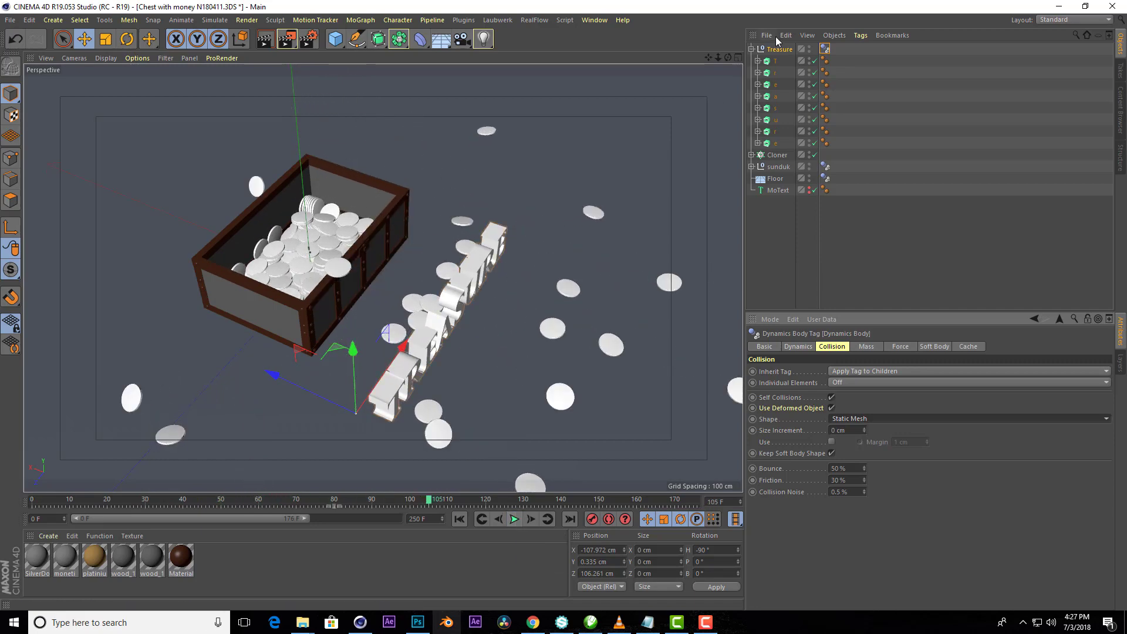
drag(729, 58, 705, 36)
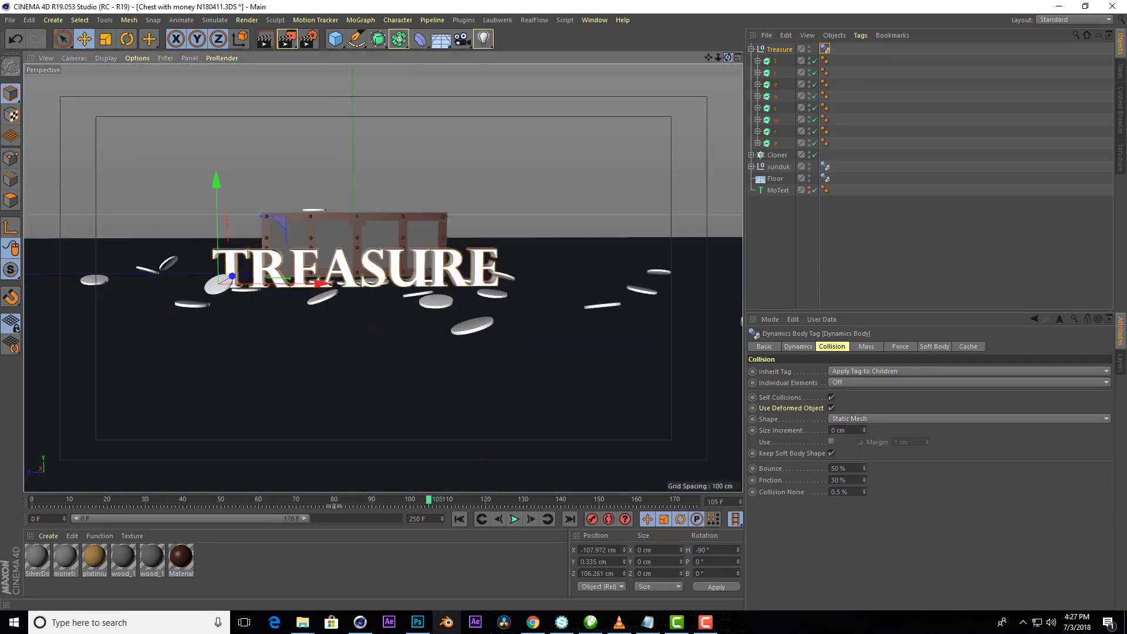
scroll(268, 227, up, 2)
scroll(270, 225, up, 2)
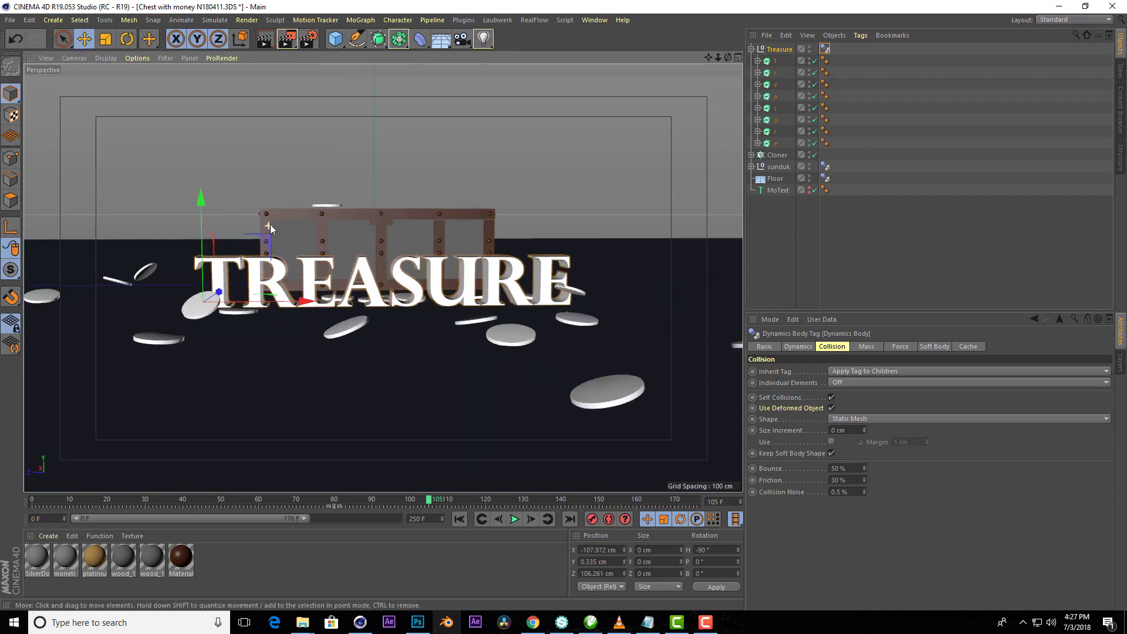
click(463, 519)
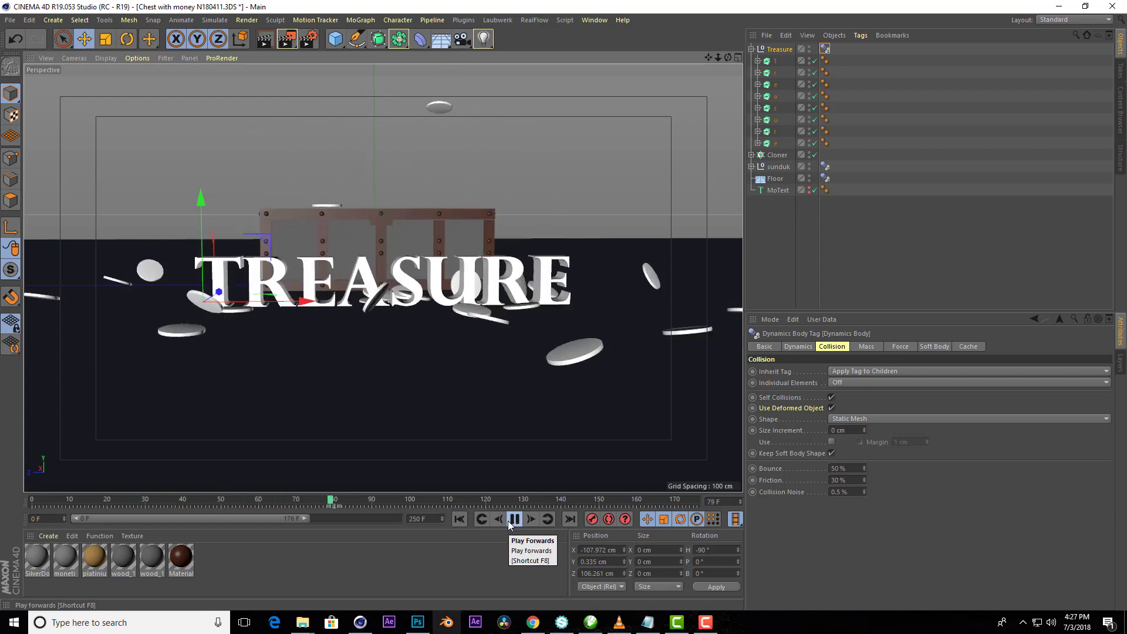
click(509, 525)
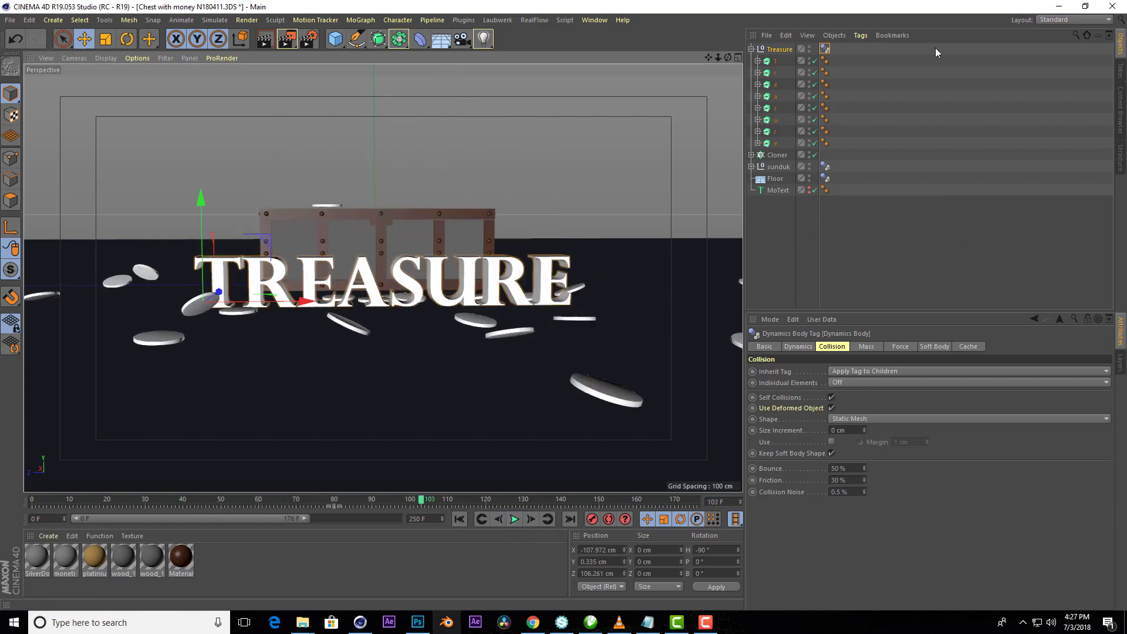
click(1046, 19)
- In the Animate layout, shift all letter keys 15 frames later (15–95), then return to Standard
click(1057, 38)
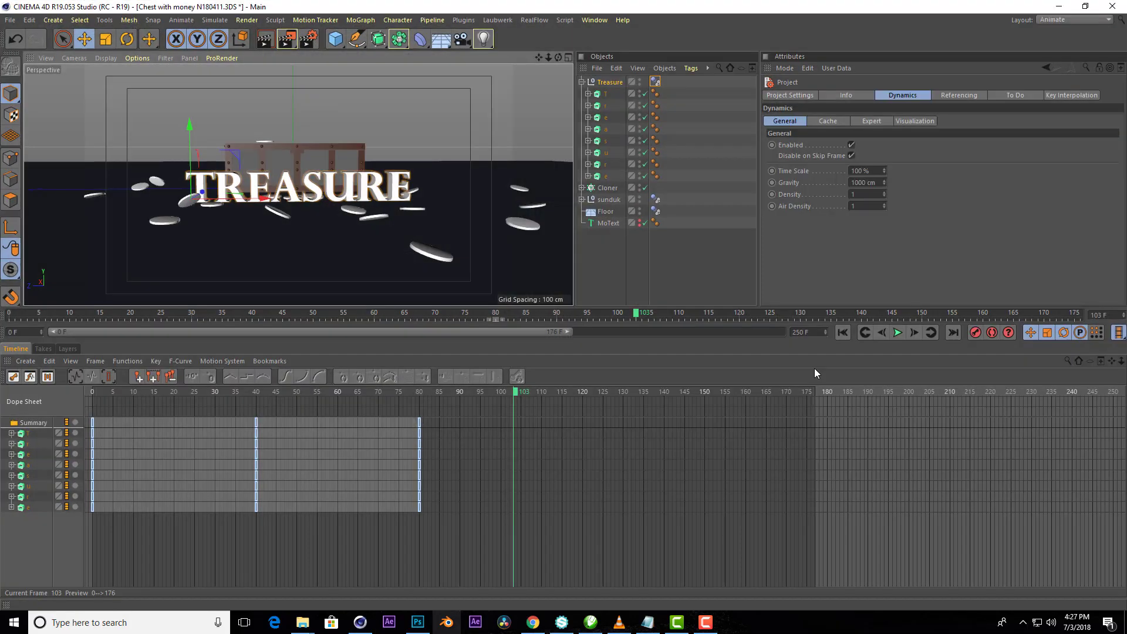
key(ctrl+a)
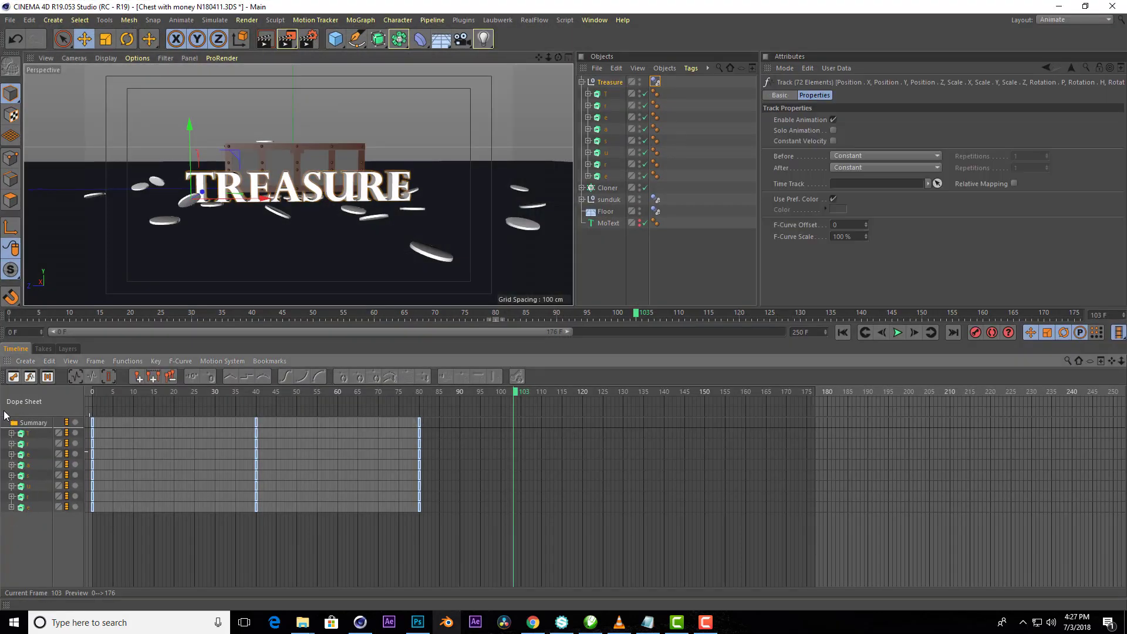
drag(127, 411, 185, 410)
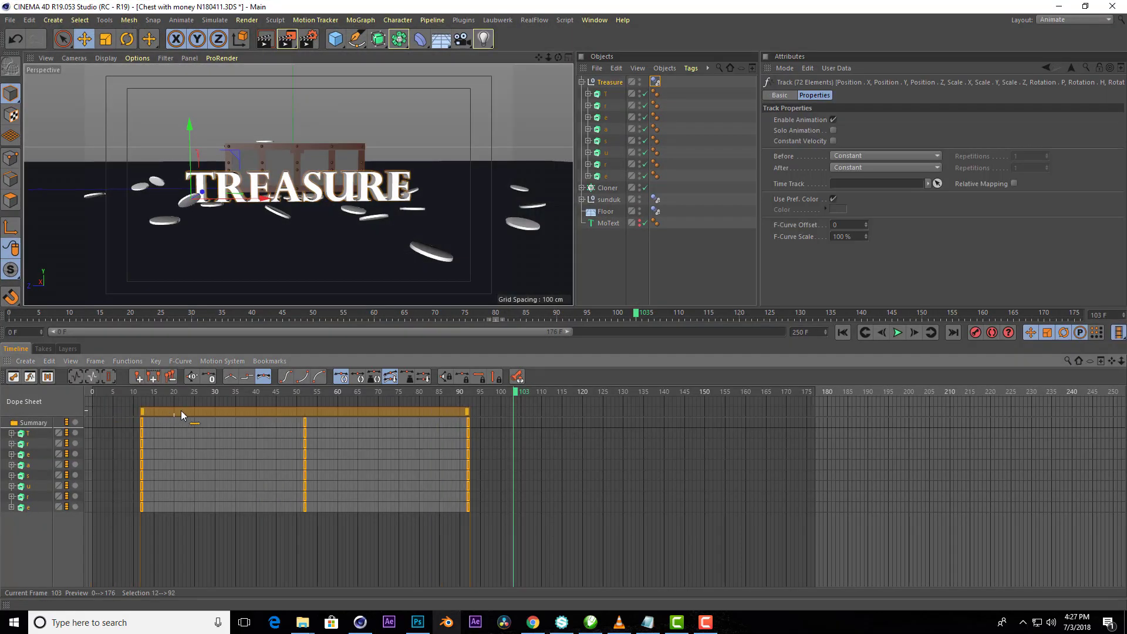
click(1061, 22)
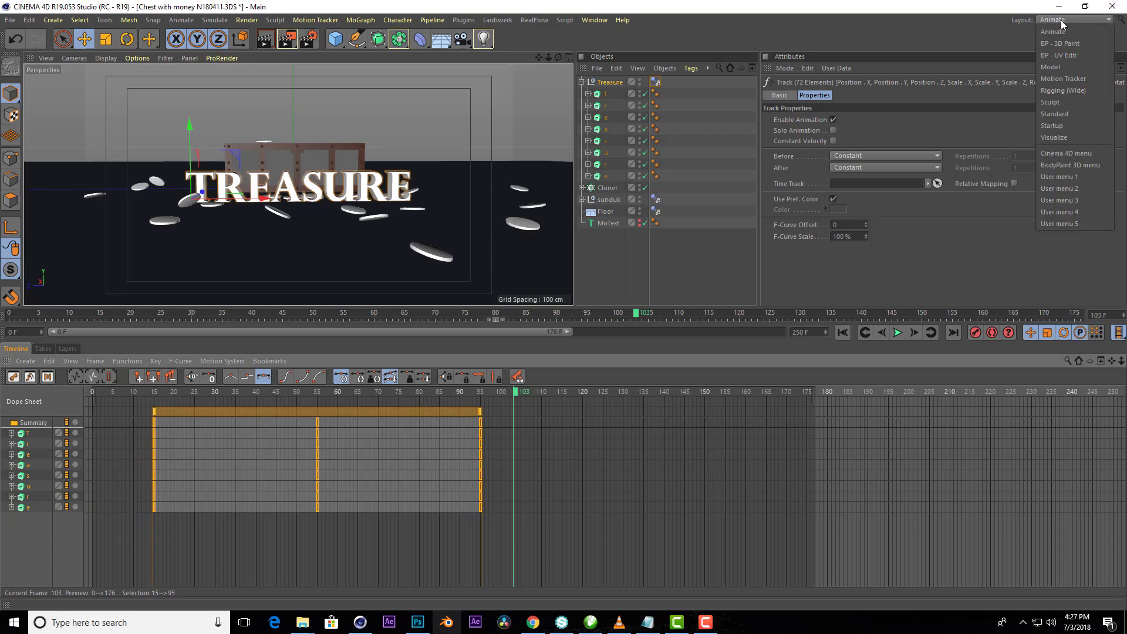
click(1060, 114)
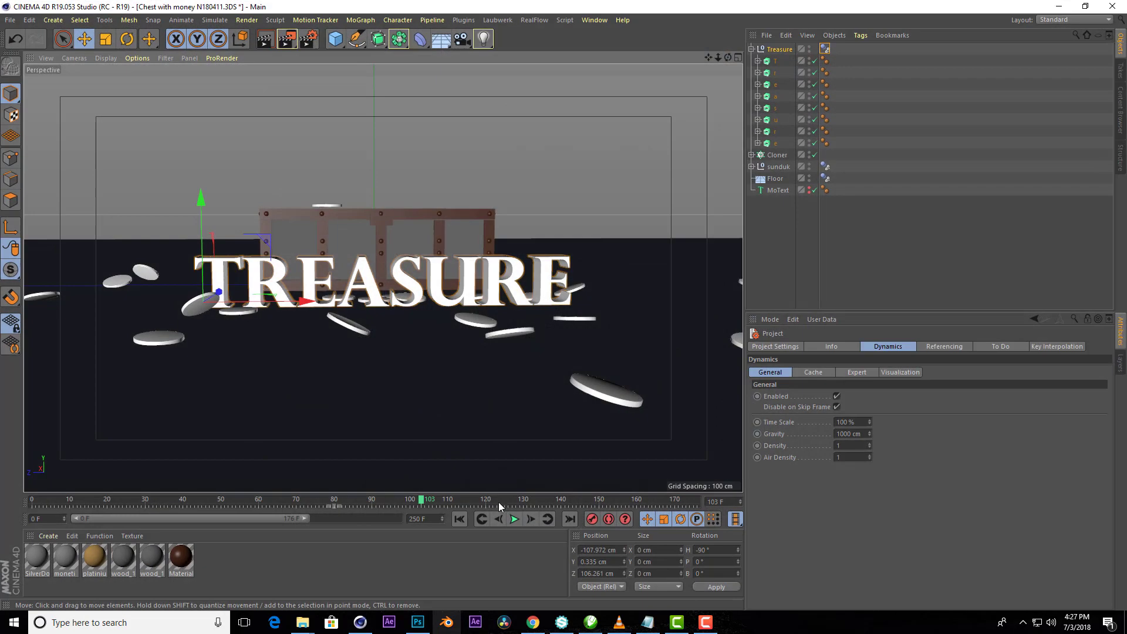
- Replay the animation and extend the preview range end to 250 F
click(459, 519)
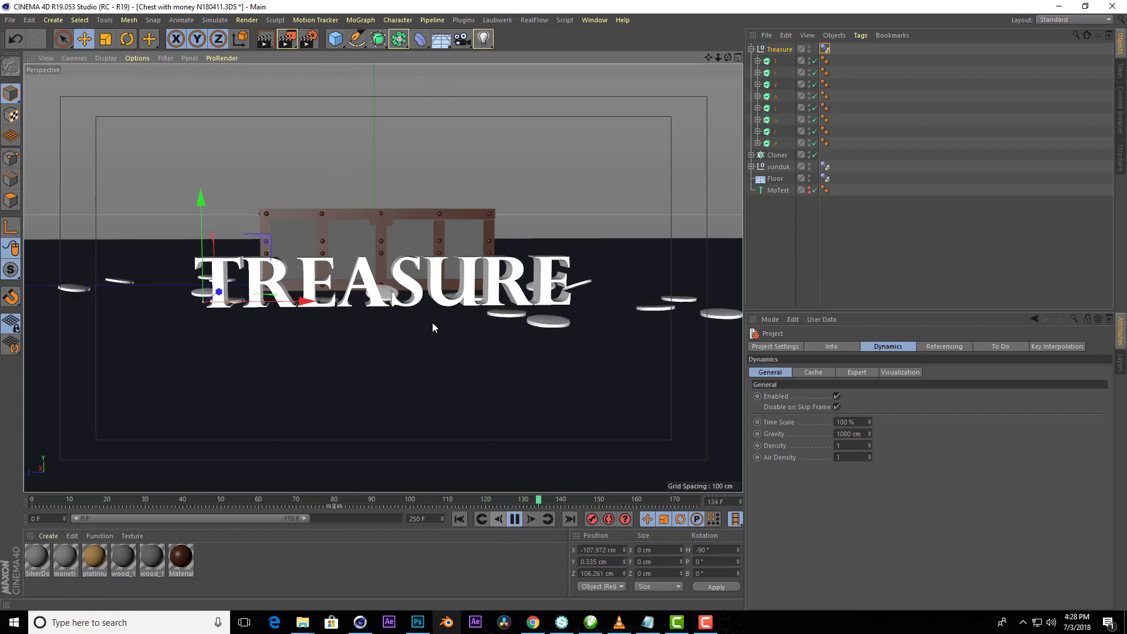
click(515, 519)
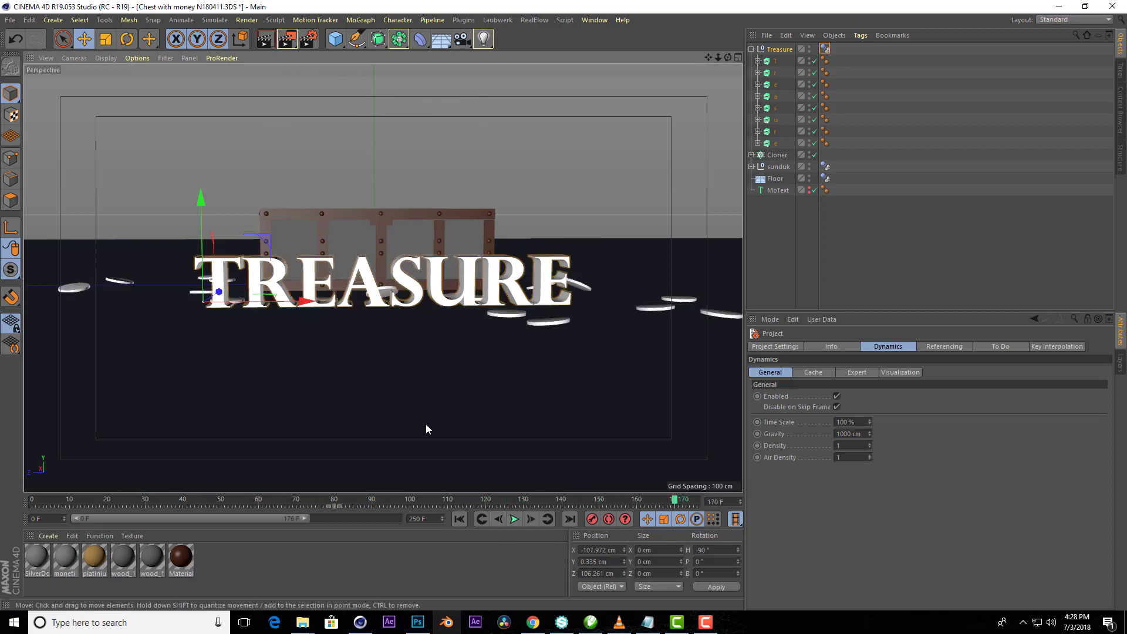
drag(312, 519, 400, 518)
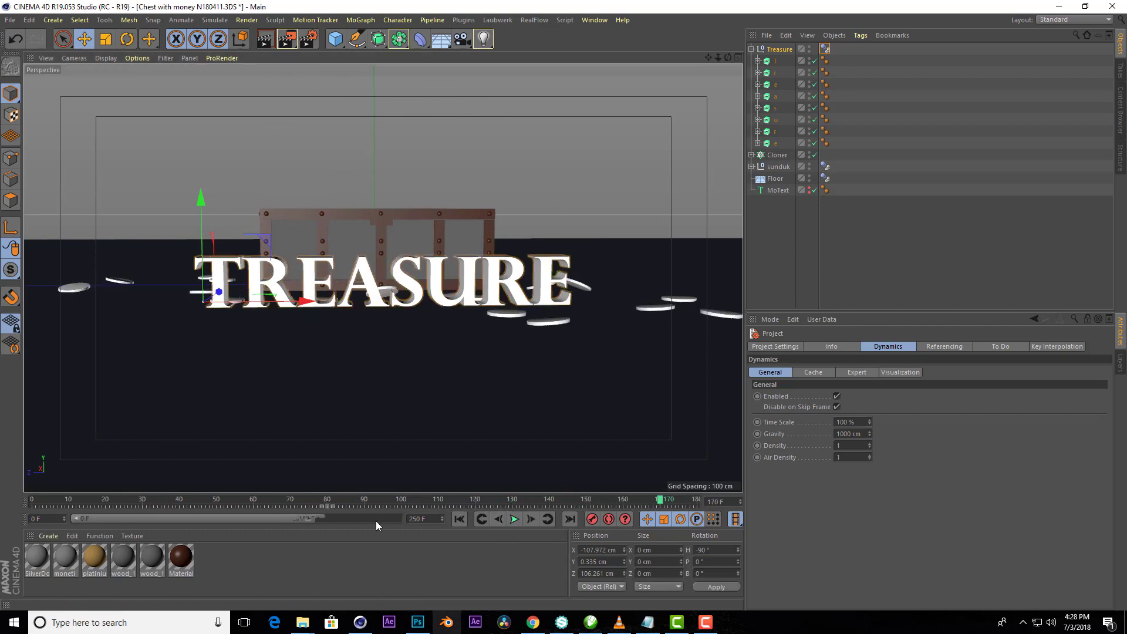
- Adjust letter T's Treasure keys around frames 94–95, then play forward from frame 95
click(752, 51)
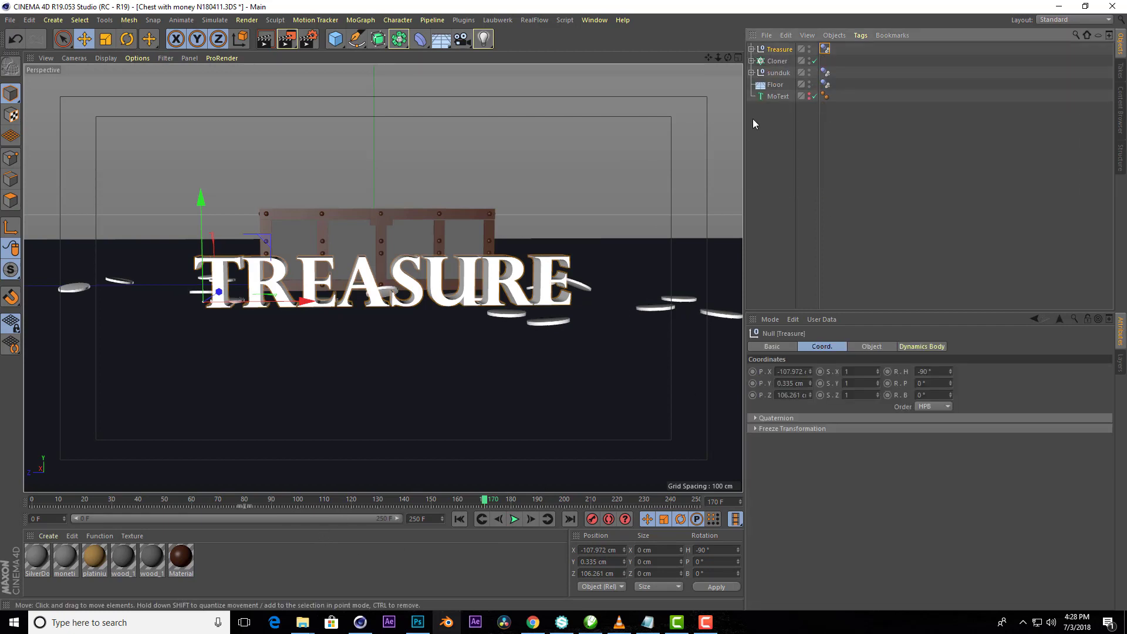
click(751, 50)
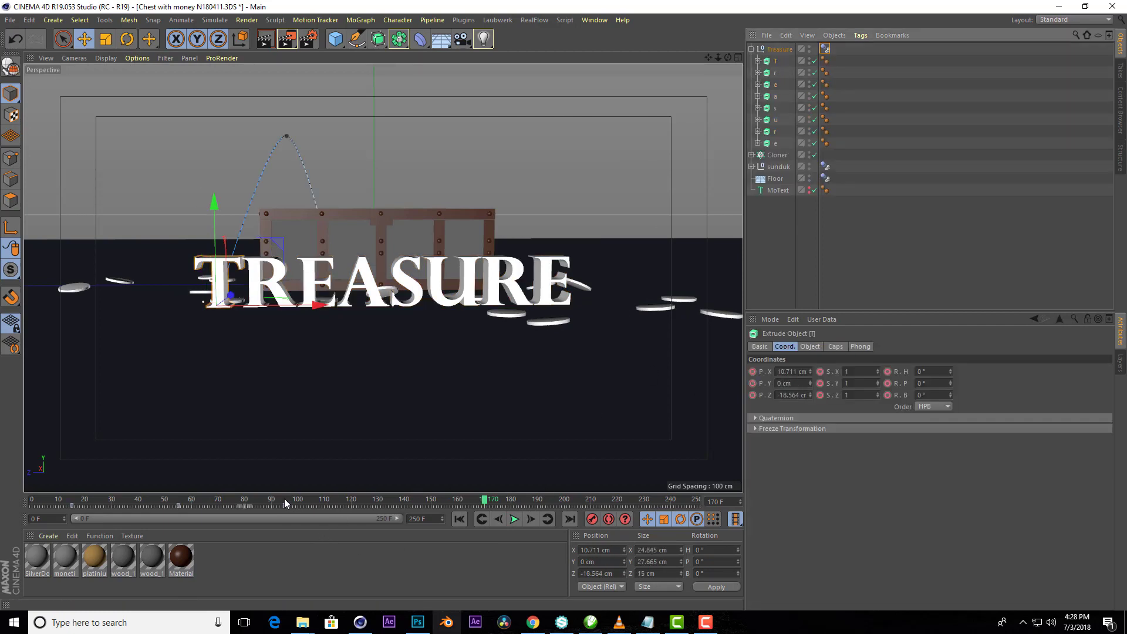
drag(284, 502, 283, 502)
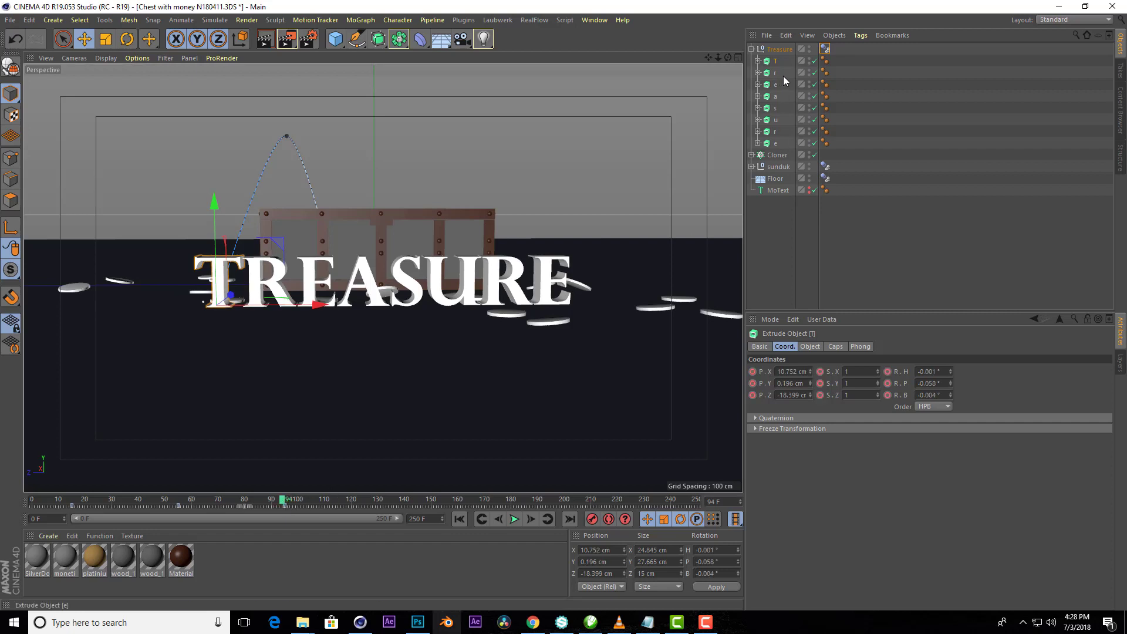
click(285, 502)
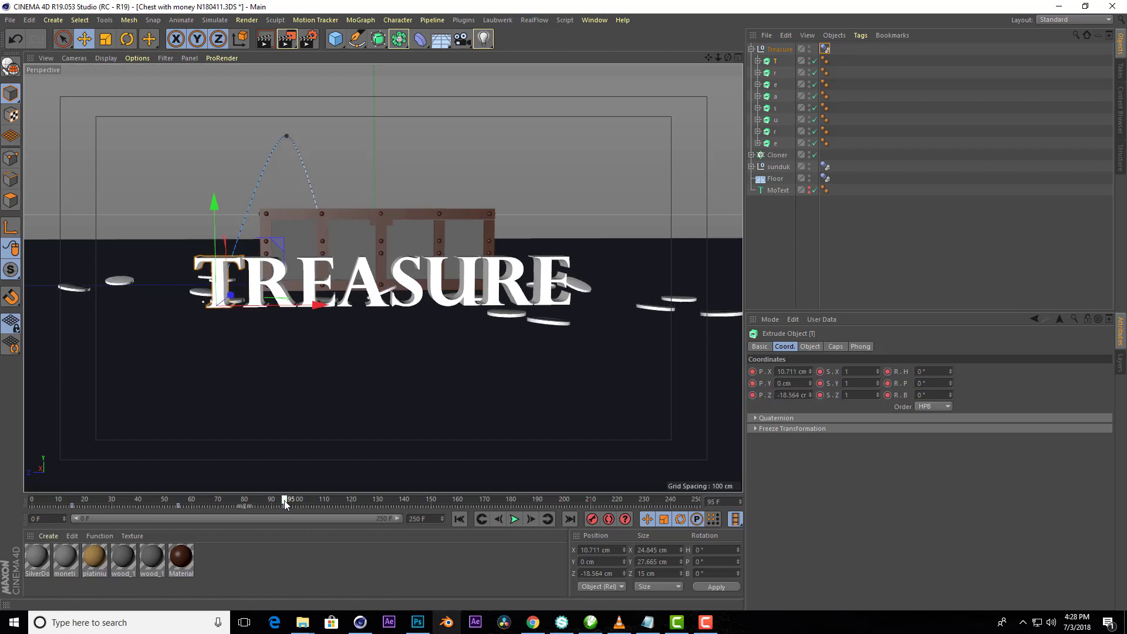
click(751, 49)
key(F8)
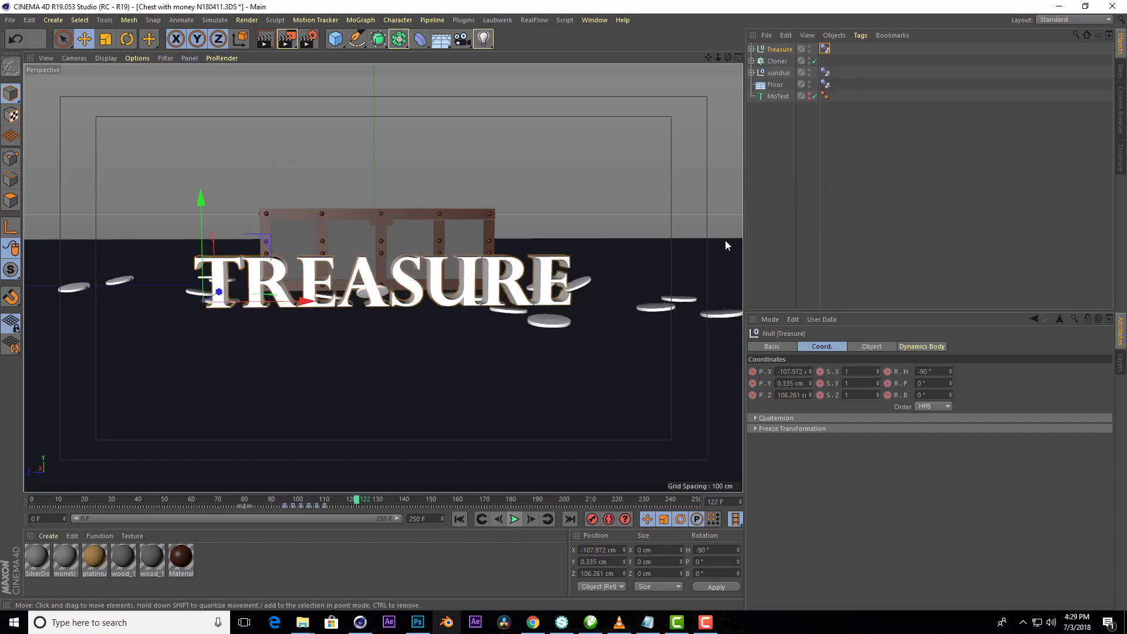
- Switch to the Animate layout and select all animation keys
click(1055, 24)
click(1062, 97)
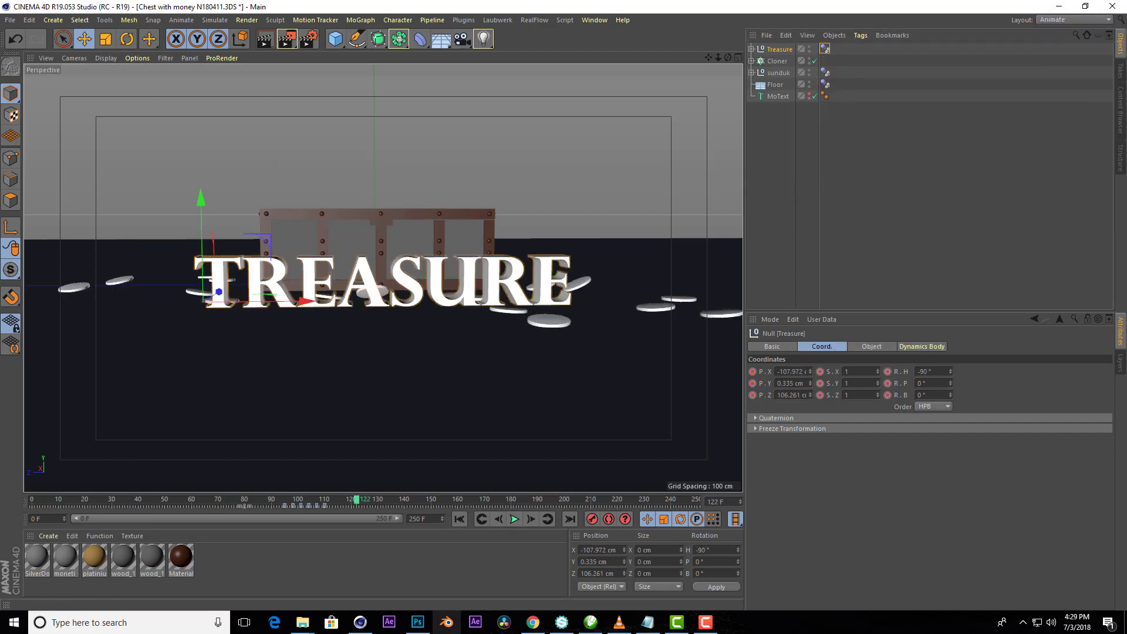
key(ctrl+a)
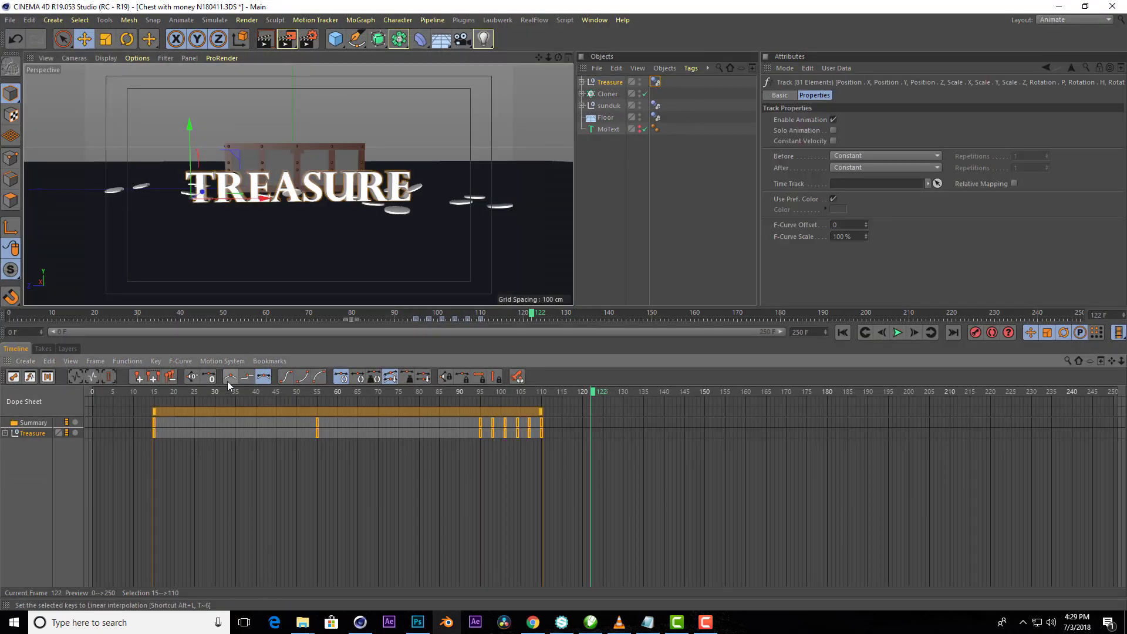
- Replay the simulation to frame 133, then scrub back to frame 46 to check the letters
click(1051, 20)
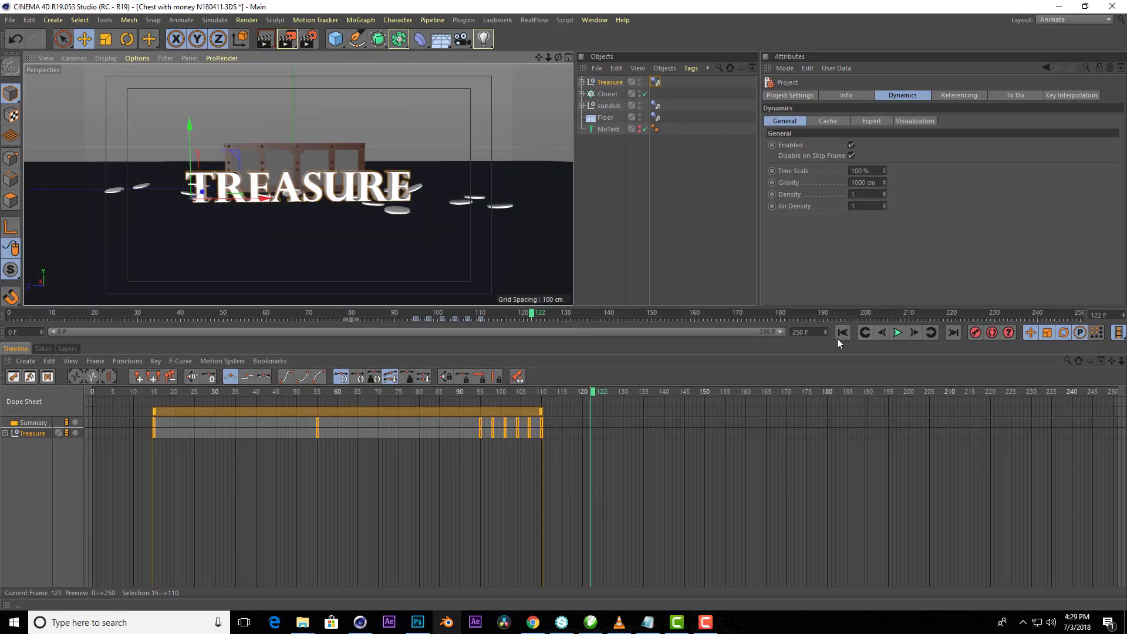
click(841, 333)
click(897, 332)
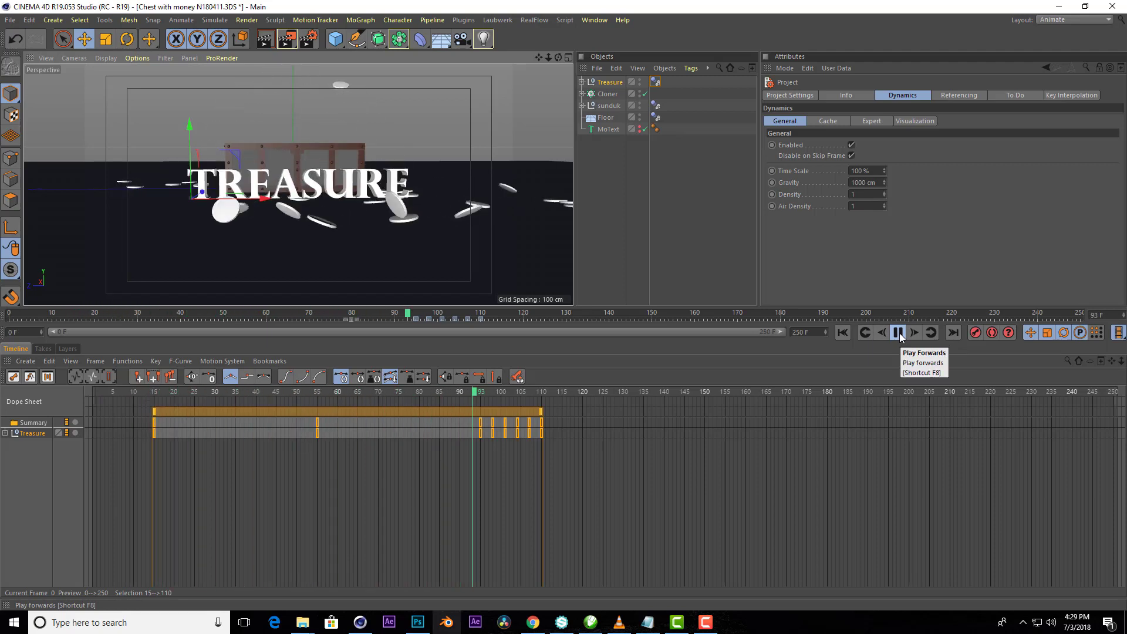
click(899, 334)
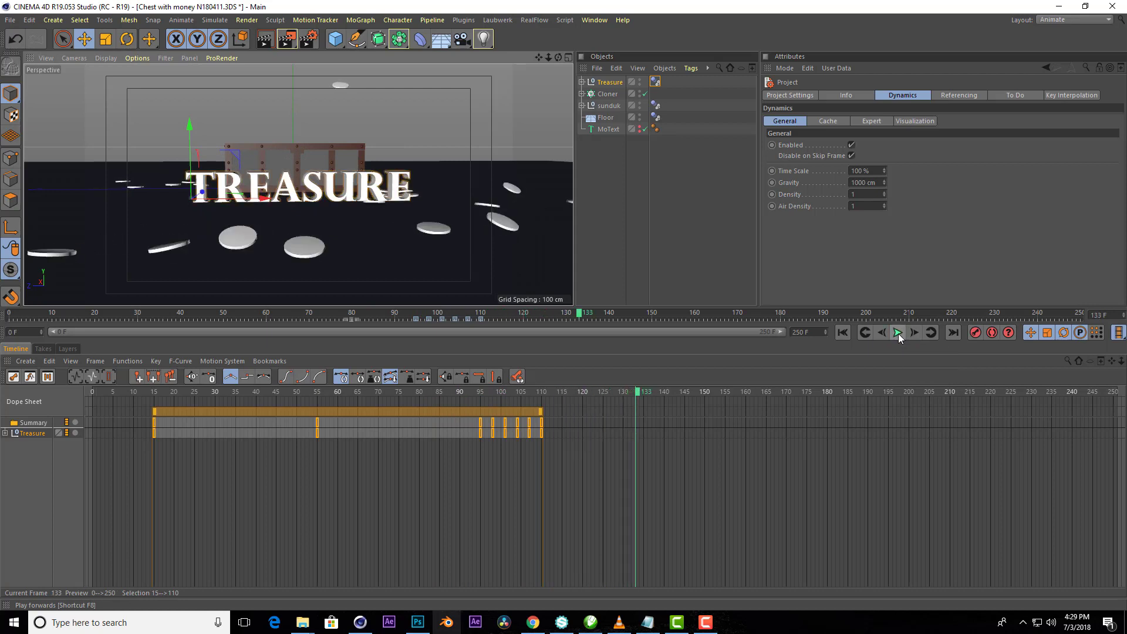
mouse_move(312, 398)
mouse_down()
mouse_move(360, 392)
mouse_move(259, 394)
mouse_move(289, 399)
mouse_up()
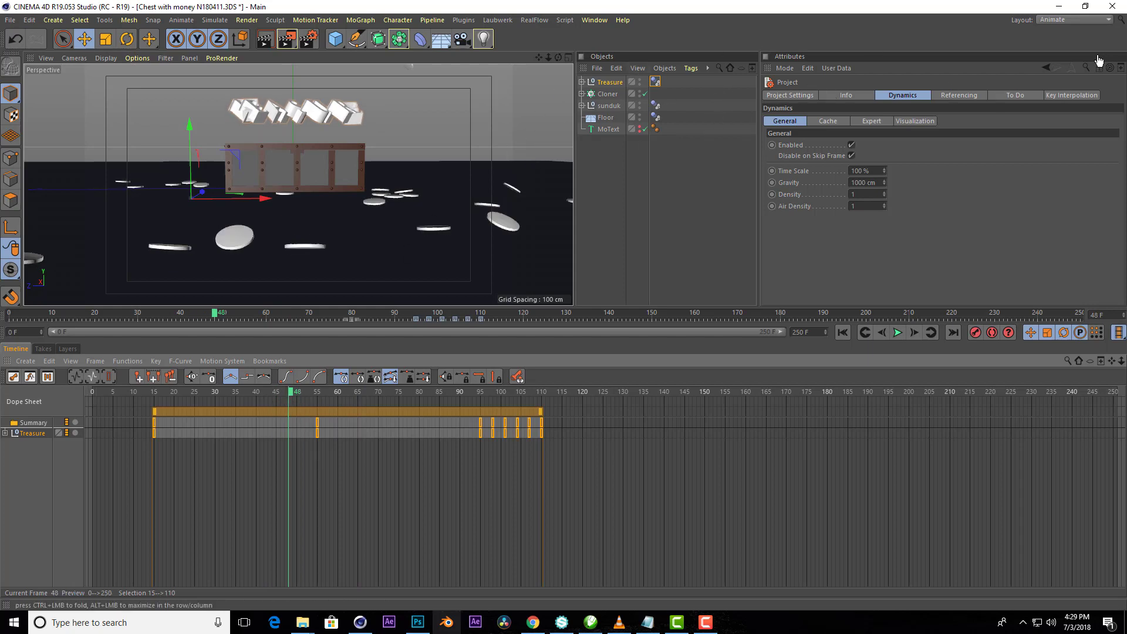
- Switch to the Standard layout, look down into the chest, rewind, and hide the coin Cloner
click(1068, 22)
click(1062, 119)
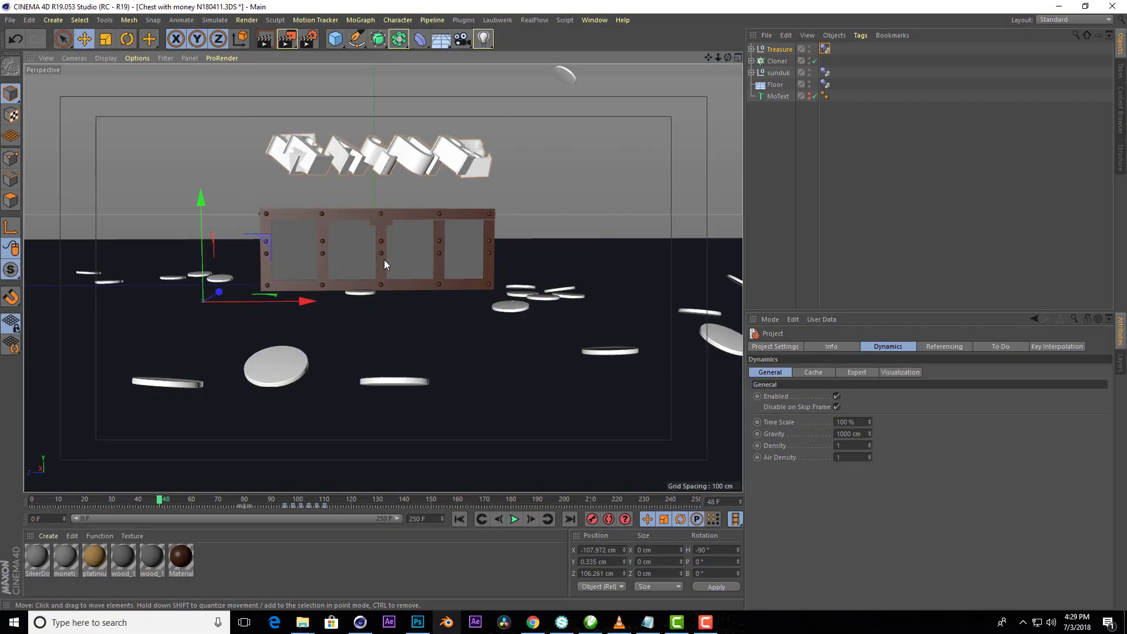
drag(728, 57, 538, 506)
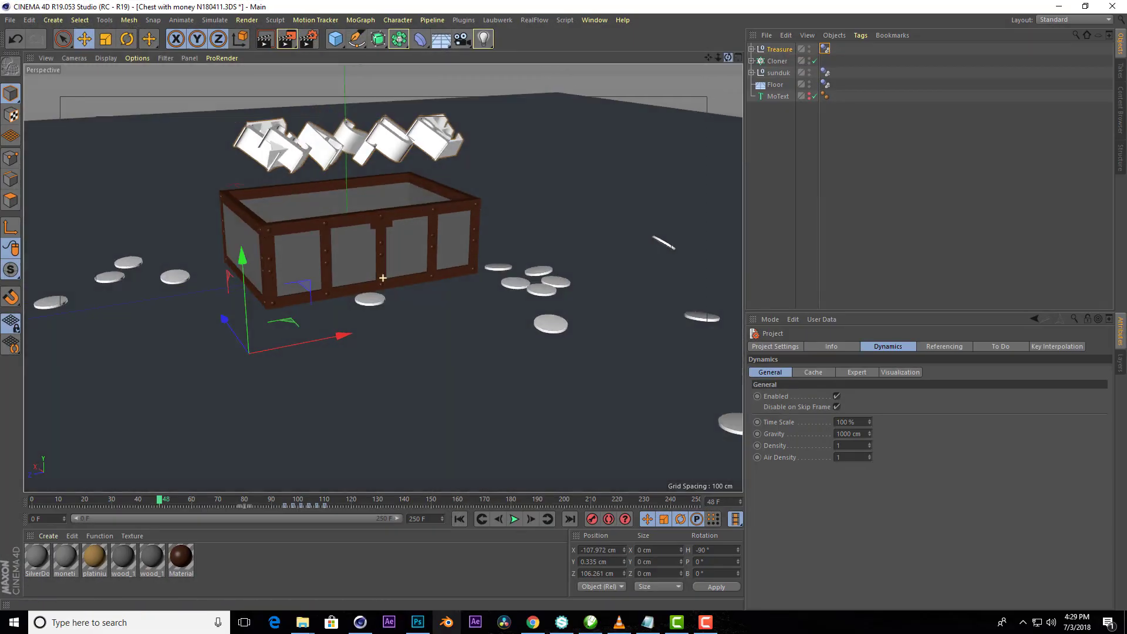
click(459, 518)
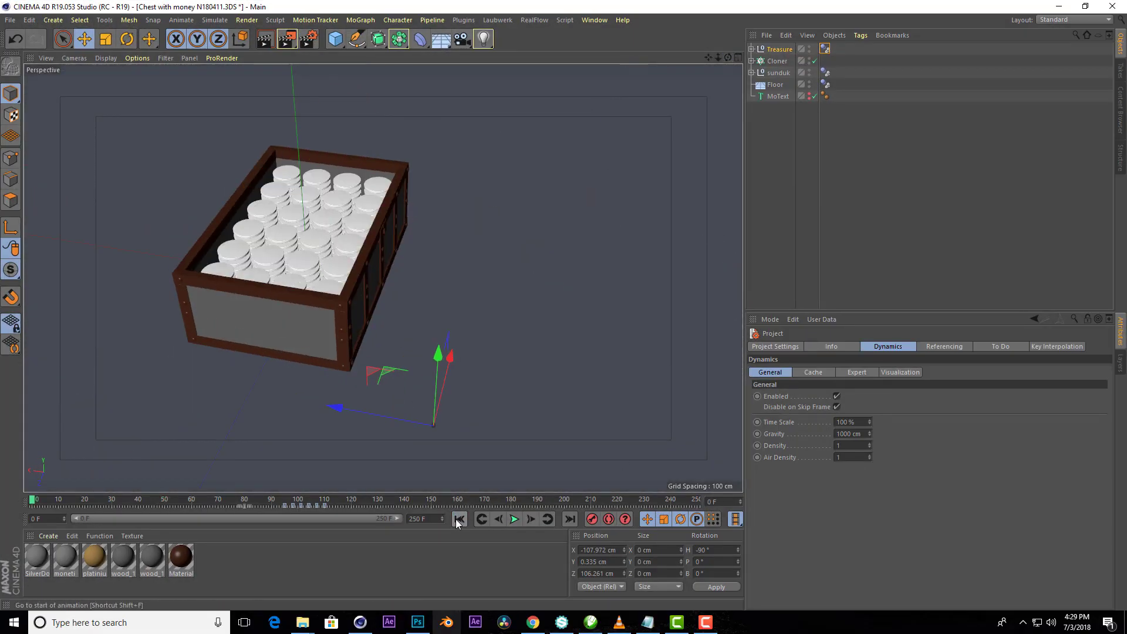
click(808, 59)
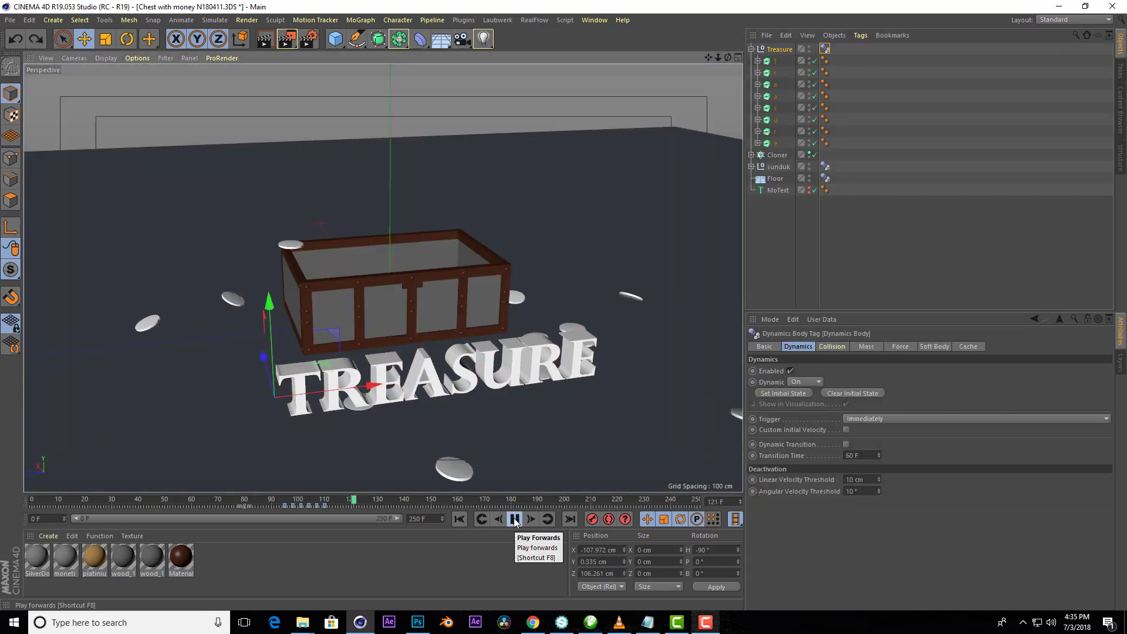
- Replay the simulation, then set the Floor's collision Bounce to 5% and Friction to 200%
click(459, 520)
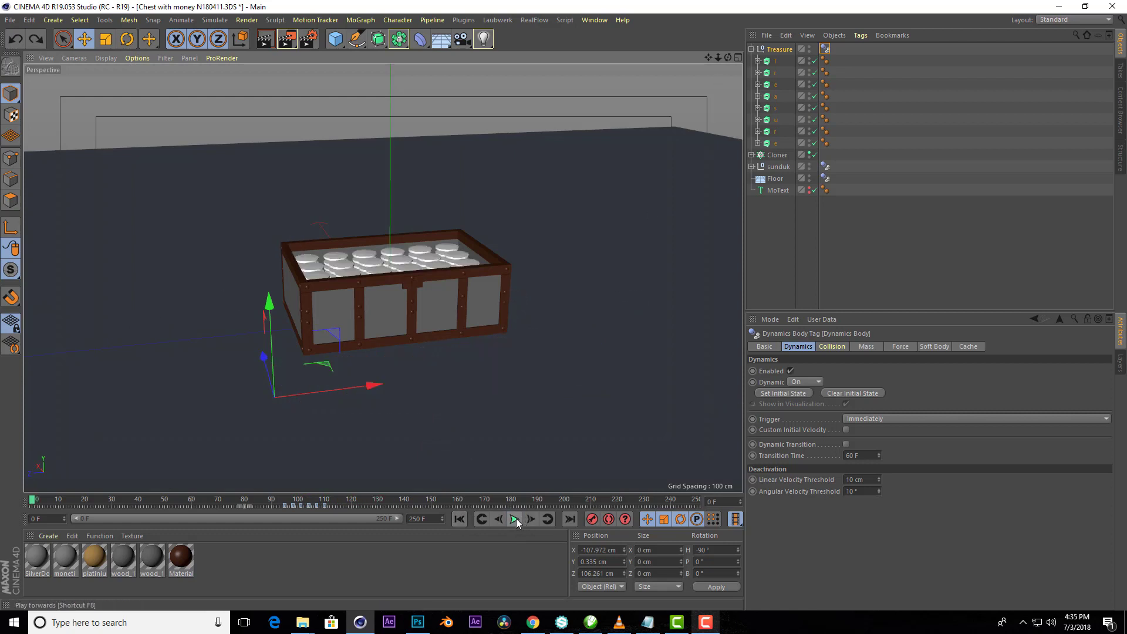
click(515, 520)
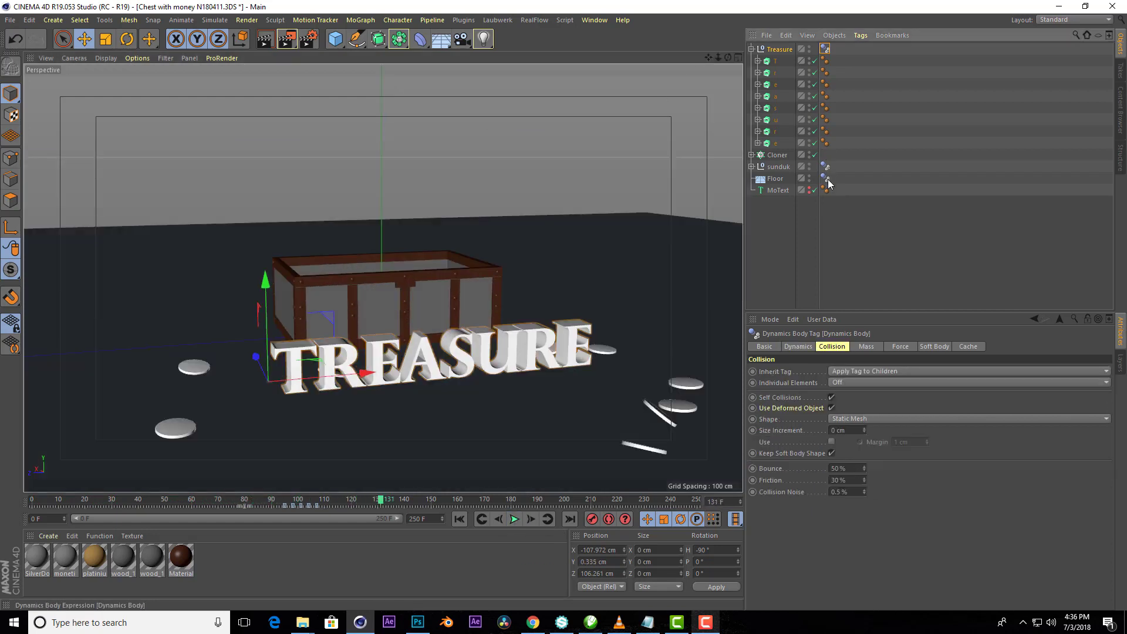
click(826, 178)
double_click(844, 446)
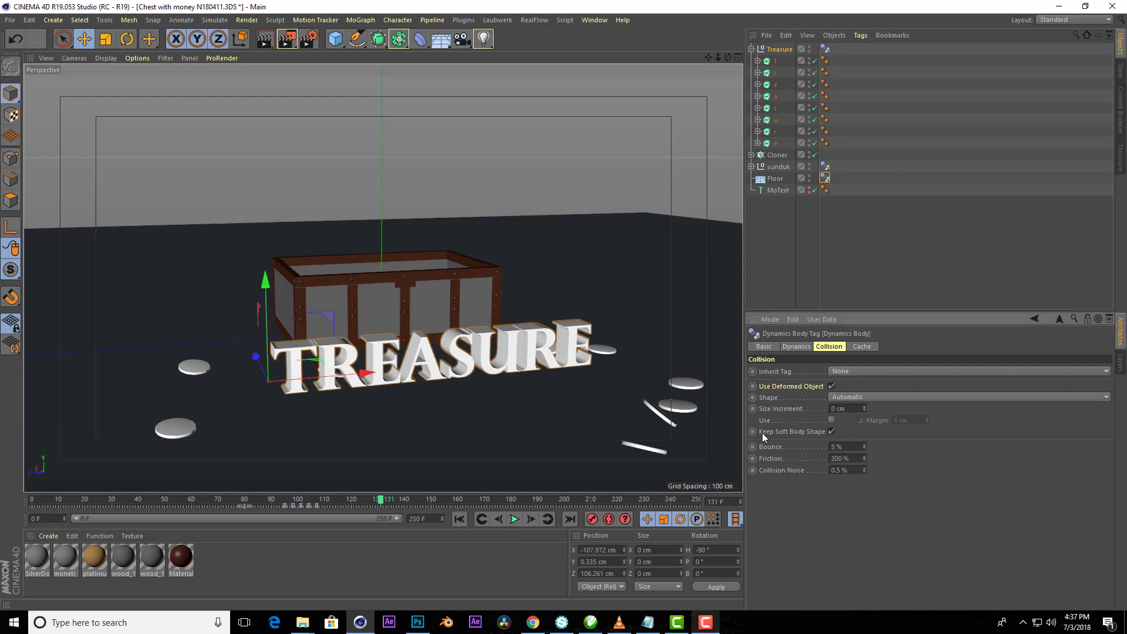
- Replay until the letters settle and orbit to an eye-level view of the chest
click(460, 519)
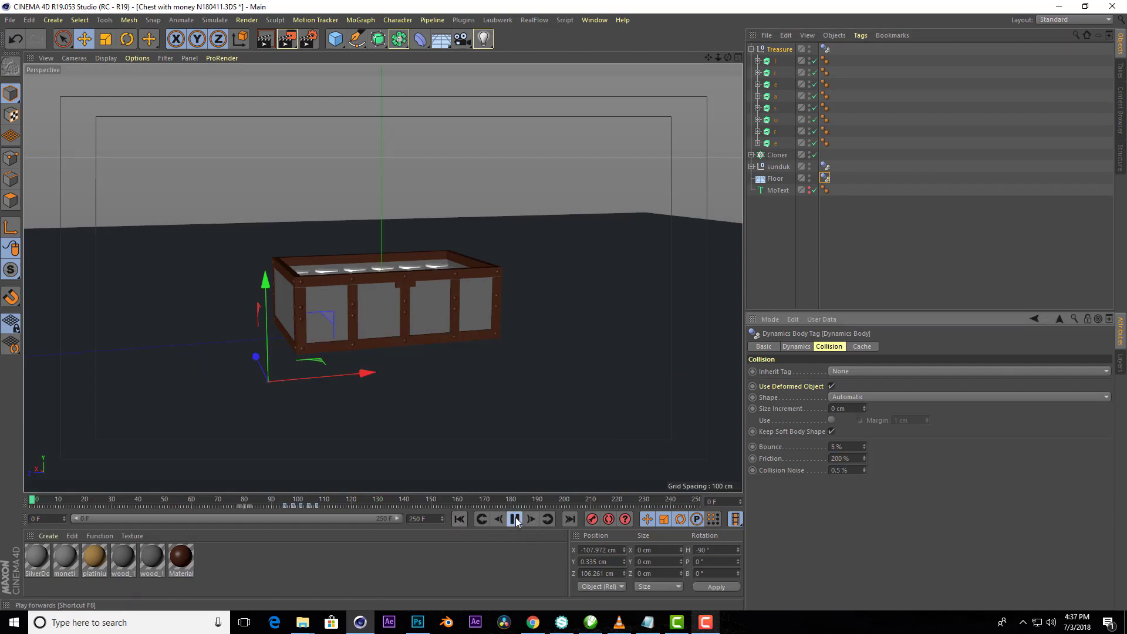
click(516, 519)
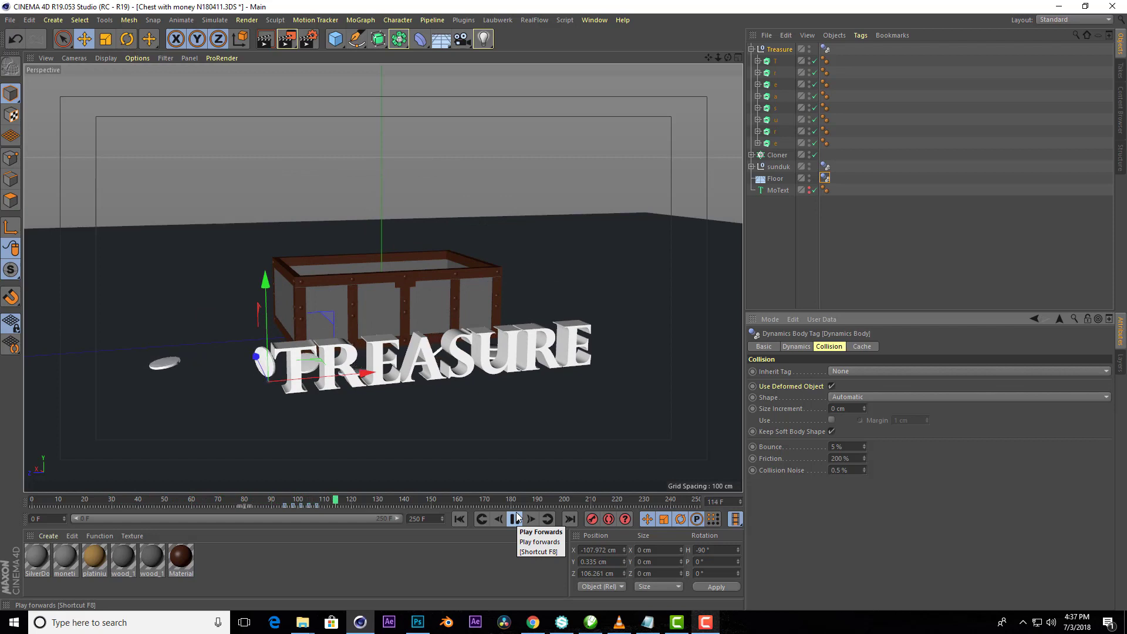
click(514, 518)
drag(728, 57, 727, 29)
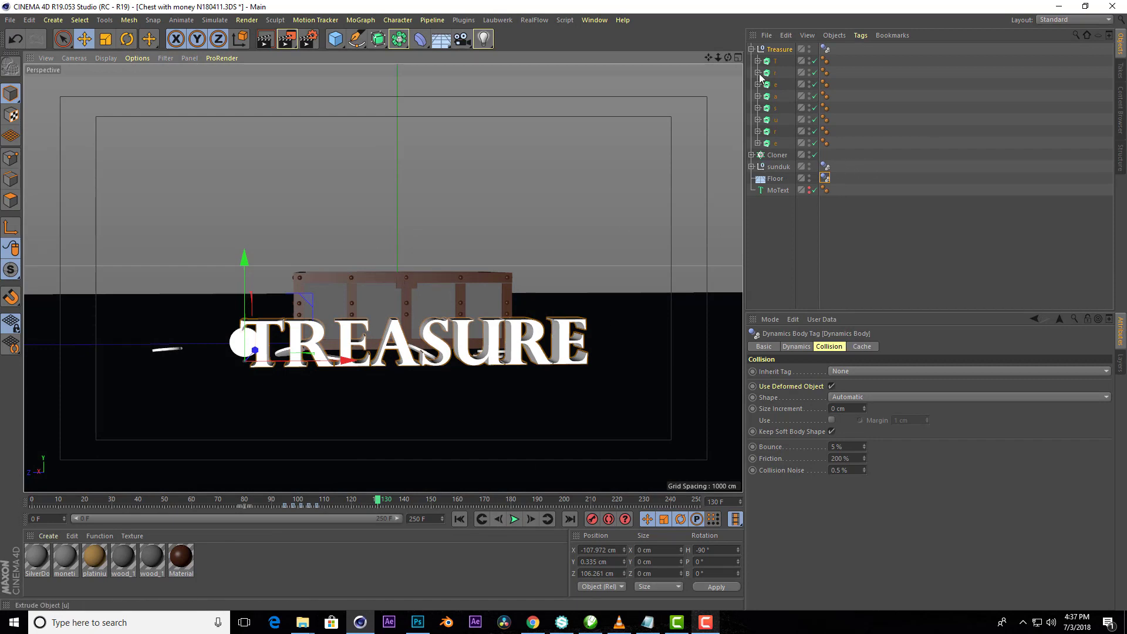
- Keyframe the krishka lid's R.B at 30° on frame 30 and 0° on frame 0
click(751, 49)
click(752, 73)
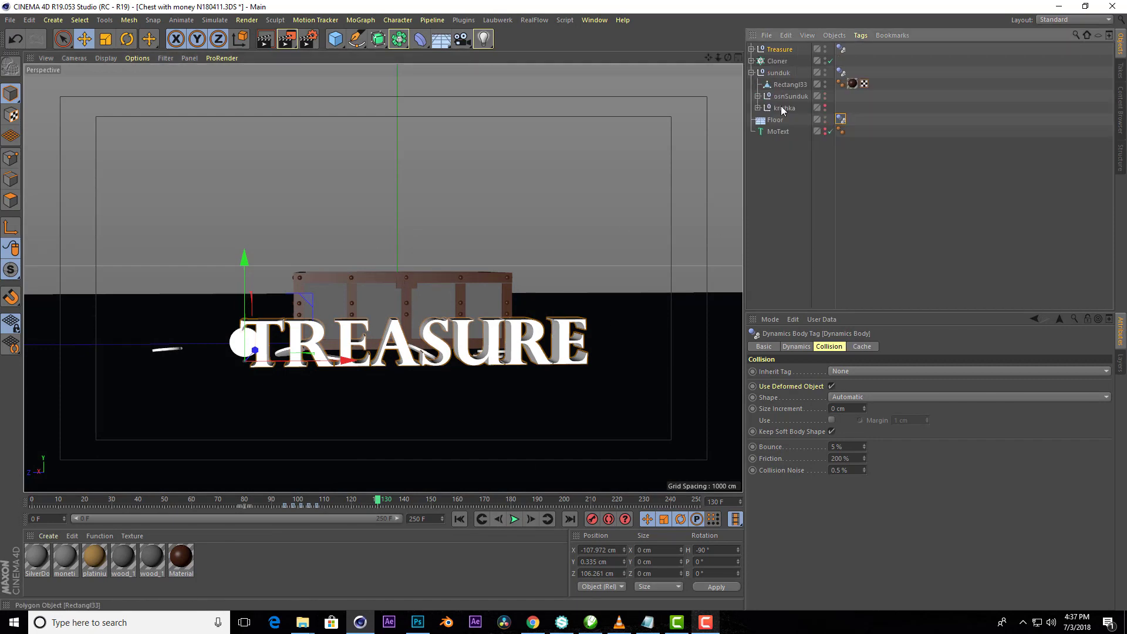
key(shift+f)
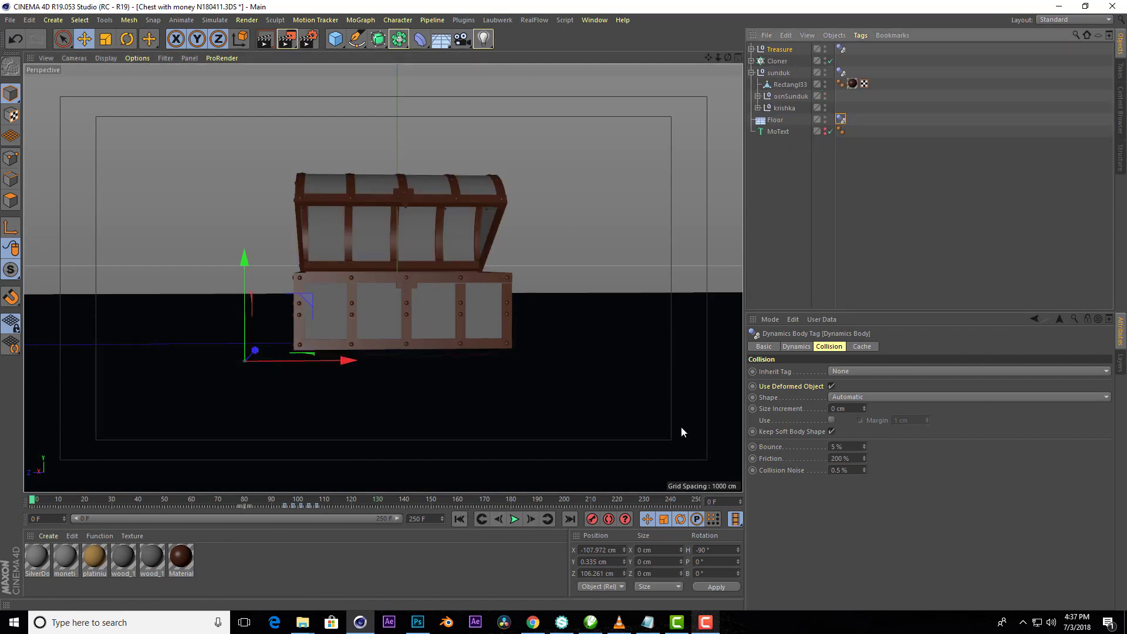
drag(728, 57, 755, 149)
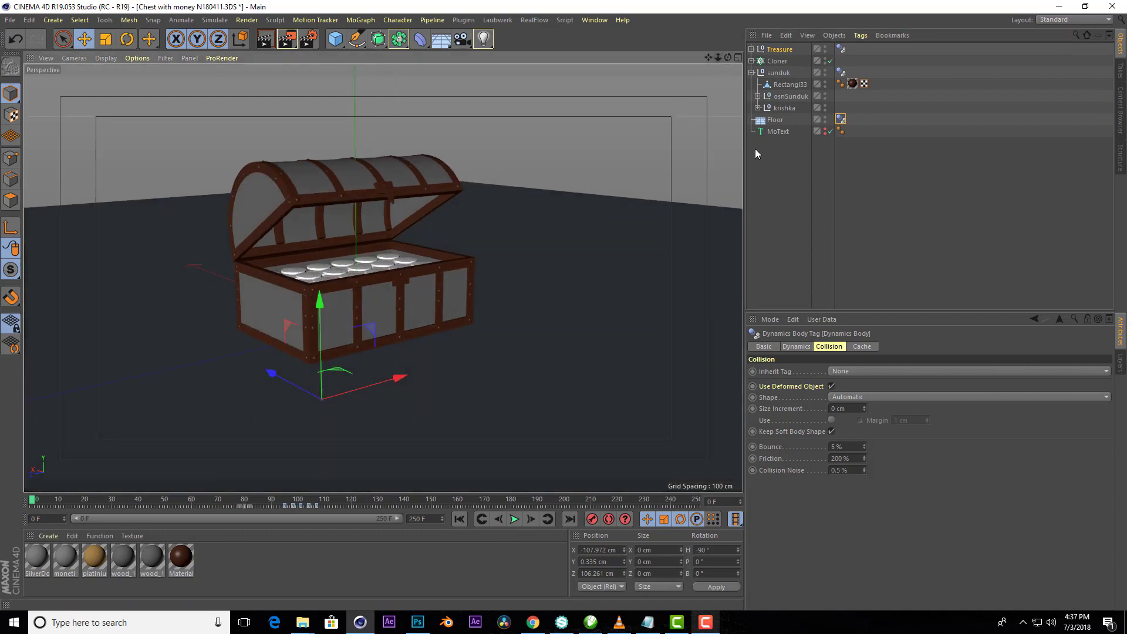
click(115, 500)
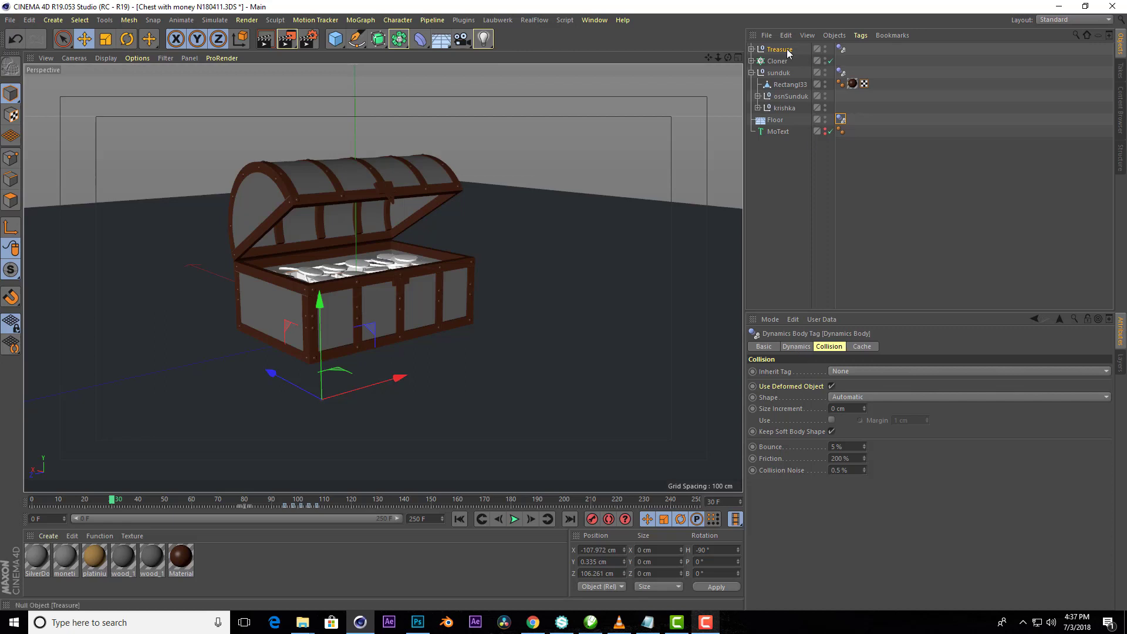
click(788, 52)
click(784, 108)
click(887, 395)
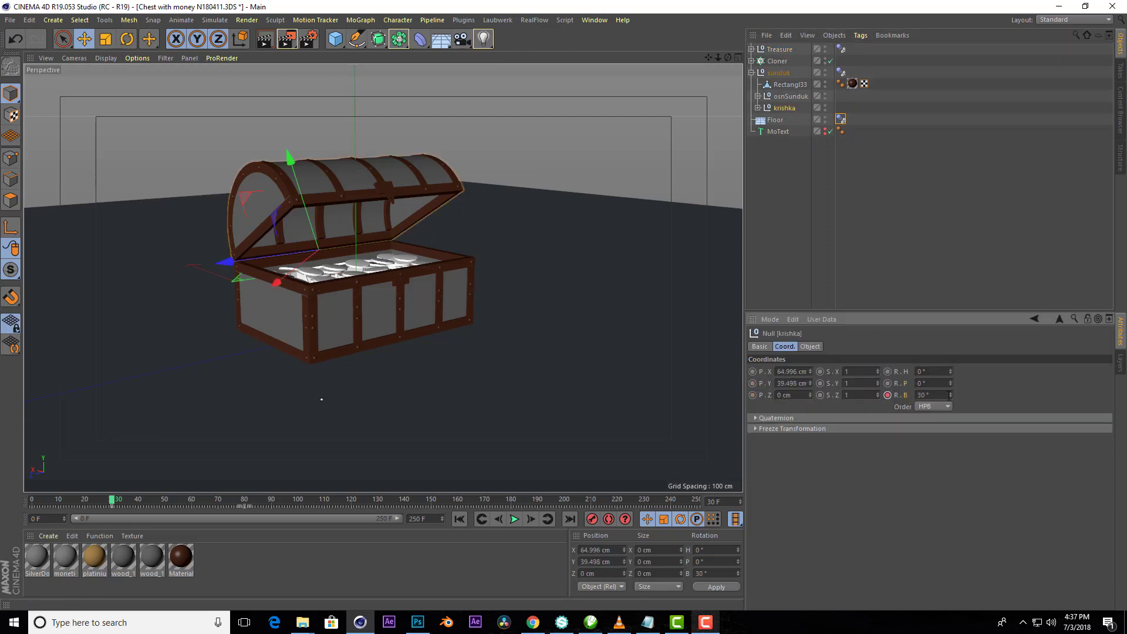
click(460, 520)
key(Return)
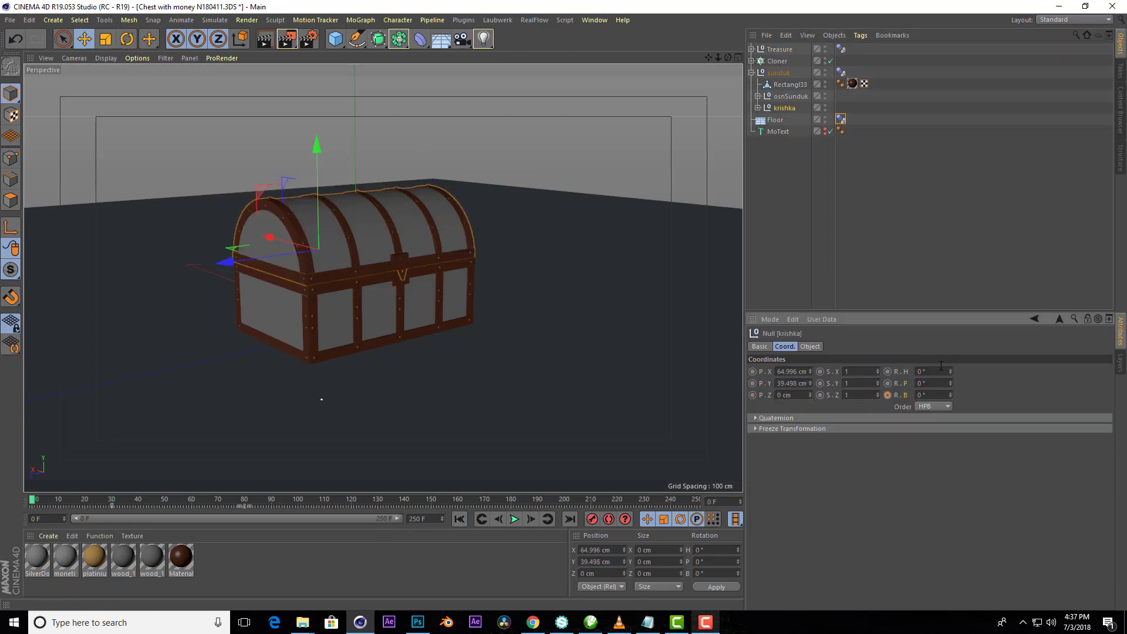
- Play to frame 95 to check the lid, then select all eight TREASURE letters
click(514, 519)
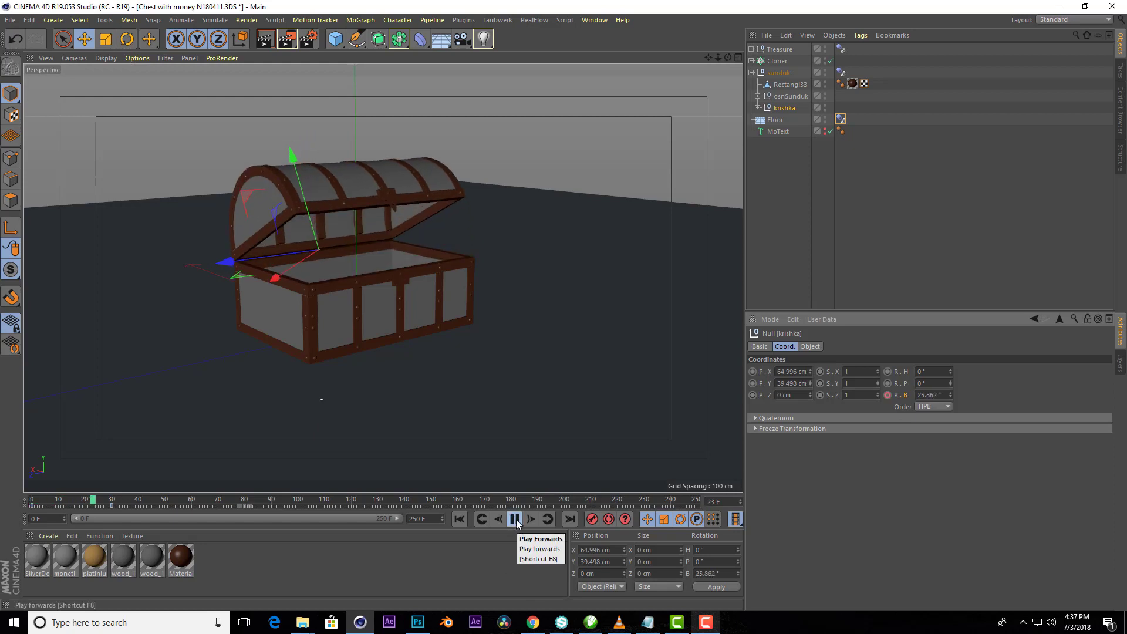
click(515, 520)
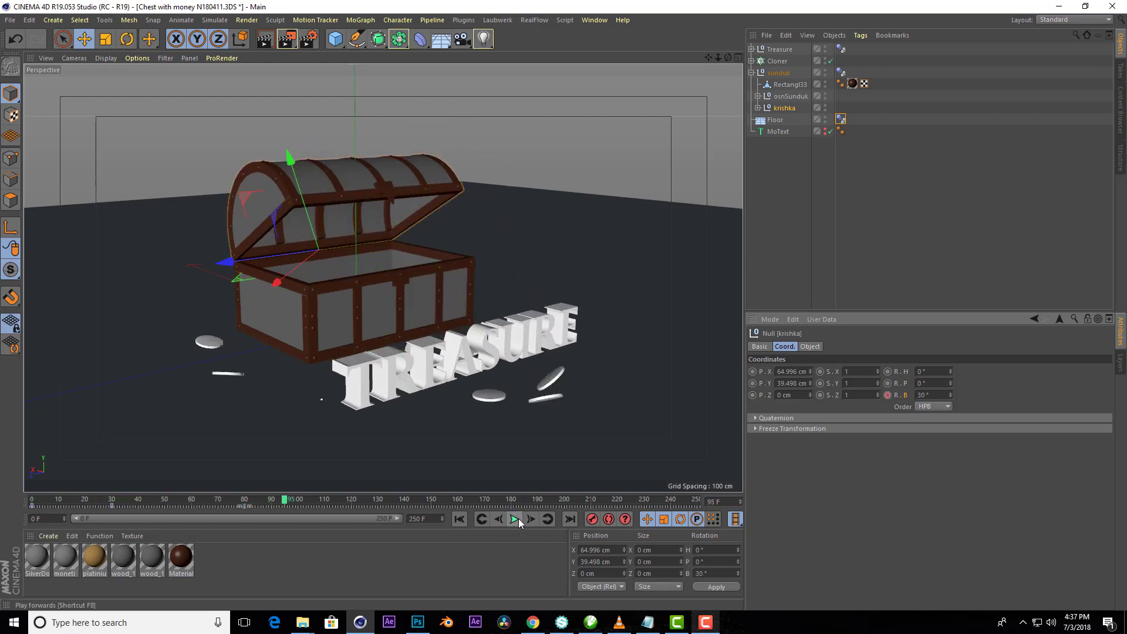
alt+drag(167, 474, 720, 194)
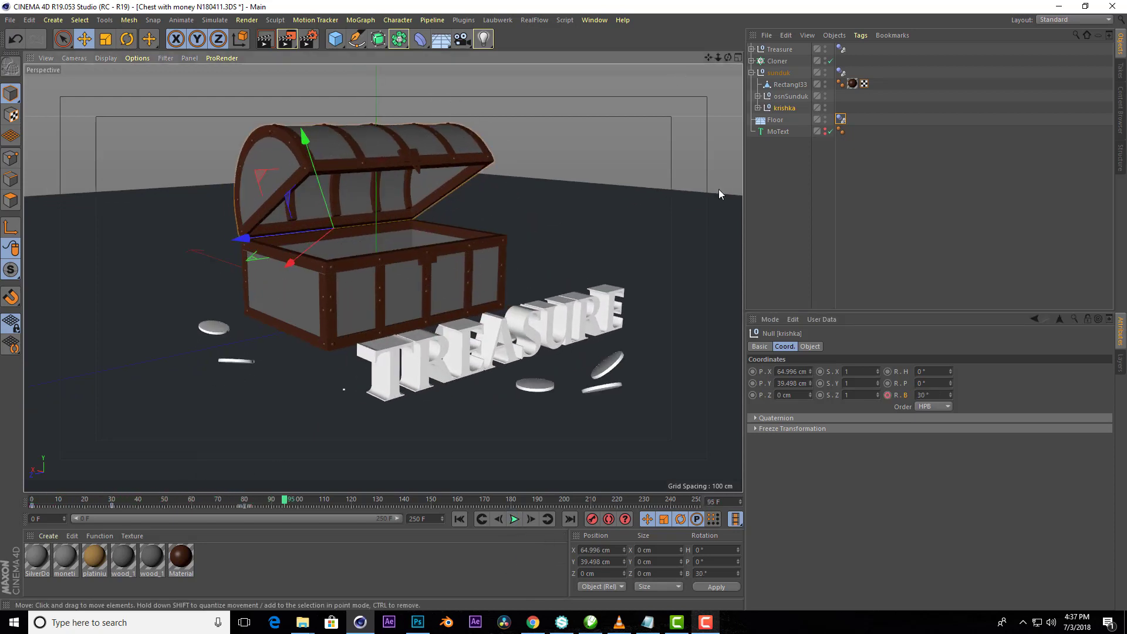
click(751, 49)
shift+click(775, 143)
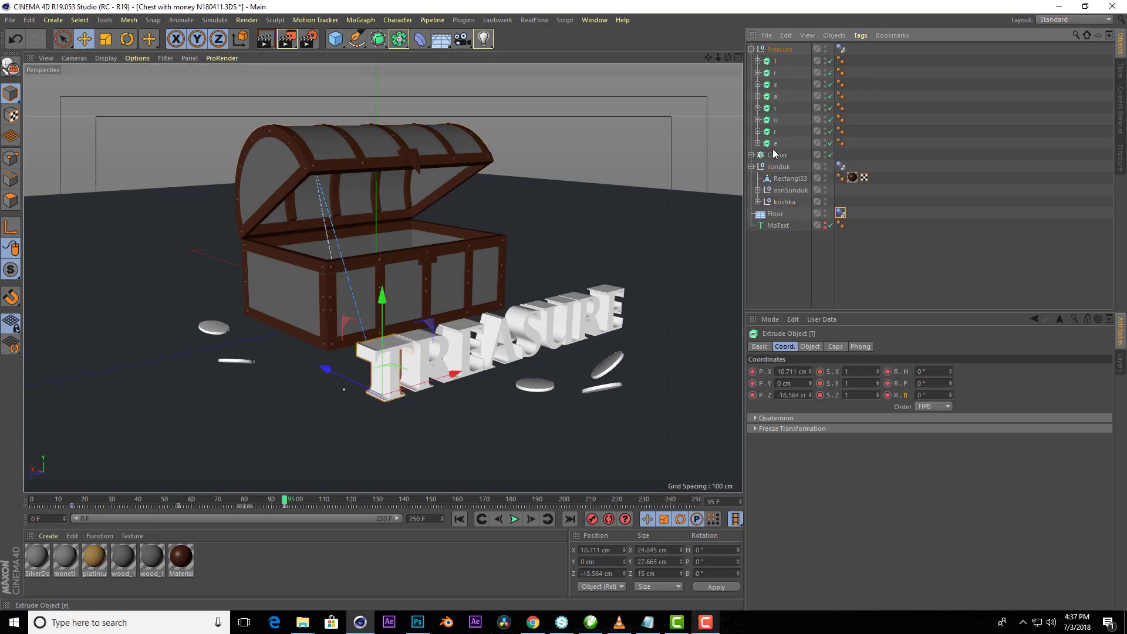
- At frame 55, lower the TREASURE letters into the chest and replay to check them
click(180, 502)
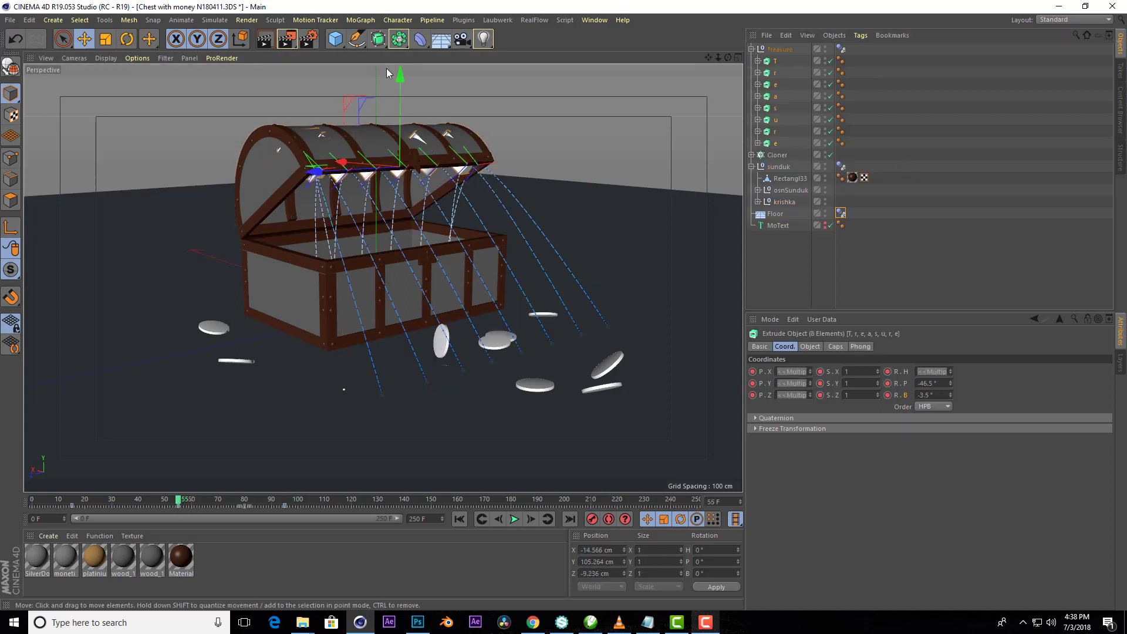
drag(399, 76, 413, 132)
drag(718, 56, 657, 70)
drag(381, 138, 385, 150)
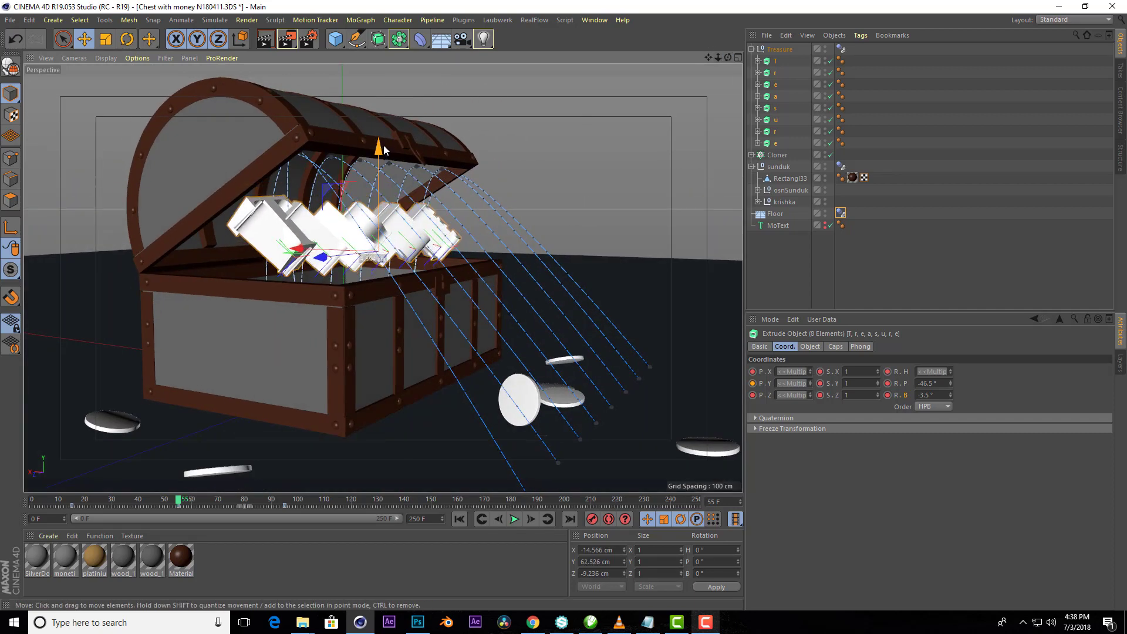
click(513, 518)
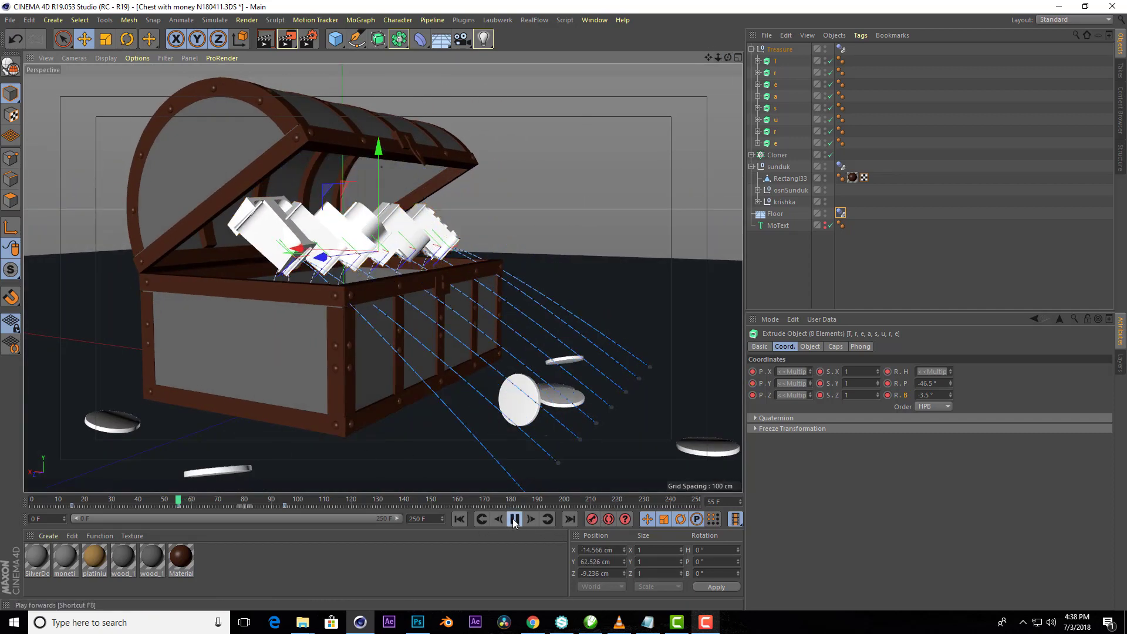
click(513, 519)
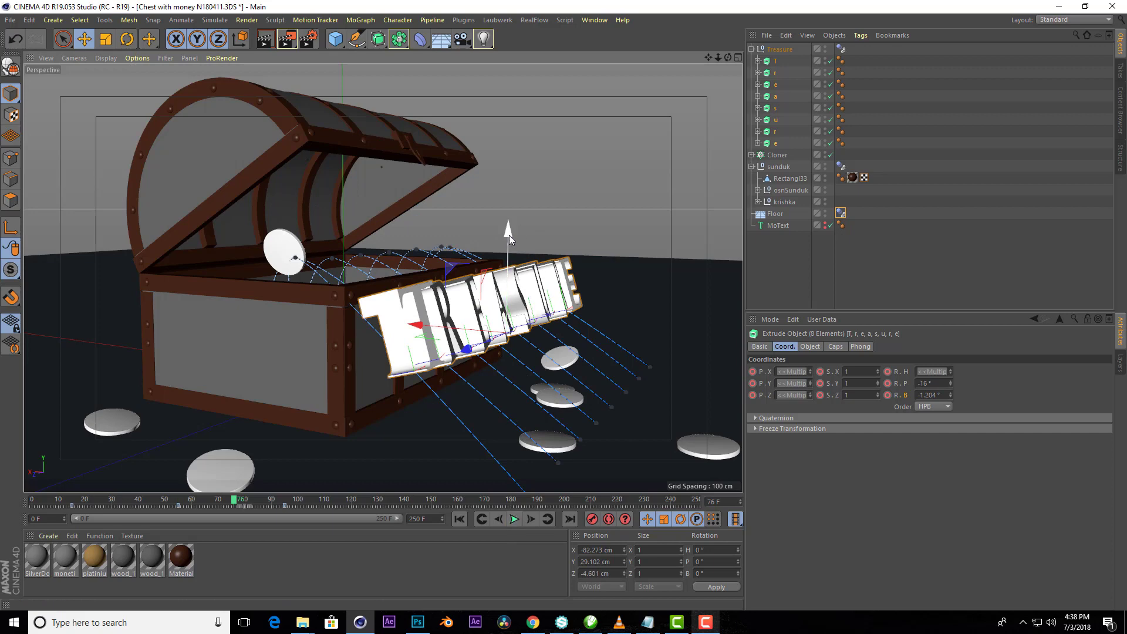
click(515, 521)
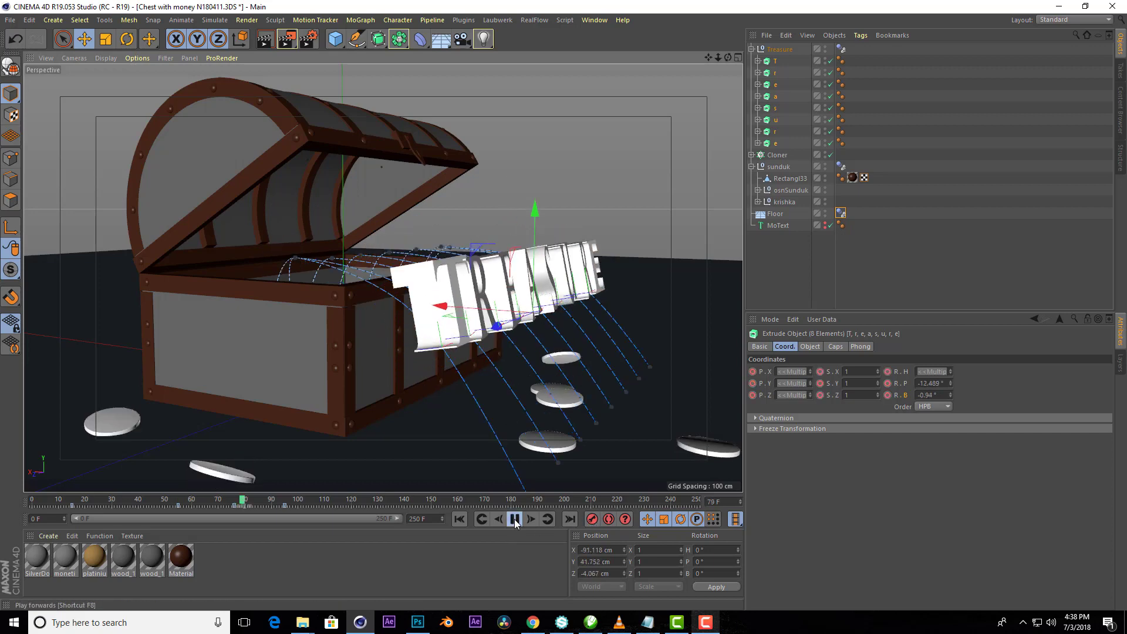
click(459, 519)
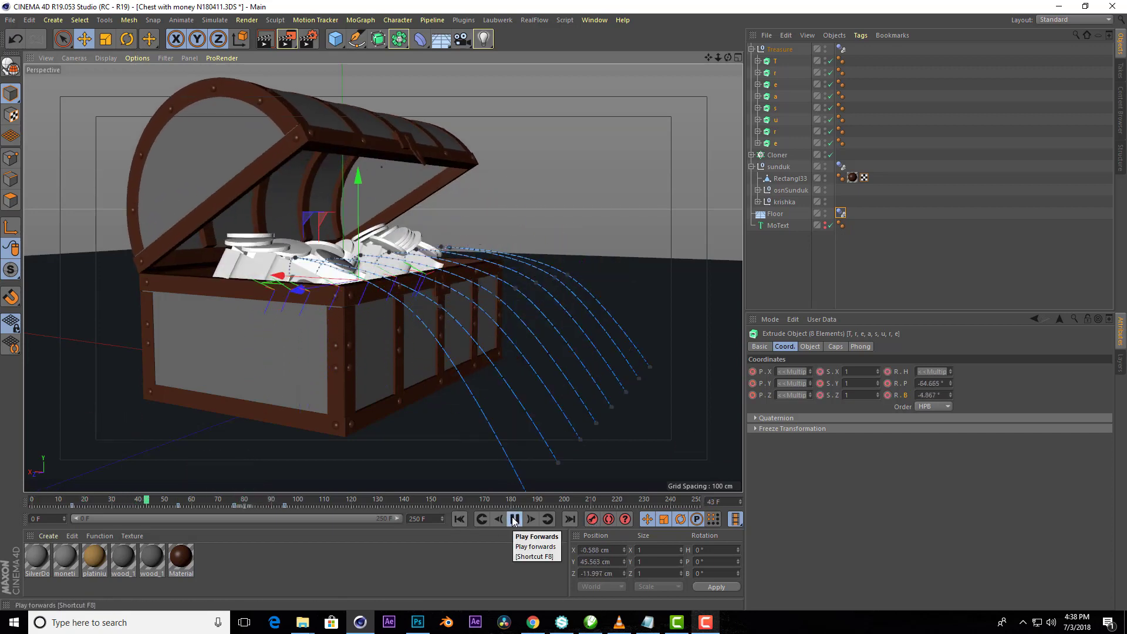
click(514, 519)
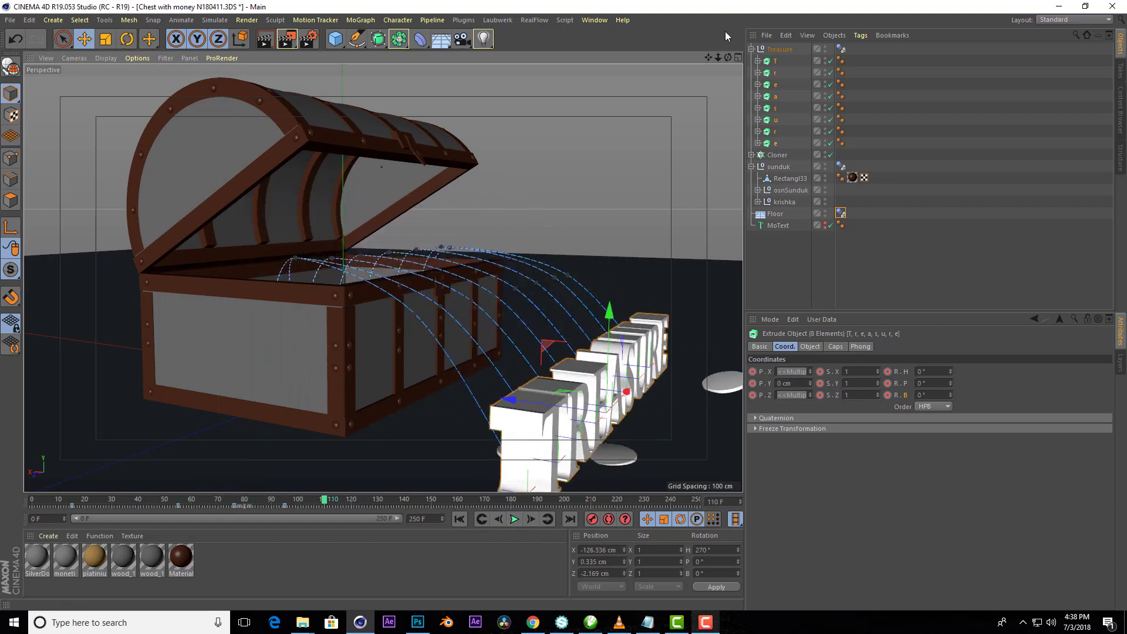
- Raise the TREASURE text about 4 cm along Y at frame 76 and preview the animation
drag(728, 57, 382, 277)
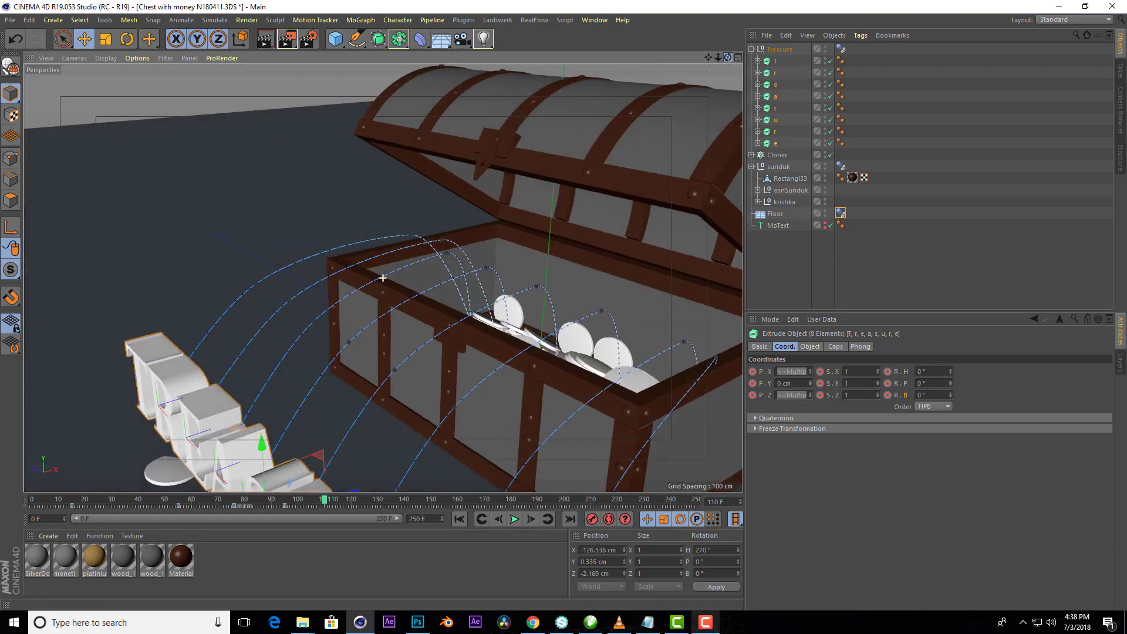
click(459, 519)
click(514, 519)
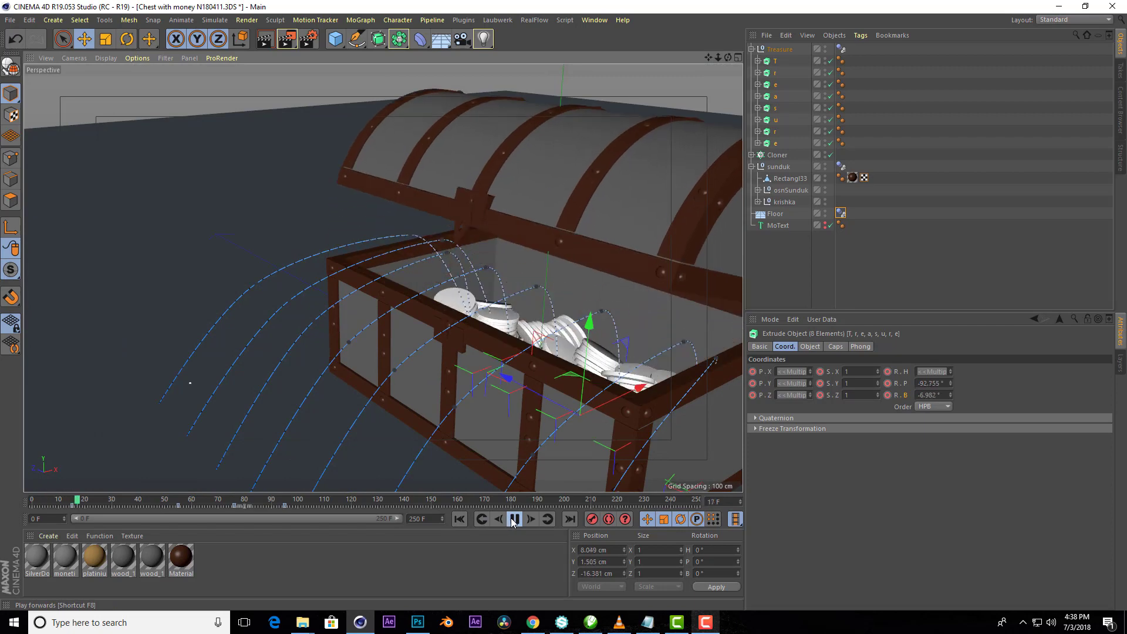
click(513, 519)
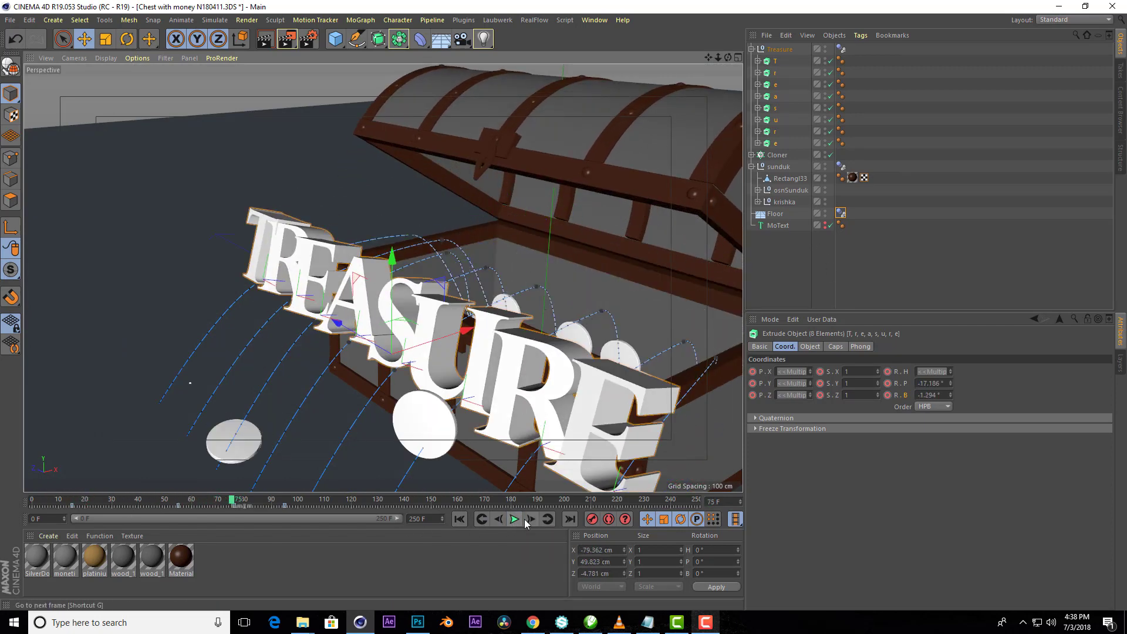
click(526, 524)
drag(386, 275, 386, 256)
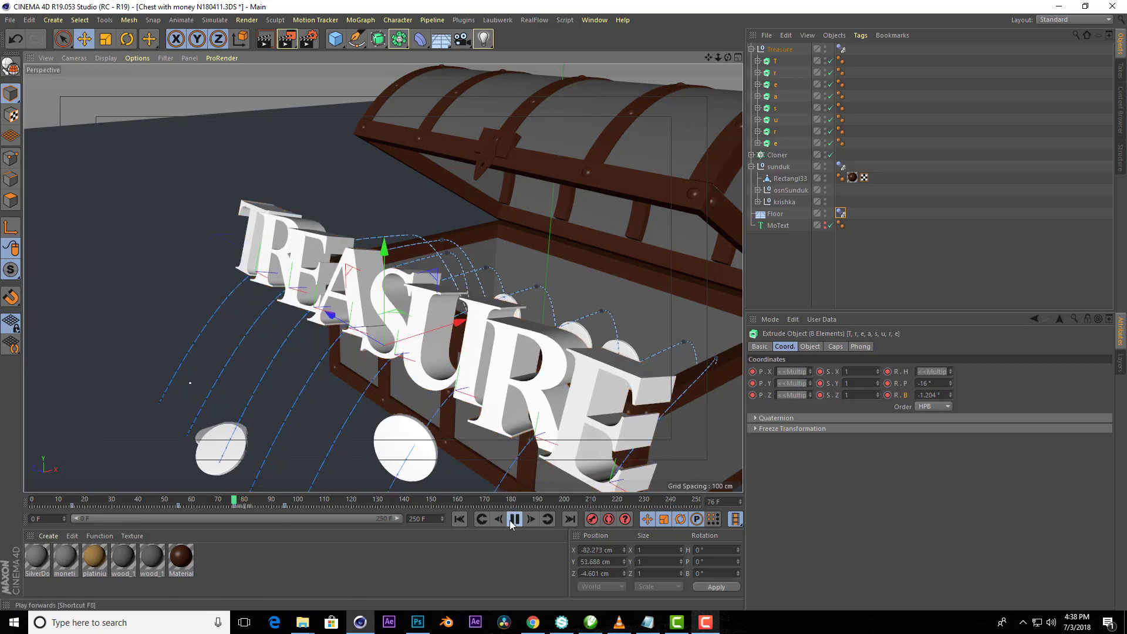
click(514, 520)
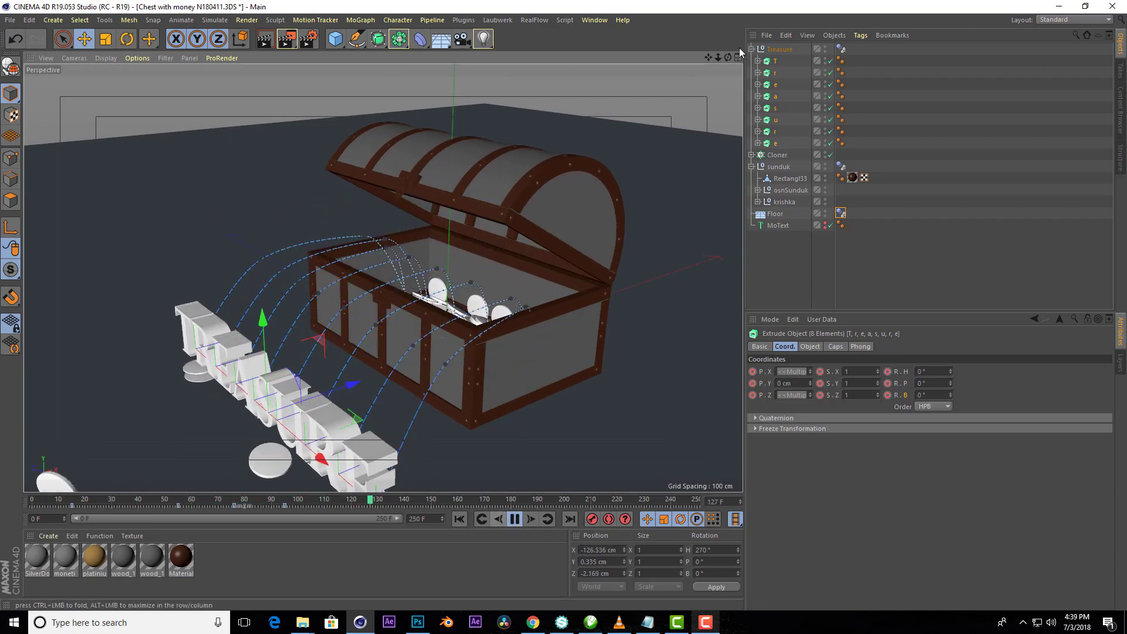
- Watch the playback from the chest front, then select the Cloner object
drag(728, 57, 222, 303)
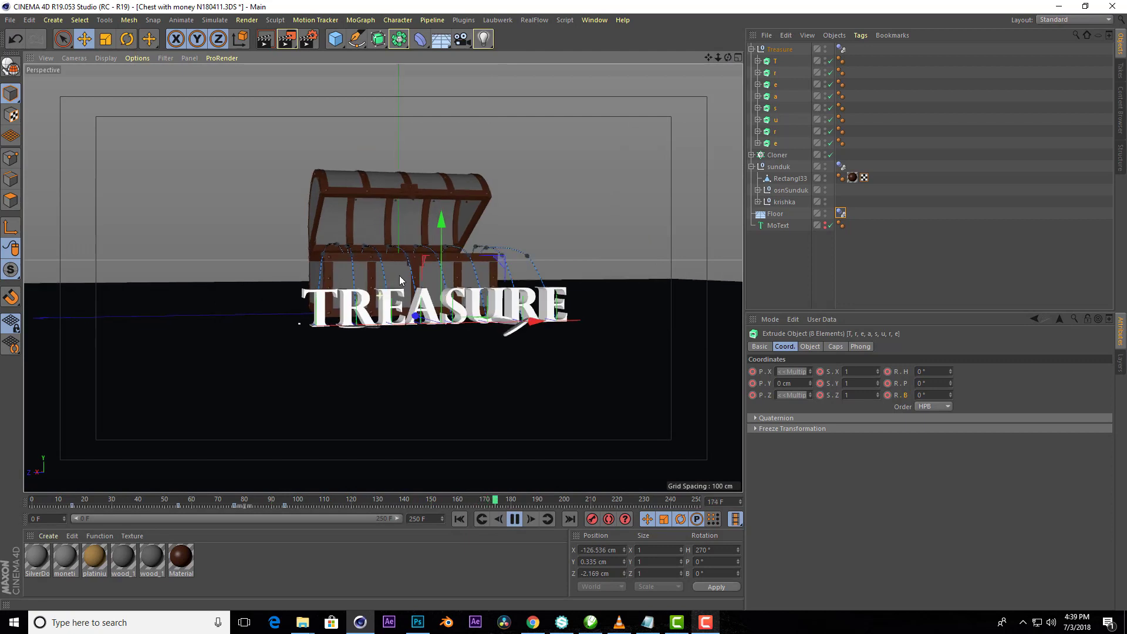
scroll(222, 303, up, 5)
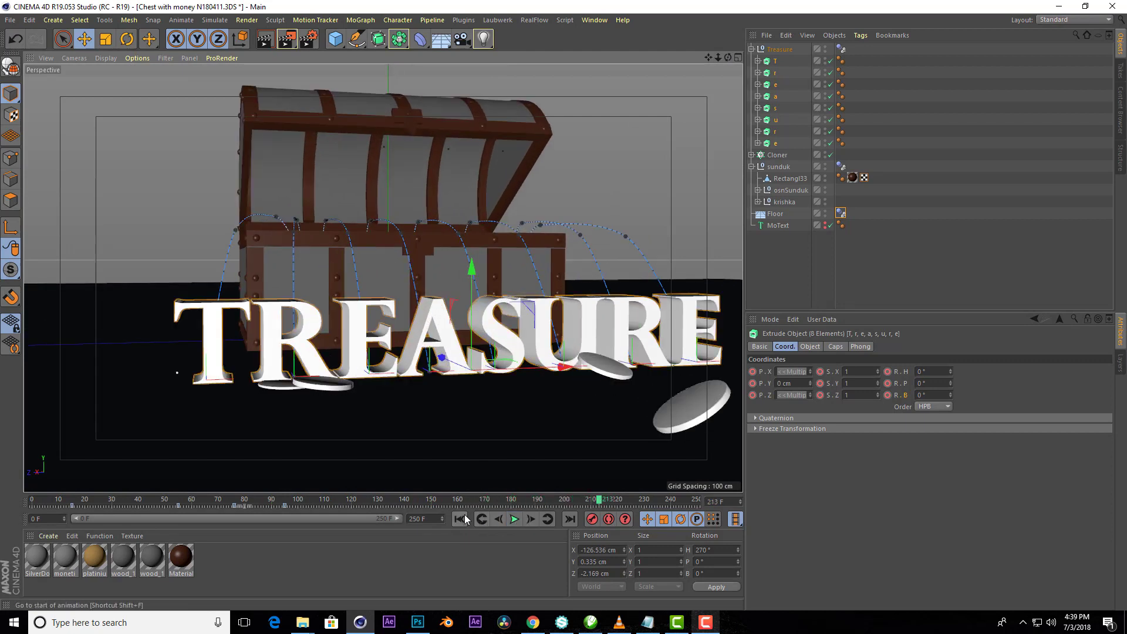
click(514, 519)
click(777, 155)
- Show the Cloner's grid array settings, replay the animation, and return to frame 0
click(833, 347)
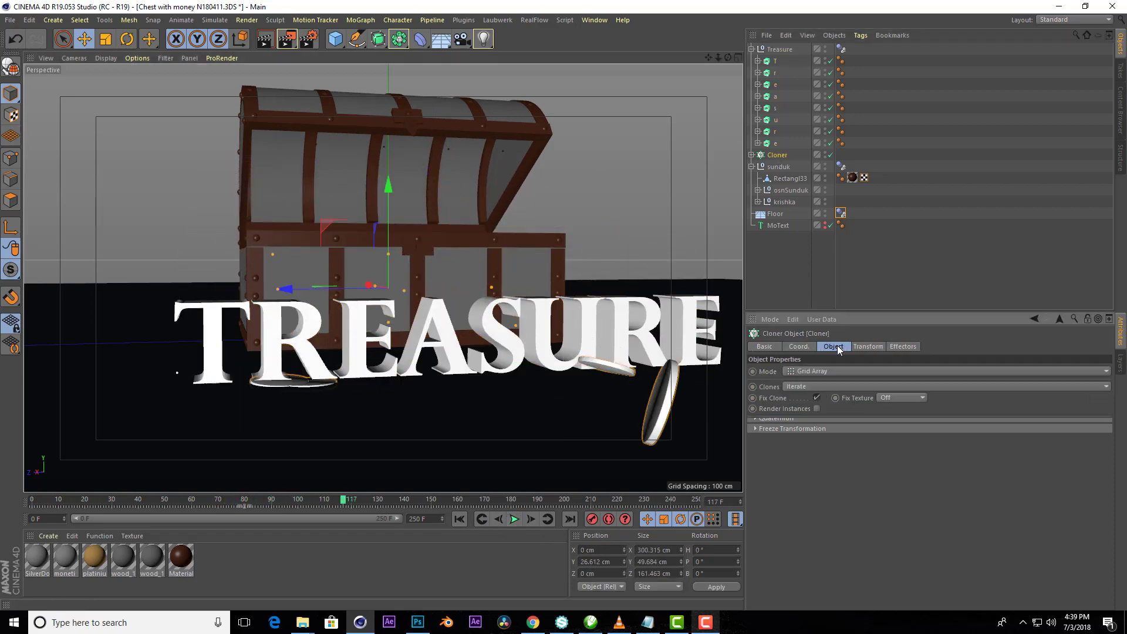
click(459, 519)
click(513, 518)
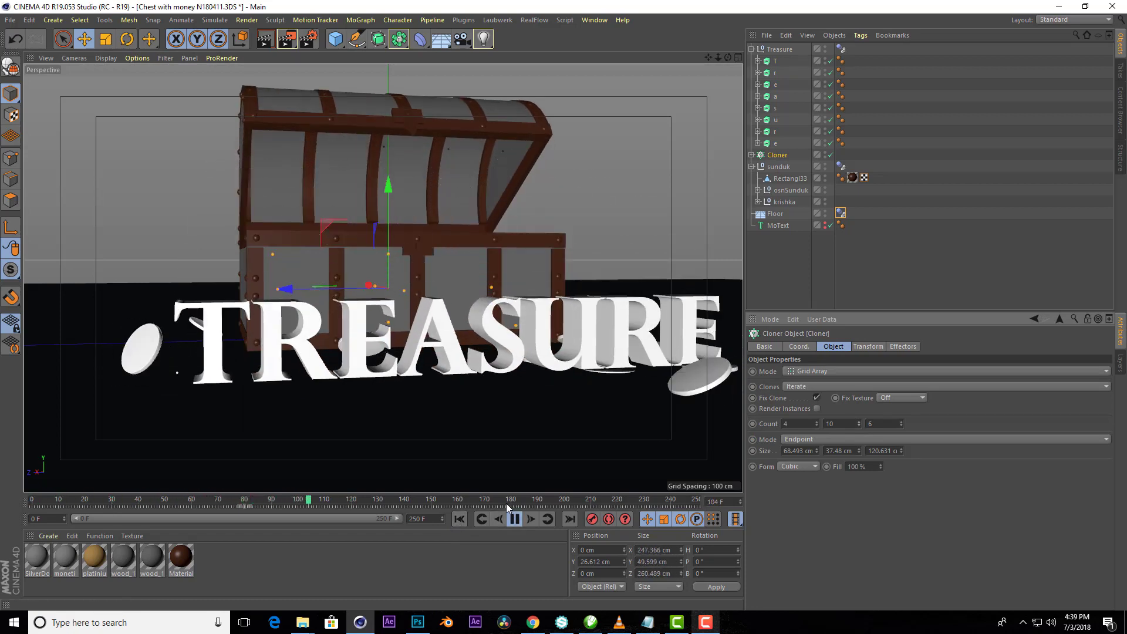
click(514, 518)
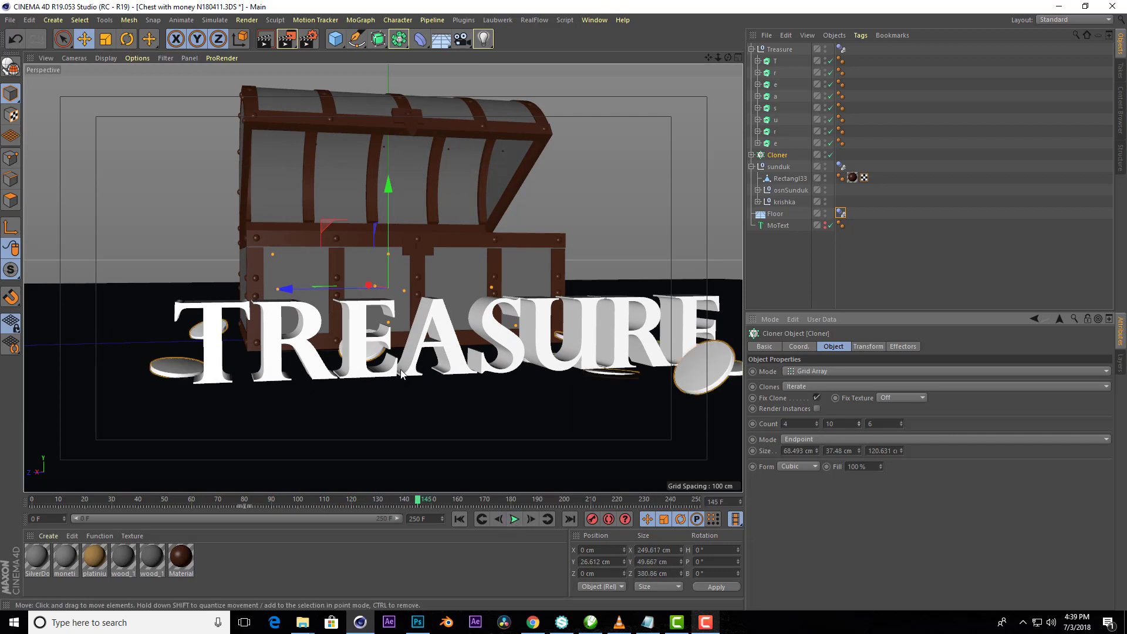
click(459, 518)
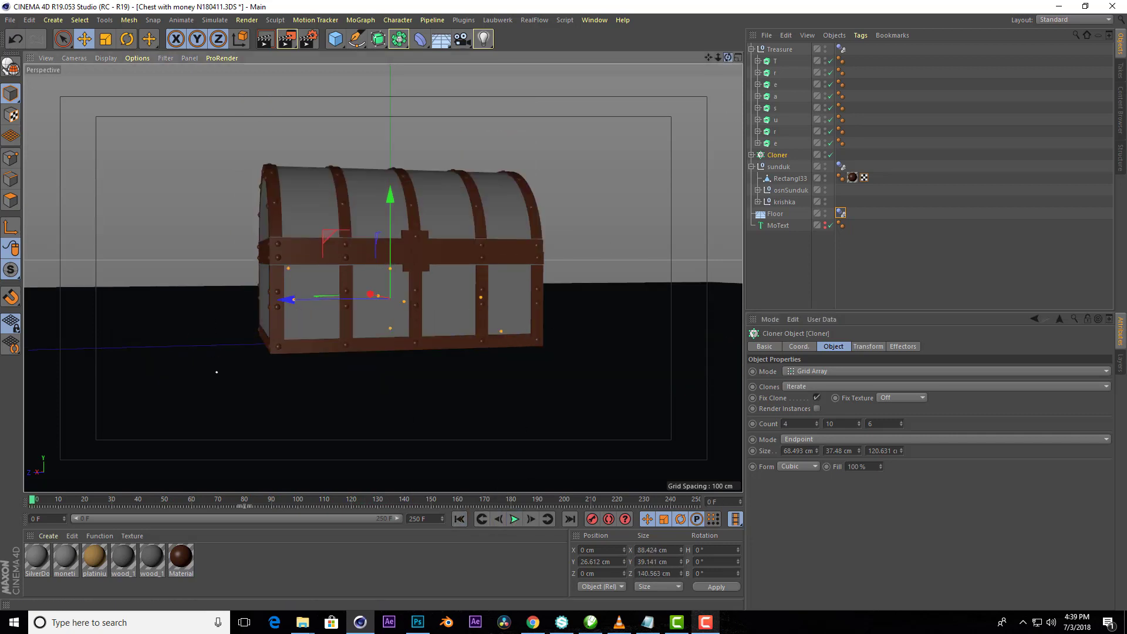
- View the chest from above and open the brown Material in the Material Editor
drag(728, 57, 309, 289)
scroll(310, 288, up, 2)
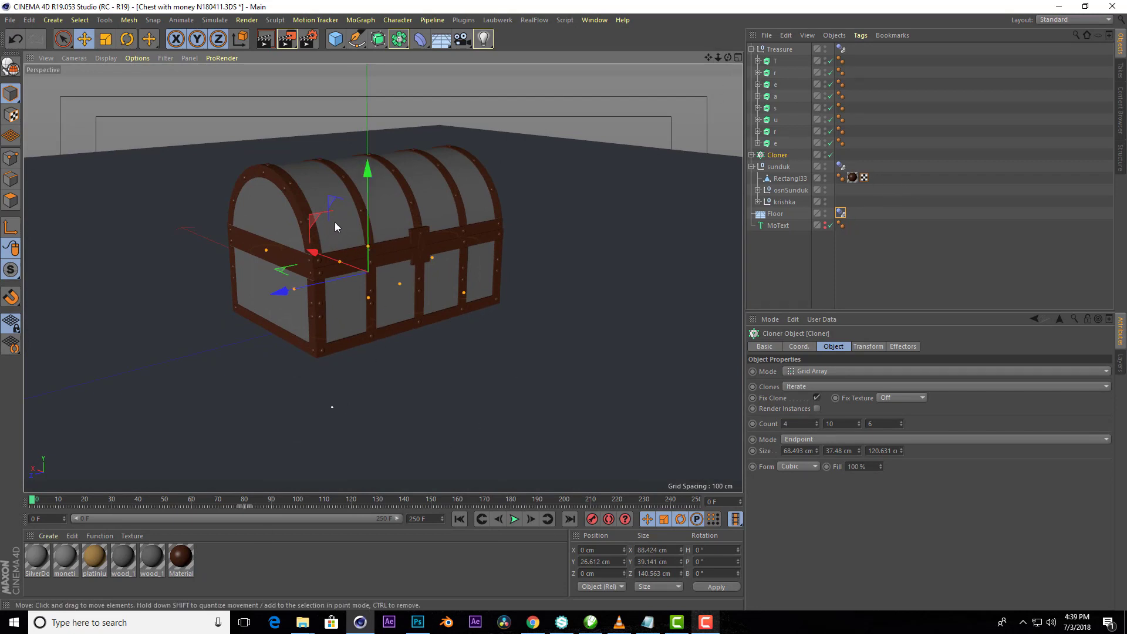
double_click(180, 557)
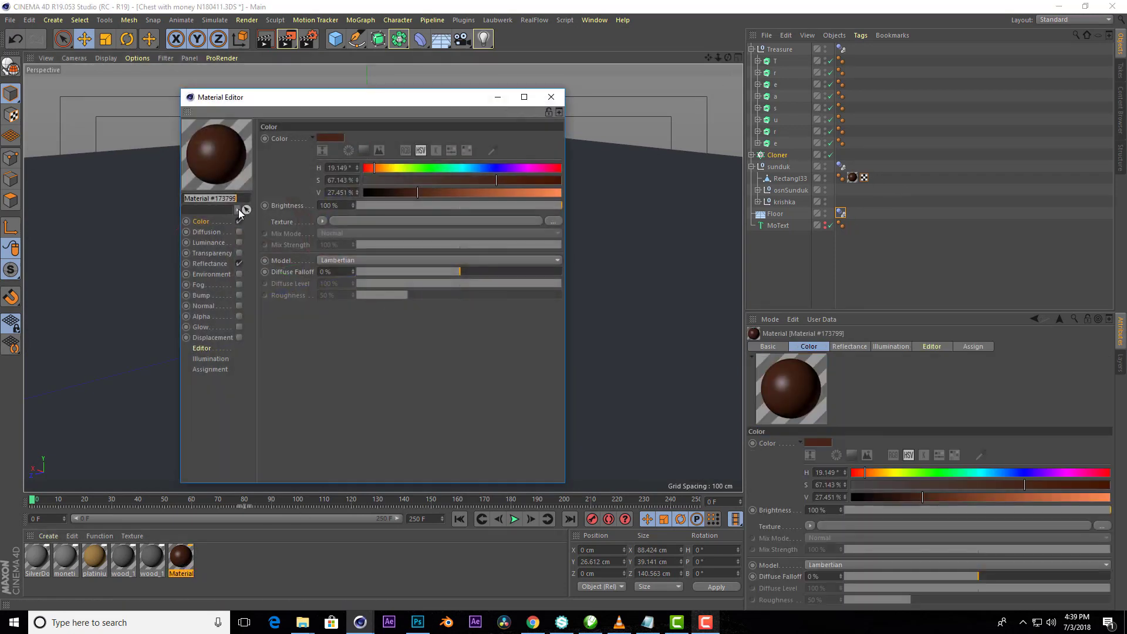
- Load the wood image as the brown Material's colour texture, copying it into the project
click(216, 221)
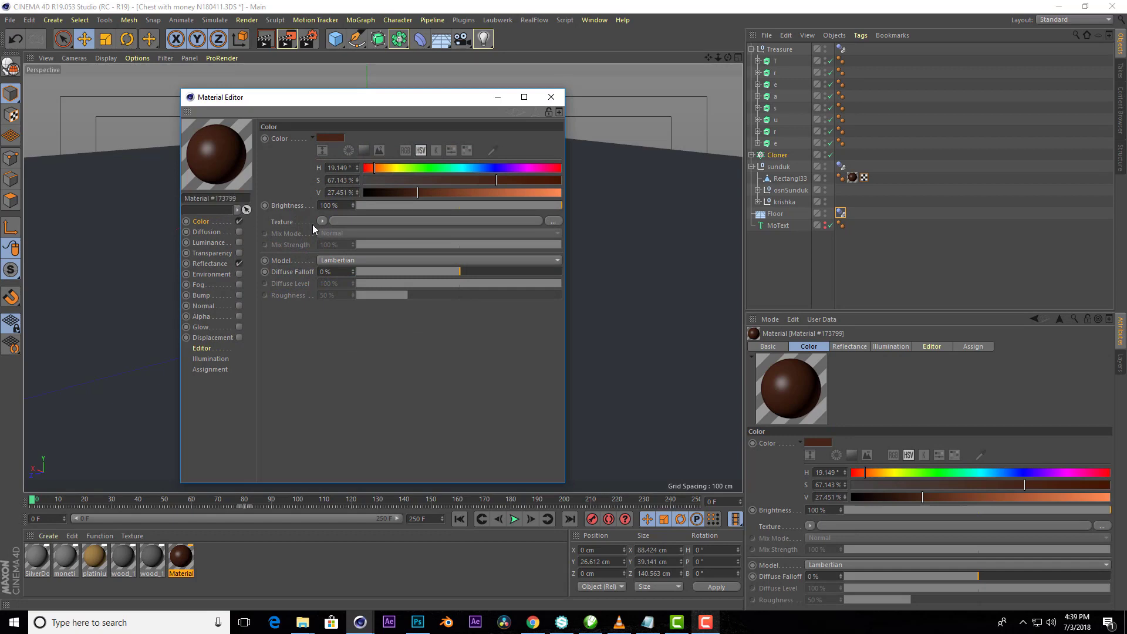
click(553, 220)
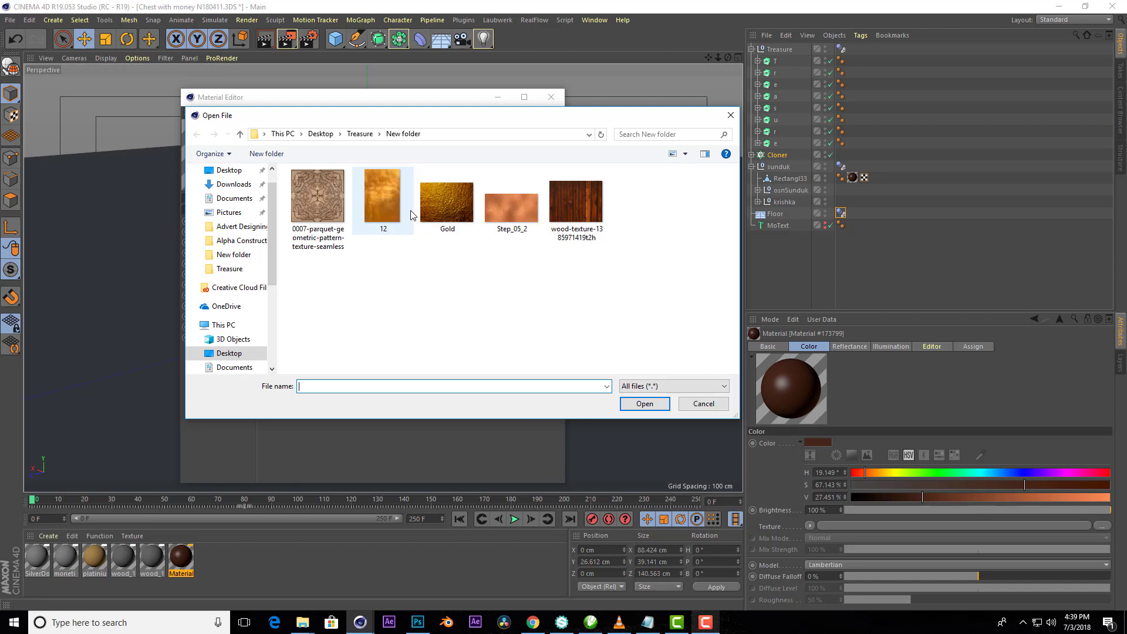
click(445, 197)
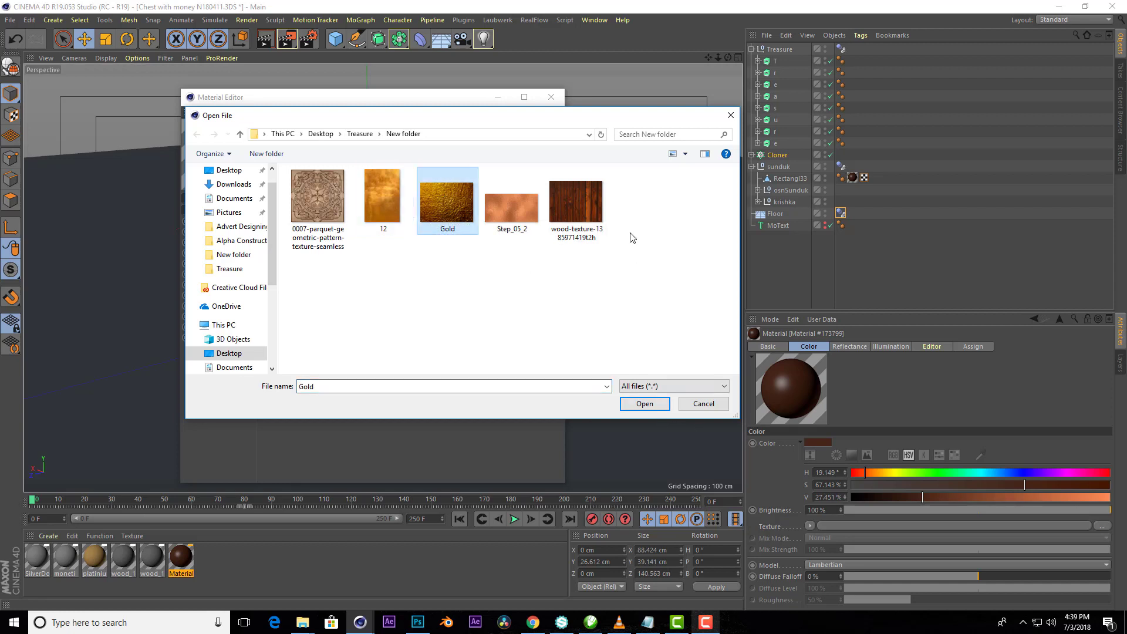
click(581, 212)
click(641, 405)
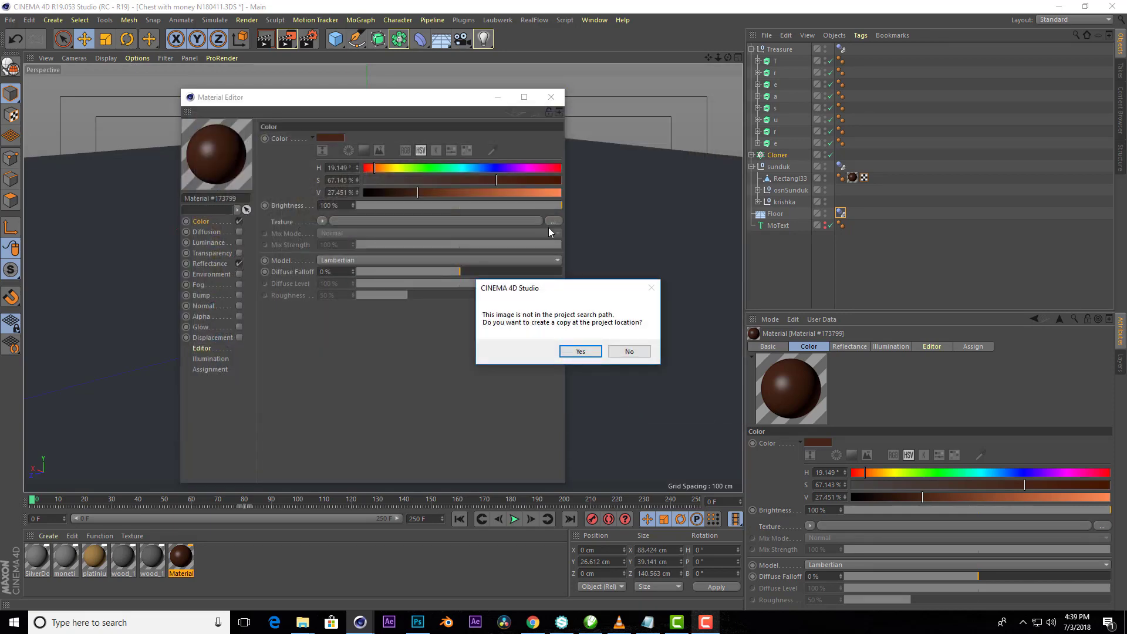
click(581, 353)
mouse_move(362, 96)
mouse_down()
mouse_move(871, 177)
mouse_move(690, 161)
mouse_up()
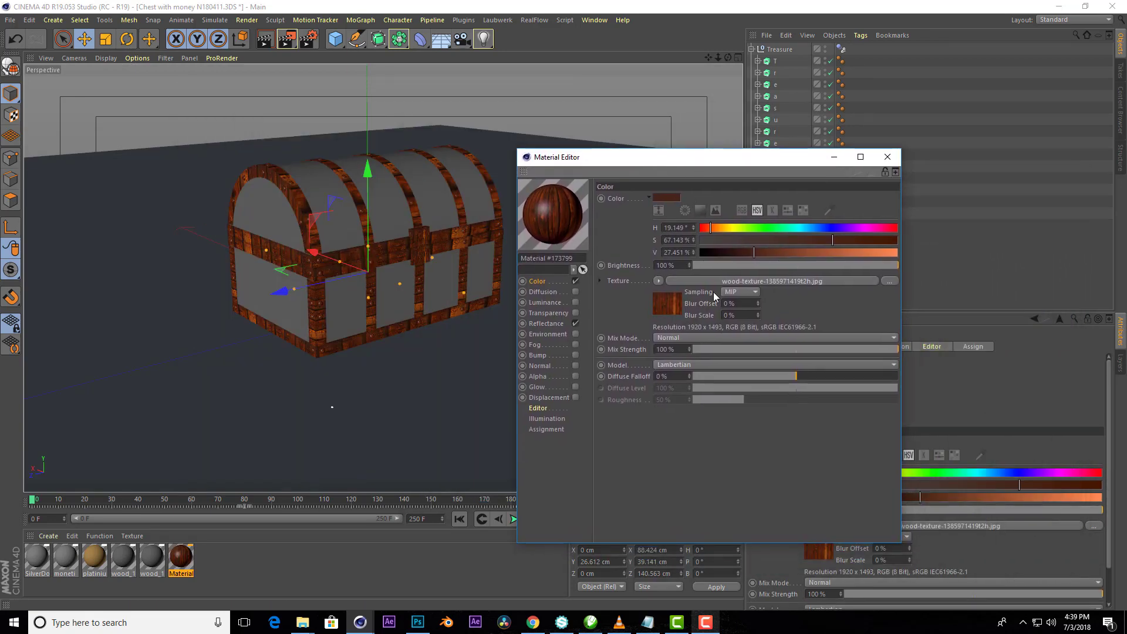
- Replace the colour texture with Step_05_2.jpg, copying it into the project
click(888, 281)
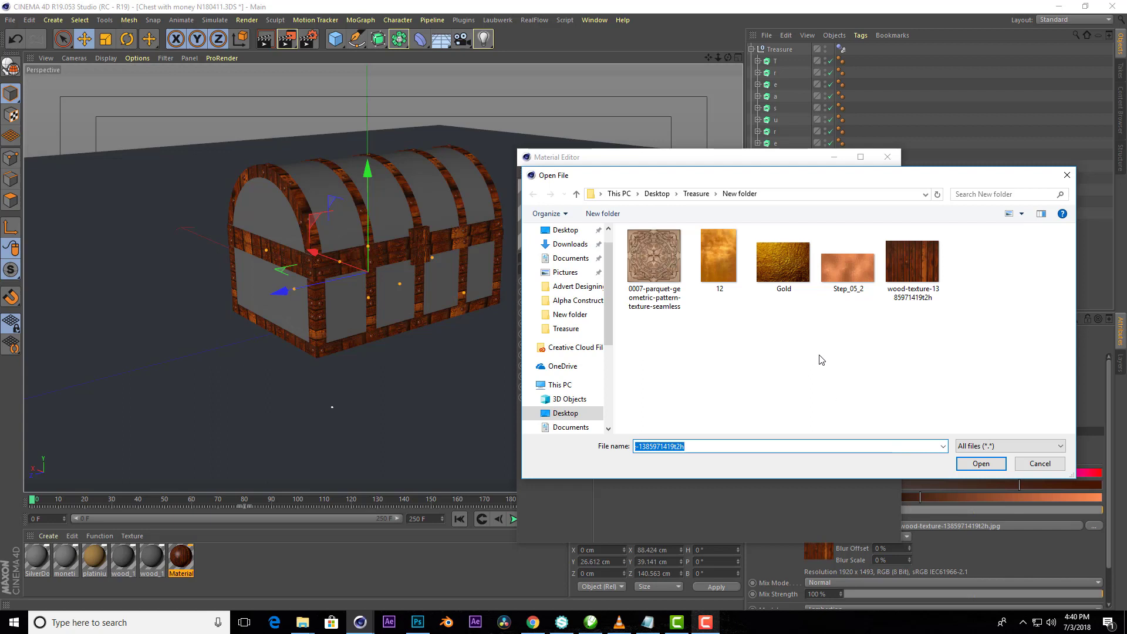
click(785, 270)
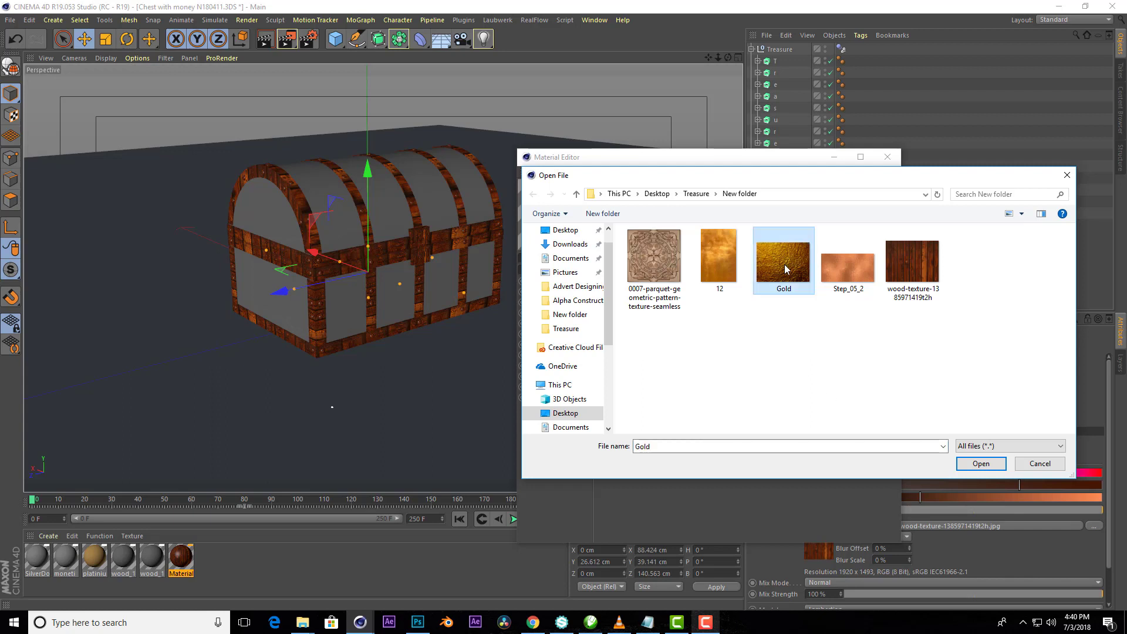
click(842, 273)
click(981, 464)
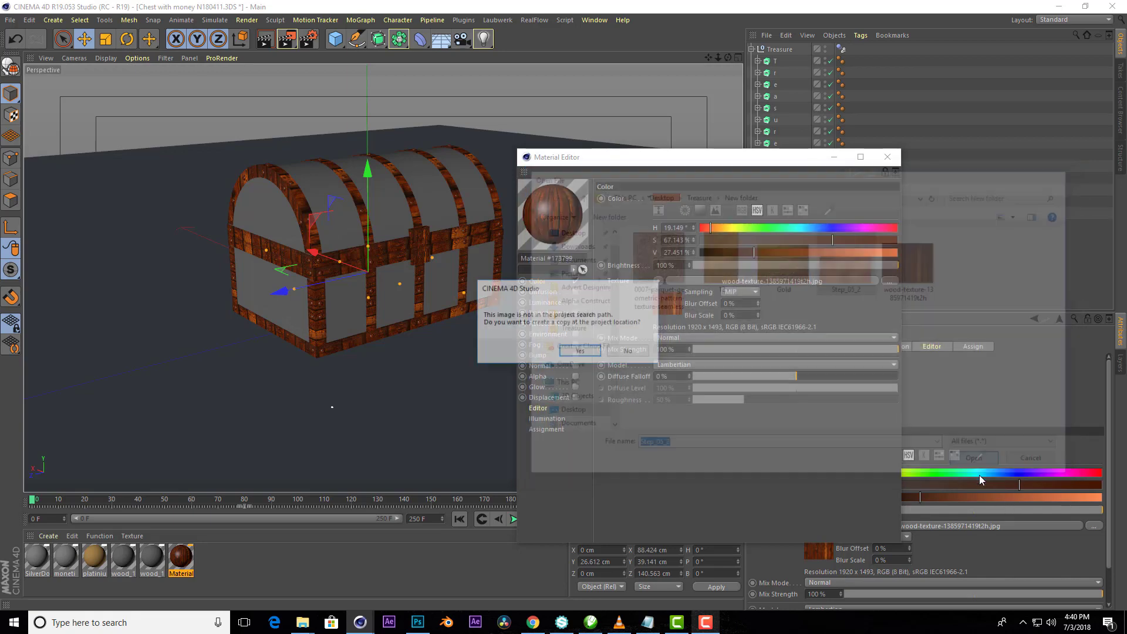
click(587, 352)
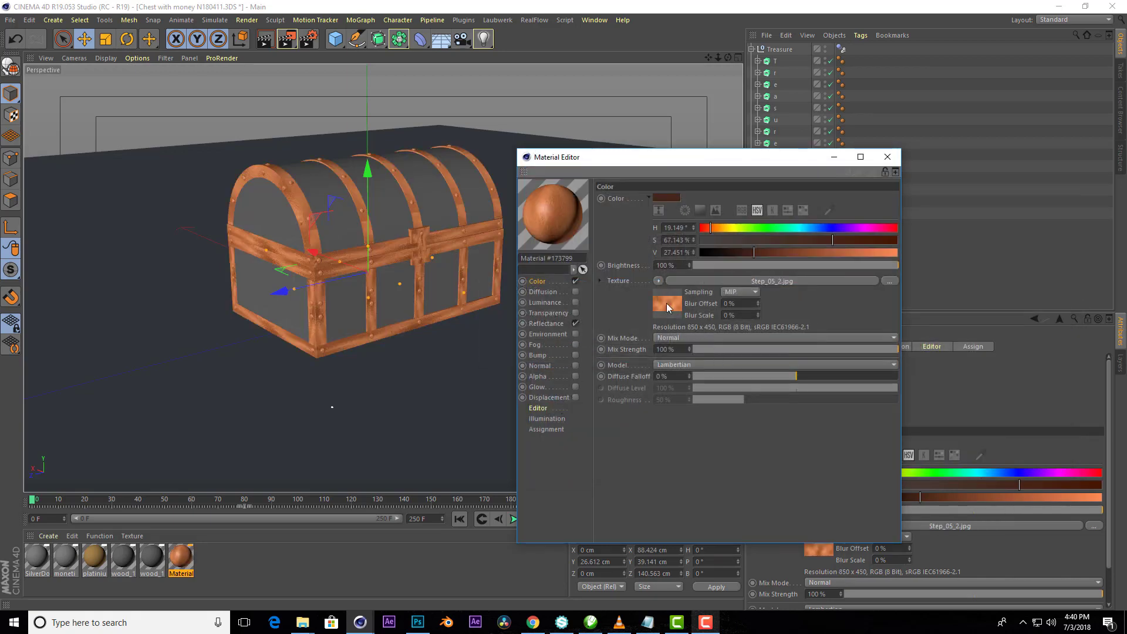
- Add a Reflection (Legacy) reflectance layer textured with Step_05_2.jpg
click(547, 323)
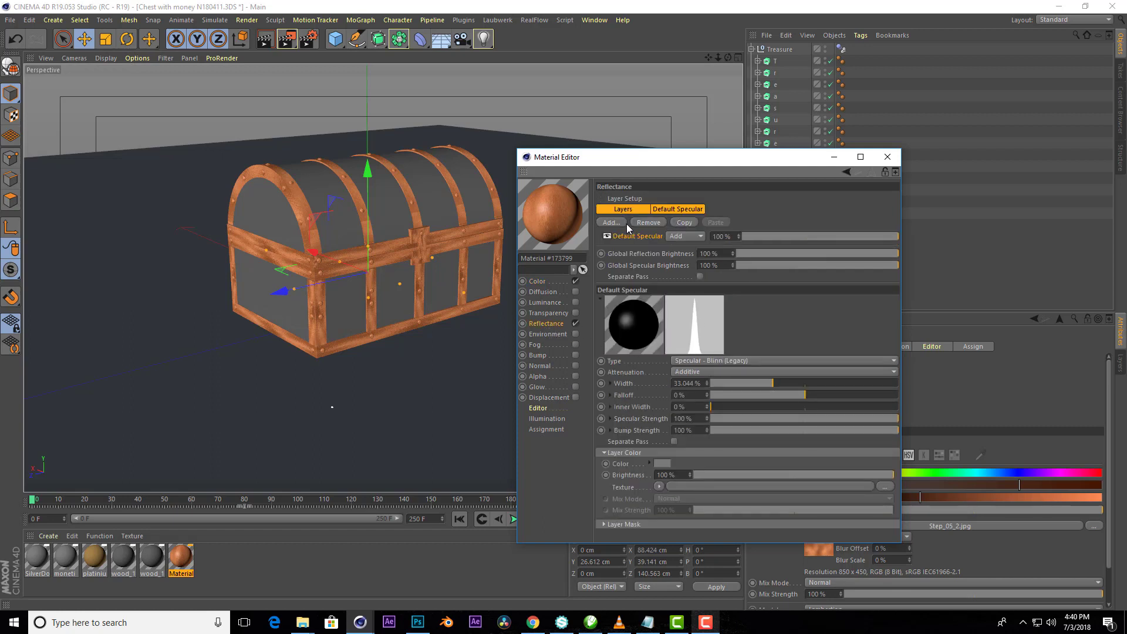
click(675, 209)
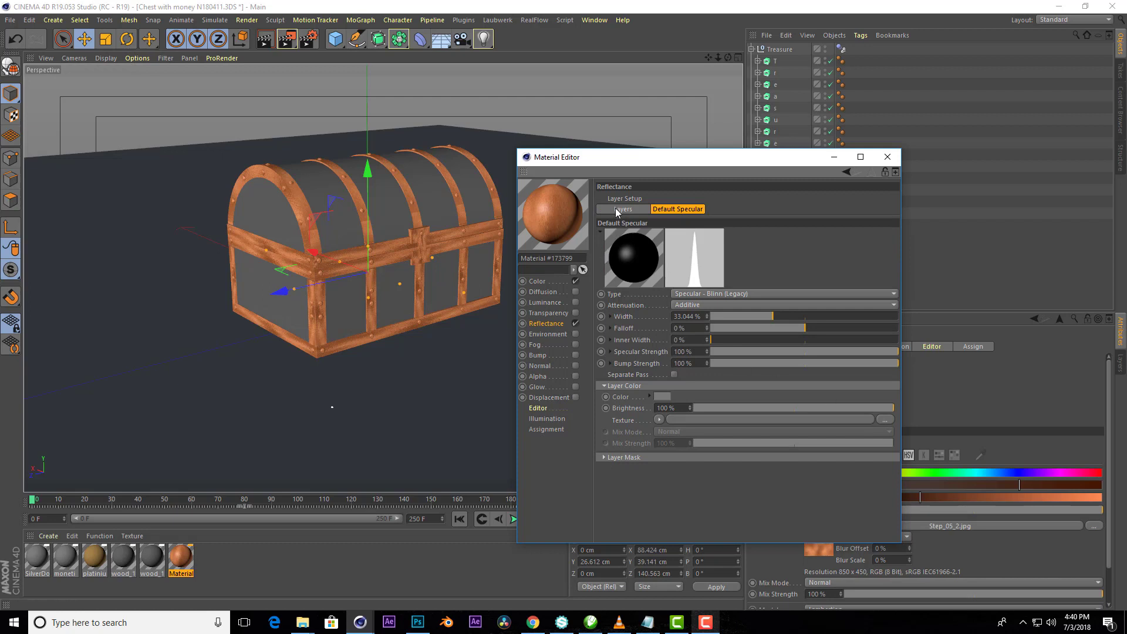
click(617, 210)
click(613, 223)
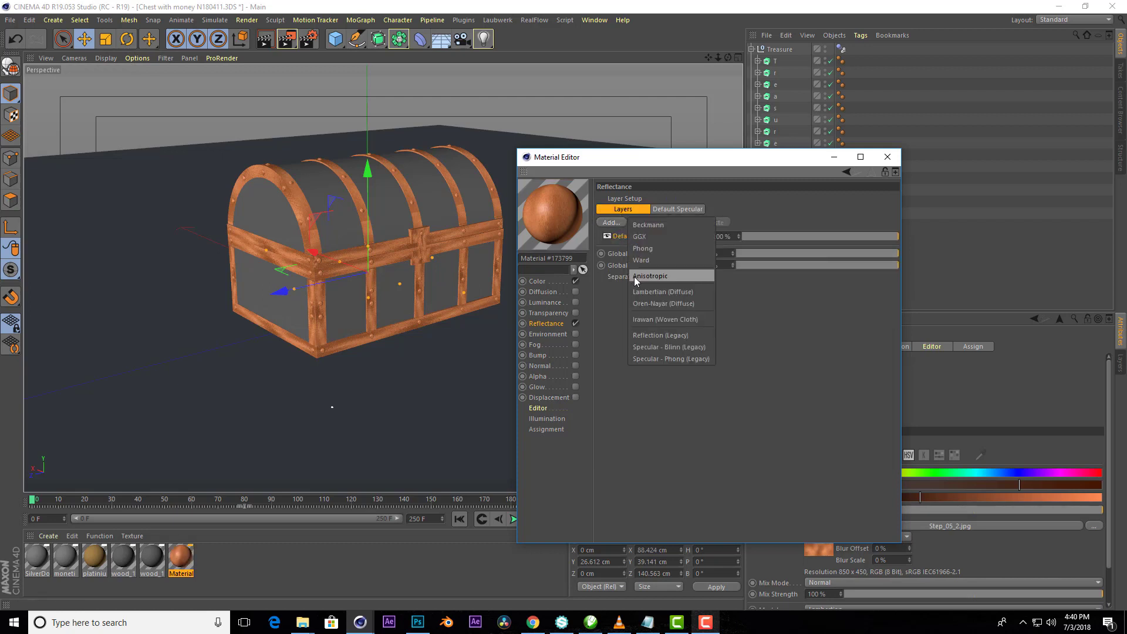
click(662, 336)
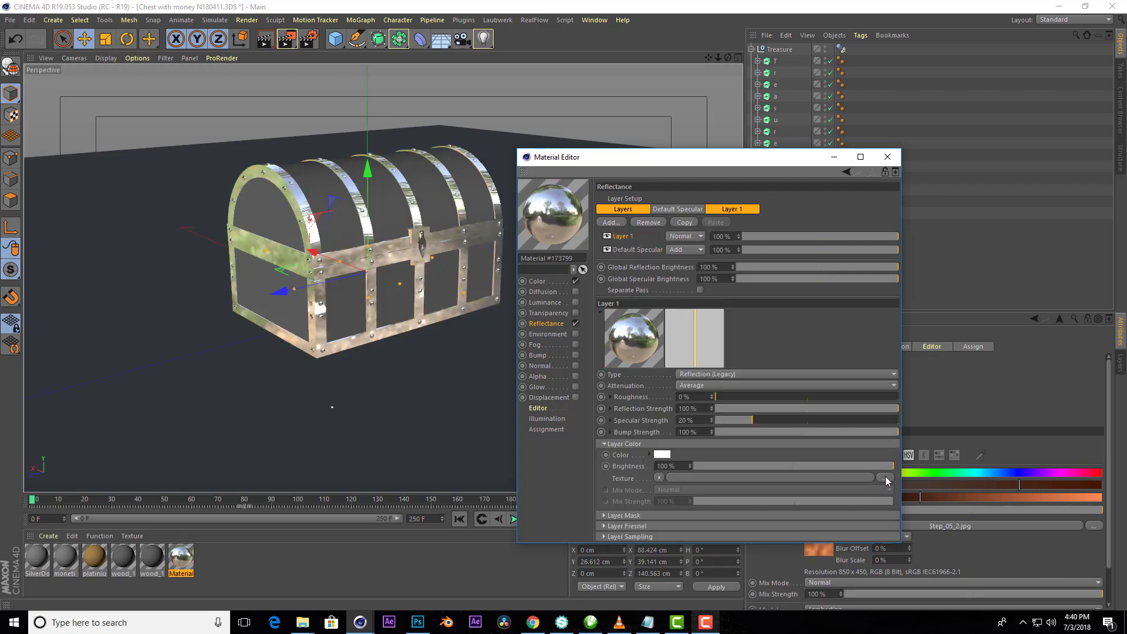
click(885, 478)
click(848, 261)
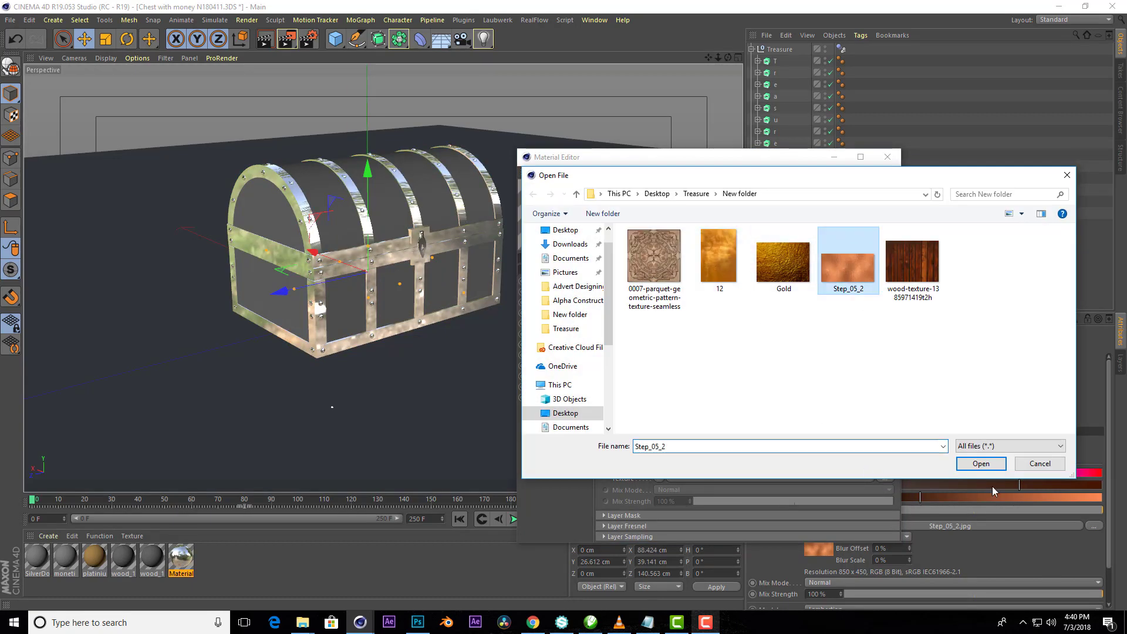
click(981, 464)
click(588, 354)
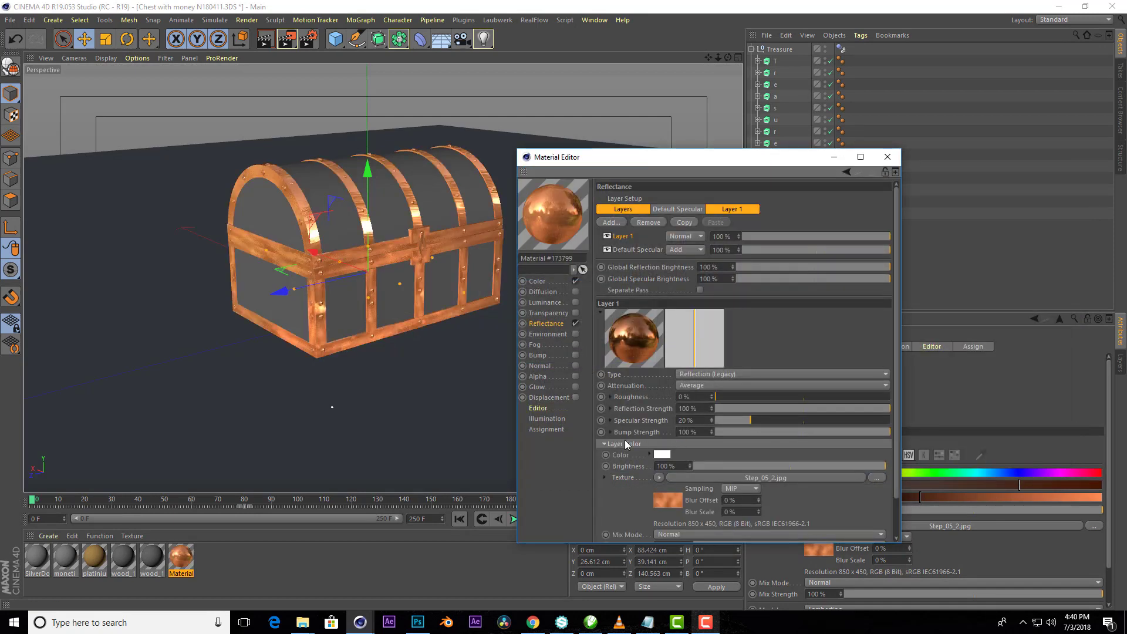
- Enable the Bump channel and load Step_05_2.jpg as its texture
click(576, 355)
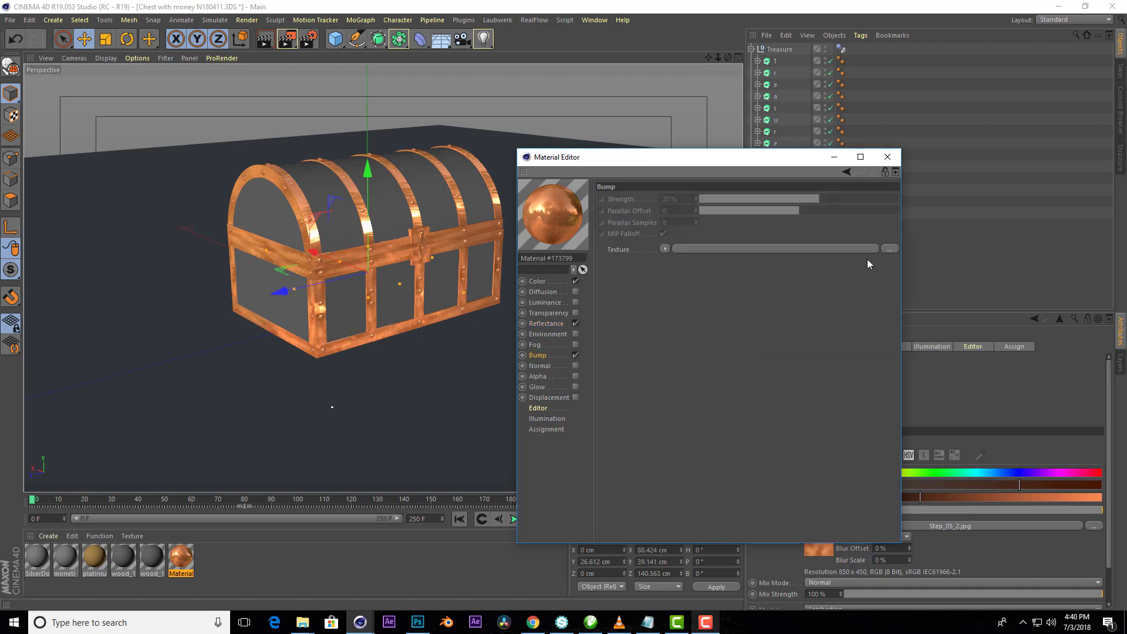
click(890, 249)
click(864, 289)
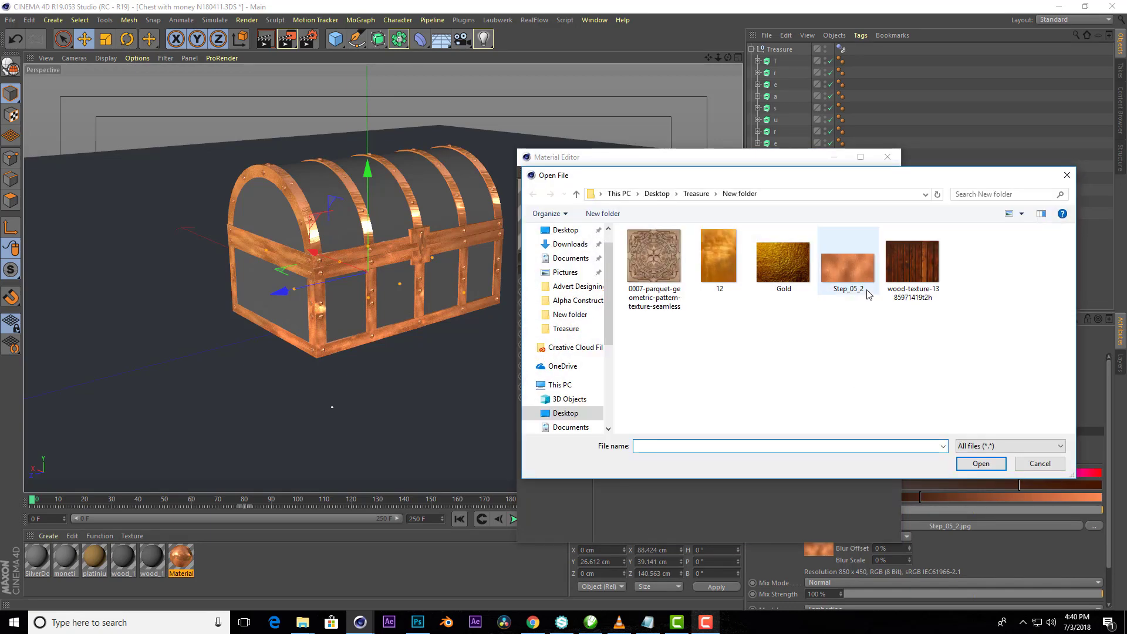
click(981, 464)
click(587, 354)
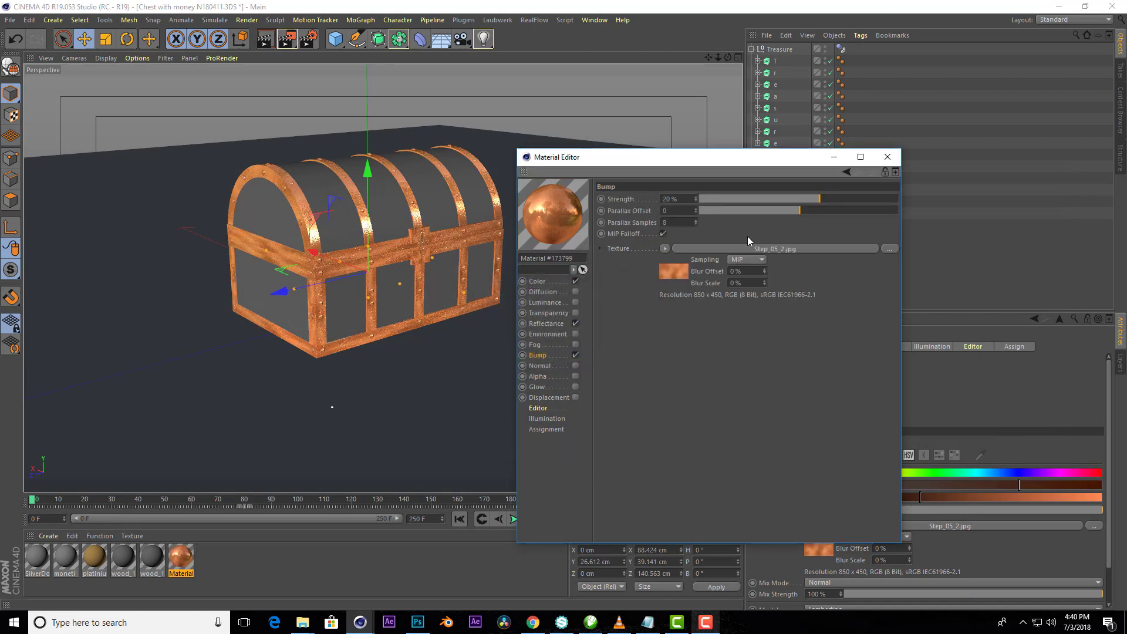
drag(681, 158, 874, 173)
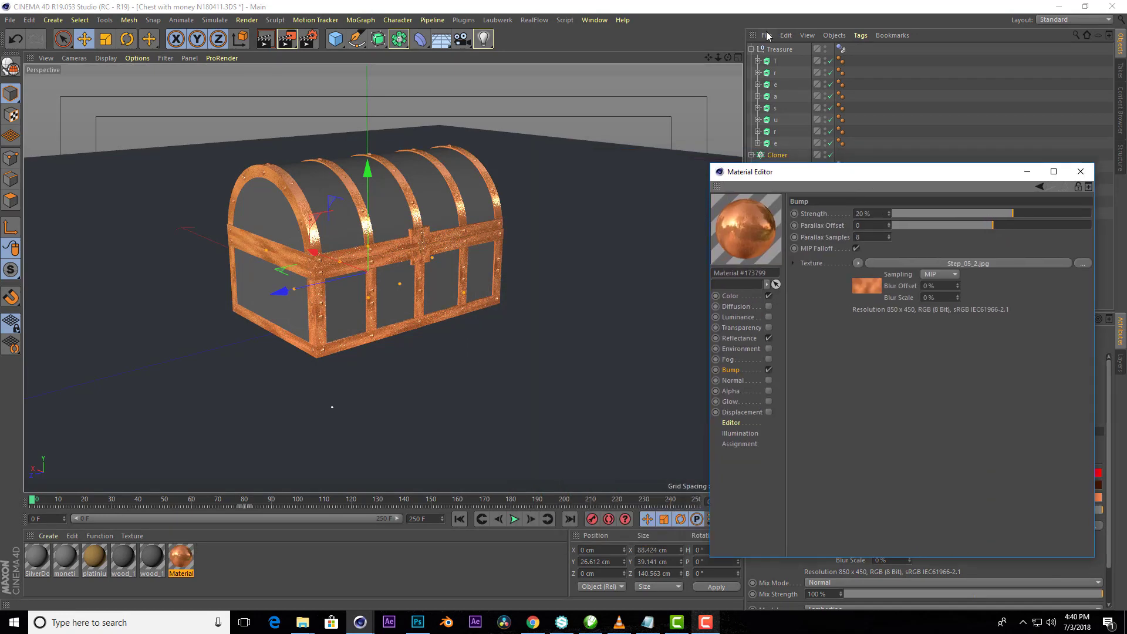
- Render a viewport preview of the chest and add a Sphere primitive
drag(727, 58, 698, 64)
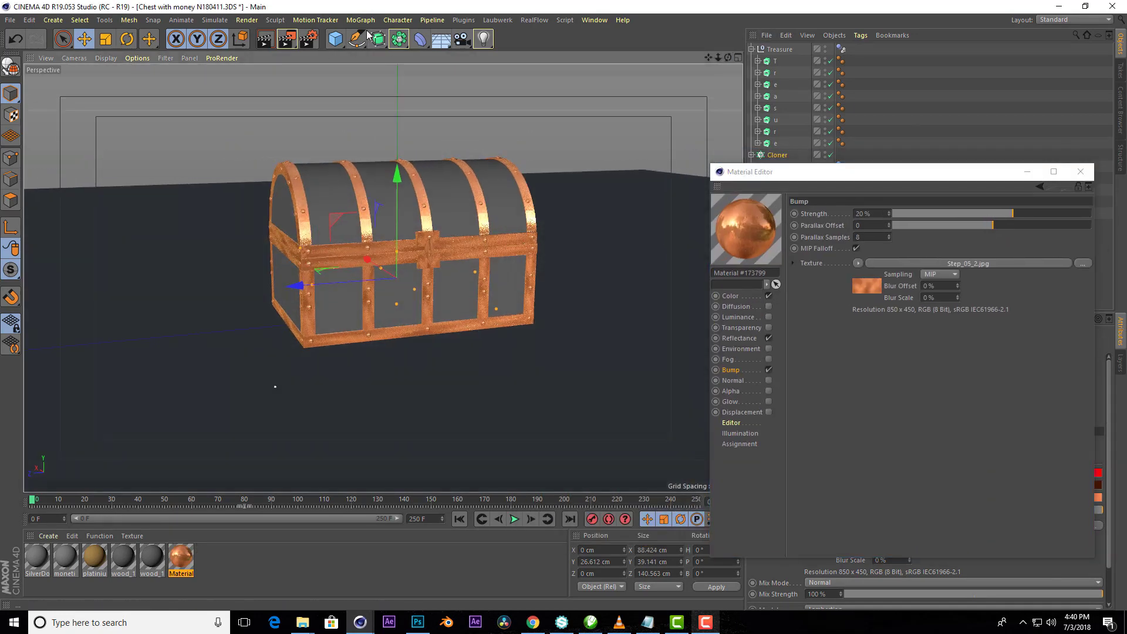
click(266, 44)
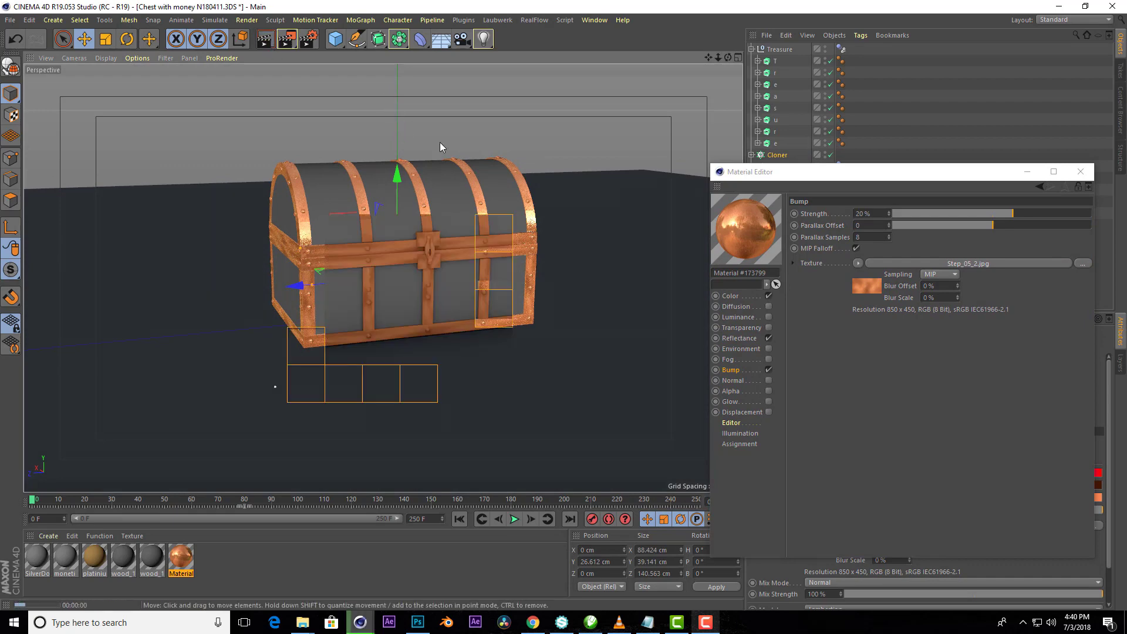
click(334, 42)
click(564, 77)
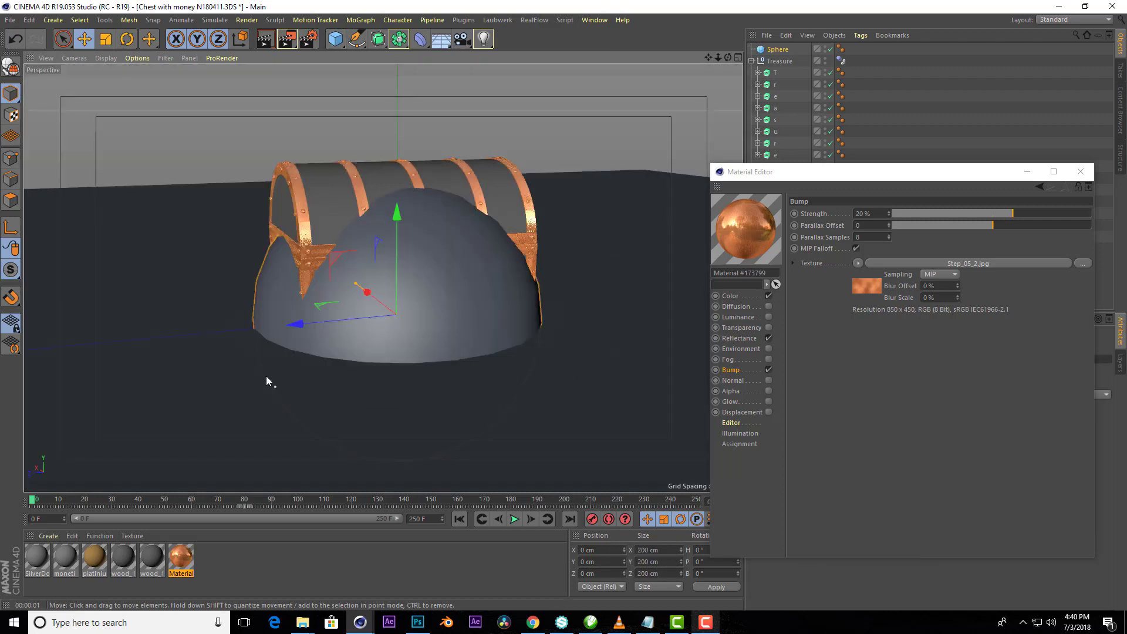
- Scale the sphere to about 1909.83 cm around the chest and create a new material
click(111, 39)
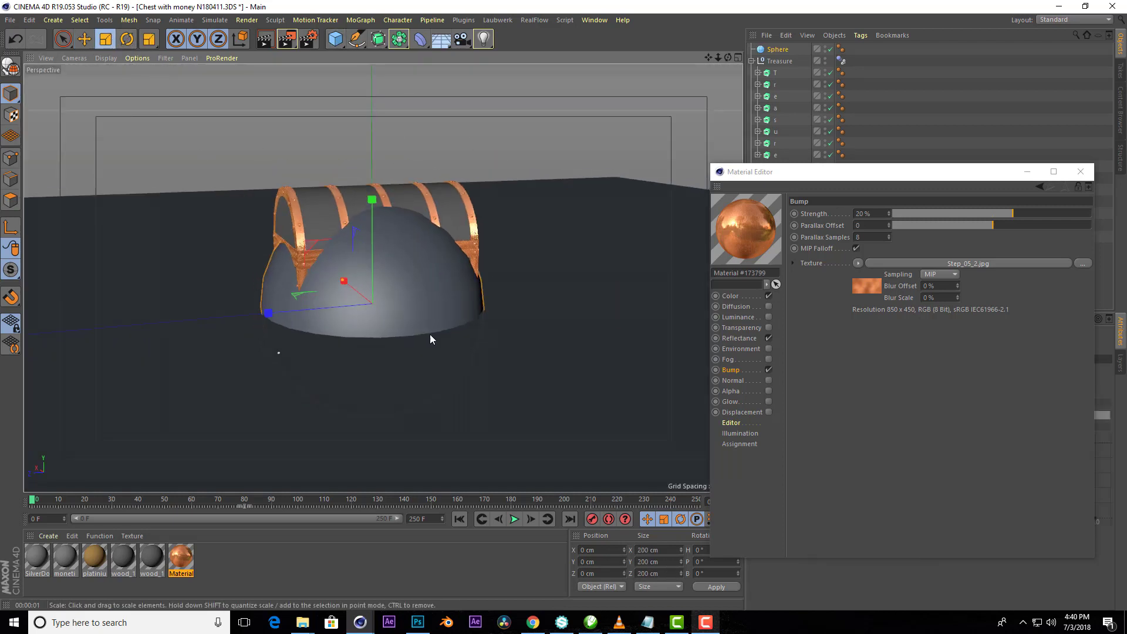
mouse_move(430, 335)
mouse_down()
mouse_move(685, 320)
mouse_move(330, 382)
mouse_move(692, 332)
mouse_up()
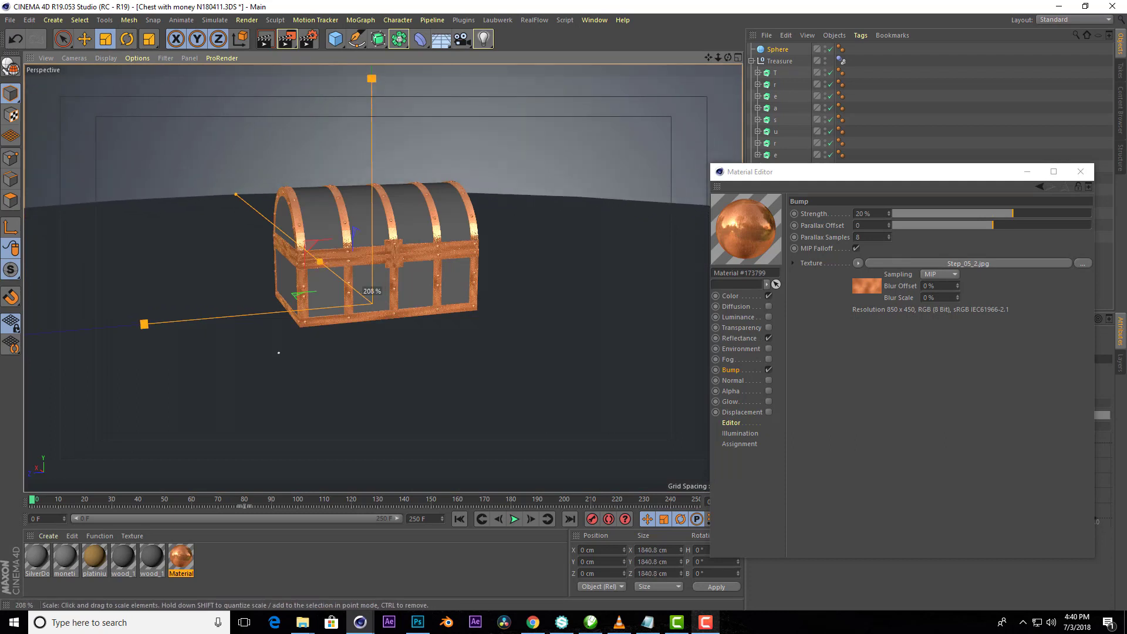
drag(370, 291, 244, 468)
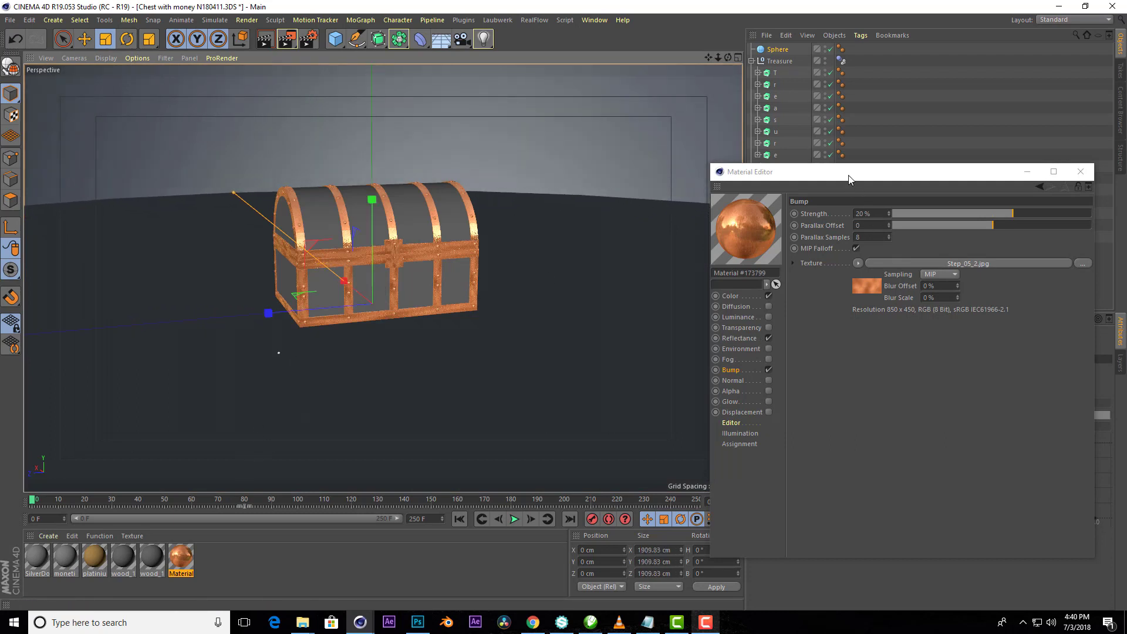
drag(848, 179, 859, 236)
double_click(244, 559)
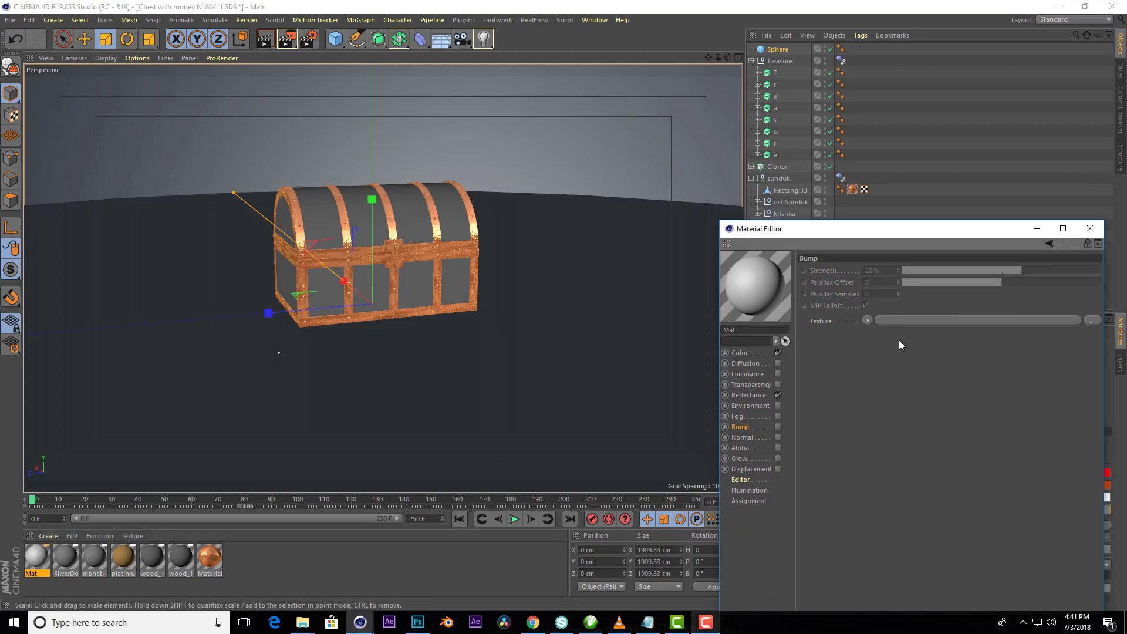
- Make Mat luminance-only, textured with free_hdr_for_studio_render_by_djeric (1).jpg
click(778, 395)
click(778, 352)
click(778, 374)
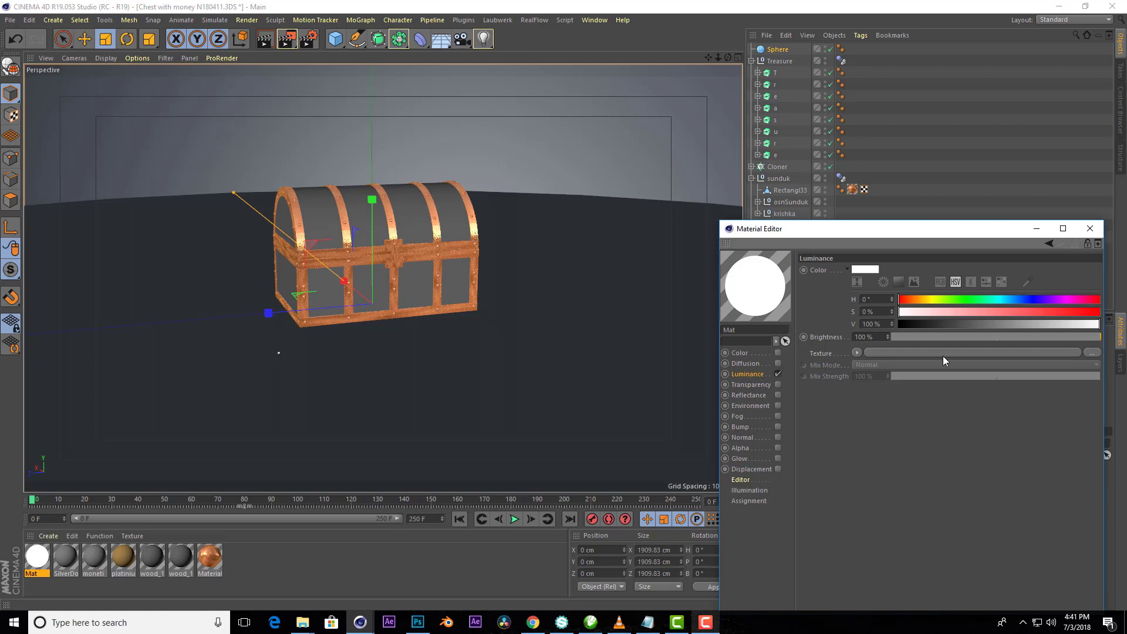
click(1088, 353)
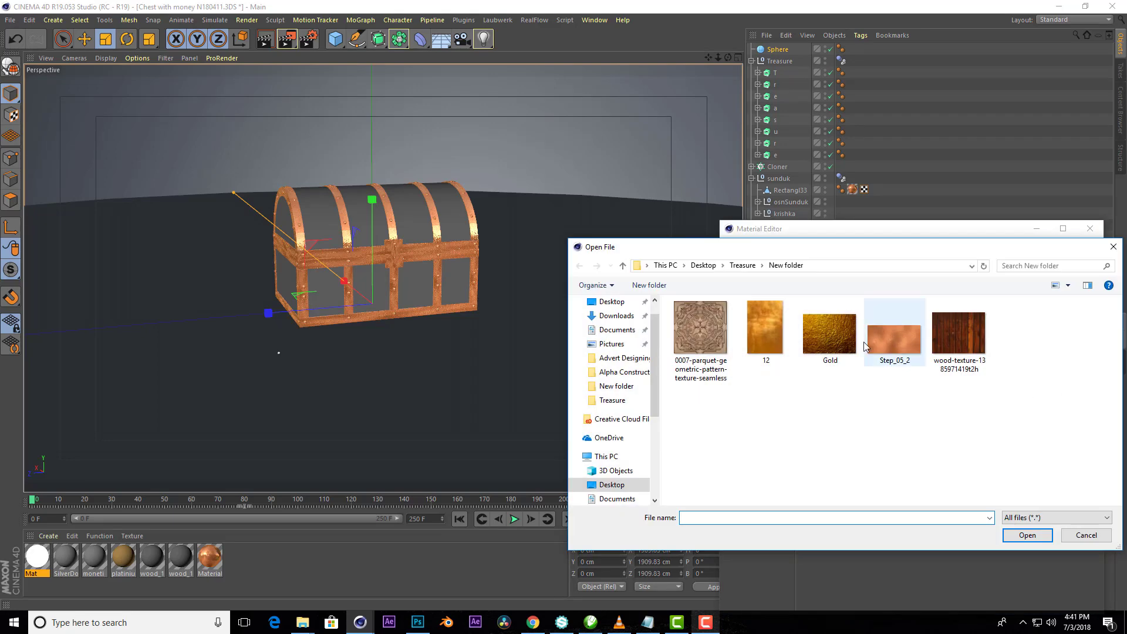
click(742, 265)
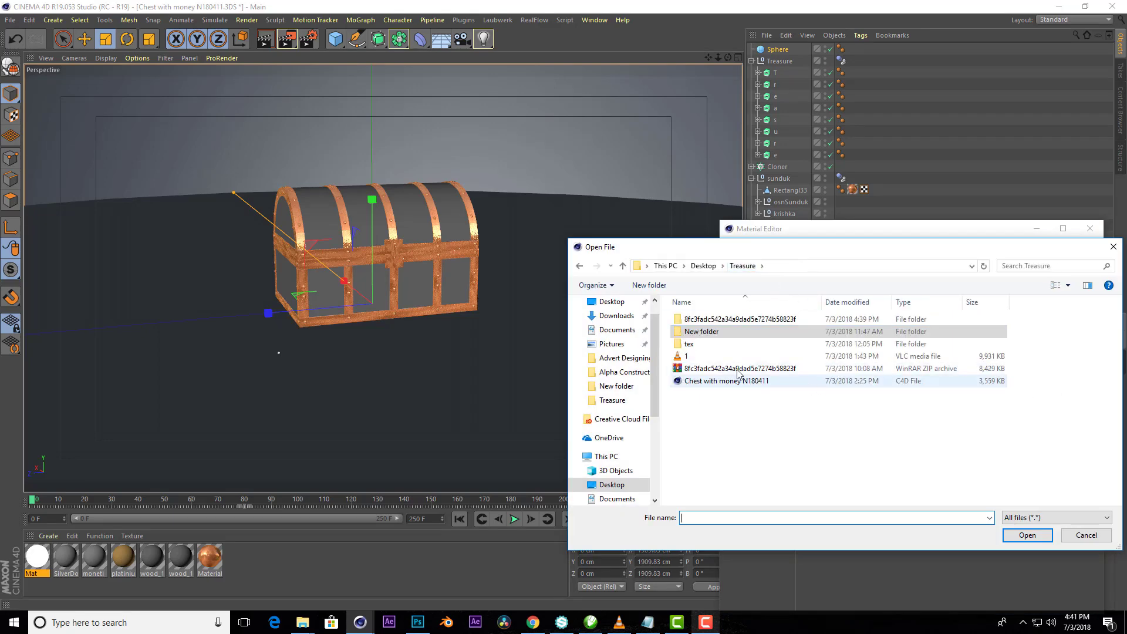
double_click(696, 350)
click(895, 340)
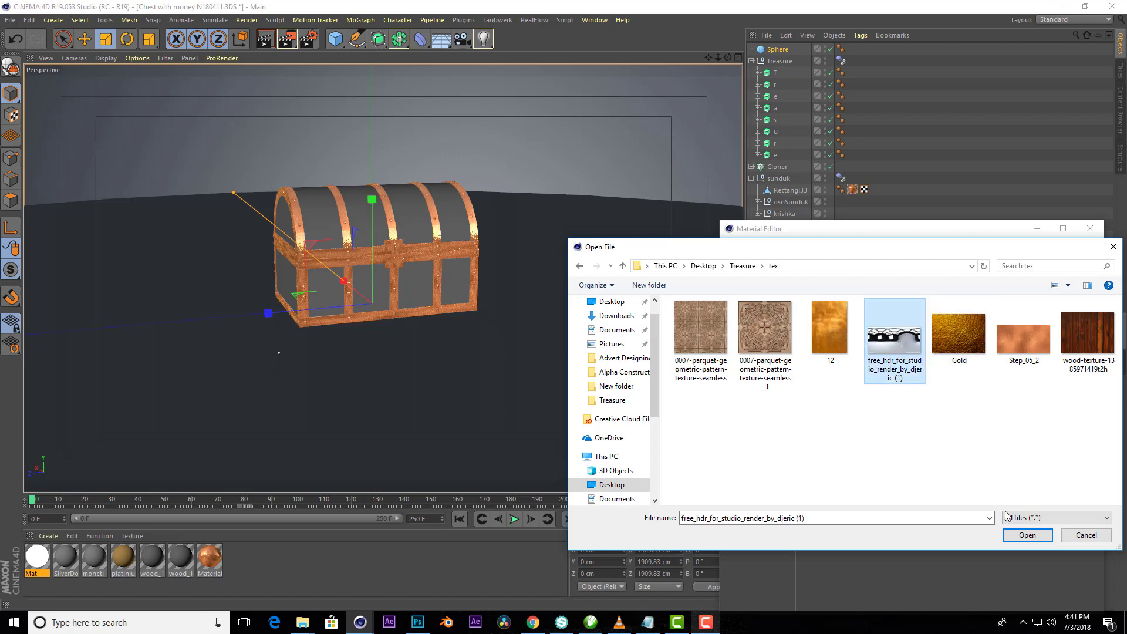
click(1028, 535)
click(581, 353)
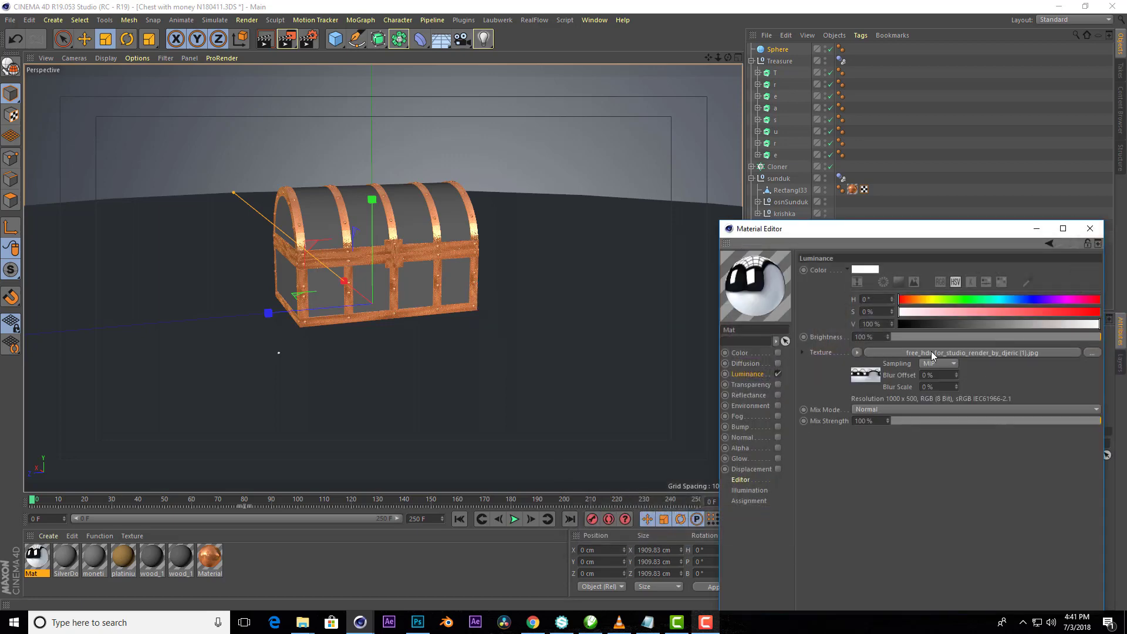
- Set the luminance texture's exposure to 0.14 and black point to 0.3, then close the editor
click(857, 382)
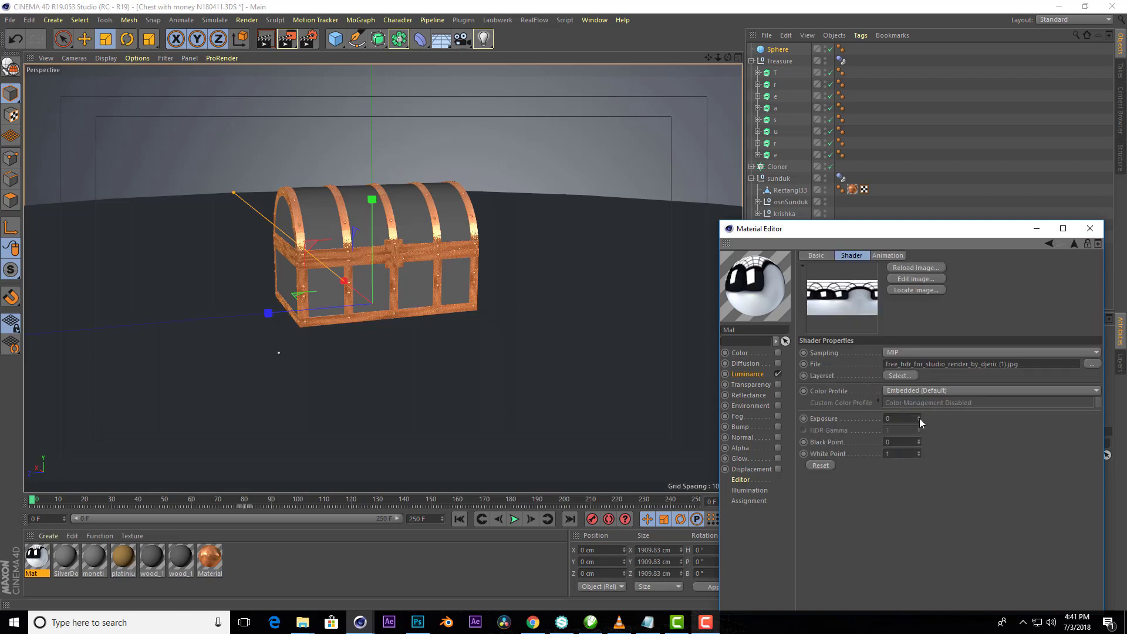
drag(919, 418, 922, 502)
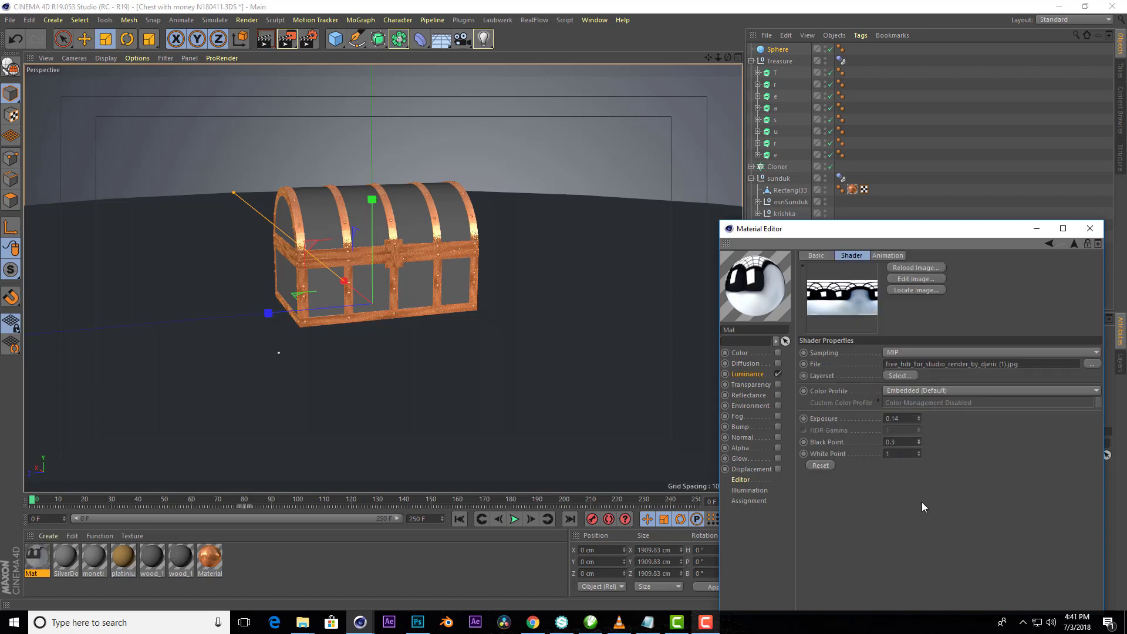
click(1087, 230)
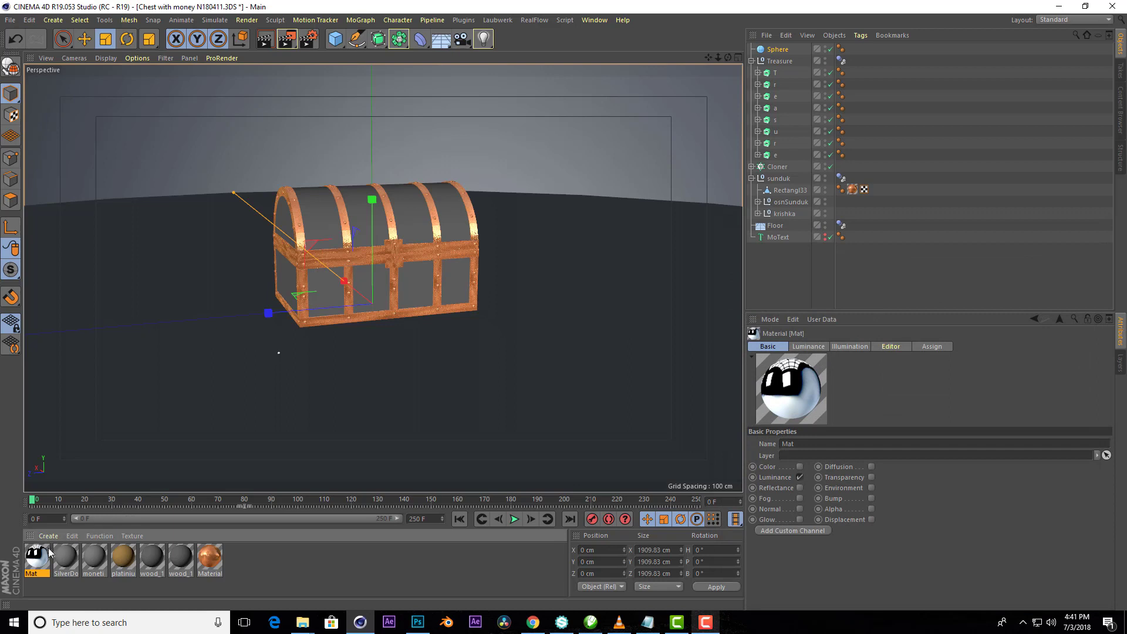
- Apply the Mat sky material to the sphere and make it unseen by camera with a Compositing tag
mouse_move(265, 337)
mouse_down()
mouse_move(767, 64)
mouse_move(774, 50)
mouse_up()
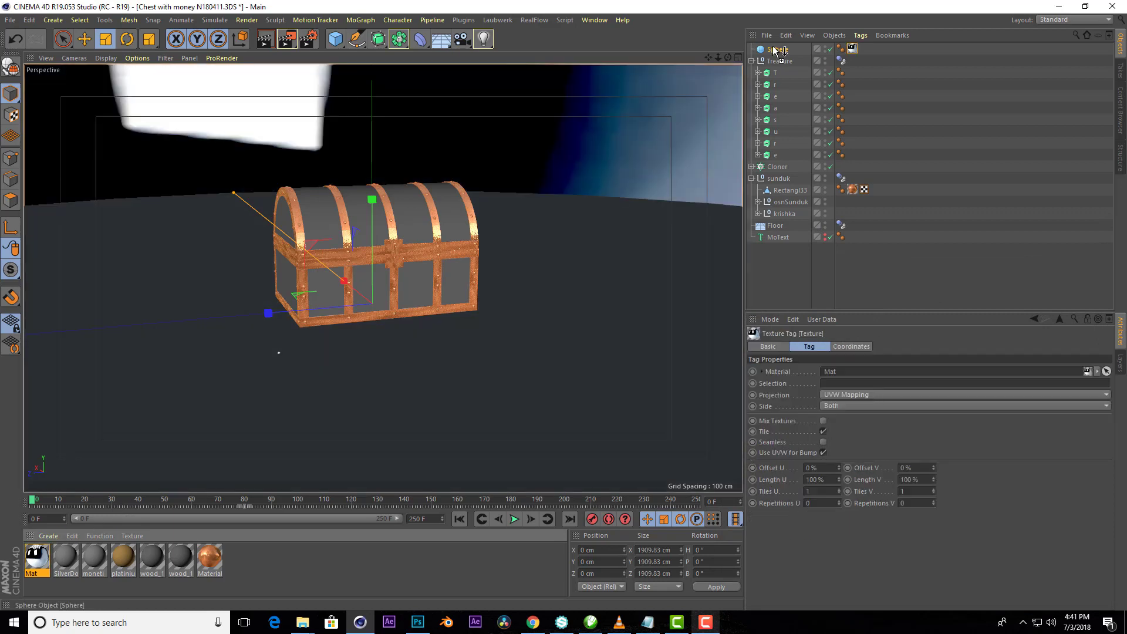
right_click(774, 49)
click(961, 137)
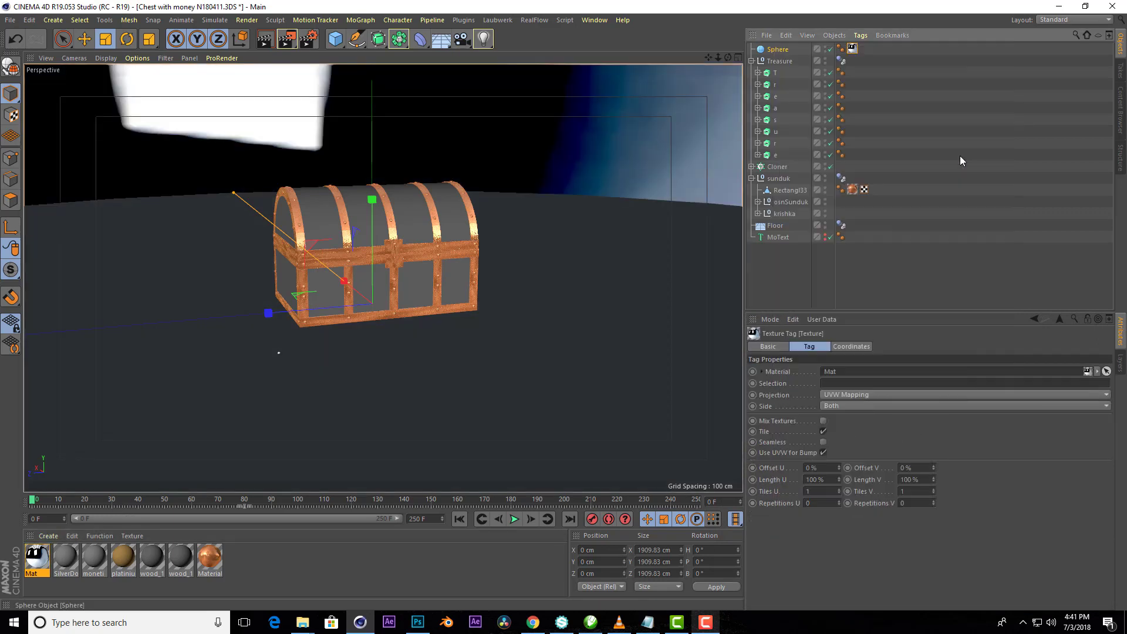
click(817, 406)
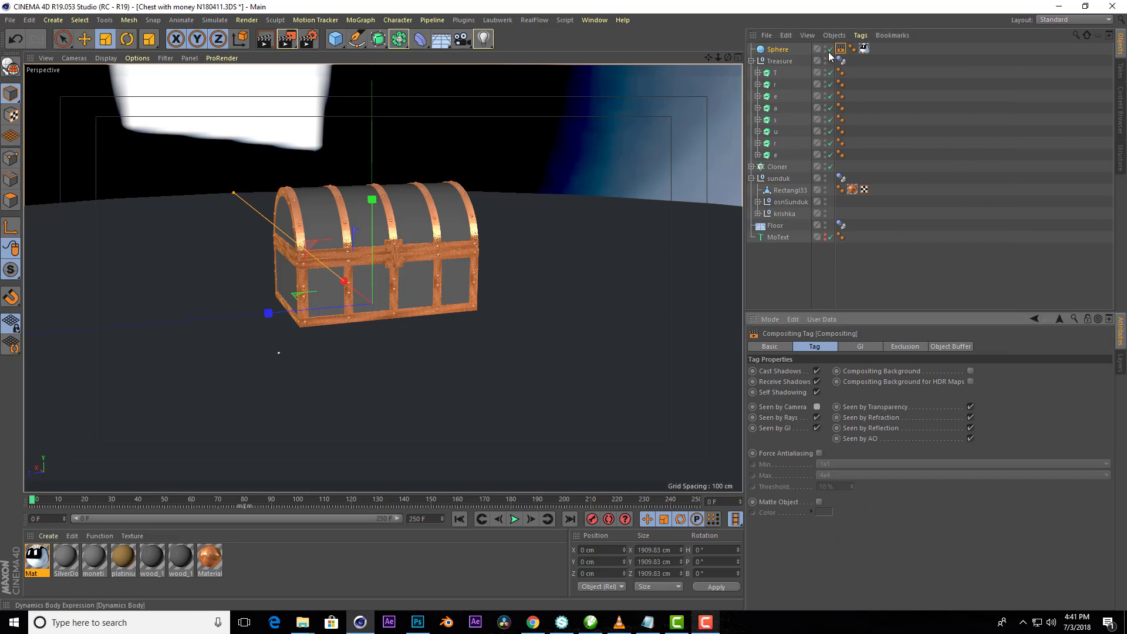
click(263, 40)
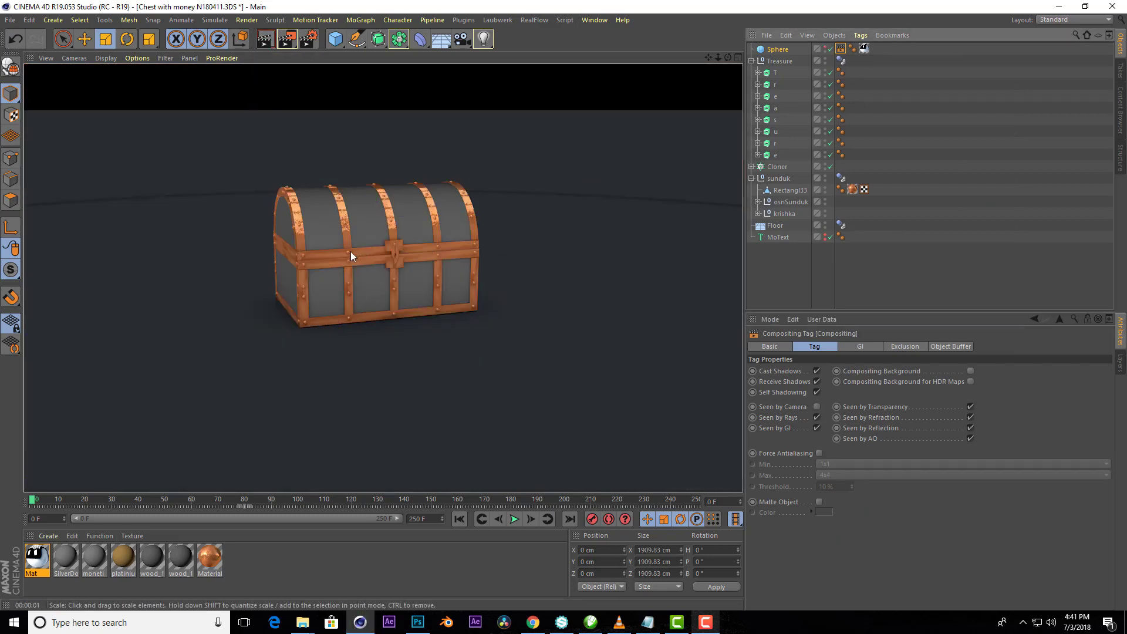
- Enlarge the sphere's radius to 2000 cm and render the view to preview it
click(778, 49)
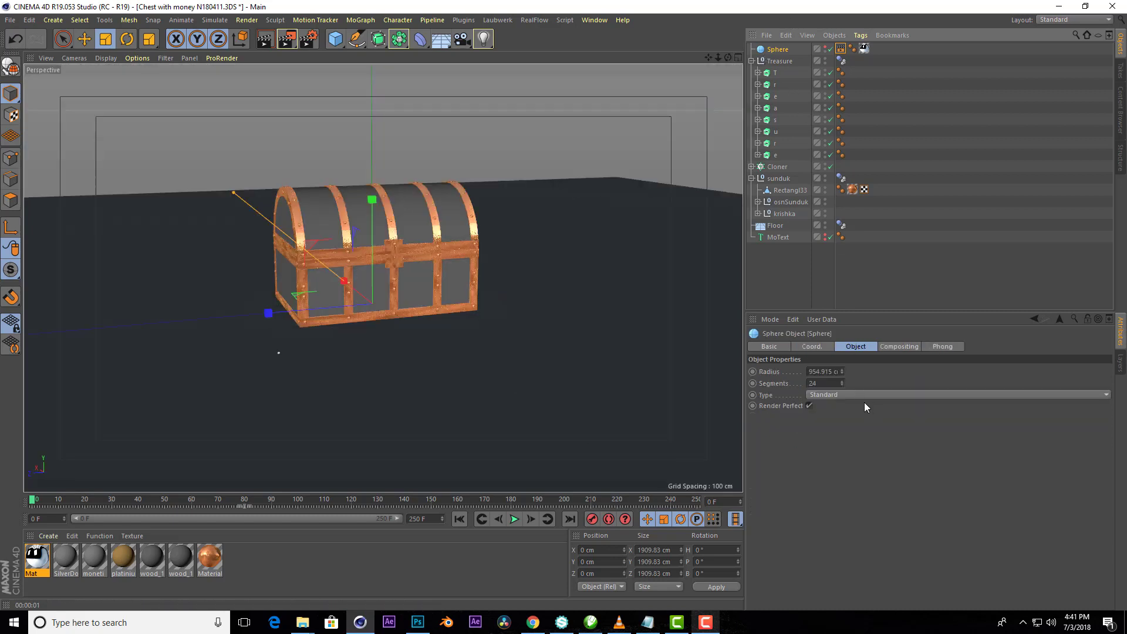
drag(842, 370, 841, 353)
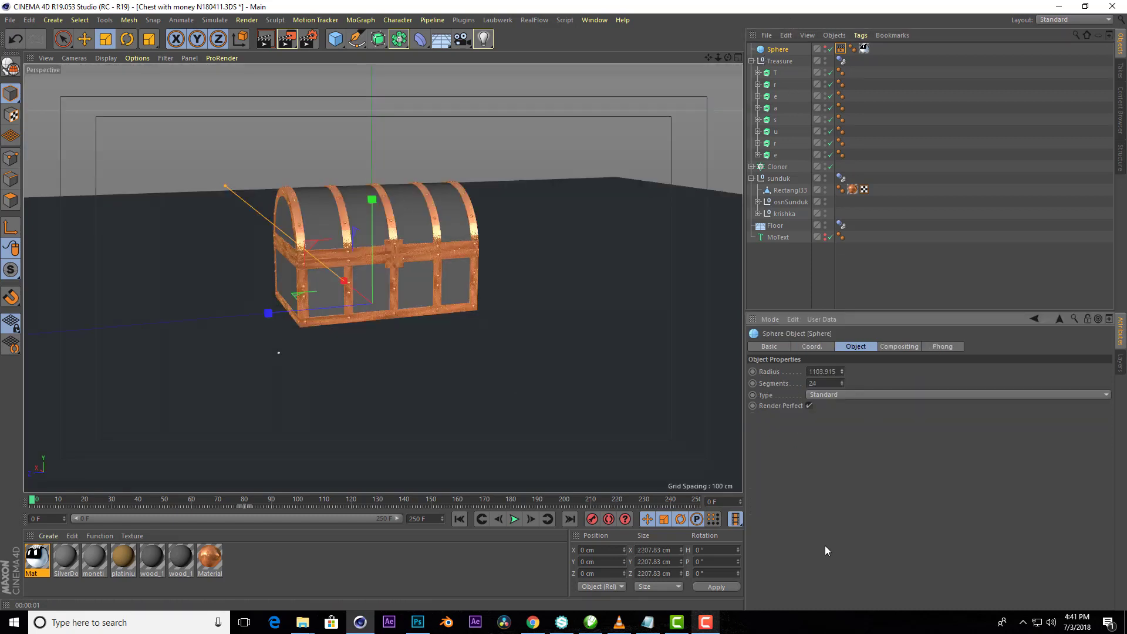
click(265, 42)
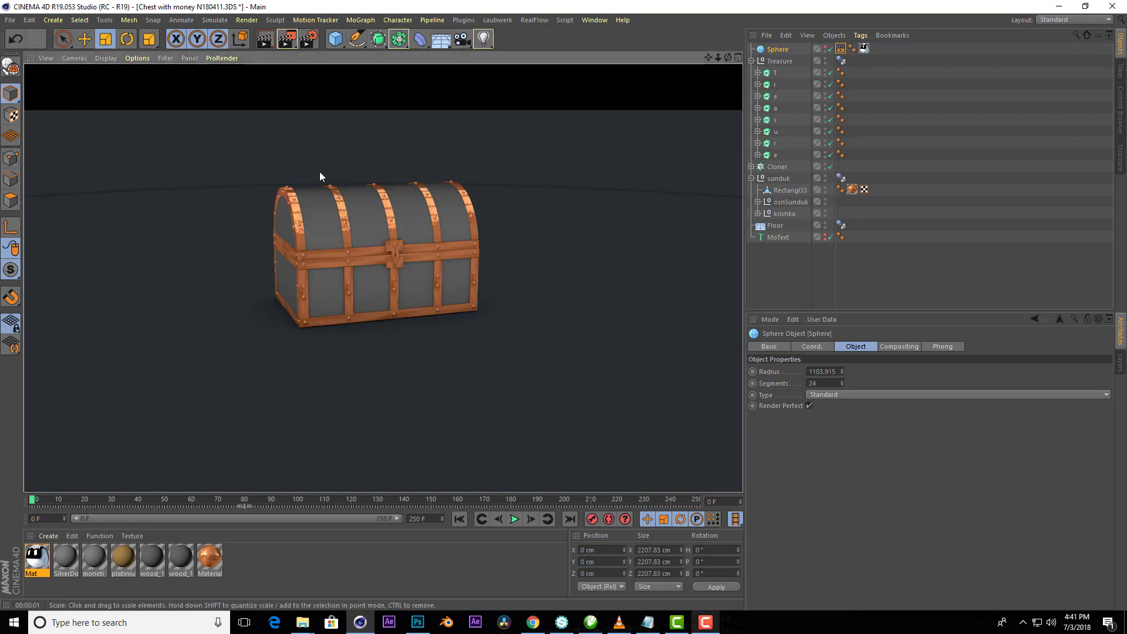
click(322, 175)
click(840, 372)
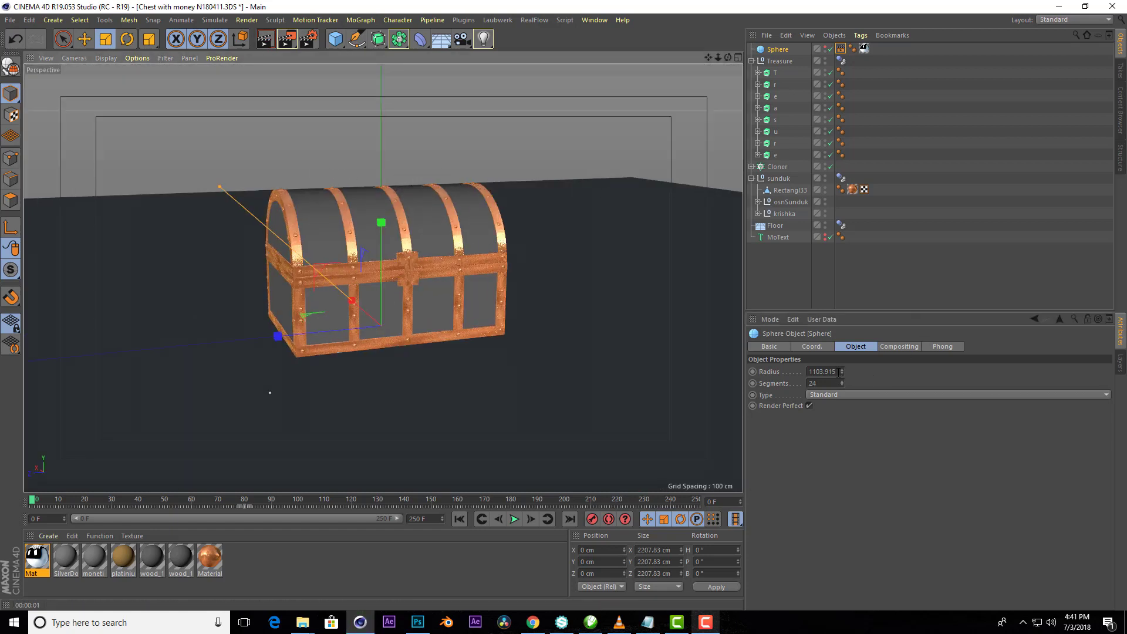
text(200cm)
key(Return)
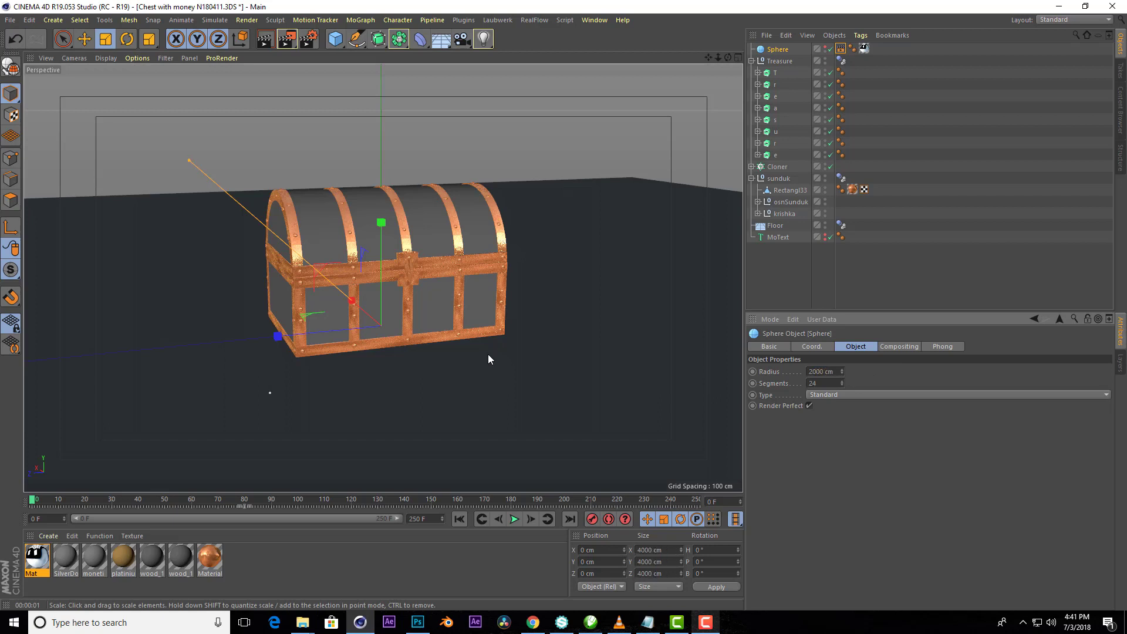
click(264, 41)
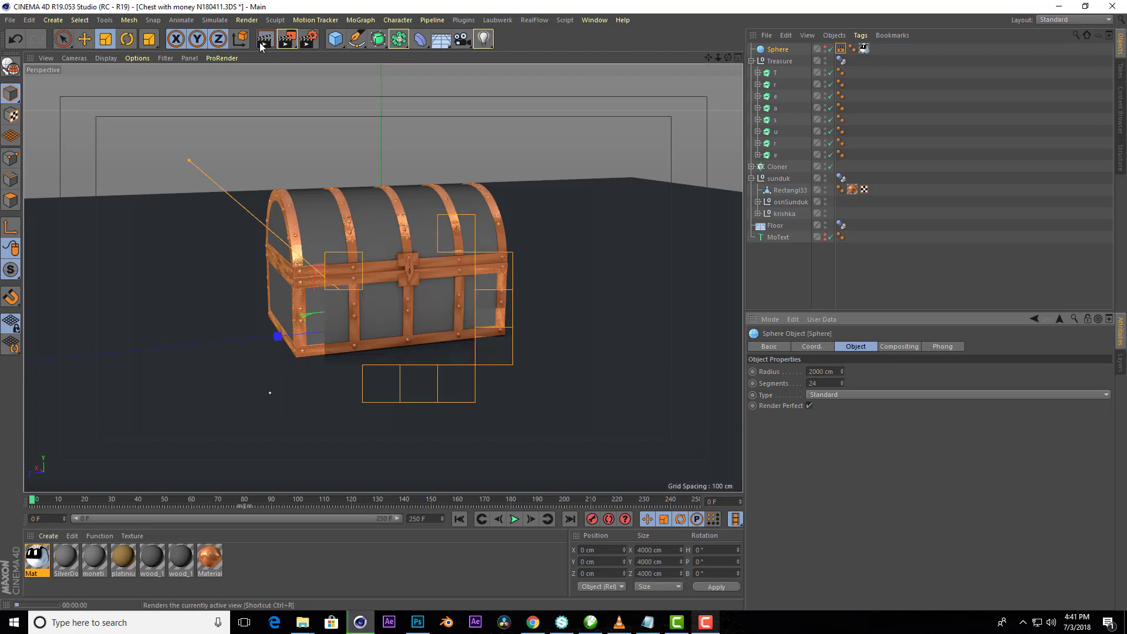
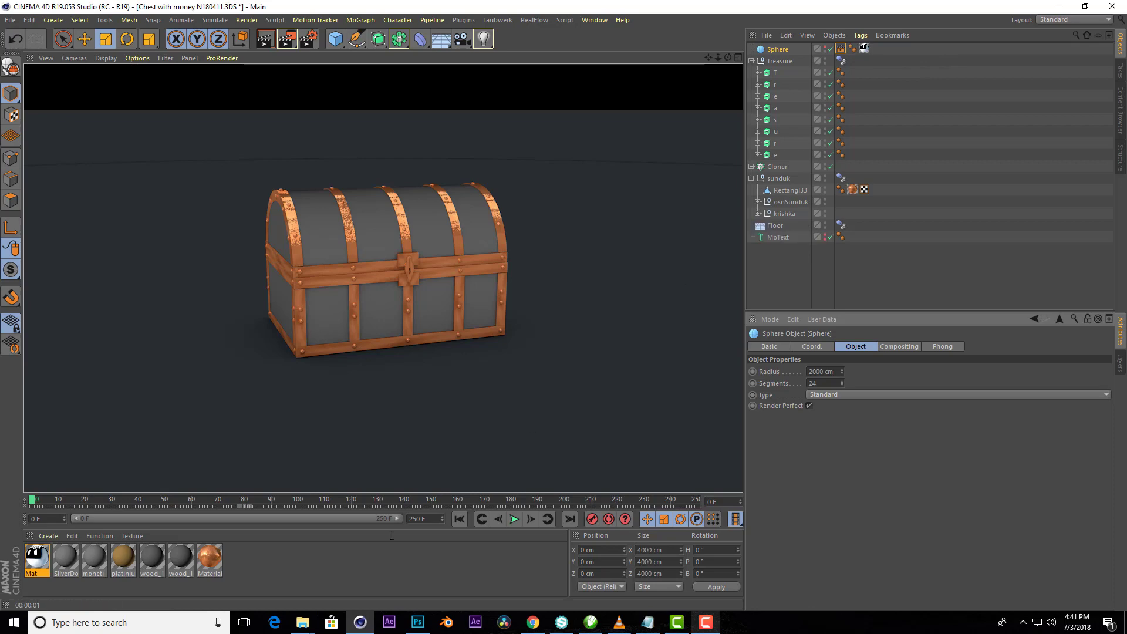
double_click(180, 558)
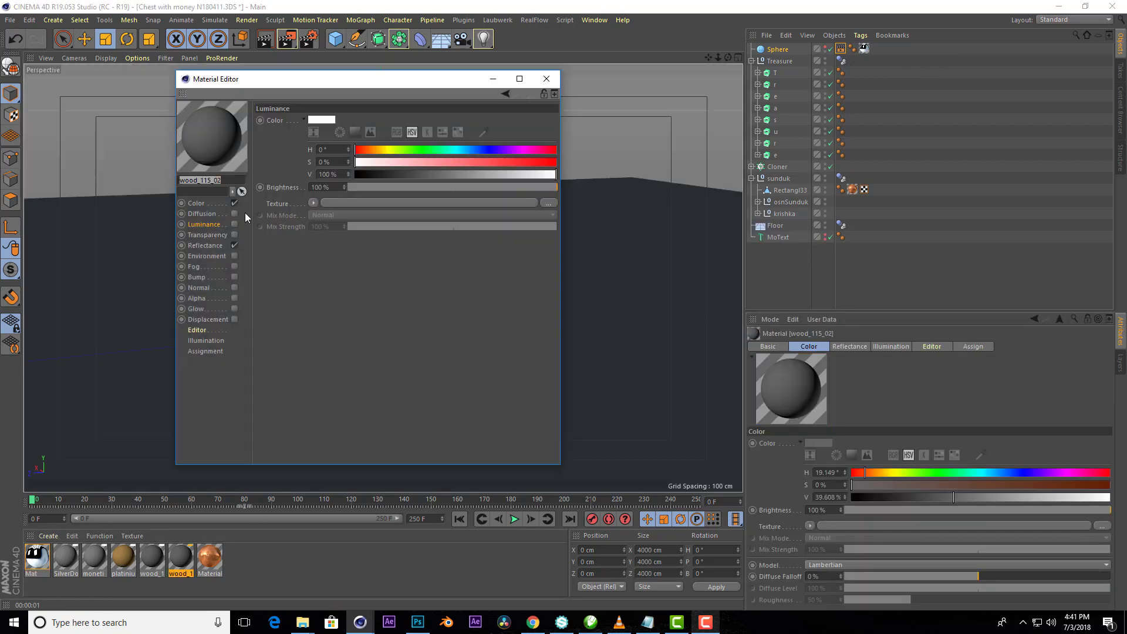
click(196, 203)
click(554, 203)
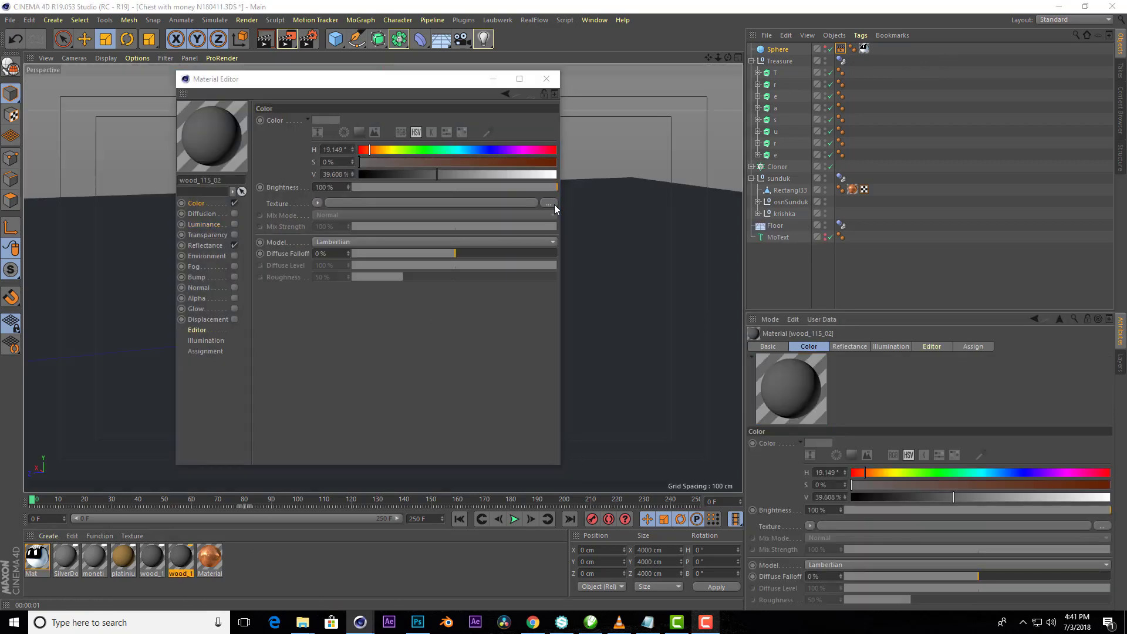
click(680, 202)
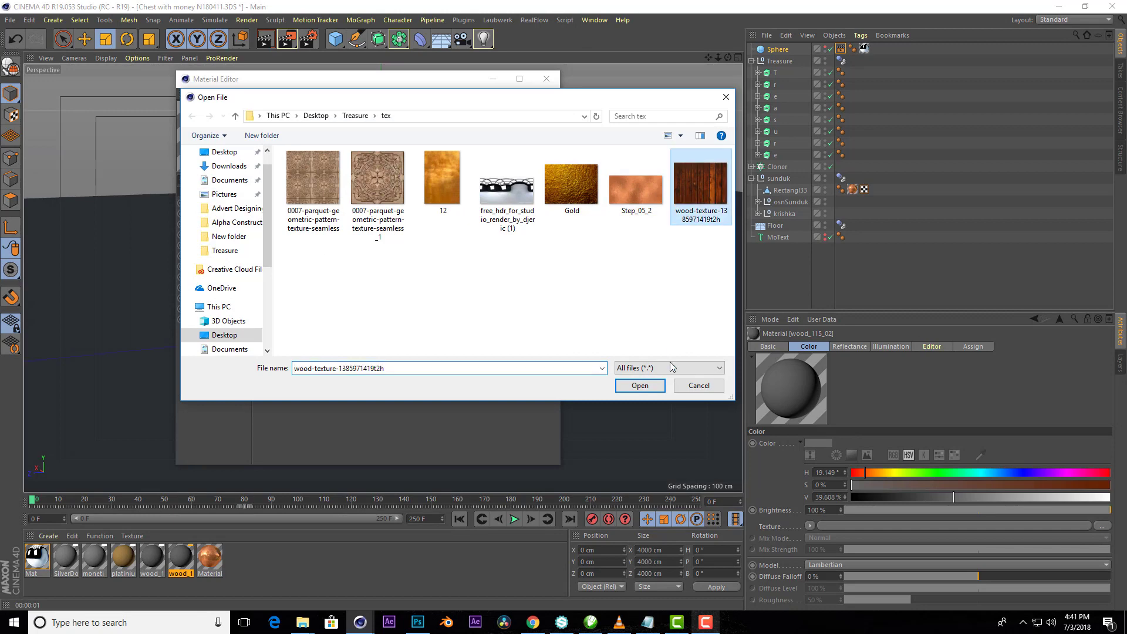
click(640, 385)
click(580, 354)
mouse_move(354, 78)
mouse_down()
mouse_move(769, 117)
mouse_move(794, 88)
mouse_up()
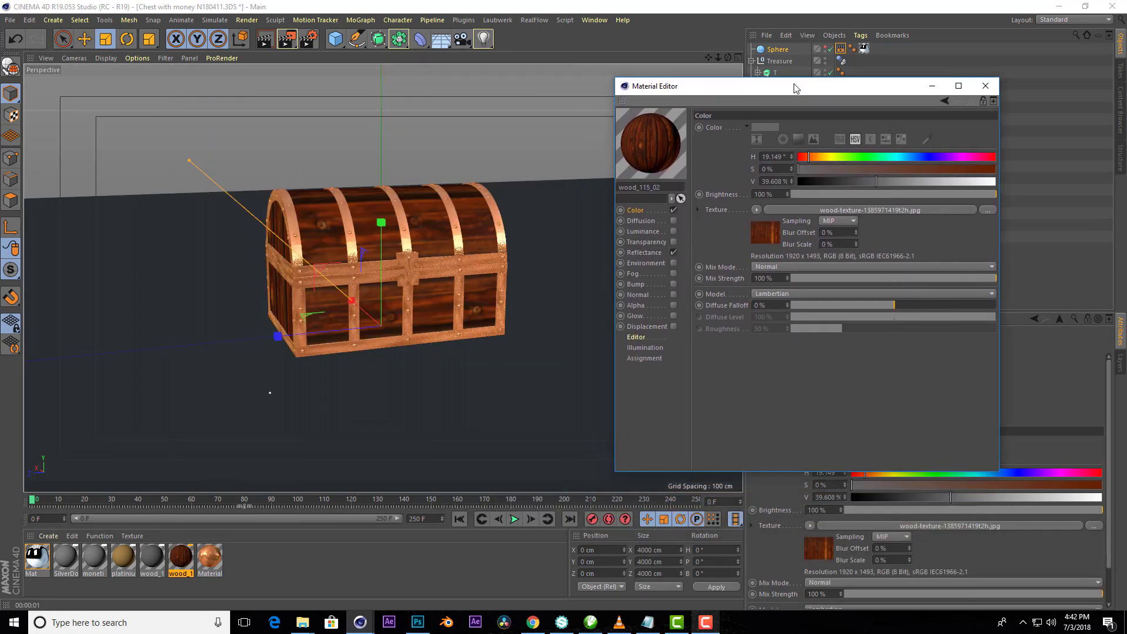
- Add a Reflection (Legacy) layer to the wood_115_02 material's reflectance
click(757, 210)
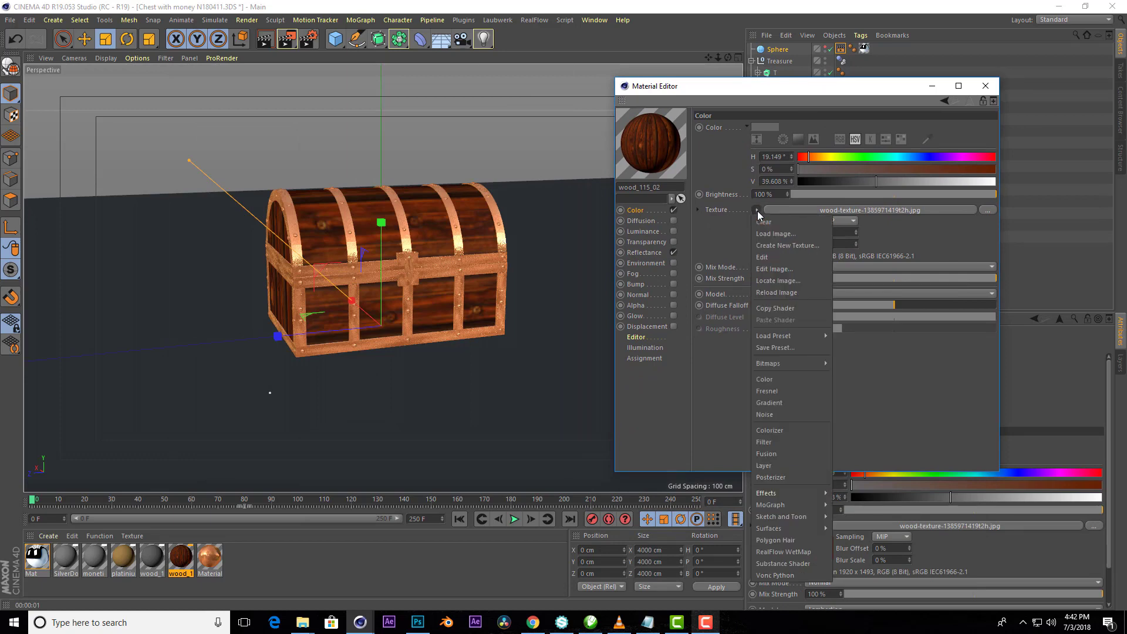
click(635, 250)
click(636, 250)
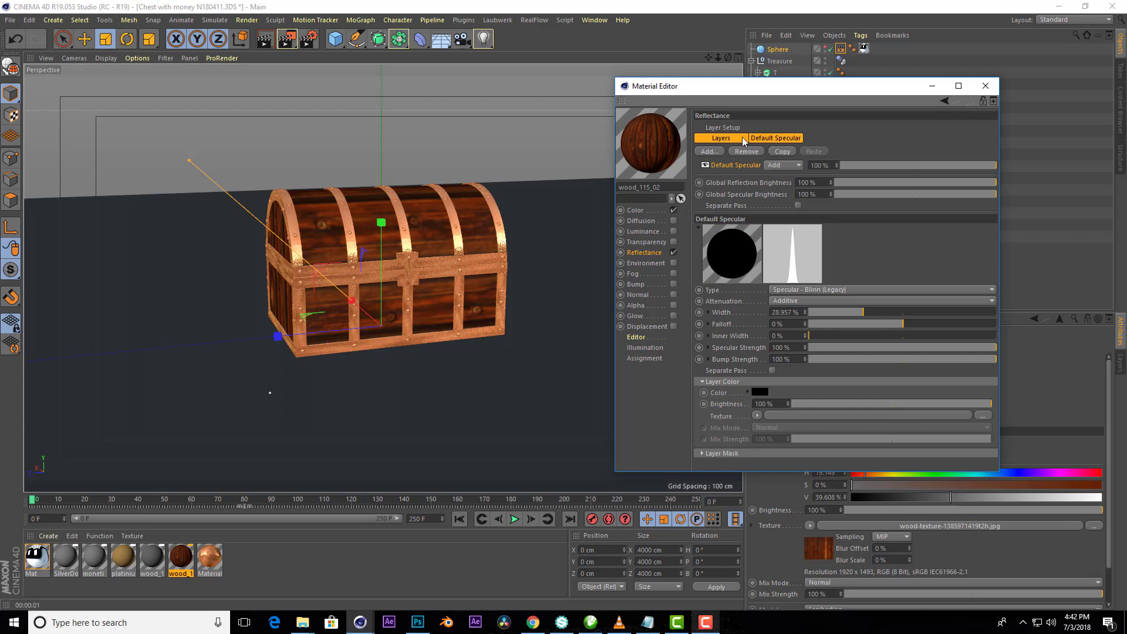
click(732, 139)
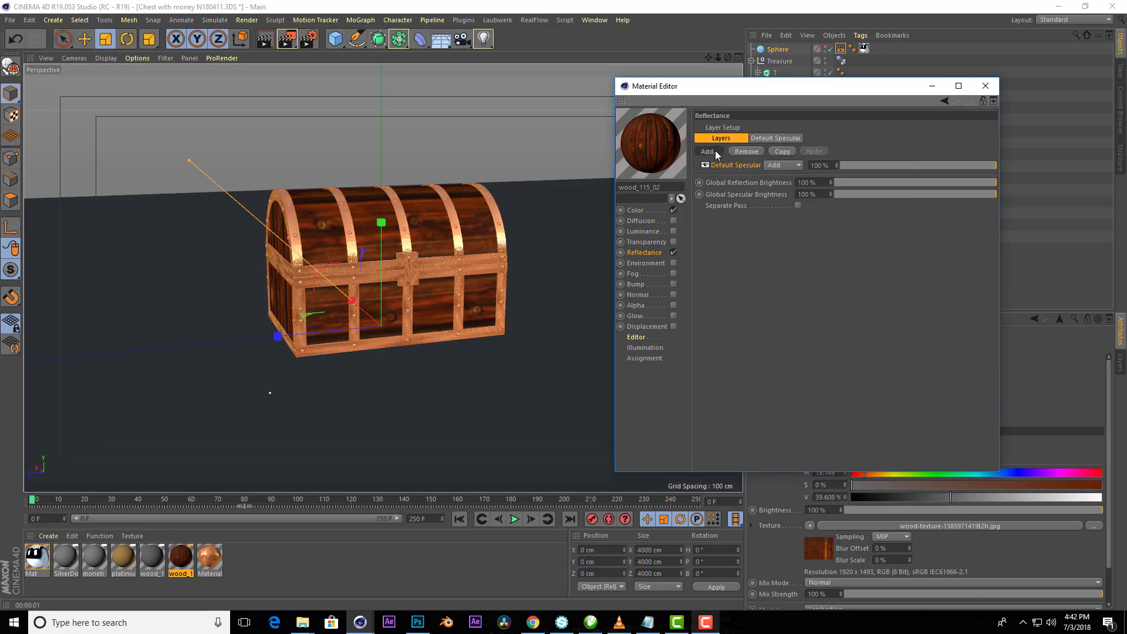
click(717, 154)
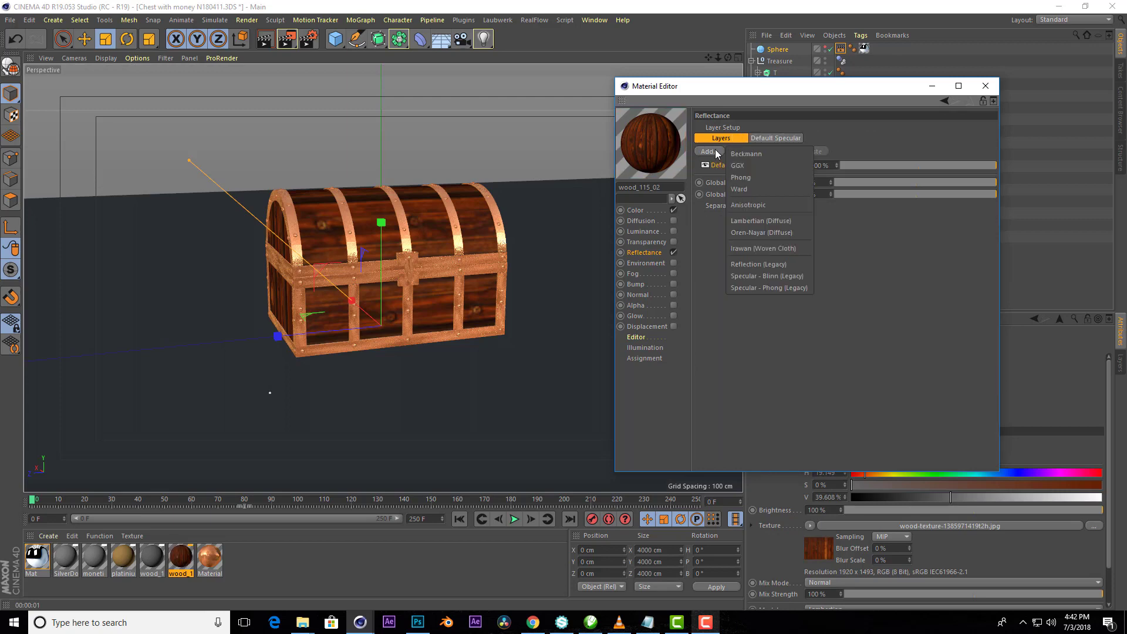
click(768, 265)
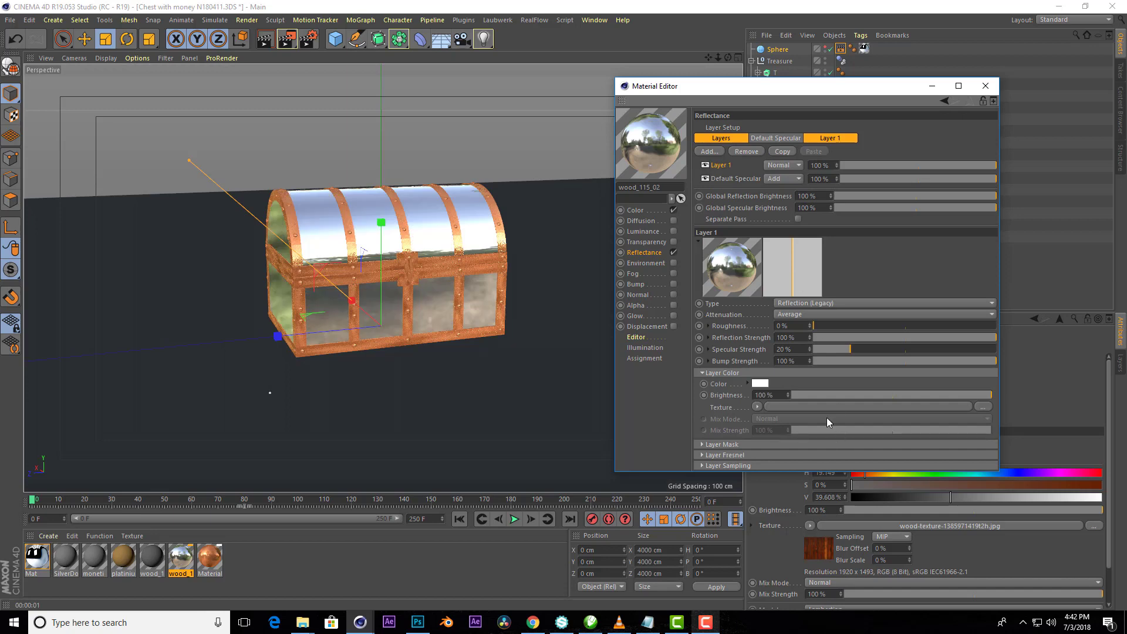
- Texture Layer 1 with the wood image at 47% reflection, 56% mix strength, and slight roughness
click(821, 141)
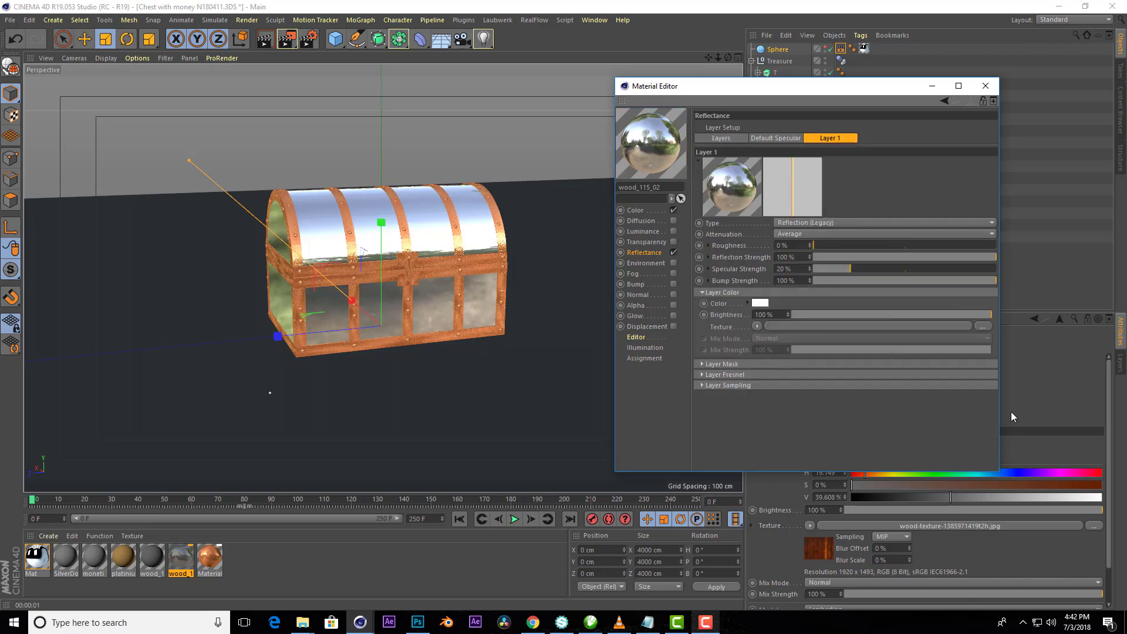
click(984, 326)
click(1085, 197)
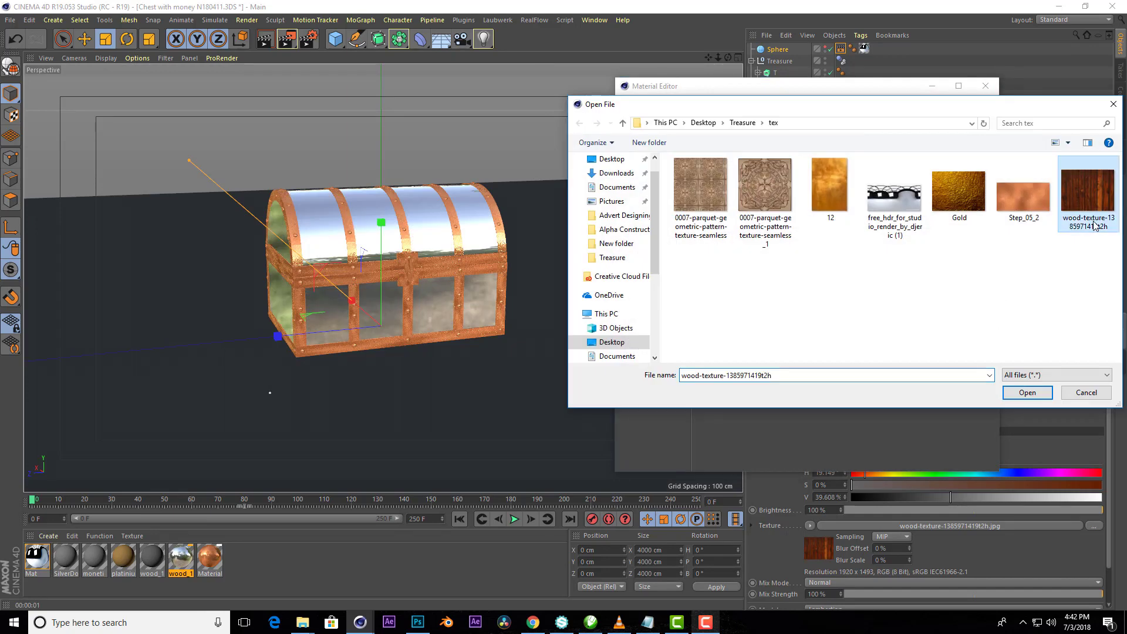
click(1033, 391)
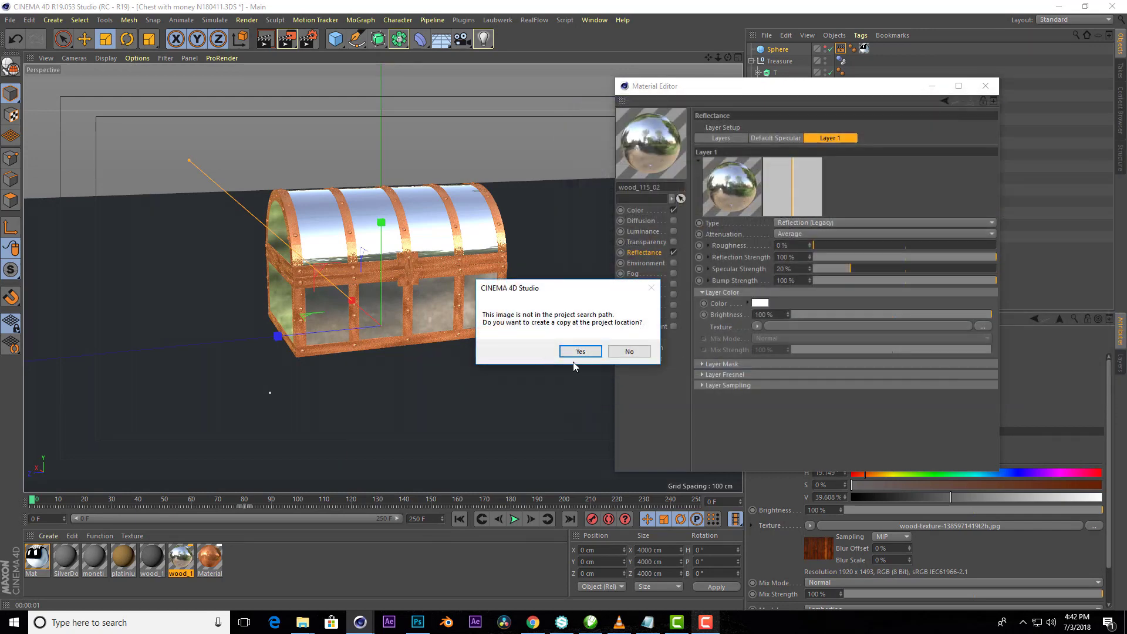
click(578, 351)
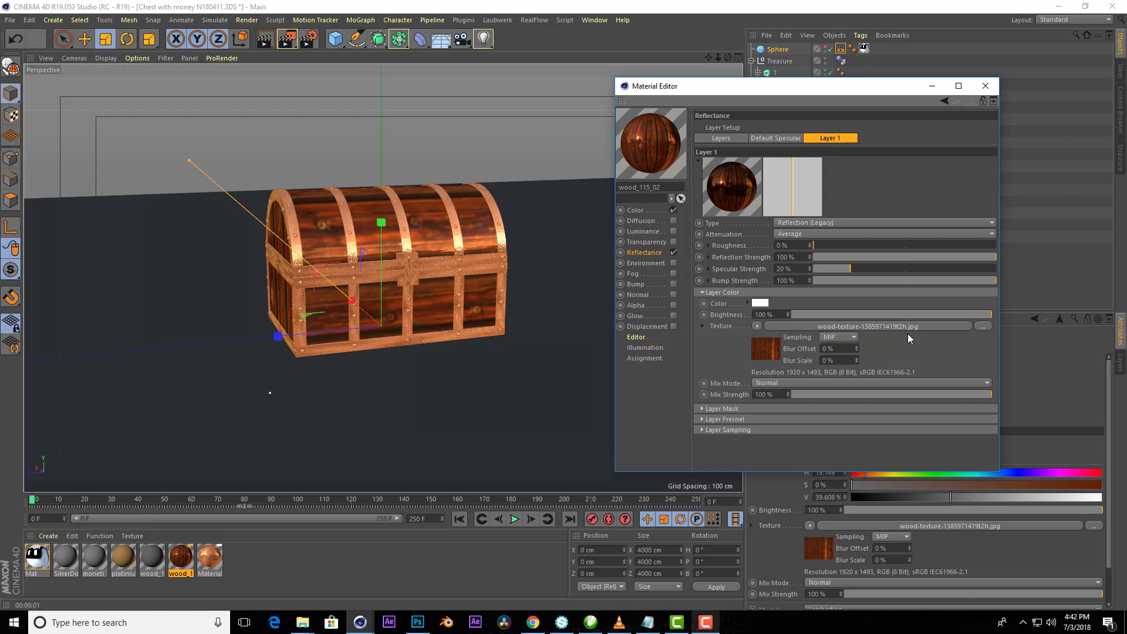
click(900, 259)
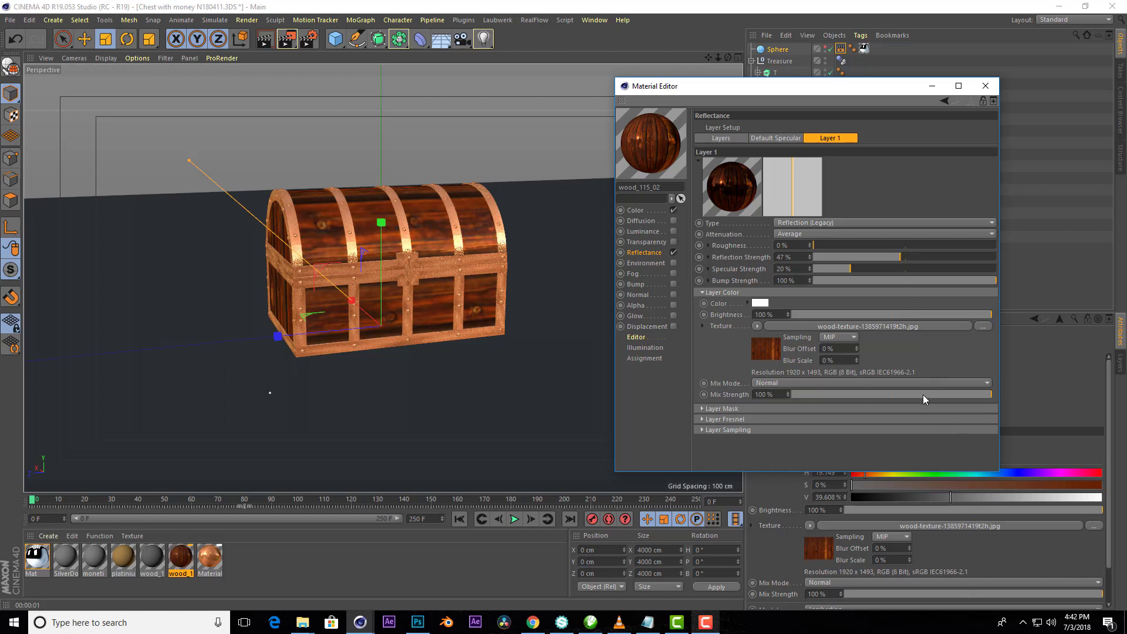
drag(918, 395, 904, 395)
drag(827, 245, 829, 245)
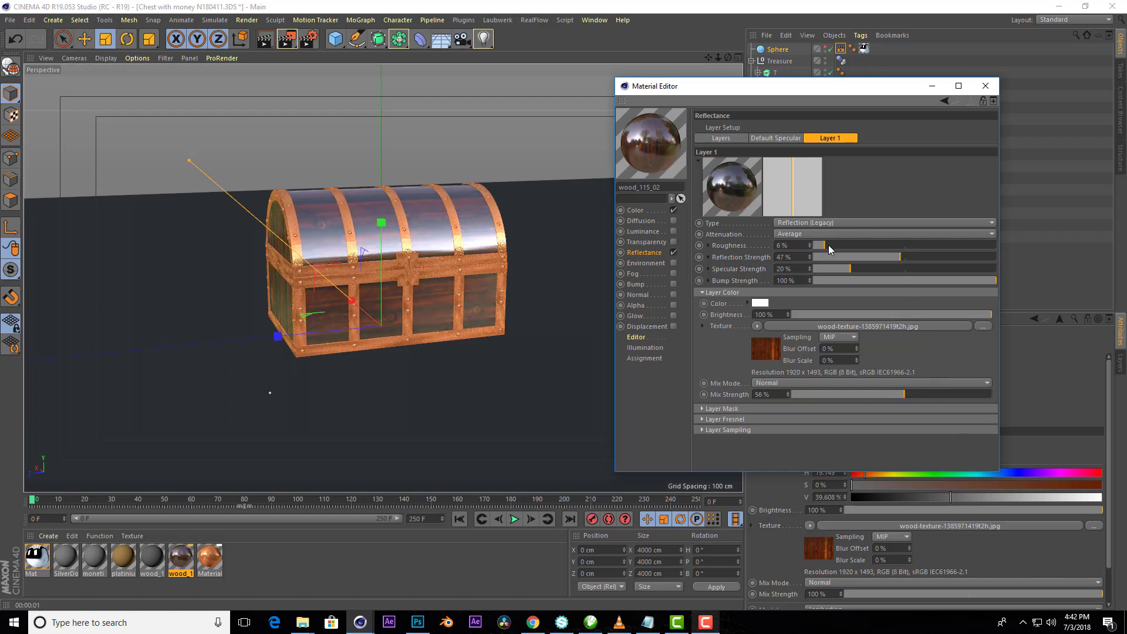
- Give the Default Specular a narrow, 20%-brightness near-white highlight and render a preview
click(789, 139)
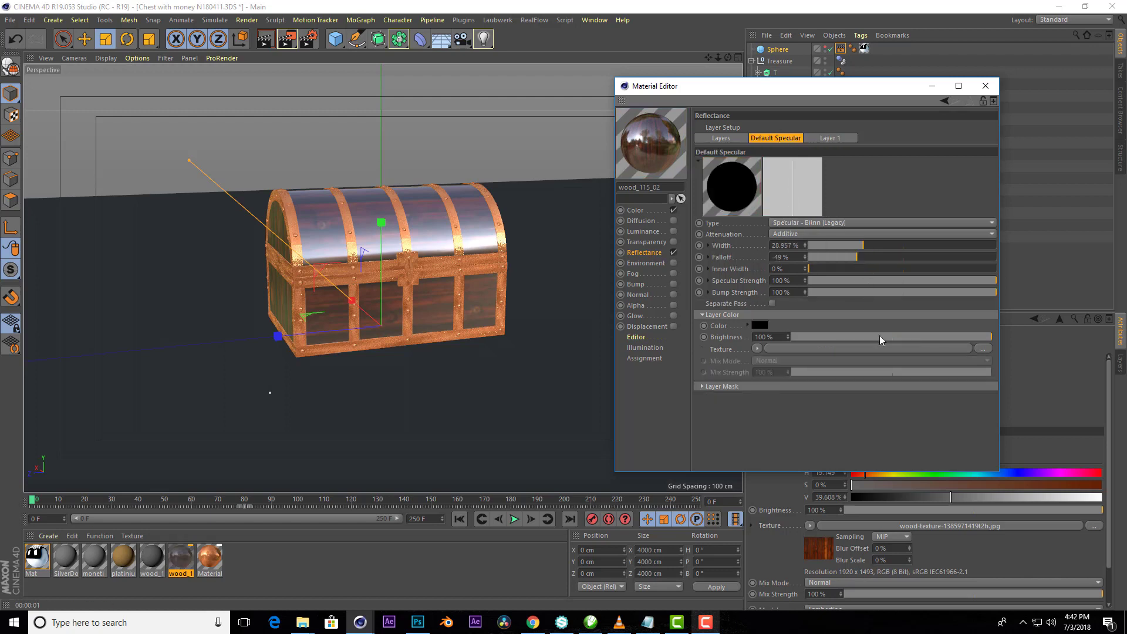
drag(899, 337, 886, 337)
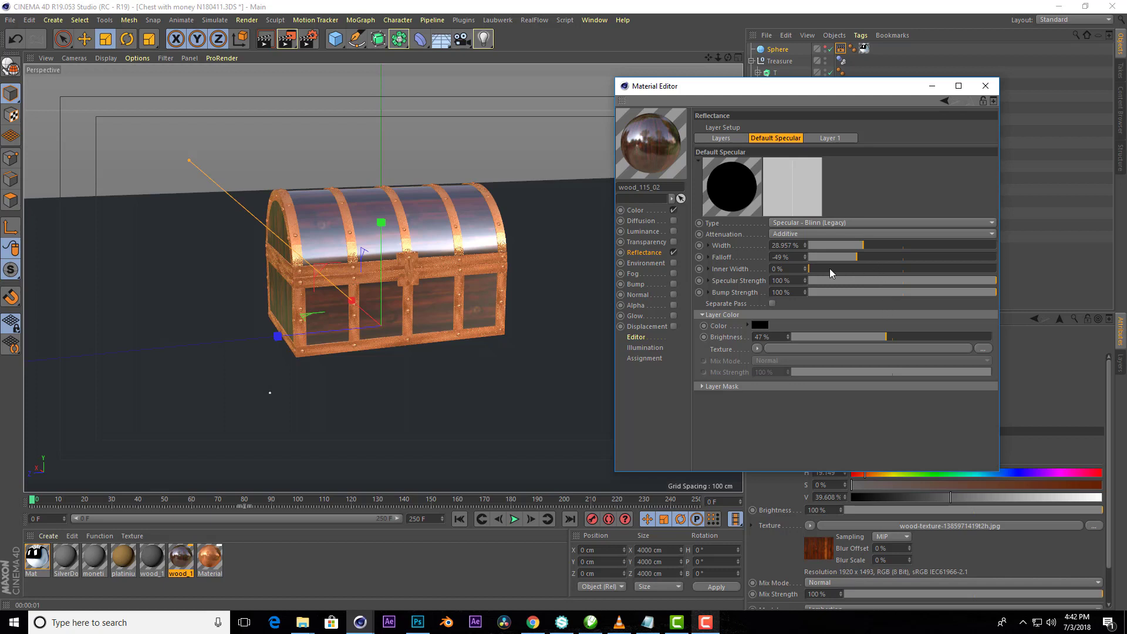
mouse_move(830, 269)
mouse_down()
mouse_move(852, 268)
mouse_move(846, 257)
mouse_move(828, 269)
mouse_move(828, 246)
mouse_move(872, 269)
mouse_up()
drag(886, 336, 832, 333)
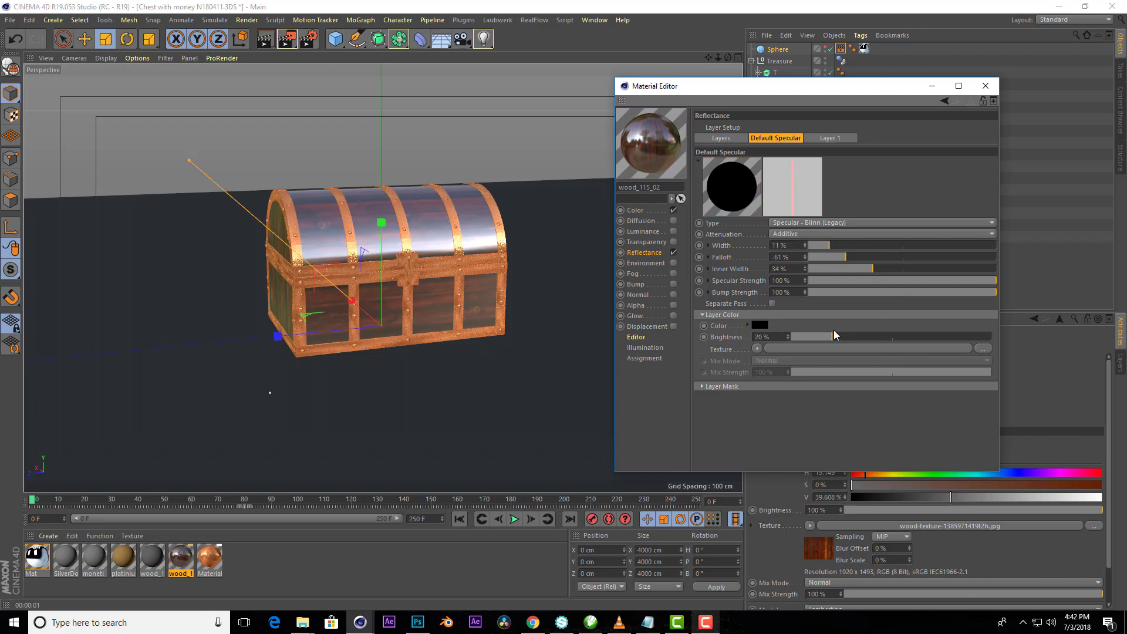
click(759, 325)
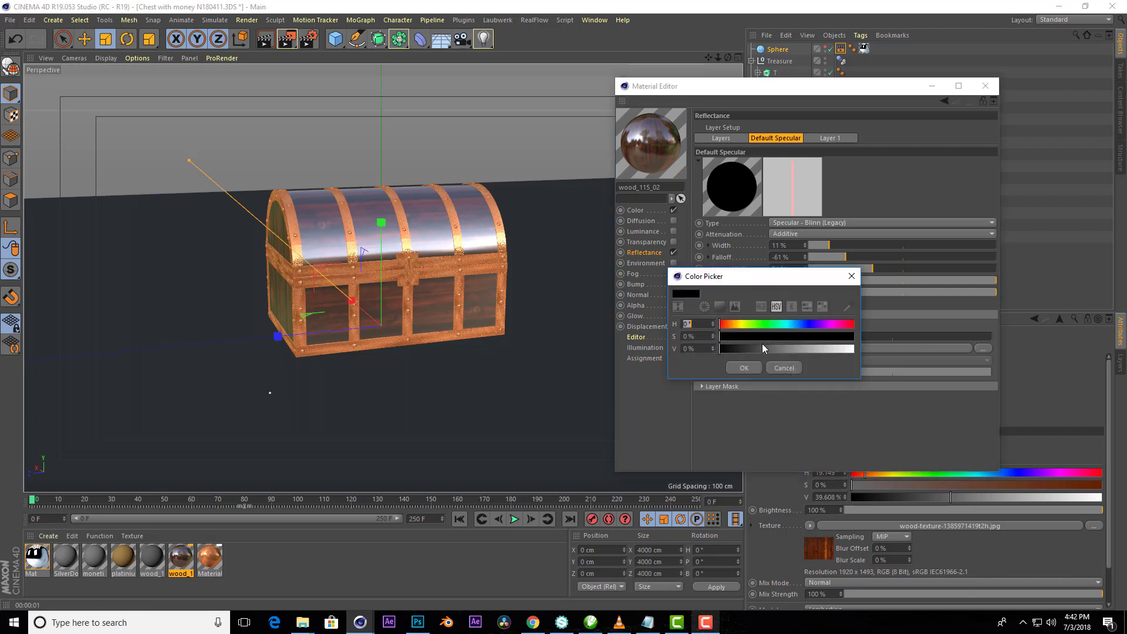
click(720, 307)
drag(721, 348, 676, 330)
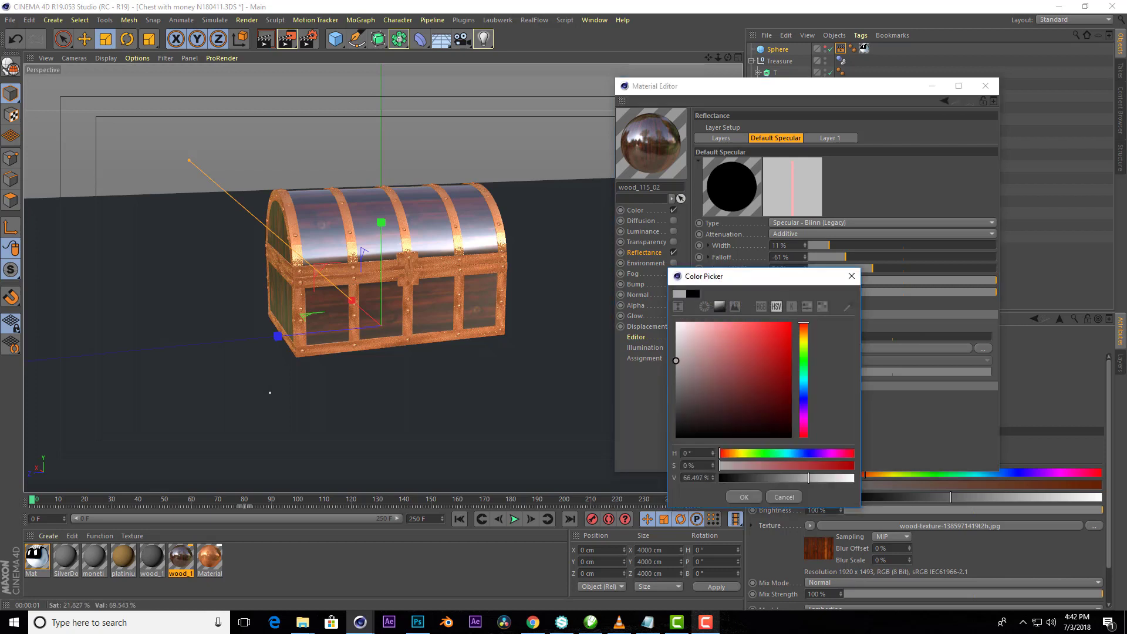
click(744, 496)
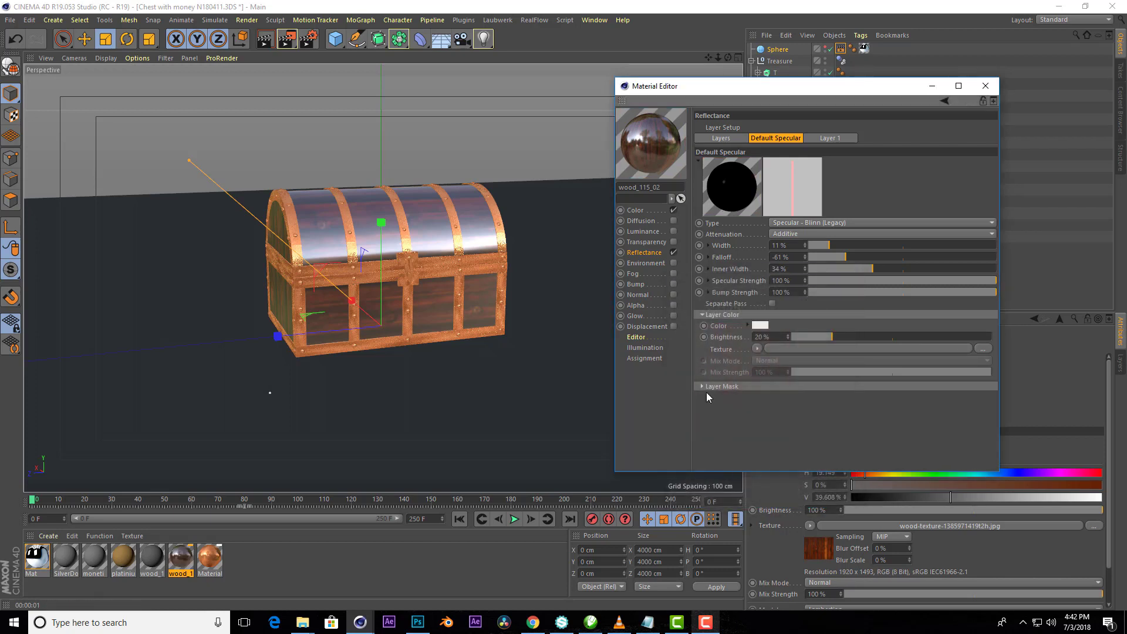
key(ctrl+r)
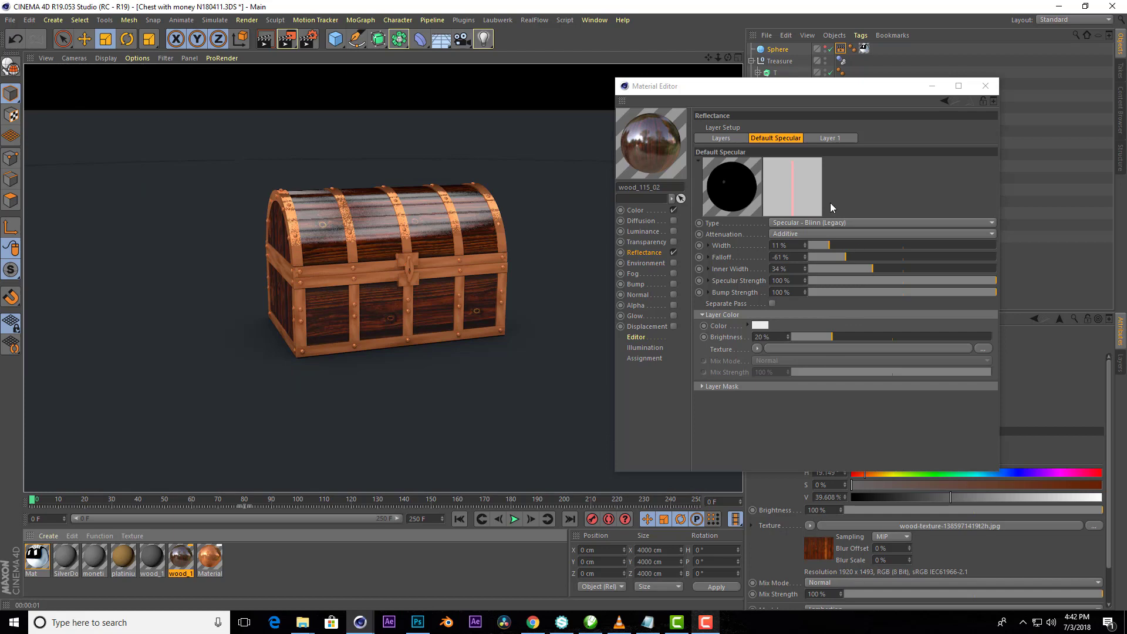
- Lower Layer 1 to 15% reflection strength and 25% mix strength, then re-render
click(829, 138)
drag(868, 257, 841, 257)
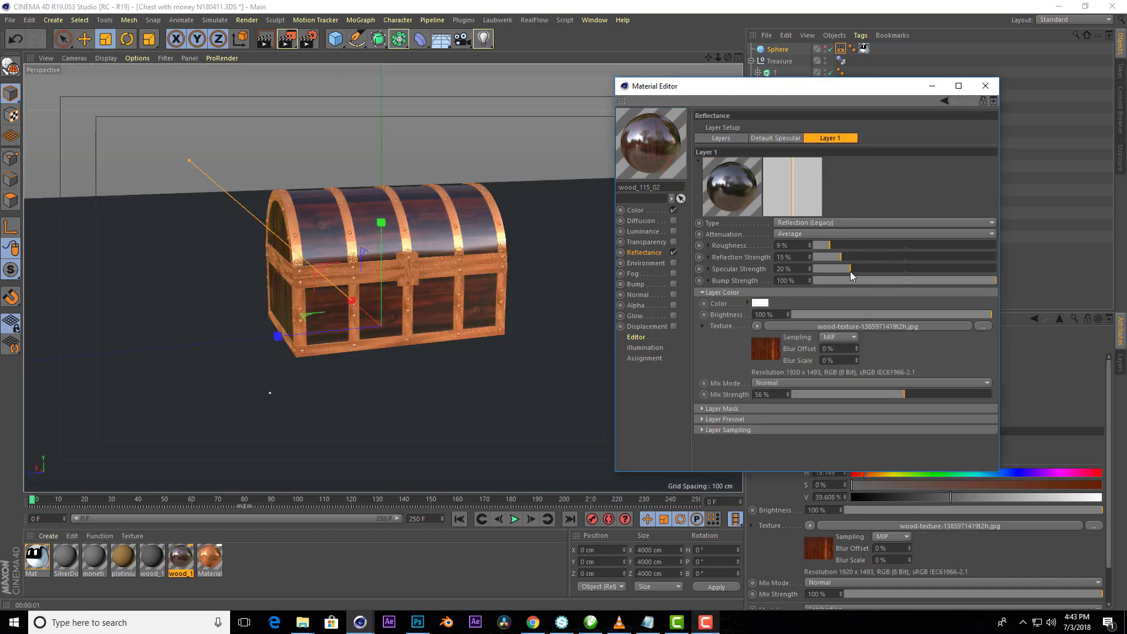
drag(866, 394, 854, 395)
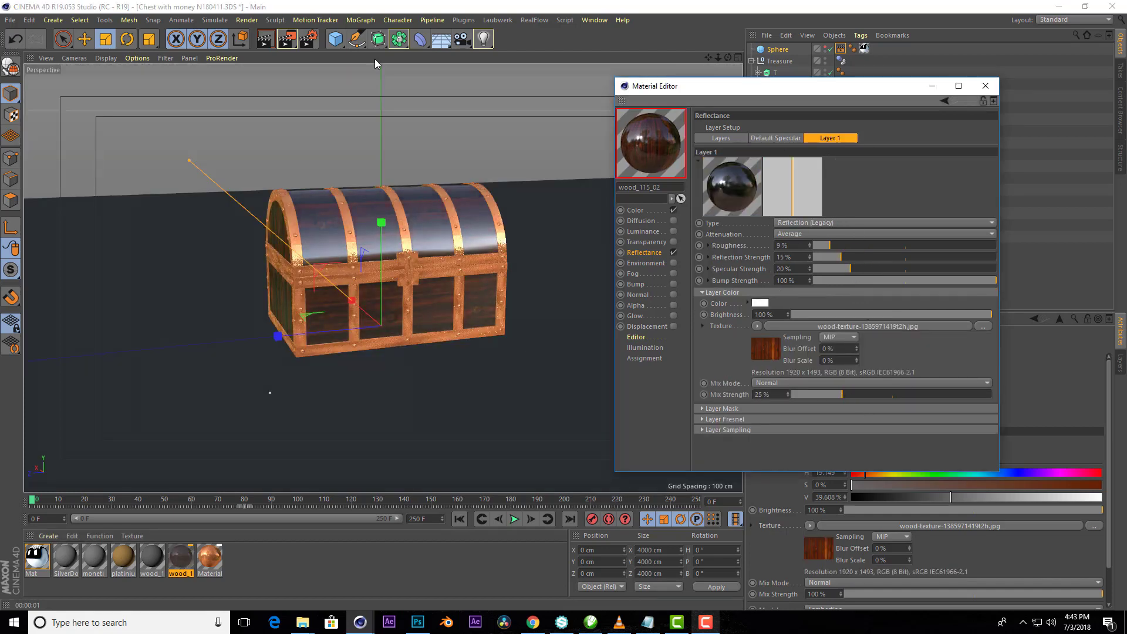
click(265, 45)
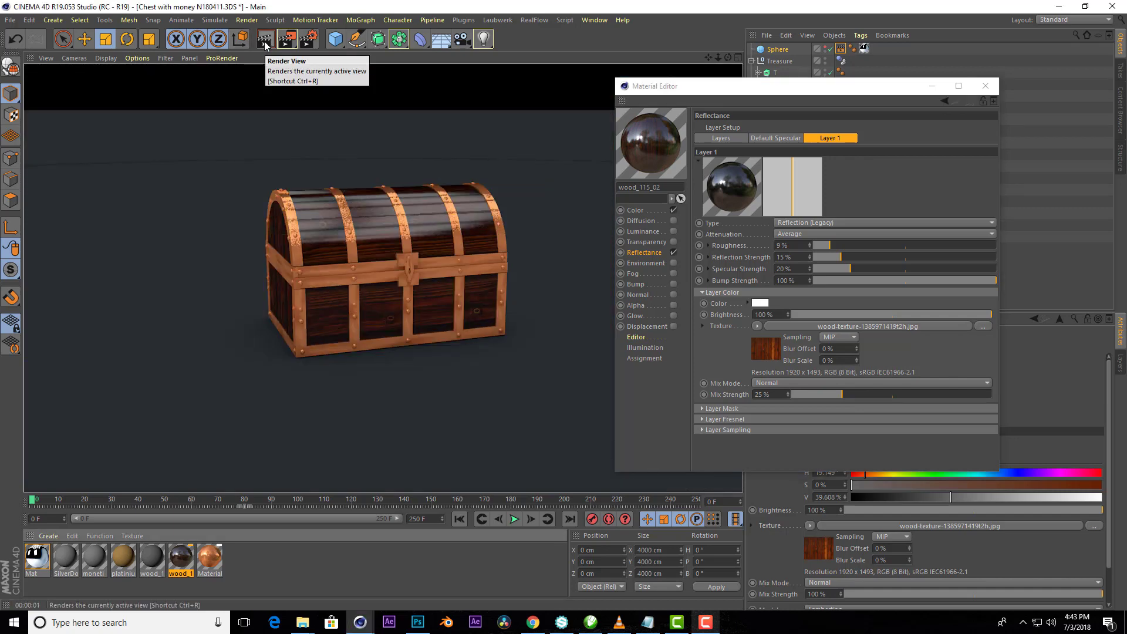
- Close the material editor and expand the osnSunduk chest hierarchy in the Object Manager
click(985, 86)
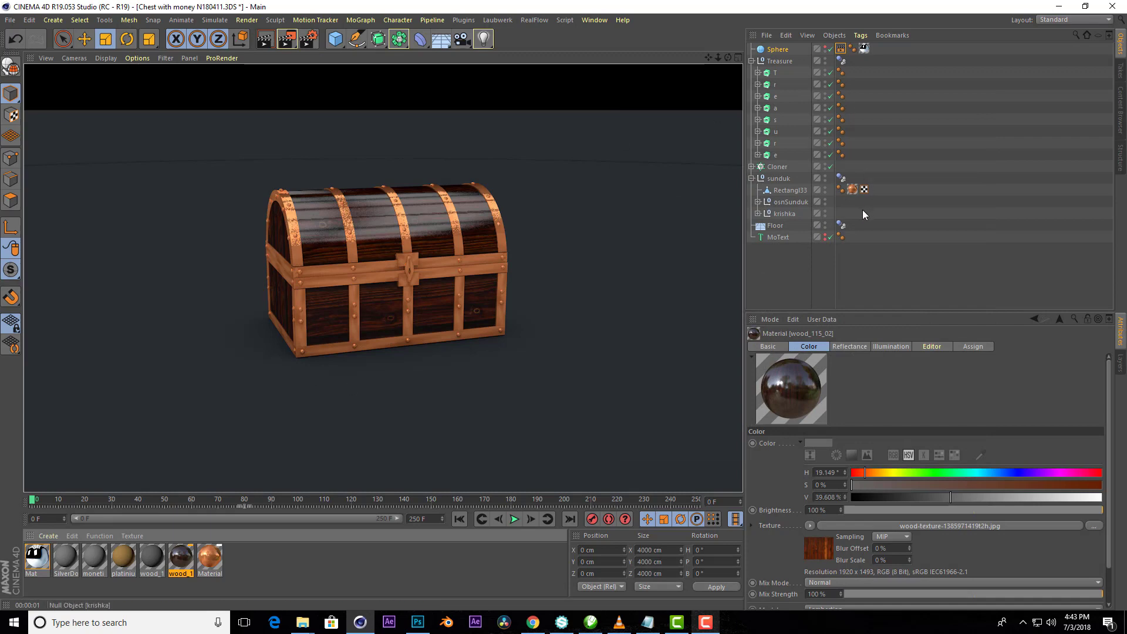
click(757, 213)
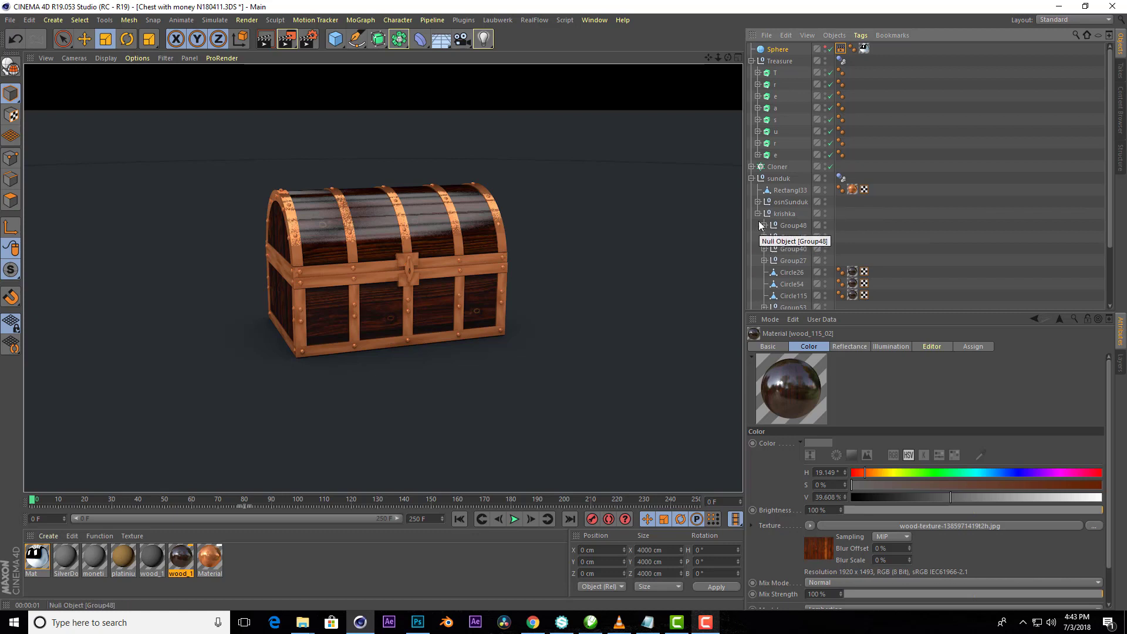
click(473, 290)
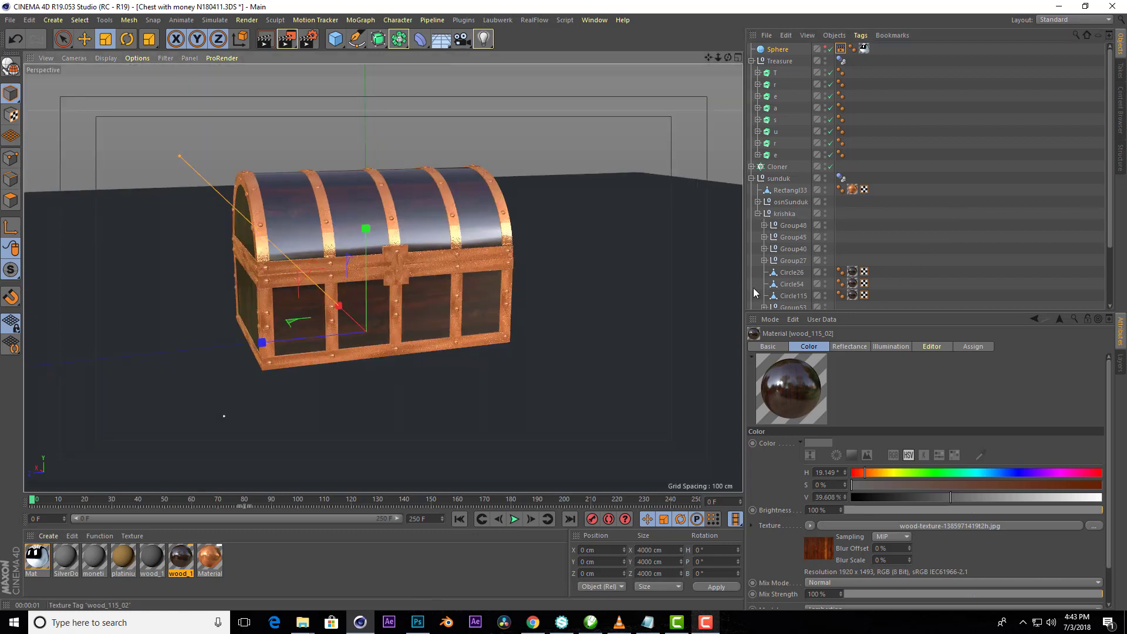
scroll(812, 213, down, 3)
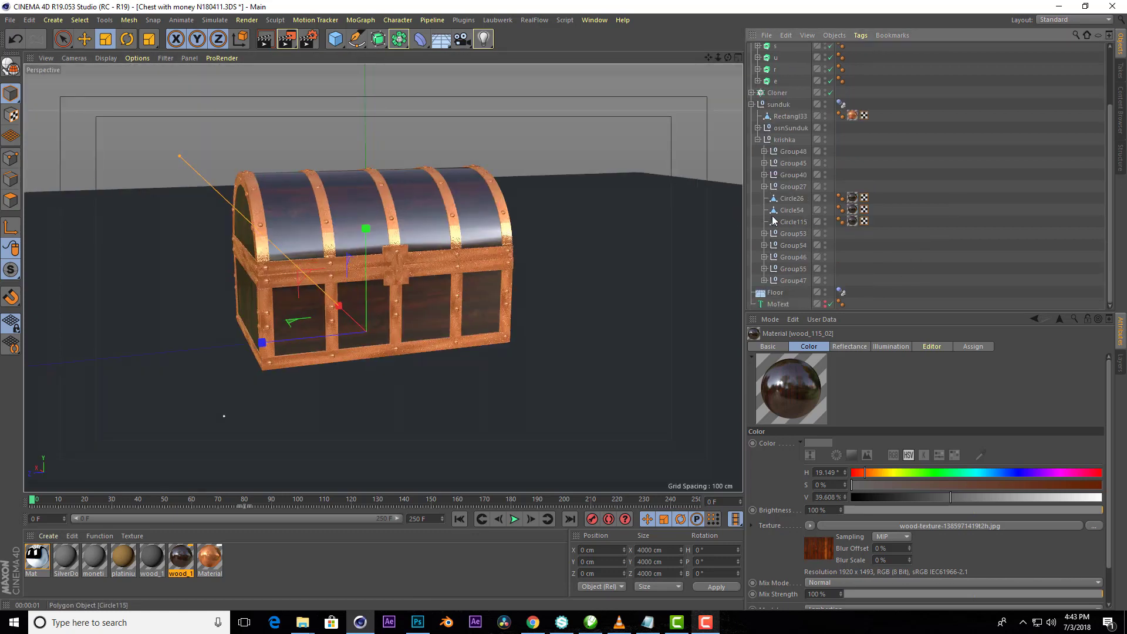
click(761, 141)
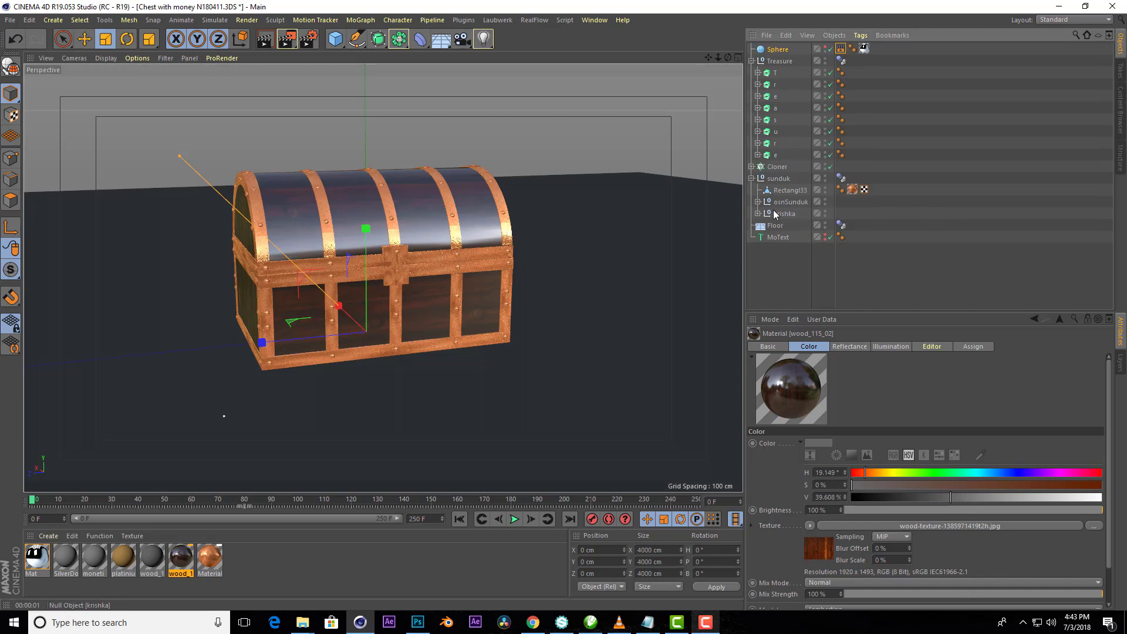
click(758, 201)
- Select the group nulls from Group39 down to Group25
scroll(796, 213, down, 4)
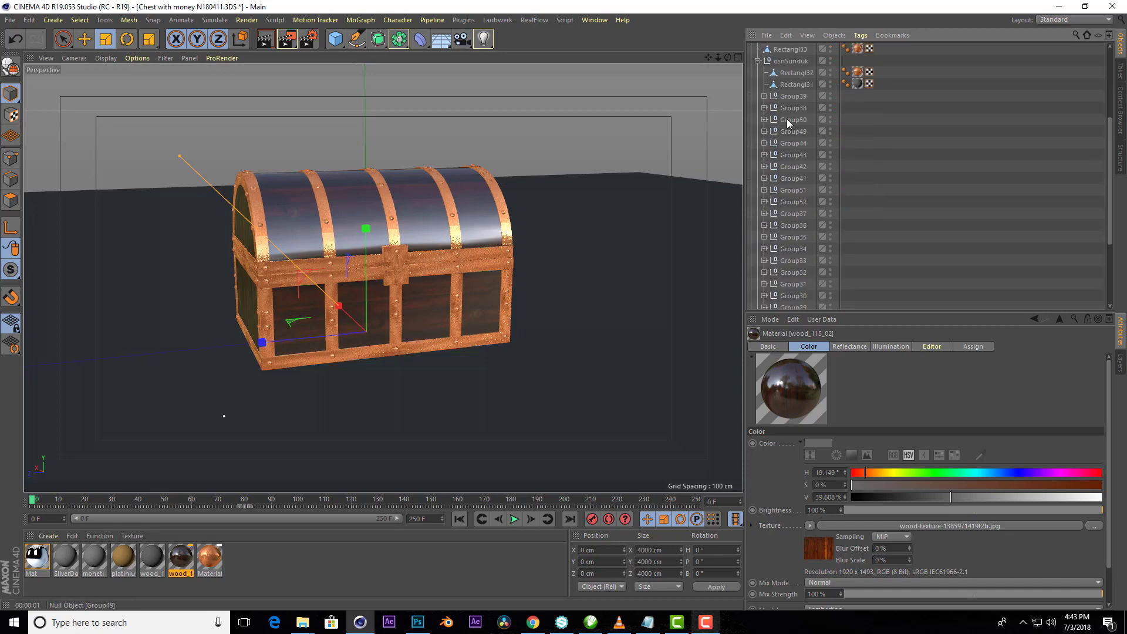
click(784, 97)
scroll(792, 176, down, 3)
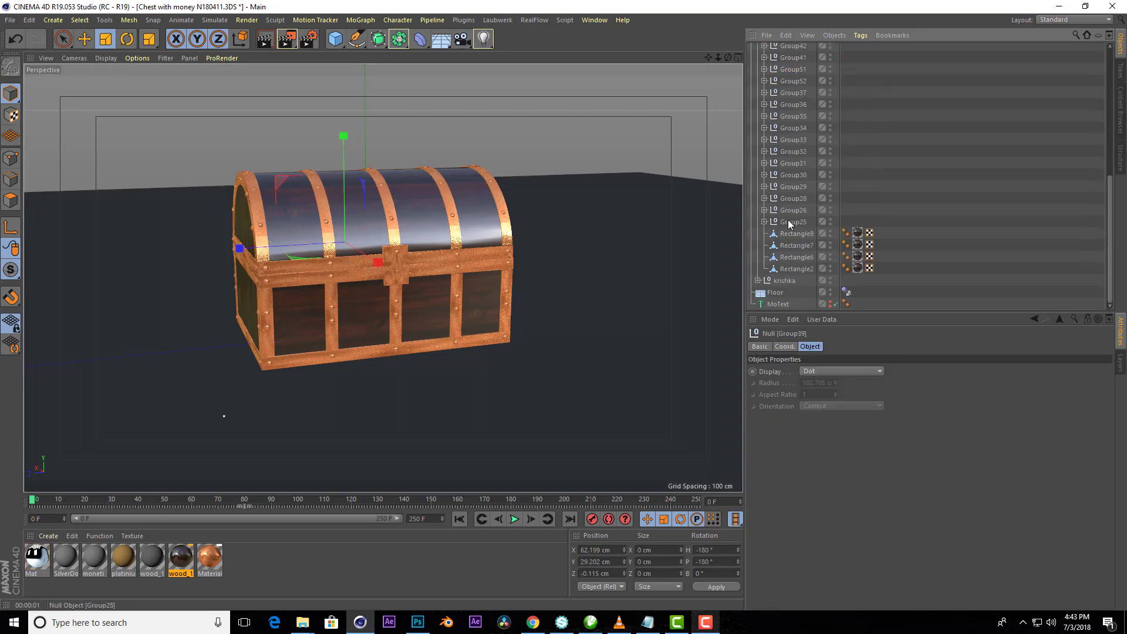
shift+click(788, 222)
- Dissolve the base's group nulls and connect its parts into one object, Sphere102.1
right_click(789, 222)
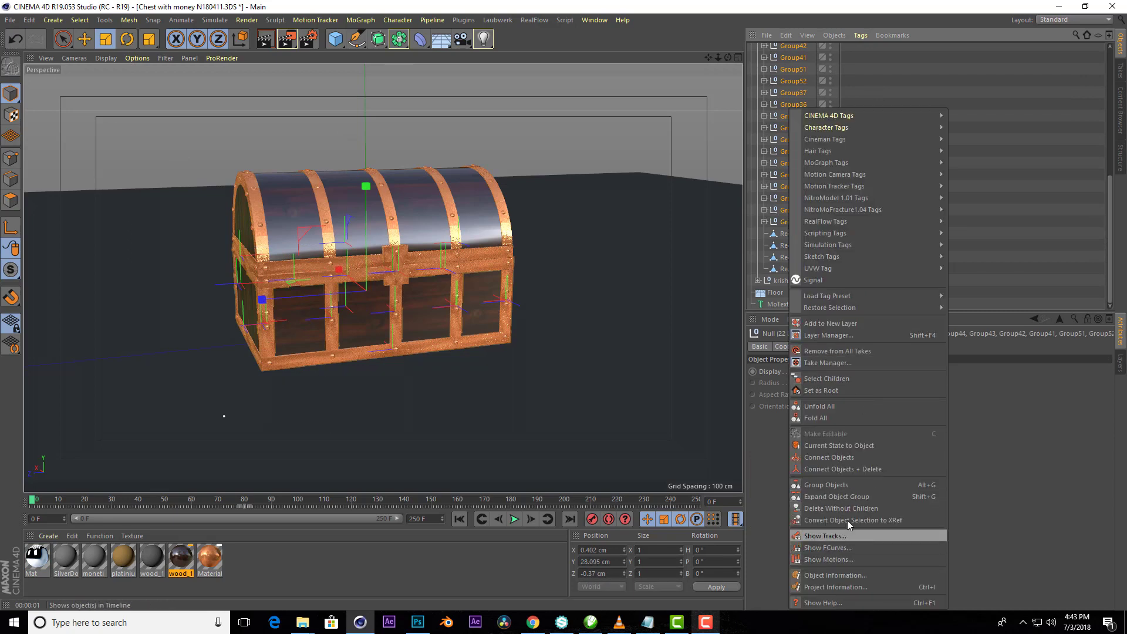
click(875, 497)
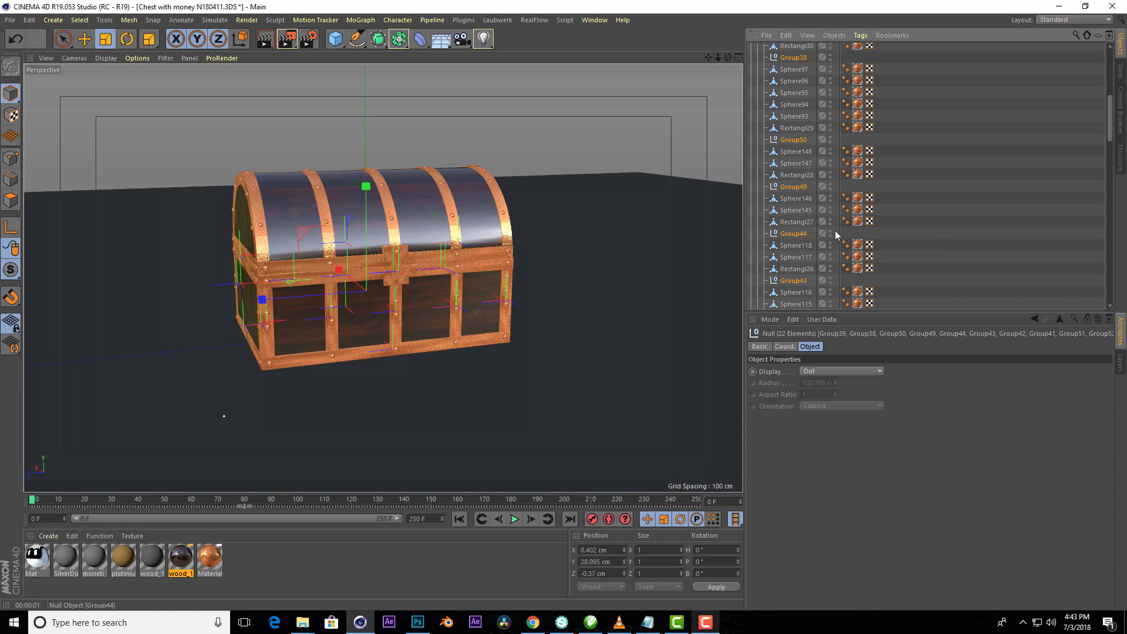
key(Delete)
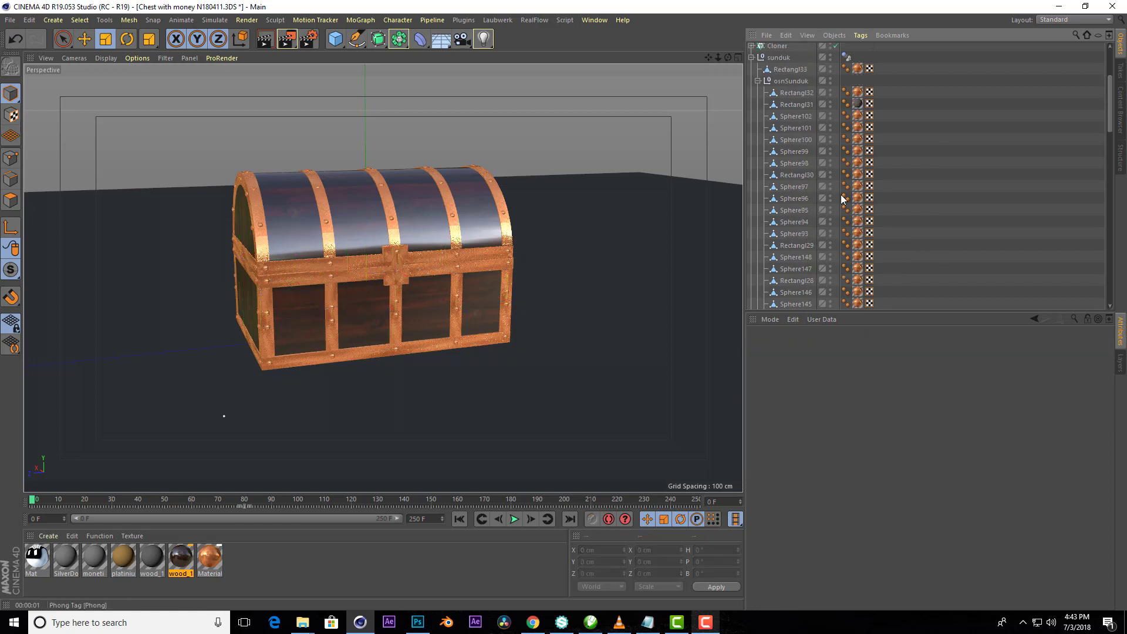
click(797, 120)
scroll(818, 230, down, 3)
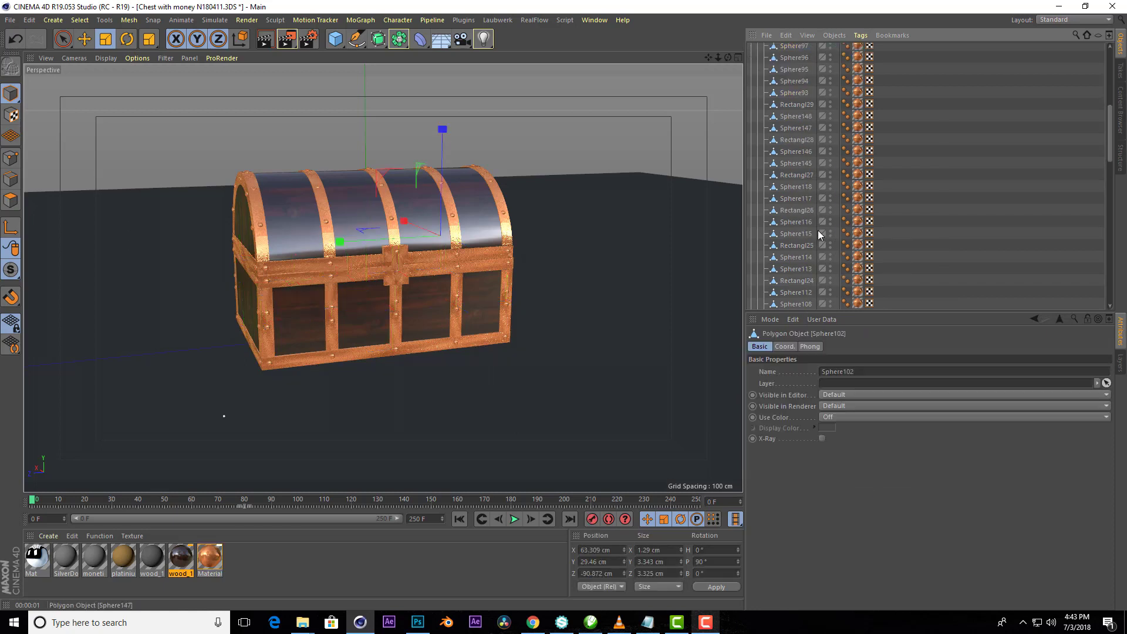
scroll(816, 243, down, 3)
scroll(816, 241, down, 5)
scroll(816, 241, down, 5)
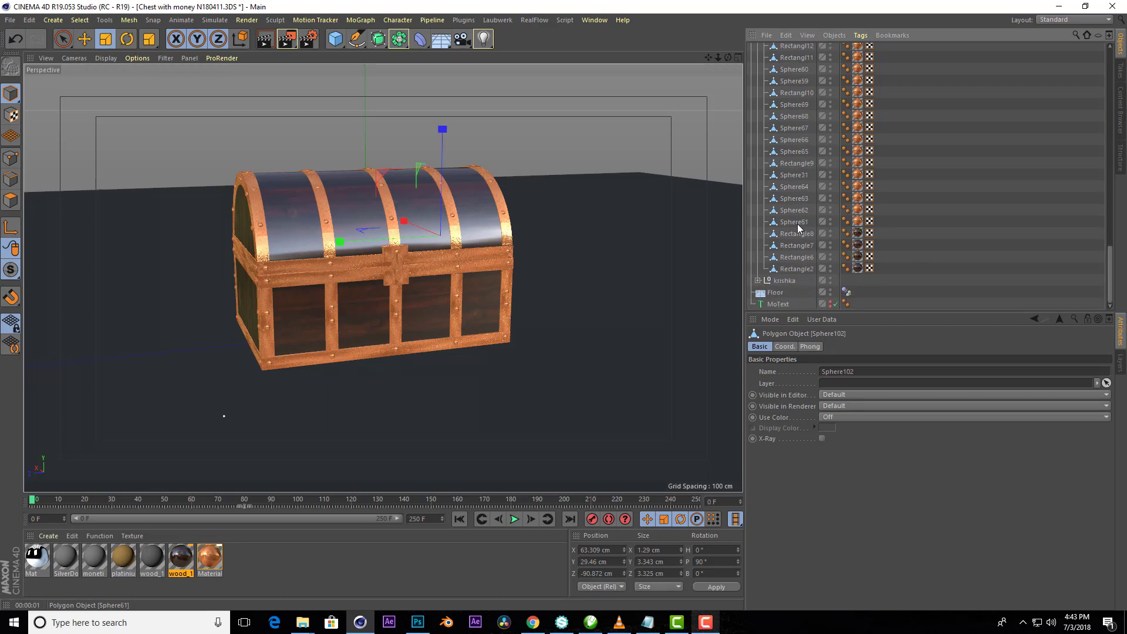
shift+click(797, 224)
right_click(797, 225)
click(854, 470)
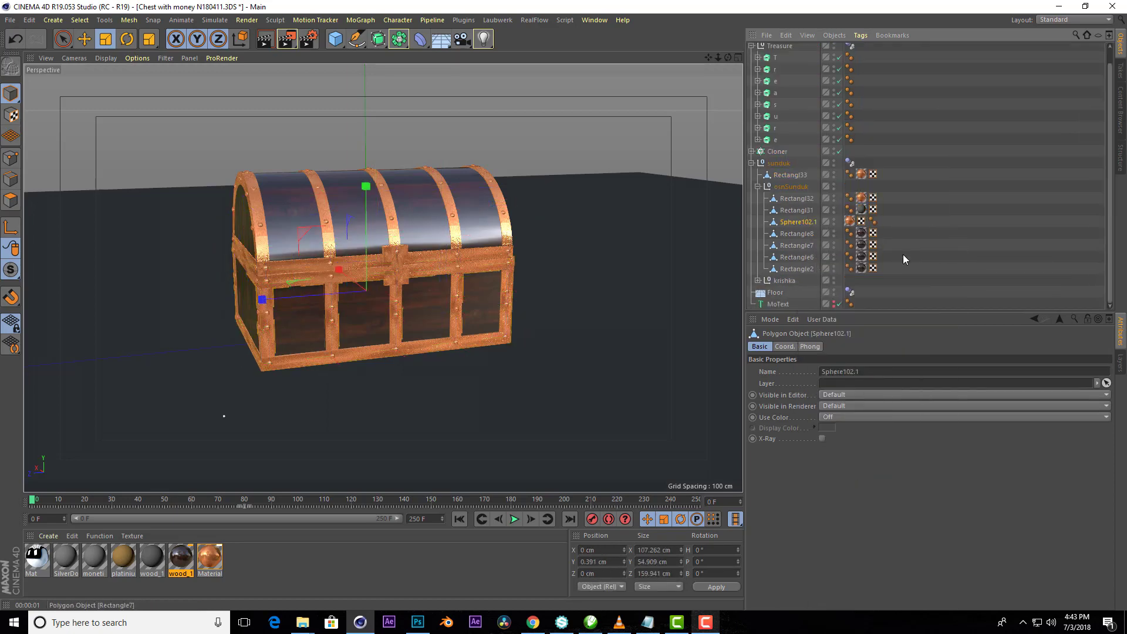
- Expand the krishka lid and dissolve its groups Group48 through Group27
click(778, 164)
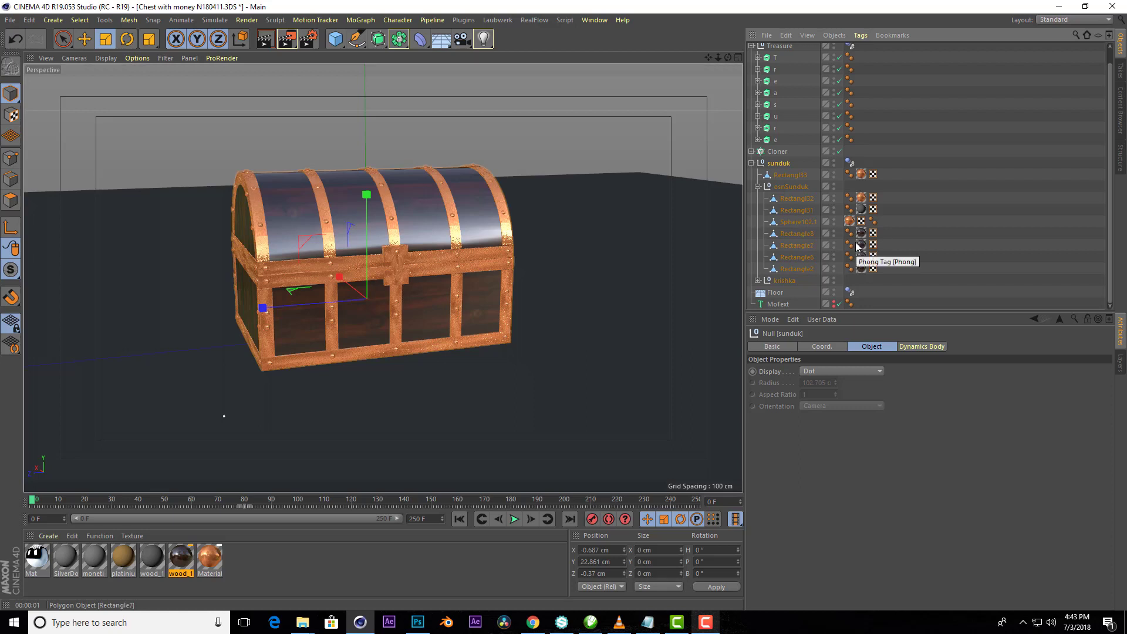
click(757, 280)
scroll(793, 264, down, 3)
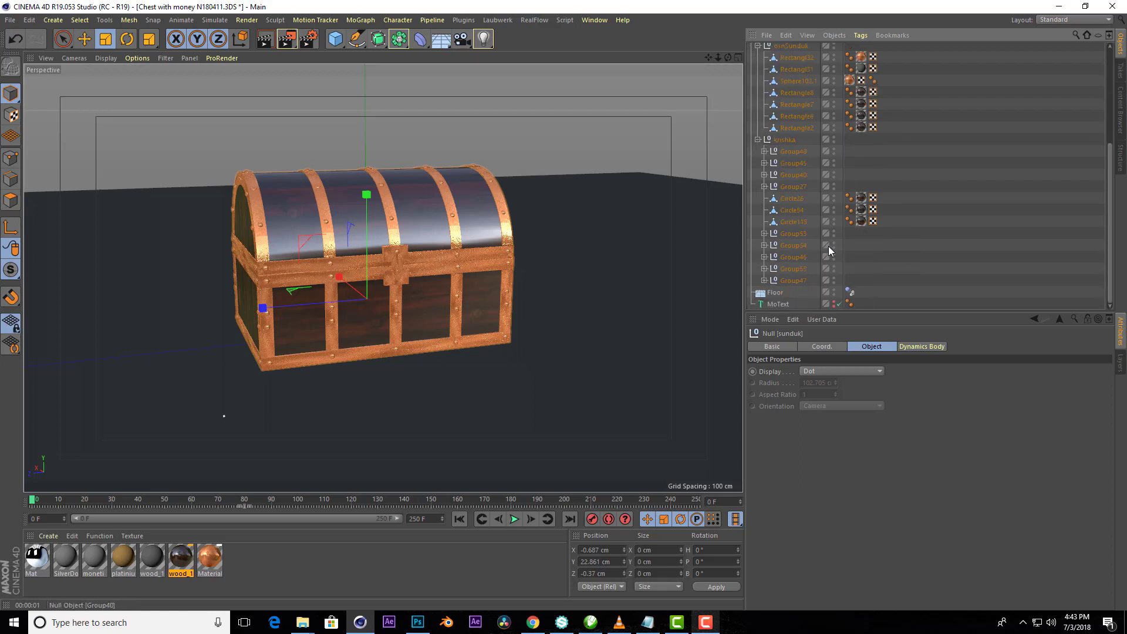
click(789, 150)
shift+click(794, 186)
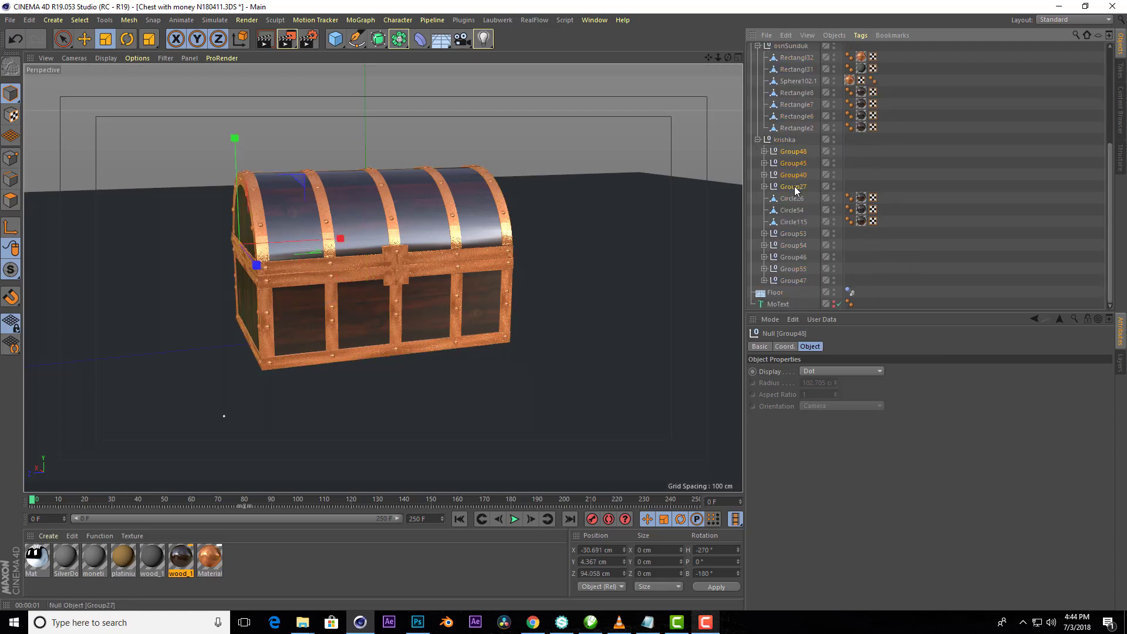
right_click(794, 185)
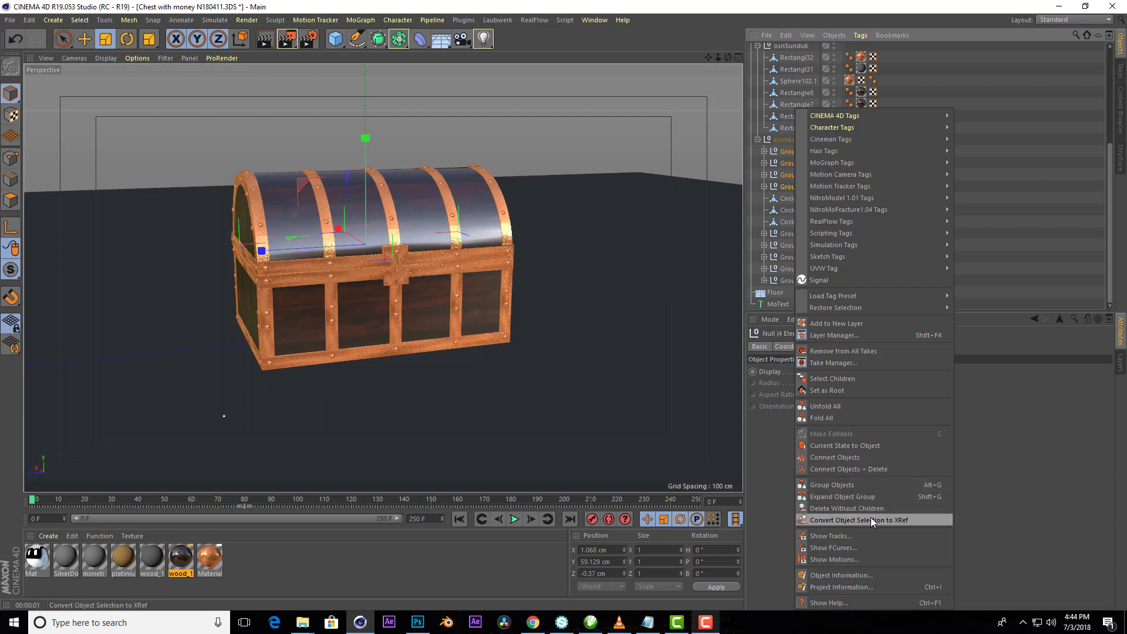
click(871, 495)
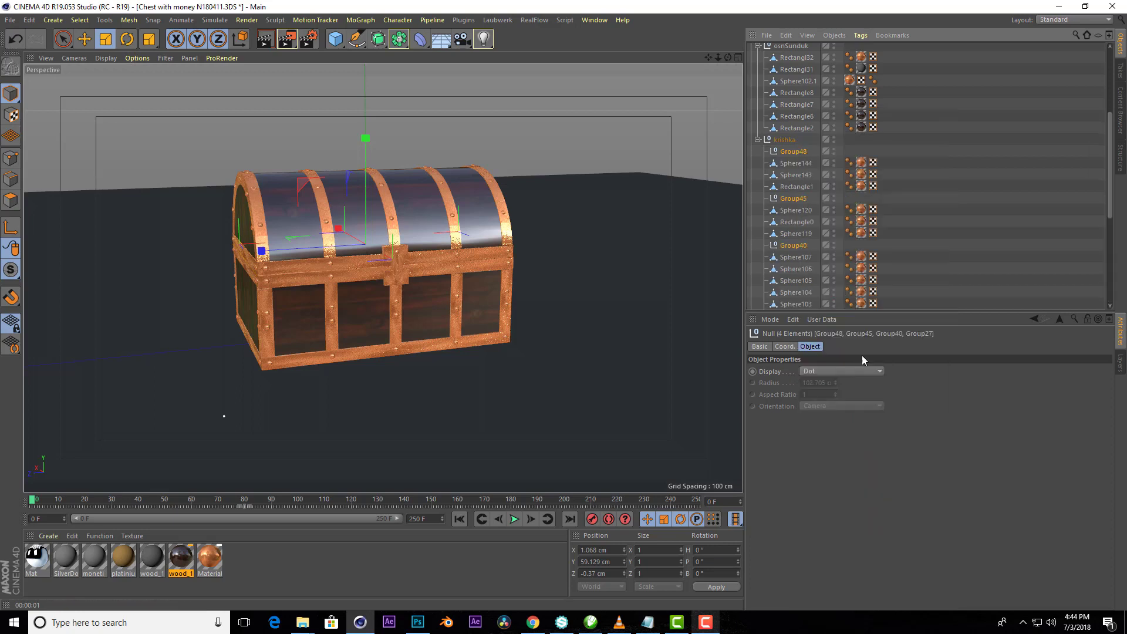
key(Delete)
- Connect the lid parts Sphere144 through Sphere70 into Sphere144.1
click(790, 150)
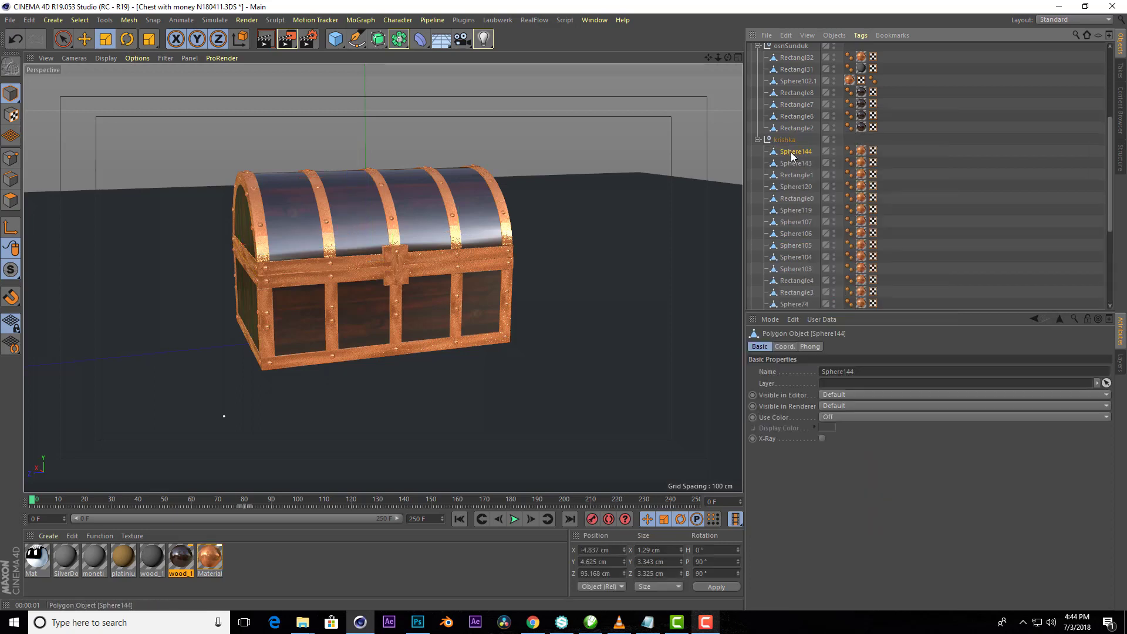
scroll(805, 217, down, 5)
shift+click(798, 186)
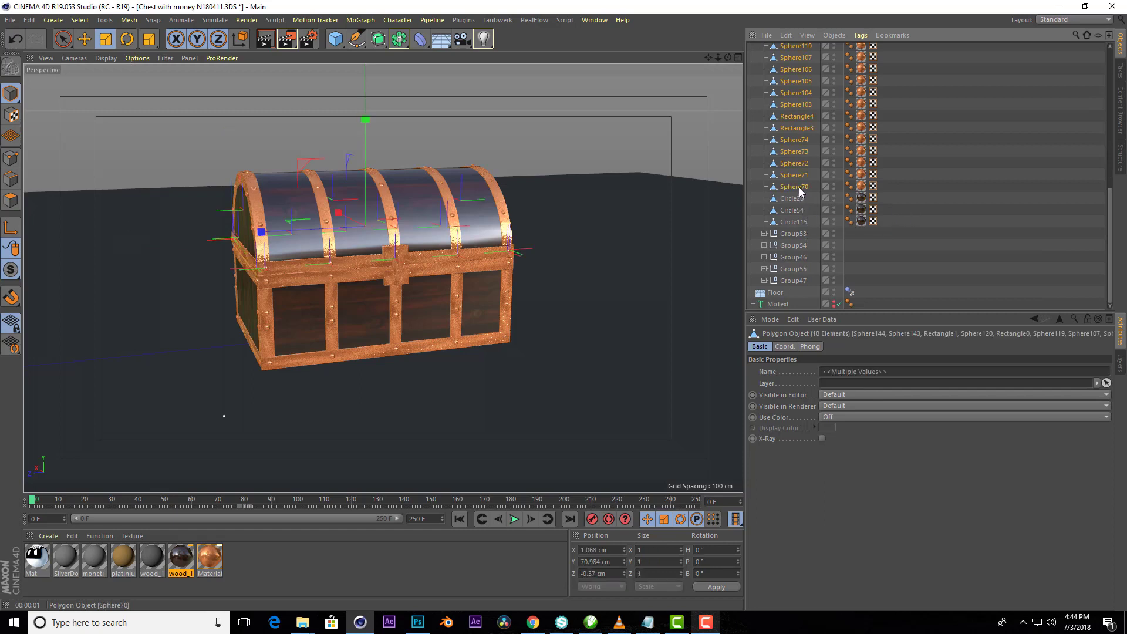
right_click(799, 188)
click(876, 470)
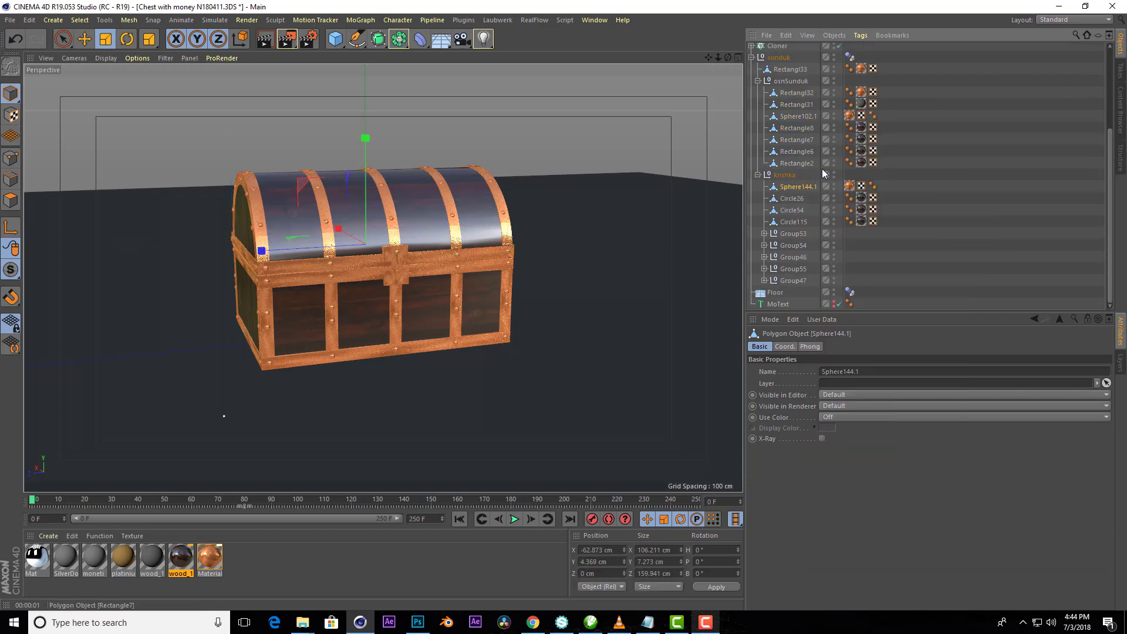
- Dissolve lid groups Group53 to Group47 and connect their parts into Sphere162.1
click(787, 235)
shift+click(794, 281)
right_click(793, 280)
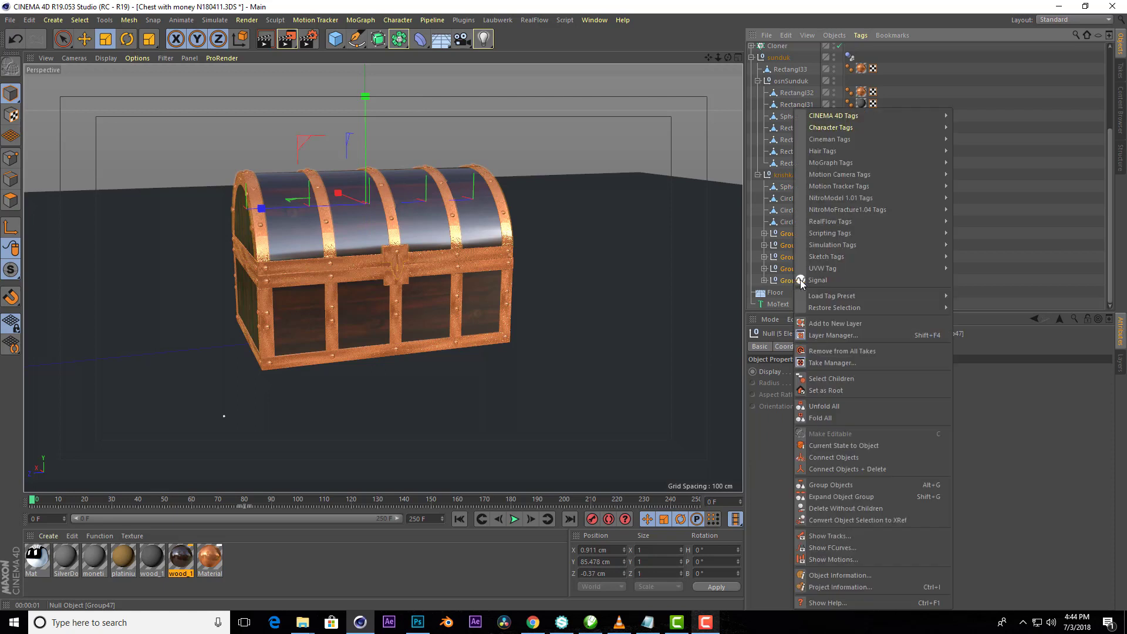
click(851, 498)
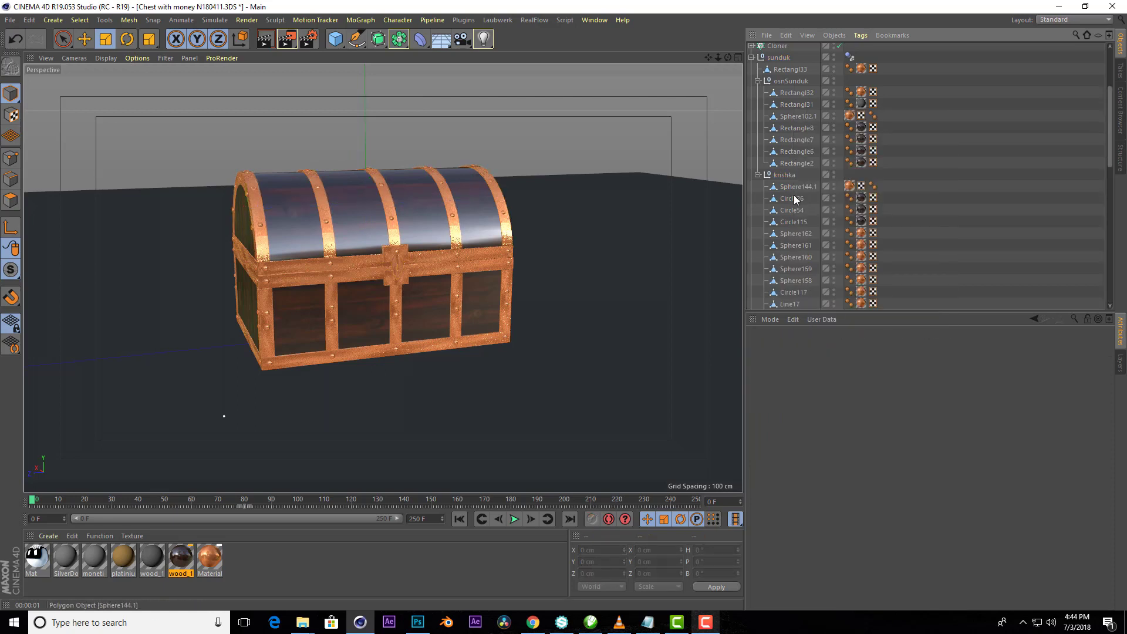
click(810, 234)
scroll(811, 235, down, 10)
scroll(808, 241, down, 3)
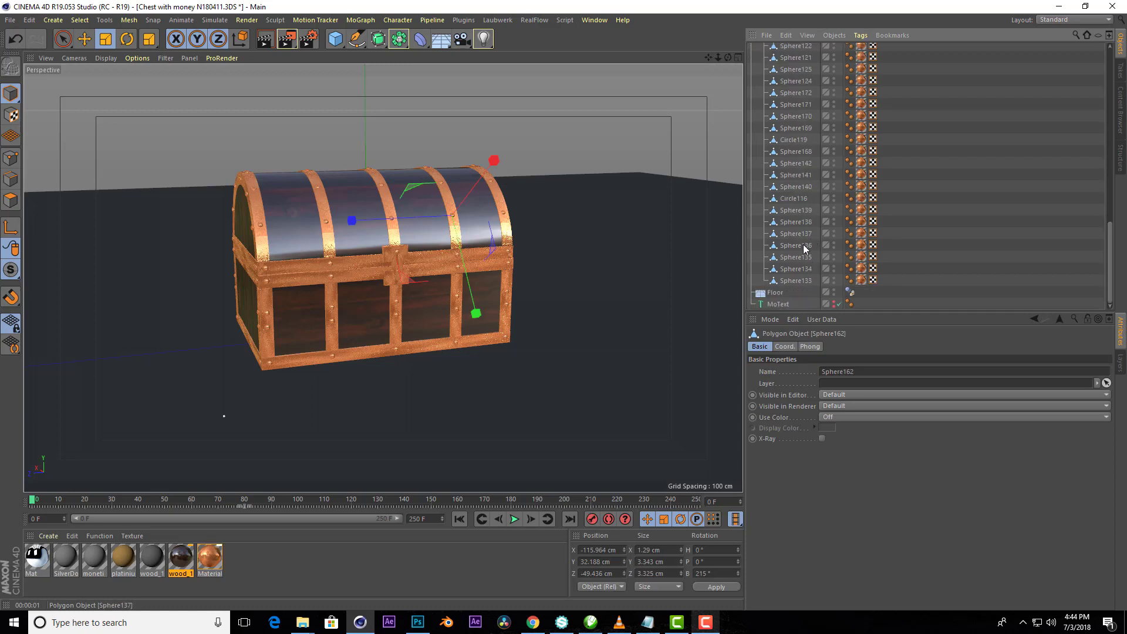
shift+click(789, 281)
right_click(788, 281)
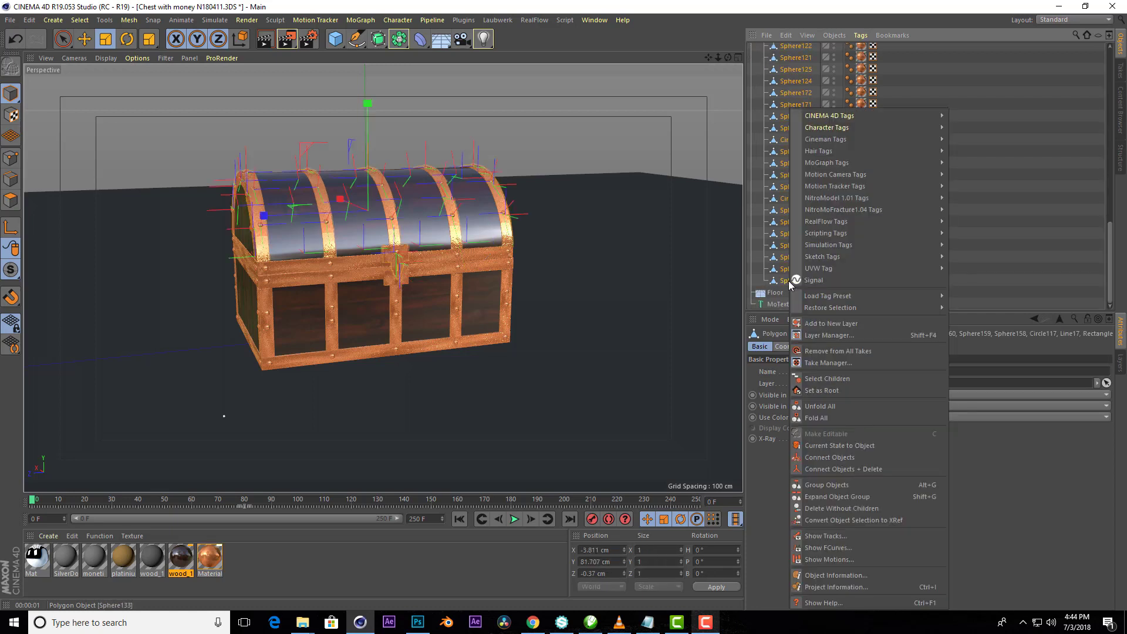
click(856, 469)
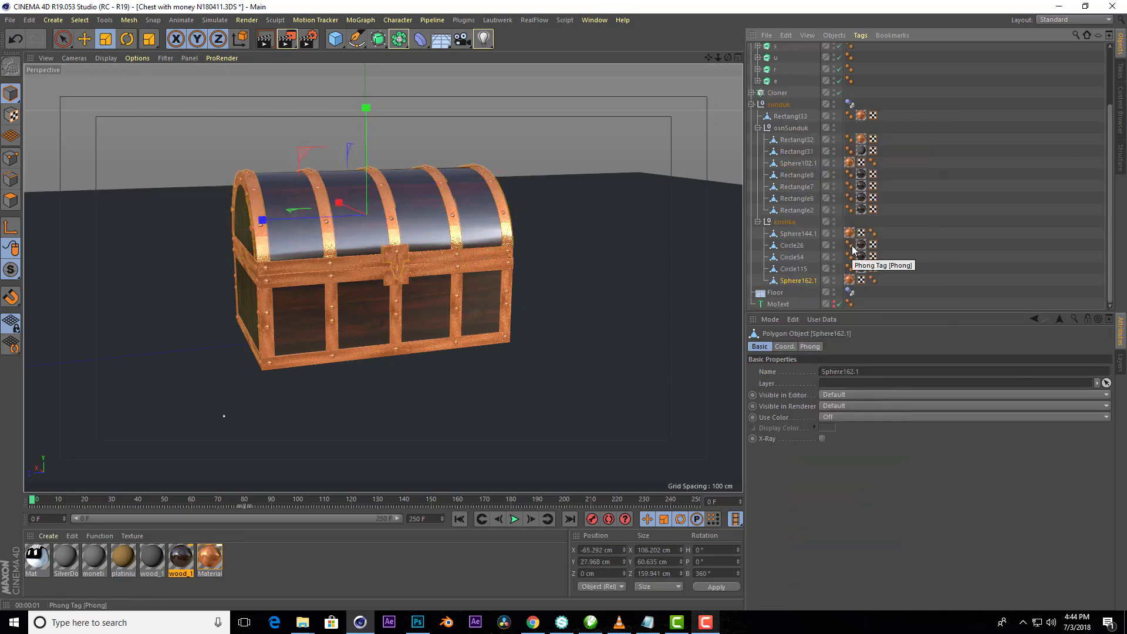
- Select the wood_115_02 texture tags on the base and the Circle26, Circle54, Circle115 parts
click(861, 185)
shift+click(861, 210)
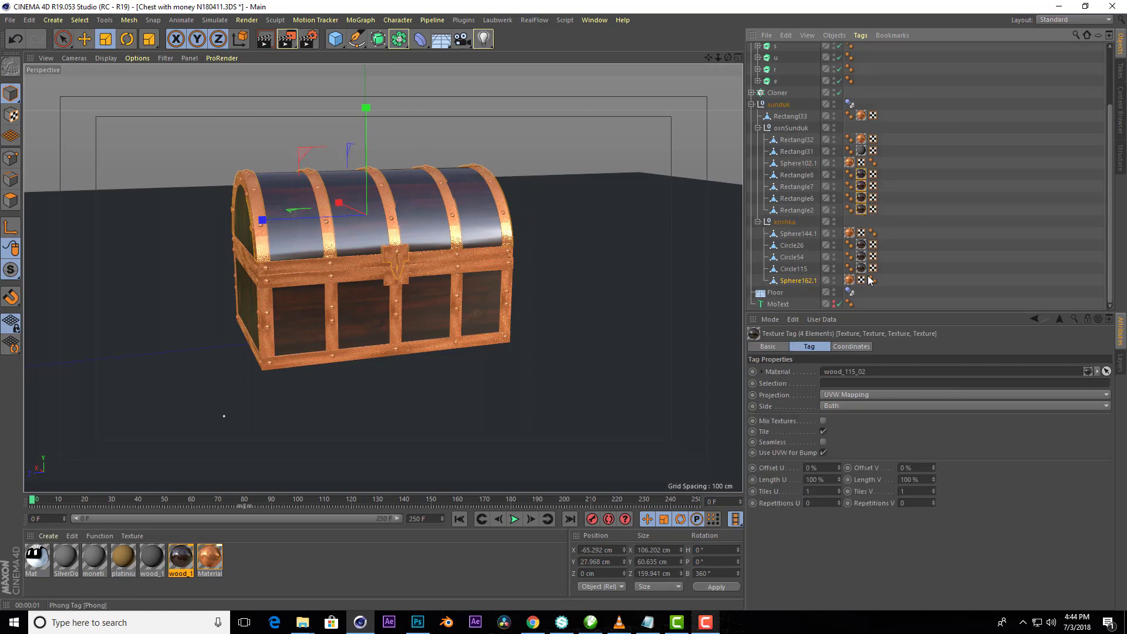
shift+click(861, 245)
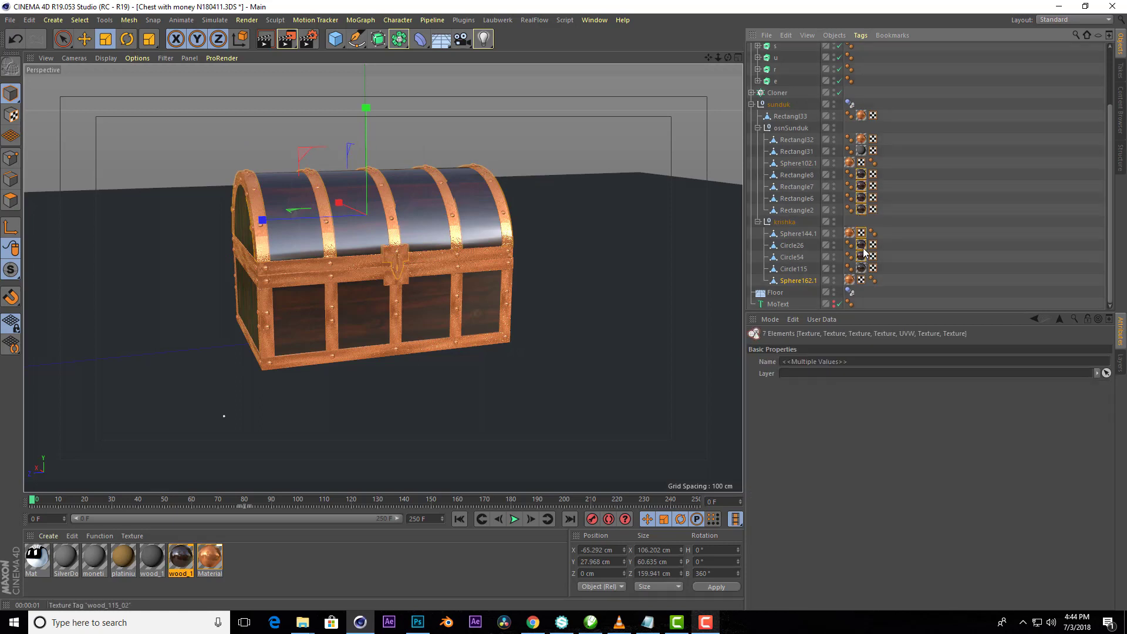
shift+click(862, 257)
shift+click(864, 267)
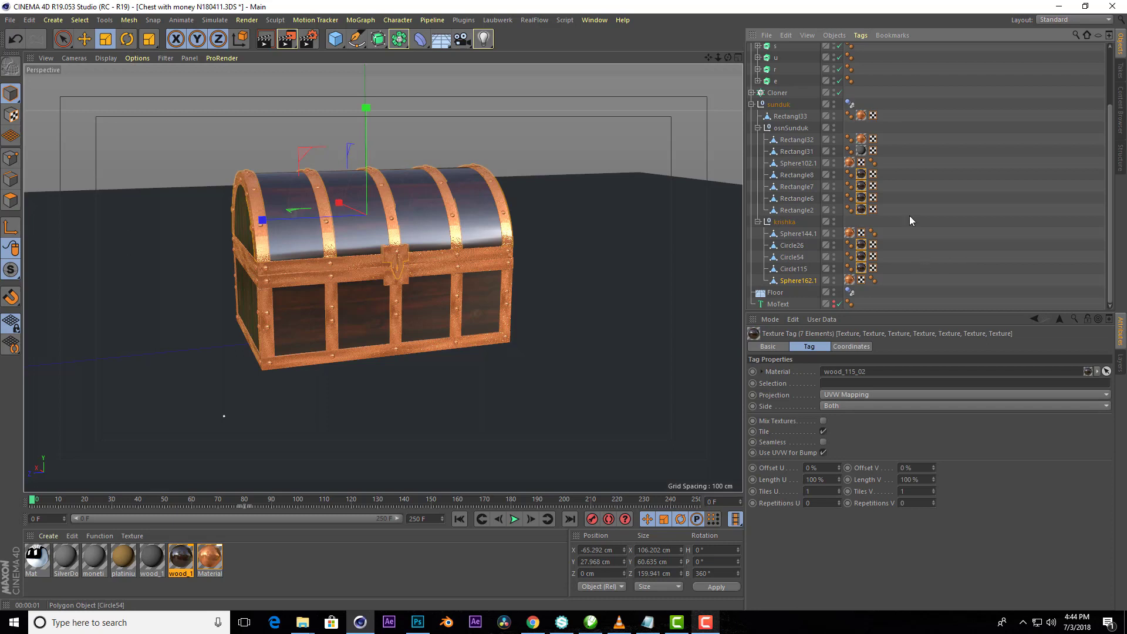
- Keep UVW Mapping, set the tags to 50% length and 2 tiles, then render and orbit
click(878, 394)
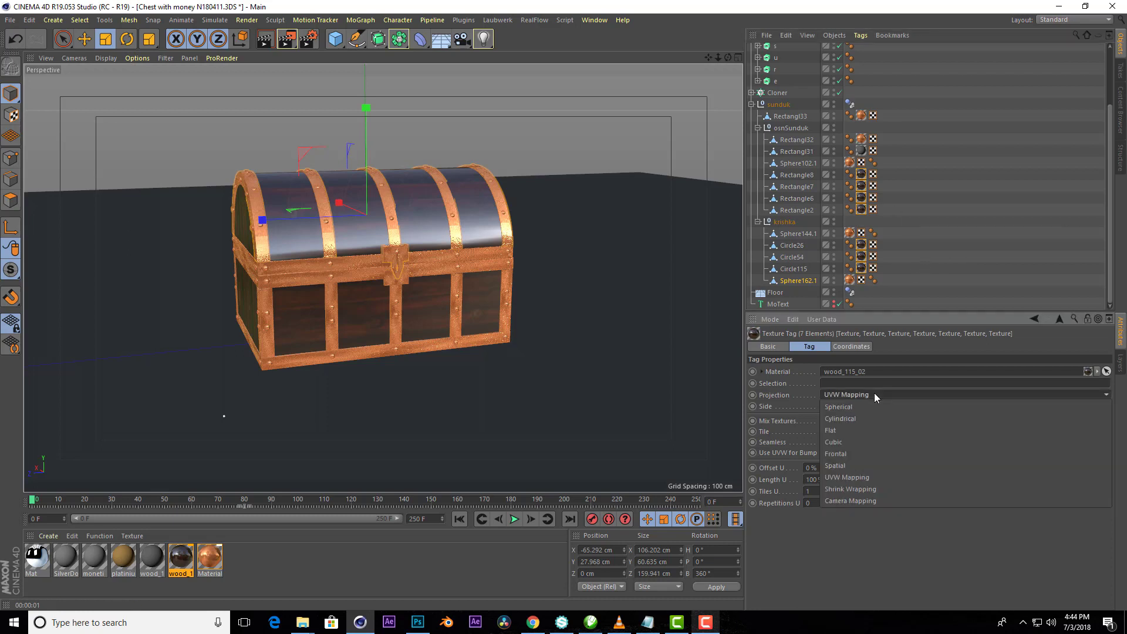
click(857, 474)
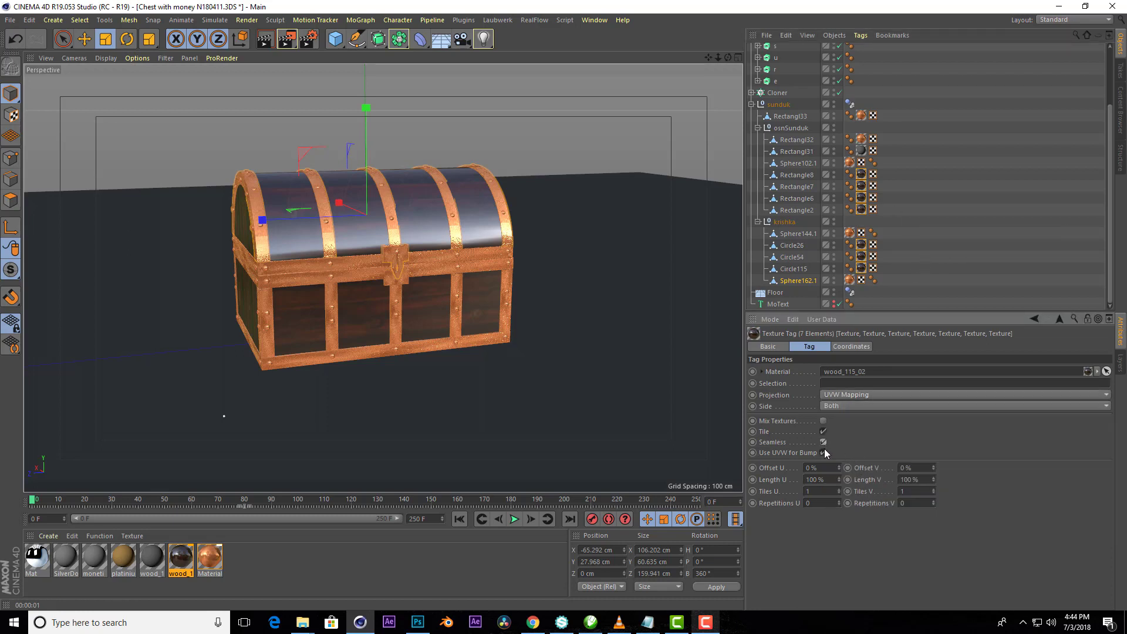
click(821, 480)
text(50)
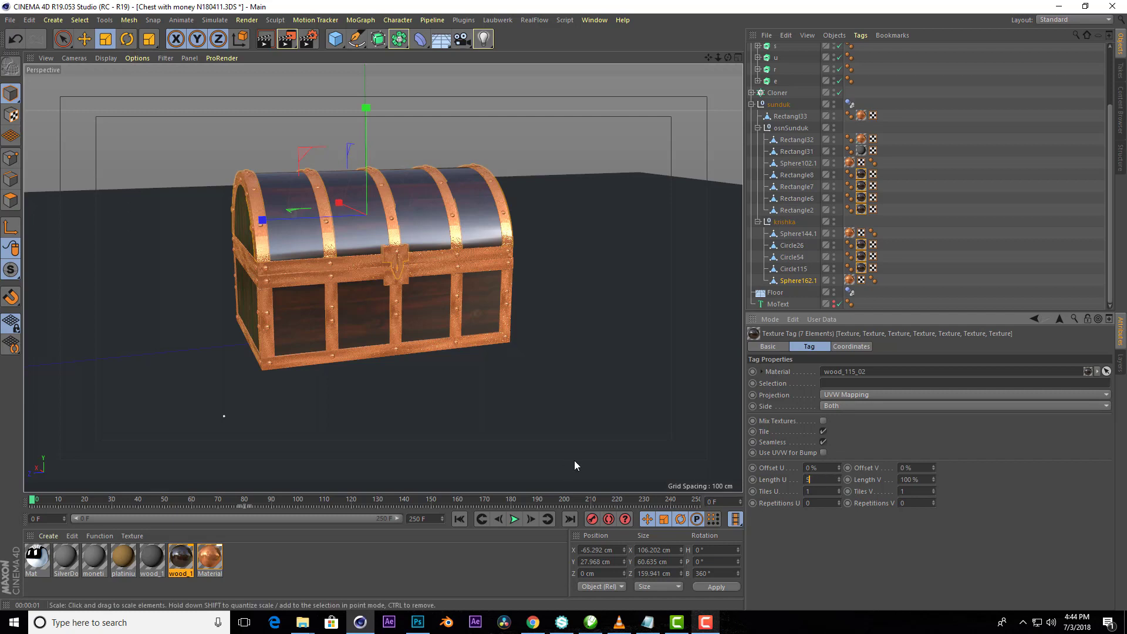
key(Tab)
key(Tab)
text(2)
key(Tab)
key(Tab)
key(Return)
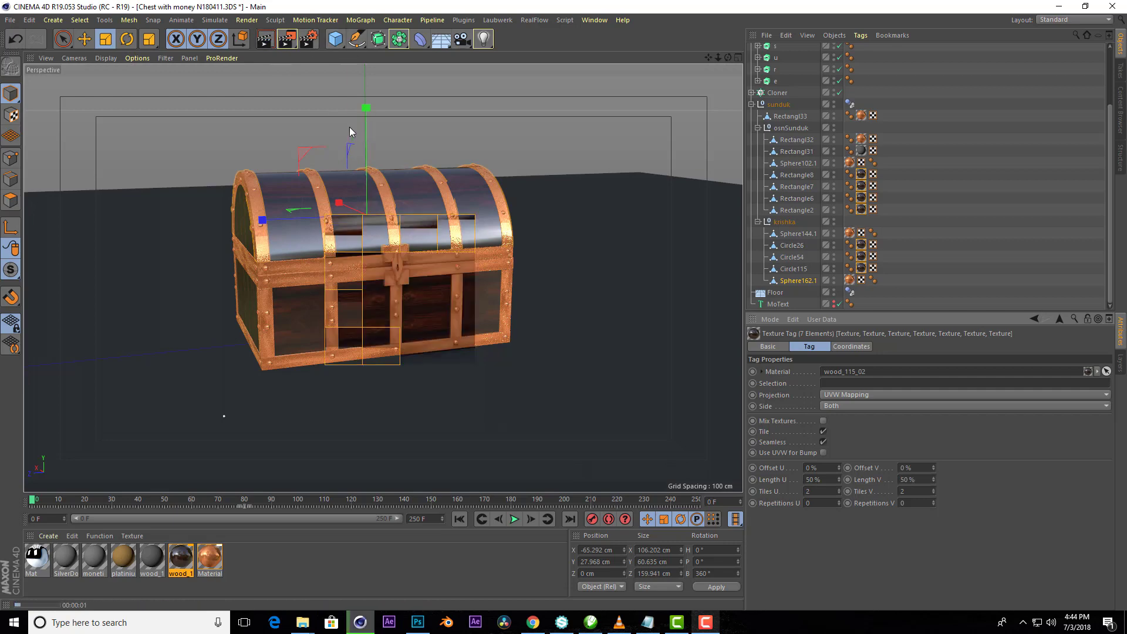
key(ctrl+r)
drag(727, 57, 698, 65)
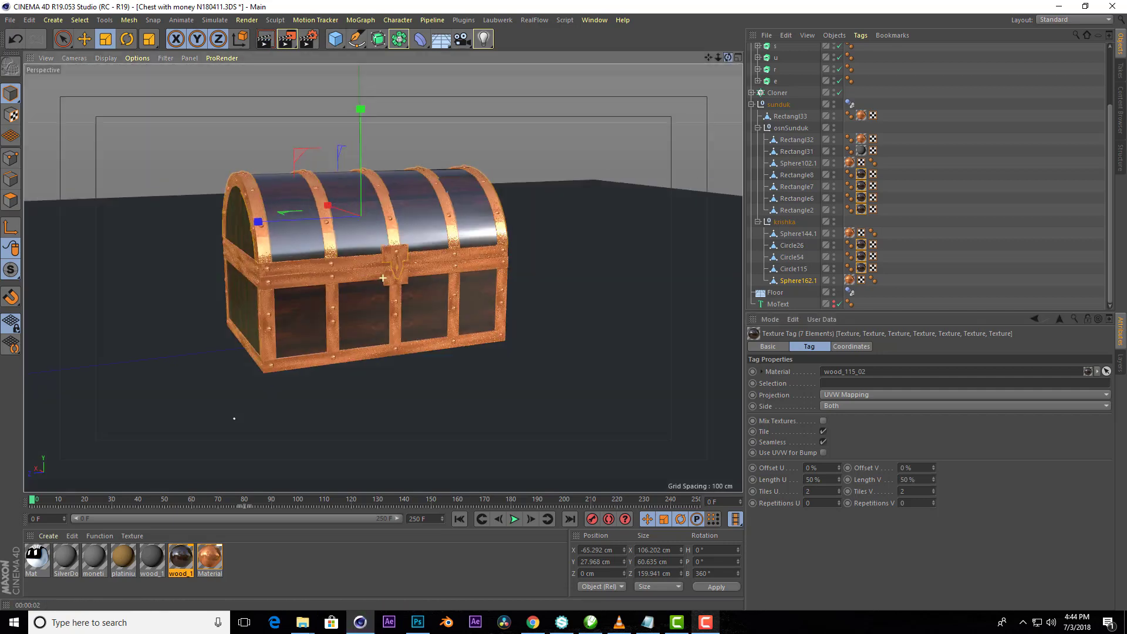
drag(382, 278, 352, 294)
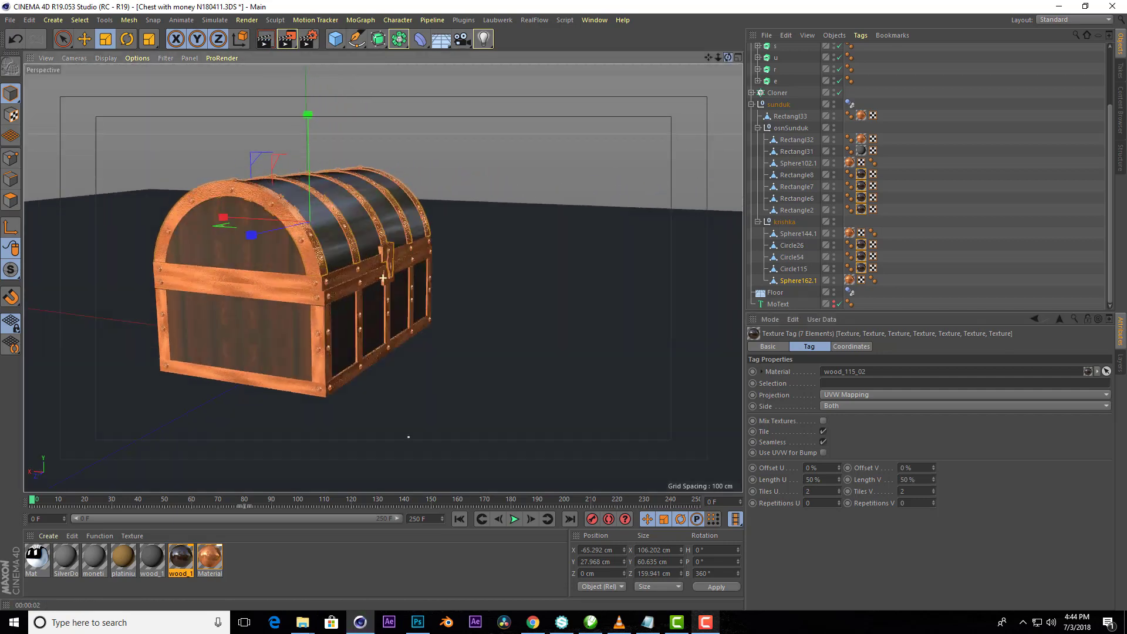
- Set wood_115_02's reflection layer to 7% roughness and 4% reflection strength, render, and close the editor
double_click(181, 558)
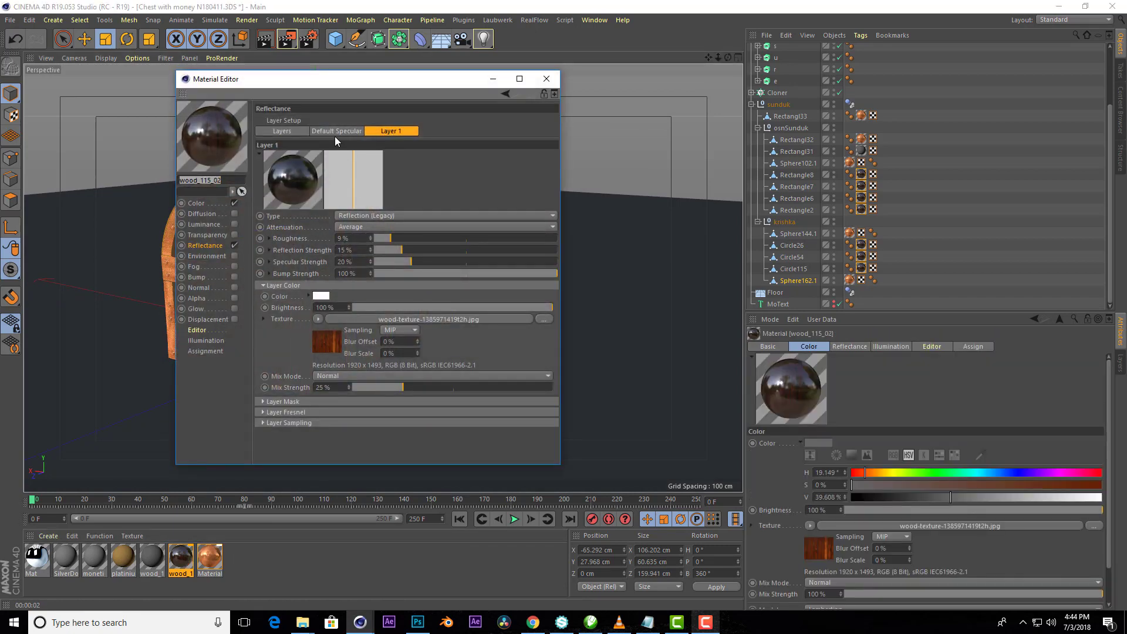
click(388, 387)
click(389, 262)
drag(392, 252, 375, 251)
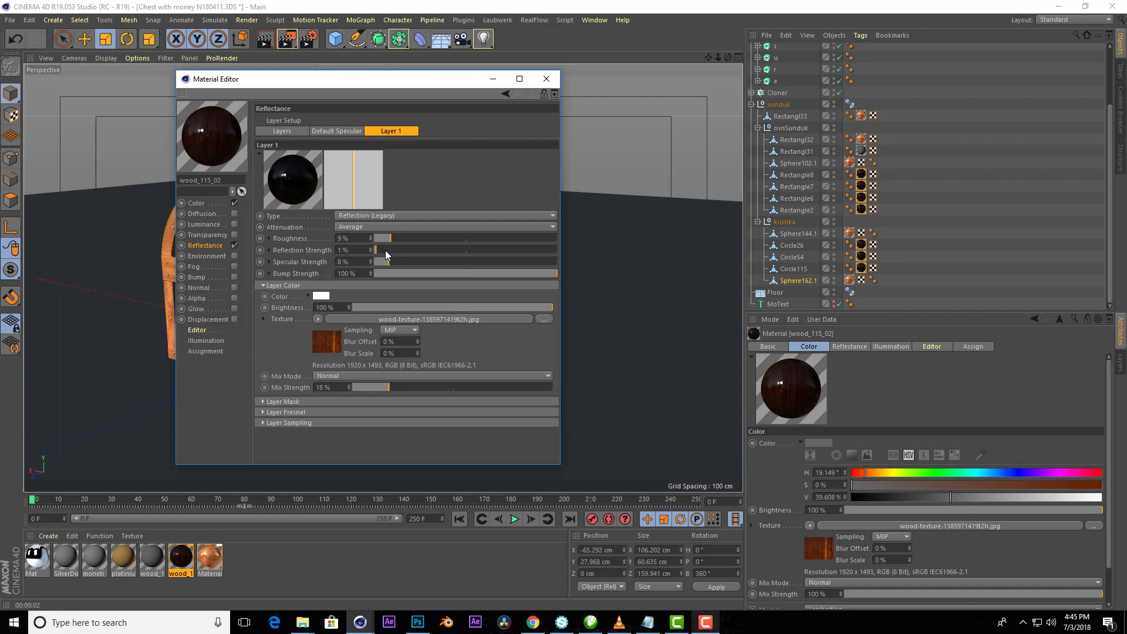
click(385, 250)
drag(388, 250, 383, 250)
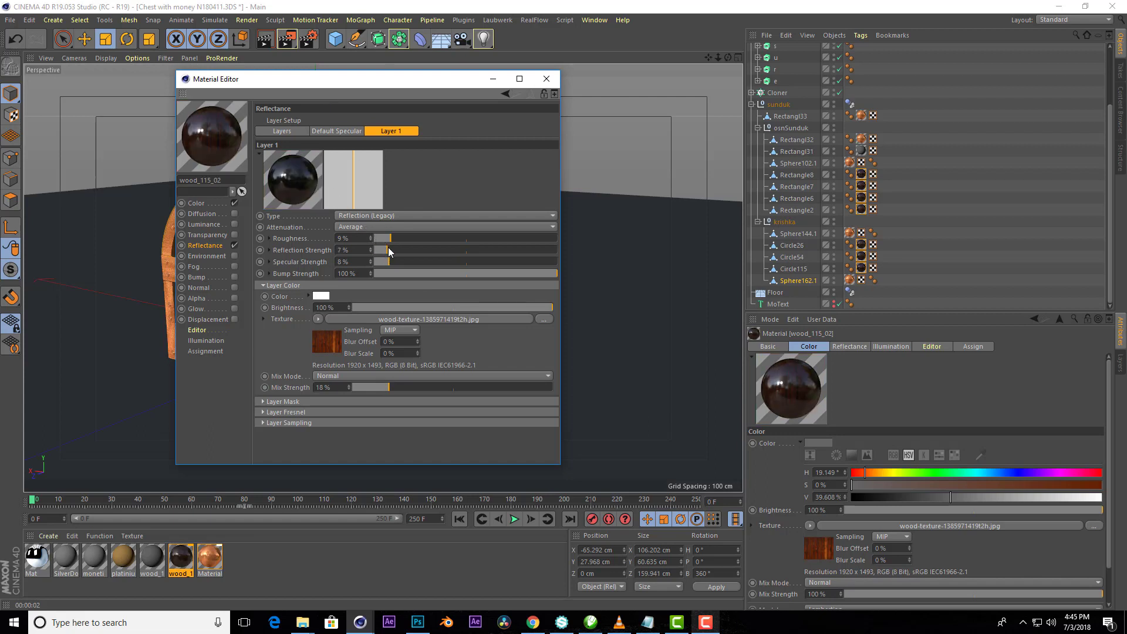
click(405, 388)
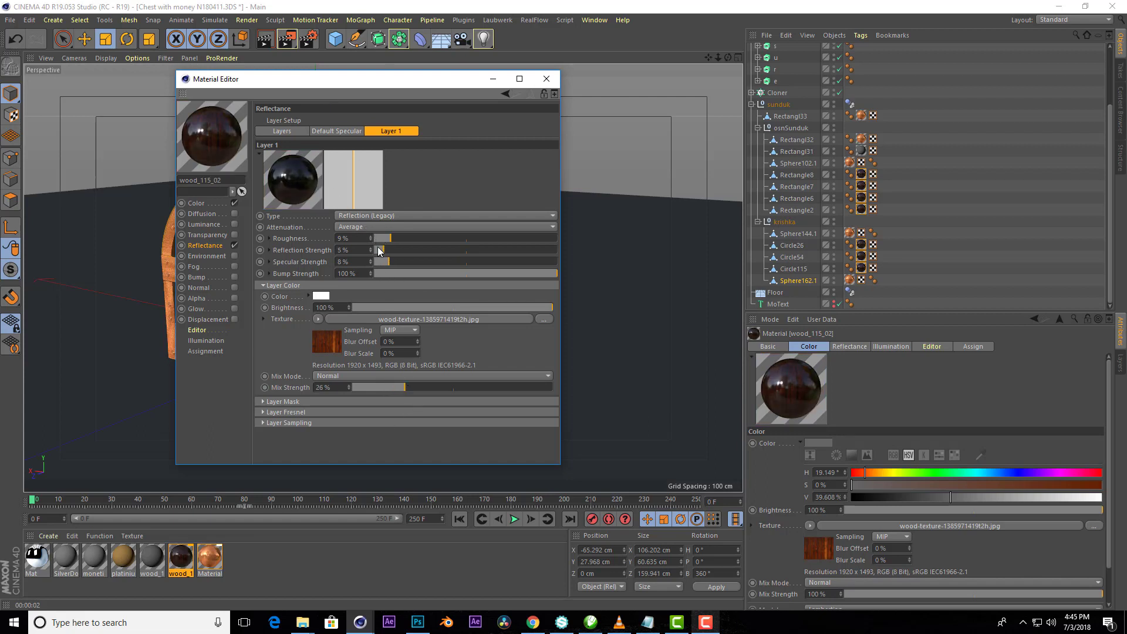
drag(390, 237, 411, 238)
mouse_move(411, 238)
mouse_down()
mouse_move(386, 237)
mouse_move(380, 250)
mouse_up()
drag(306, 85, 754, 174)
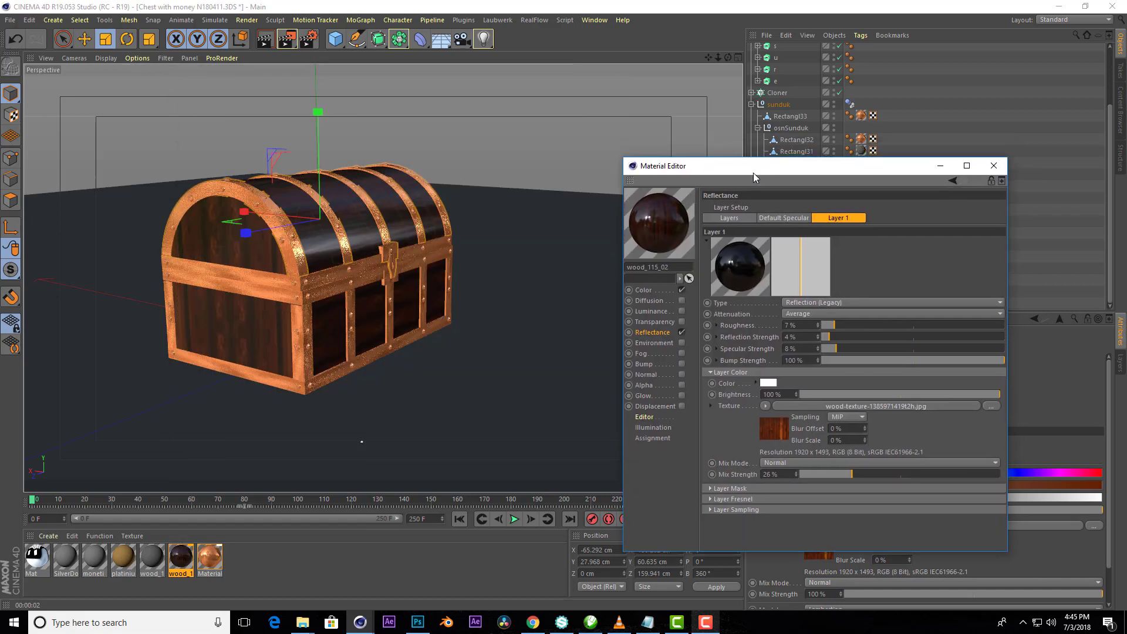
click(265, 40)
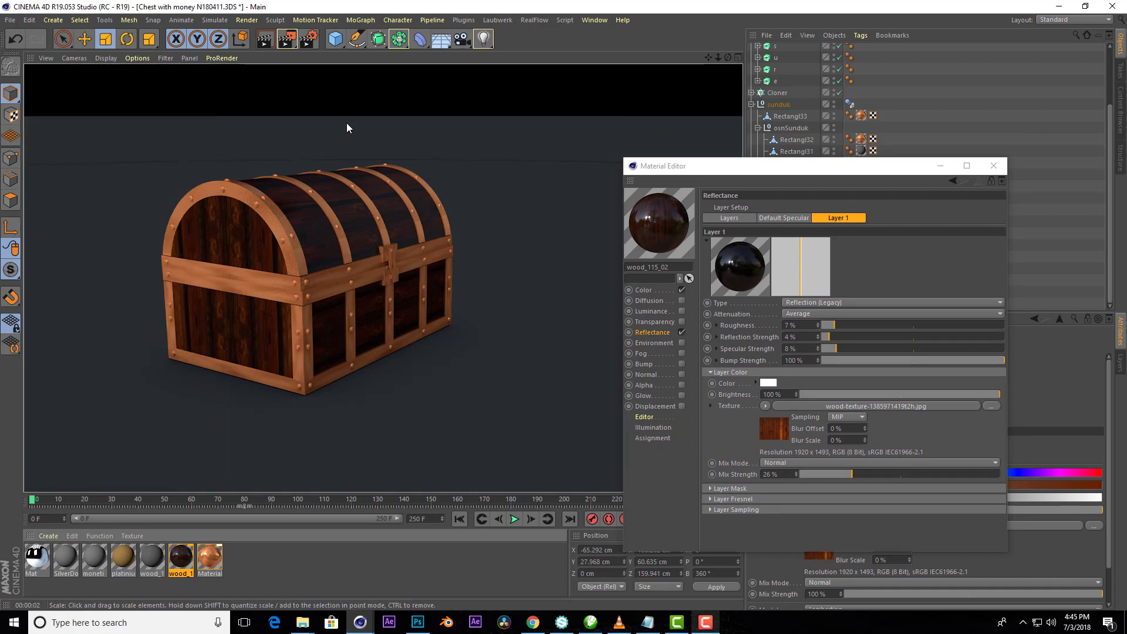
click(993, 165)
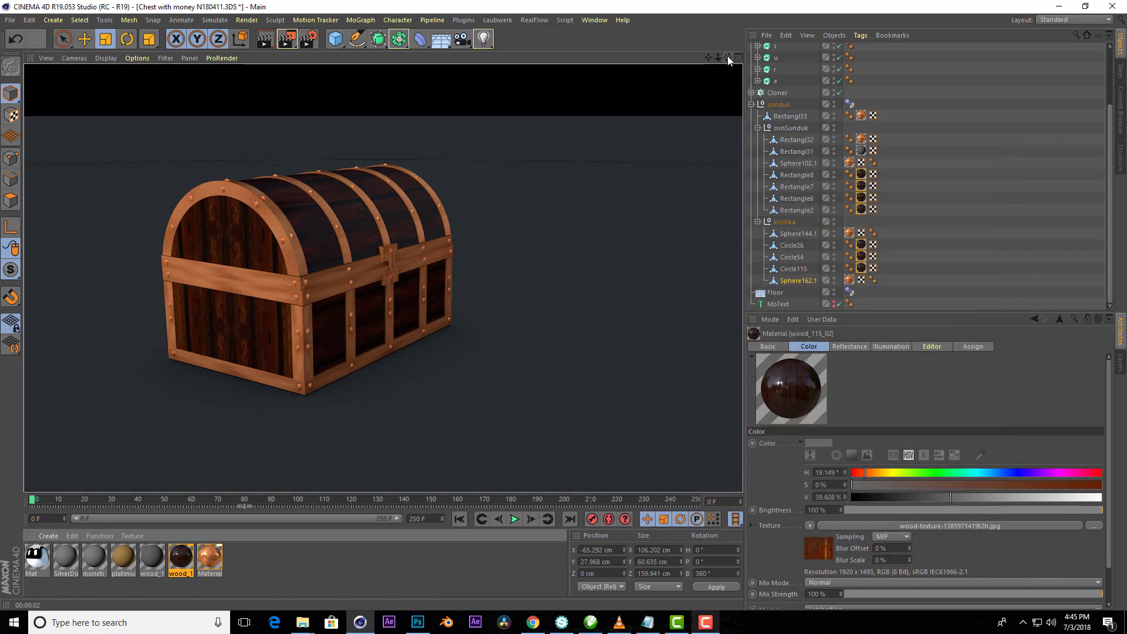
- Select the chest's wood texture tags and turn on Seamless tiling
click(850, 236)
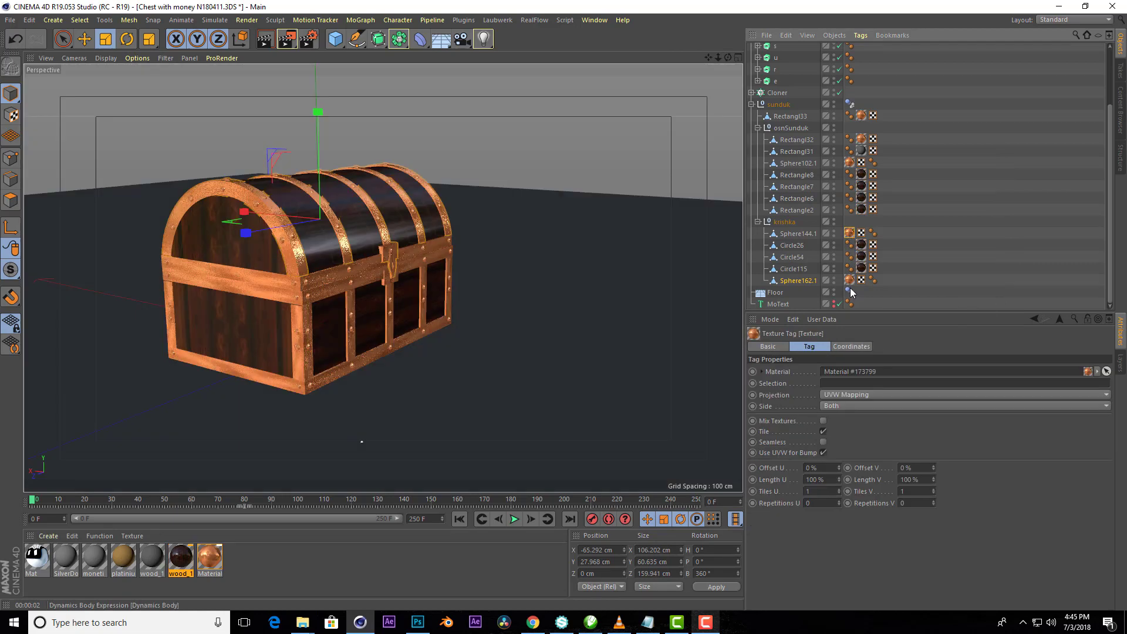
ctrl+click(861, 139)
ctrl+click(861, 115)
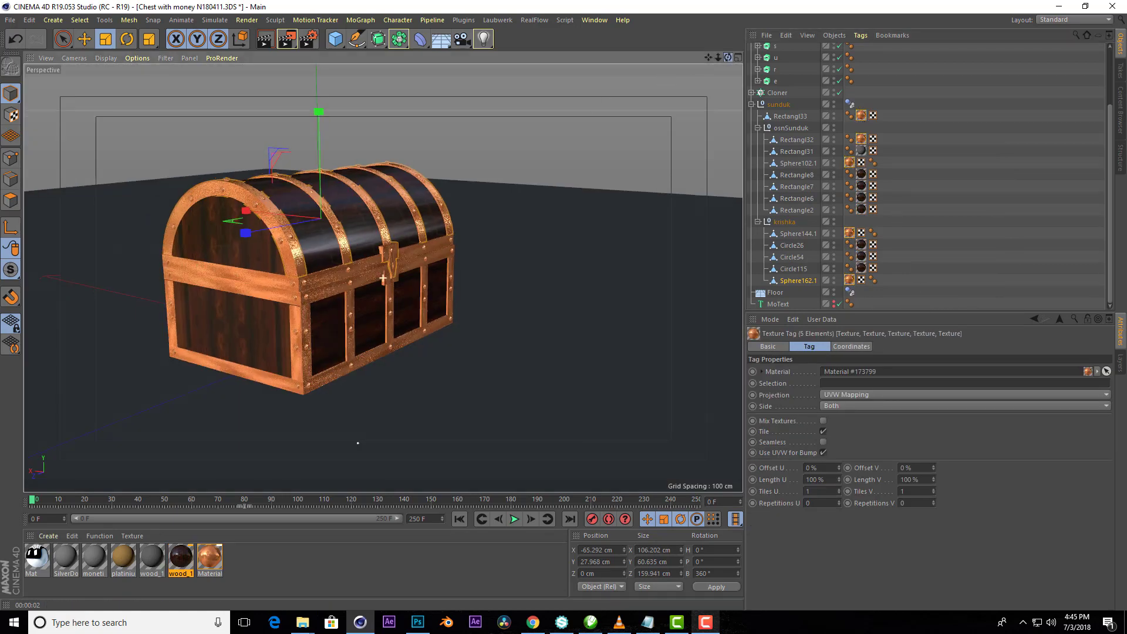
click(823, 441)
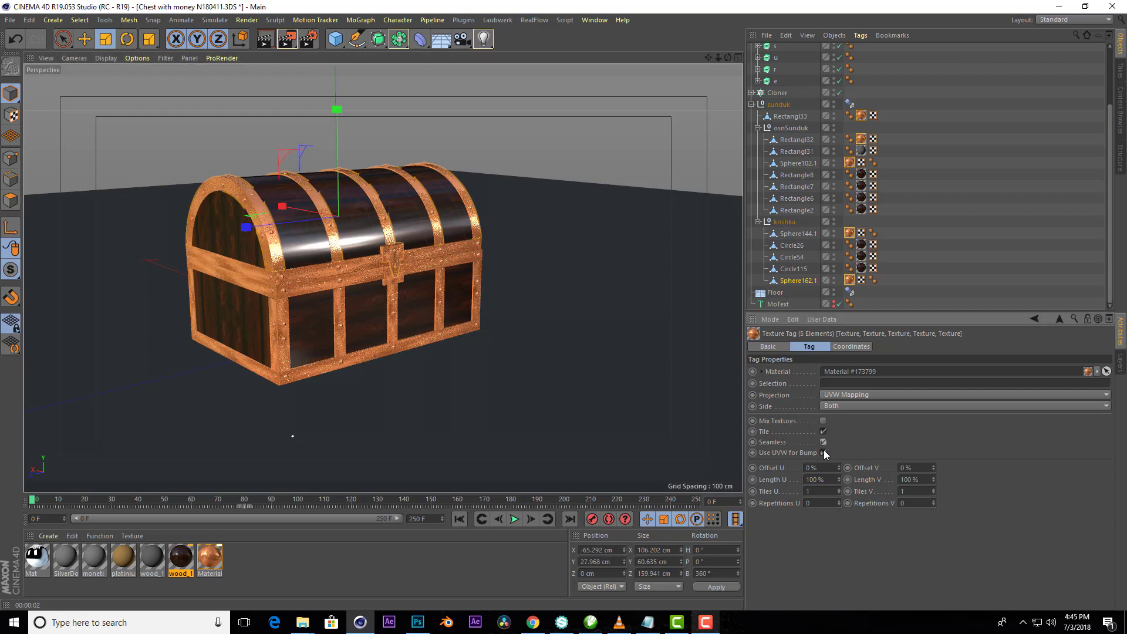
- Set Length U and V to 50%, render a preview, and play the animation
click(825, 481)
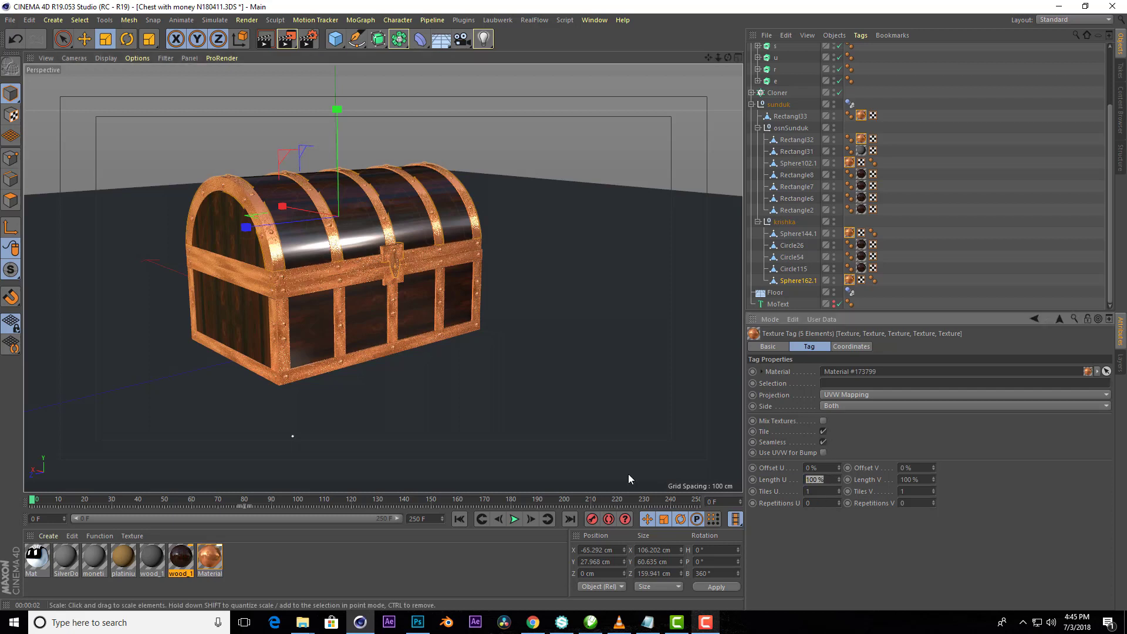
text(50)
key(Tab)
text(50)
key(Tab)
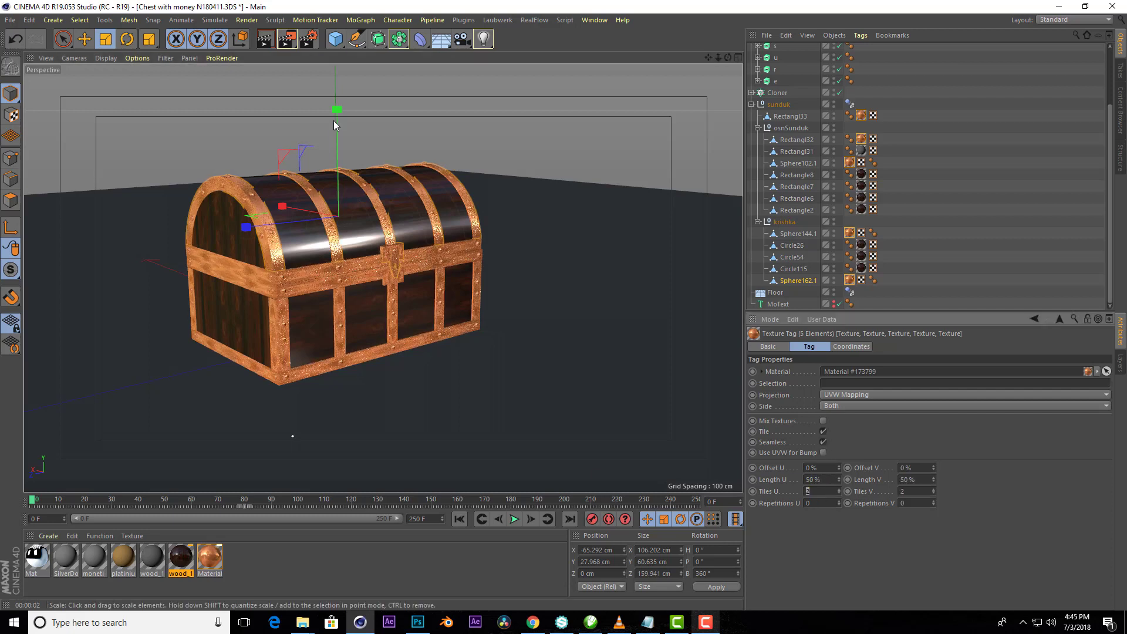
click(265, 39)
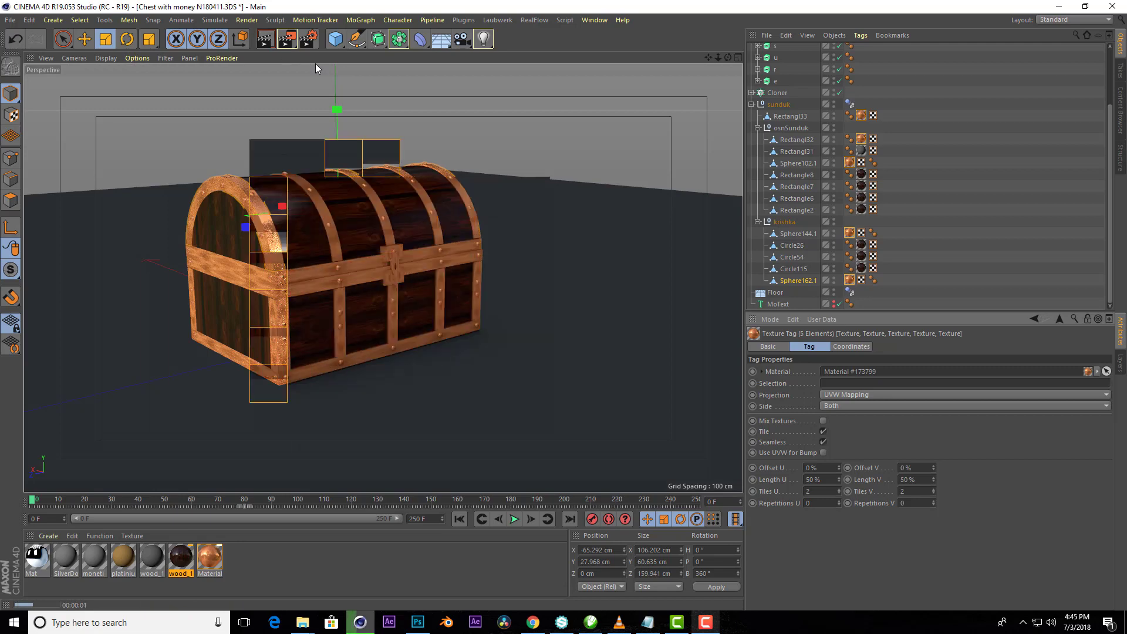
click(513, 519)
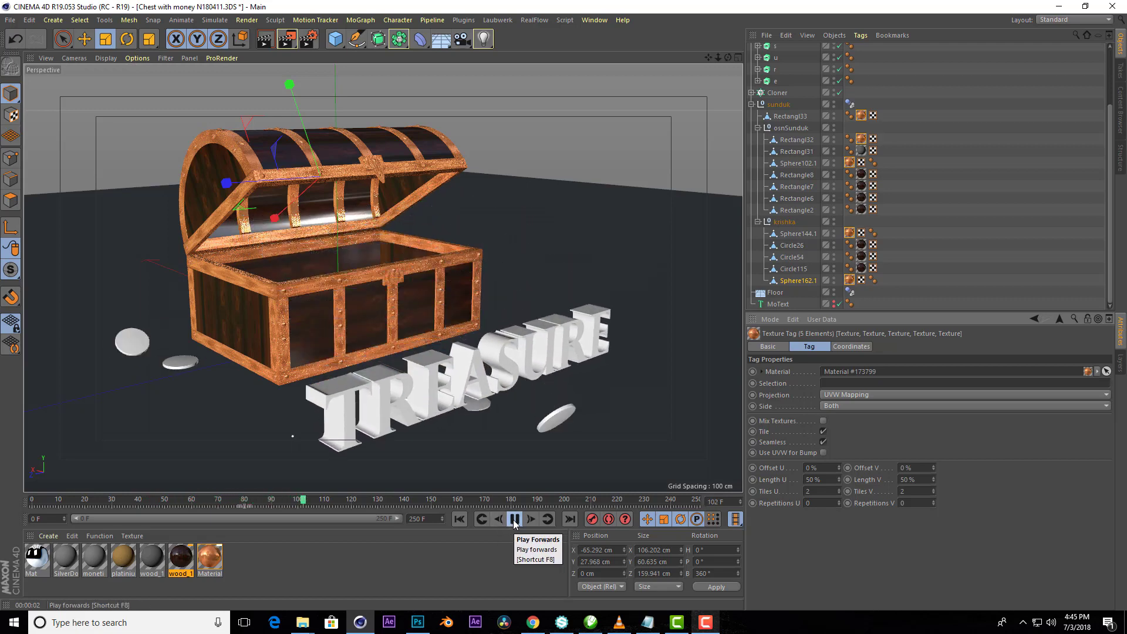
- Stop playback and duplicate the copper material
click(513, 519)
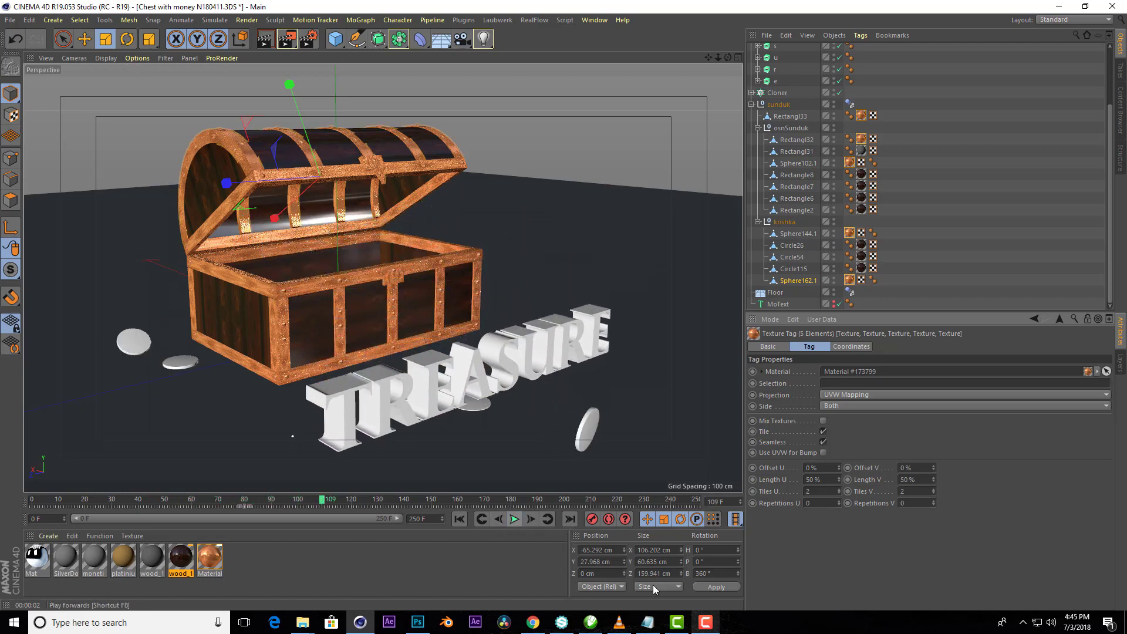
click(752, 104)
click(904, 225)
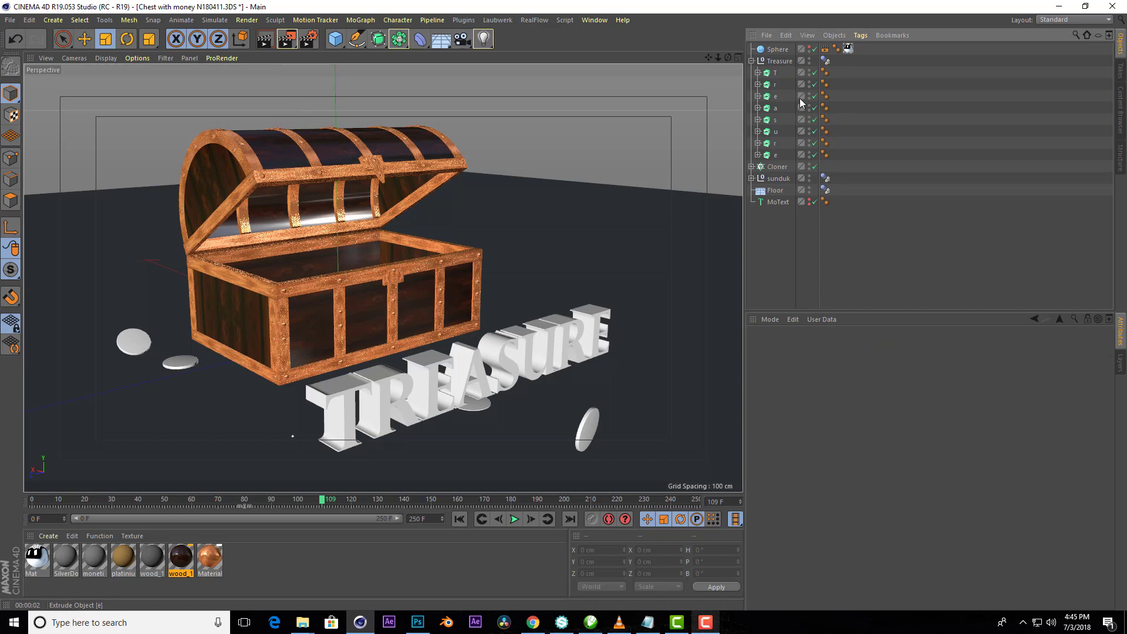
click(209, 558)
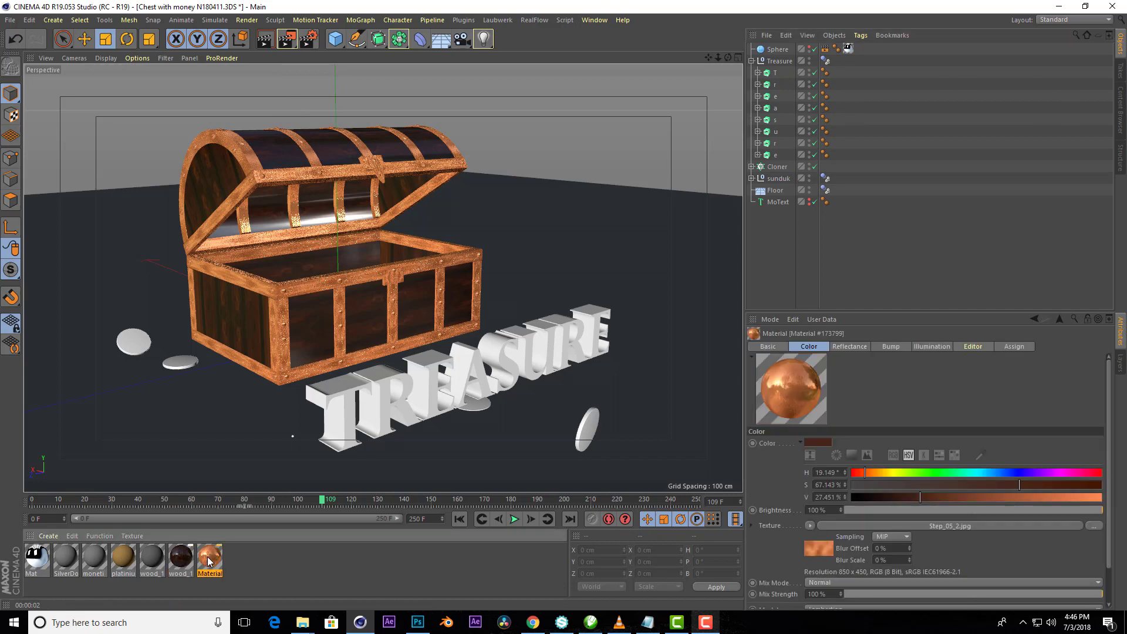
ctrl+drag(209, 557, 239, 558)
- Load Gold.jpg as the colour texture of the copied material
double_click(238, 557)
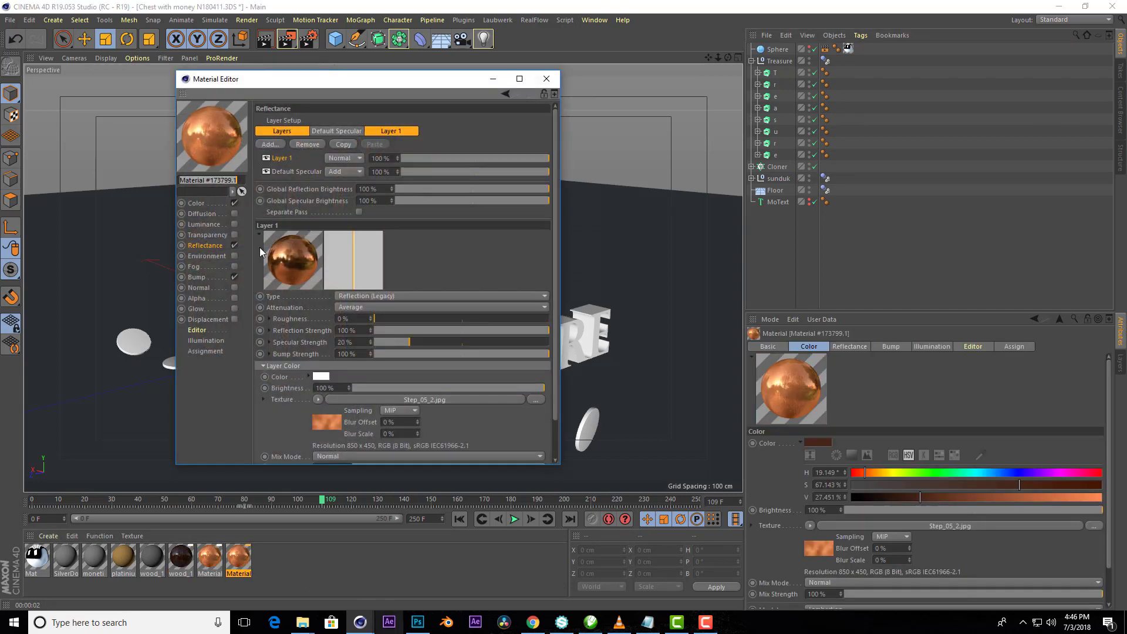
click(197, 203)
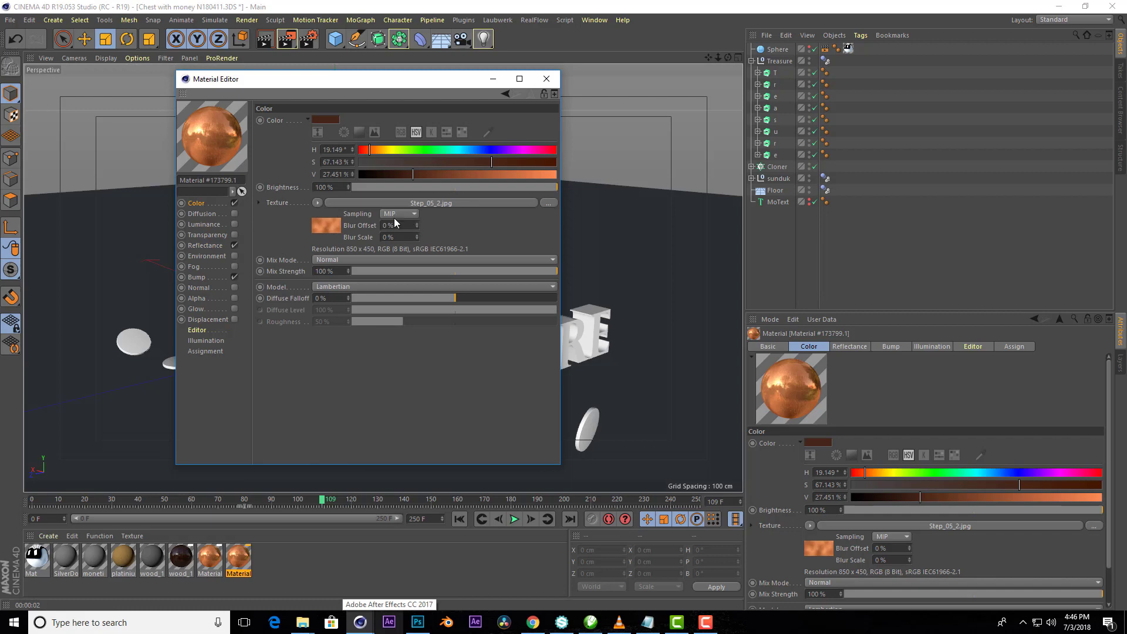
click(547, 203)
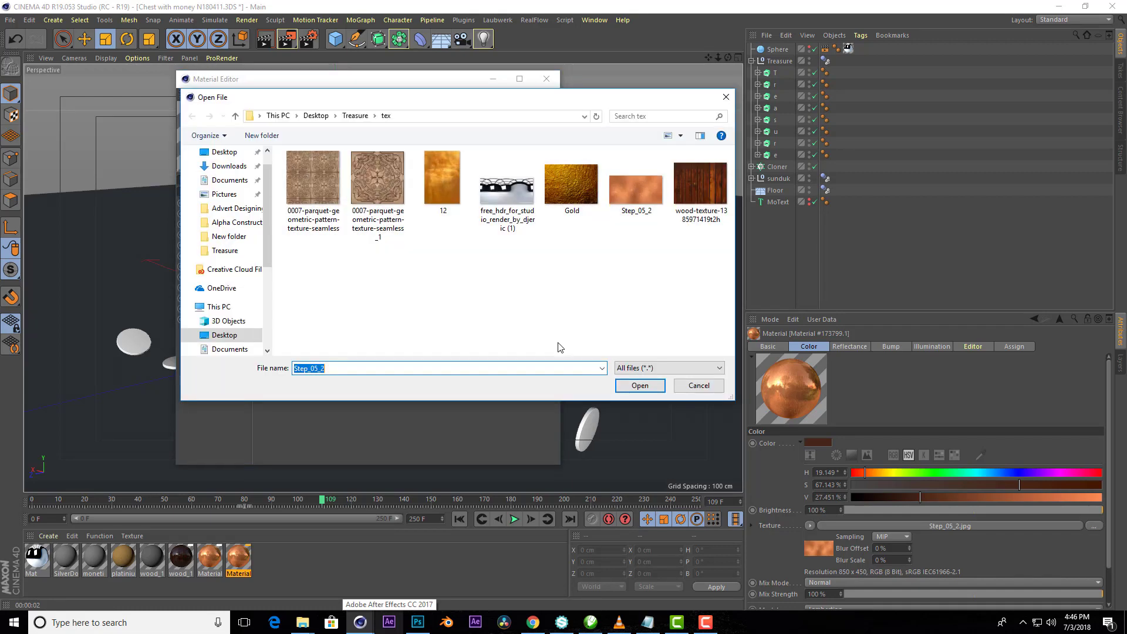
click(575, 202)
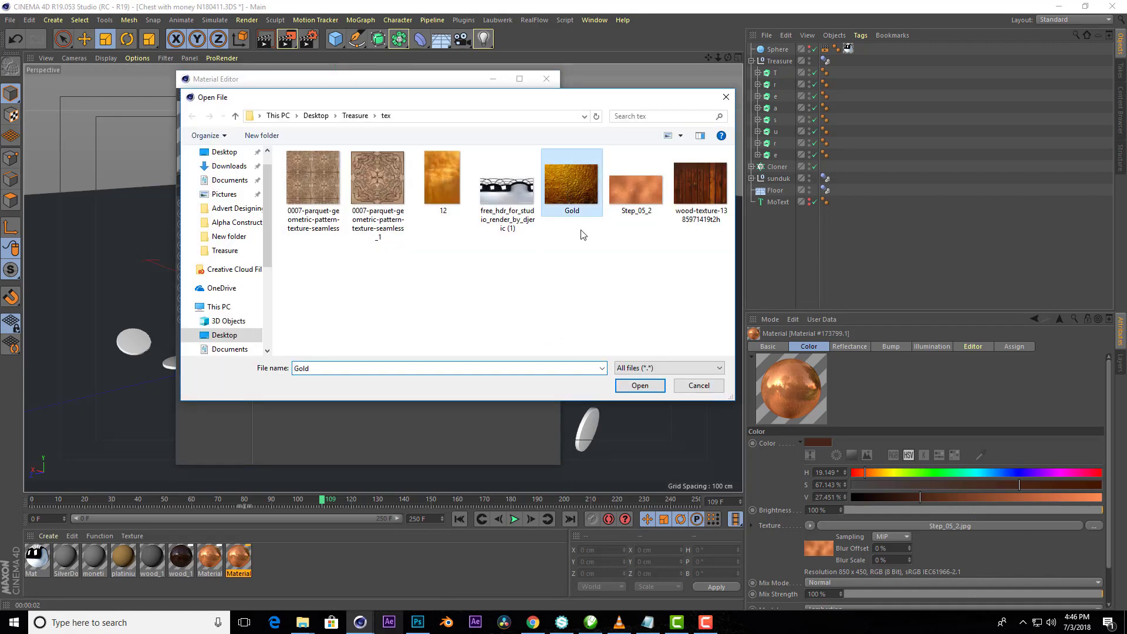
click(640, 386)
click(581, 355)
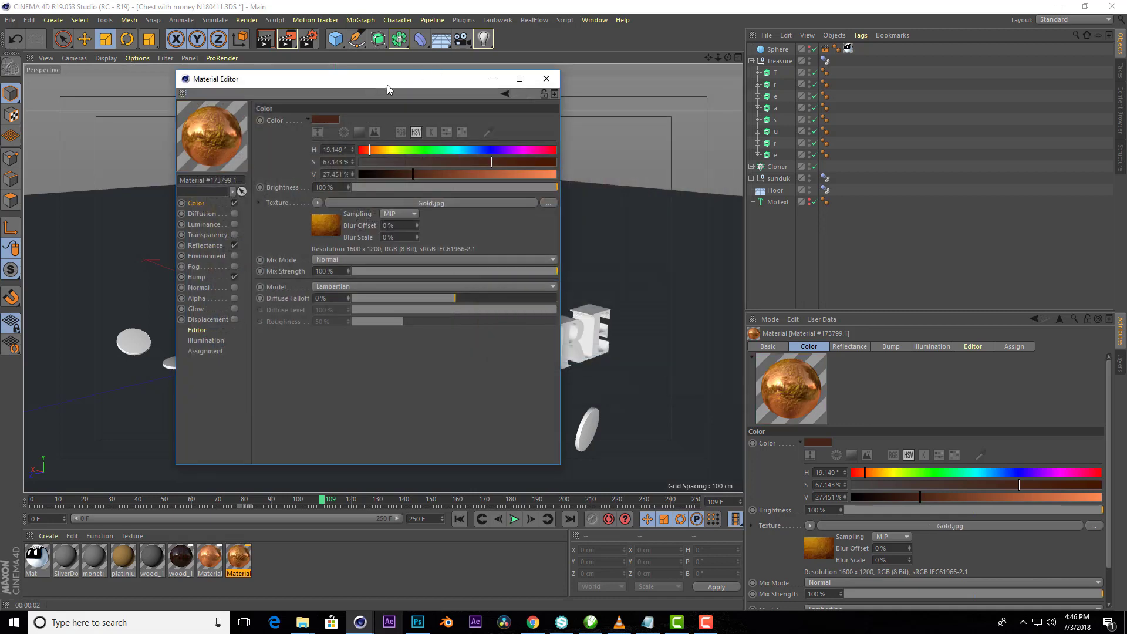
drag(374, 83, 799, 107)
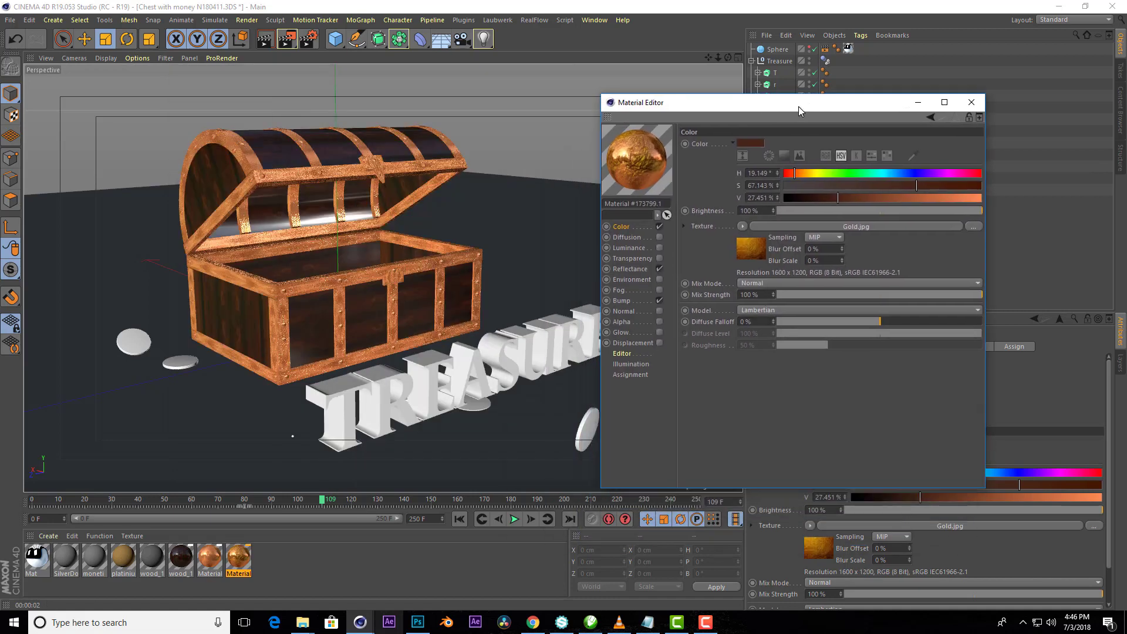
- Load Gold.jpg as the reflectance layer texture
click(641, 269)
click(961, 423)
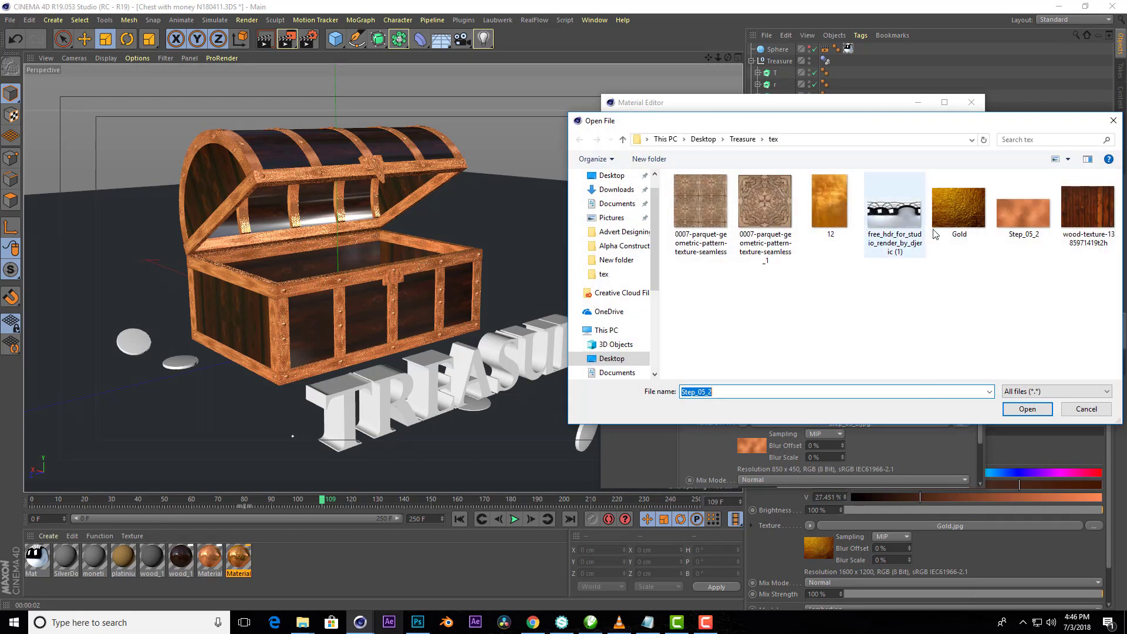
click(956, 205)
click(1019, 403)
click(629, 351)
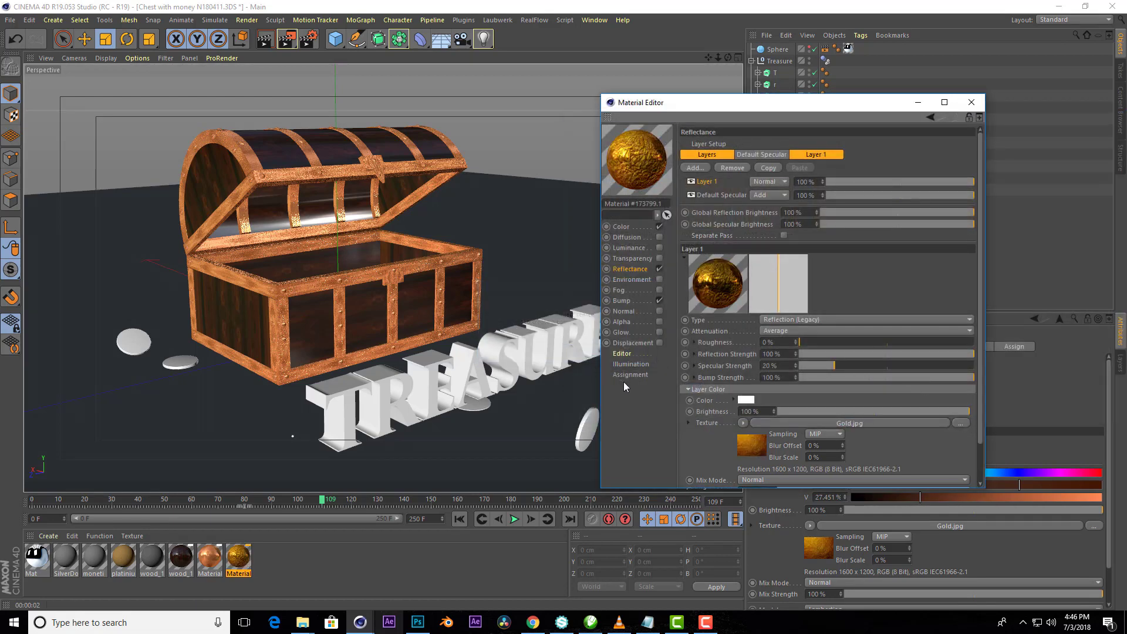
- Add a bump texture image to the gold material and close the editor
click(623, 300)
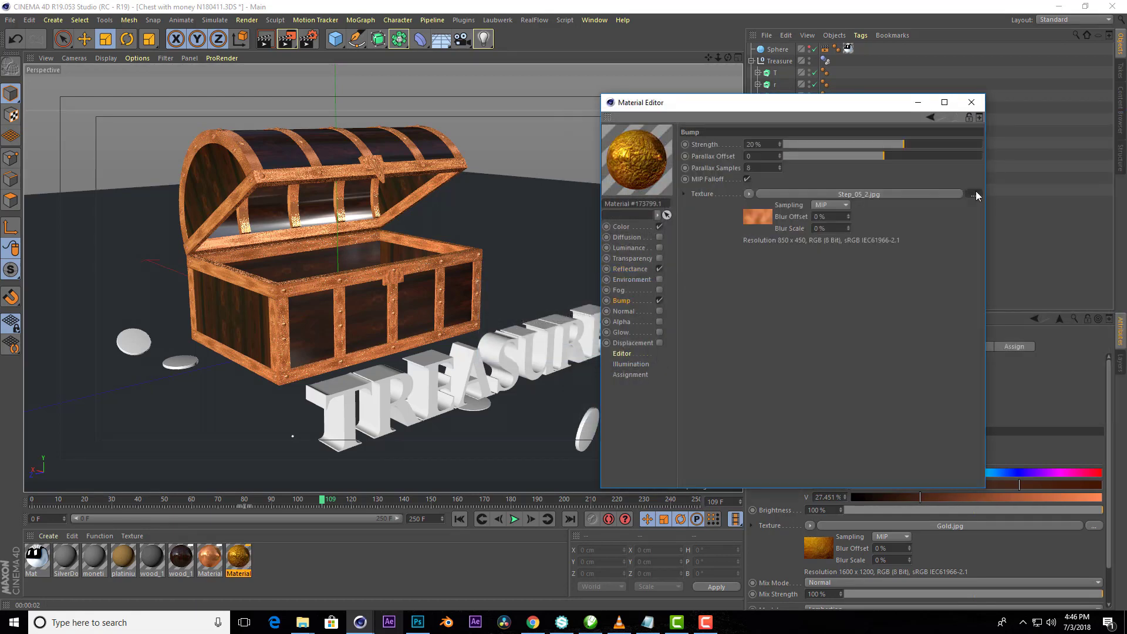
click(974, 195)
click(1022, 411)
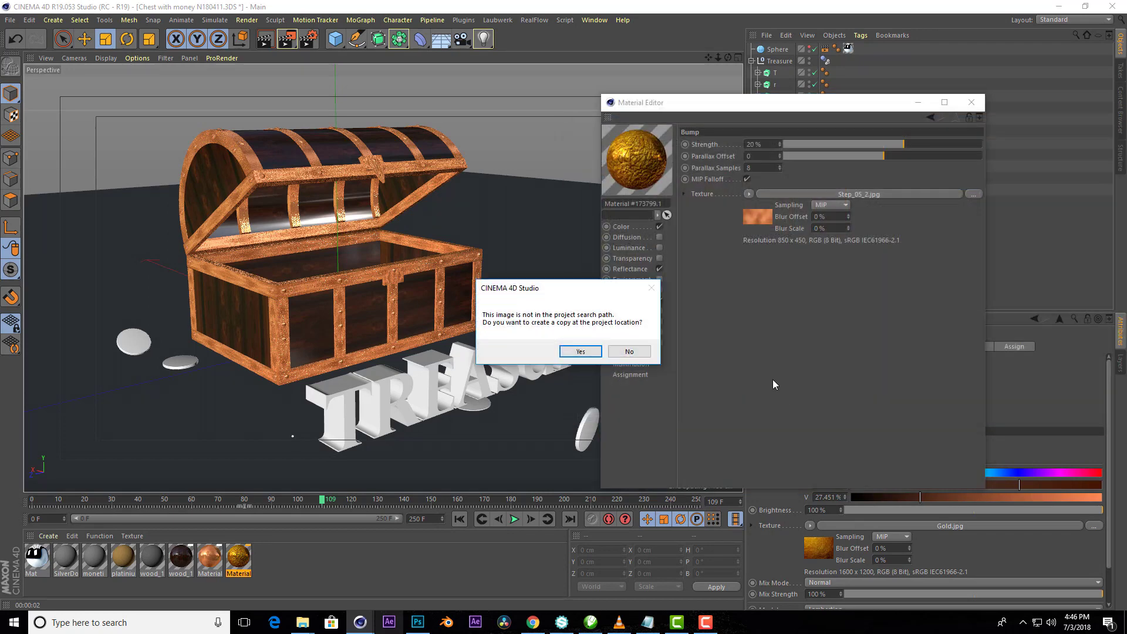
click(592, 355)
click(630, 269)
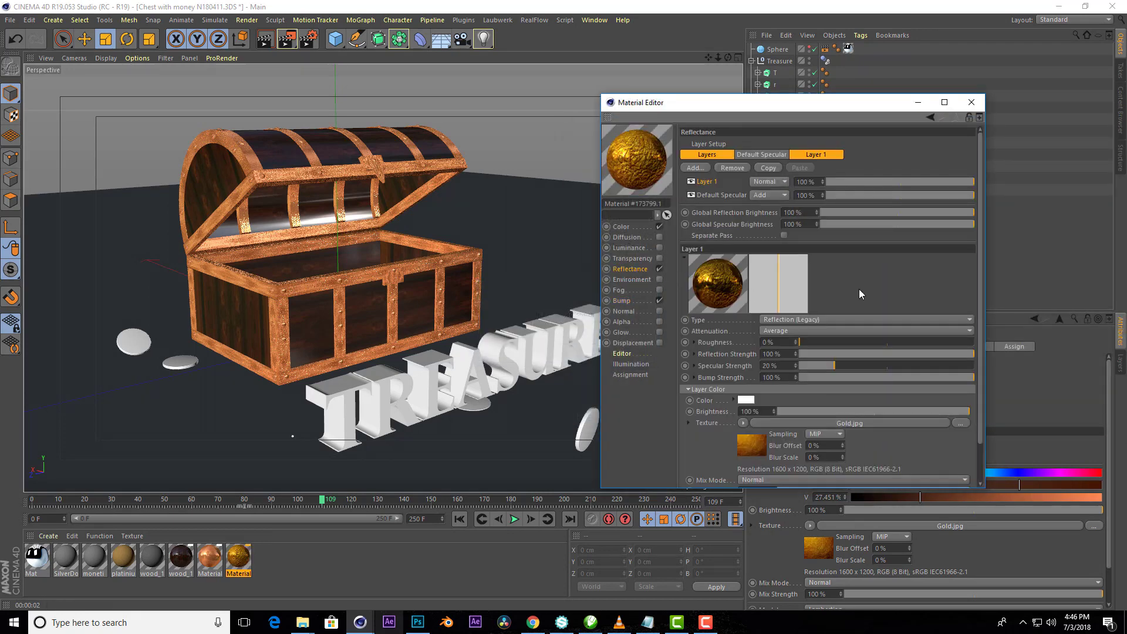
click(972, 103)
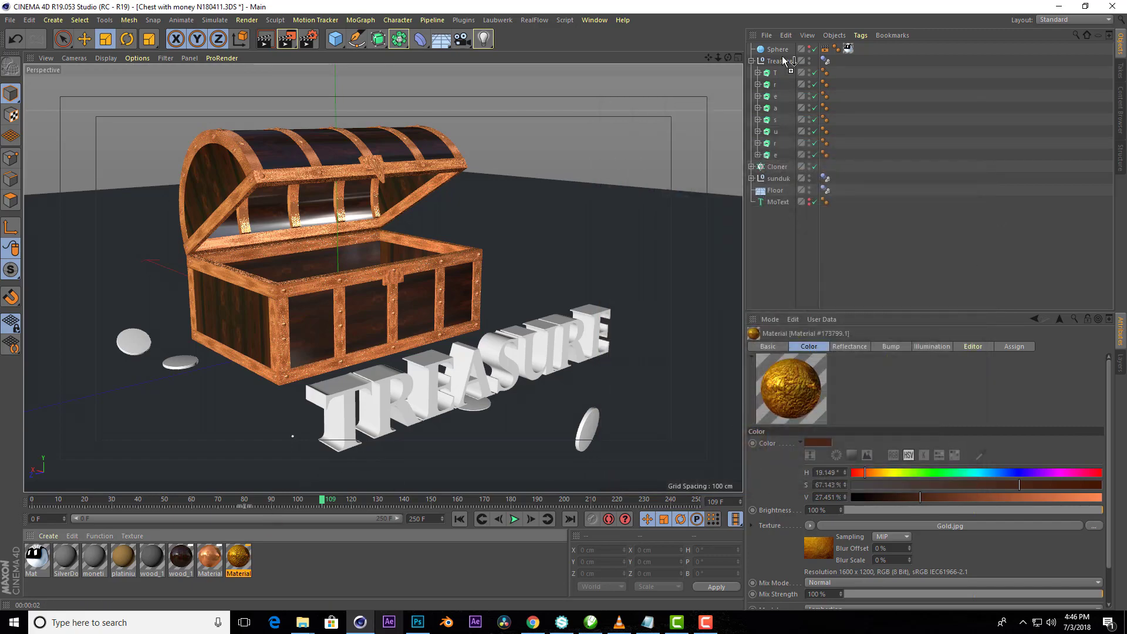
- Apply the gold material to the TREASURE text and render a preview
mouse_move(273, 526)
mouse_down()
mouse_move(780, 58)
mouse_move(380, 143)
mouse_up()
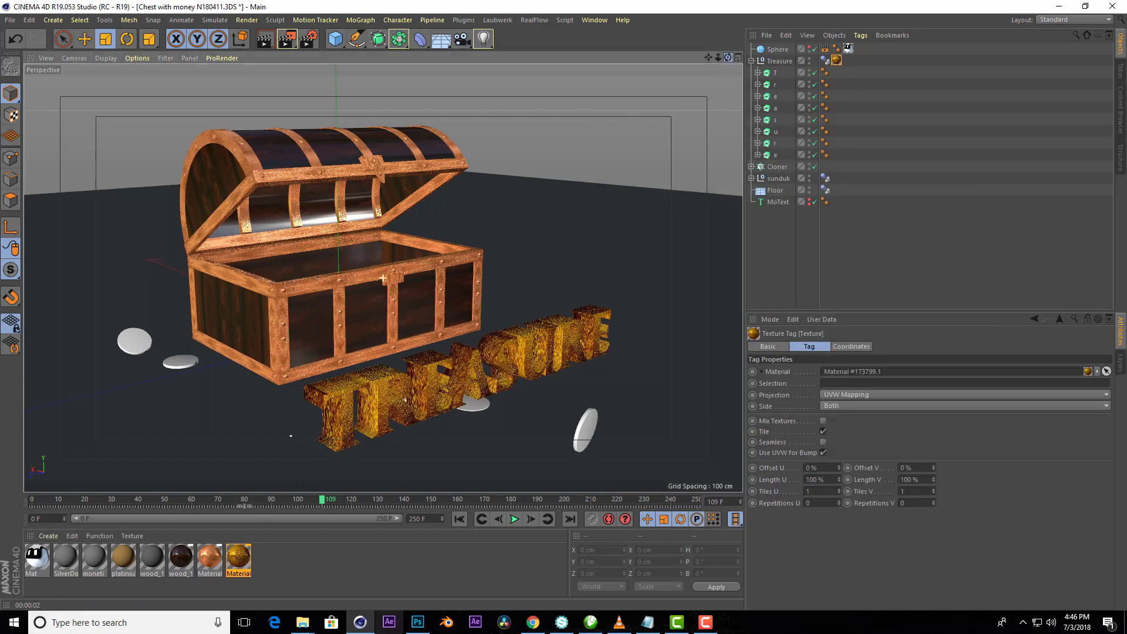
click(263, 46)
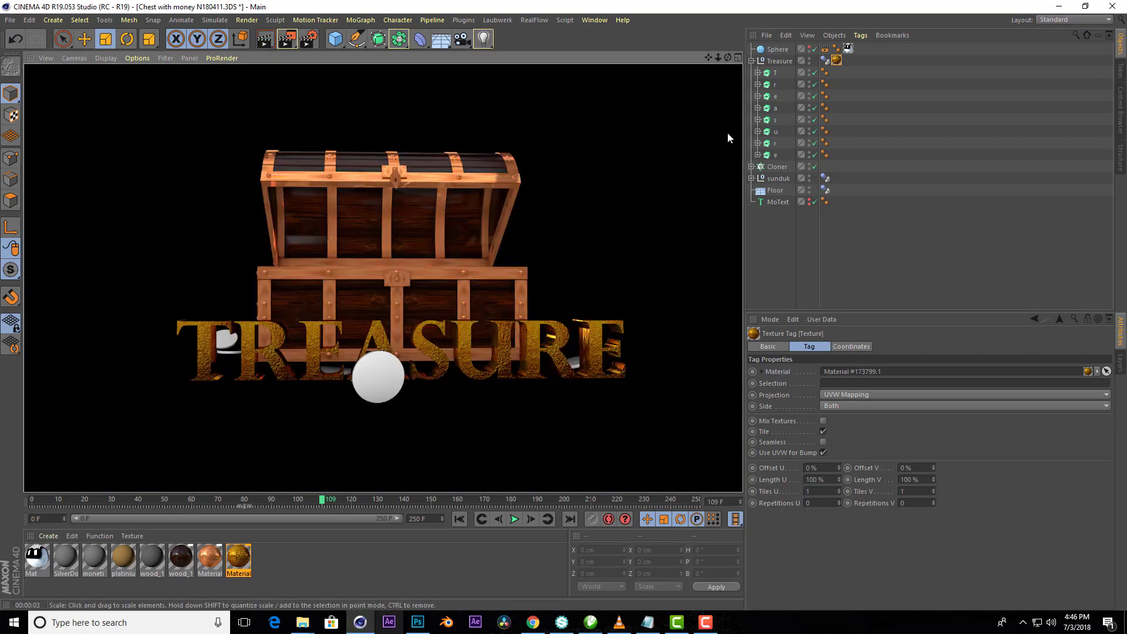
click(836, 61)
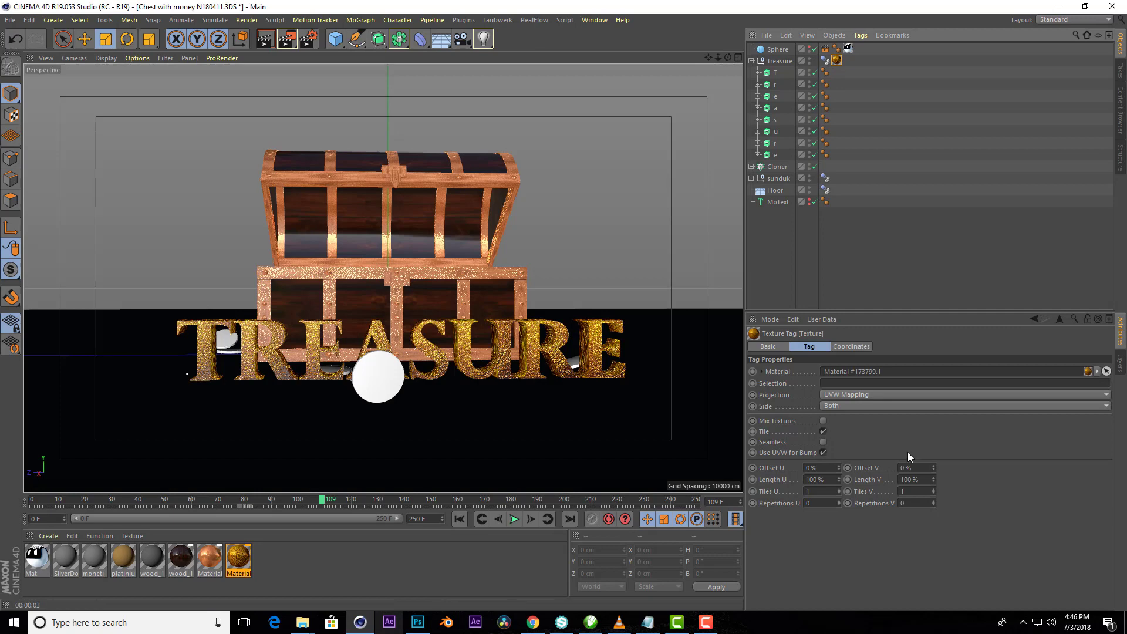
- Try Cubic projection on the gold texture with 50% U and V lengths
click(840, 393)
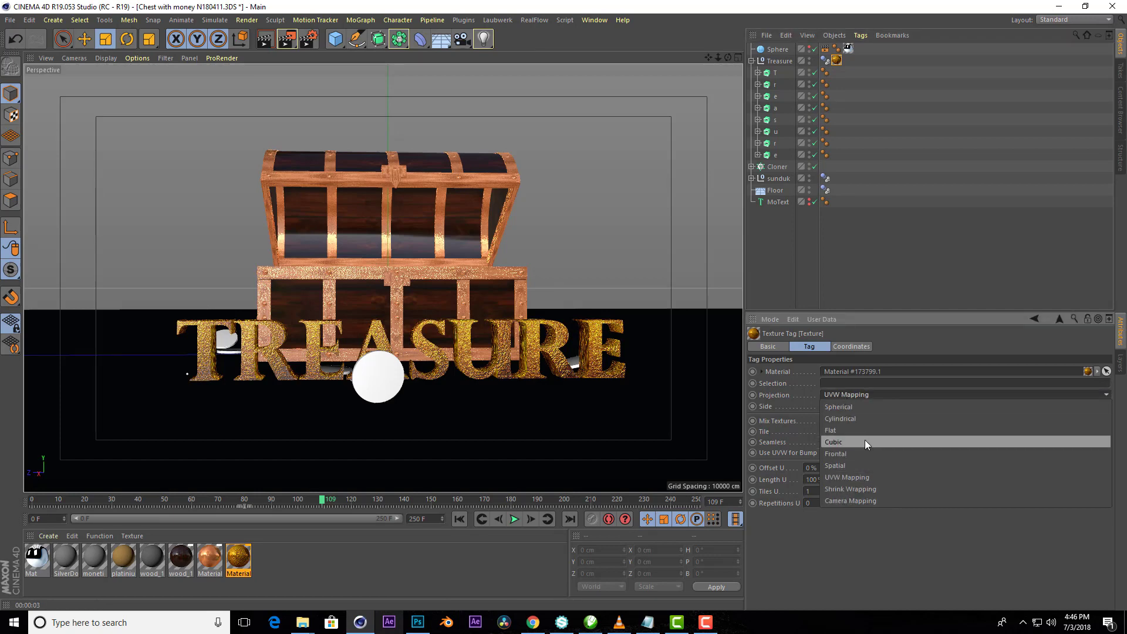
click(865, 441)
double_click(819, 480)
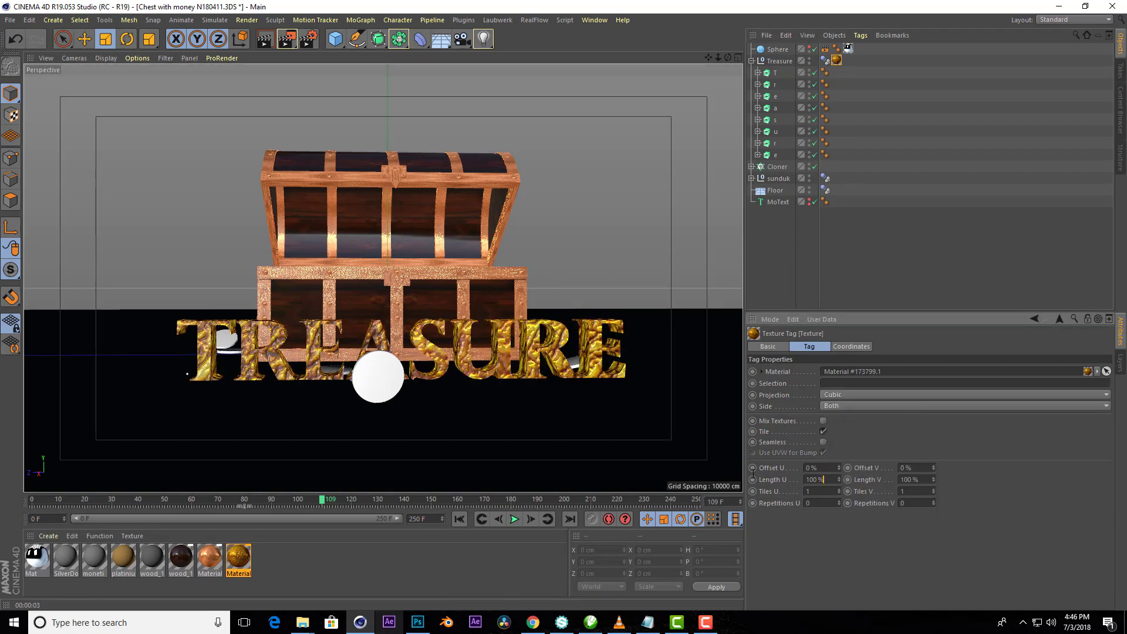
text(50)
key(Tab)
text(50)
key(Tab)
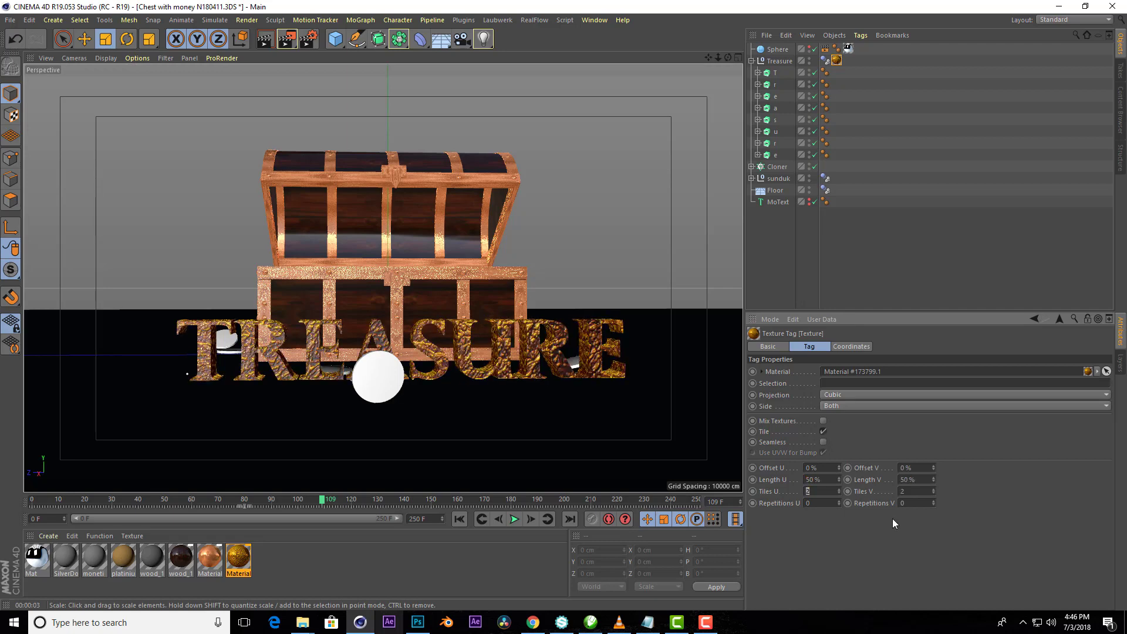
- Set the gold texture to UVW Mapping at 100% lengths, render, and apply gold to the Cloner
click(860, 396)
click(857, 477)
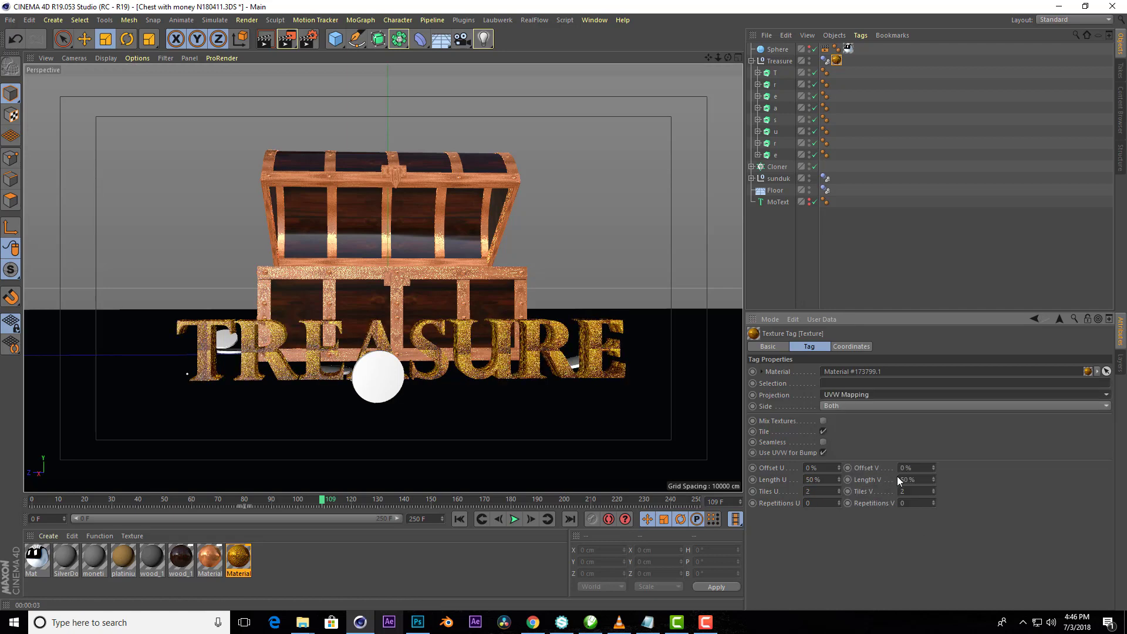
double_click(819, 480)
text(100)
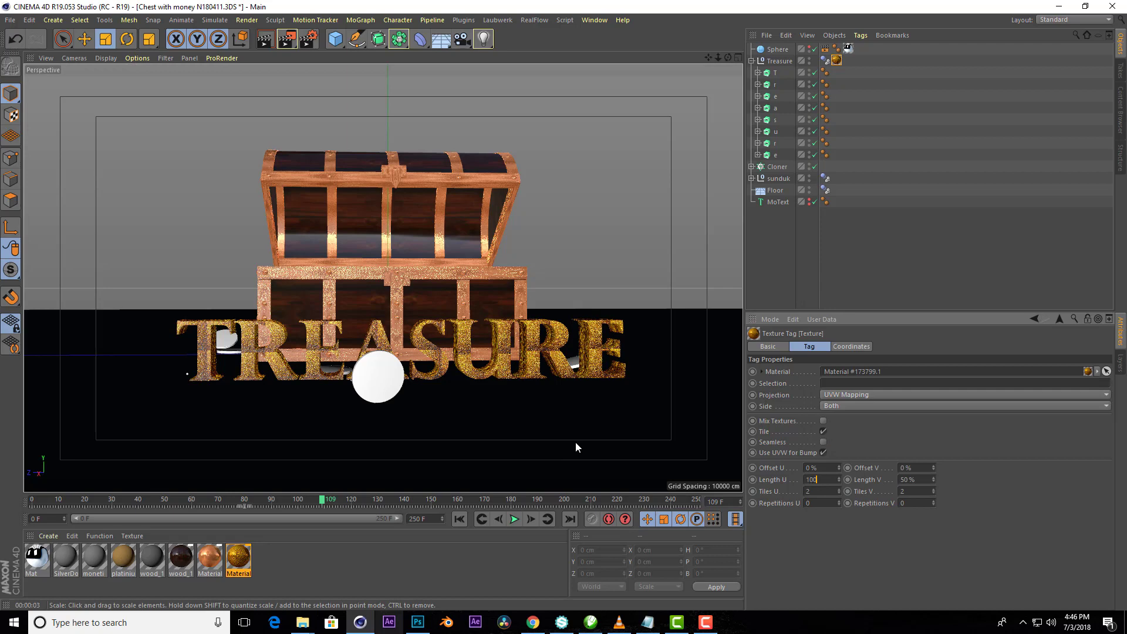
key(Tab)
text(100)
key(Tab)
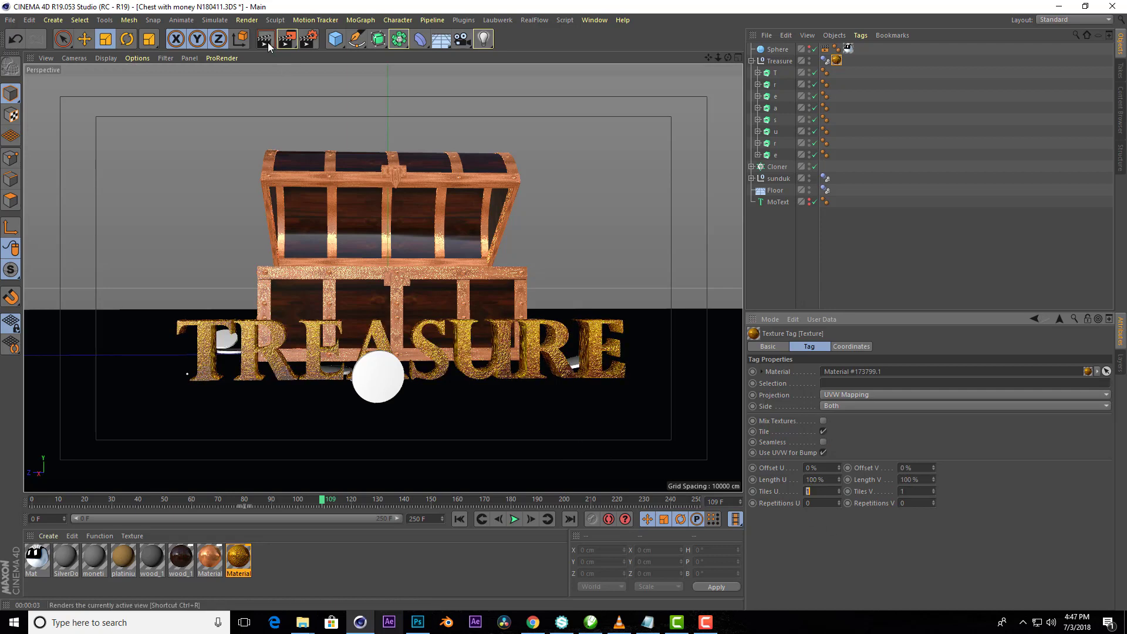
click(268, 42)
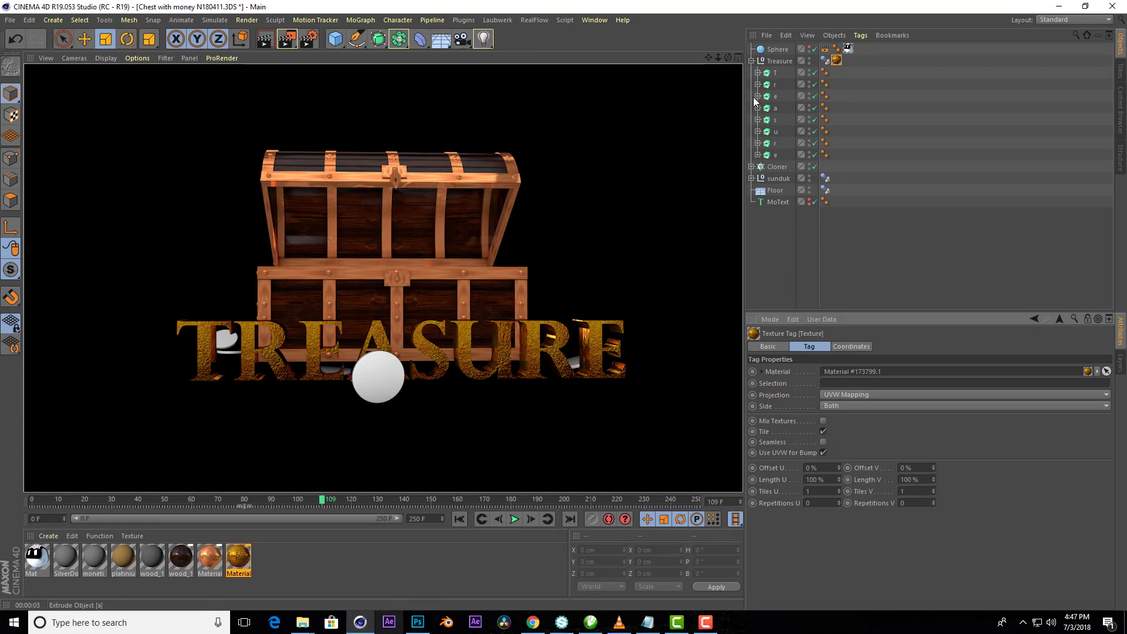
drag(239, 558, 776, 168)
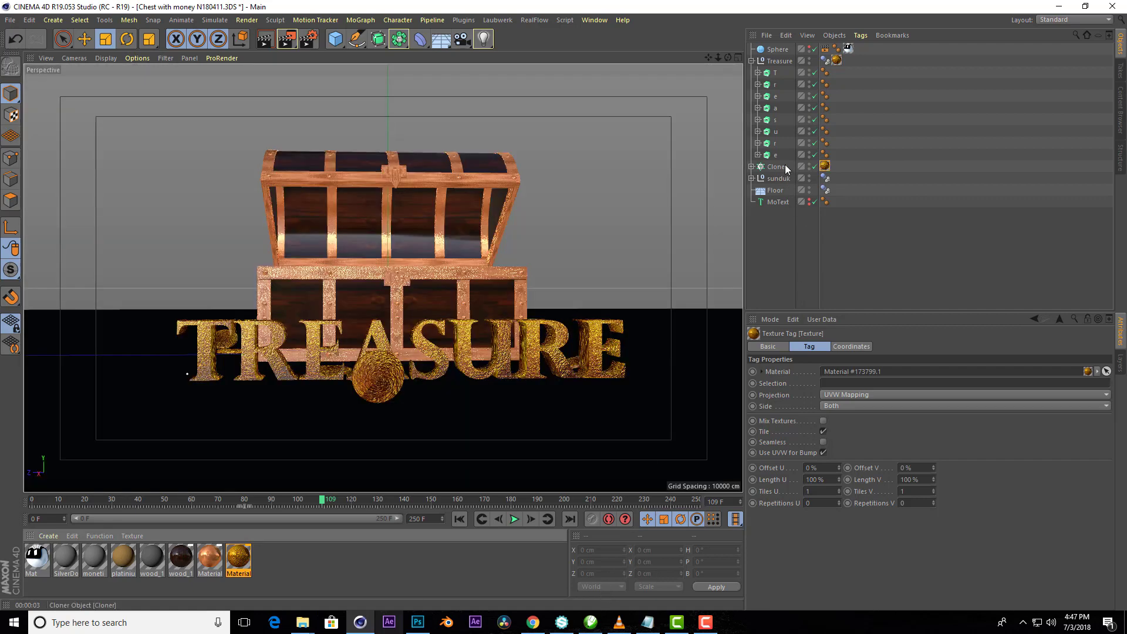
- Load 12.jpeg as the gold material's Color texture, copying it into the project
click(238, 558)
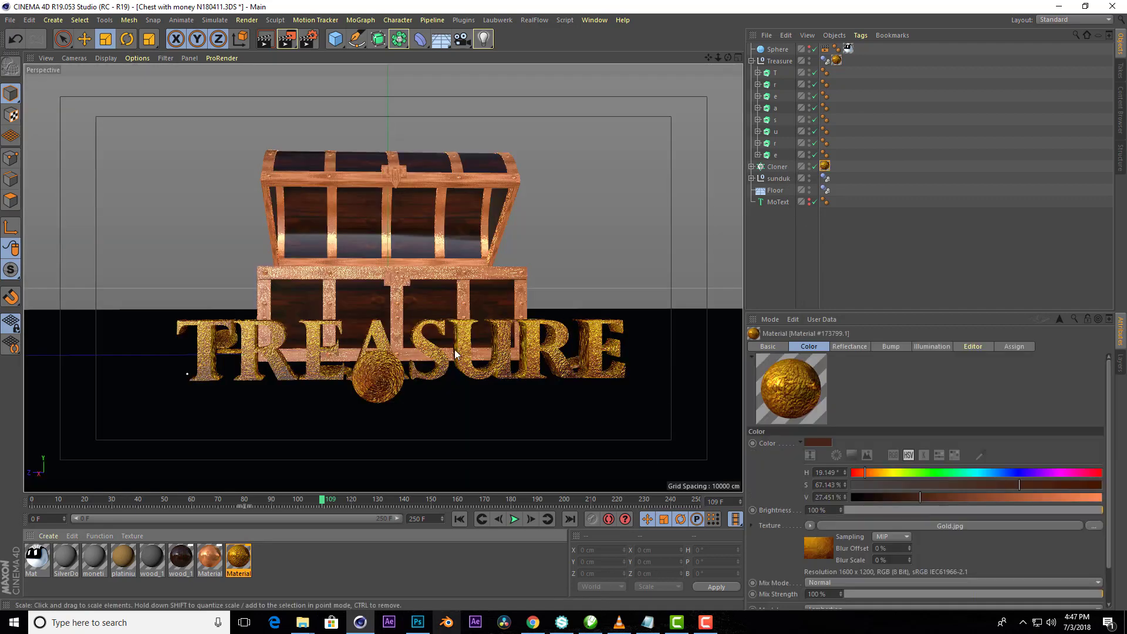
double_click(245, 561)
click(197, 203)
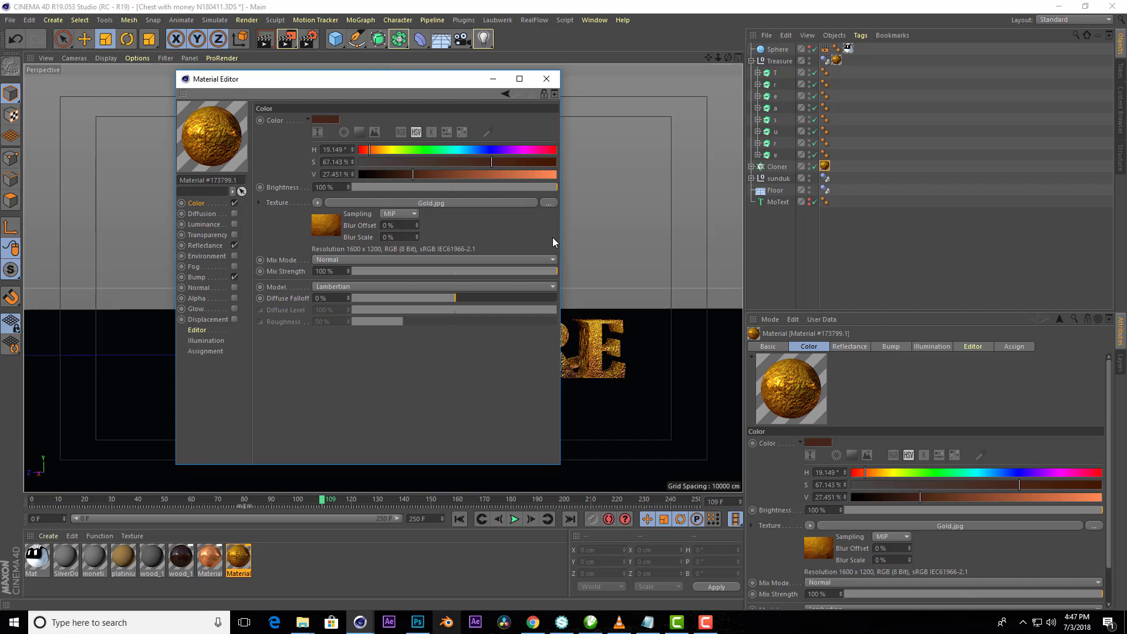
click(547, 203)
click(442, 182)
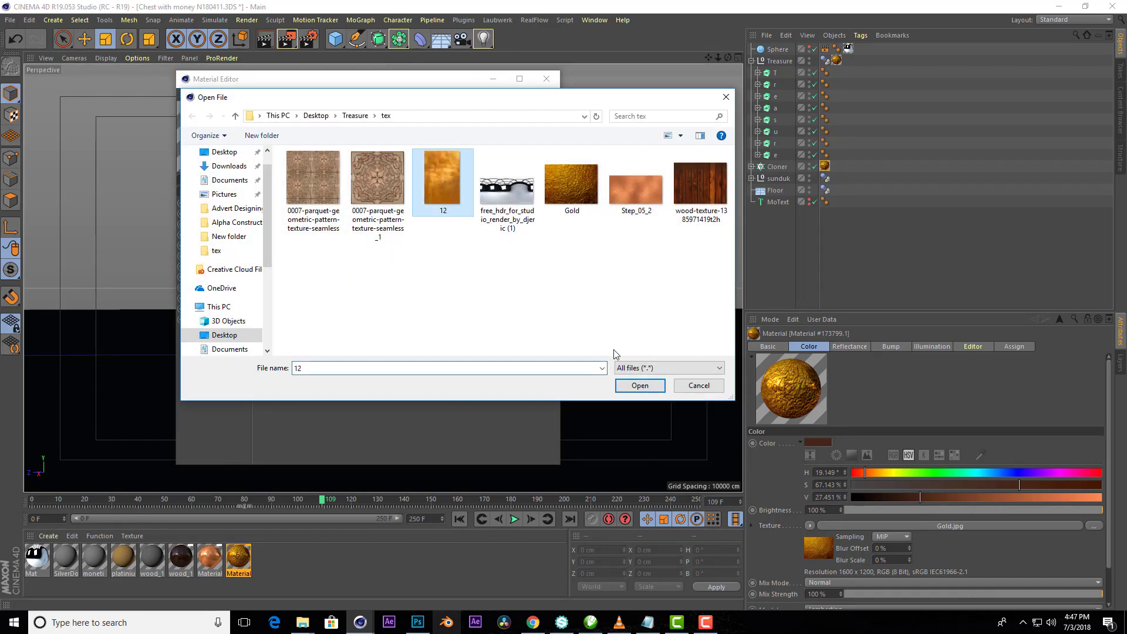
click(640, 385)
click(581, 352)
- Load 12.jpeg as the gold material's Reflectance layer texture
click(205, 245)
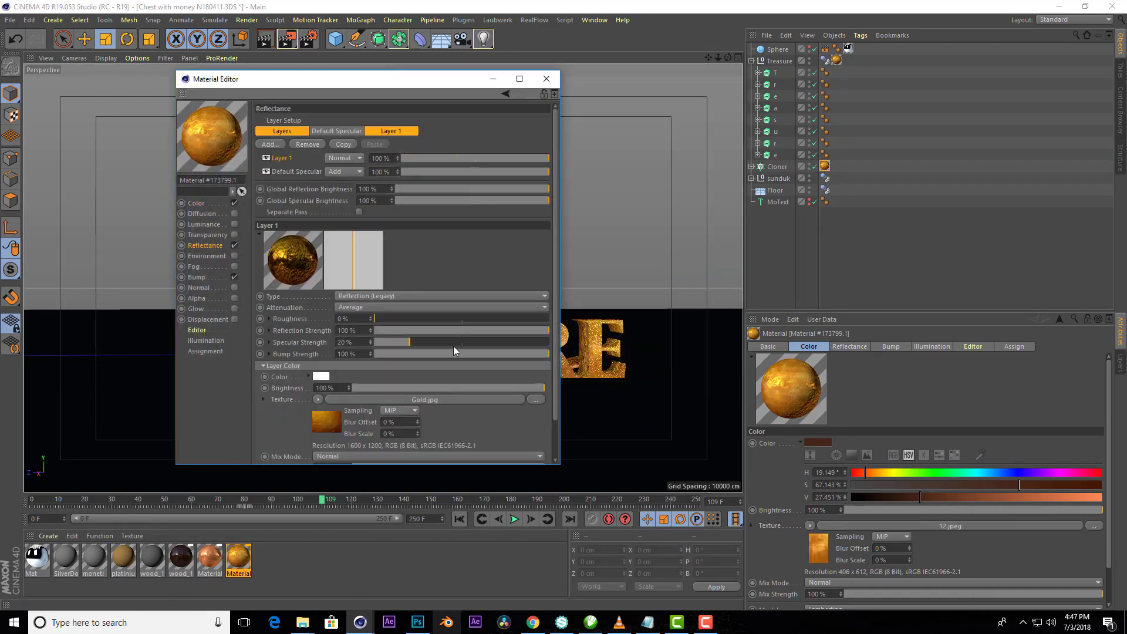
click(536, 400)
click(441, 179)
click(640, 385)
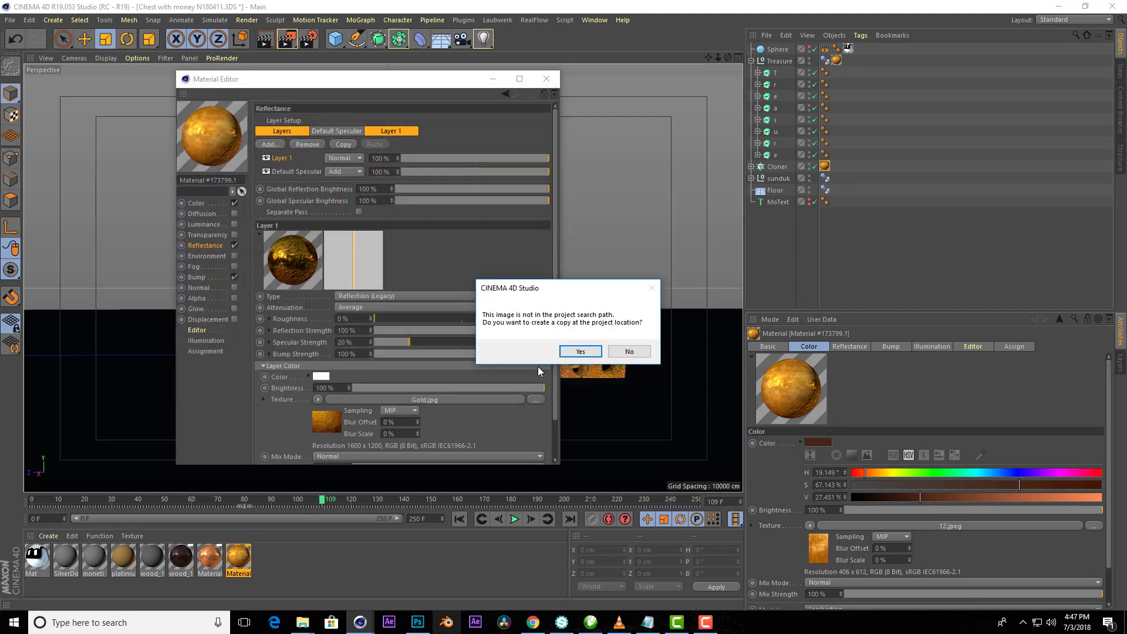
click(574, 354)
- Load 12.jpeg as the Bump texture and close the Material Editor
click(200, 277)
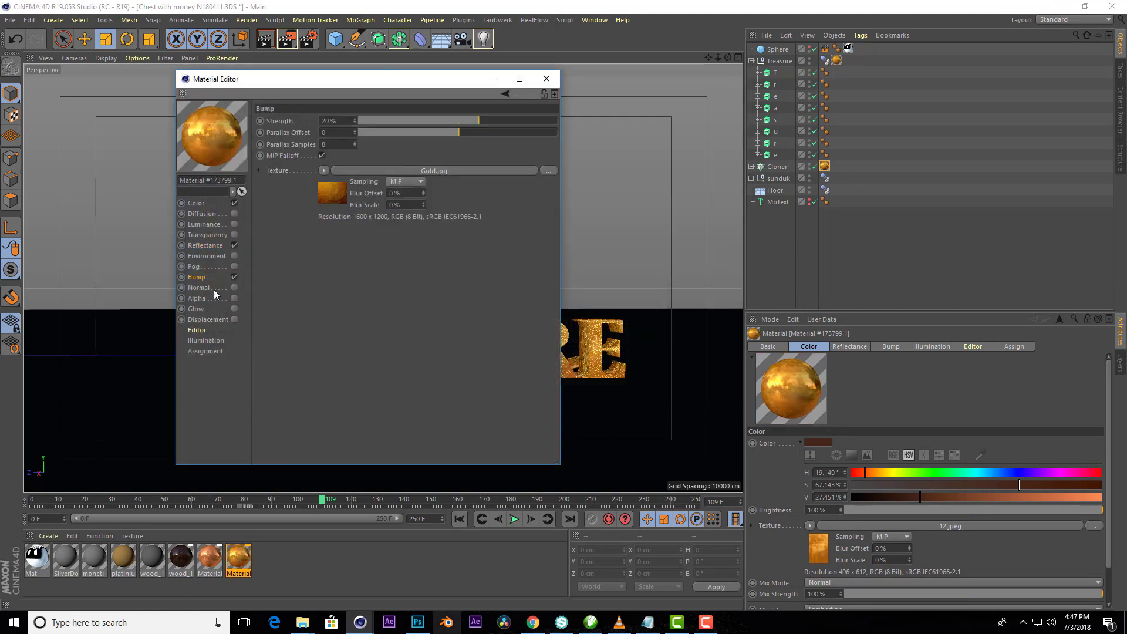
click(547, 176)
click(449, 177)
click(640, 385)
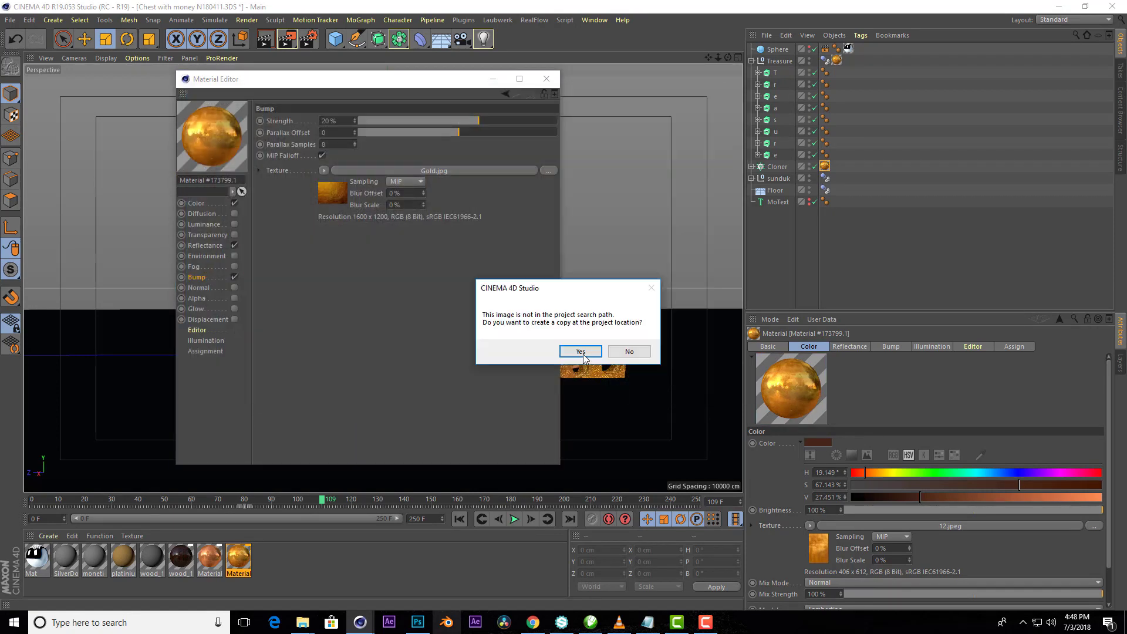
click(581, 352)
click(552, 77)
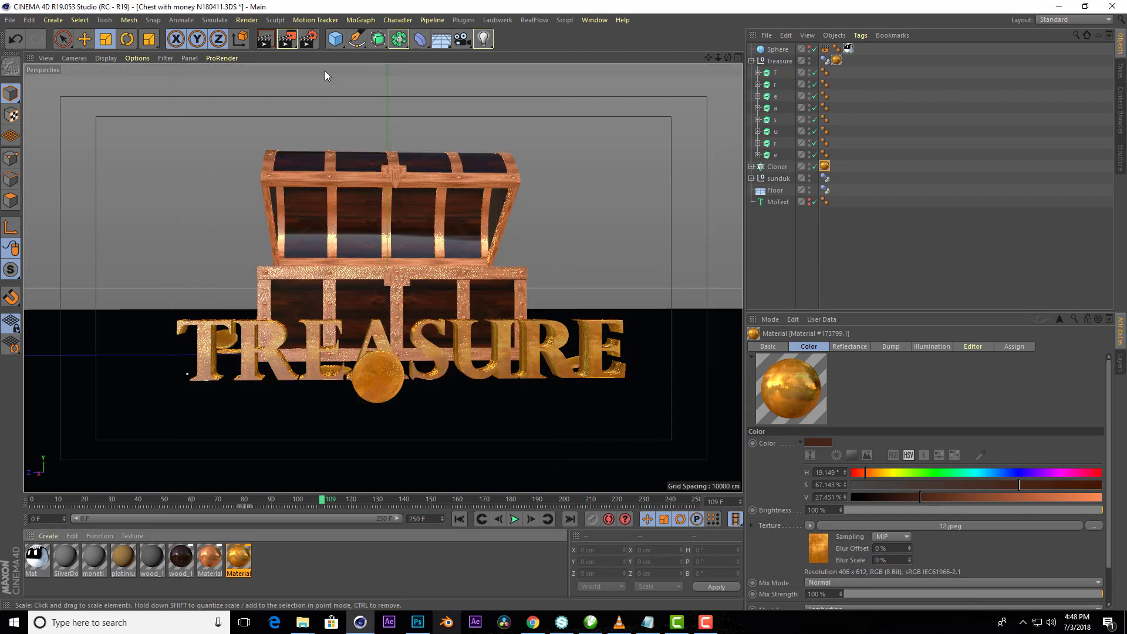
- Render, try Cubic projection on the gold texture tag, then return to UVW Mapping
click(265, 40)
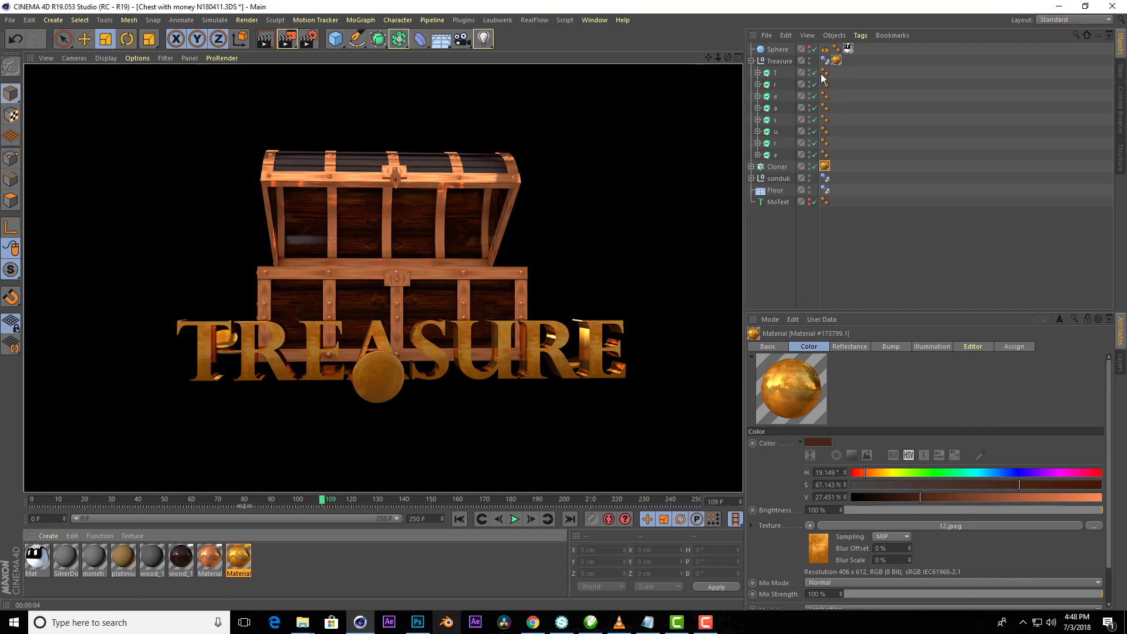
click(836, 60)
click(854, 394)
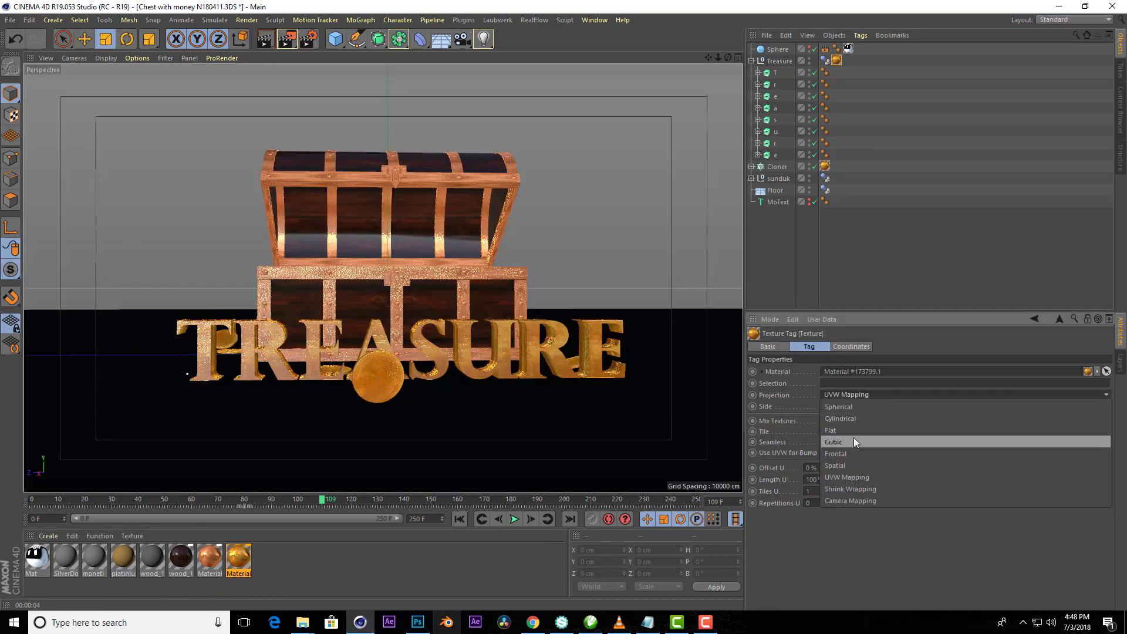
click(853, 442)
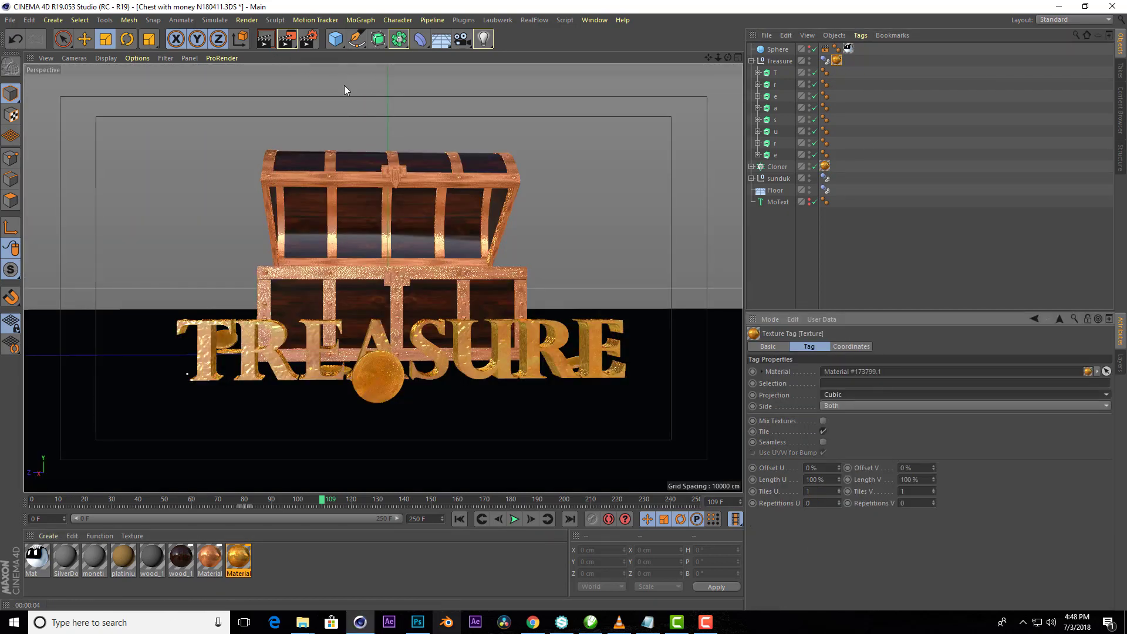
click(843, 397)
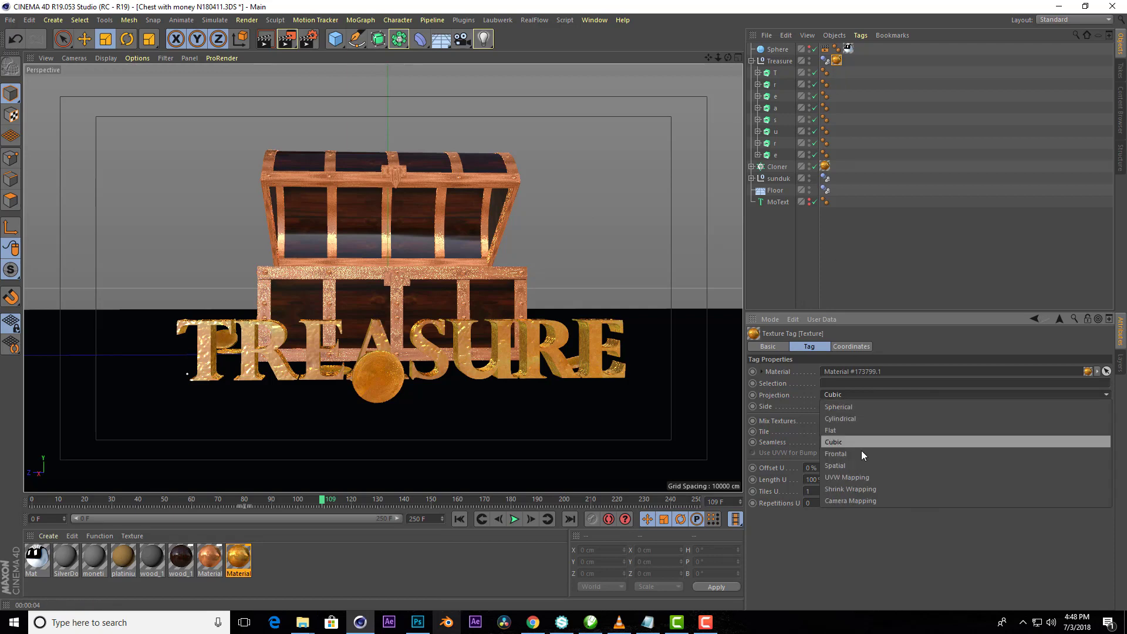
click(862, 473)
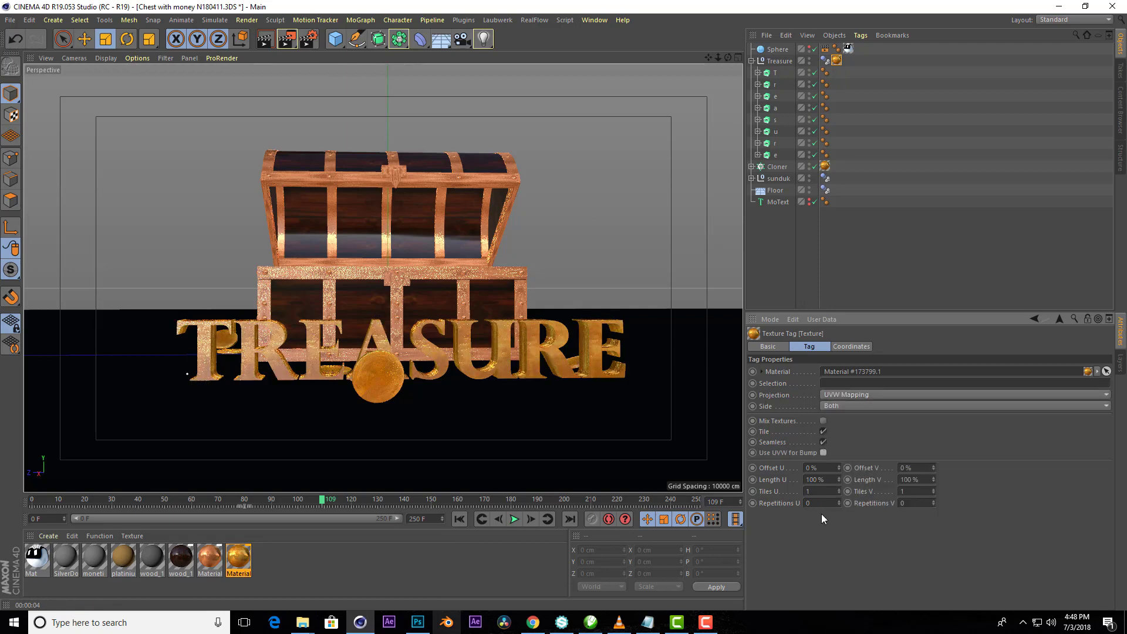
- Test 50% U and V lengths with a render, then undo back to 100%
double_click(830, 480)
text(50)
key(Tab)
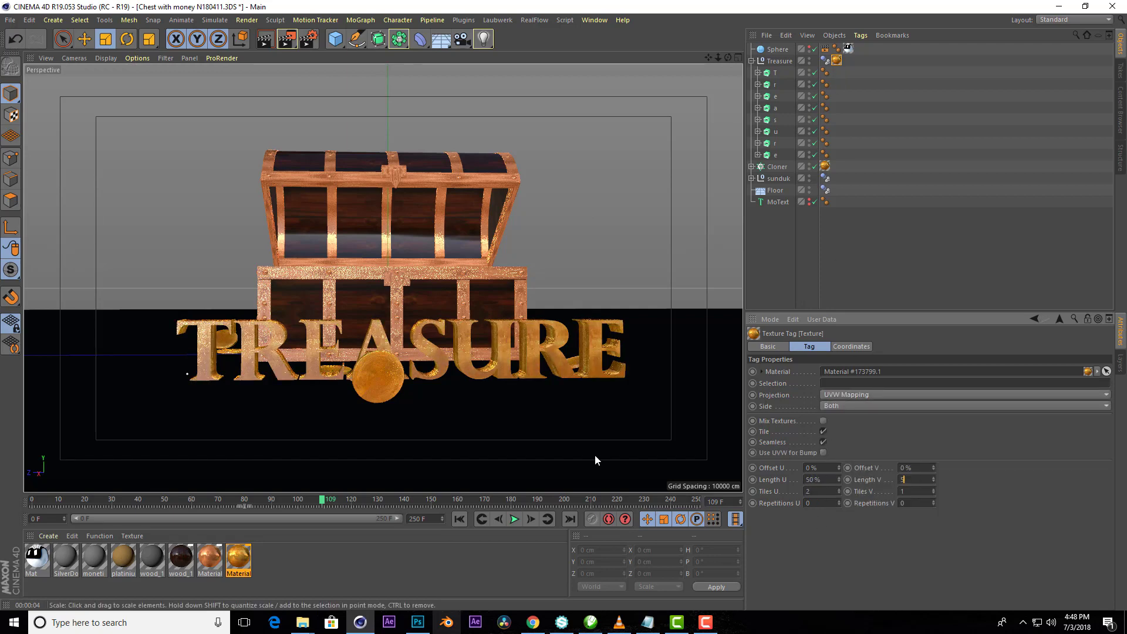
text(50)
key(Tab)
click(264, 41)
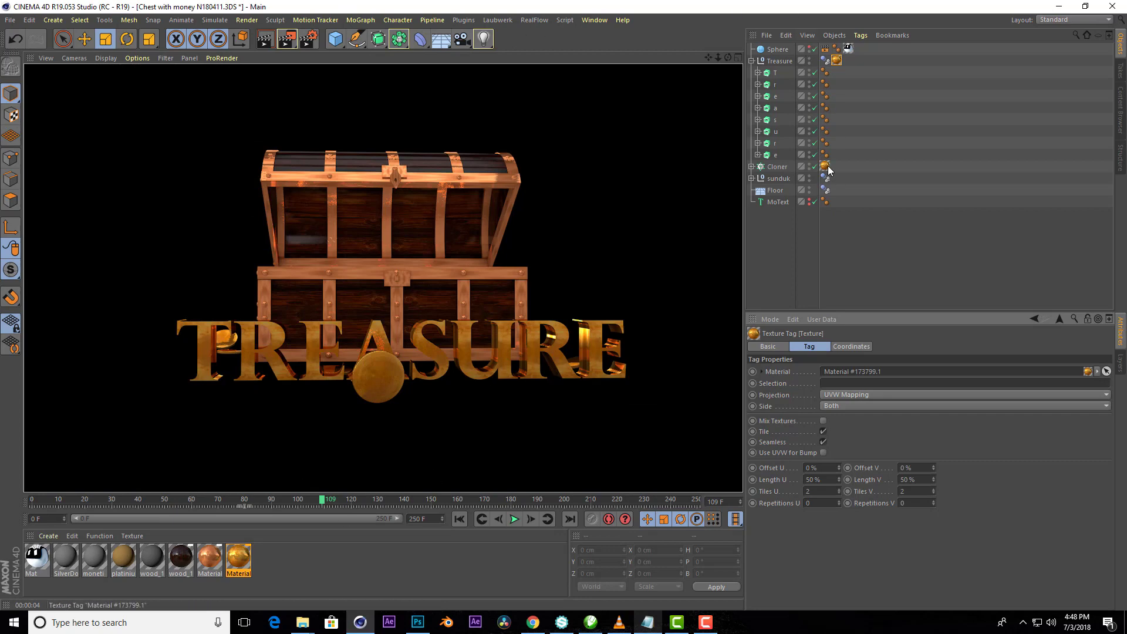
key(ctrl+z)
- Turn off Use UVW for Bump, render, and orbit around the chest
double_click(818, 479)
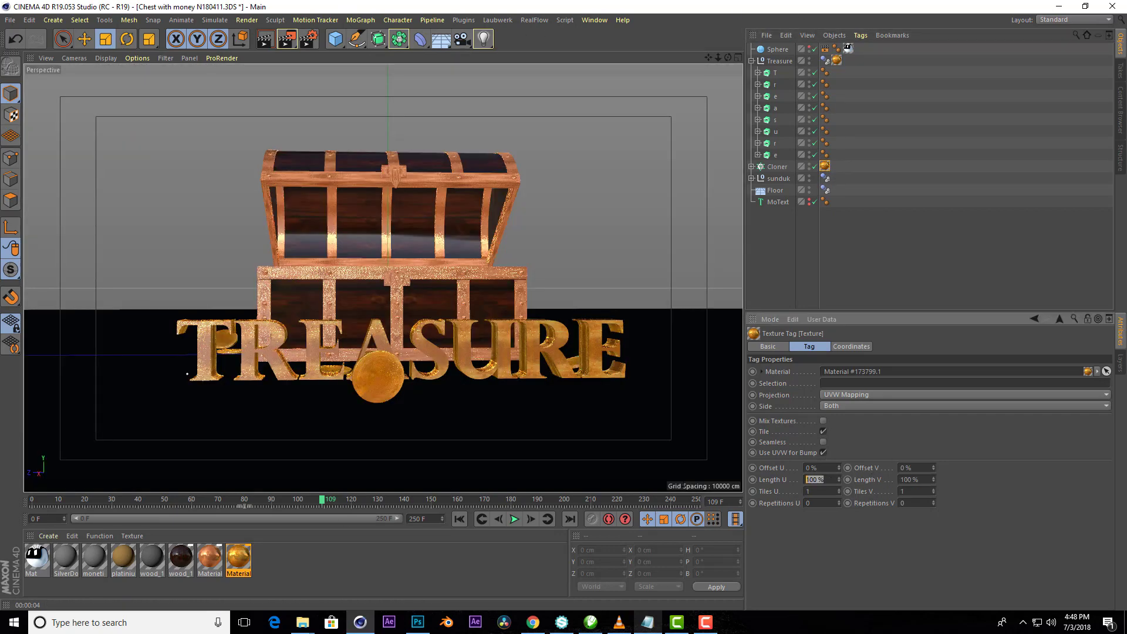
click(823, 452)
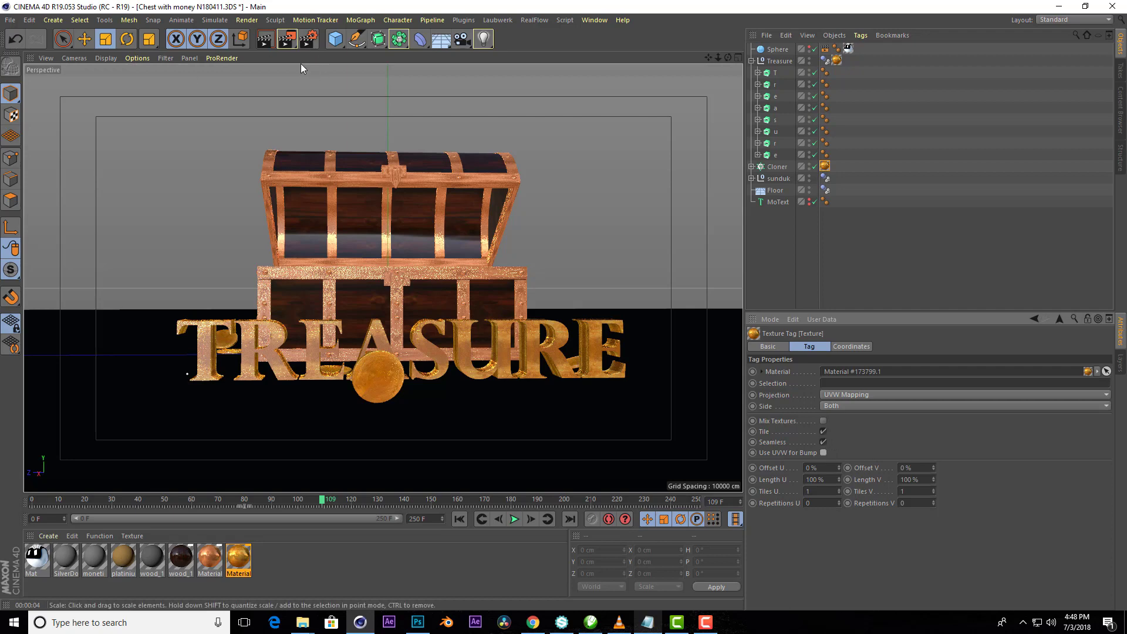
click(269, 40)
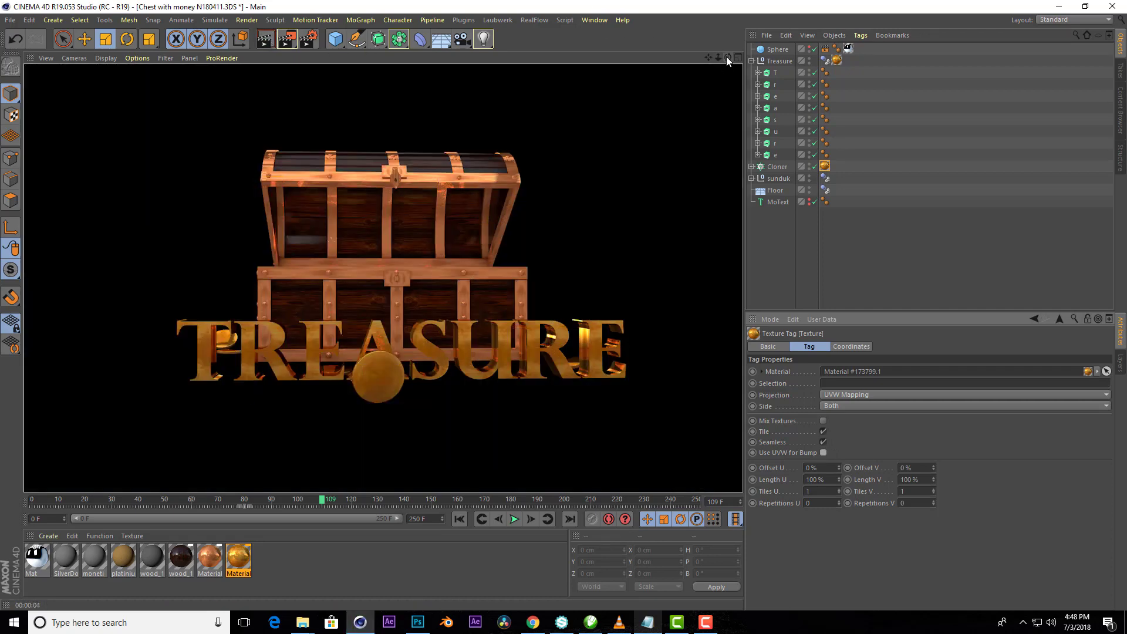
mouse_move(728, 57)
mouse_down()
mouse_move(693, 88)
mouse_move(728, 57)
mouse_up()
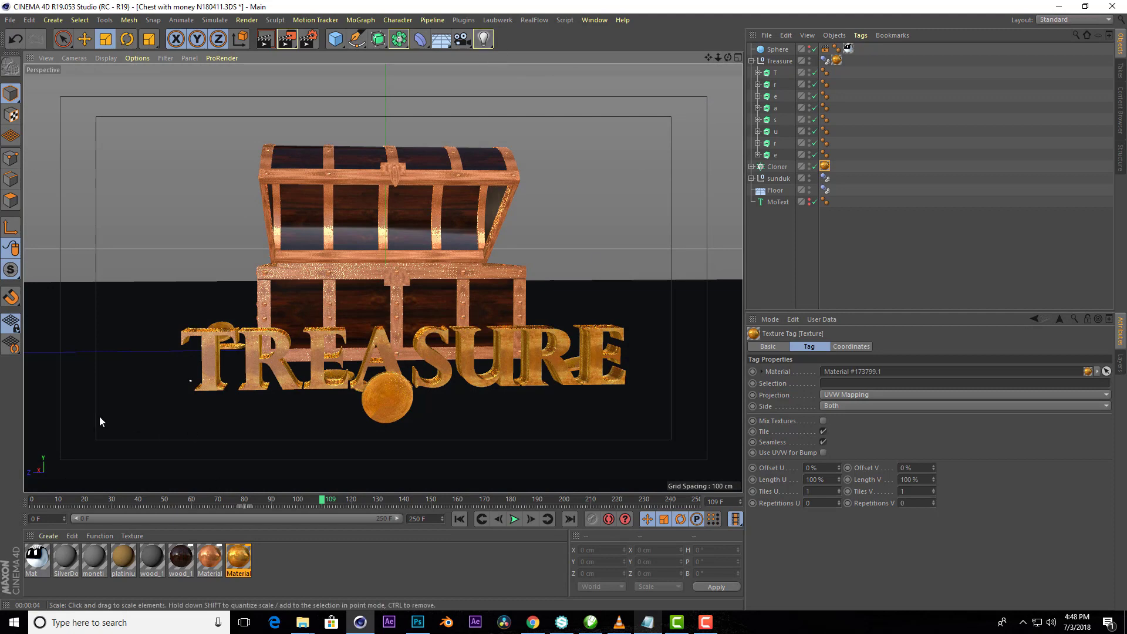
- Create a new material Mat.1 with the parquet image as its colour texture
click(269, 566)
double_click(309, 566)
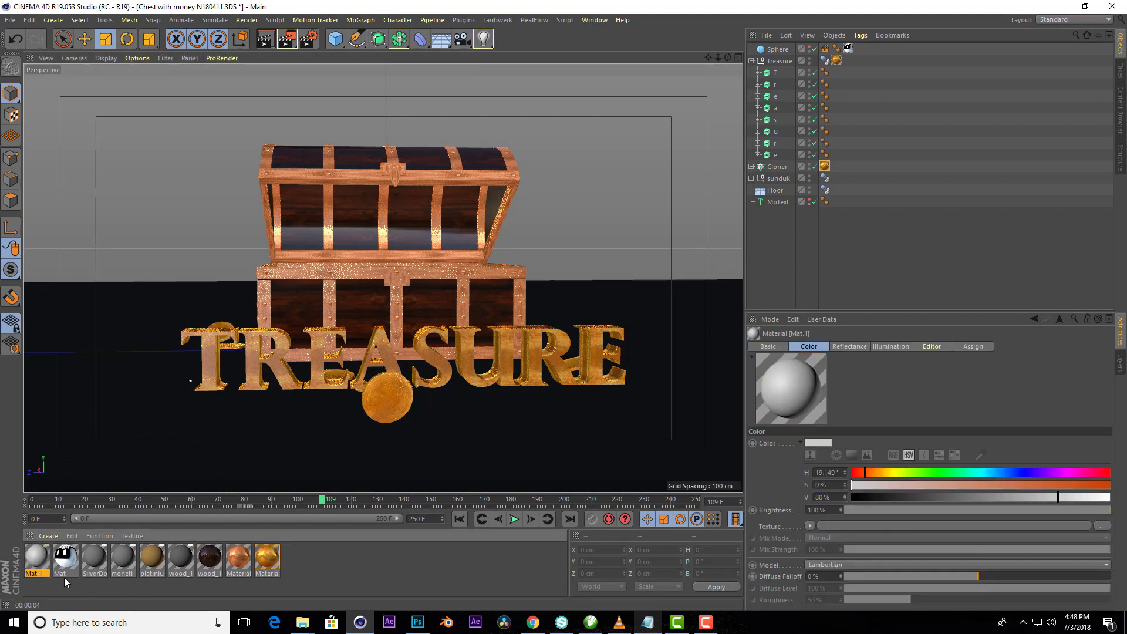
double_click(33, 558)
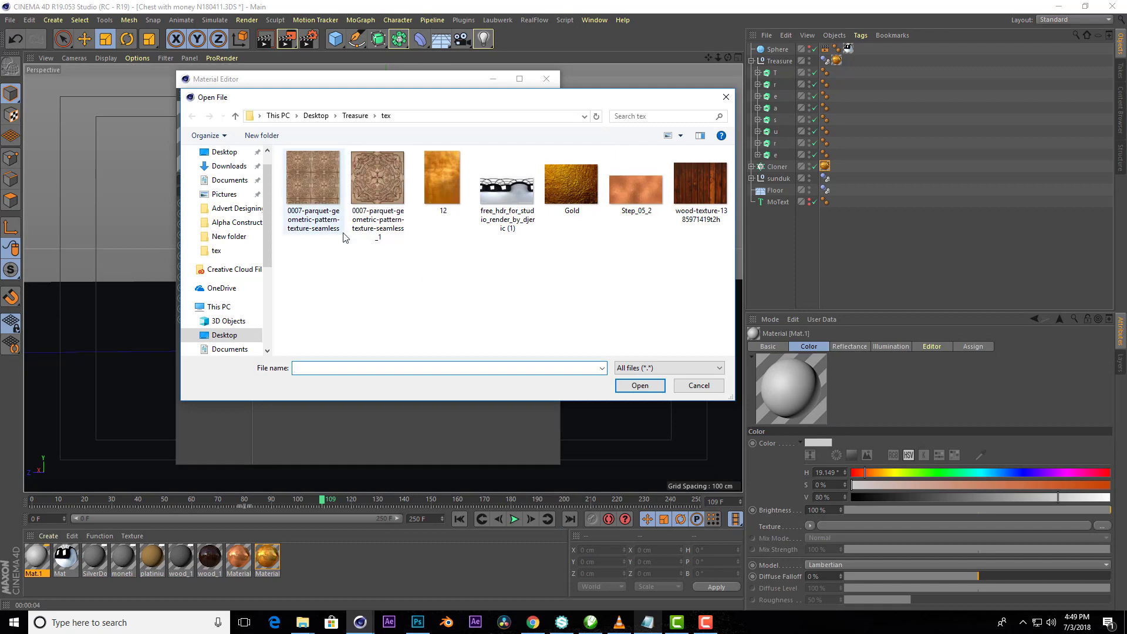
click(390, 197)
click(640, 386)
click(581, 353)
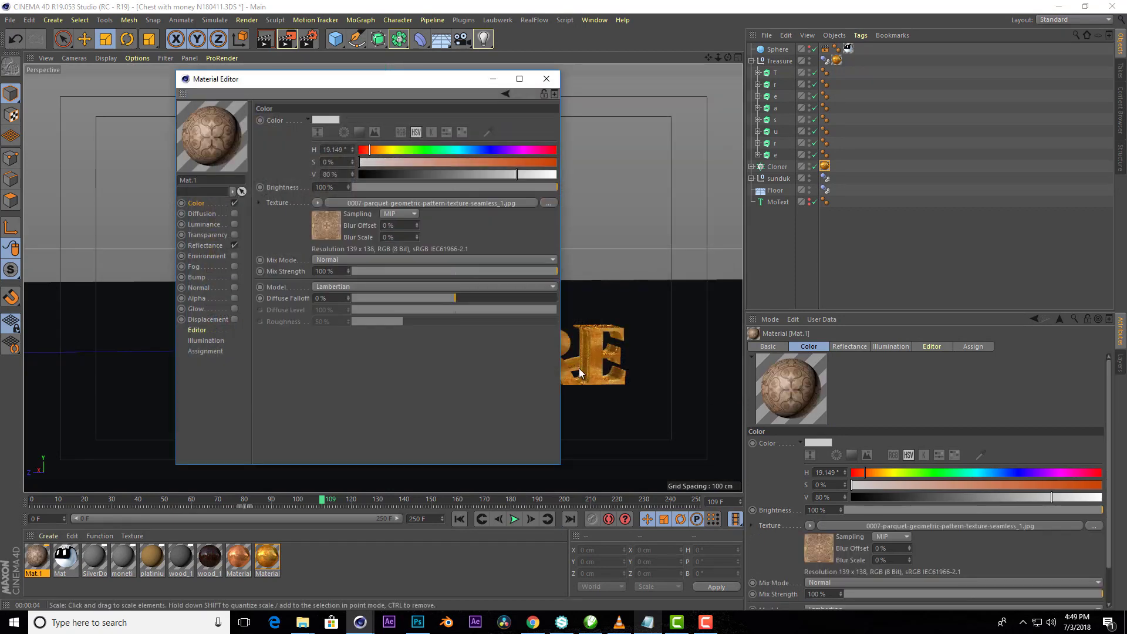
- Convert the colour texture to a Layer shader and add a brown Color layer
drag(394, 86, 718, 115)
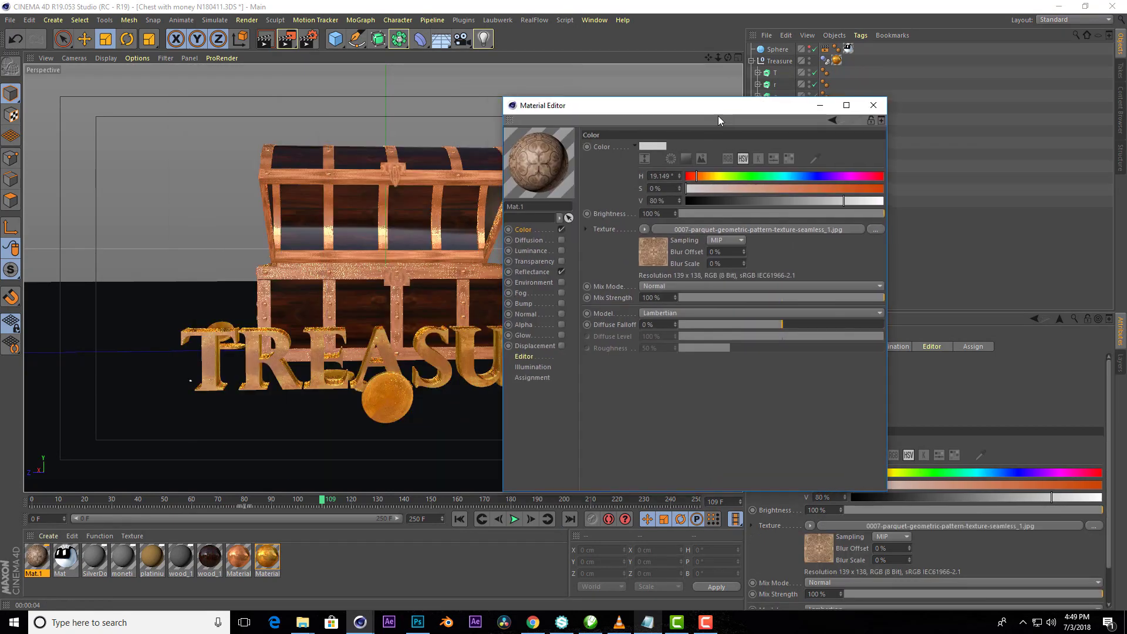
click(645, 229)
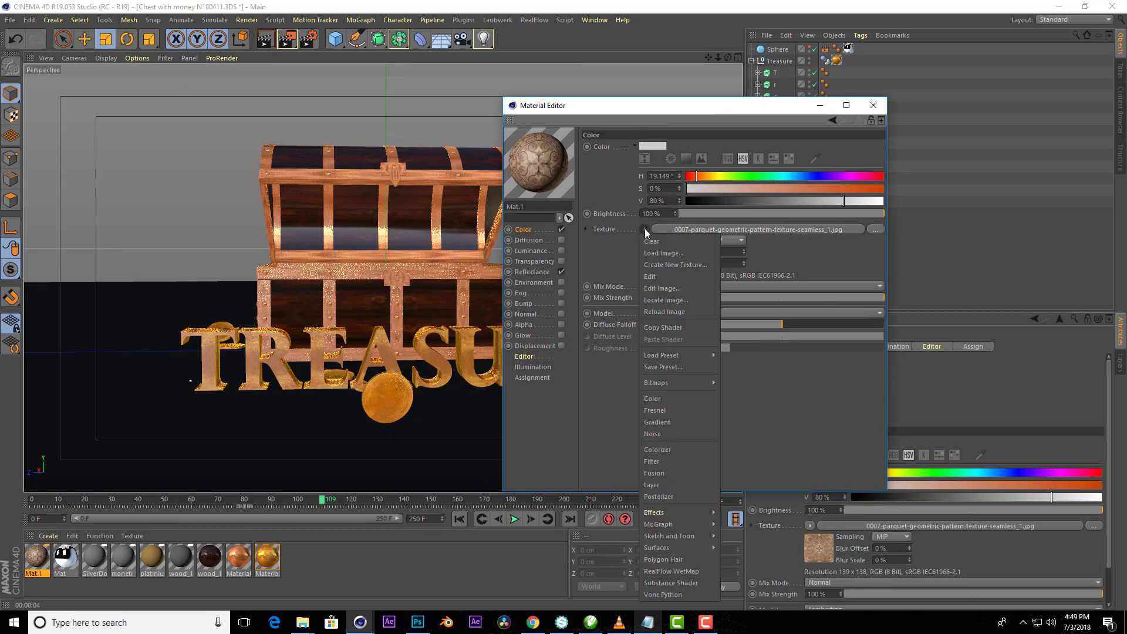
click(664, 488)
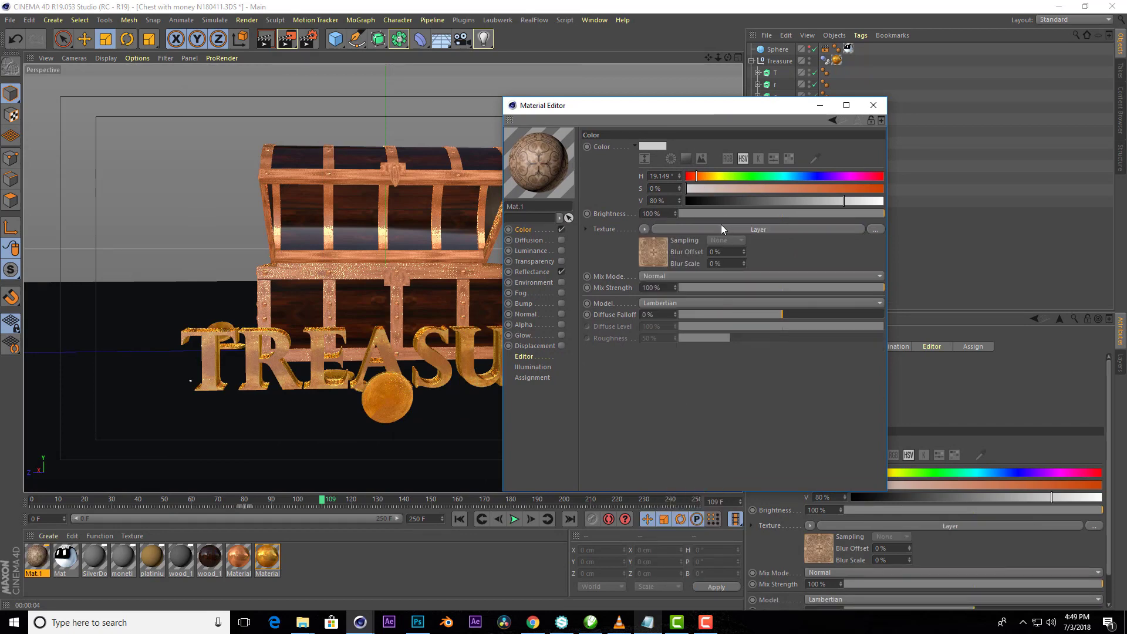
click(721, 228)
click(641, 240)
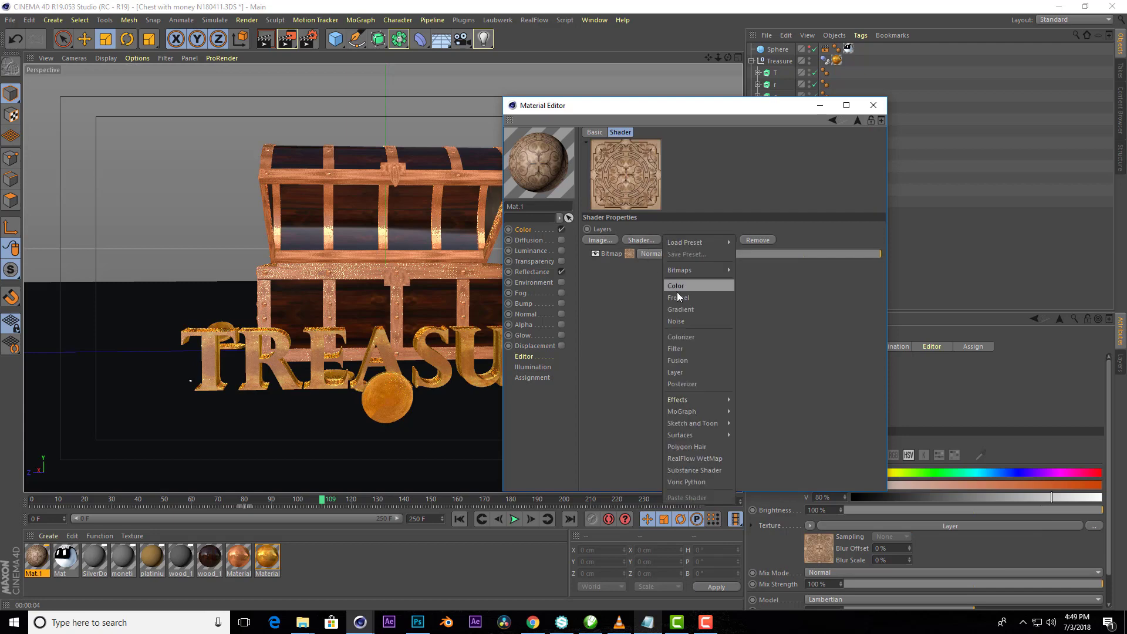
click(695, 286)
click(595, 254)
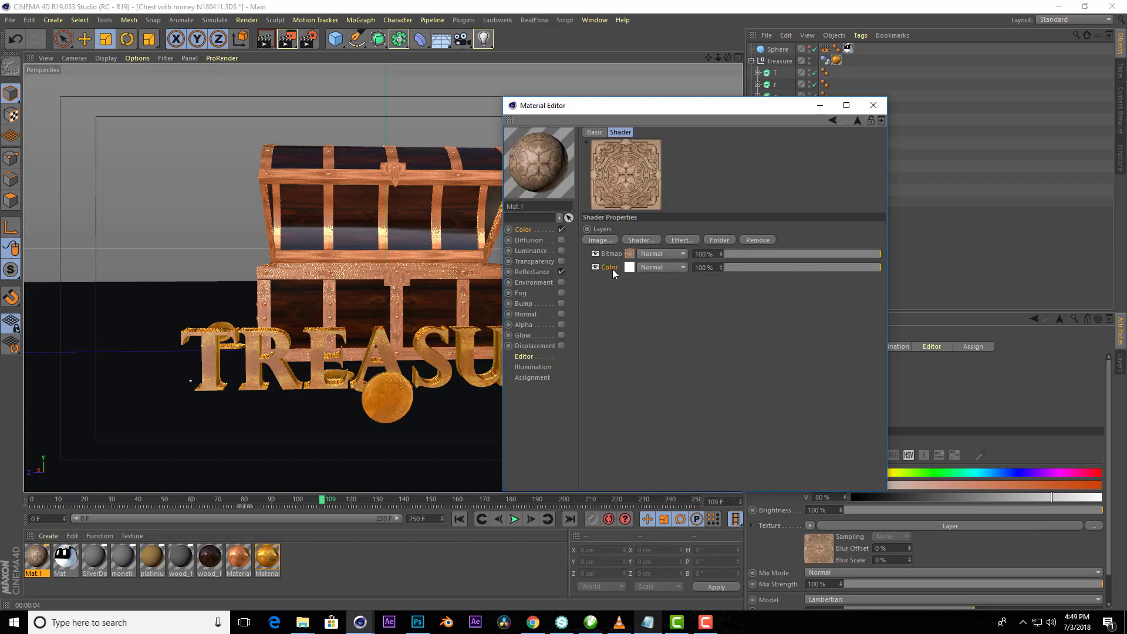
click(629, 254)
drag(699, 322, 681, 321)
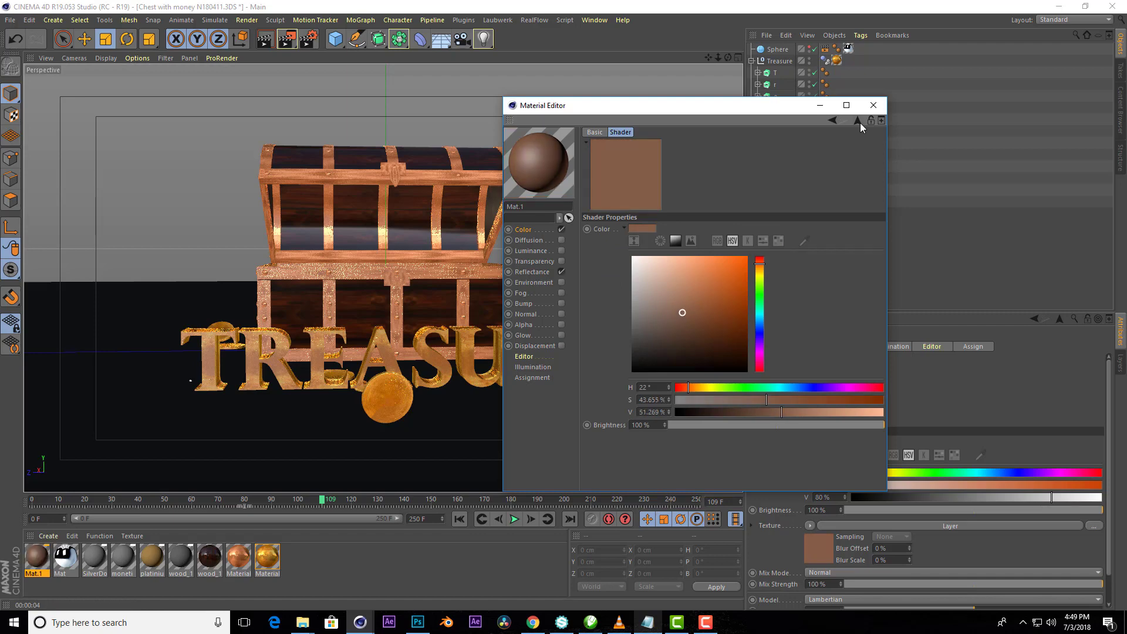
- Enable the Bitmap layer, blend it in Overlay mode at about 81% opacity
click(858, 121)
click(595, 254)
click(653, 254)
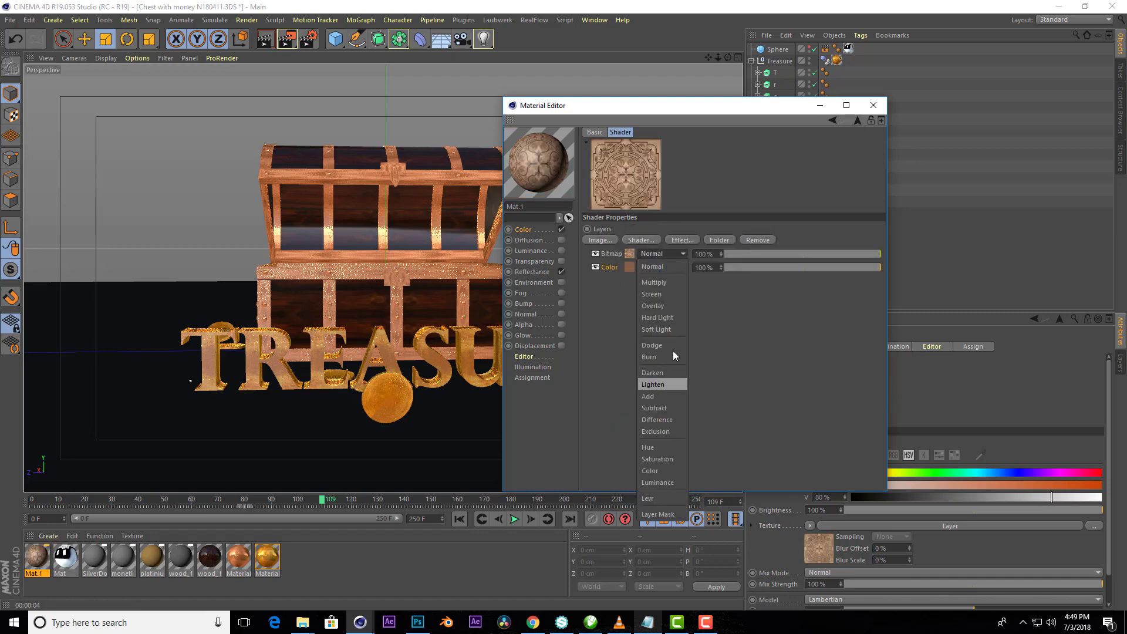
click(673, 386)
drag(816, 253, 855, 258)
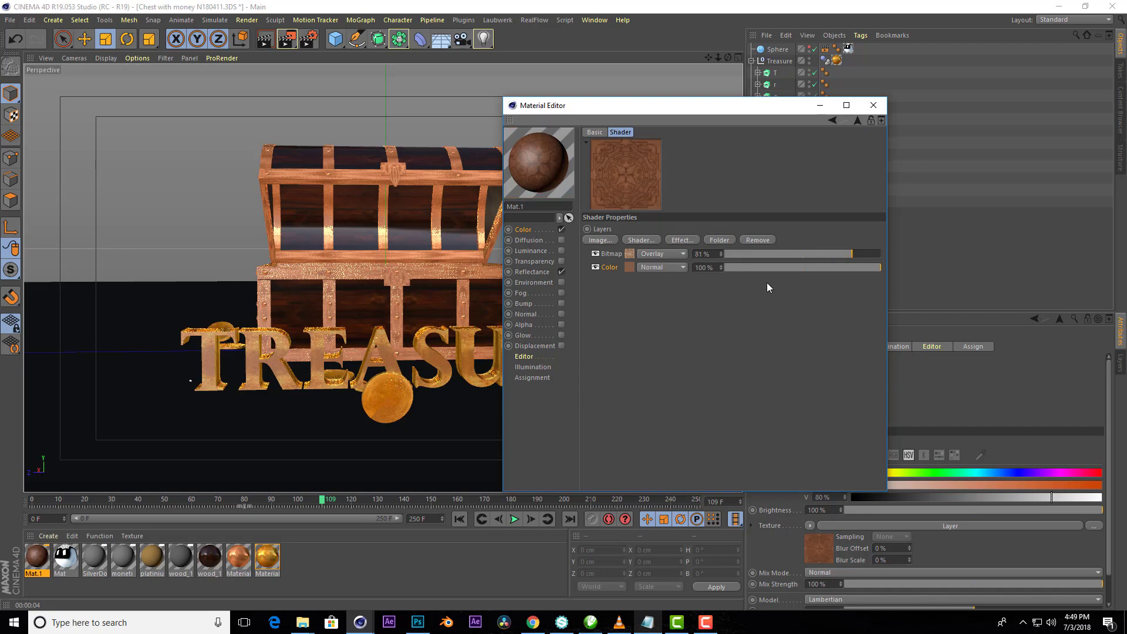
- Load the parquet pattern texture into Mat.1's Reflectance layer colour
click(541, 272)
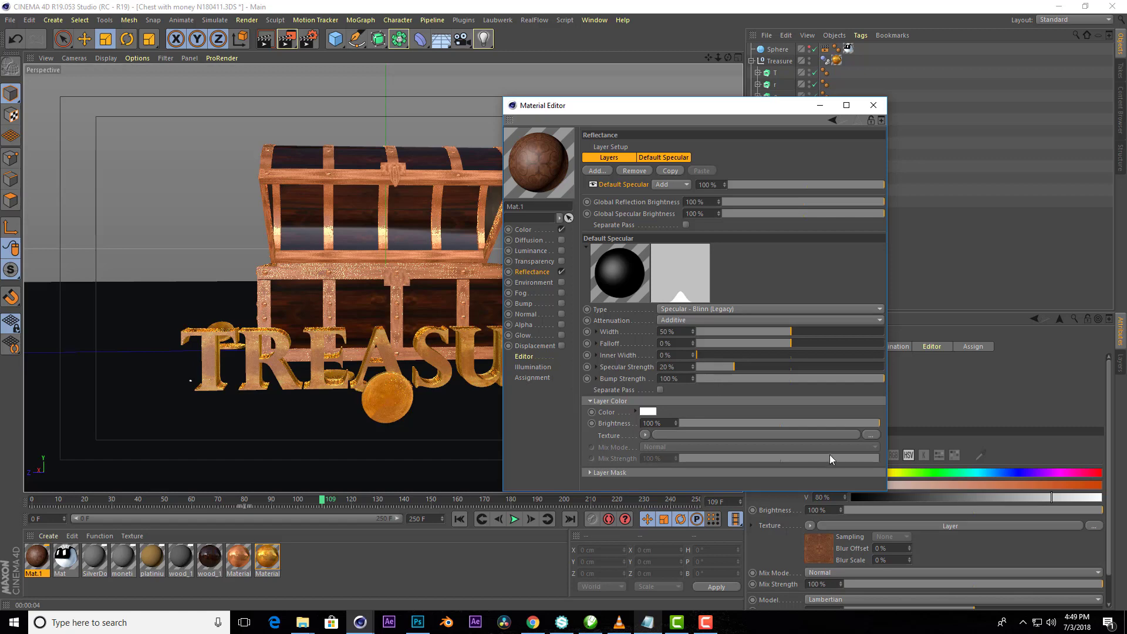
click(871, 435)
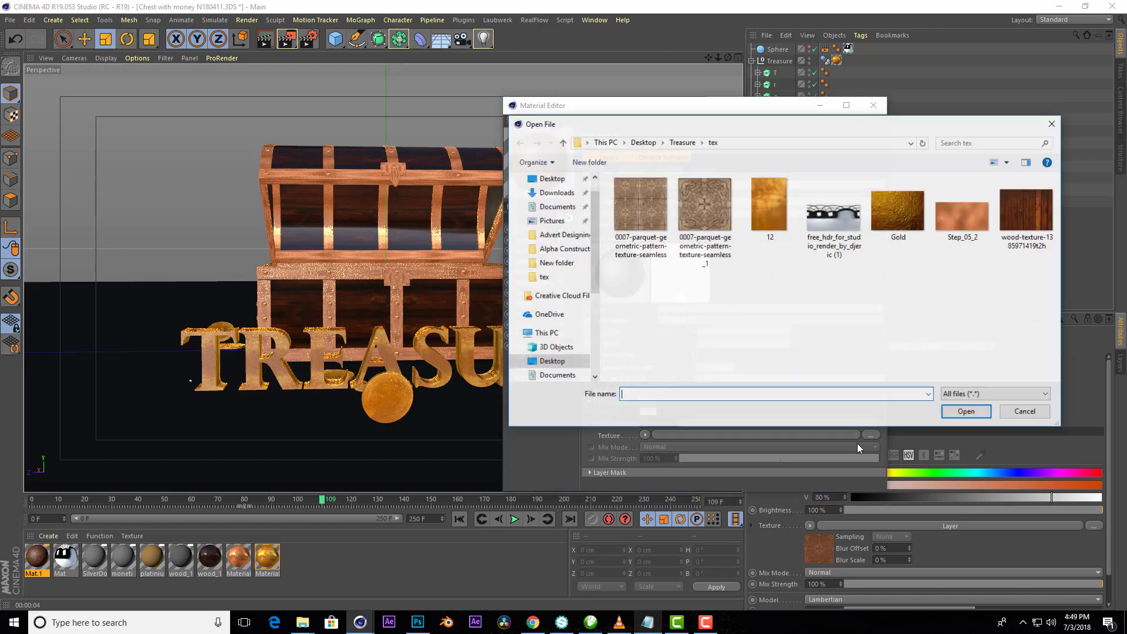
click(704, 199)
click(967, 417)
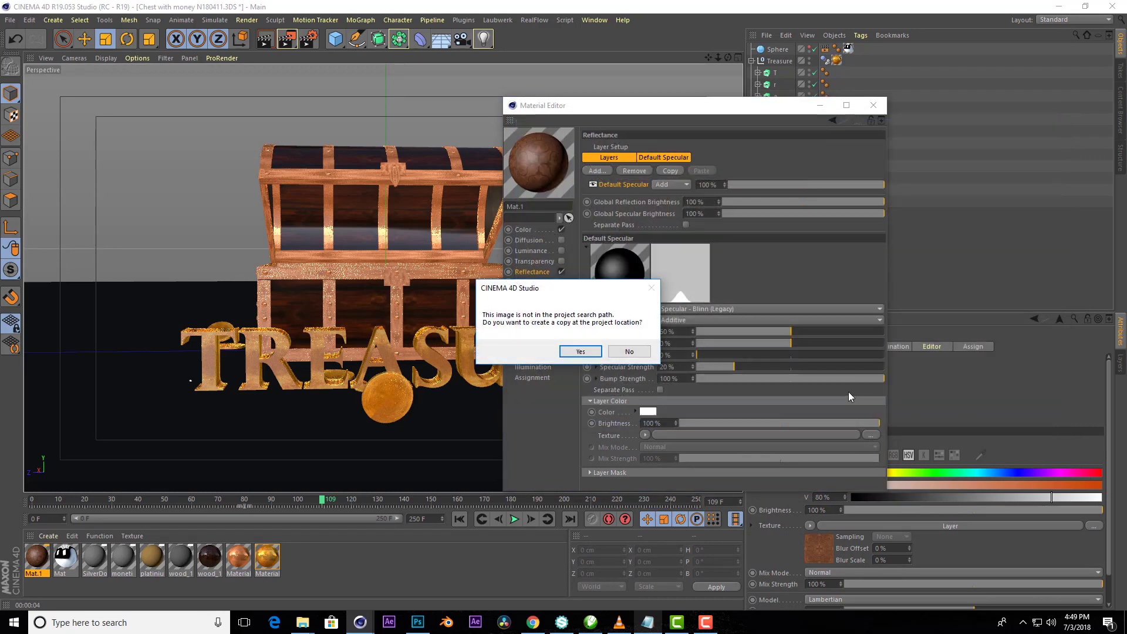
click(580, 351)
- Set reflection brightness to 54%, mix strength 56%, and a negative specular falloff
drag(836, 424, 769, 423)
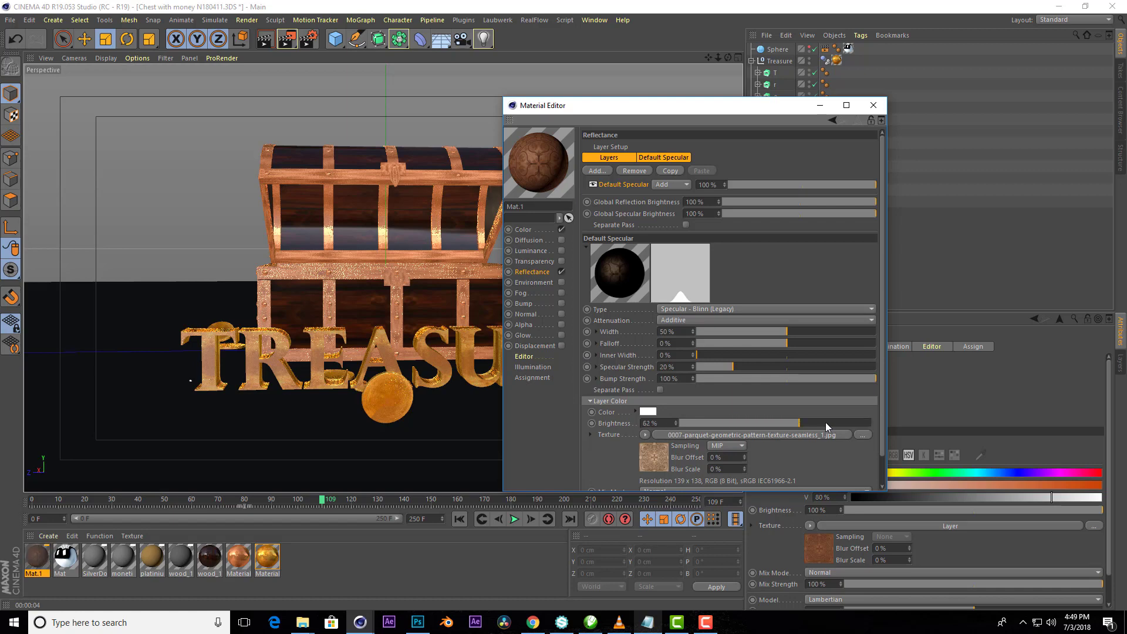
scroll(874, 458, down, 1)
click(799, 392)
drag(799, 392, 838, 392)
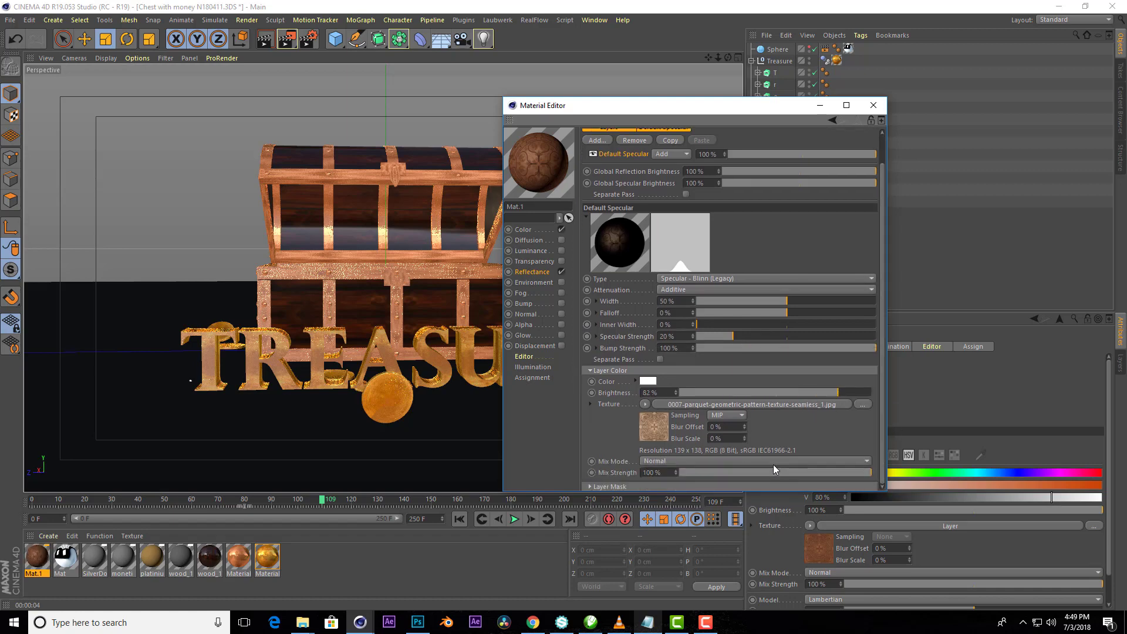
drag(755, 472, 787, 472)
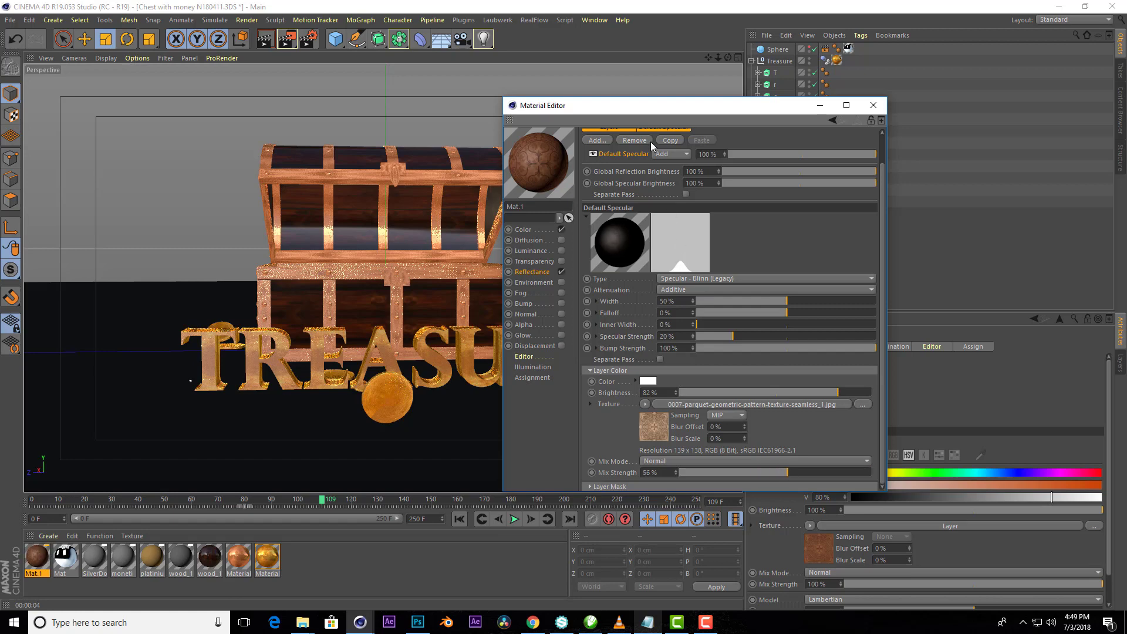
drag(752, 311, 763, 307)
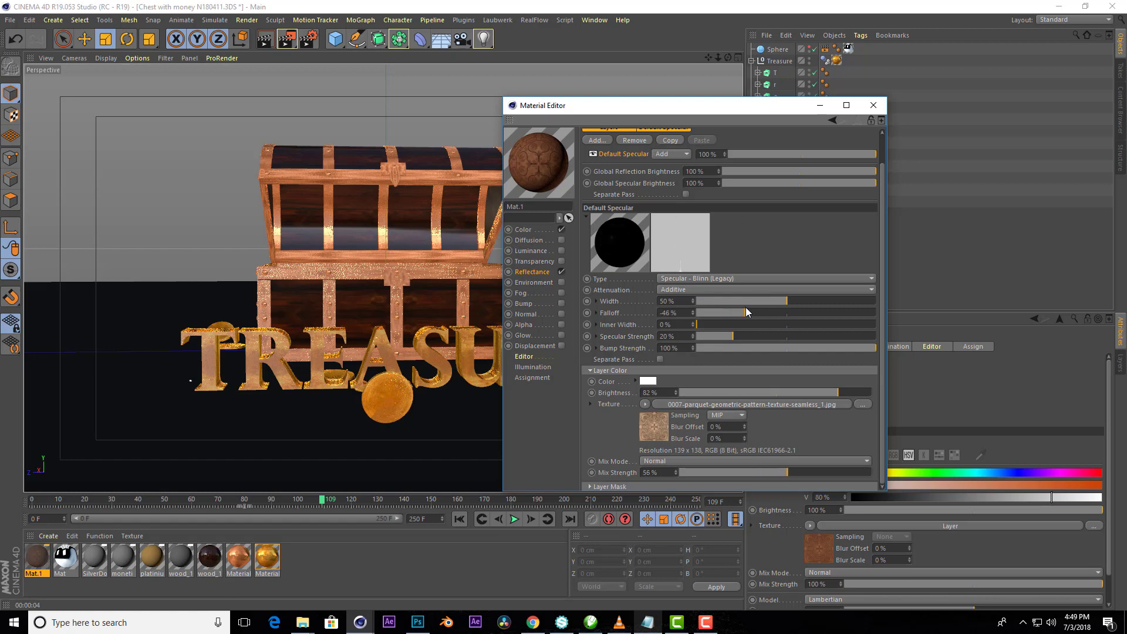
drag(810, 392, 784, 392)
- Enable Bump with the parquet pattern texture and close the Material Editor
click(551, 304)
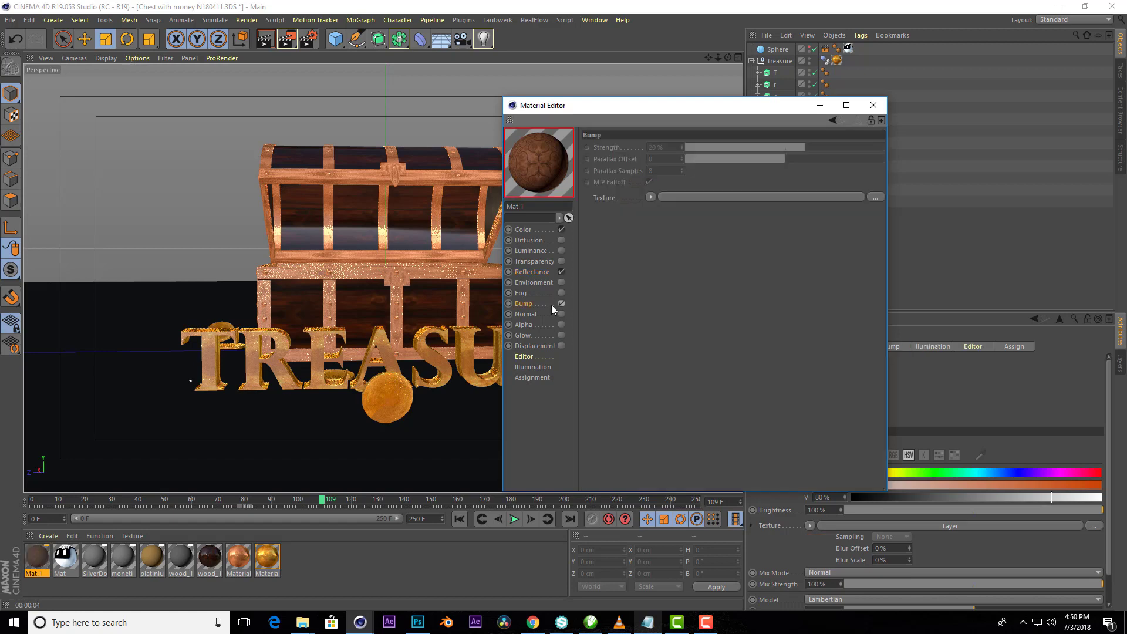
click(877, 199)
double_click(705, 238)
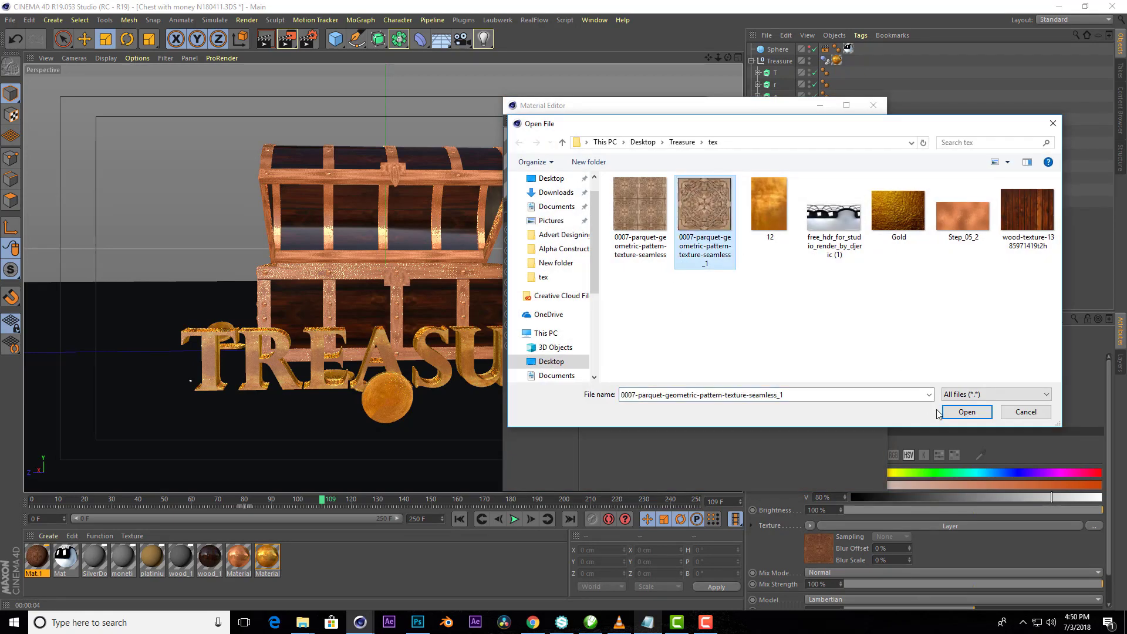
click(581, 351)
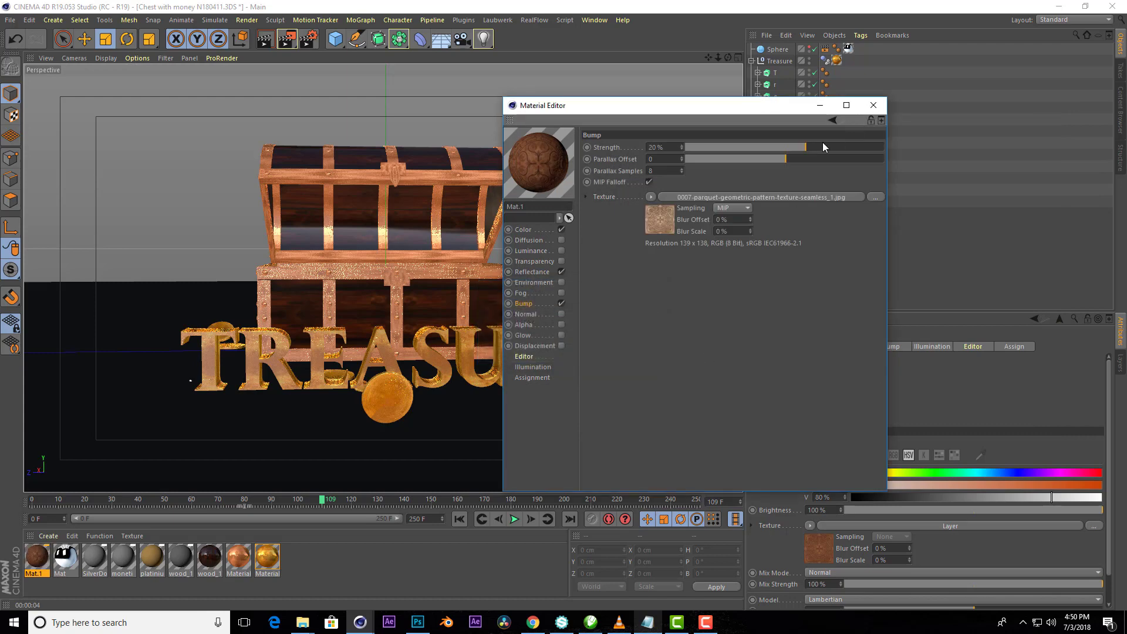
click(873, 105)
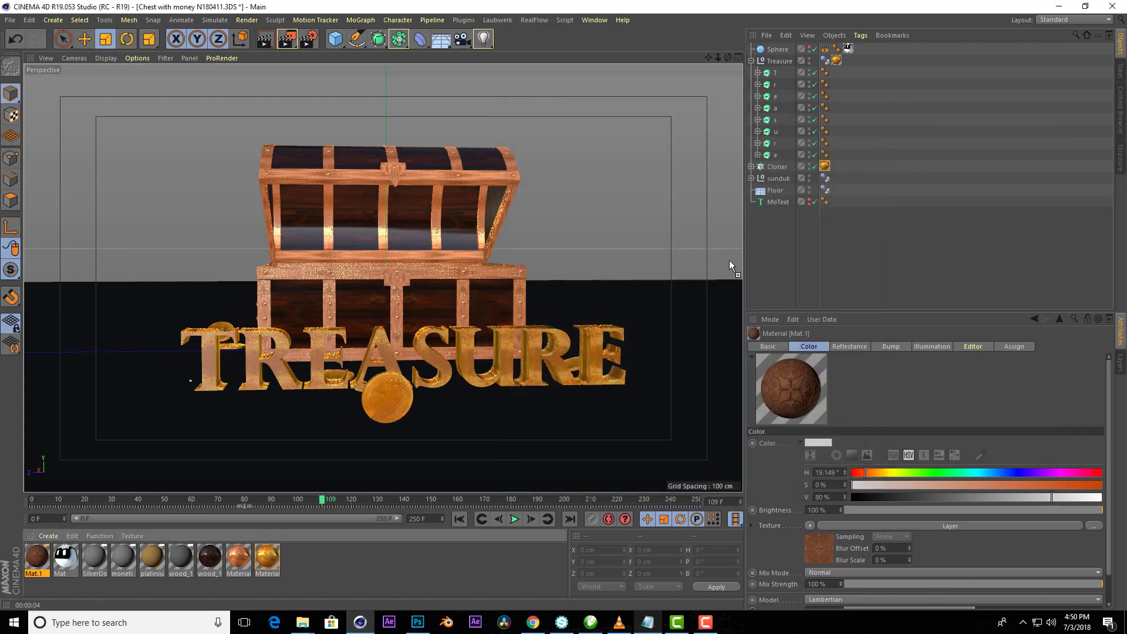
- Apply Mat.1 to the Floor with UVW Mapping and 25% U/V length
drag(730, 265, 780, 191)
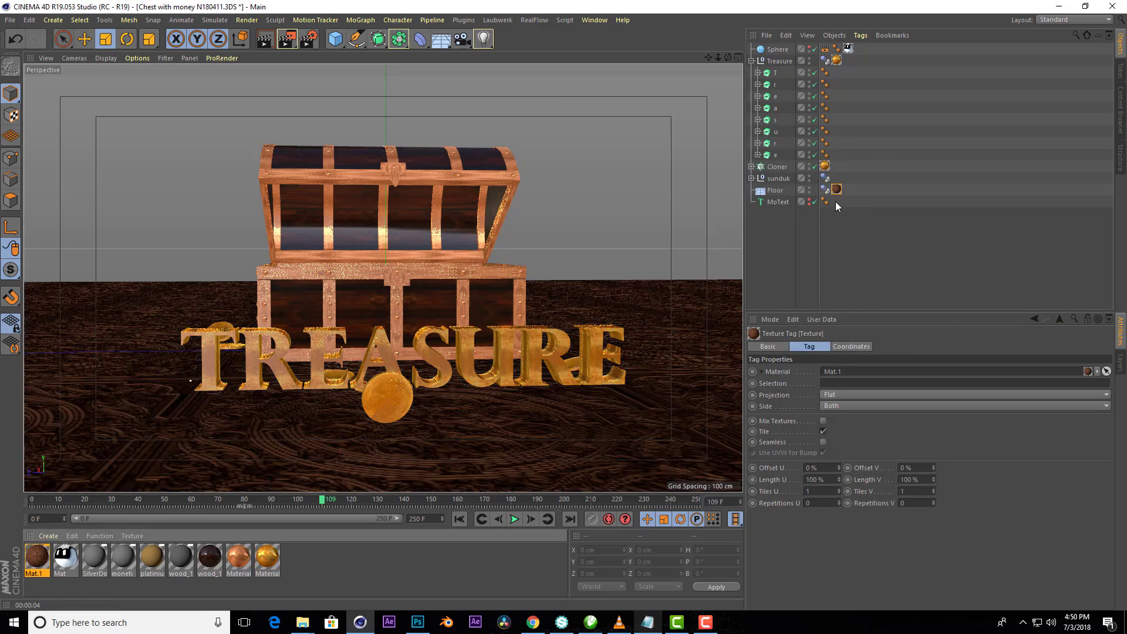
click(839, 398)
click(842, 476)
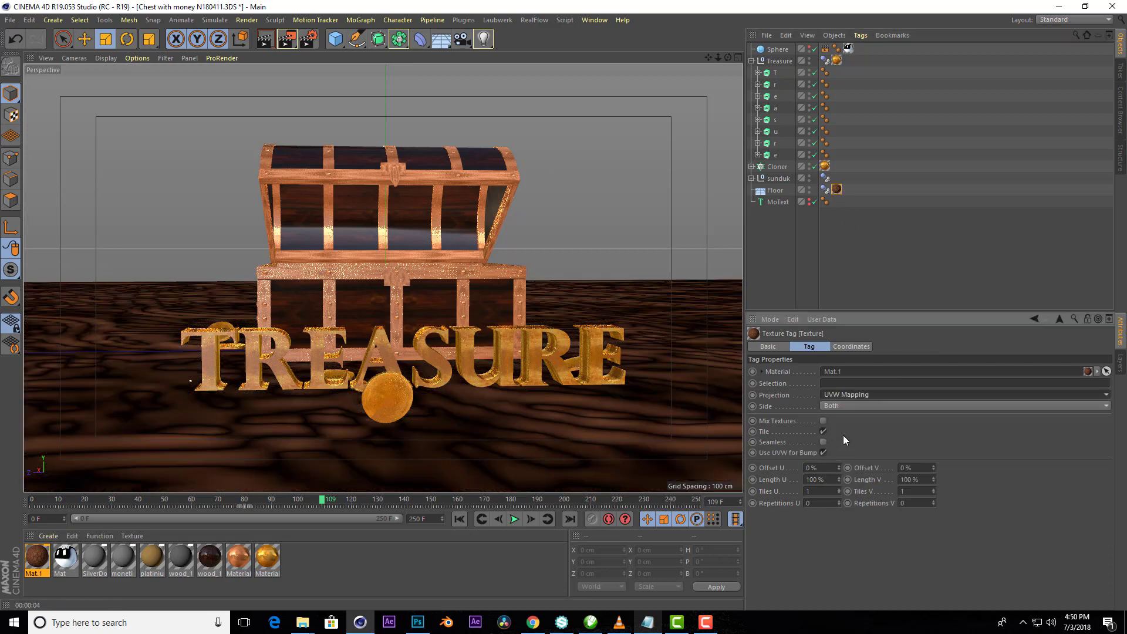
click(821, 480)
text(25)
key(Tab)
text(25)
key(Tab)
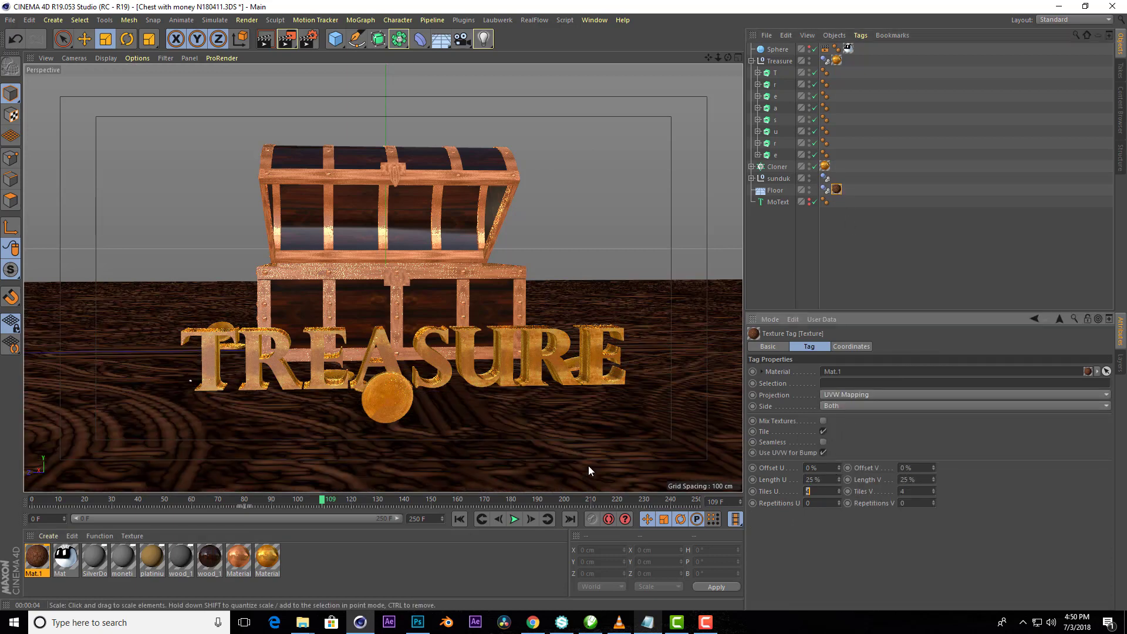
- Enable Seamless tiling and set the floor texture to 20 × 20 tiles
text(10)
key(Tab)
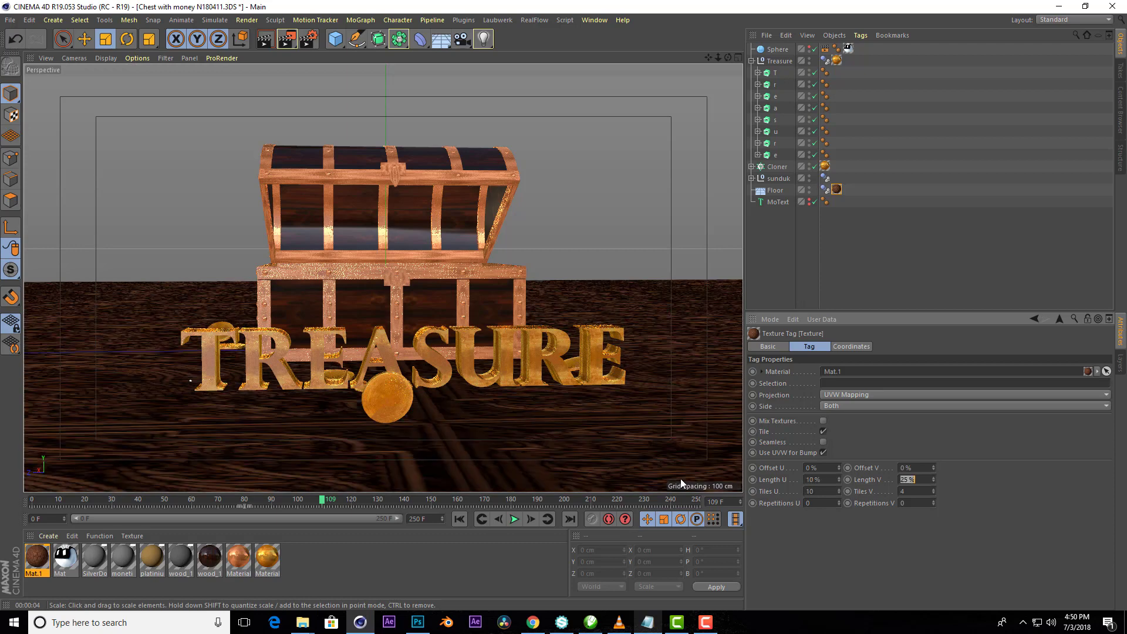
text(10)
key(Tab)
click(823, 443)
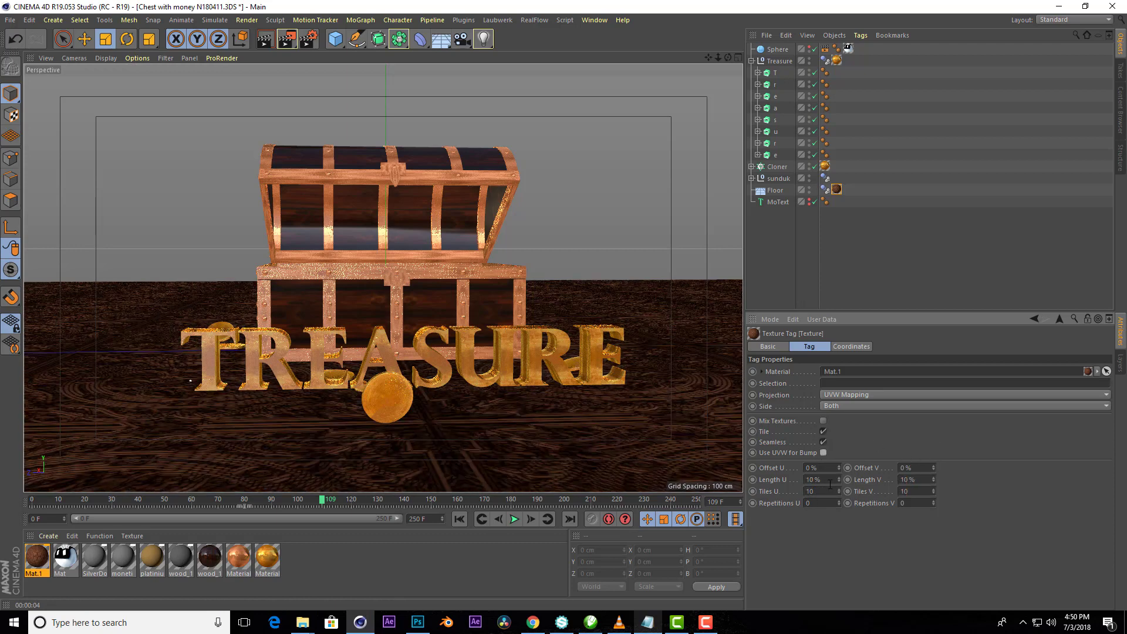
text(20)
key(Tab)
text(20)
key(Tab)
scroll(322, 273, down, 1)
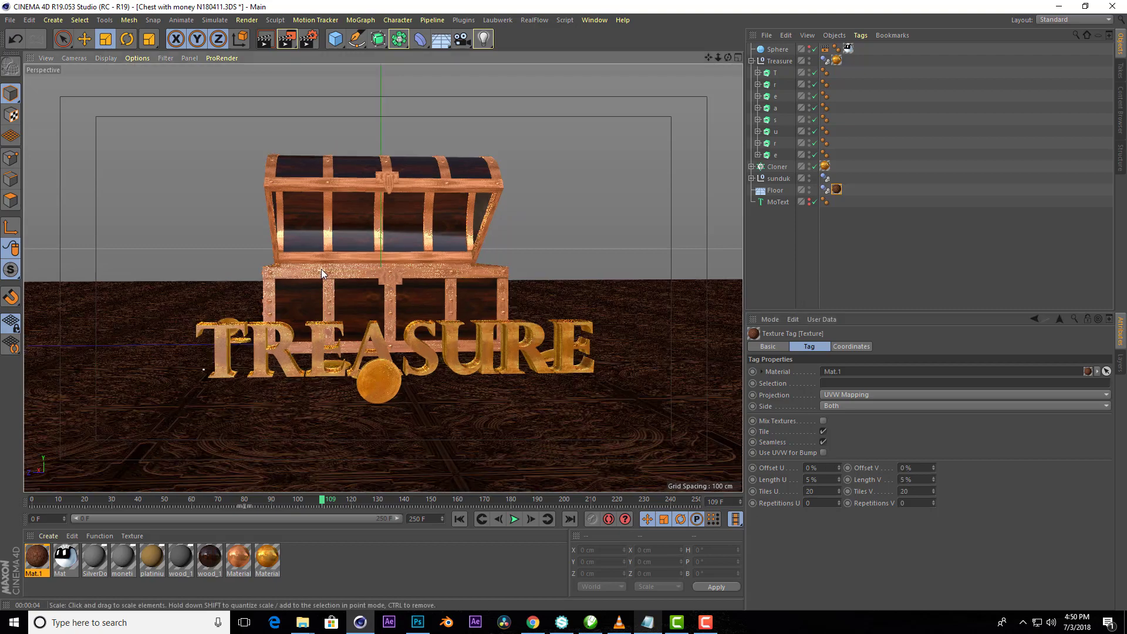
scroll(321, 273, down, 2)
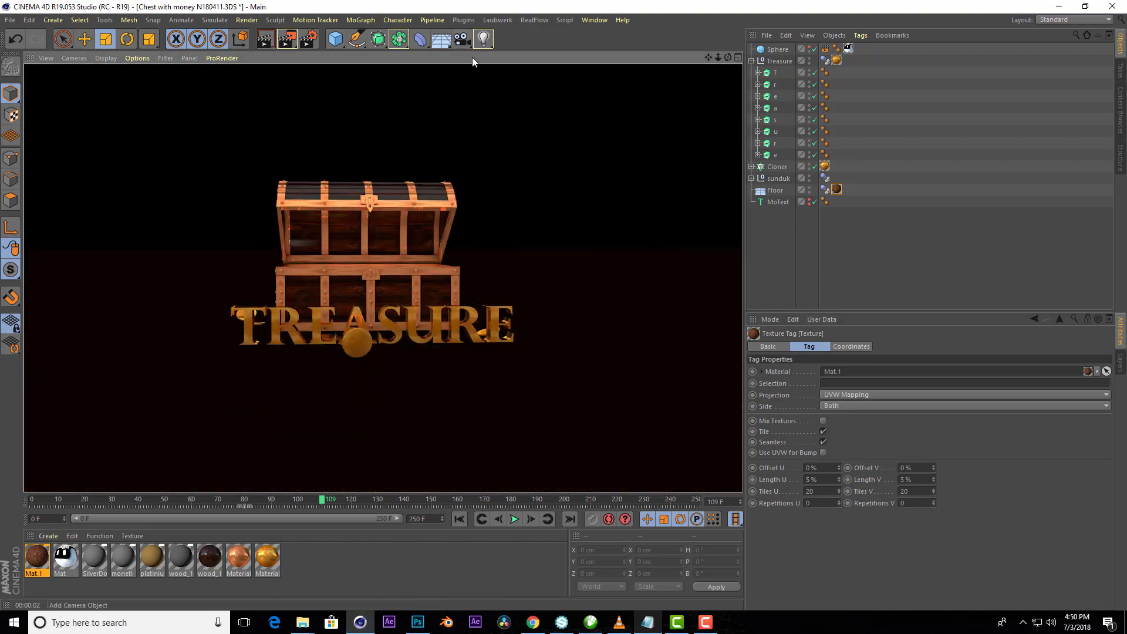
- Add a Light and move it up and to the side above the chest
click(483, 38)
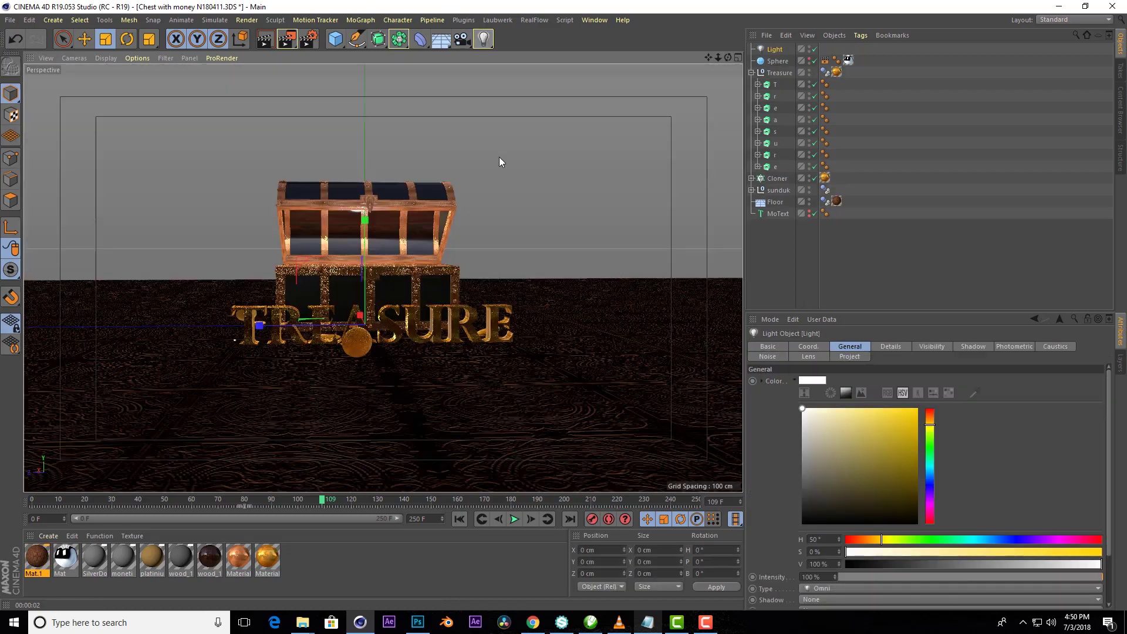
click(83, 39)
drag(364, 220, 376, 138)
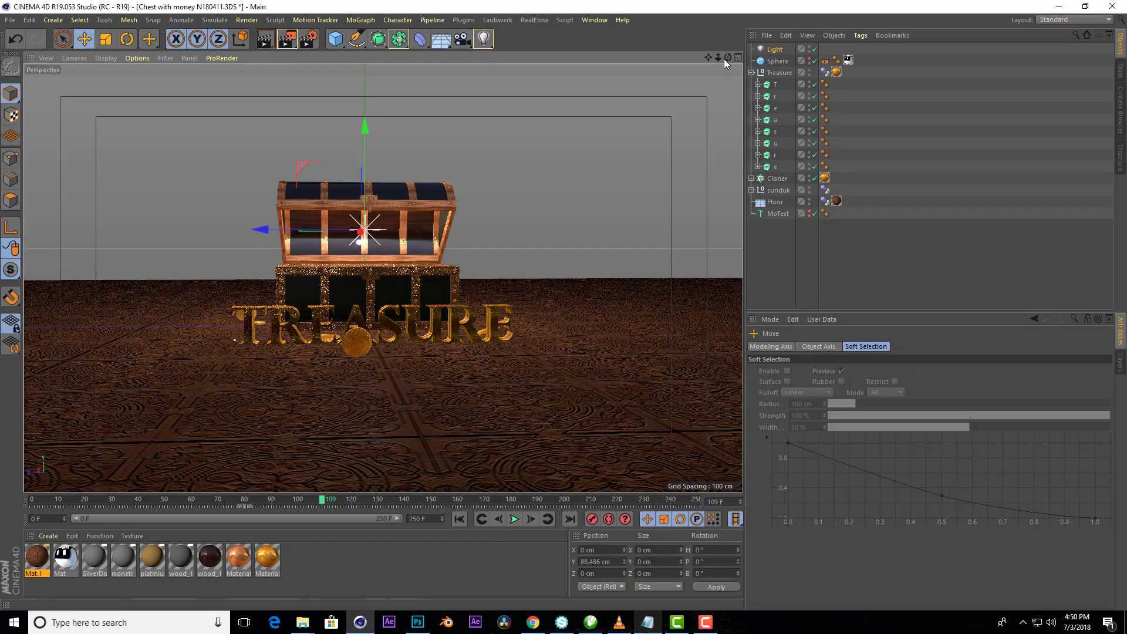
drag(726, 59, 657, 117)
mouse_move(326, 142)
mouse_down()
mouse_move(436, 182)
mouse_move(438, 130)
mouse_up()
- Give the light Inverse Square falloff with 194 cm radius, raise it, and render
click(775, 50)
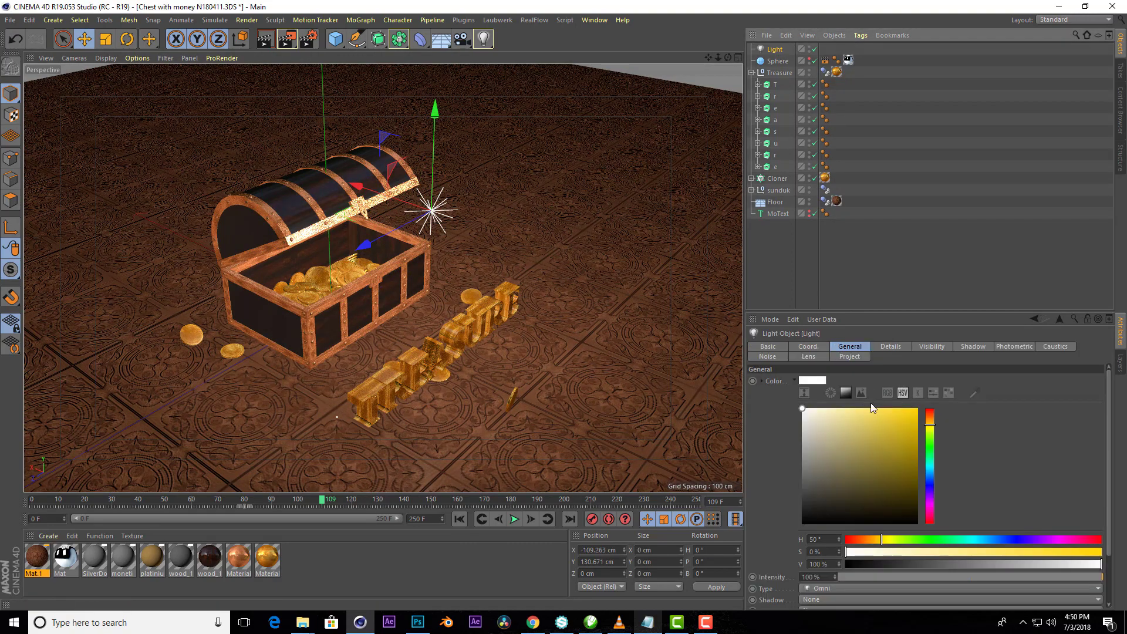
click(889, 347)
click(836, 453)
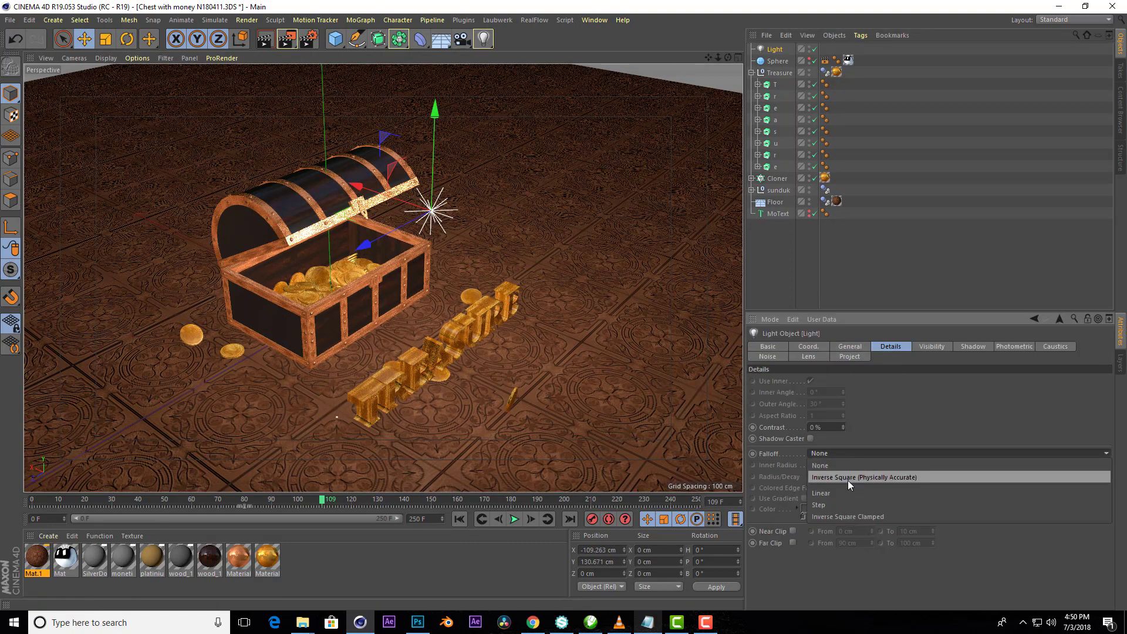
click(847, 481)
drag(843, 478, 299, 134)
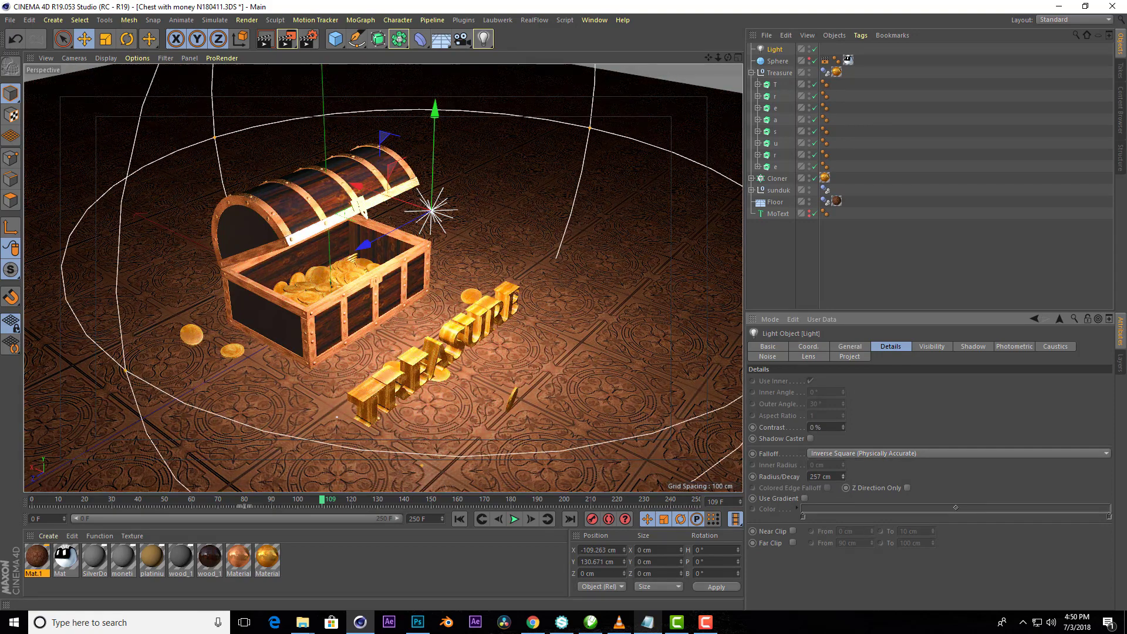
drag(434, 172, 455, 120)
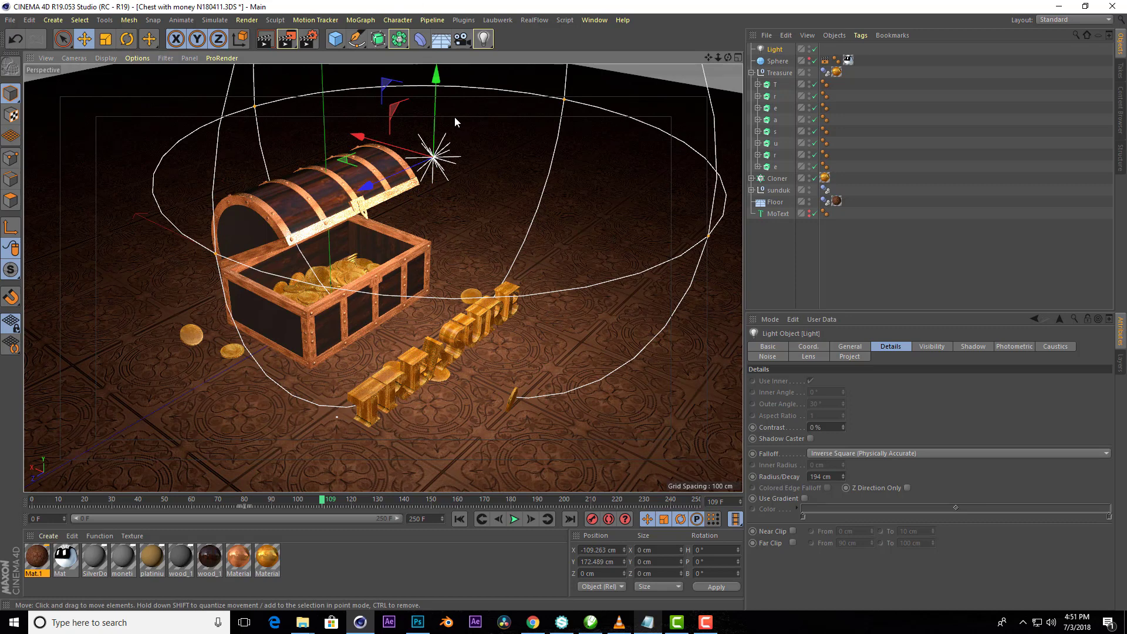
click(265, 39)
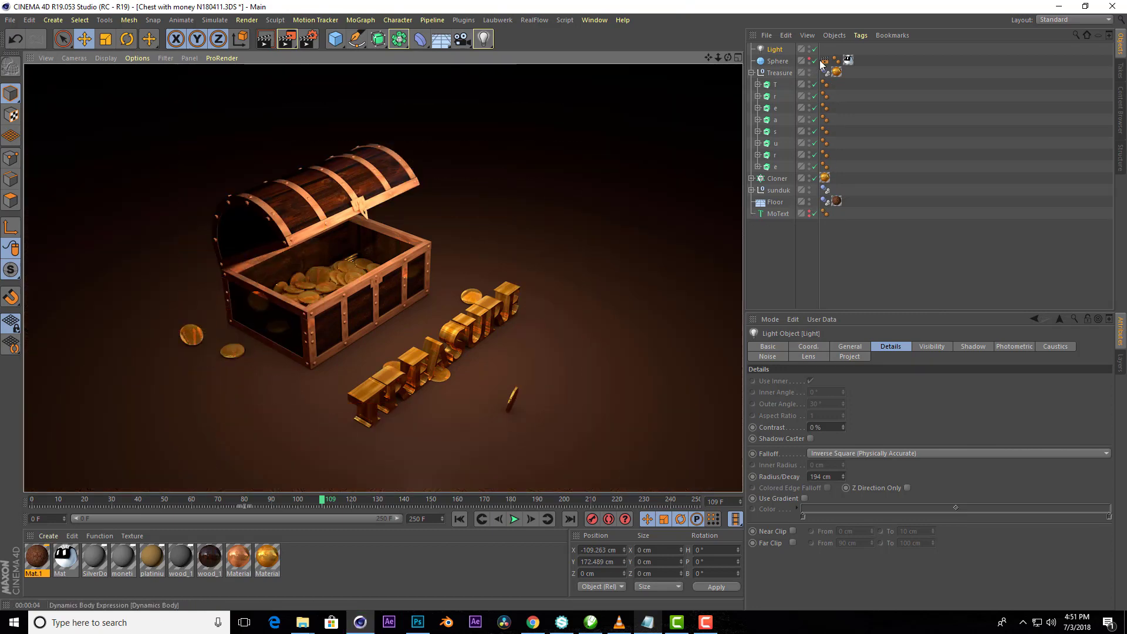
- Switch the floor's texture tag to Cubic projection with 100% U/V length
click(825, 201)
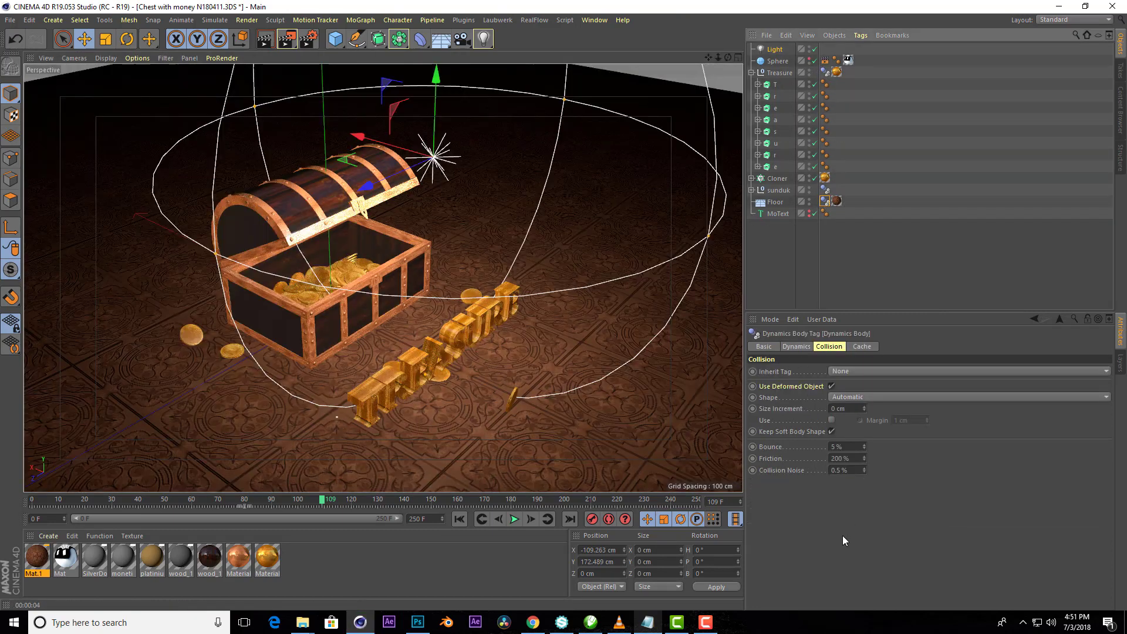
click(836, 201)
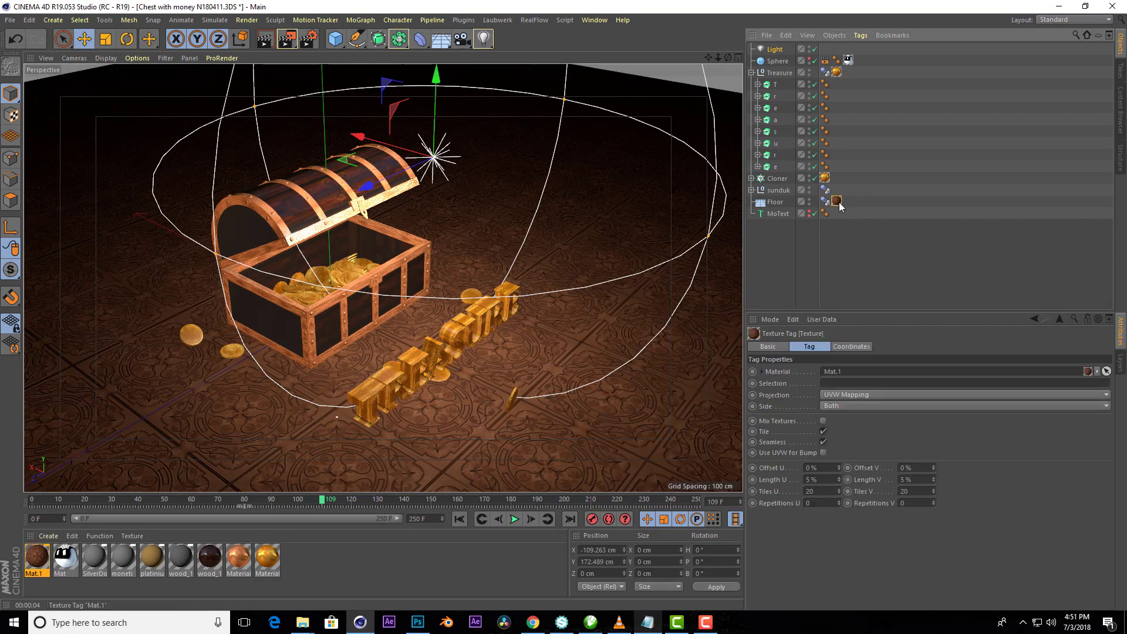
click(841, 395)
click(844, 445)
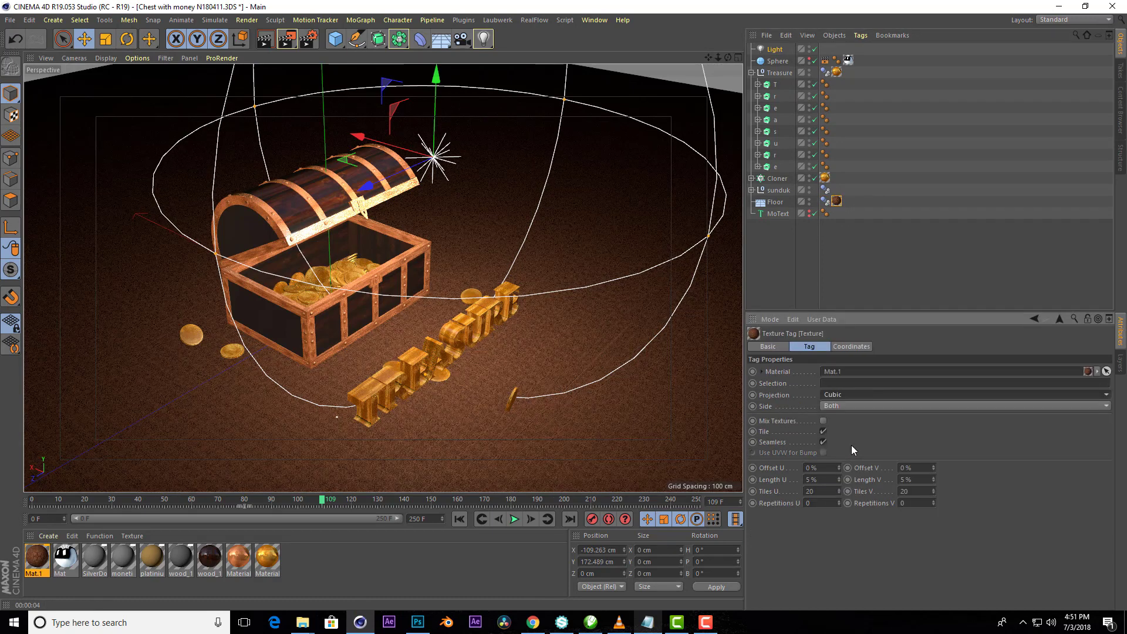
click(812, 480)
text(100)
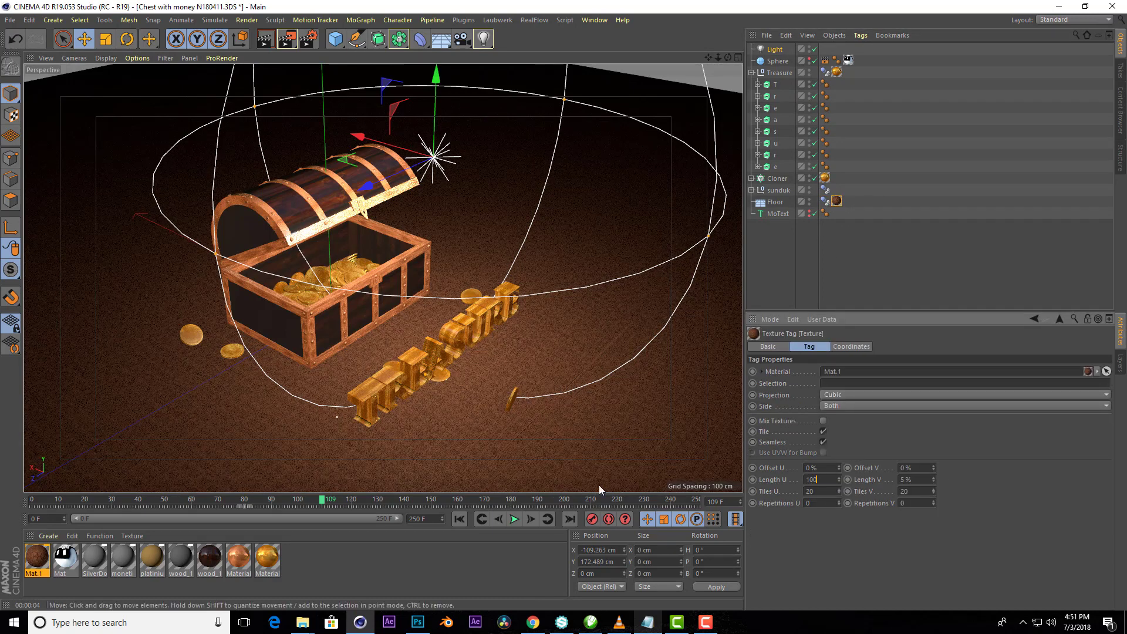
key(Tab)
text(100)
key(Tab)
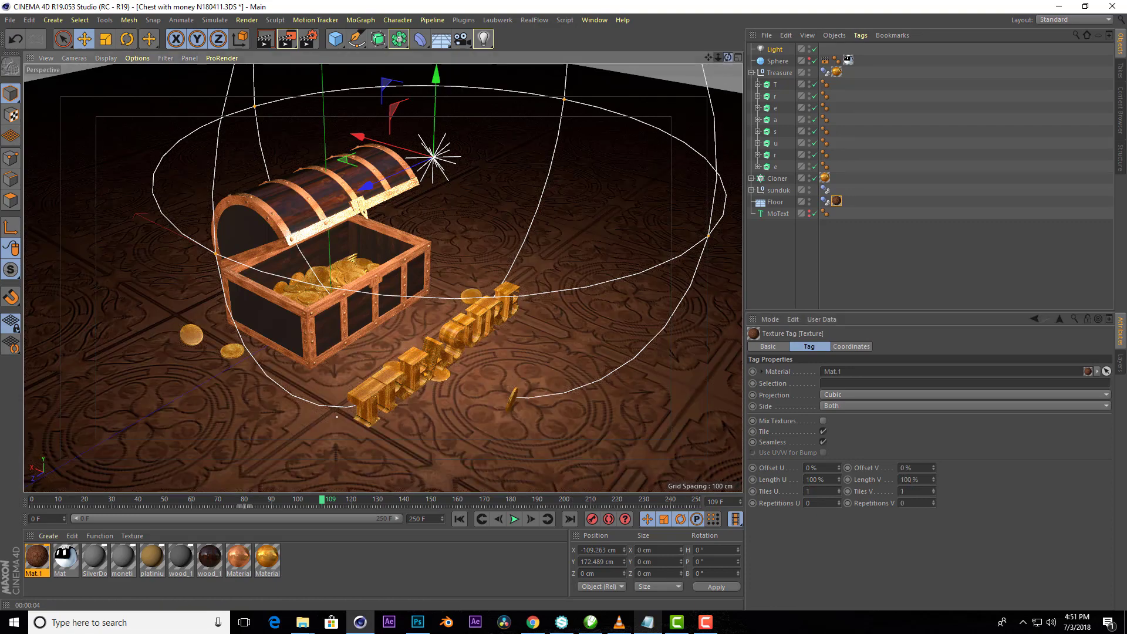
- Reduce the floor texture length to 30% (after trying 50%) and render from the front
alt+drag(721, 97, 844, 195)
click(813, 479)
text(50)
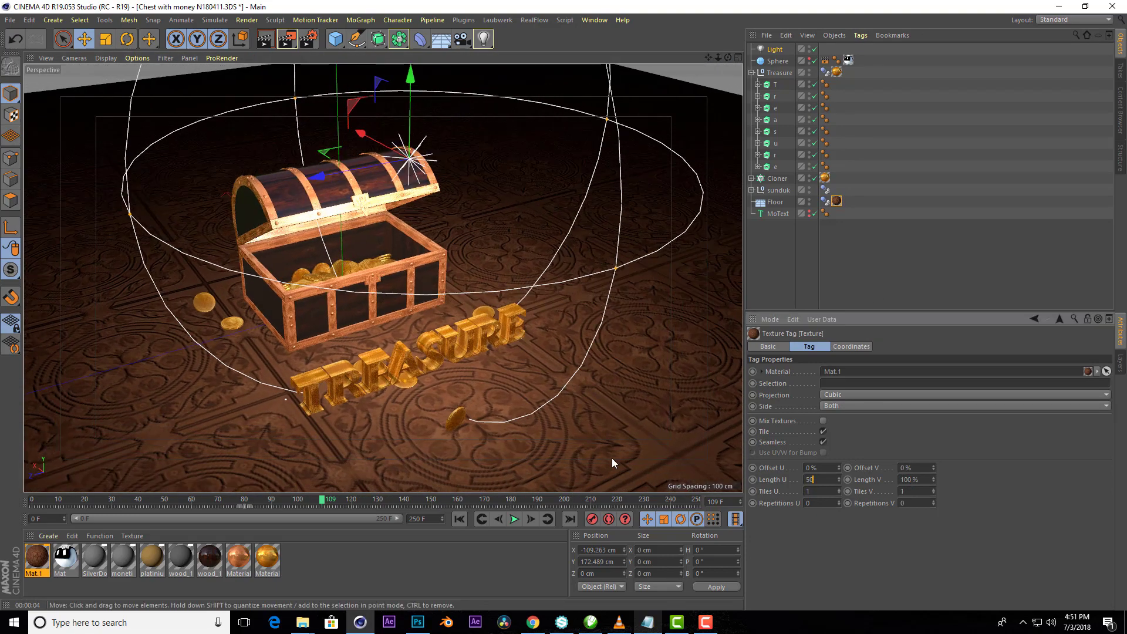
key(Tab)
text(50)
key(Tab)
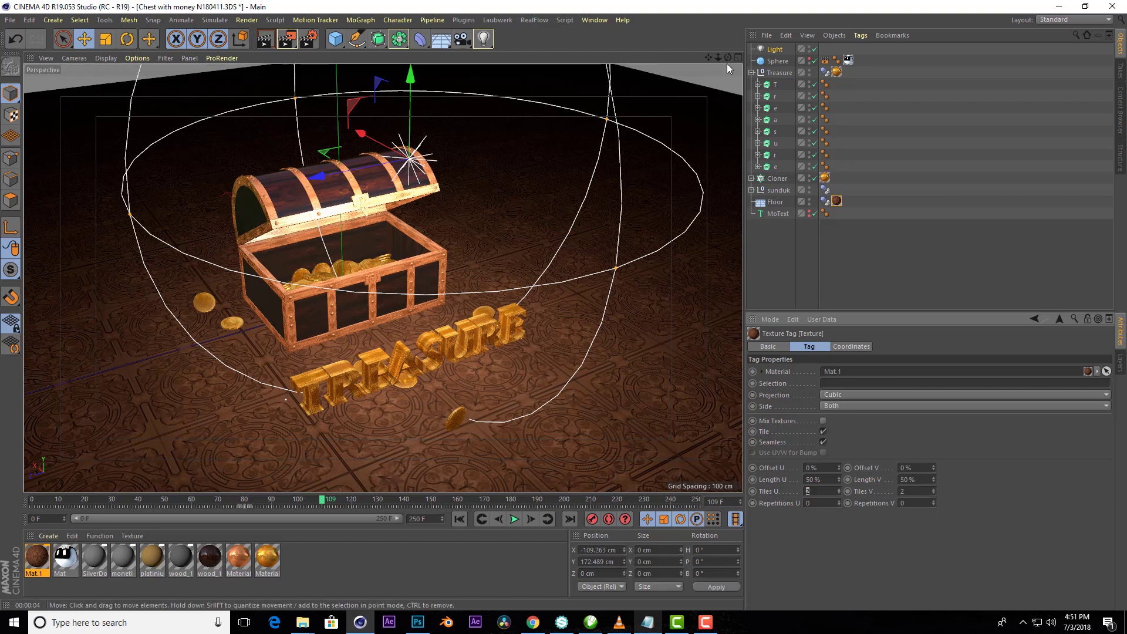
alt+drag(727, 66, 924, 415)
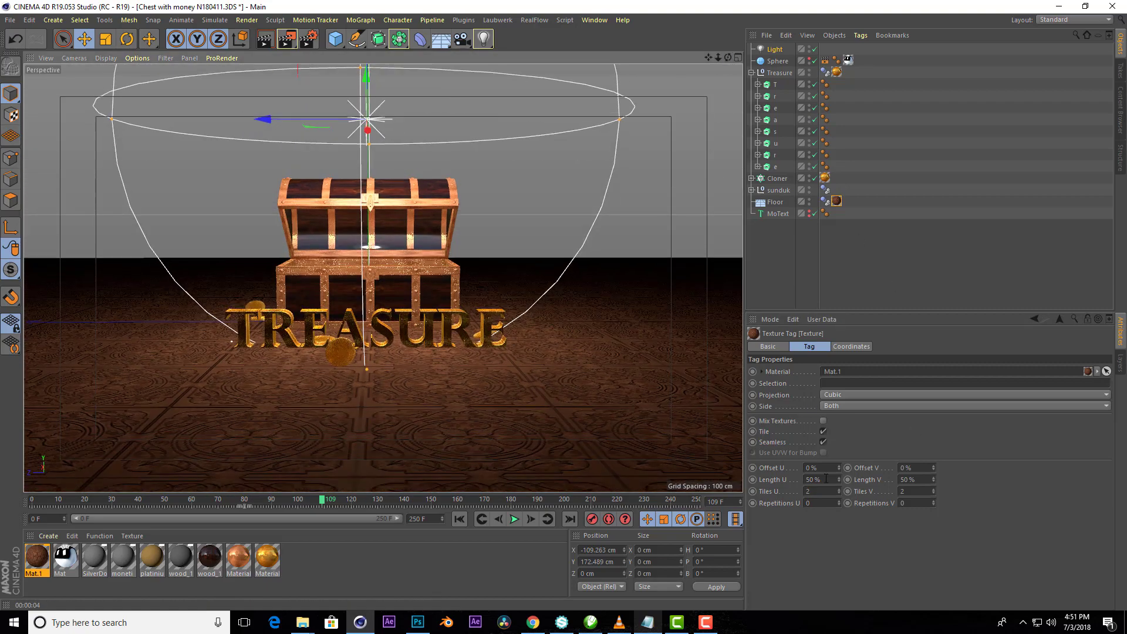
text(30)
key(Tab)
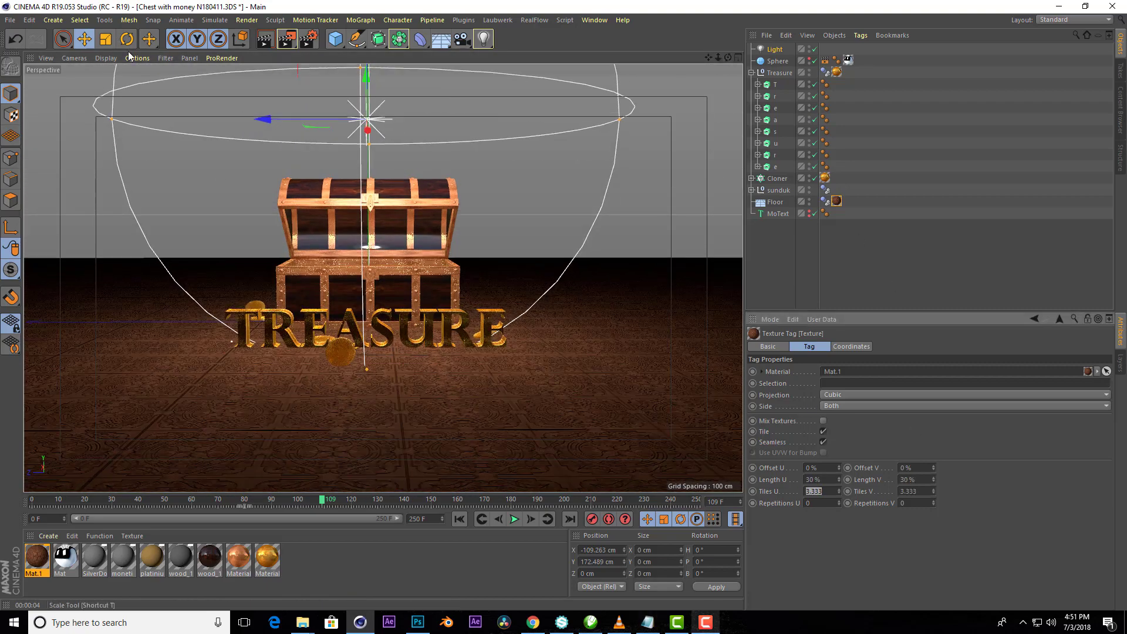
click(264, 40)
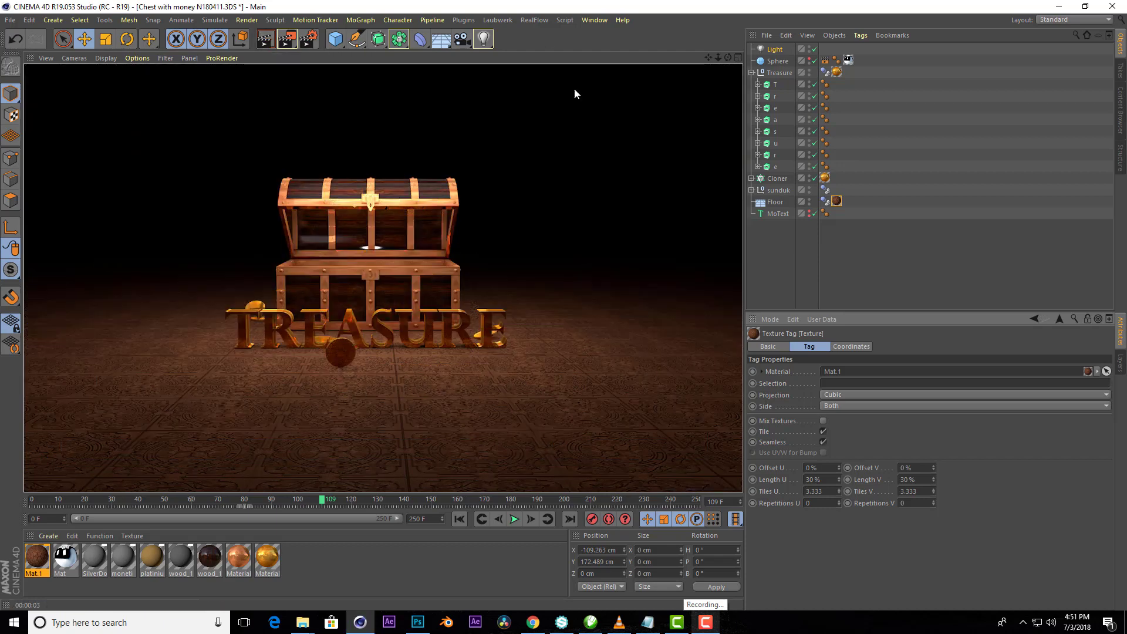
- Add a Plane and set its orientation to +X so it stands upright
drag(337, 41, 446, 72)
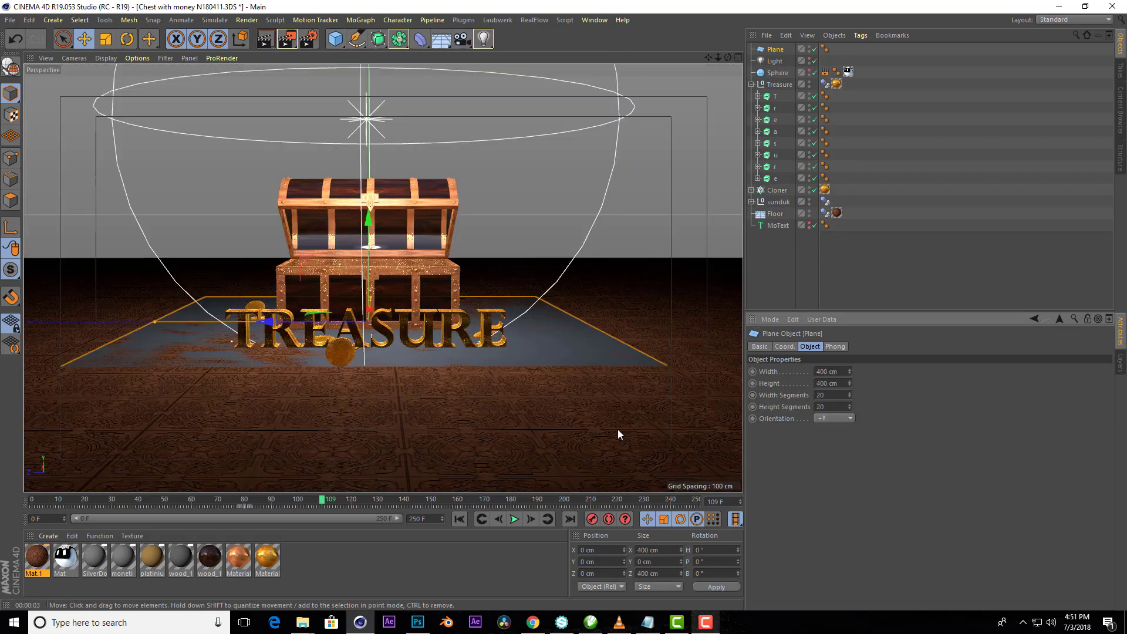
click(834, 418)
click(832, 485)
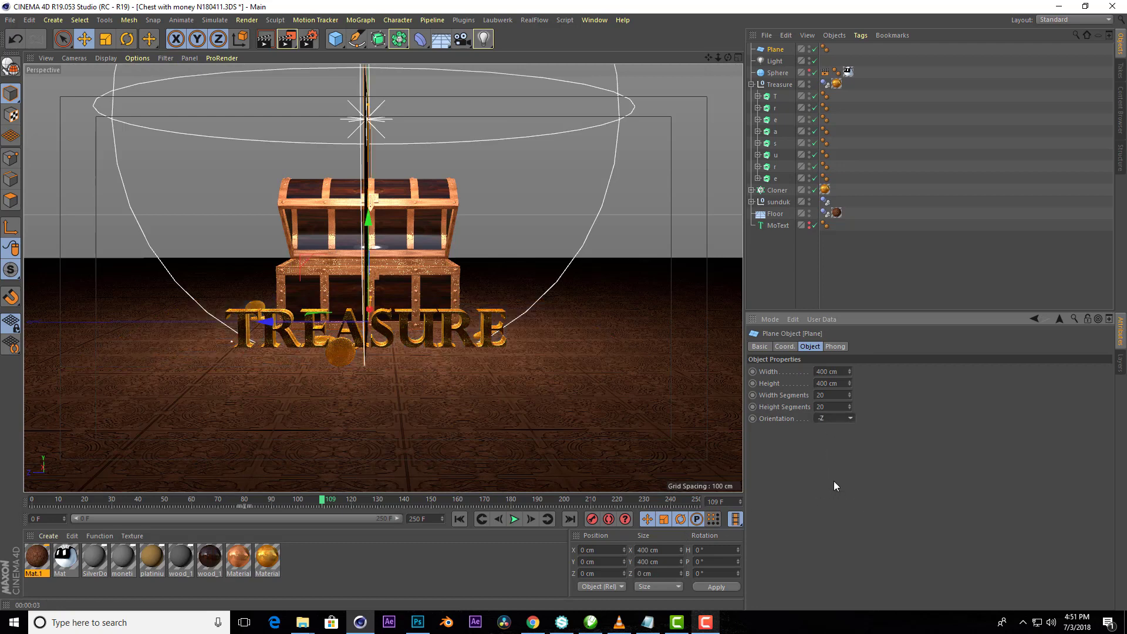
click(834, 418)
click(830, 447)
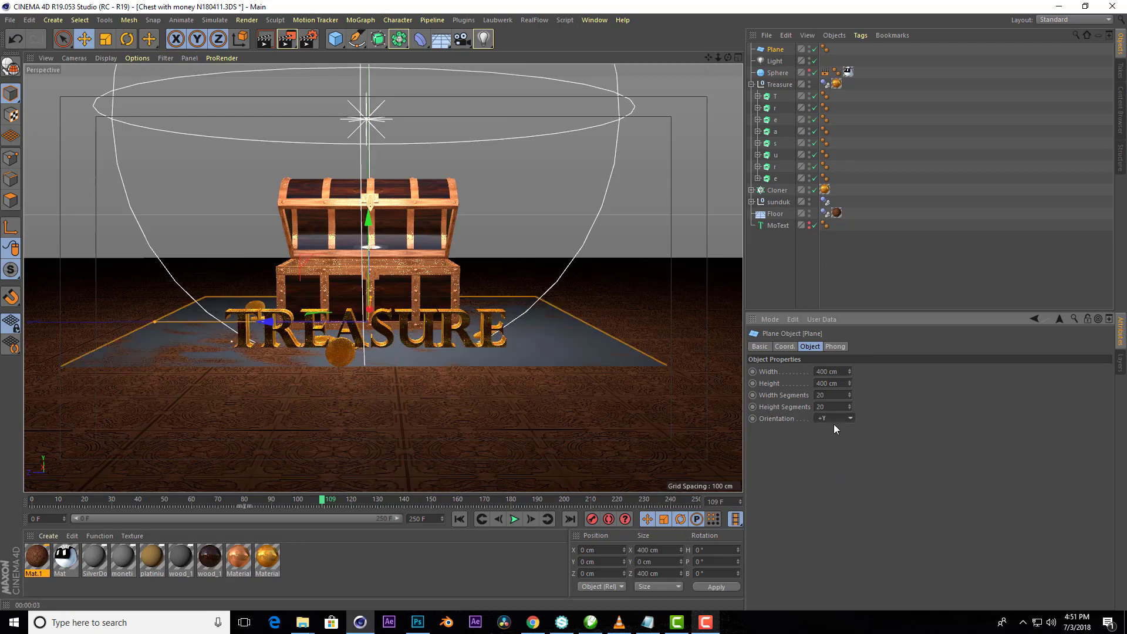
- Narrow the plane to 87 cm wide and place it raised, left of the chest
mouse_move(727, 58)
mouse_down()
mouse_move(532, 284)
mouse_move(269, 311)
mouse_up()
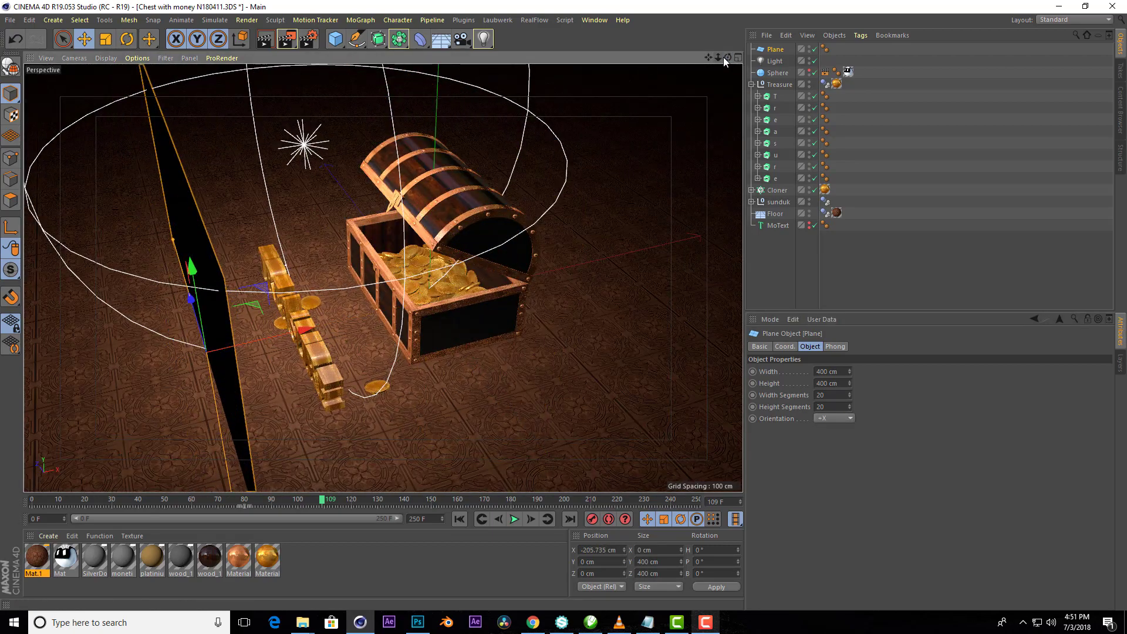
drag(723, 58, 357, 280)
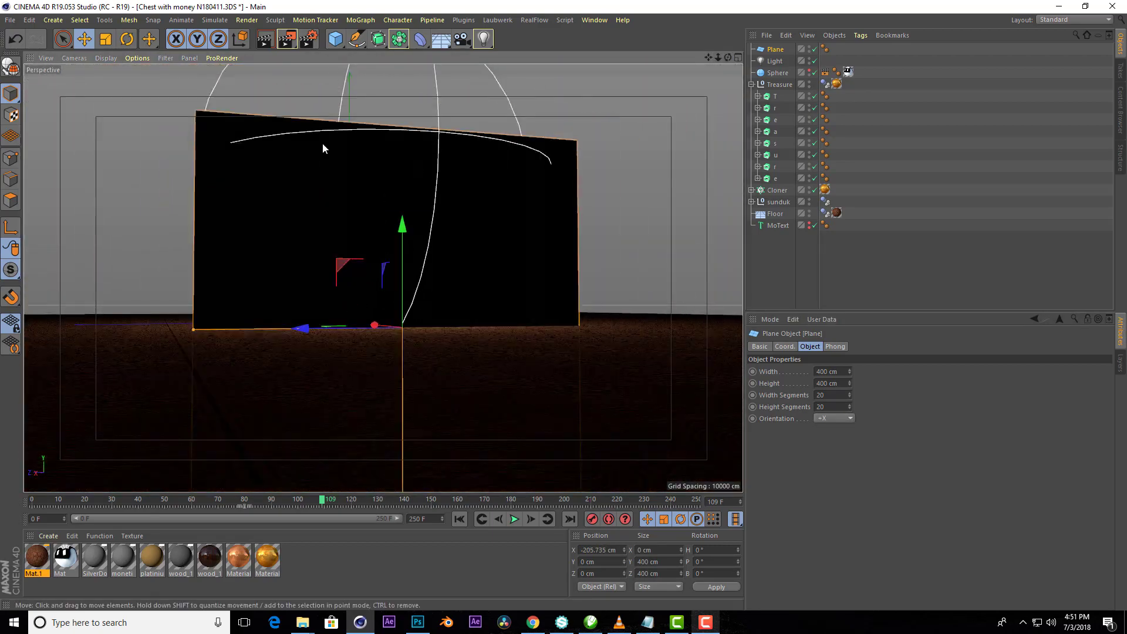
drag(405, 231, 405, 208)
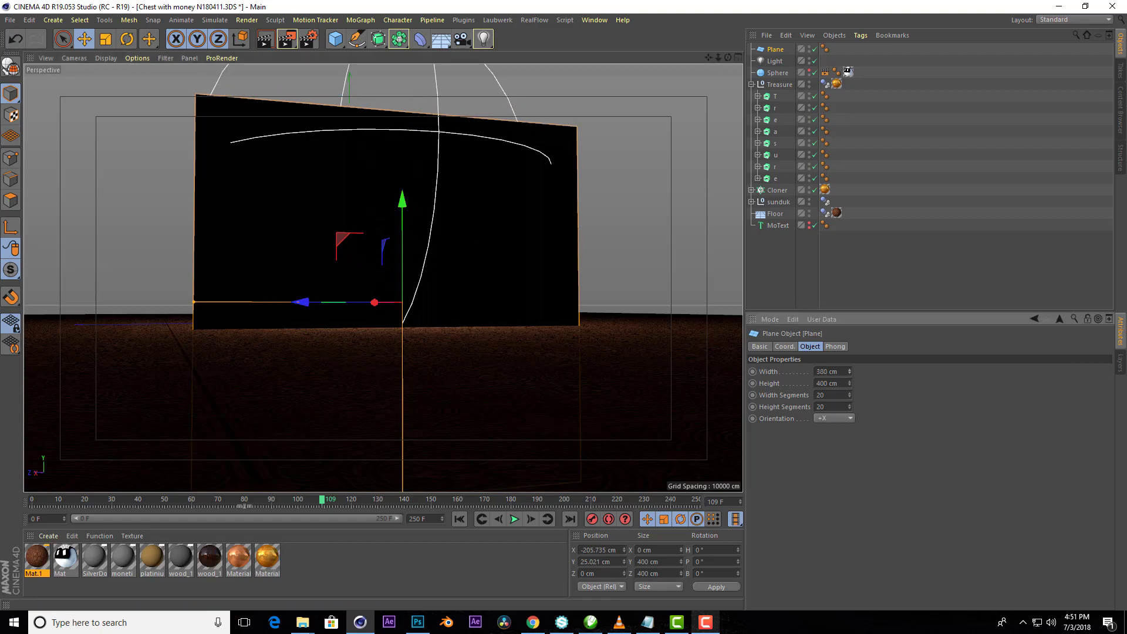
mouse_move(849, 371)
mouse_down()
mouse_move(730, 56)
mouse_move(457, 351)
mouse_up()
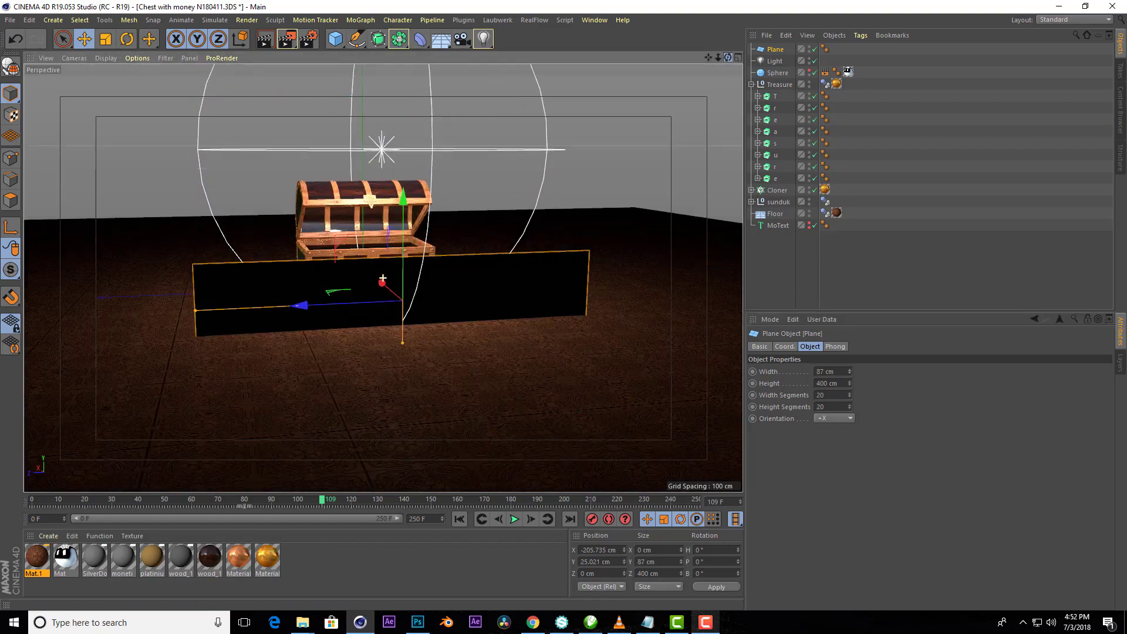
drag(458, 306, 235, 296)
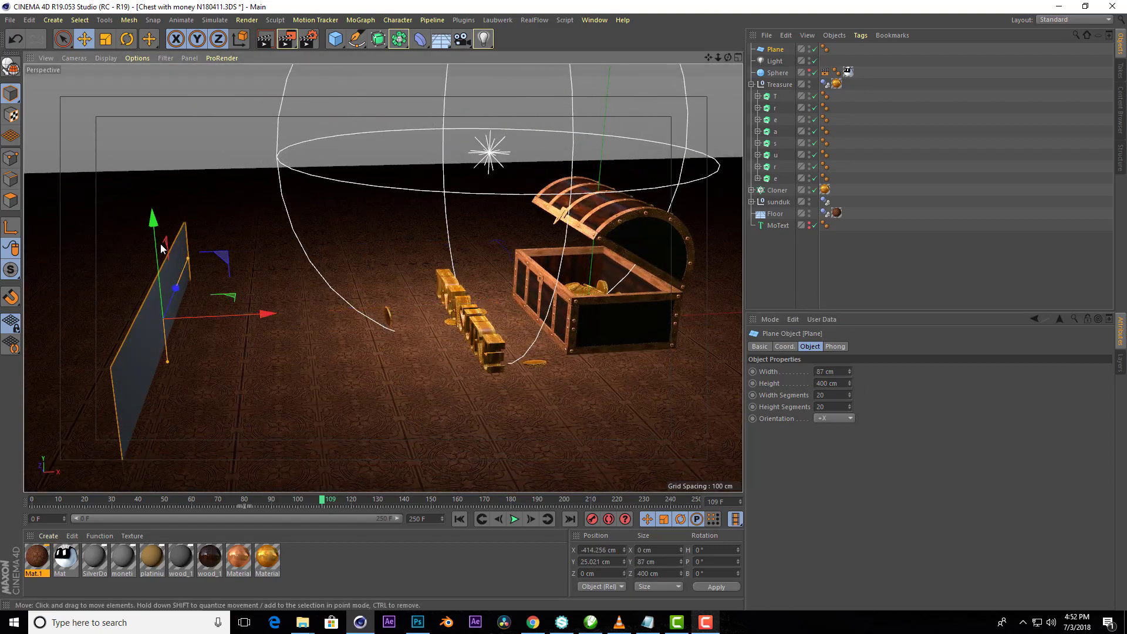
drag(151, 207, 149, 192)
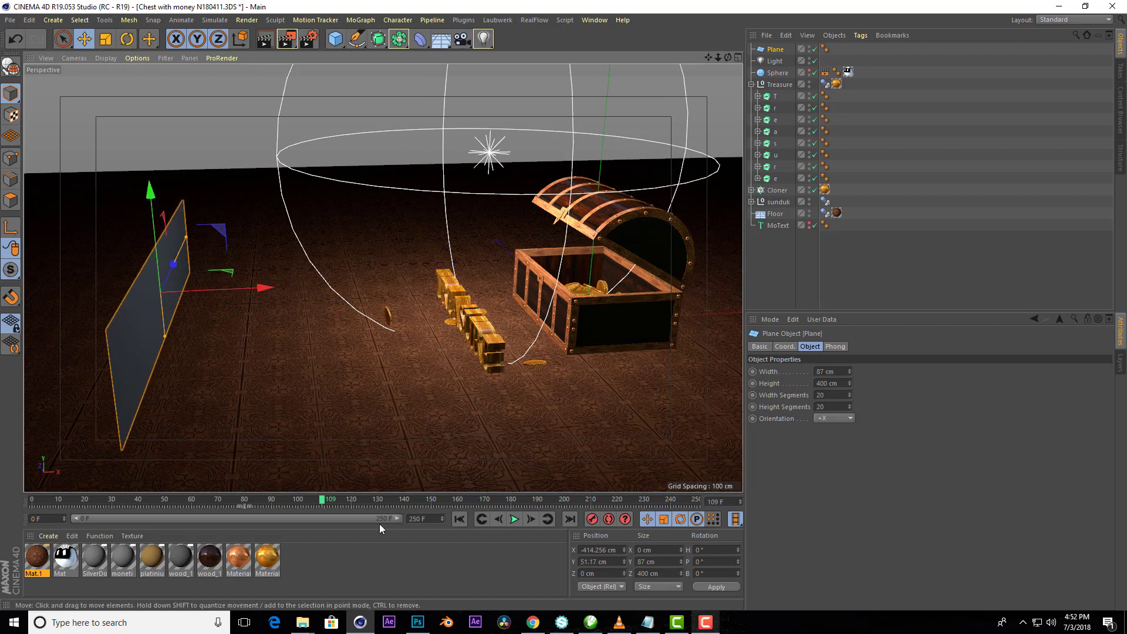
- Create a new material Mat.2 with only the Luminance channel enabled
double_click(355, 552)
double_click(36, 556)
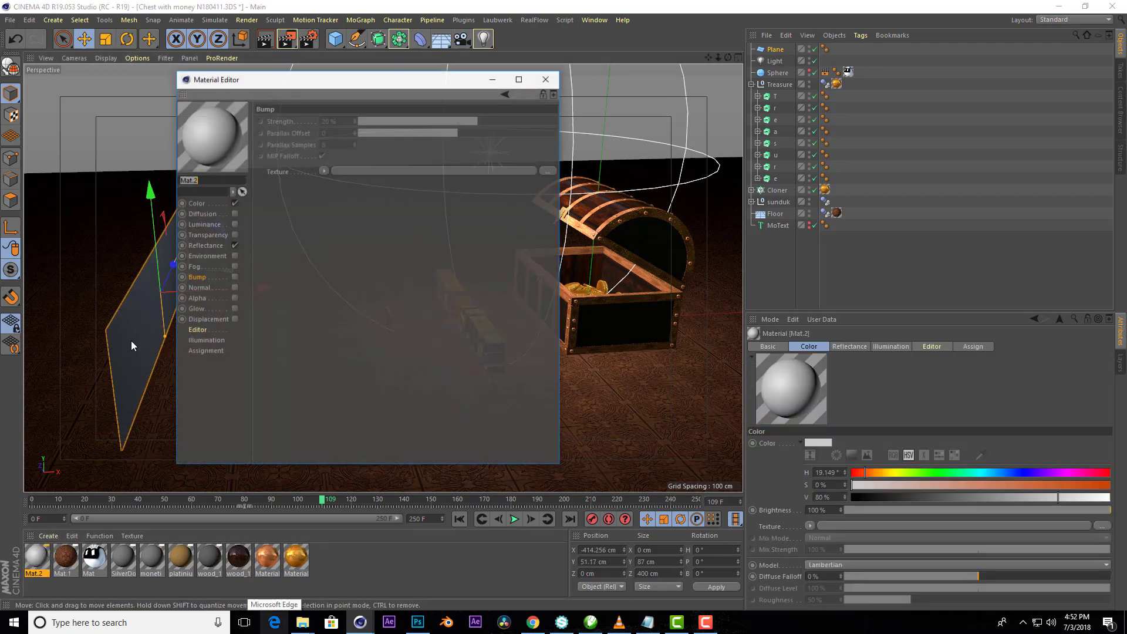
click(234, 224)
click(234, 245)
click(234, 203)
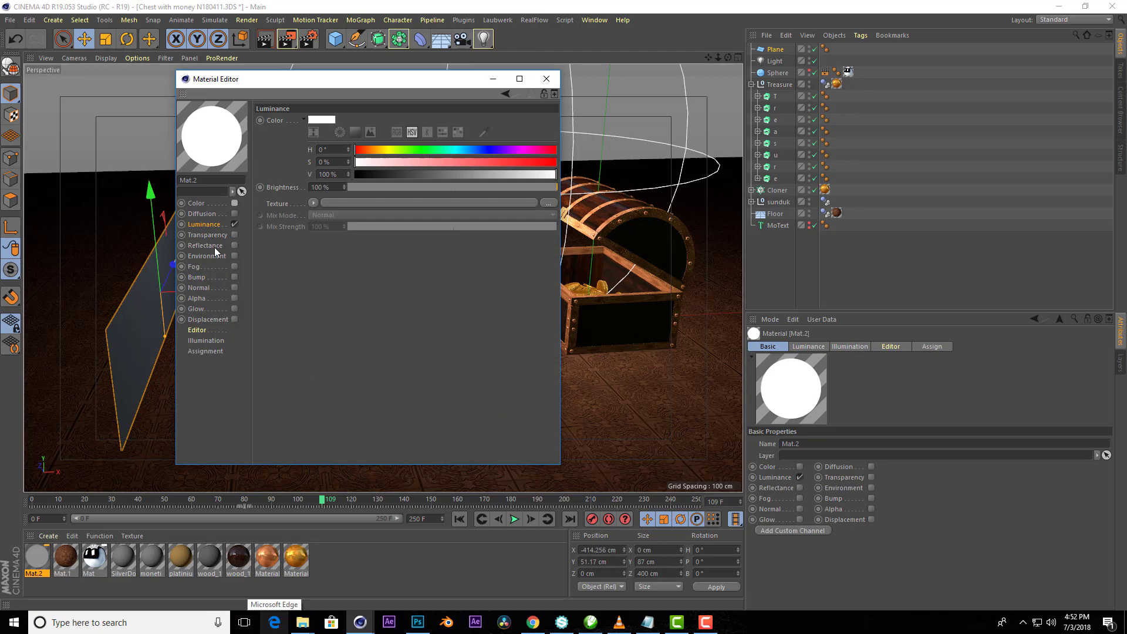
click(547, 79)
- Apply Mat.2 to the Plane, add a Compositing tag with Seen by Camera off, and hide it
drag(36, 557, 774, 50)
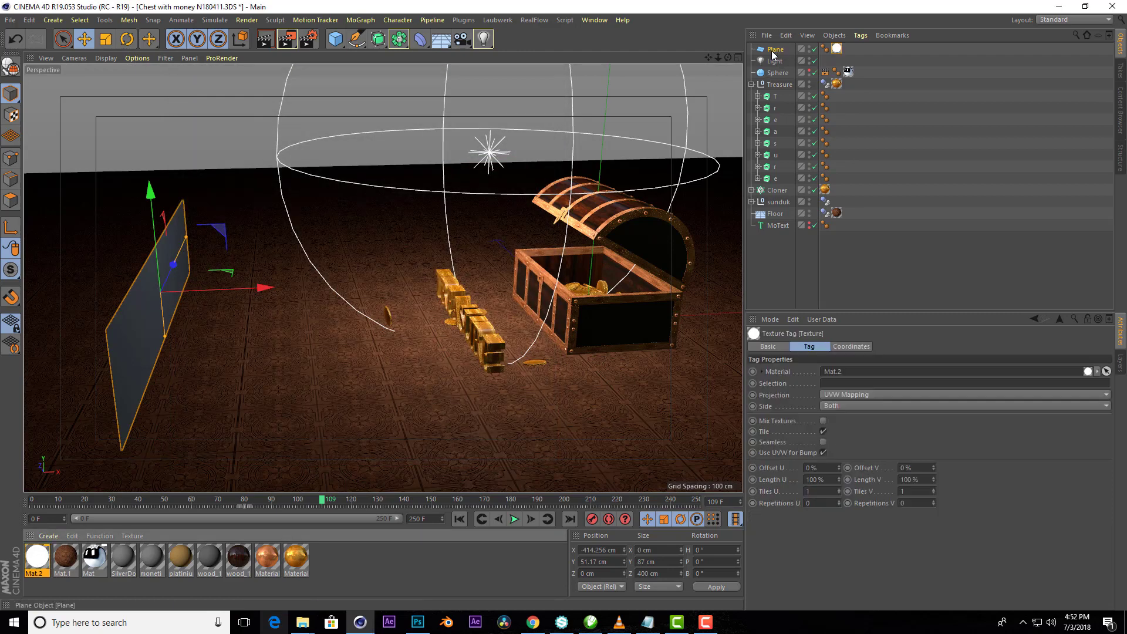
right_click(774, 54)
click(961, 141)
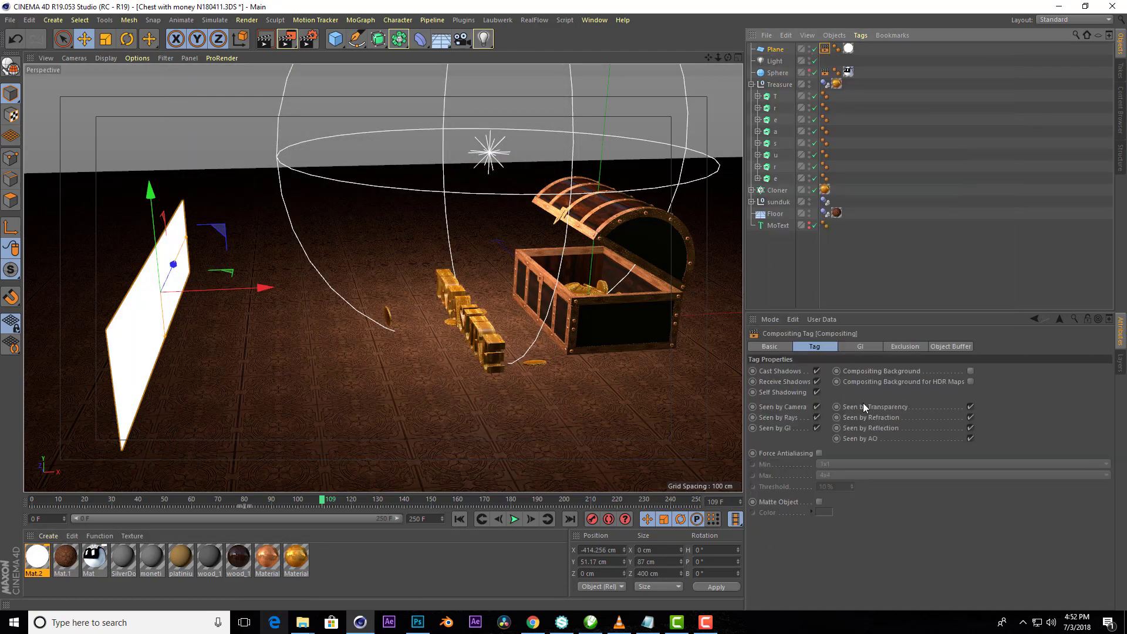
click(816, 408)
click(801, 52)
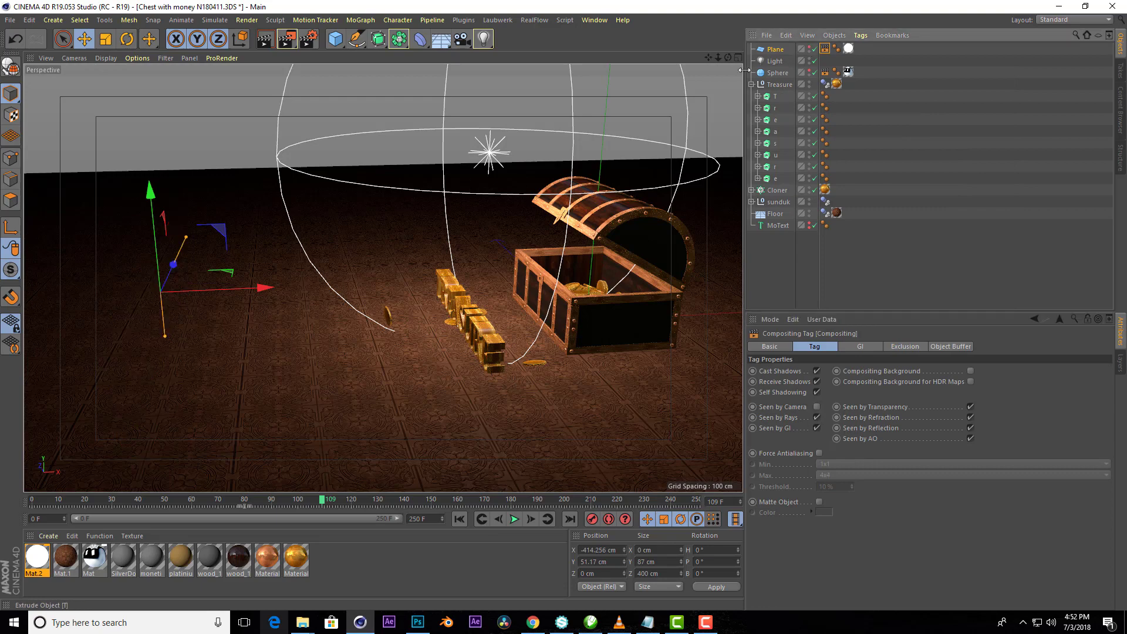
- Frame the chest and TREASURE text and render a preview
alt+drag(329, 276, 592, 287)
scroll(591, 287, up, 3)
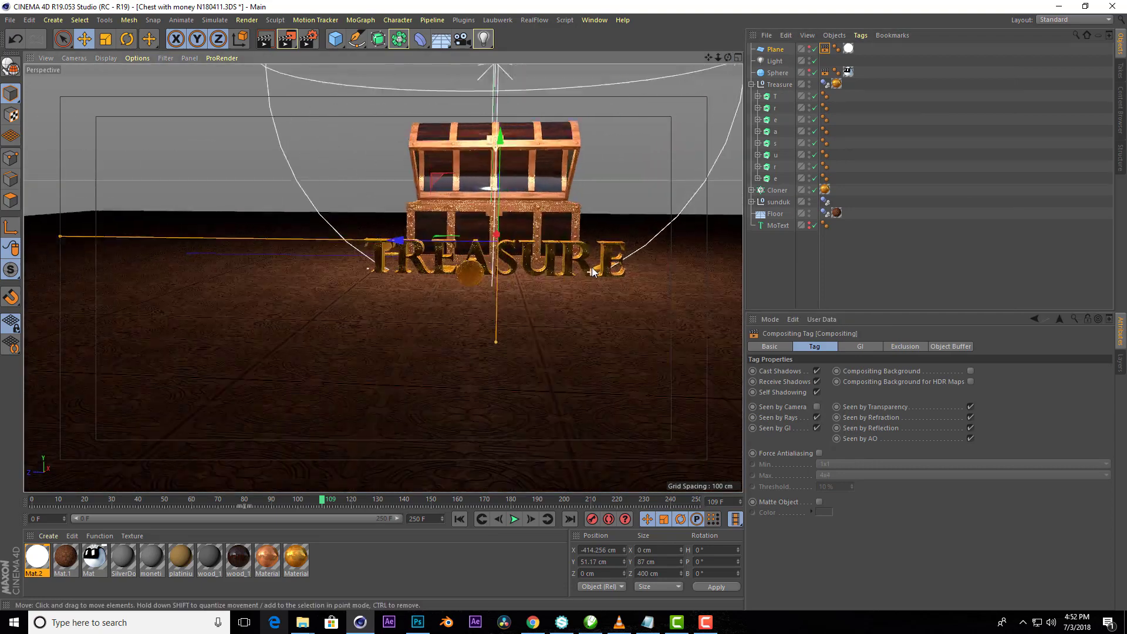
scroll(488, 206, up, 3)
click(264, 46)
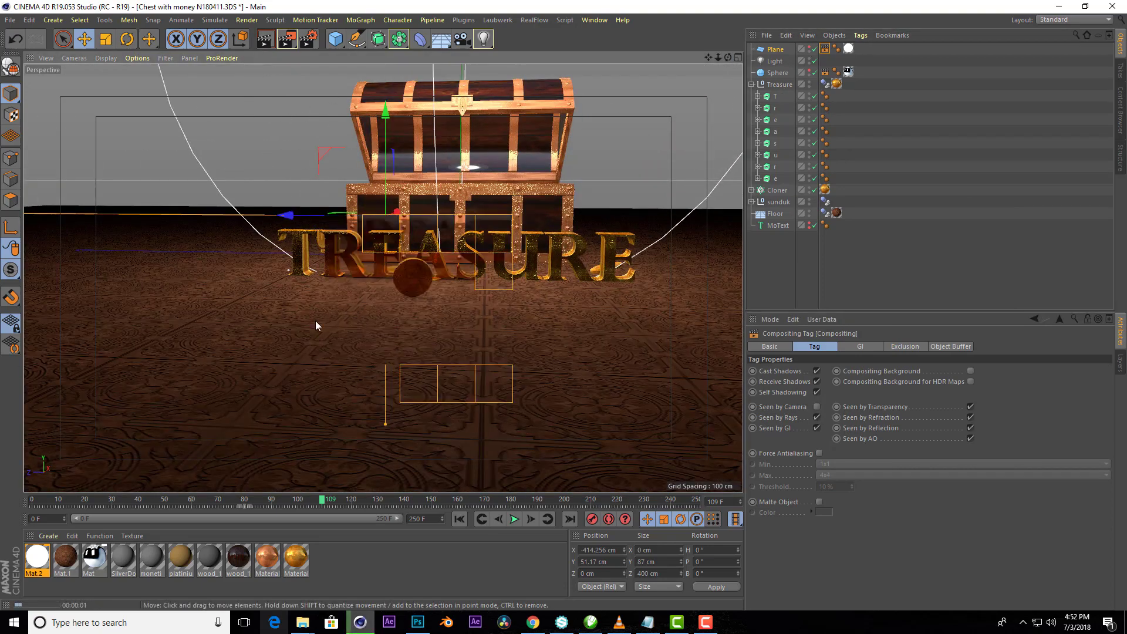
drag(728, 57, 693, 65)
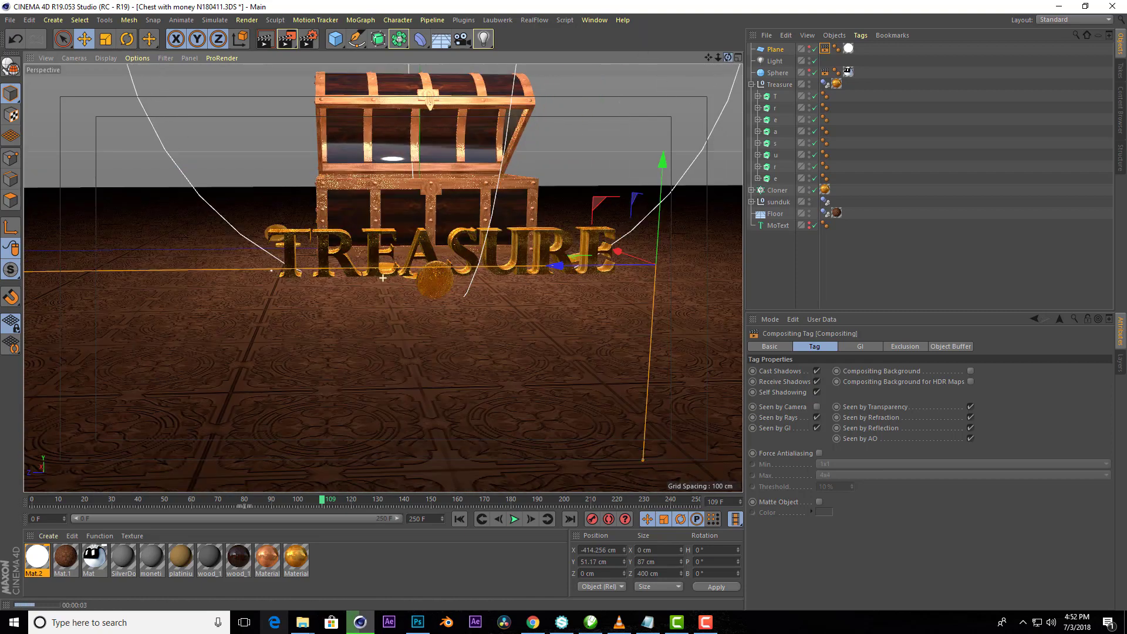
- Add a new light and position it raised, to the left of the chest
click(477, 41)
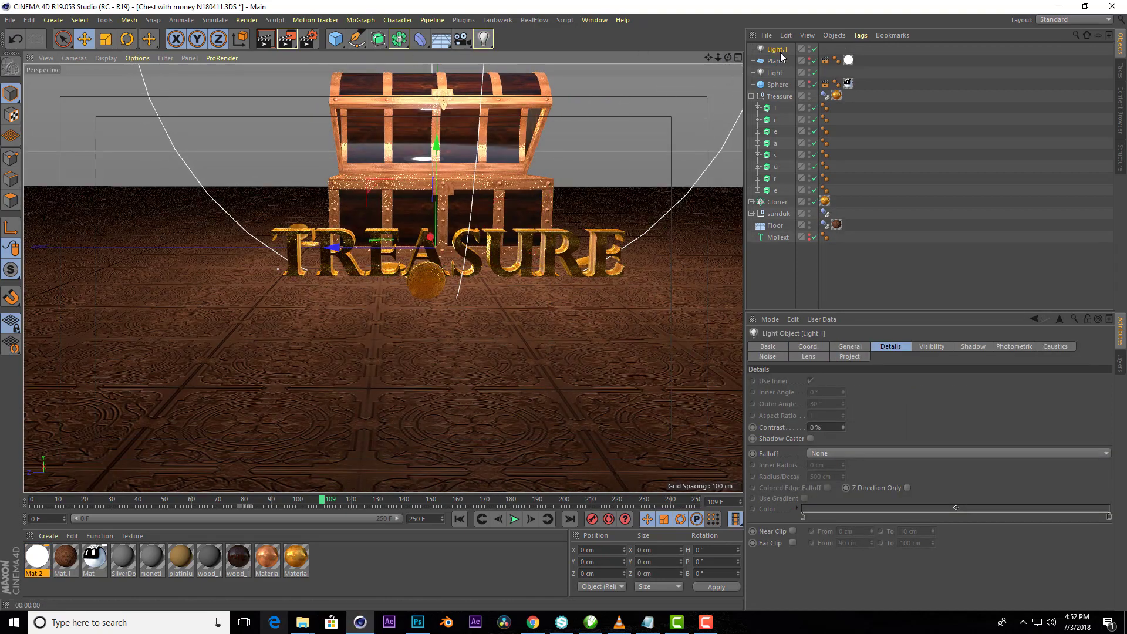
click(737, 57)
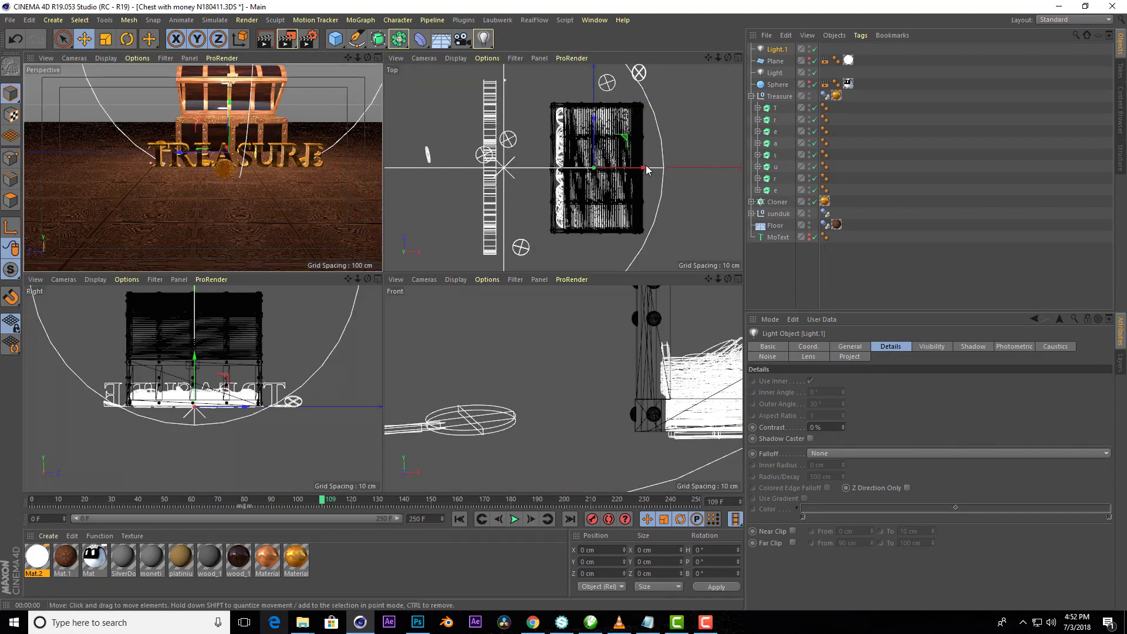
drag(647, 169, 473, 170)
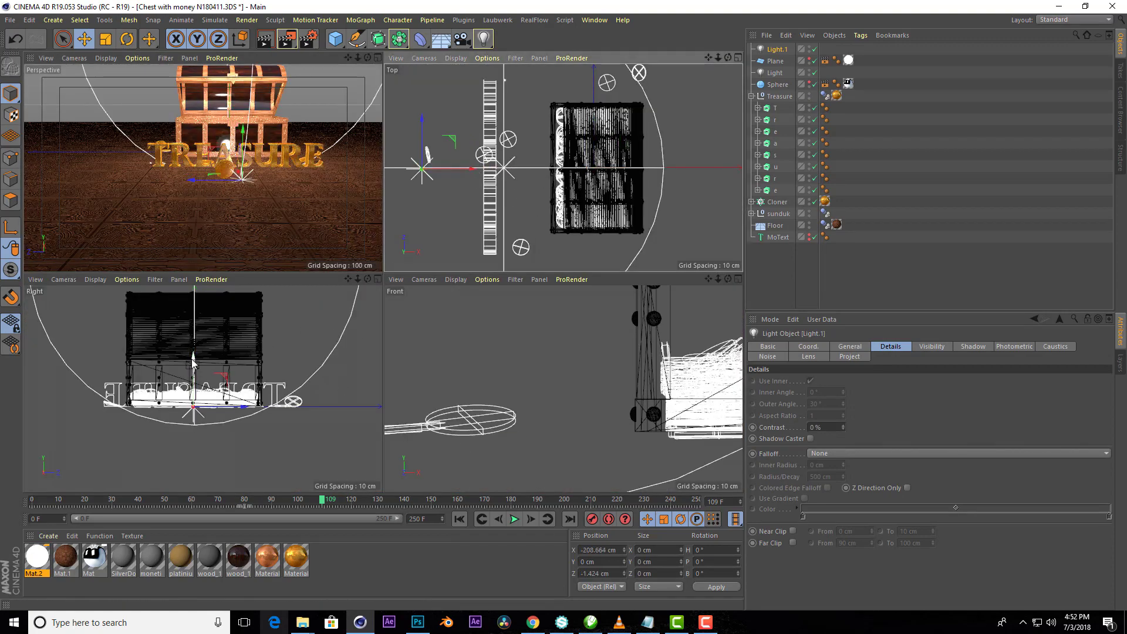
mouse_move(193, 388)
mouse_down()
mouse_move(193, 361)
mouse_move(233, 367)
mouse_up()
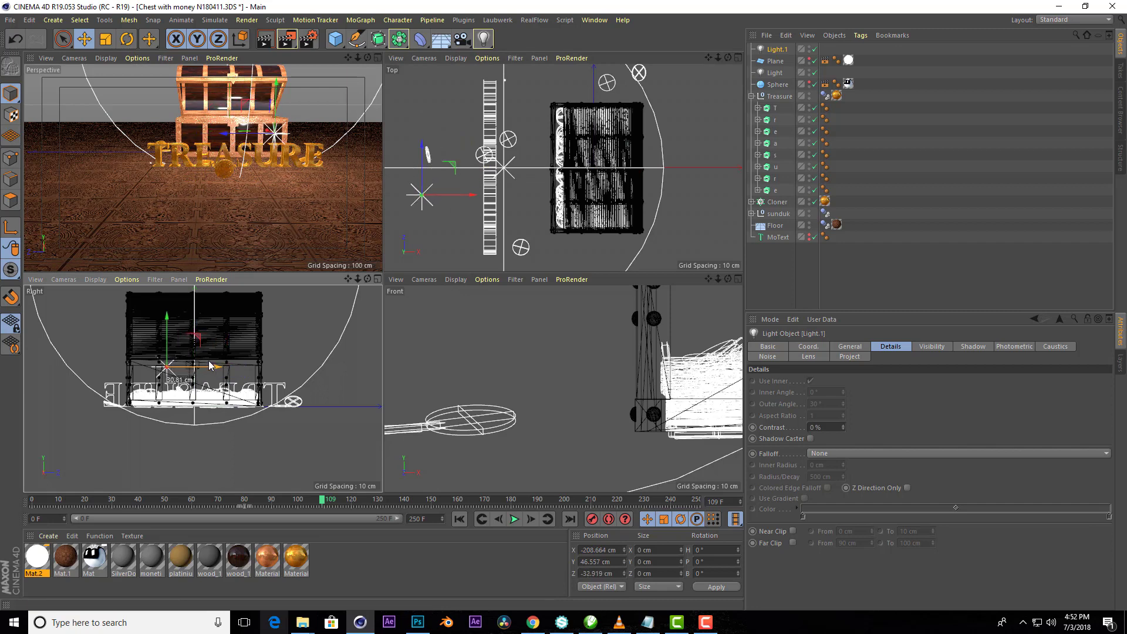
drag(475, 169, 422, 175)
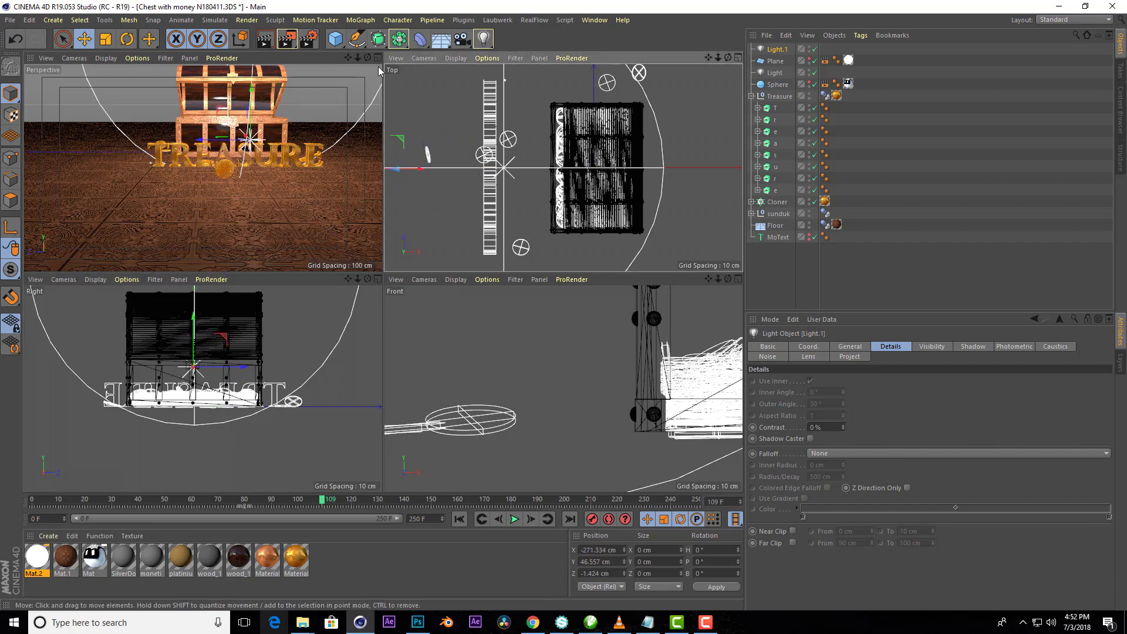
click(378, 58)
drag(478, 134, 506, 250)
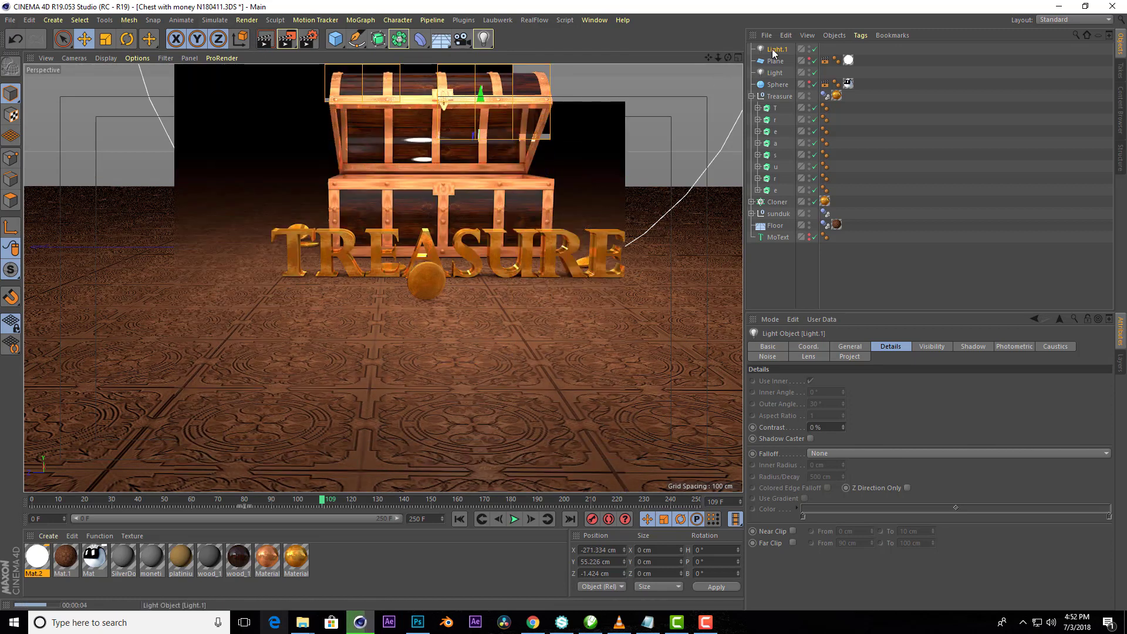
- Give the light soft shadow maps and render a preview of the lighting
click(851, 348)
click(826, 599)
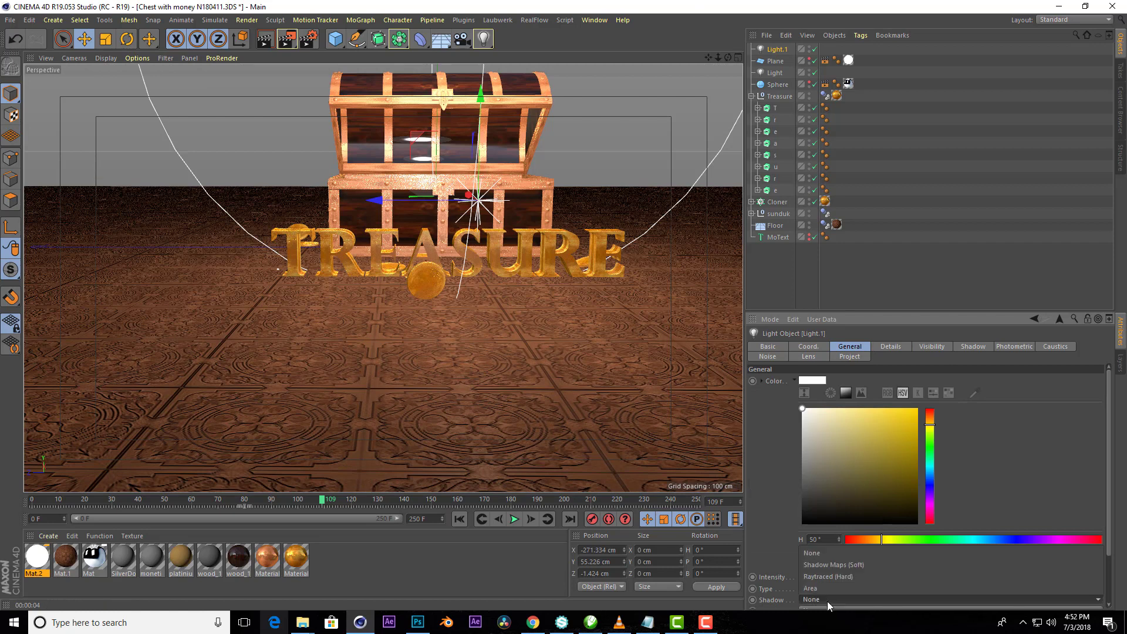
click(834, 564)
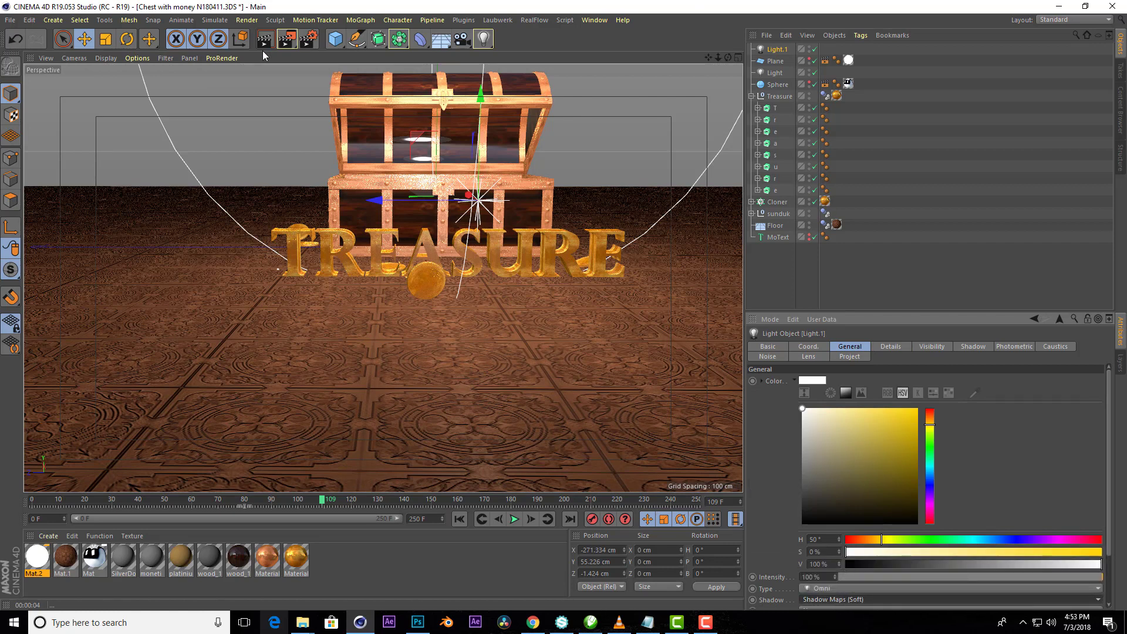
key(ctrl+r)
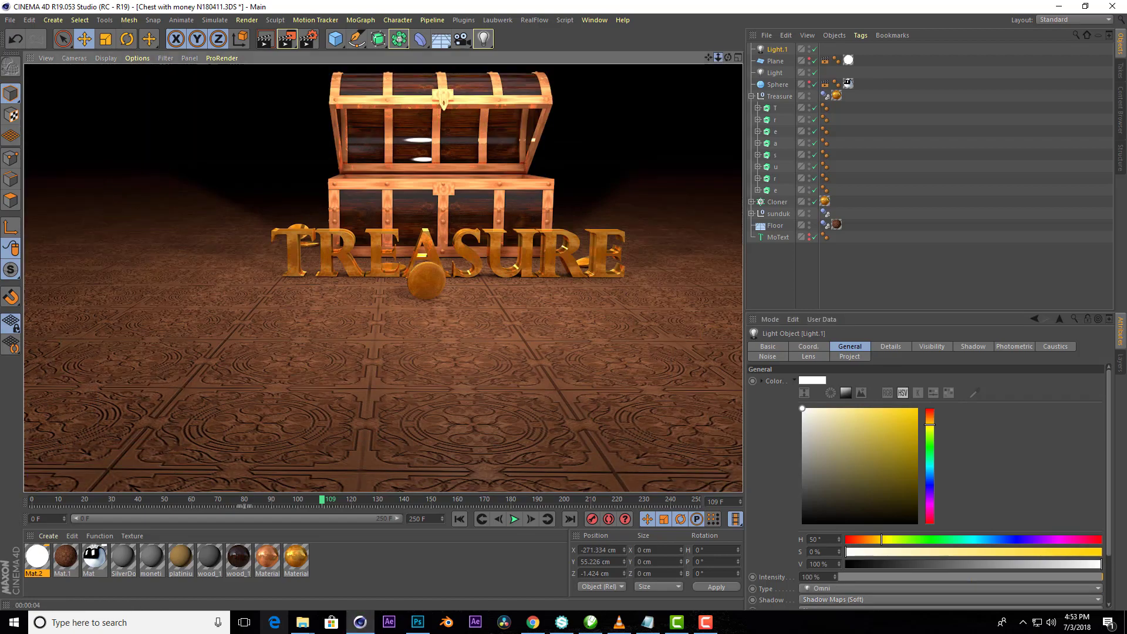
drag(710, 57, 368, 110)
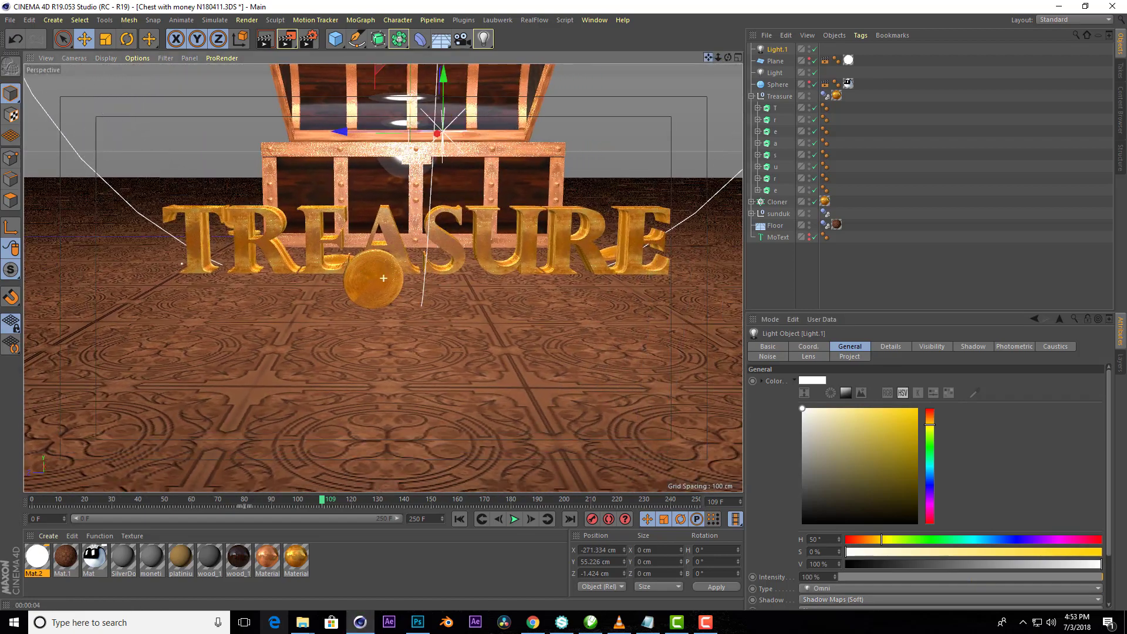
click(266, 43)
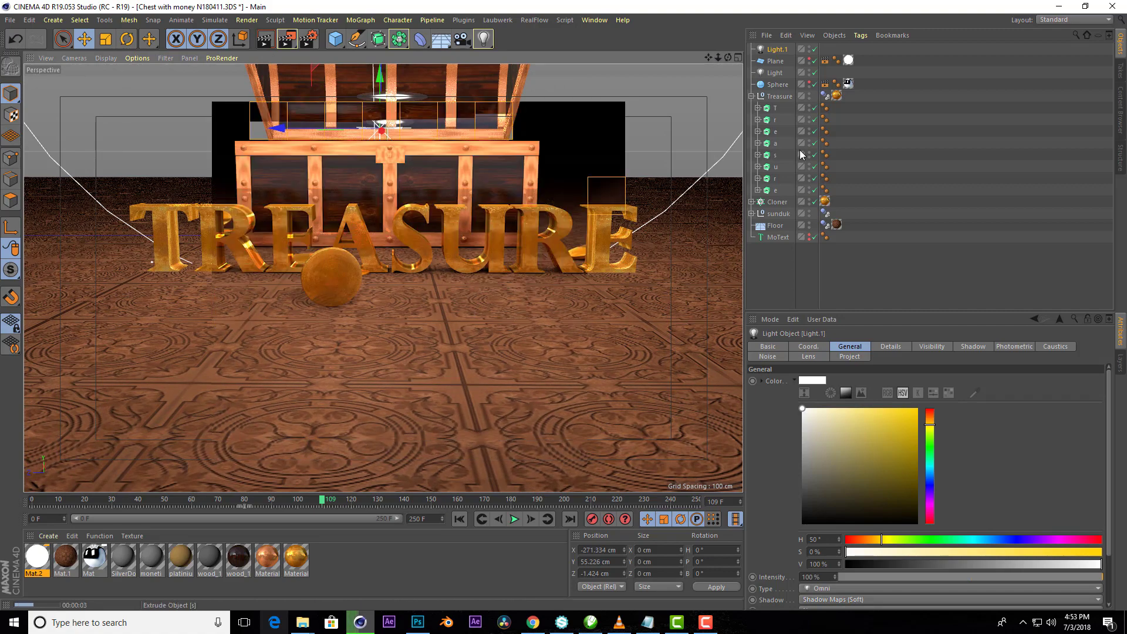
- Shrink the second light's radius and lower it closer to the chest
click(739, 57)
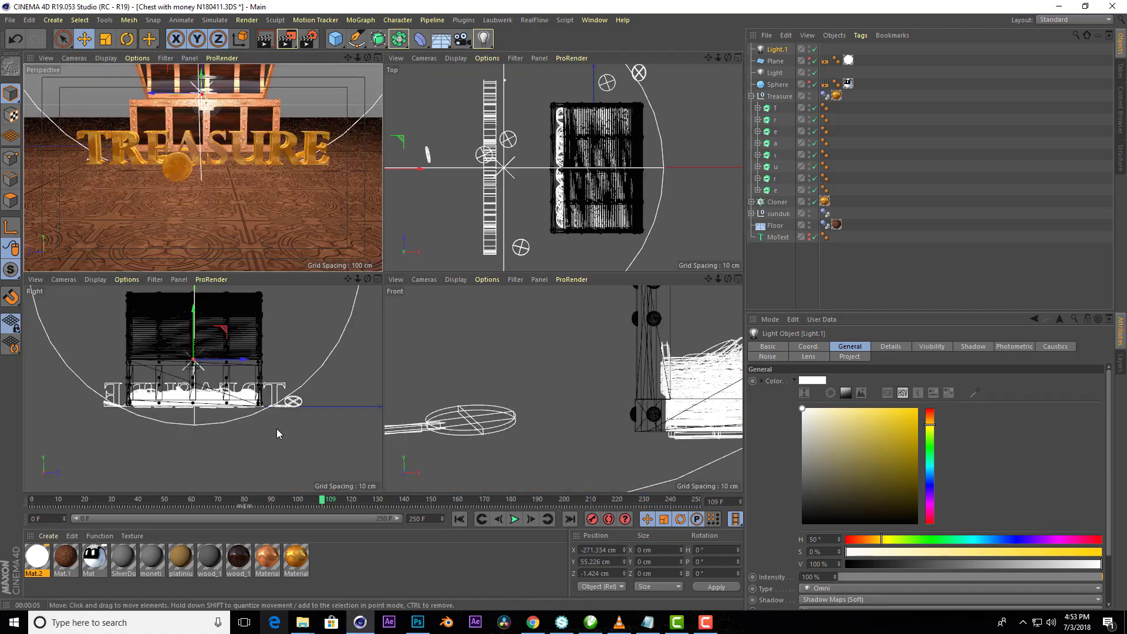
click(775, 72)
drag(310, 347, 282, 349)
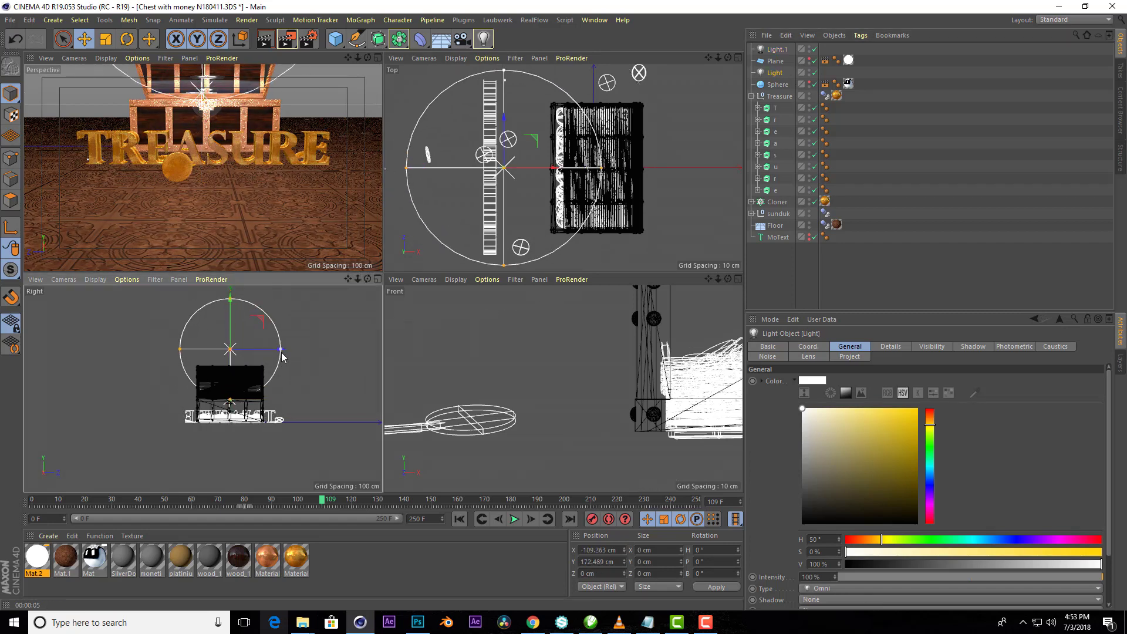
drag(229, 324, 229, 334)
click(377, 58)
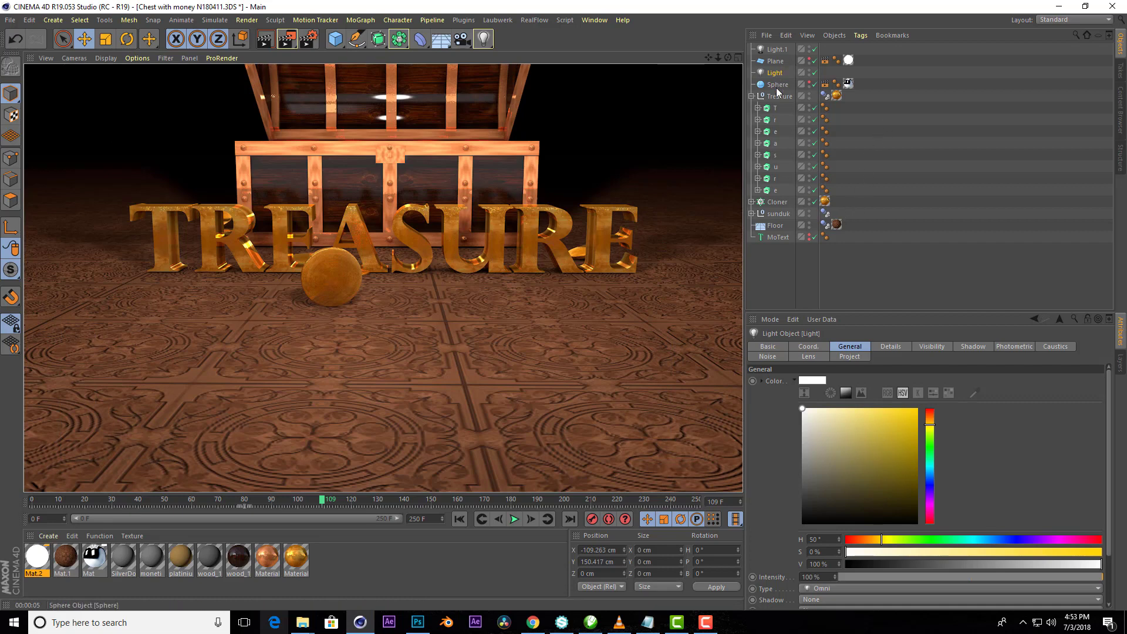
- Dim Light.1 to 53% intensity and render to check the darker lighting
click(775, 50)
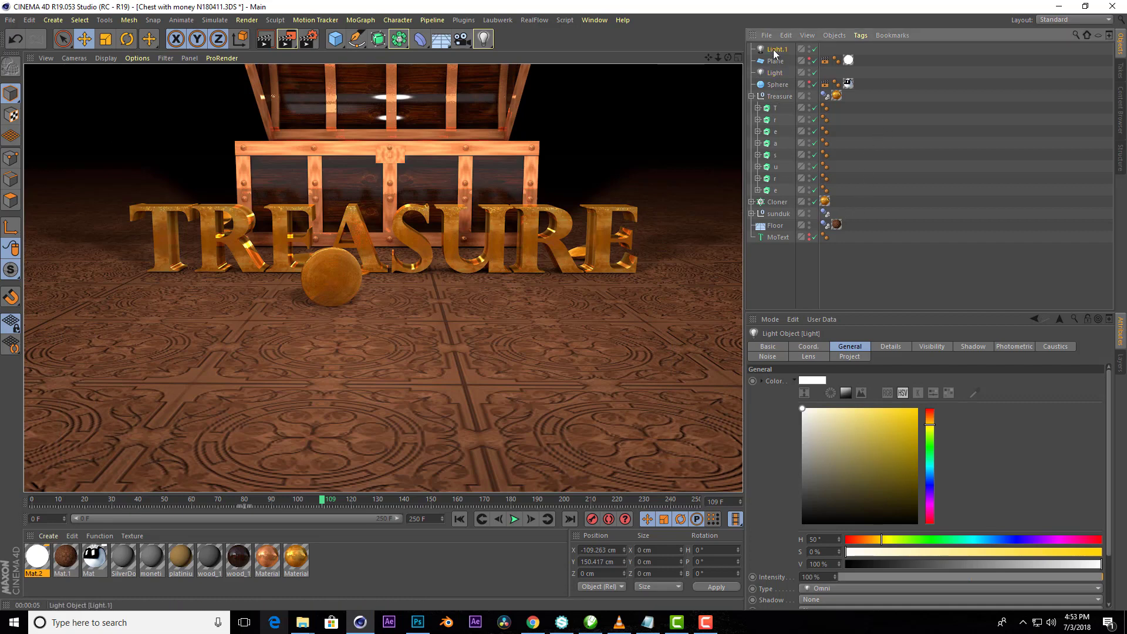
click(996, 577)
drag(995, 575, 979, 576)
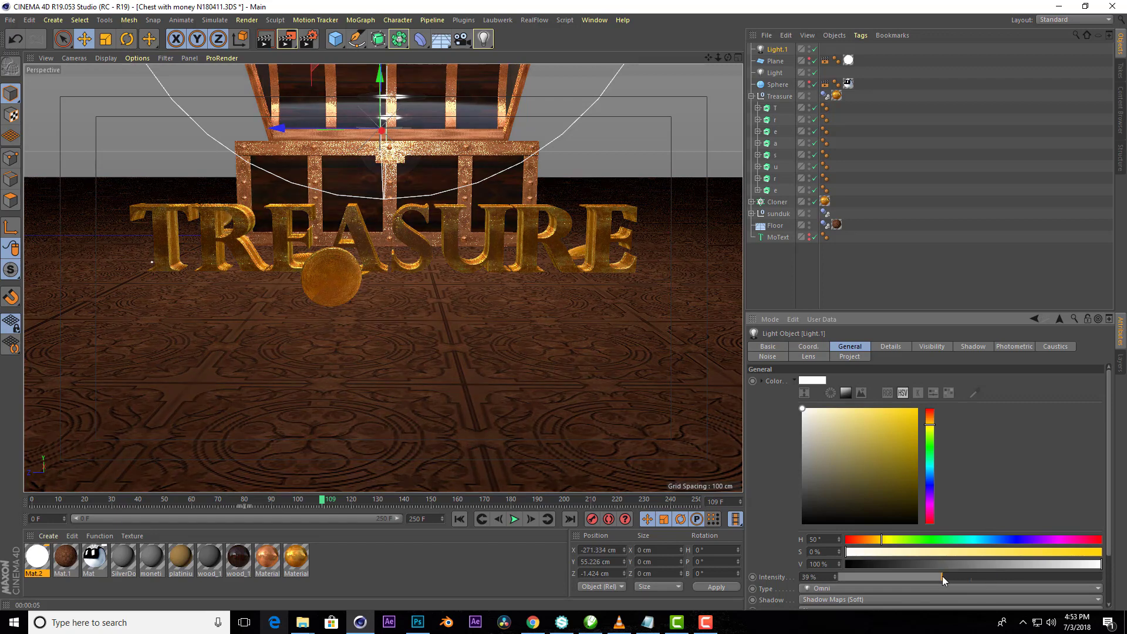
click(269, 46)
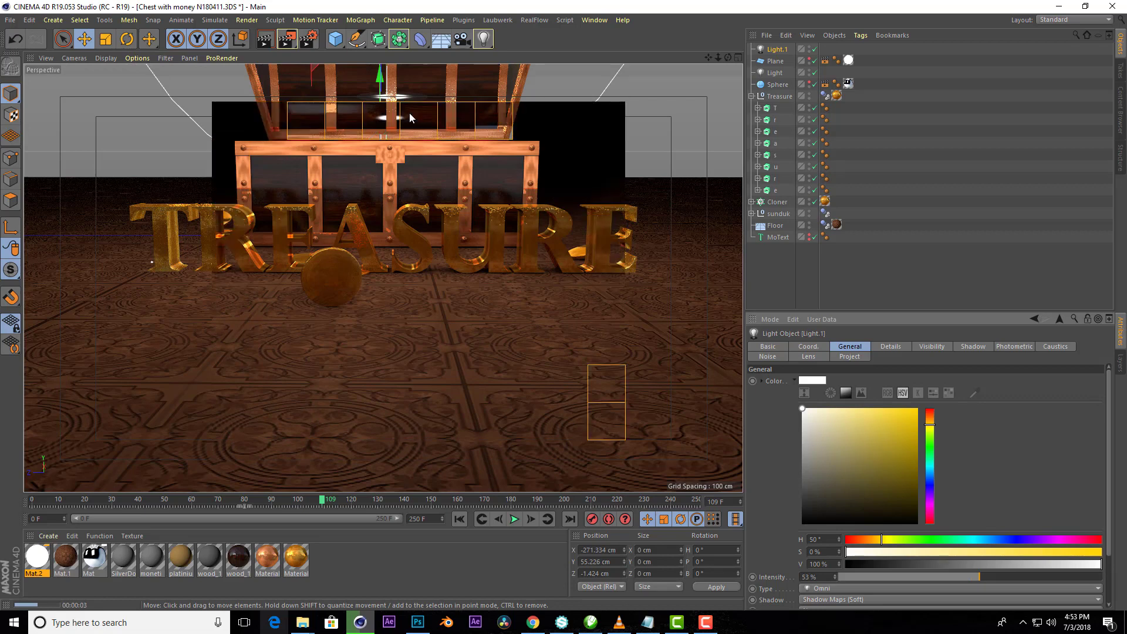
- Add a Target Camera, look through it, and raise its target to aim higher
click(463, 40)
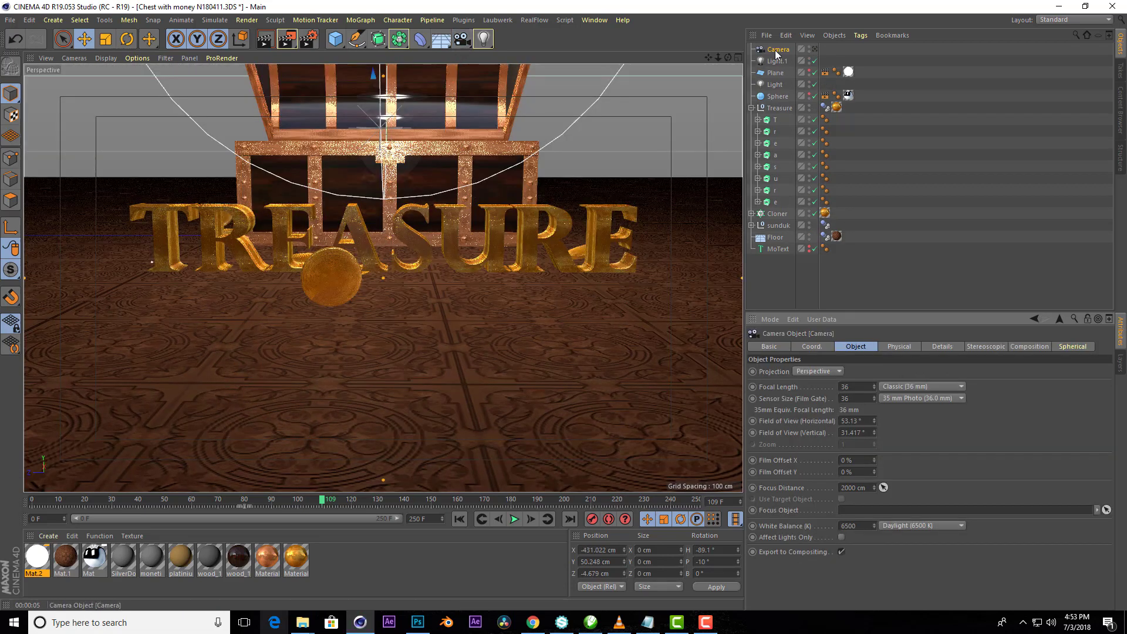
key(Delete)
drag(467, 39, 502, 75)
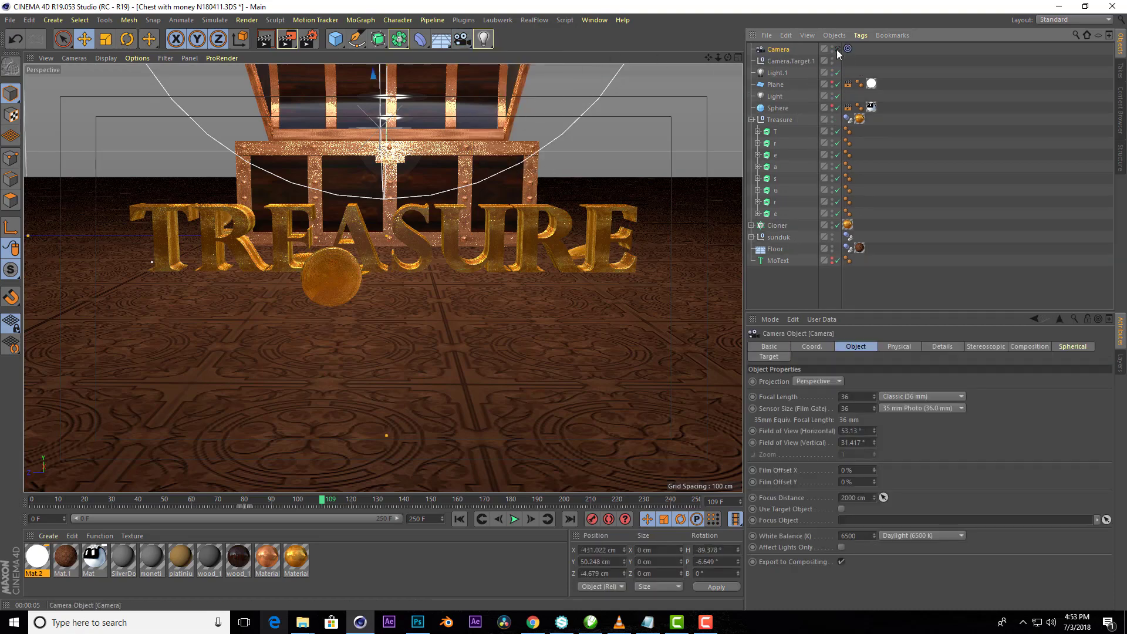
click(838, 49)
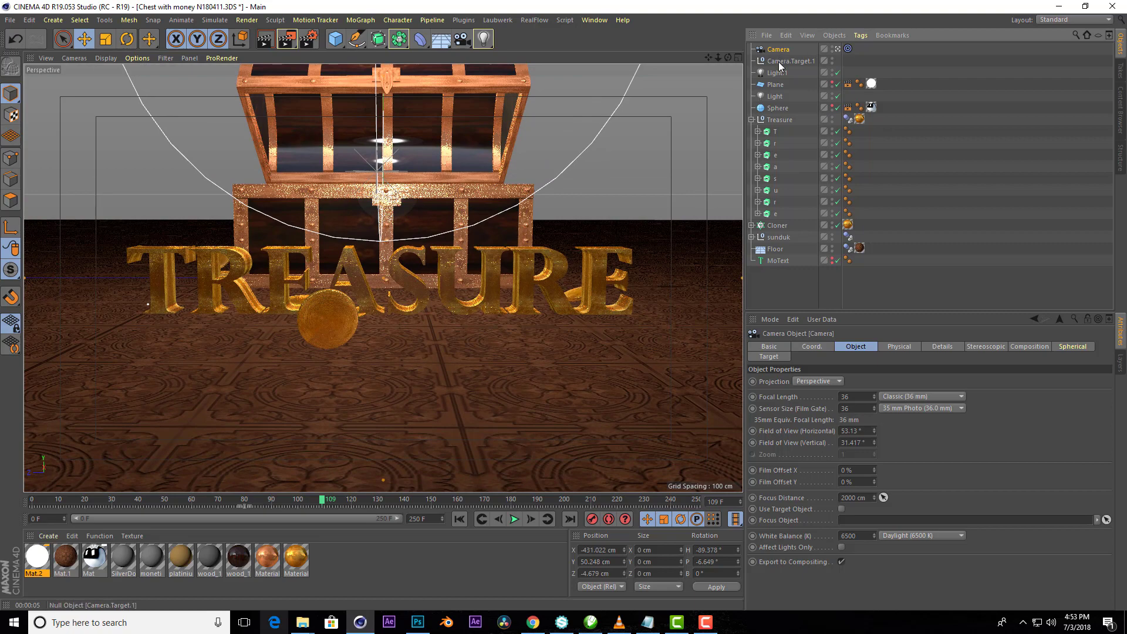
click(779, 61)
drag(386, 178, 408, 139)
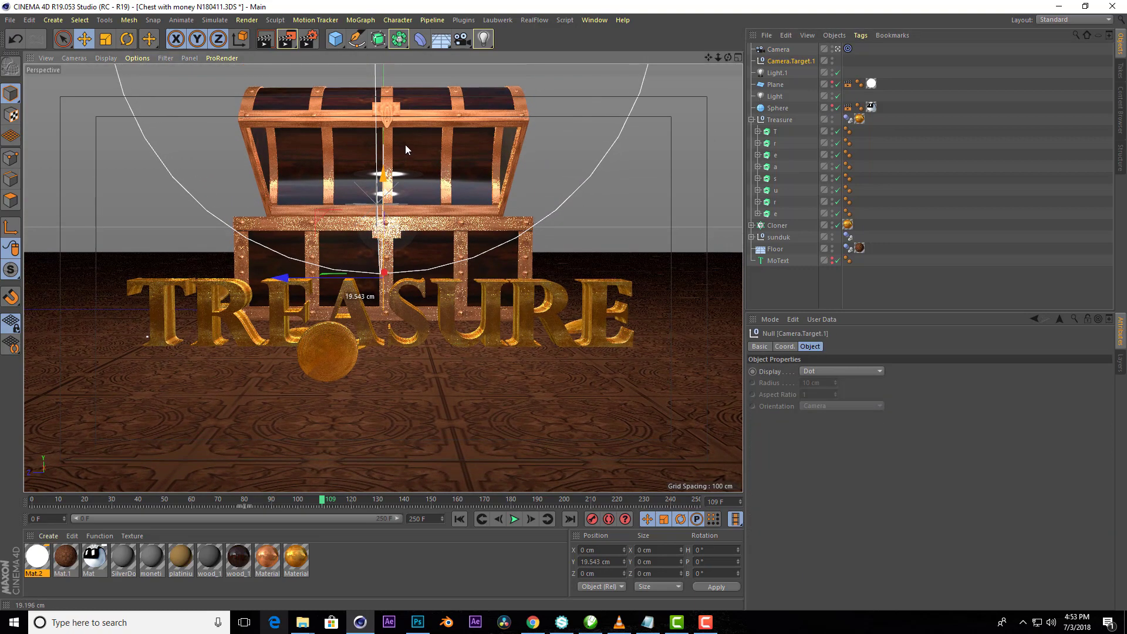
- Set the camera's focal length to 20 mm, dolly closer to the chest, and render
click(771, 52)
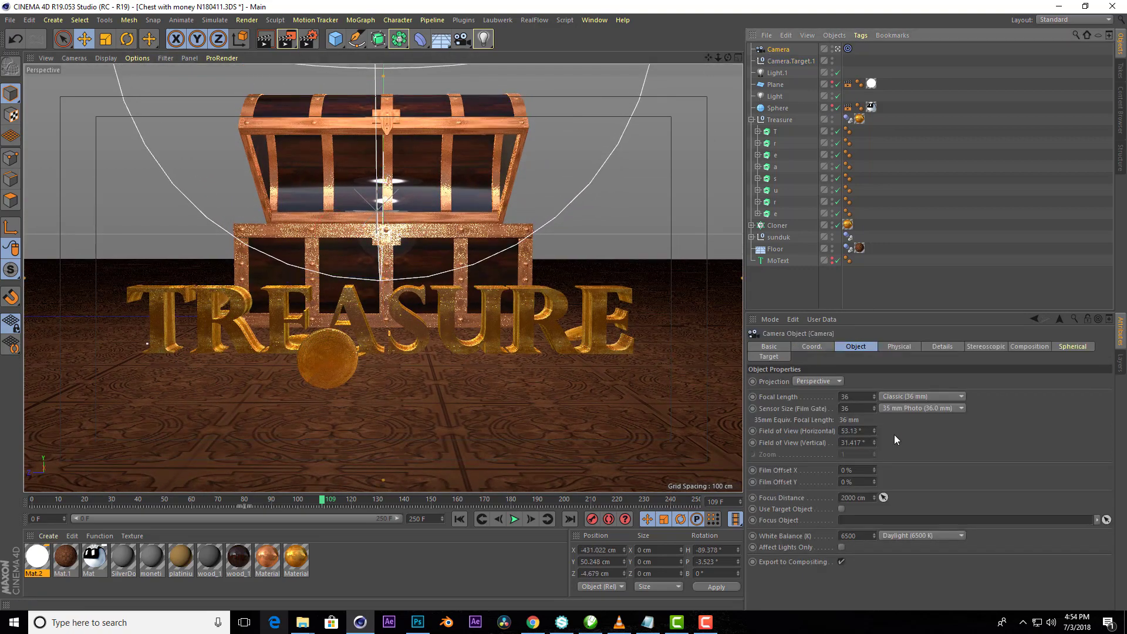
click(860, 395)
text(20)
key(Return)
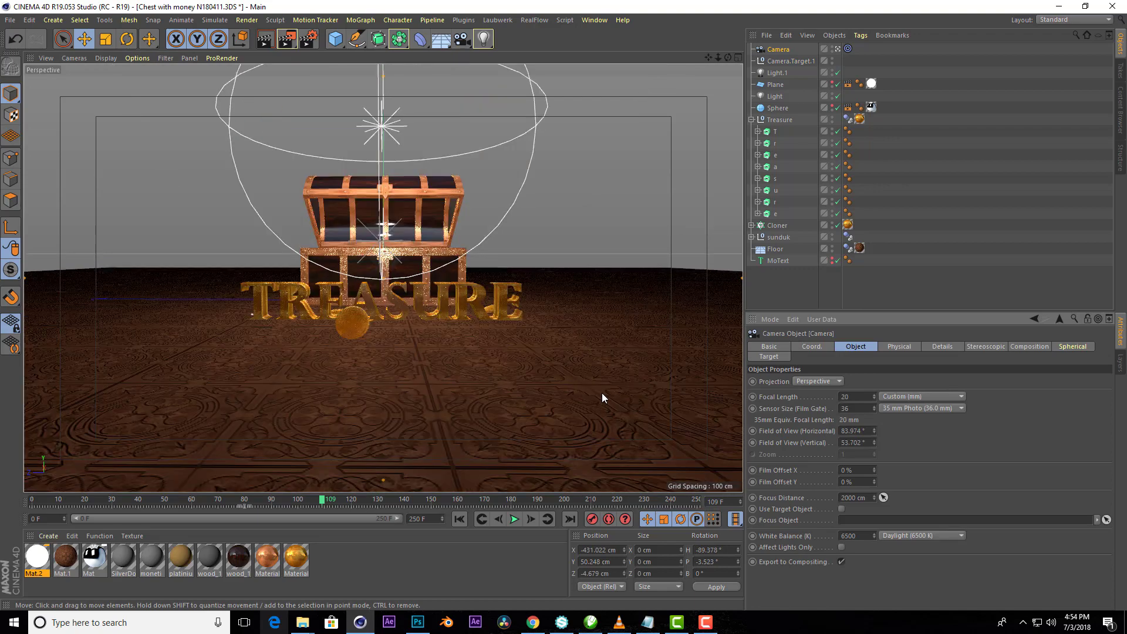
drag(718, 57, 740, 59)
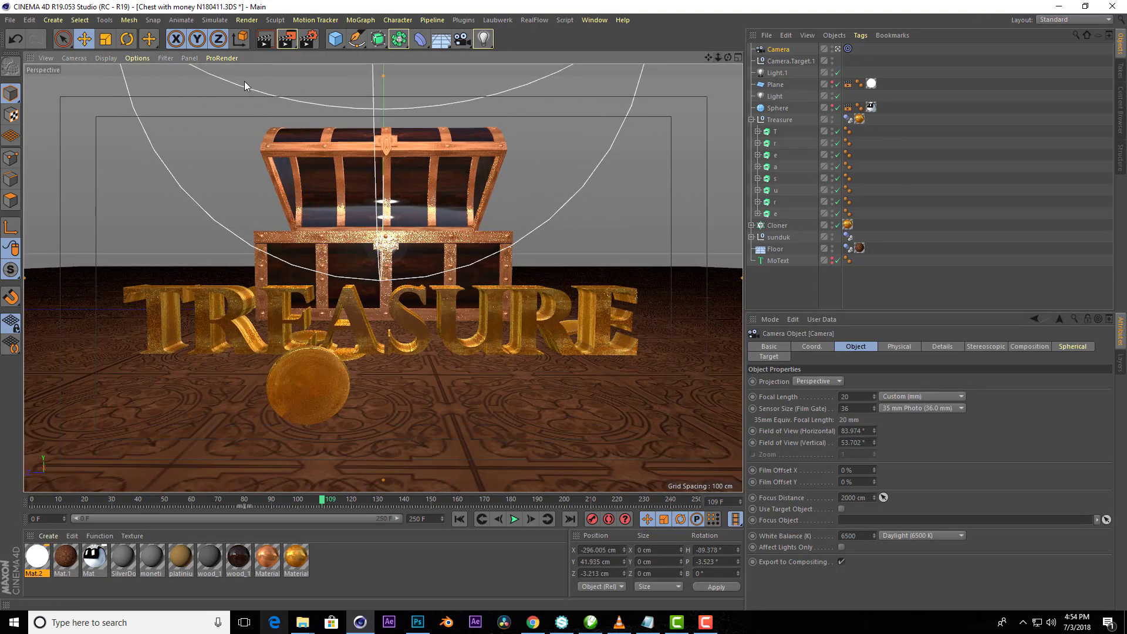
click(264, 40)
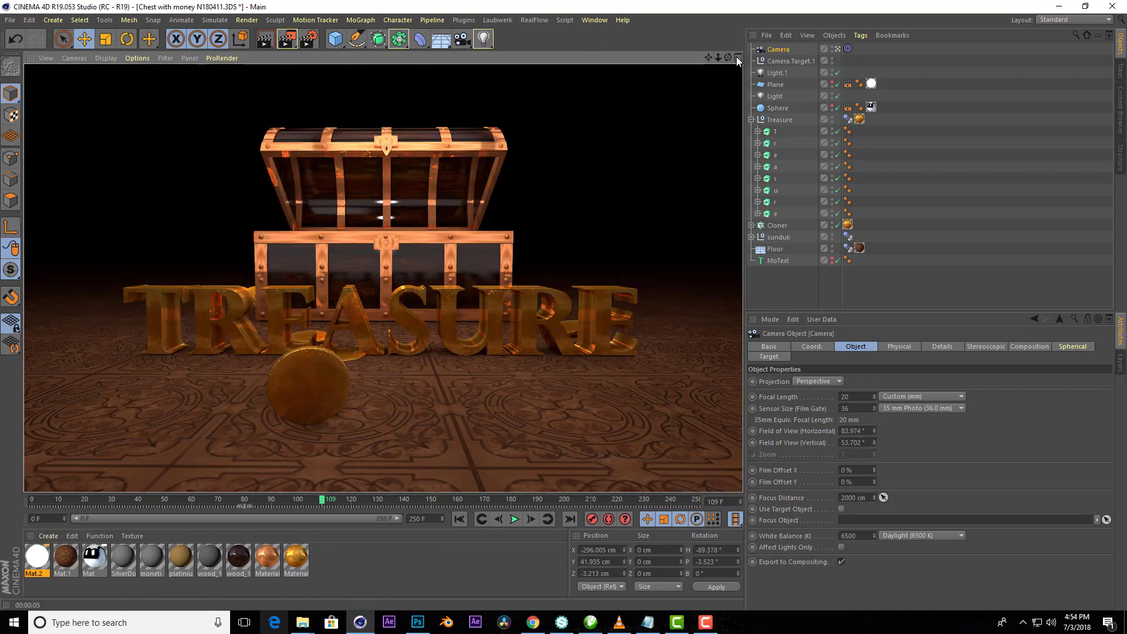
click(737, 56)
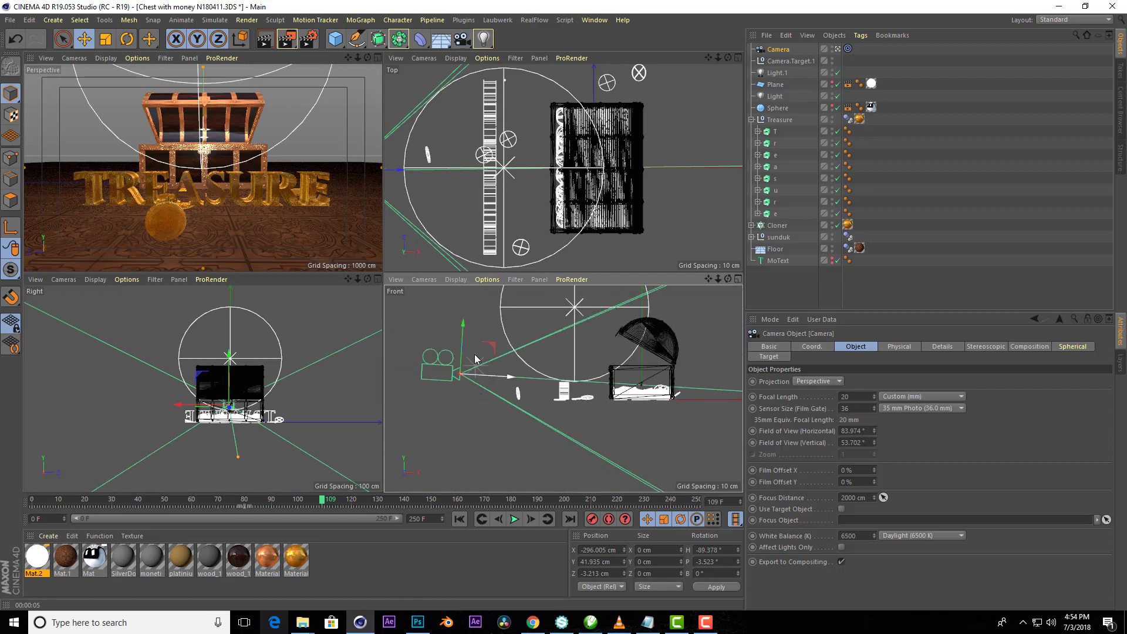
- Shrink the Plane and move it lower
click(775, 85)
scroll(498, 381, down, 5)
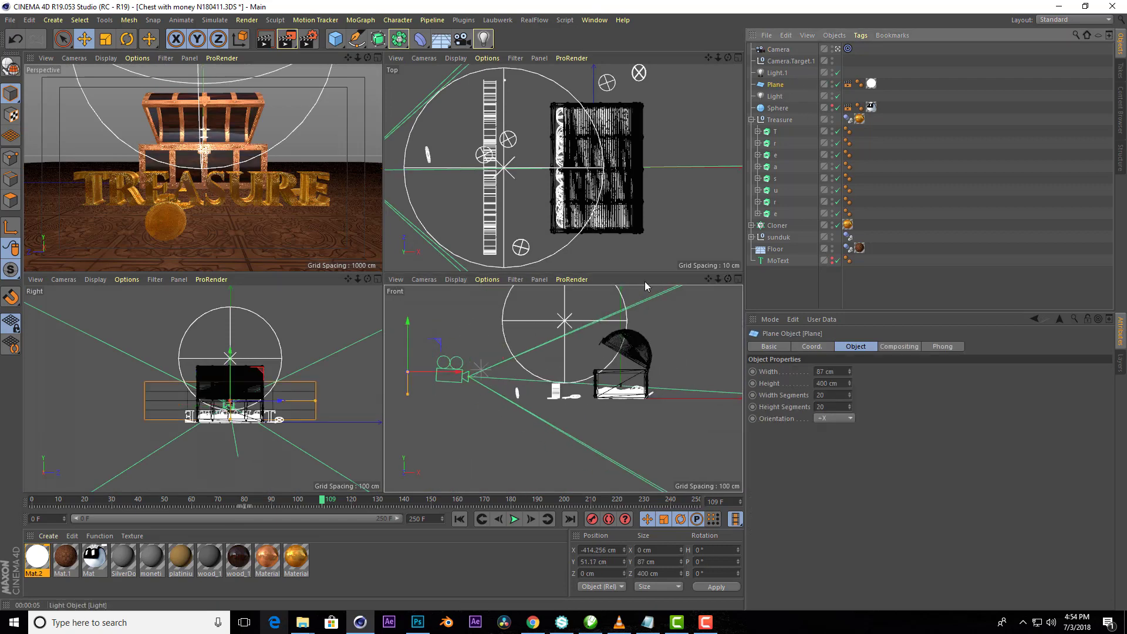
mouse_move(457, 345)
mouse_down()
mouse_move(454, 425)
mouse_move(454, 411)
mouse_up()
click(377, 57)
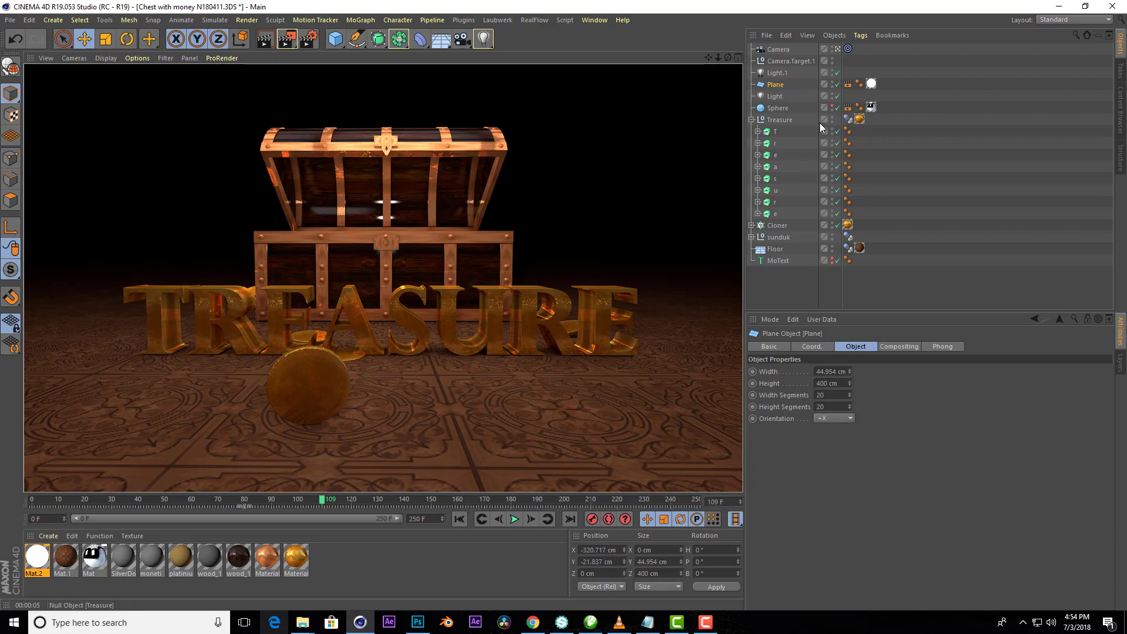
- Test Cubic projection on the TREASURE texture tag, then revert it to UVW Mapping
click(858, 119)
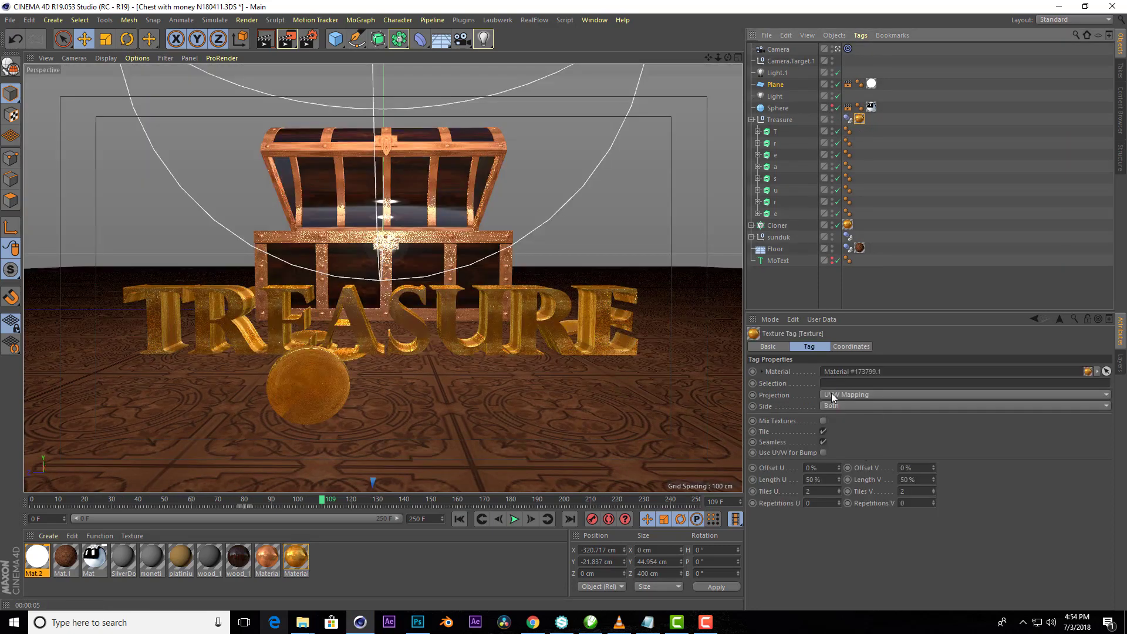
click(831, 394)
click(843, 441)
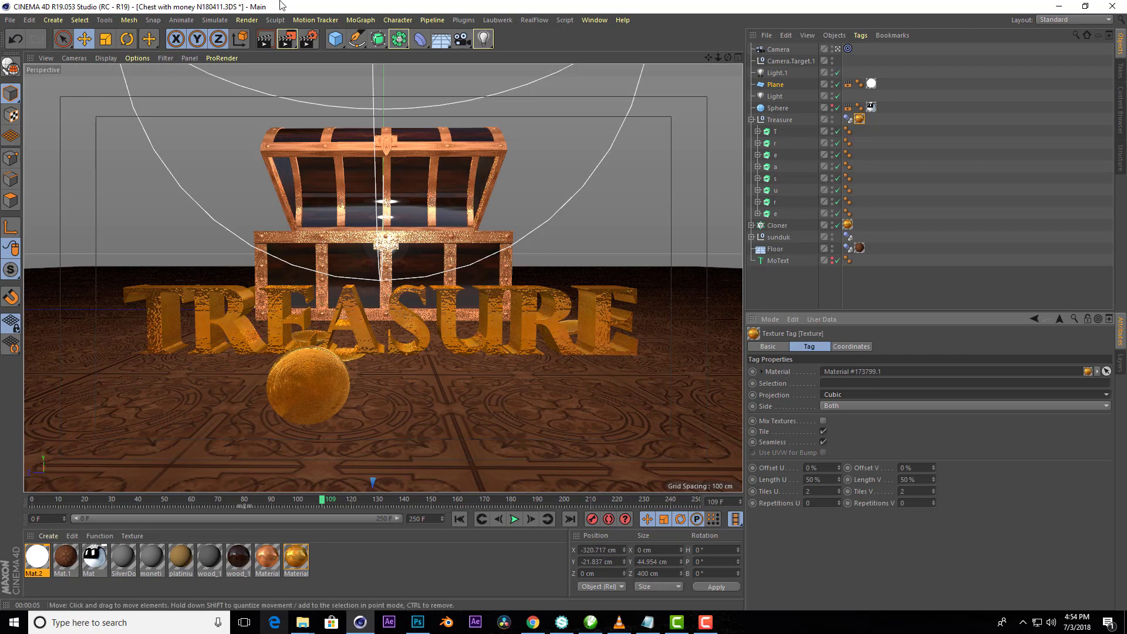
click(268, 44)
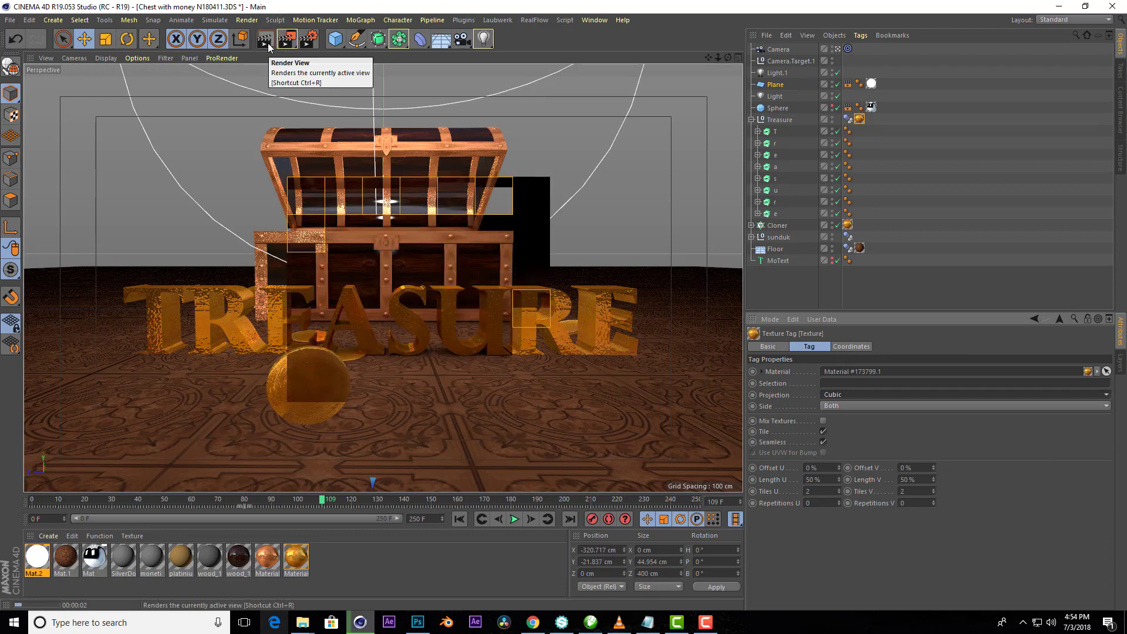
click(845, 394)
click(846, 347)
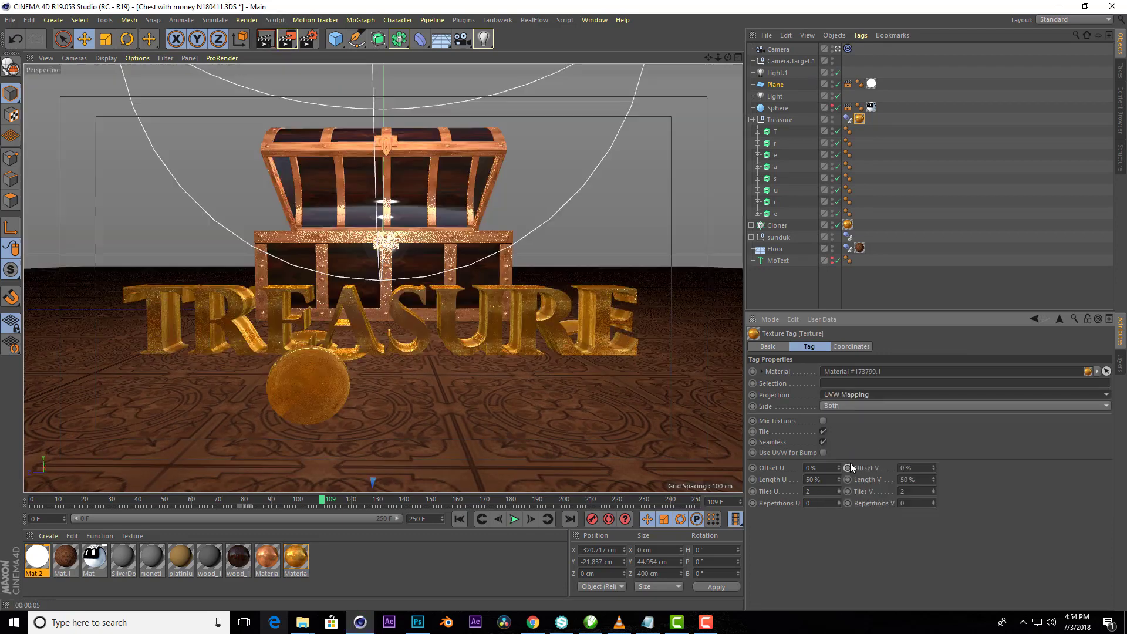
- Raise the Plane behind the chest, hide it in the editor view, and render
click(738, 58)
scroll(469, 200, down, 5)
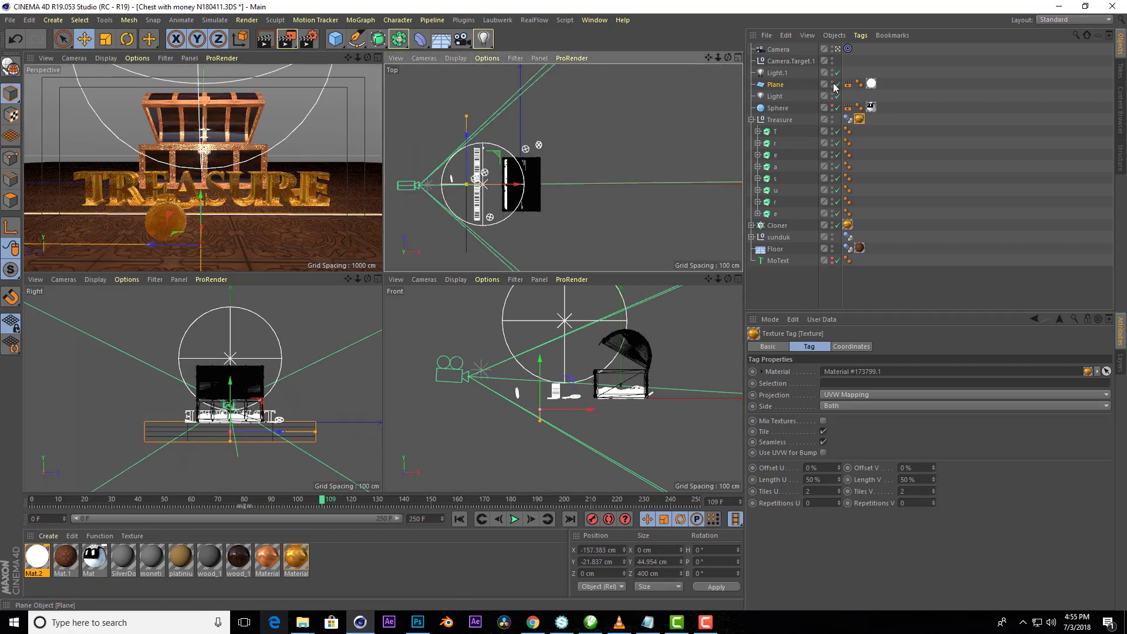
drag(234, 383, 234, 365)
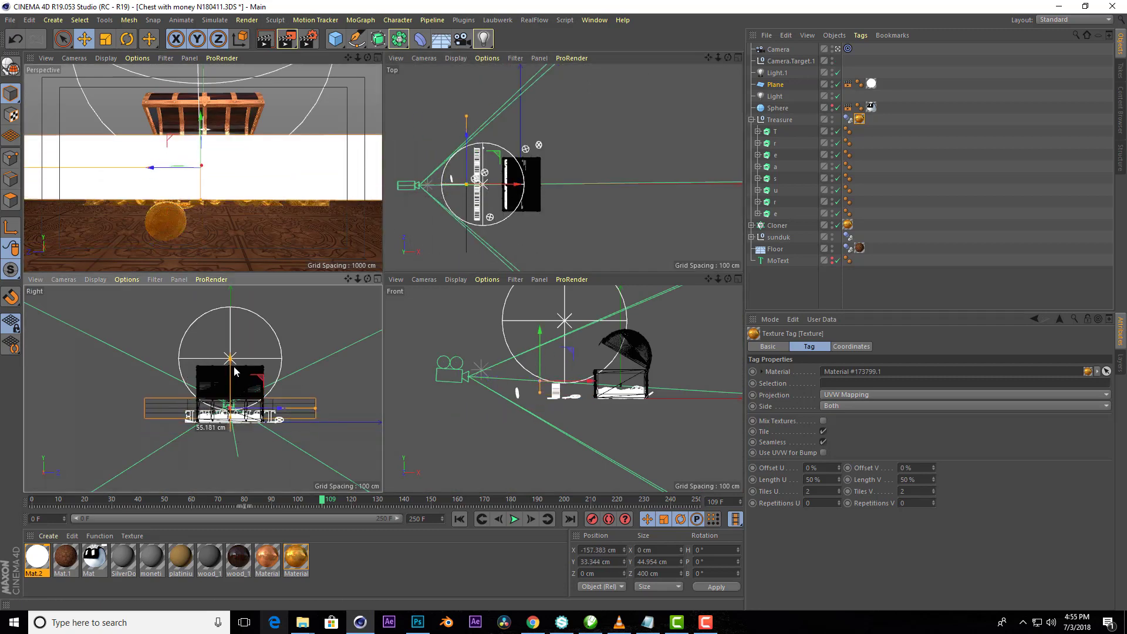
click(378, 59)
click(832, 84)
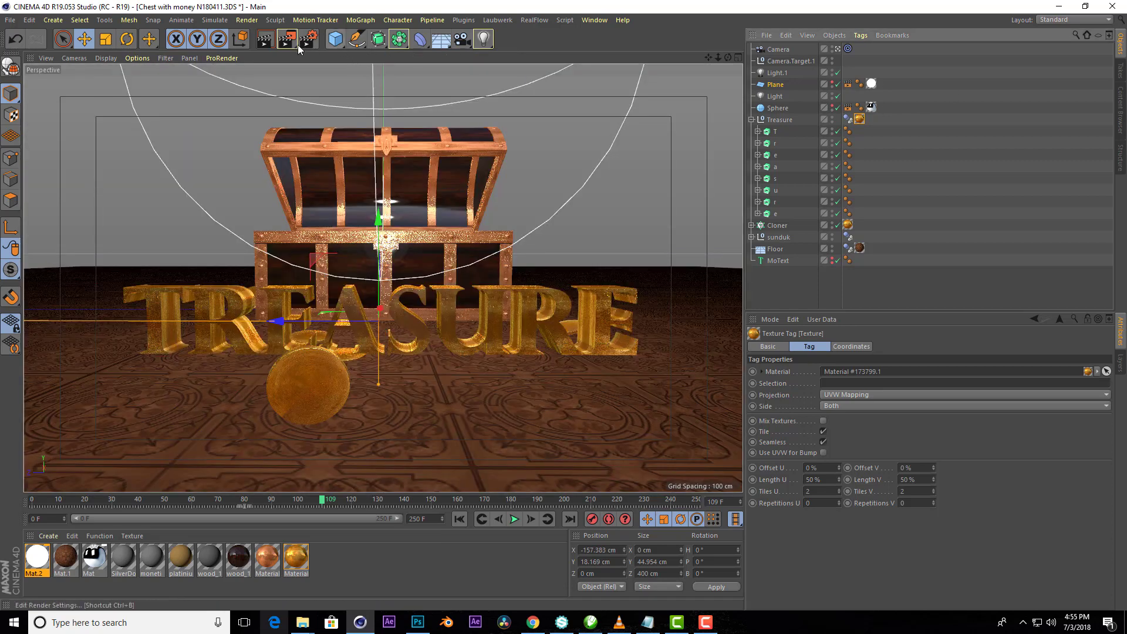
click(267, 40)
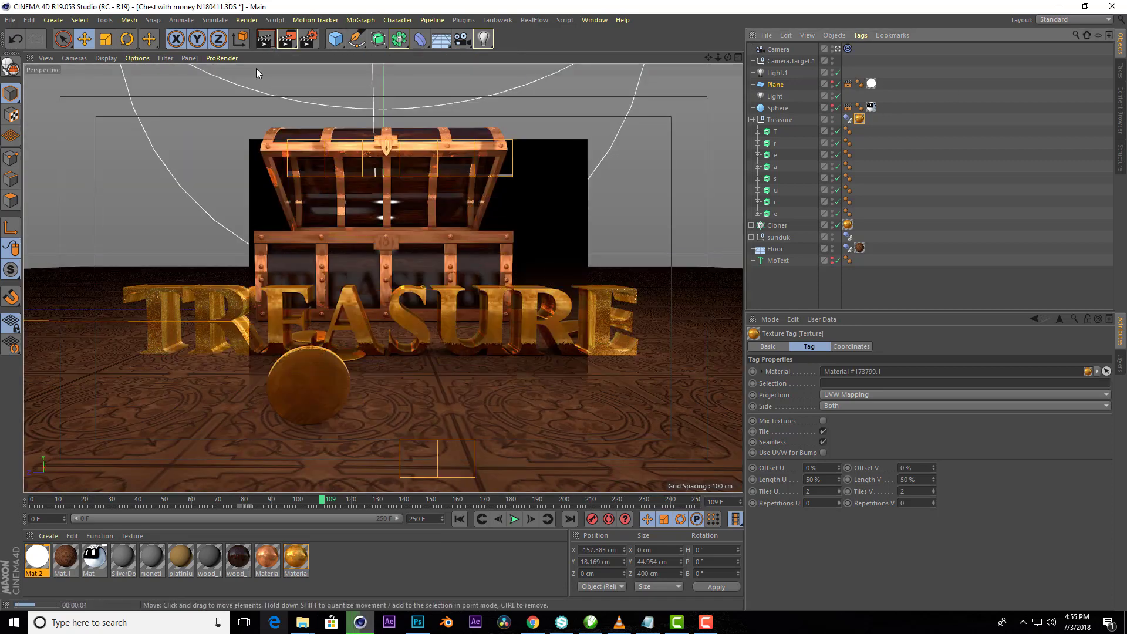
- Raise the gold material's Layer 1 reflection roughness to 14% and render to check
double_click(297, 557)
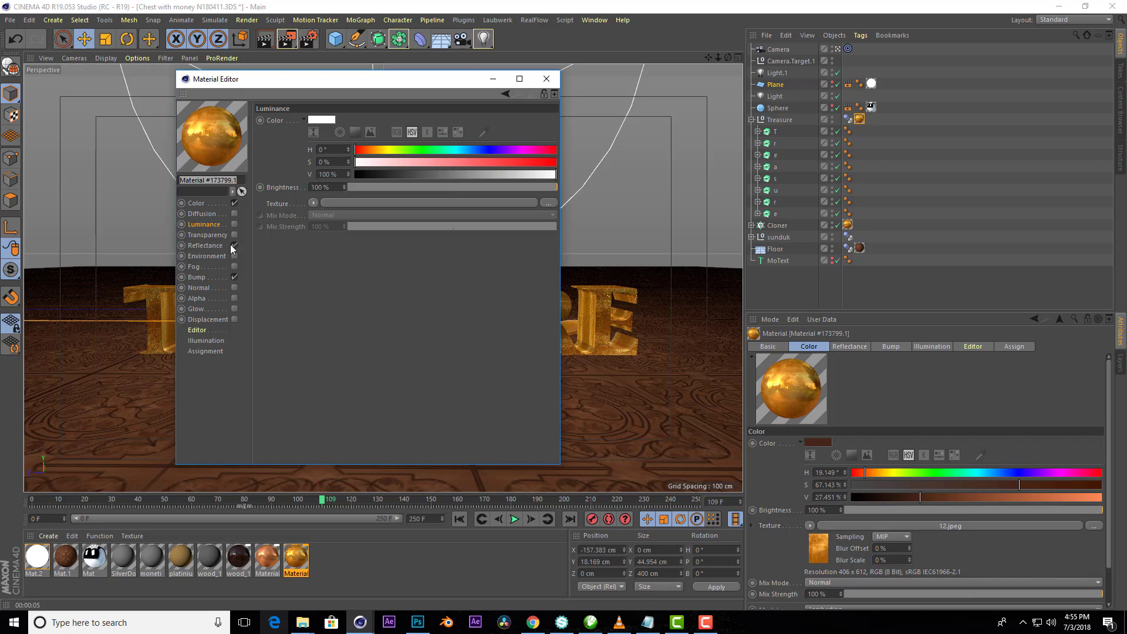
click(232, 246)
click(385, 133)
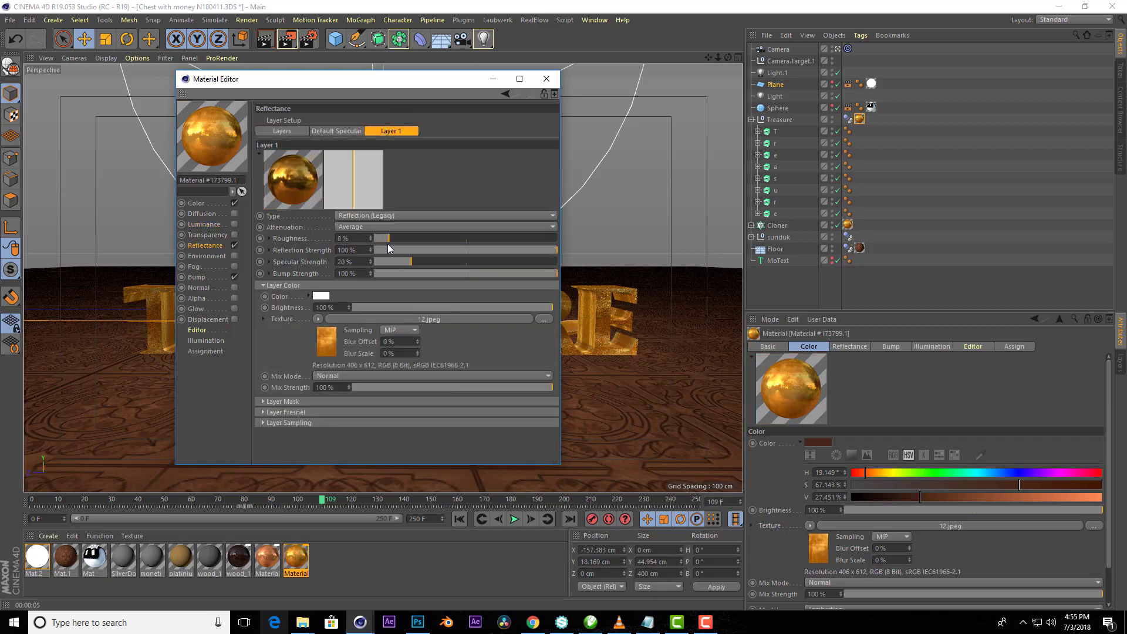
drag(390, 238, 400, 237)
drag(332, 86, 757, 145)
click(263, 44)
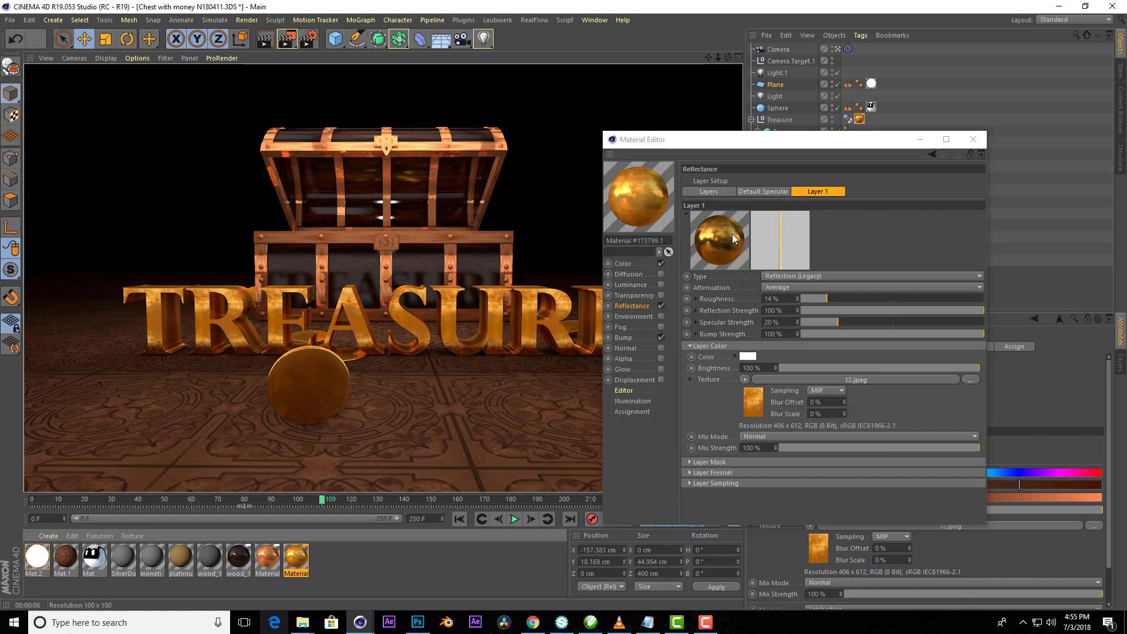
click(973, 141)
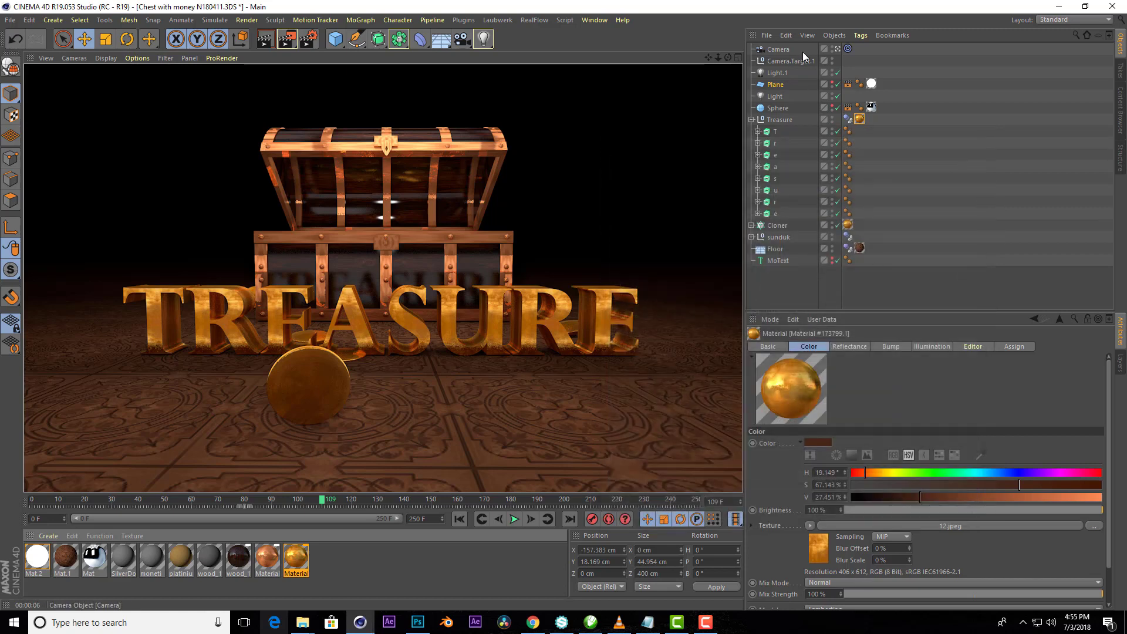
- Stretch the Plane's height to 74.917 cm and slide it sideways along X
click(772, 85)
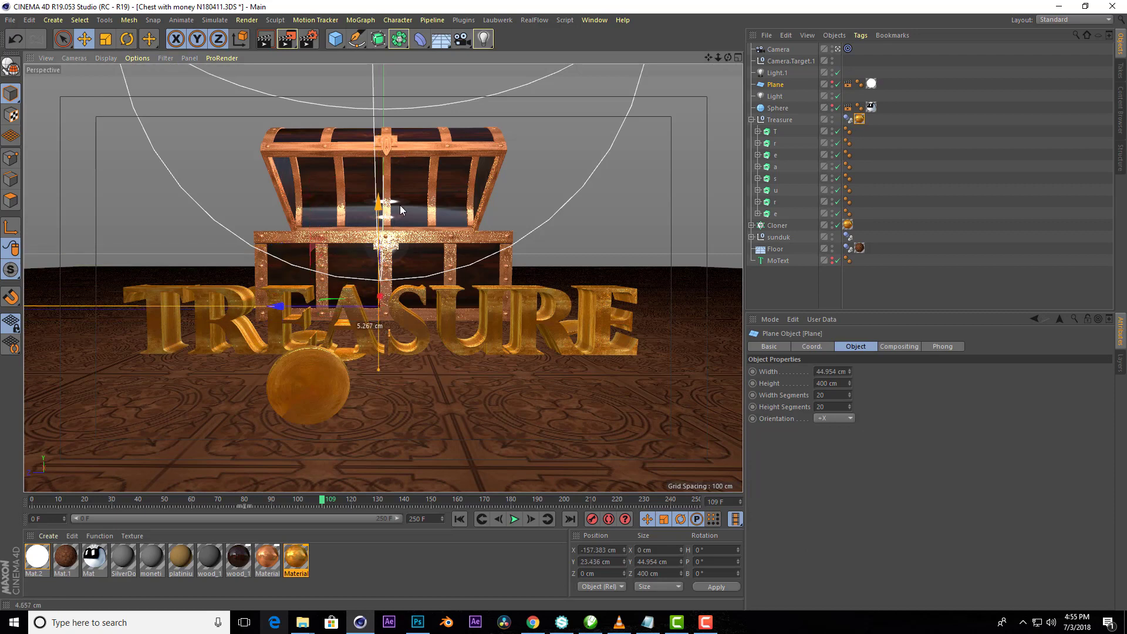
middle_click(246, 370)
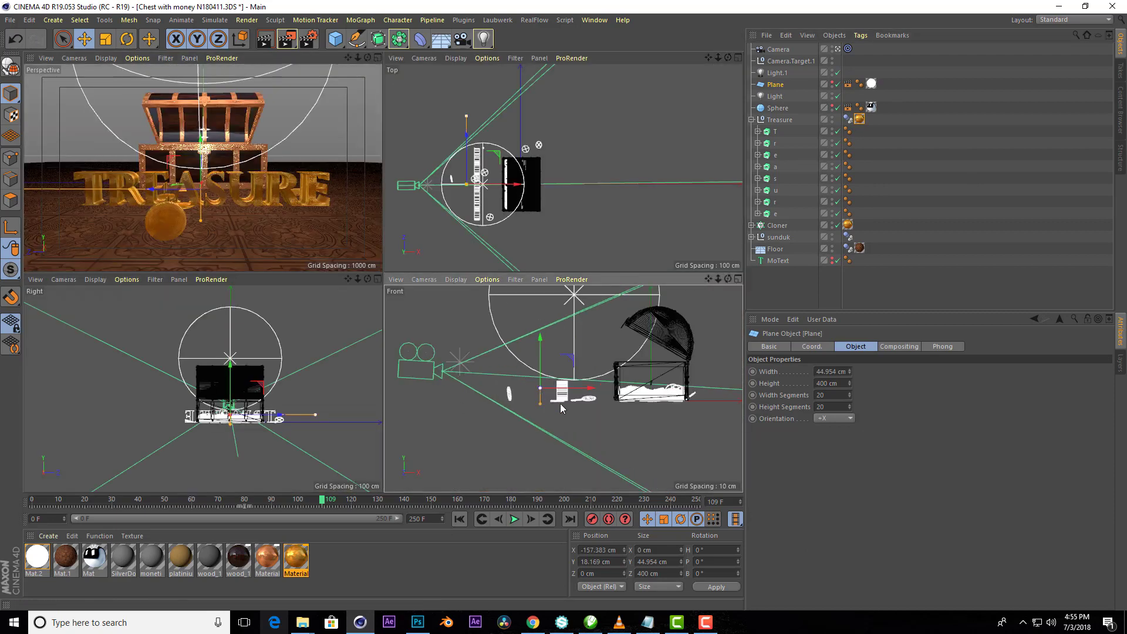
scroll(511, 368, up, 5)
scroll(217, 402, up, 5)
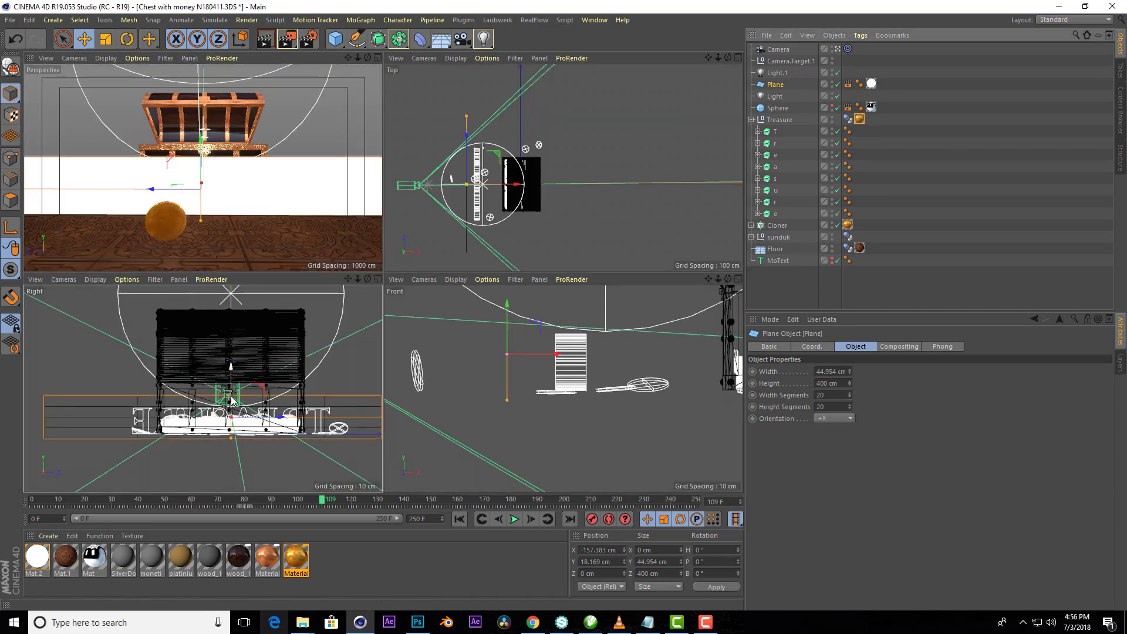
drag(231, 395, 231, 379)
middle_click(381, 63)
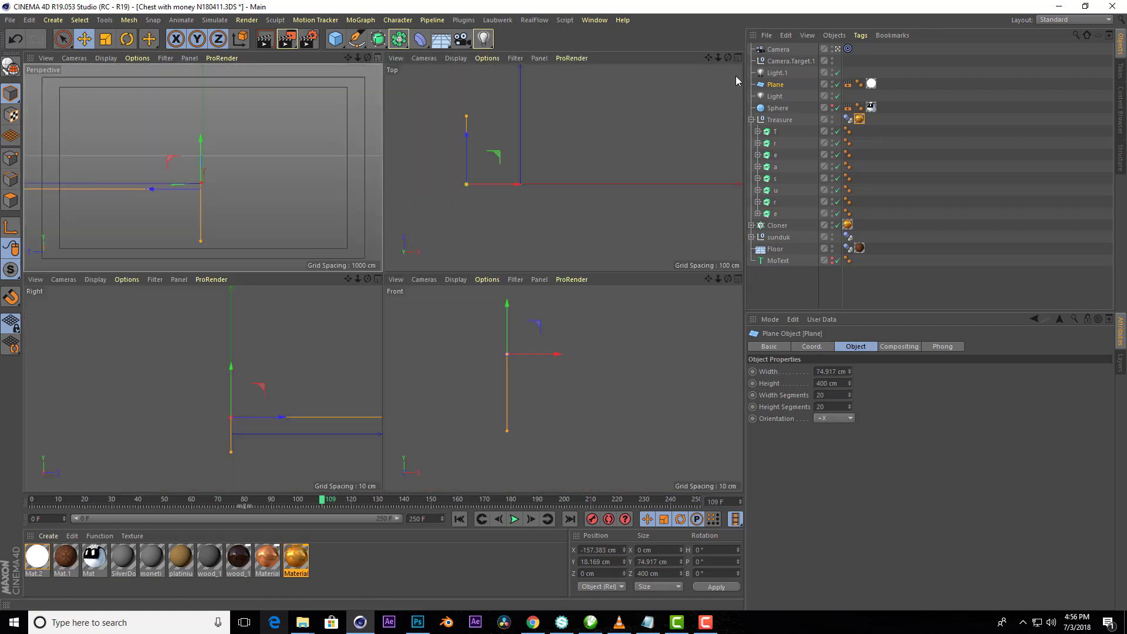
drag(496, 186, 440, 189)
click(376, 57)
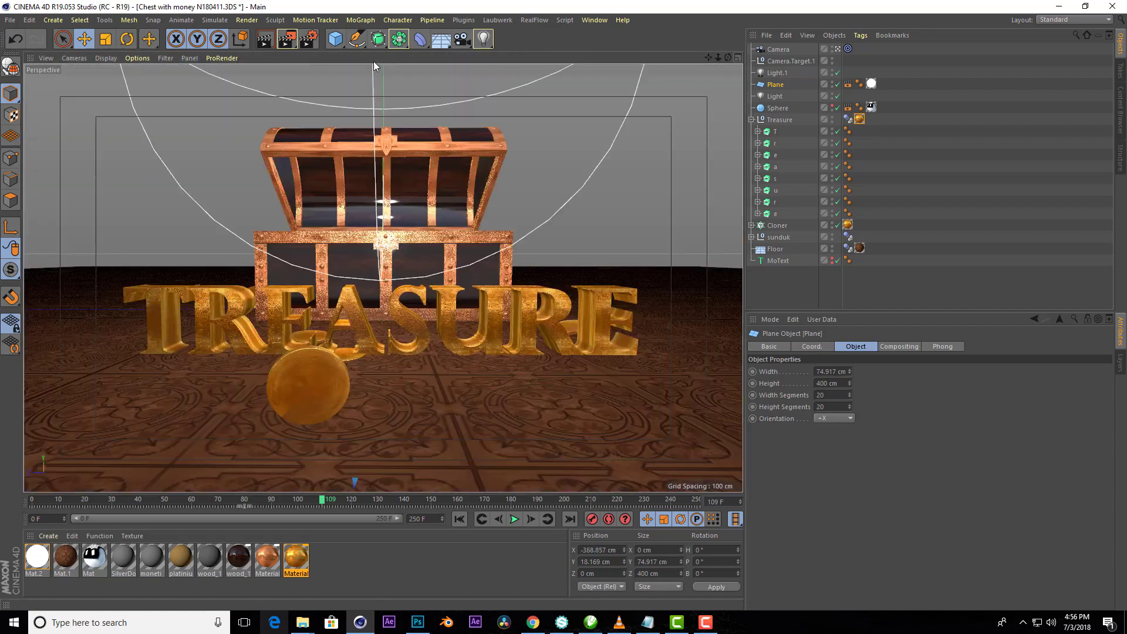
- Set Mat.2's luminance brightness to 200% and render to check the glow
double_click(37, 555)
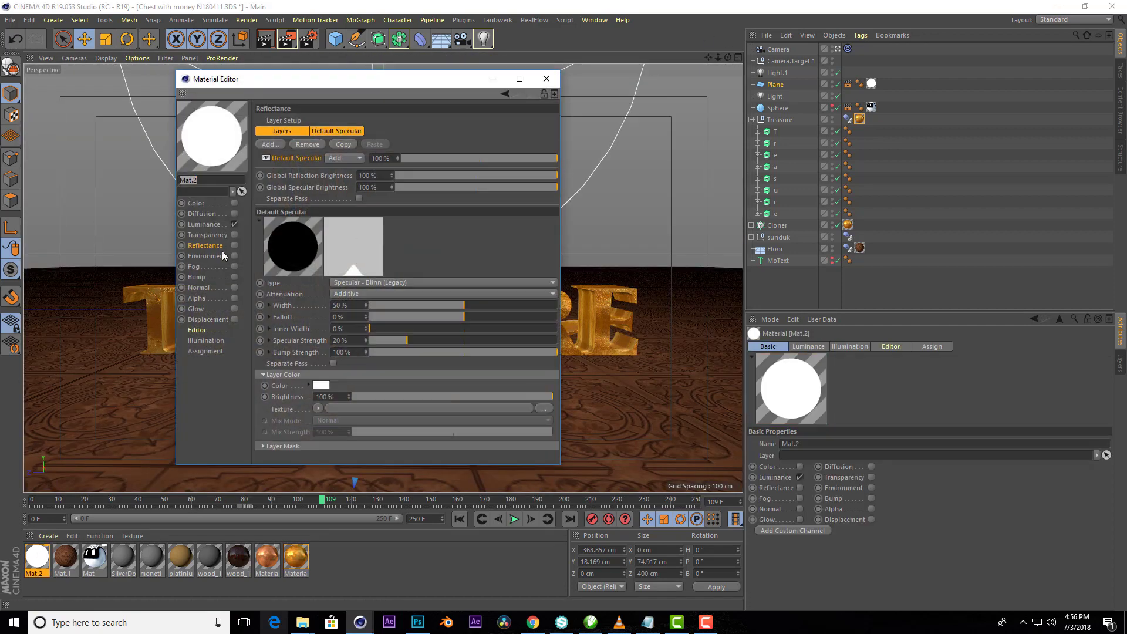
click(206, 224)
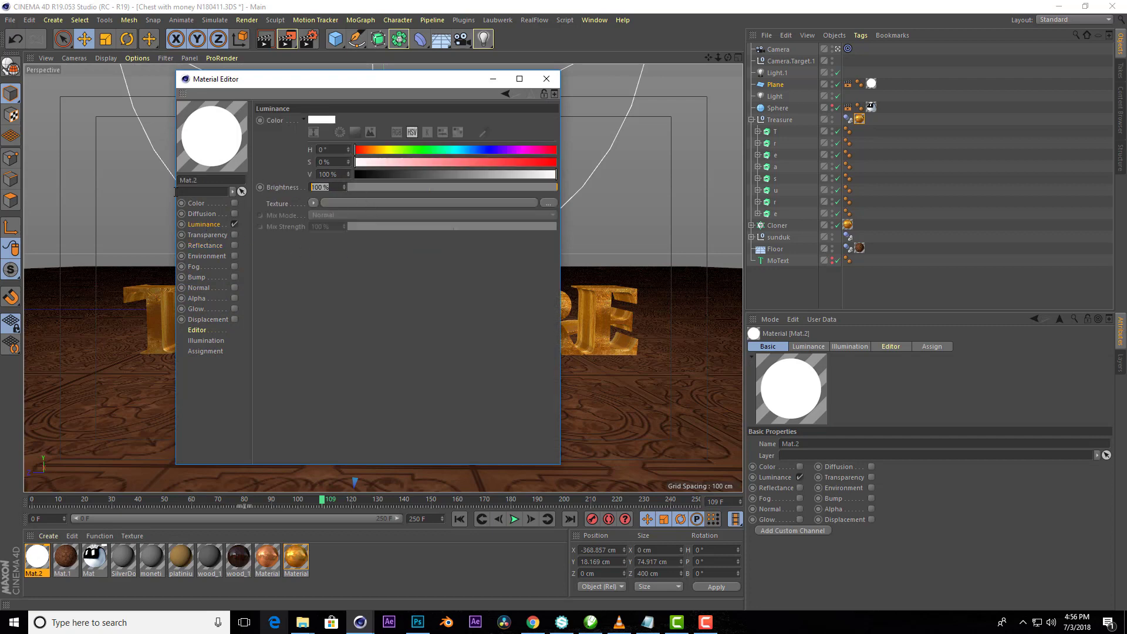
text(200)
key(Return)
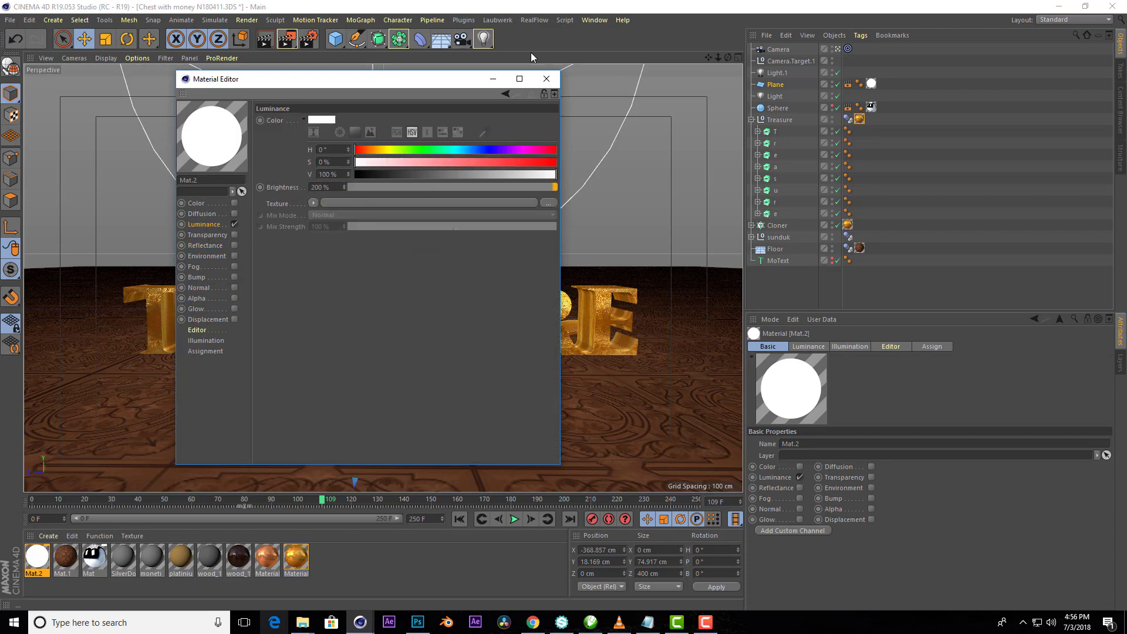
click(545, 79)
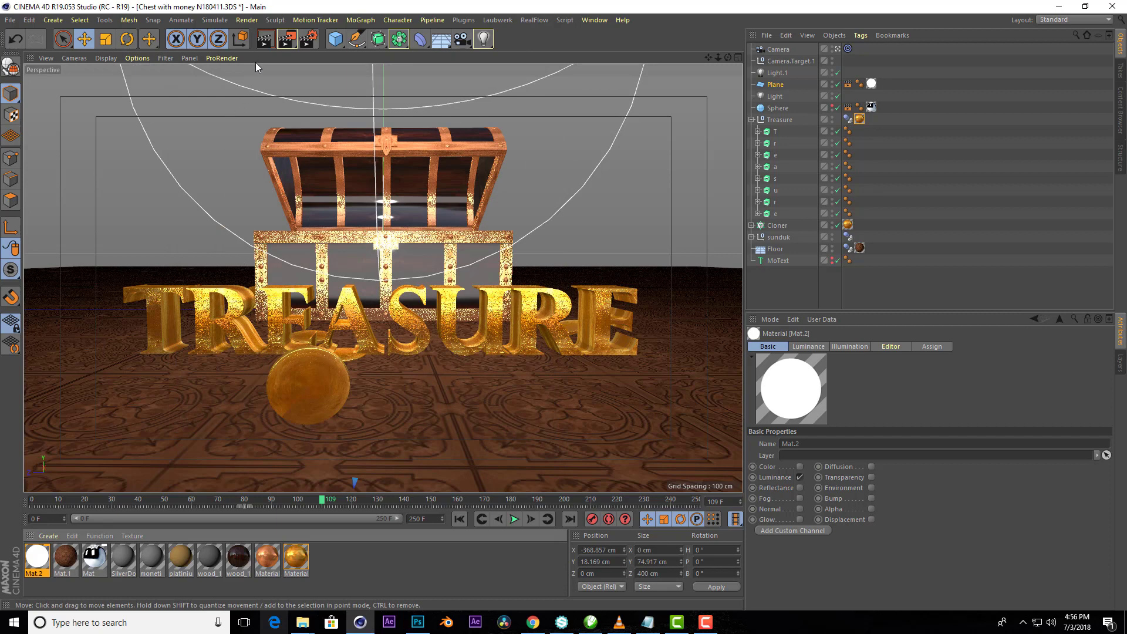
click(264, 46)
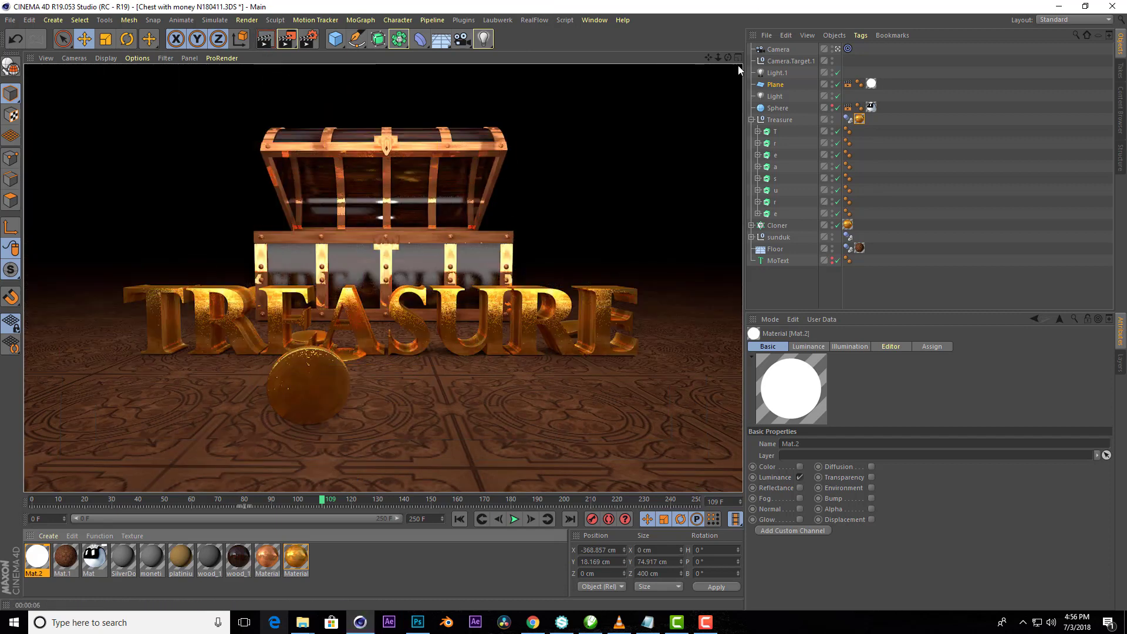
- Shrink the Plane's height to 43.5 cm, lower it, and render to check placement
click(737, 58)
drag(230, 454, 232, 393)
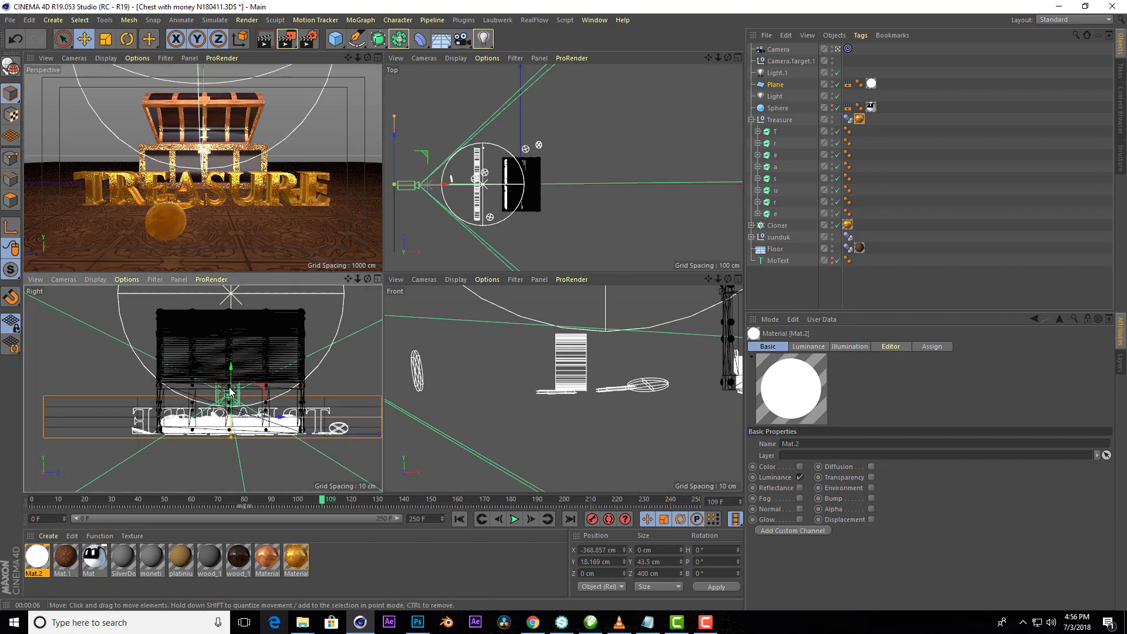
middle_click(367, 76)
click(263, 44)
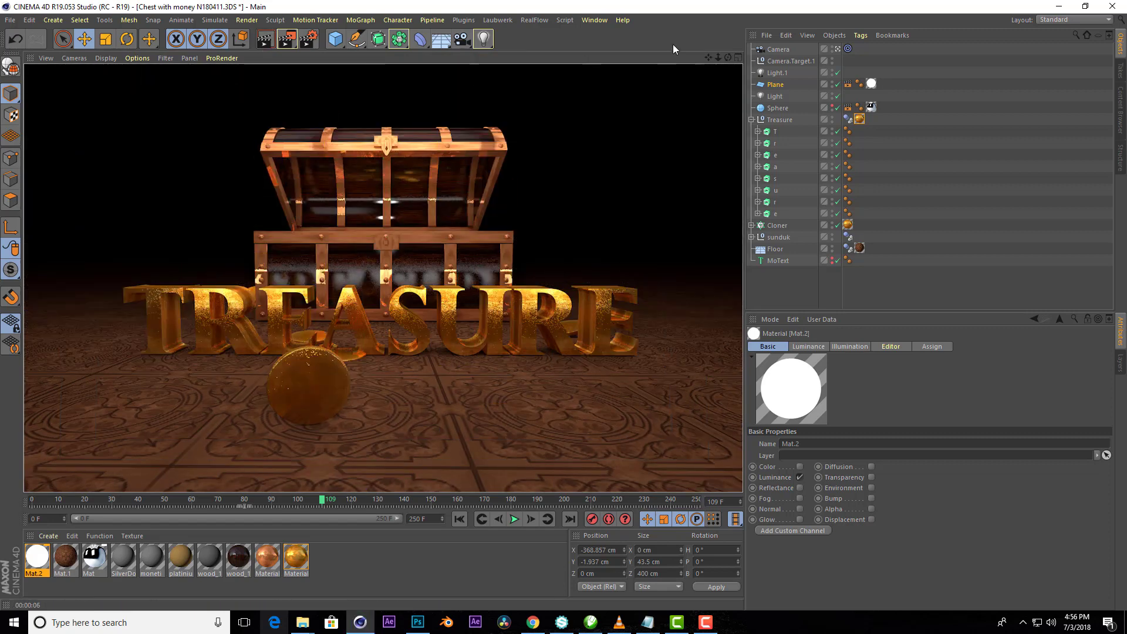
click(737, 58)
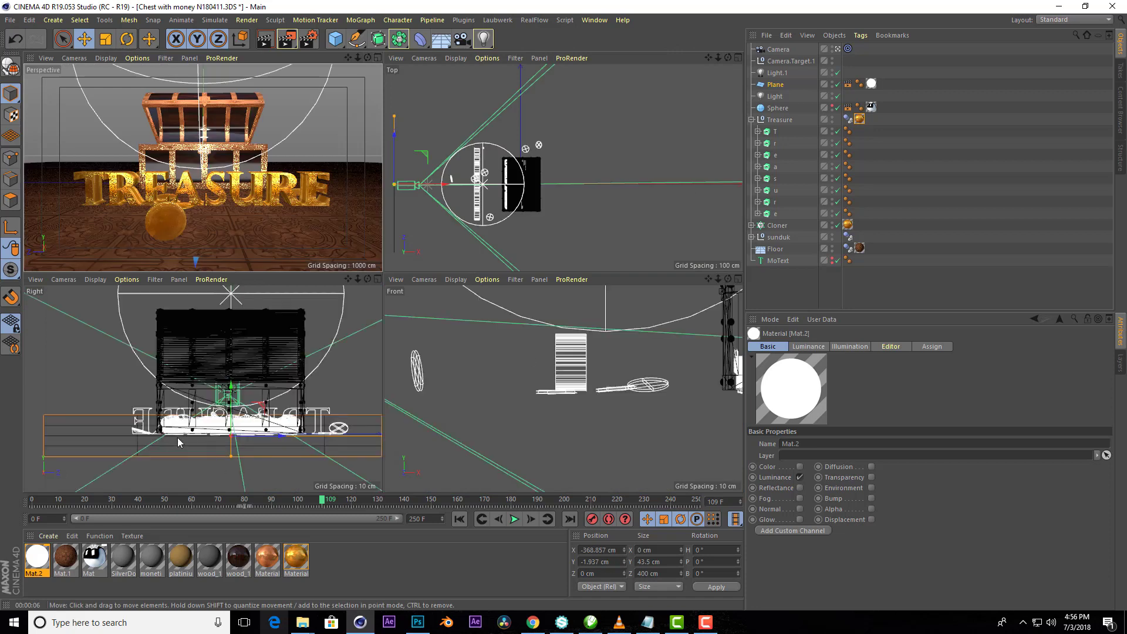
drag(231, 395, 232, 424)
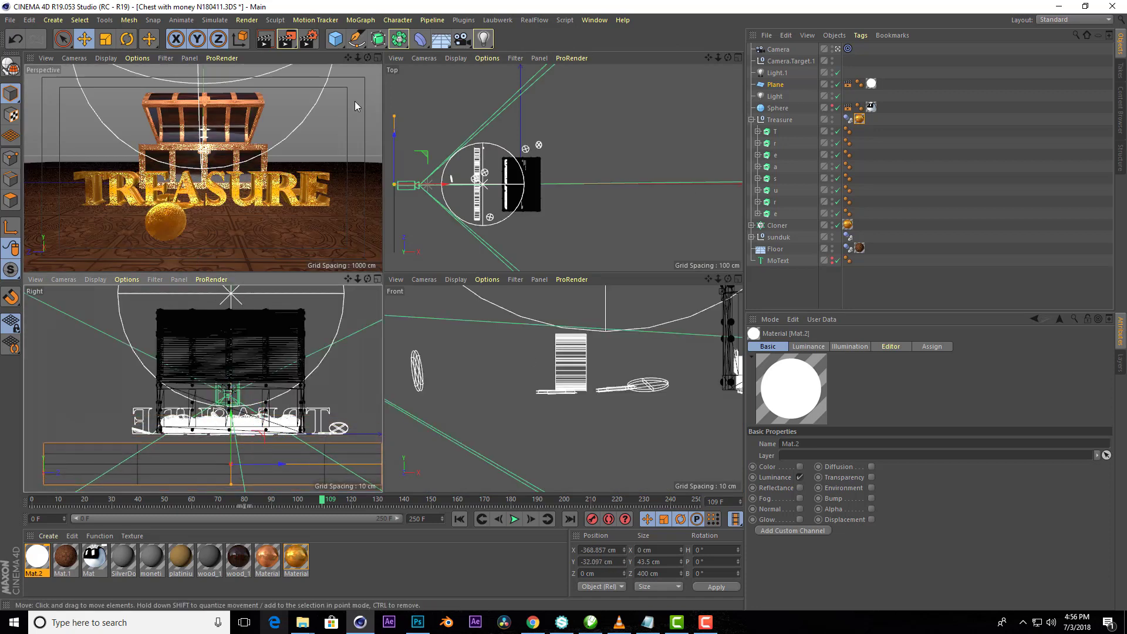
click(378, 57)
click(263, 41)
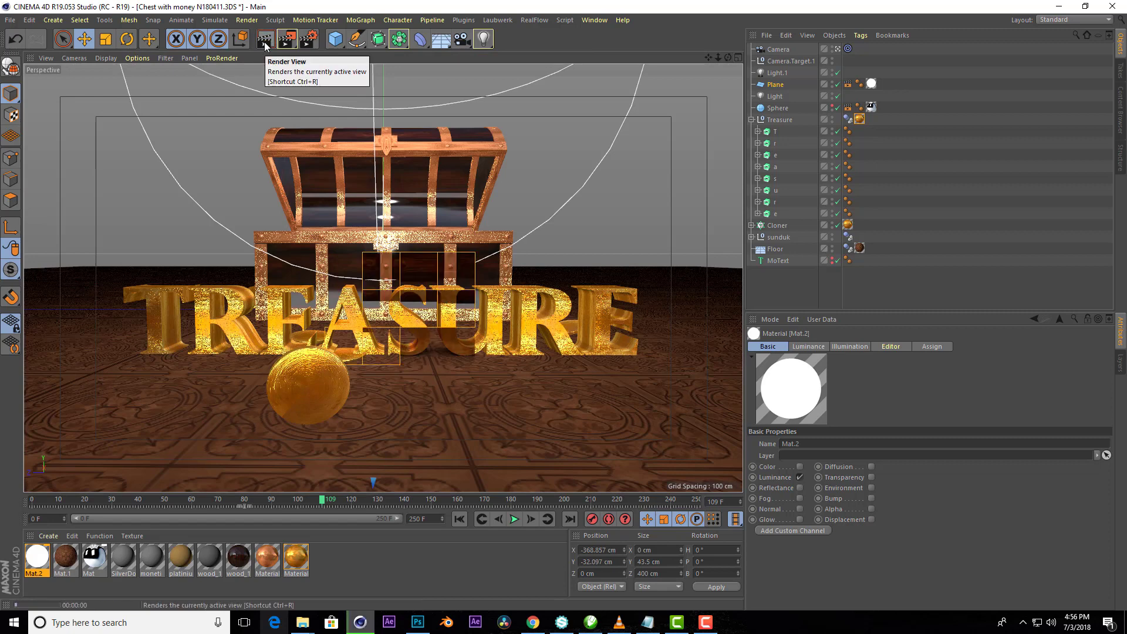
- Move the Plane to X -302.921 cm, Y 12.841 cm behind the chest
click(738, 58)
drag(236, 415, 238, 375)
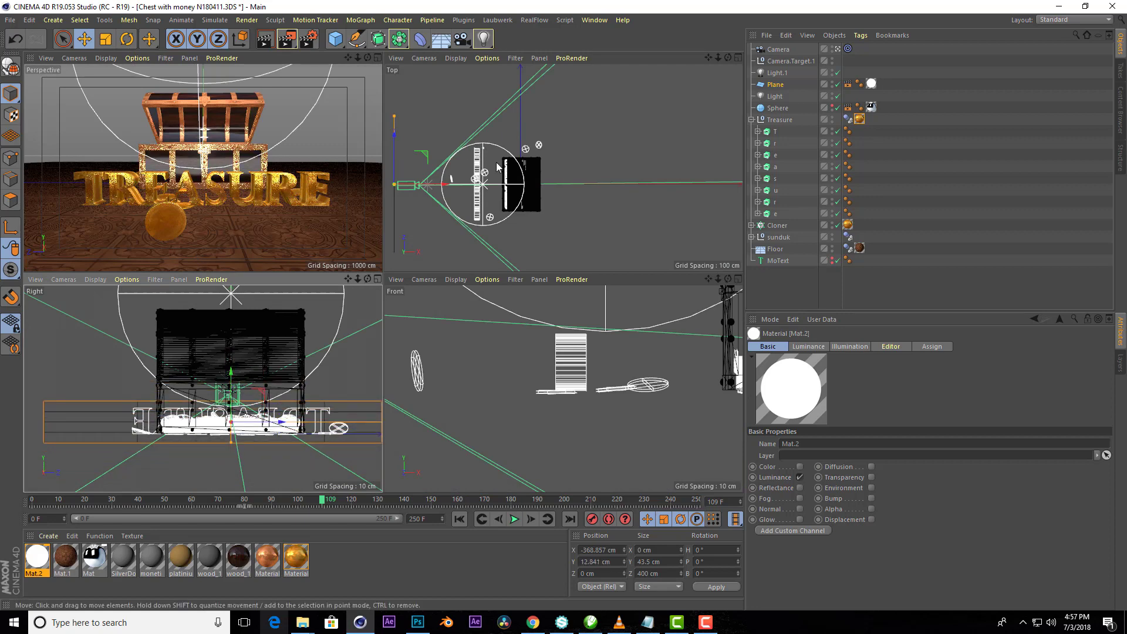
scroll(500, 176, down, 1)
drag(414, 185, 432, 184)
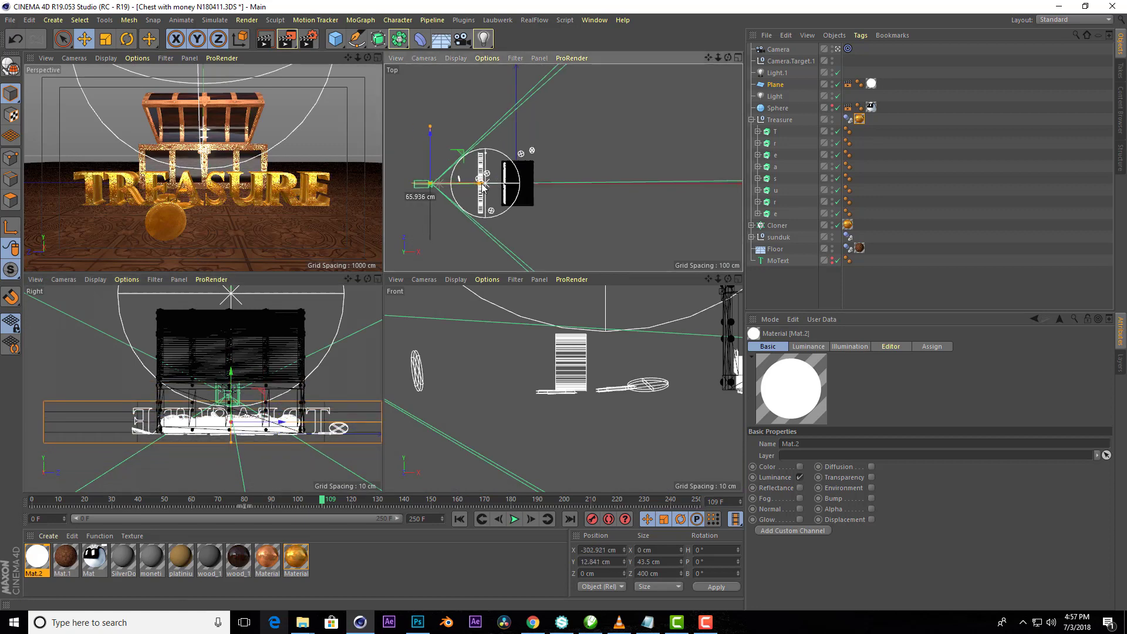
click(376, 58)
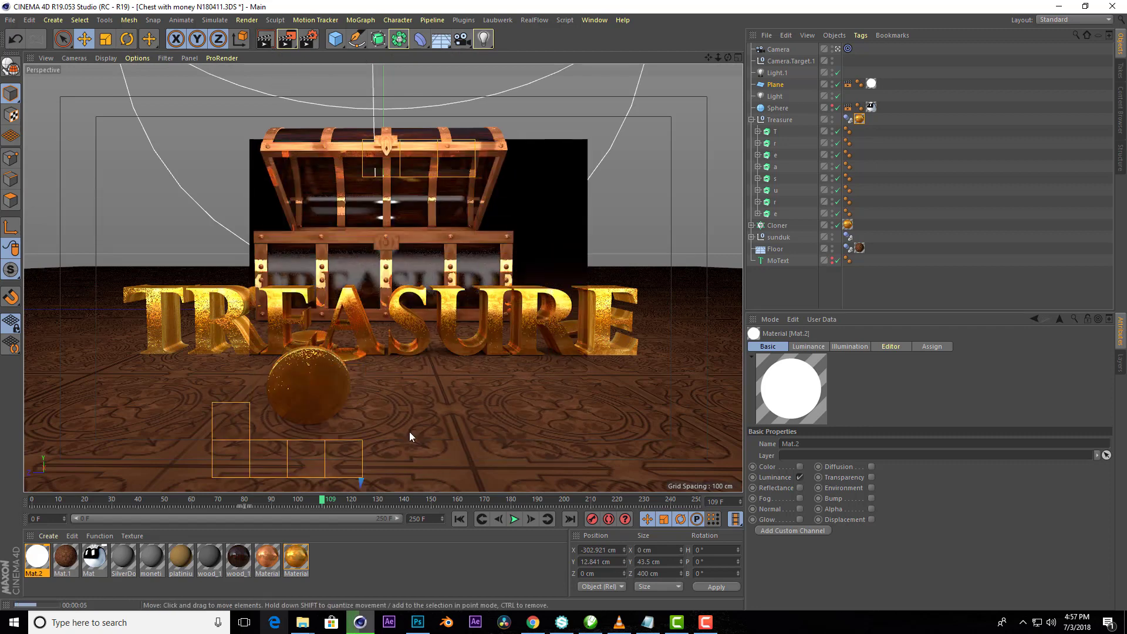
- Enable Bump on the chest's wood material using the wood-texture image
double_click(240, 558)
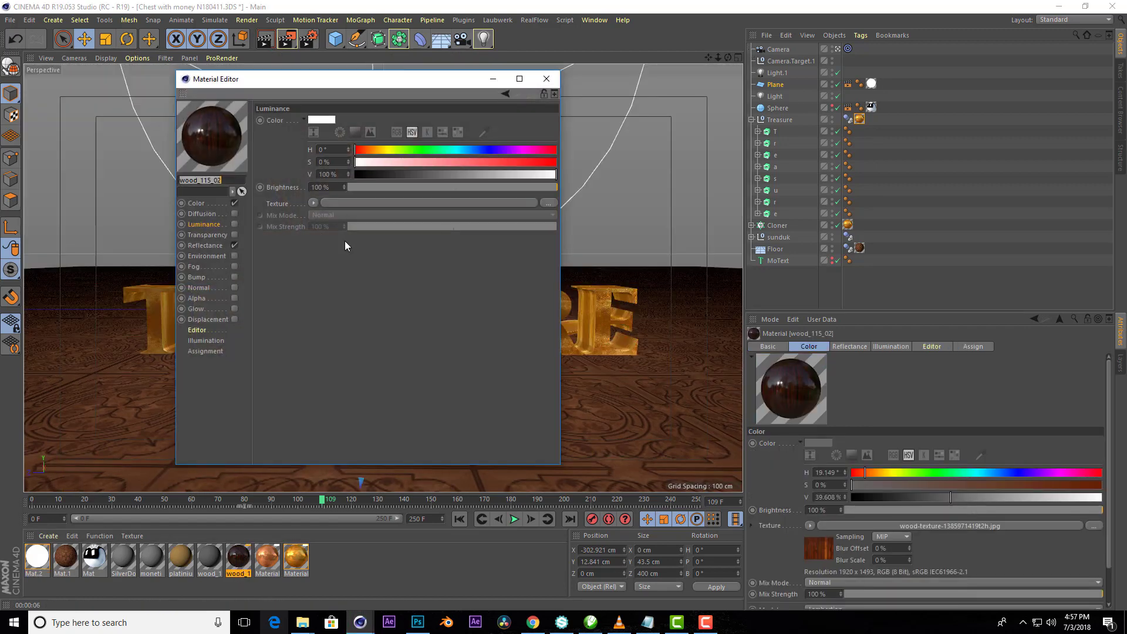
click(234, 277)
click(548, 171)
click(701, 185)
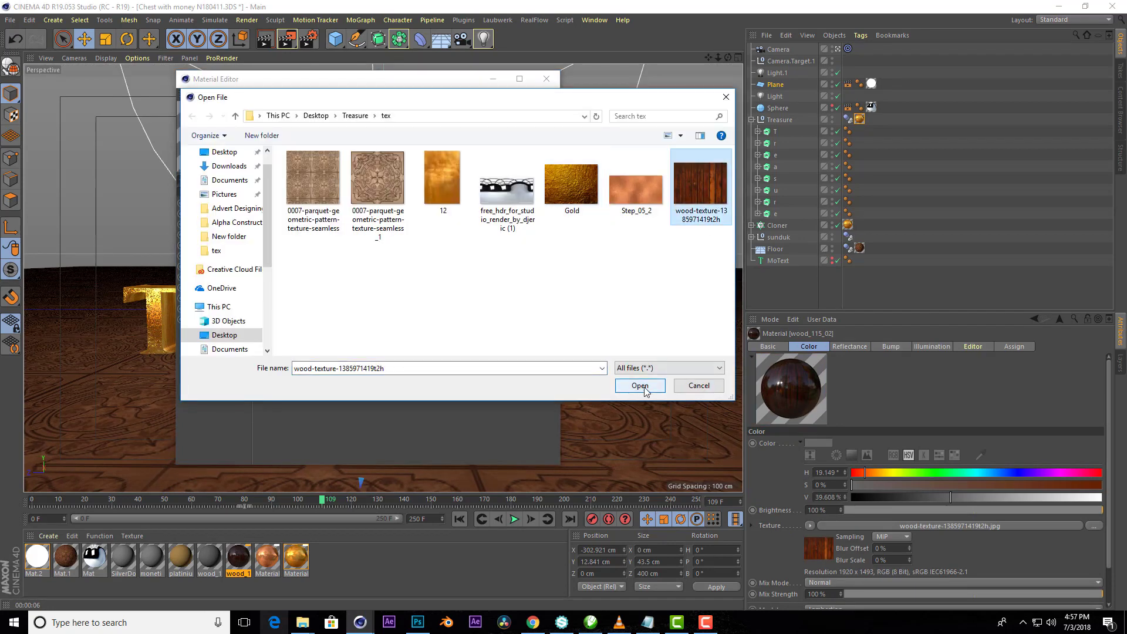
click(639, 385)
click(584, 352)
drag(439, 82, 801, 112)
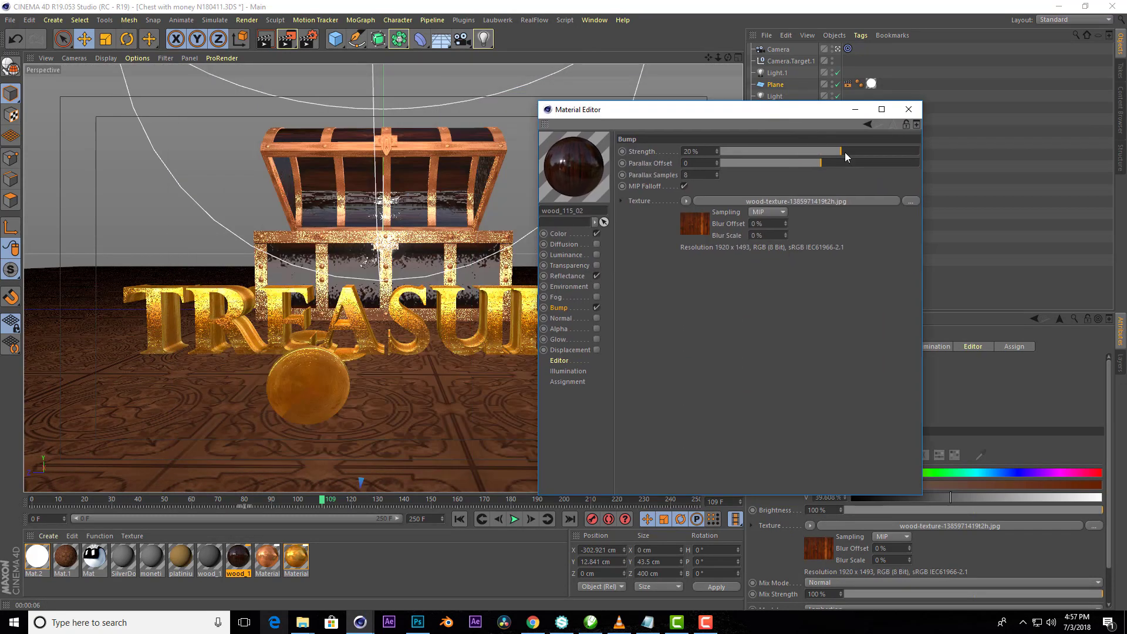
- Soften wood reflections: specular 7%, falloff -82%, roughness 2%, layer brightness 40%; then render
click(572, 276)
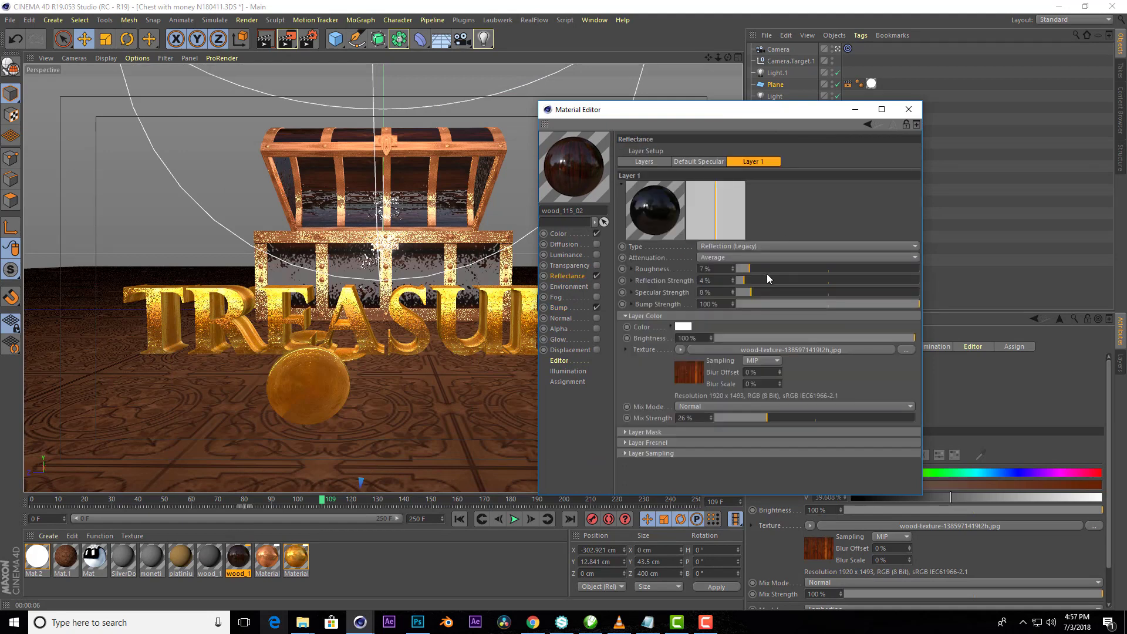
click(698, 161)
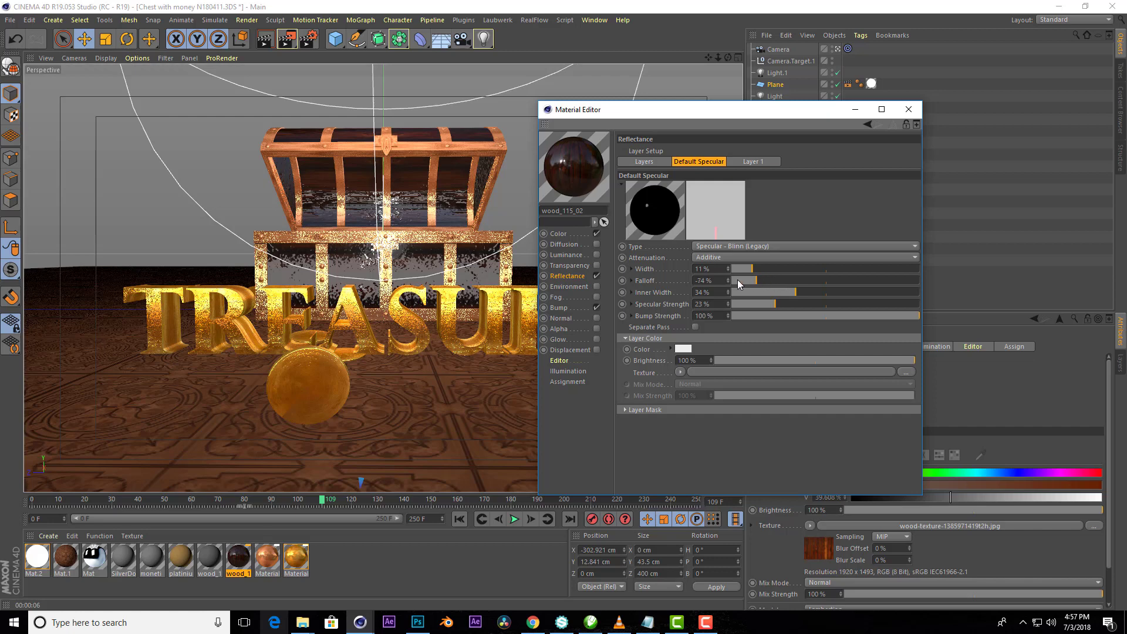
drag(737, 280, 748, 280)
click(745, 304)
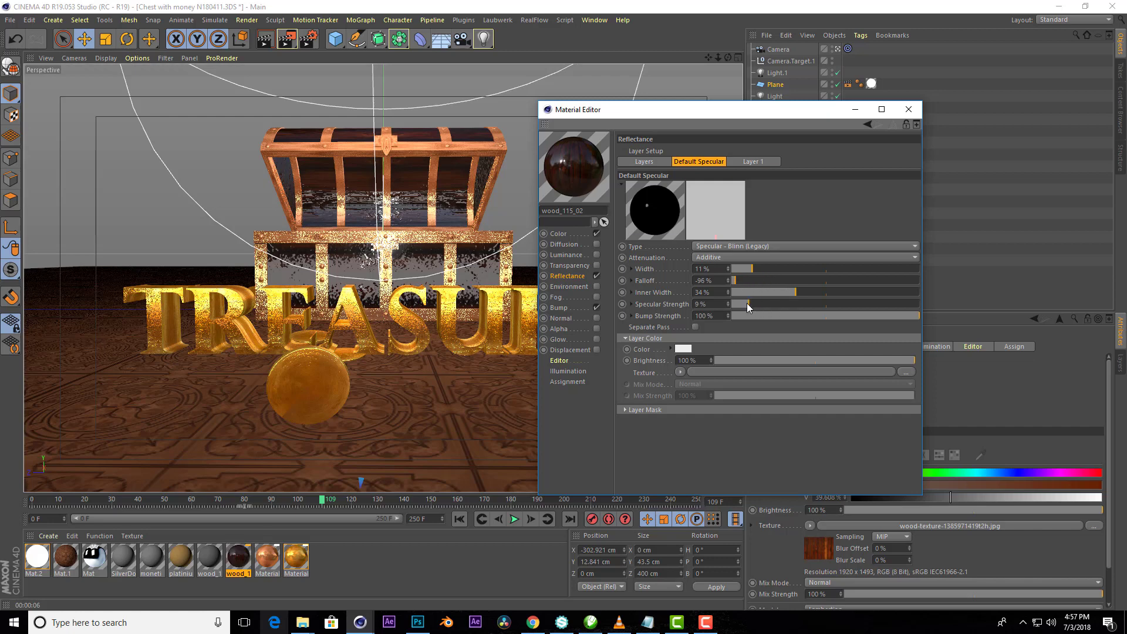
click(755, 162)
drag(755, 268, 735, 277)
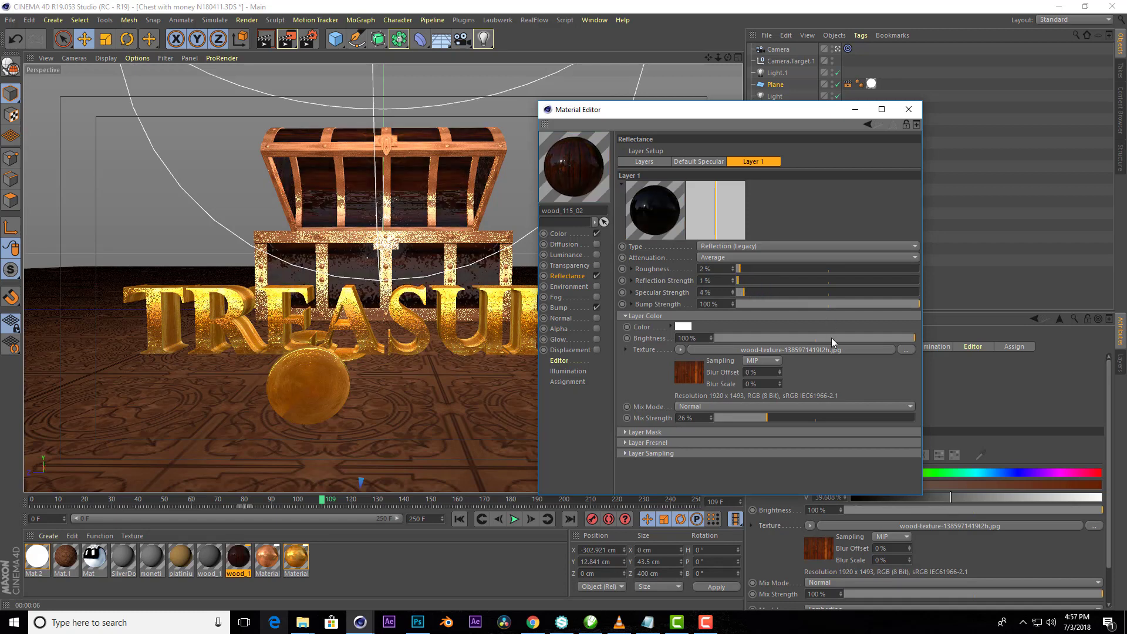
drag(832, 341, 777, 341)
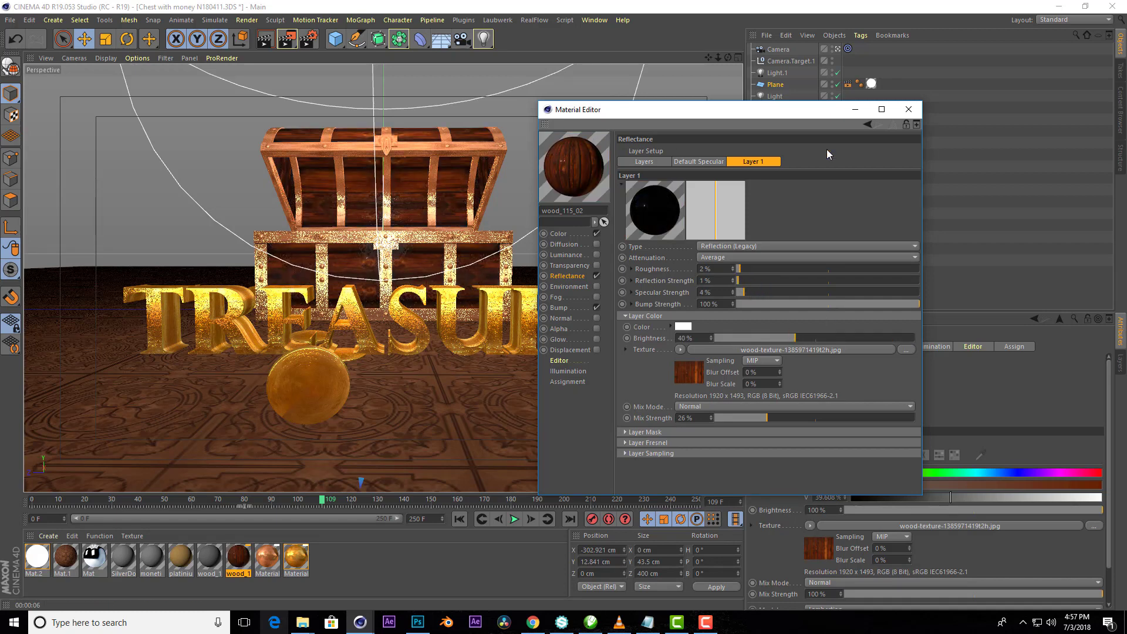
click(909, 109)
click(264, 41)
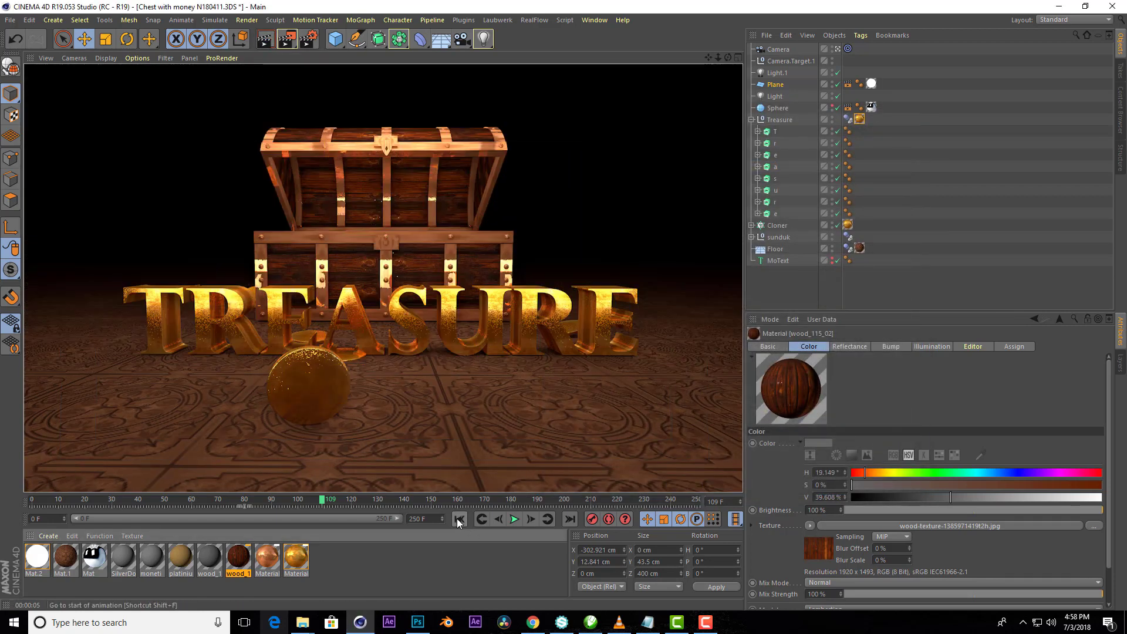
- Play the coin animation from the start and render frames mid-animation
click(459, 519)
click(513, 518)
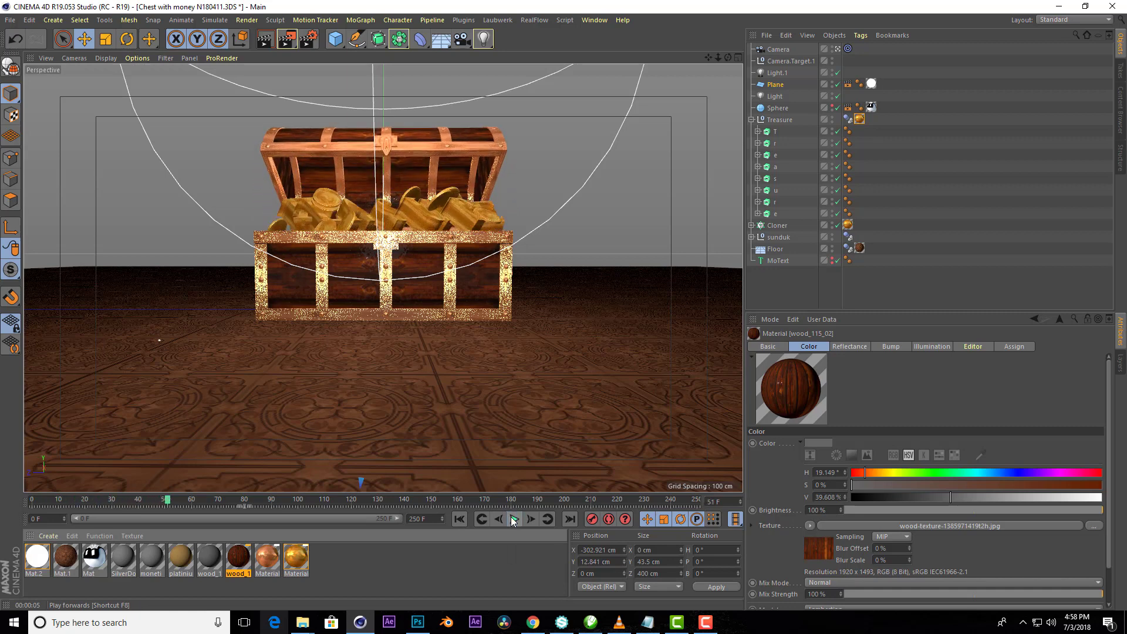
click(260, 42)
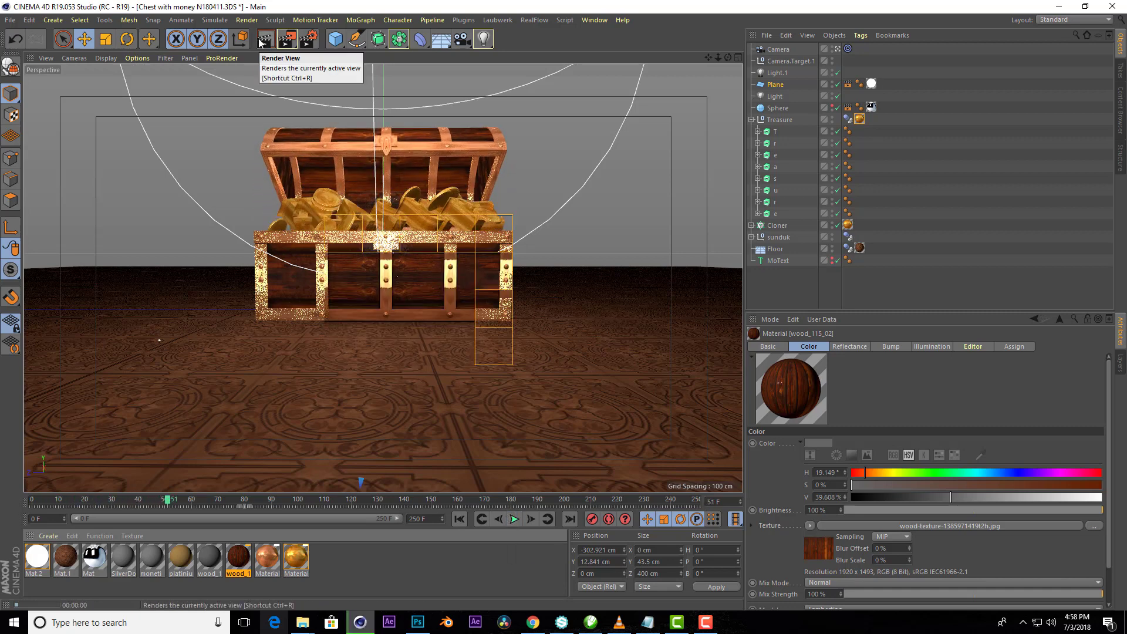
click(514, 519)
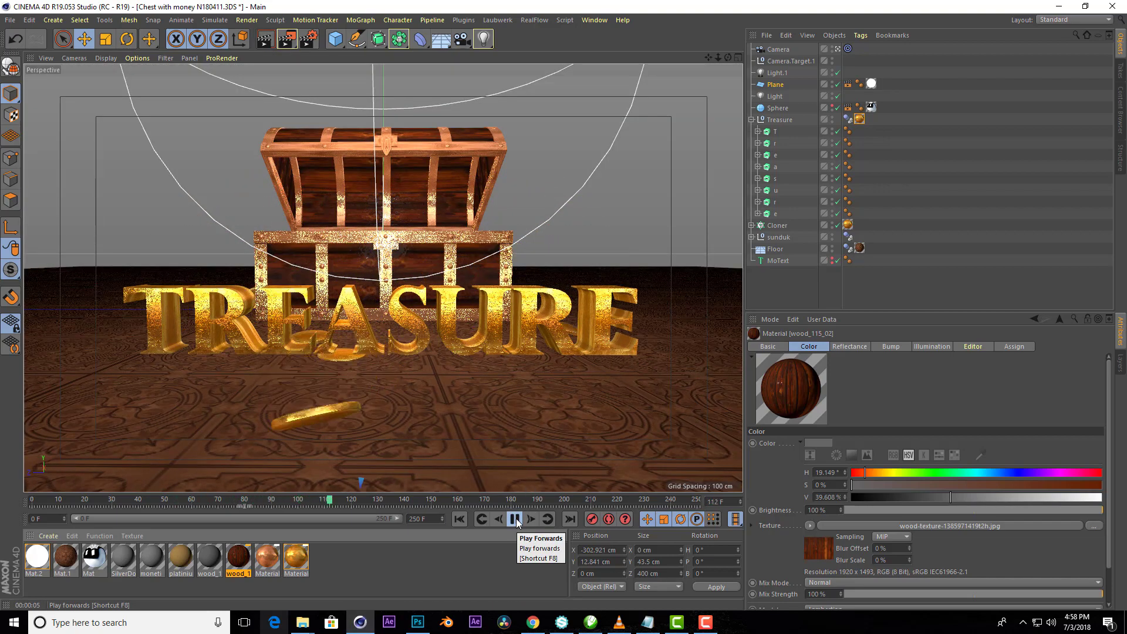
click(514, 519)
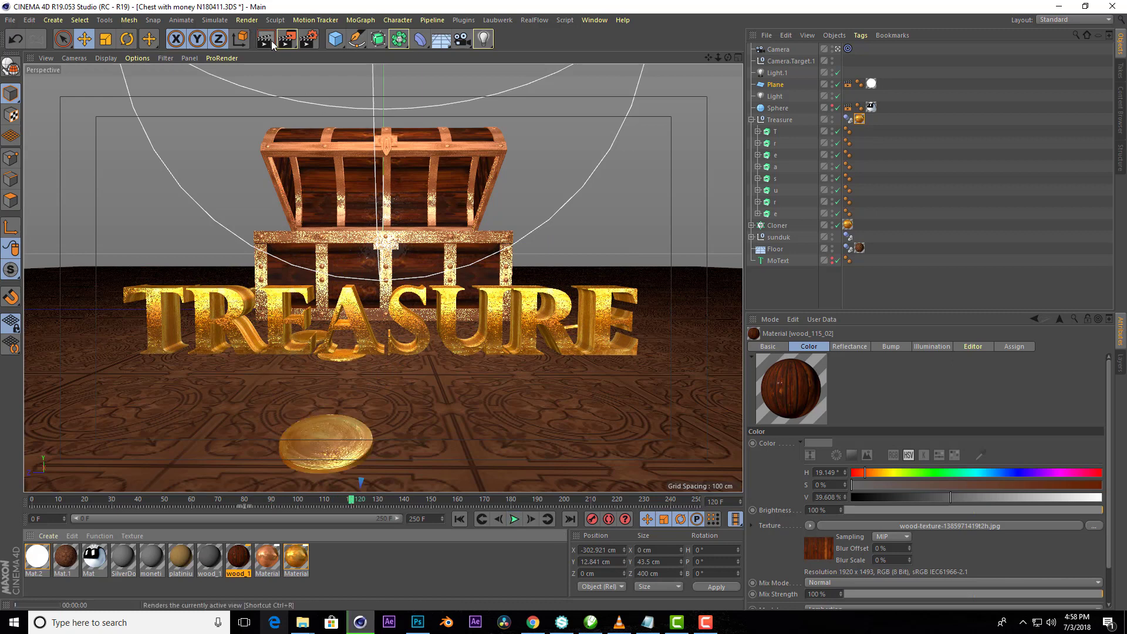
click(271, 41)
- Raise the coin Cloner's Y count to 11, replay, and rewind to about frame 97
click(776, 225)
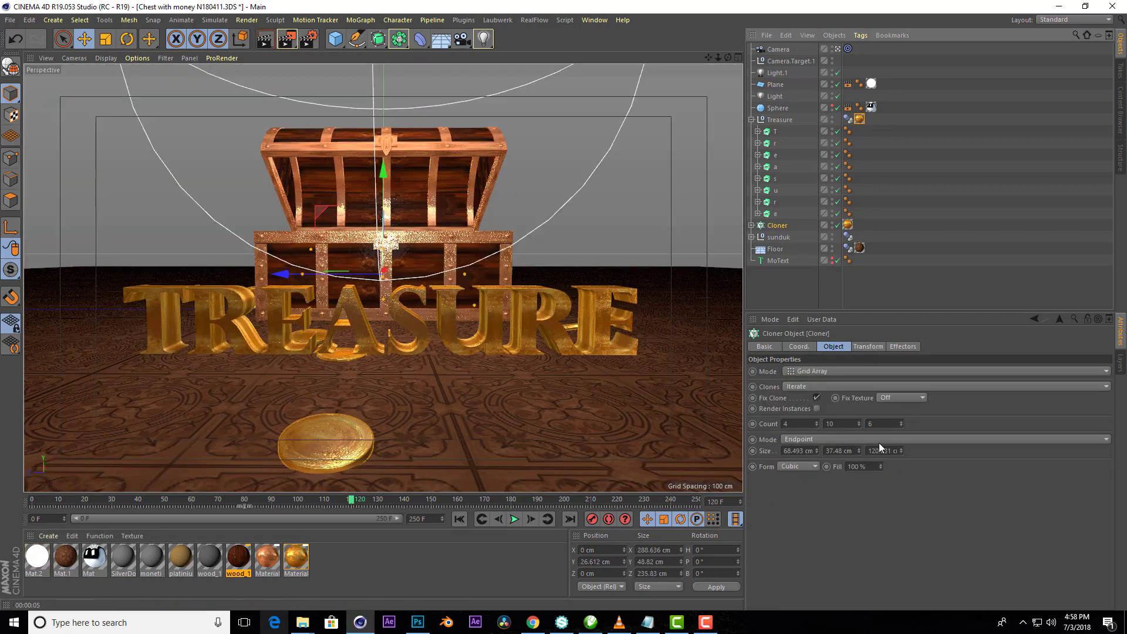
click(858, 422)
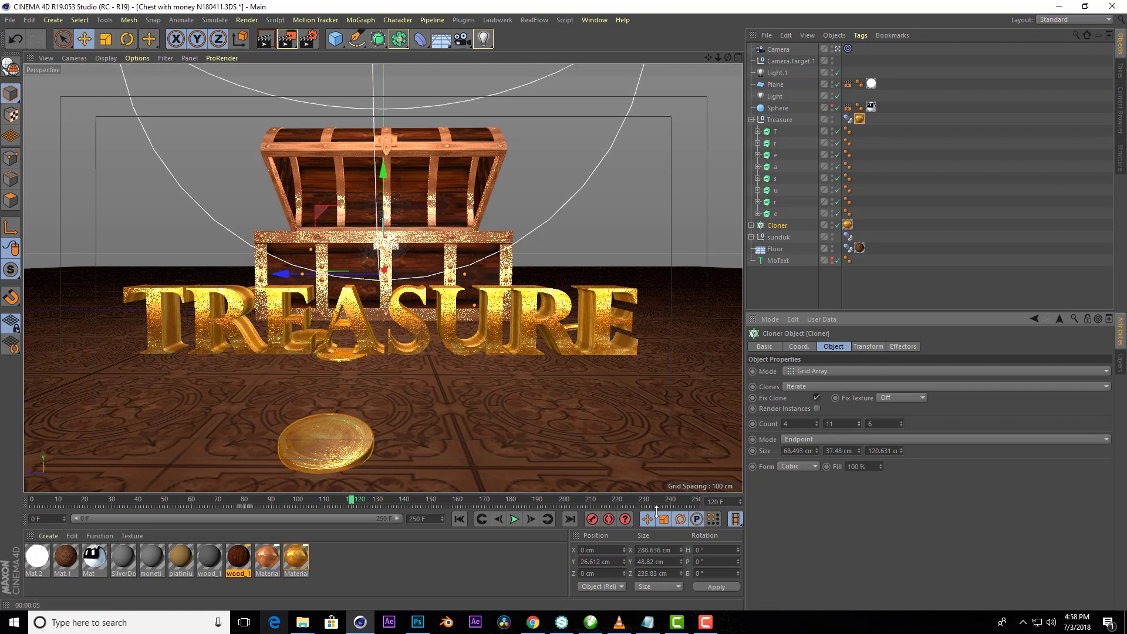
click(464, 516)
click(515, 519)
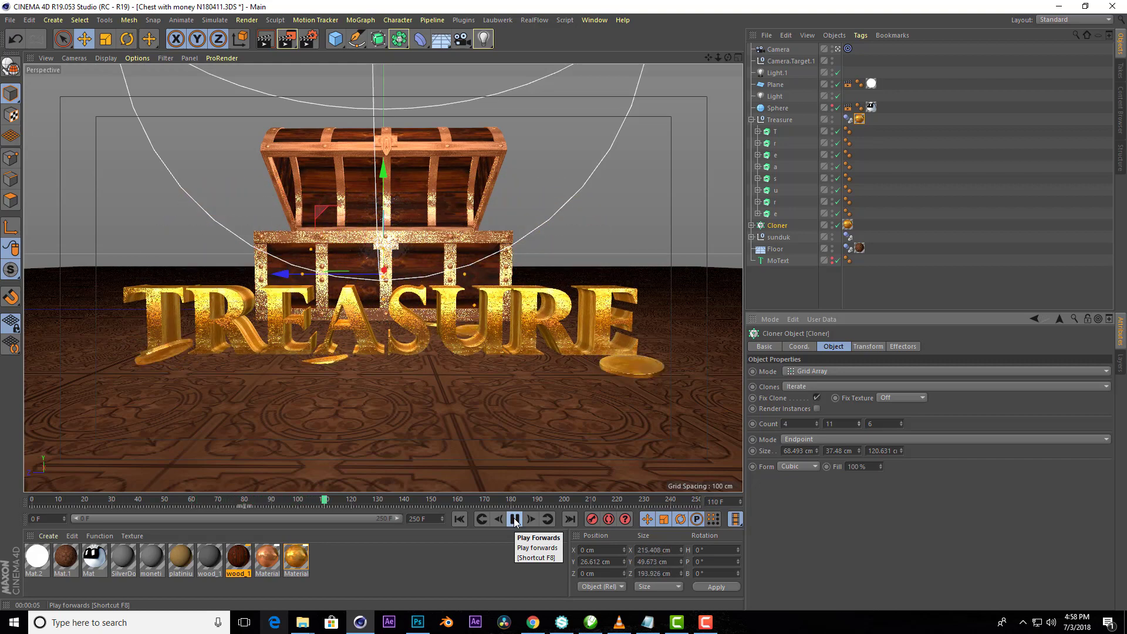
click(514, 520)
click(171, 317)
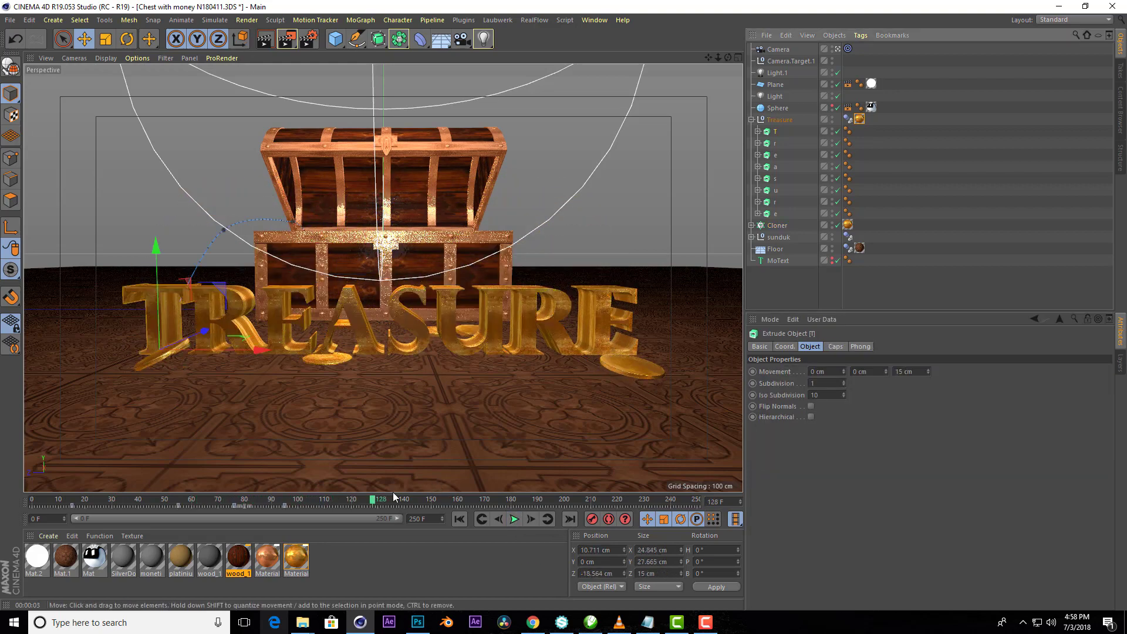
drag(295, 503, 289, 503)
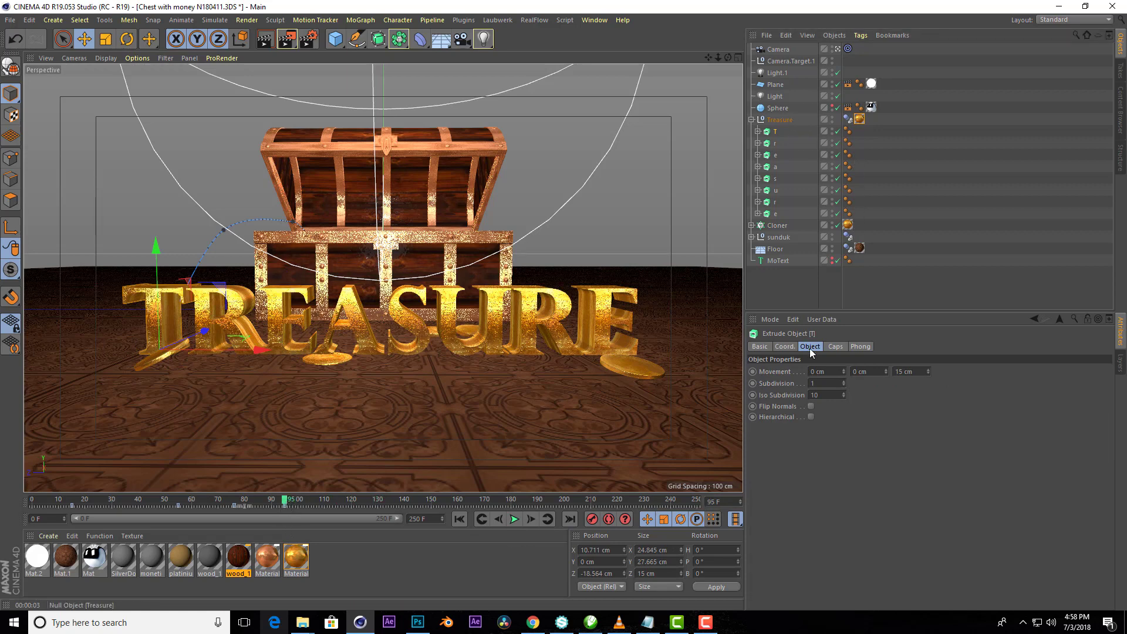
- Show the project's dynamics settings and scrub the animation to around frame 97
click(768, 319)
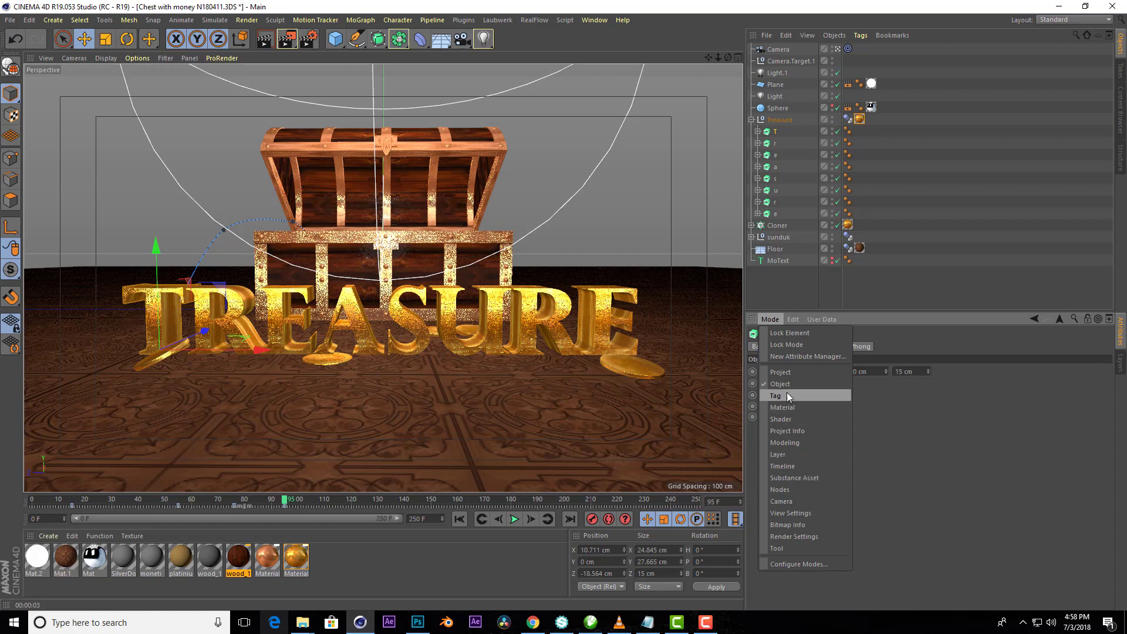
click(784, 373)
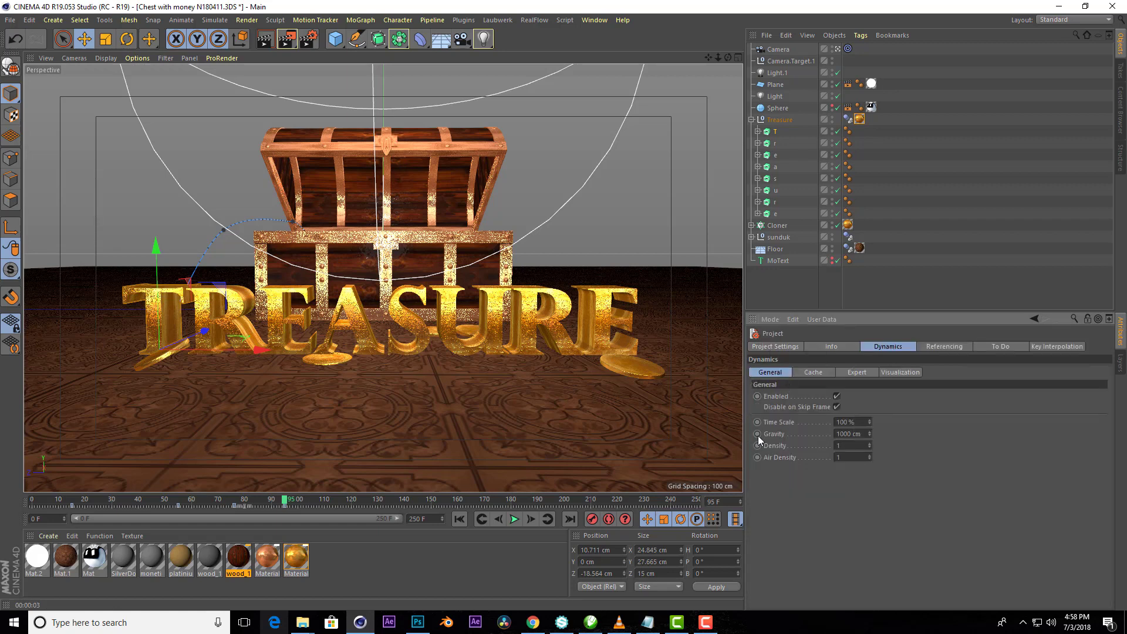
click(515, 519)
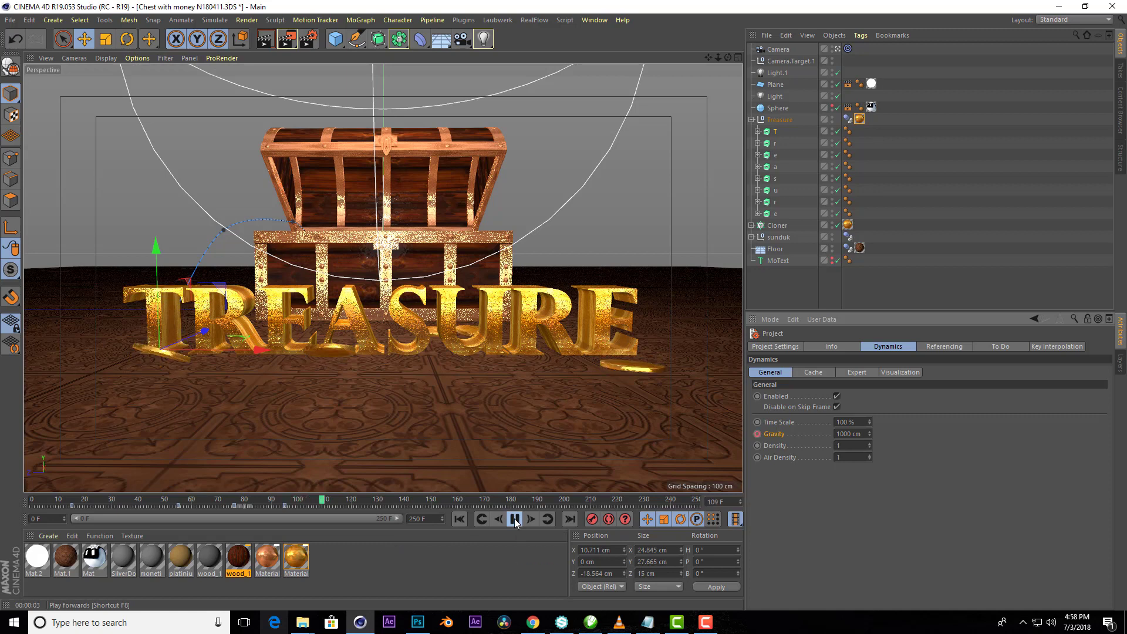
drag(296, 497, 289, 503)
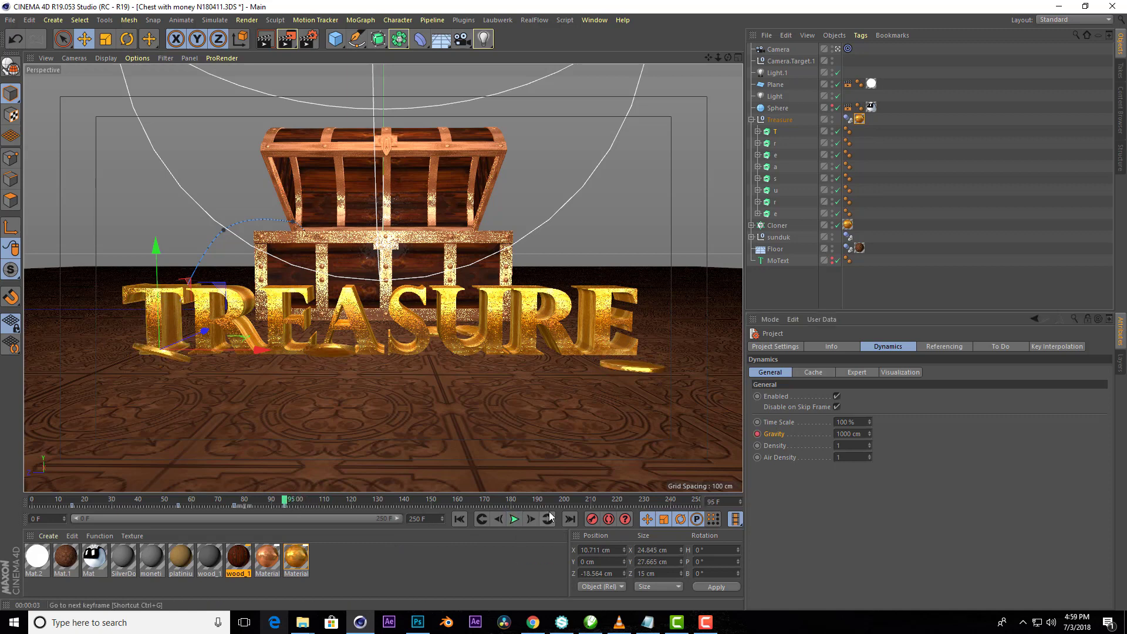
click(531, 519)
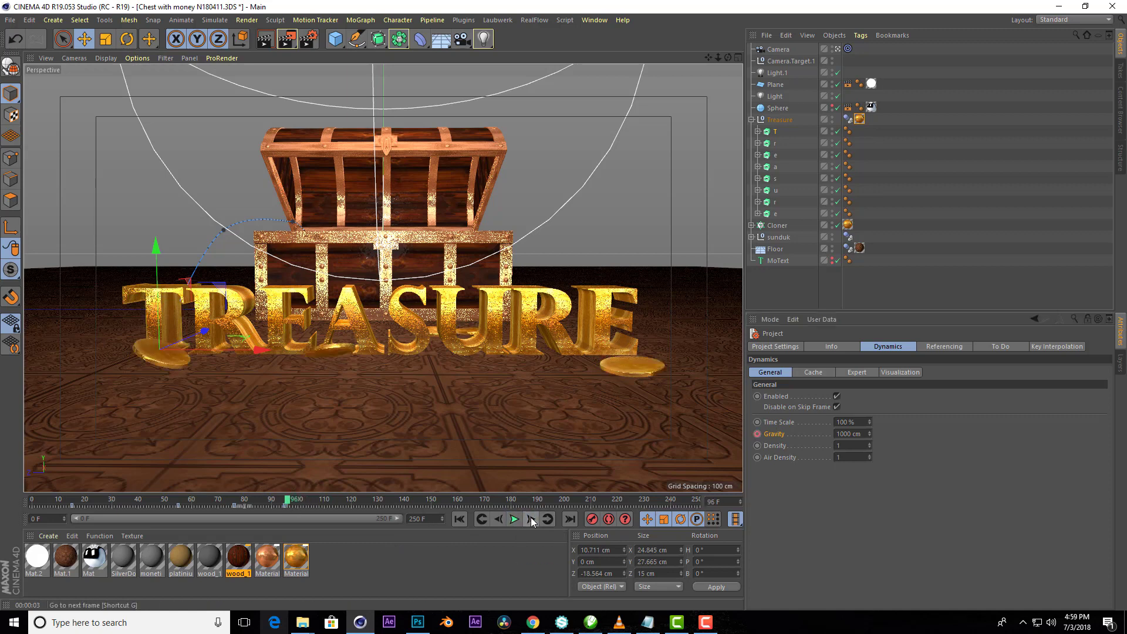
- Set project gravity to 20 cm, play to watch the coins drift, then rewind
click(861, 438)
text(20)
key(Return)
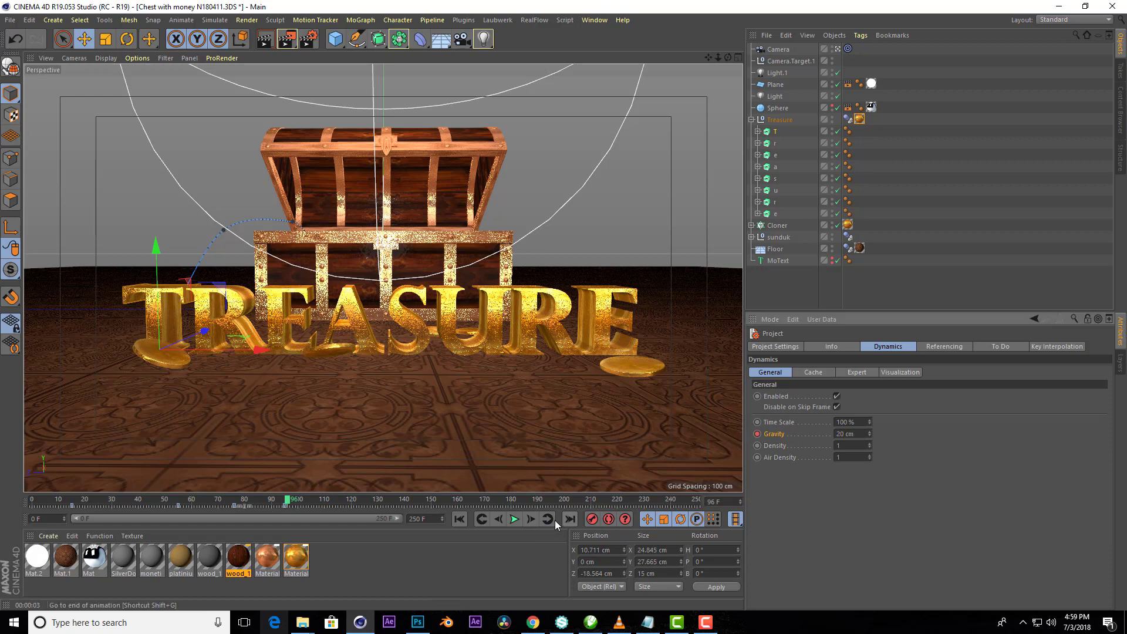
click(515, 520)
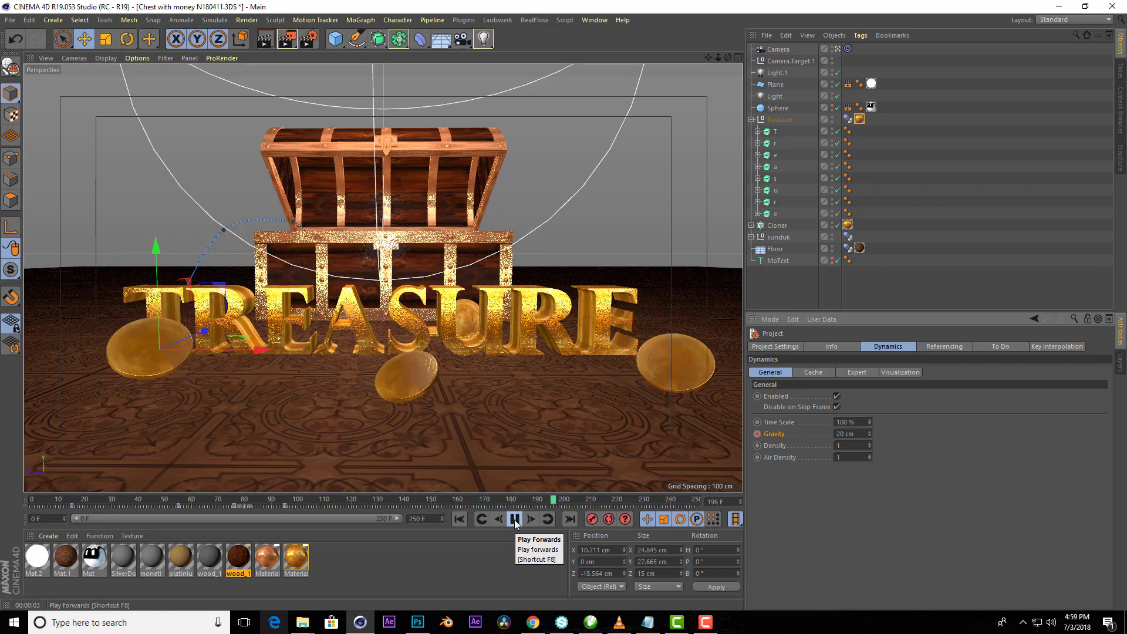
click(514, 521)
click(459, 520)
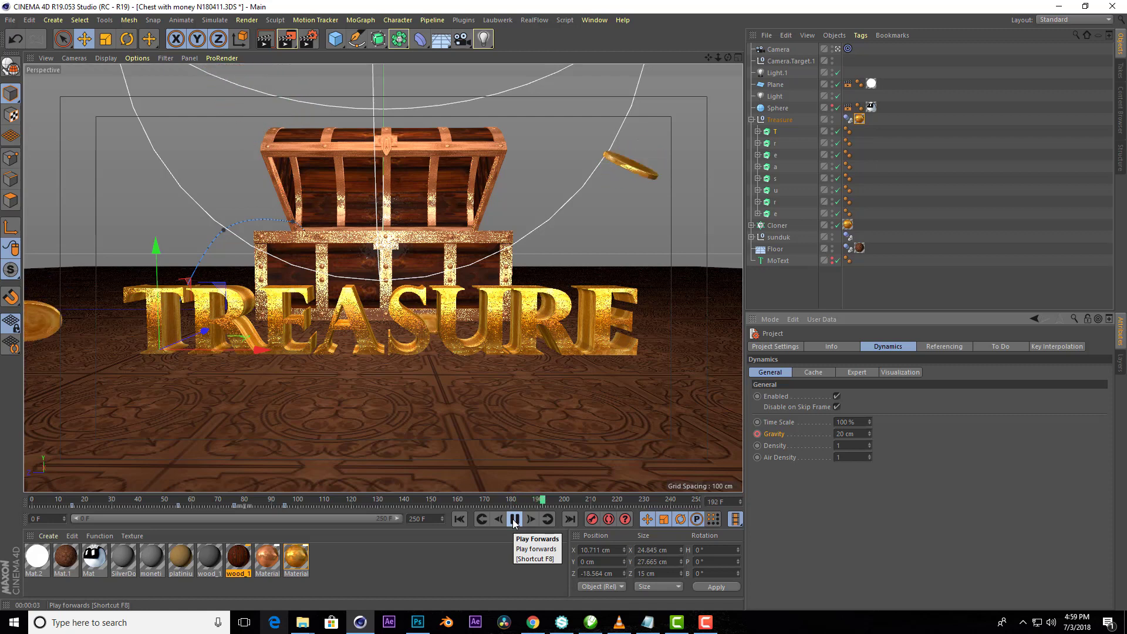
- Stop playback and raise the coin Cloner's third count from 6 to 7
click(513, 520)
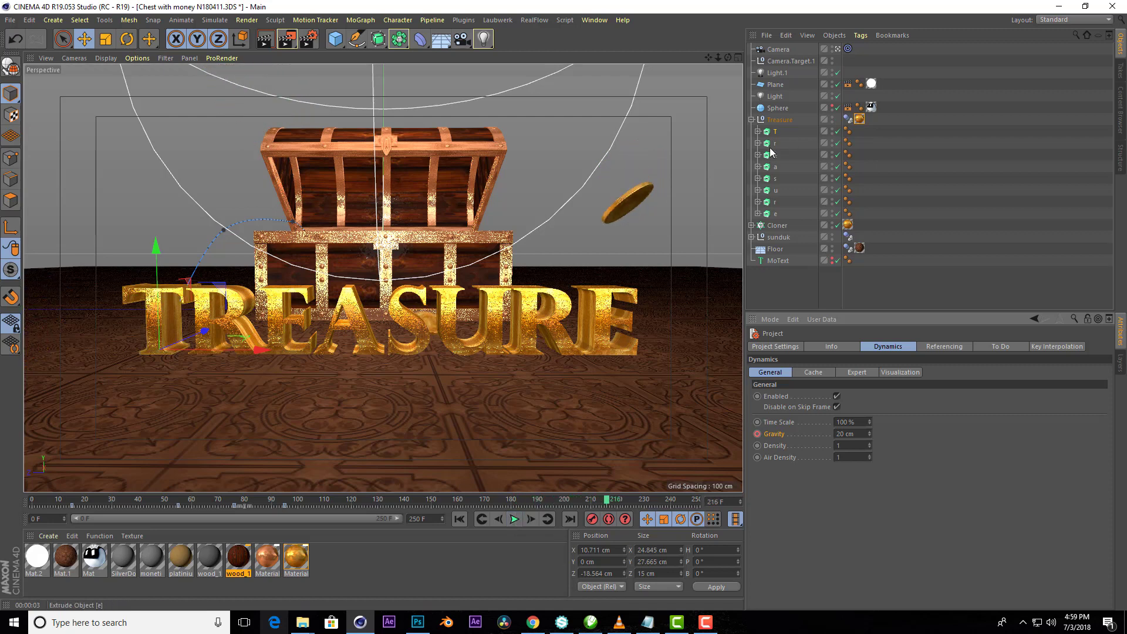
click(777, 225)
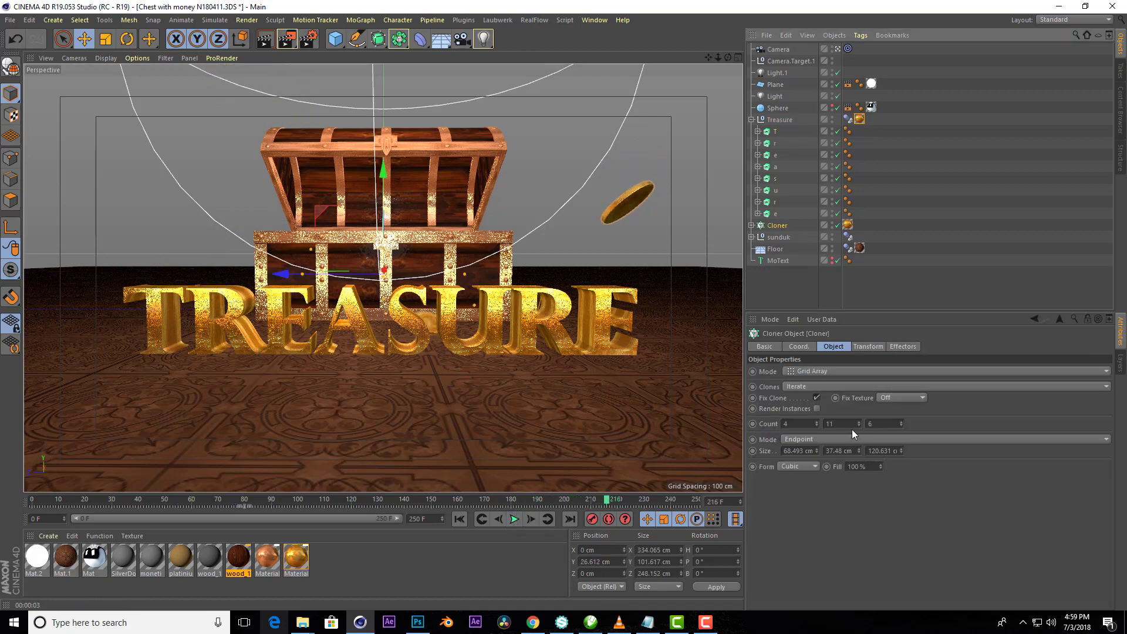
click(901, 422)
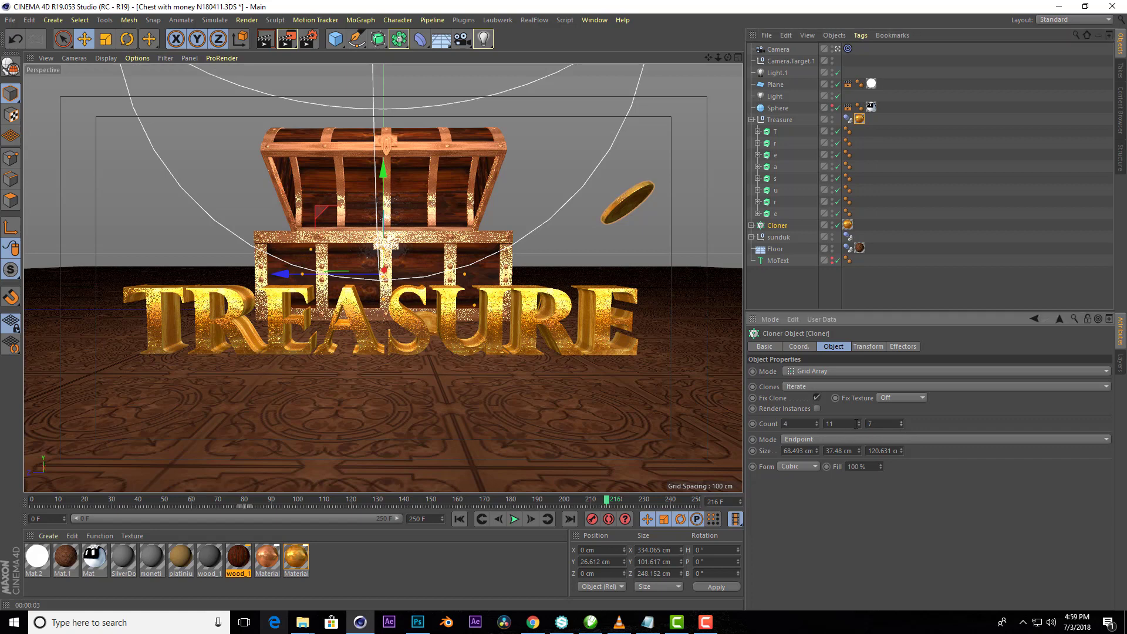
- Play from the start to frame 161 and render the viewport with Ctrl+R
click(458, 518)
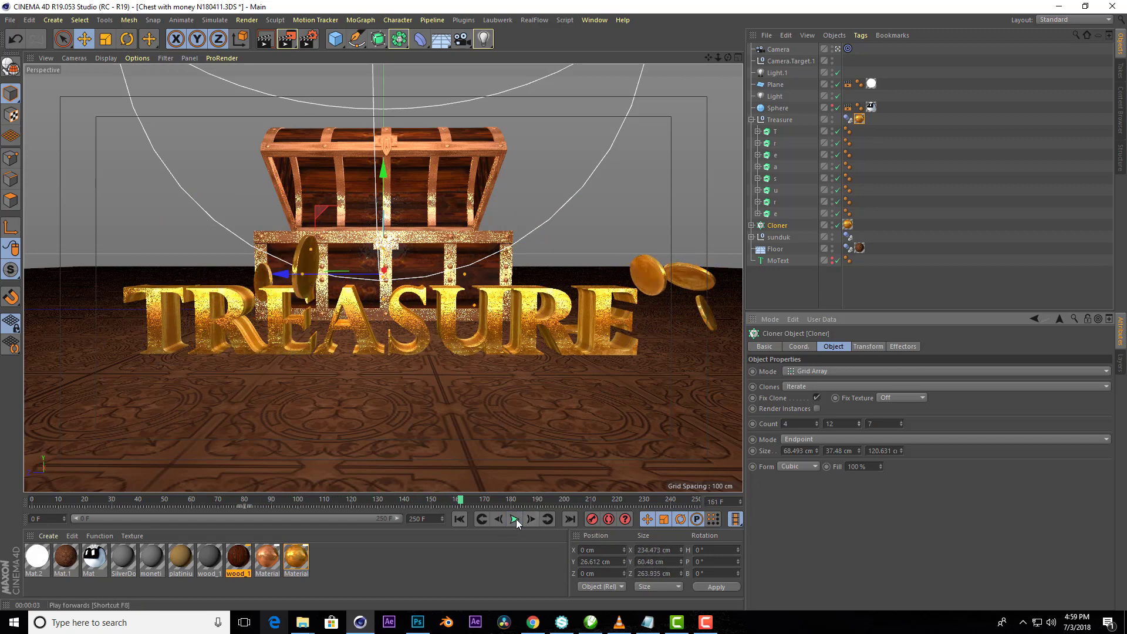
click(515, 519)
key(ctrl+r)
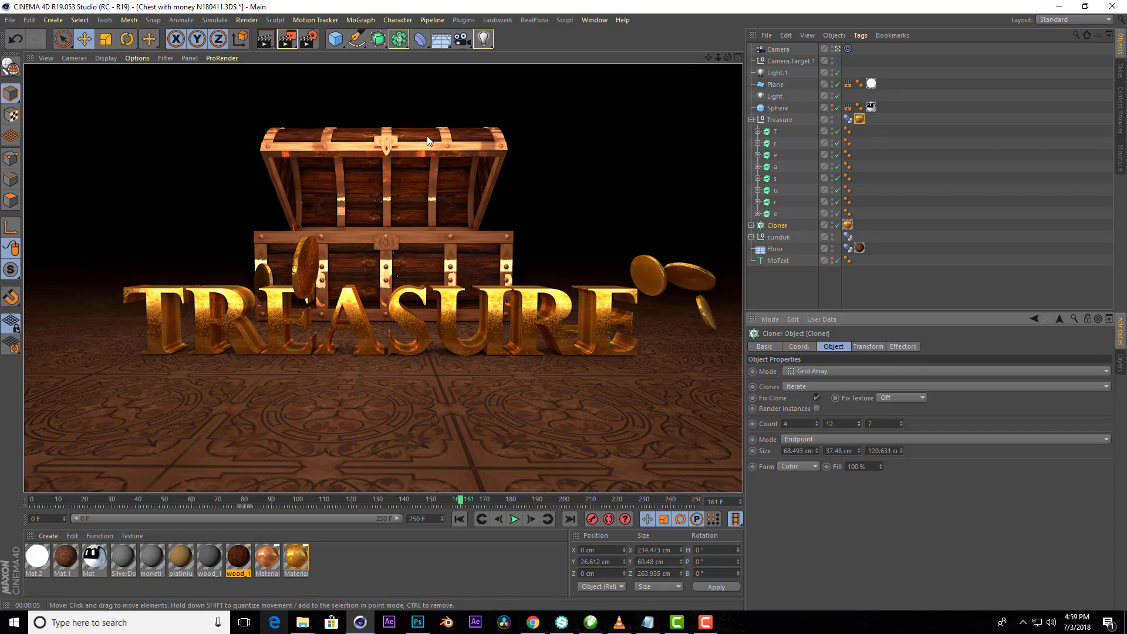
- Select Light.1 to check its settings and re-render frame 161 in the viewport
click(625, 87)
click(266, 40)
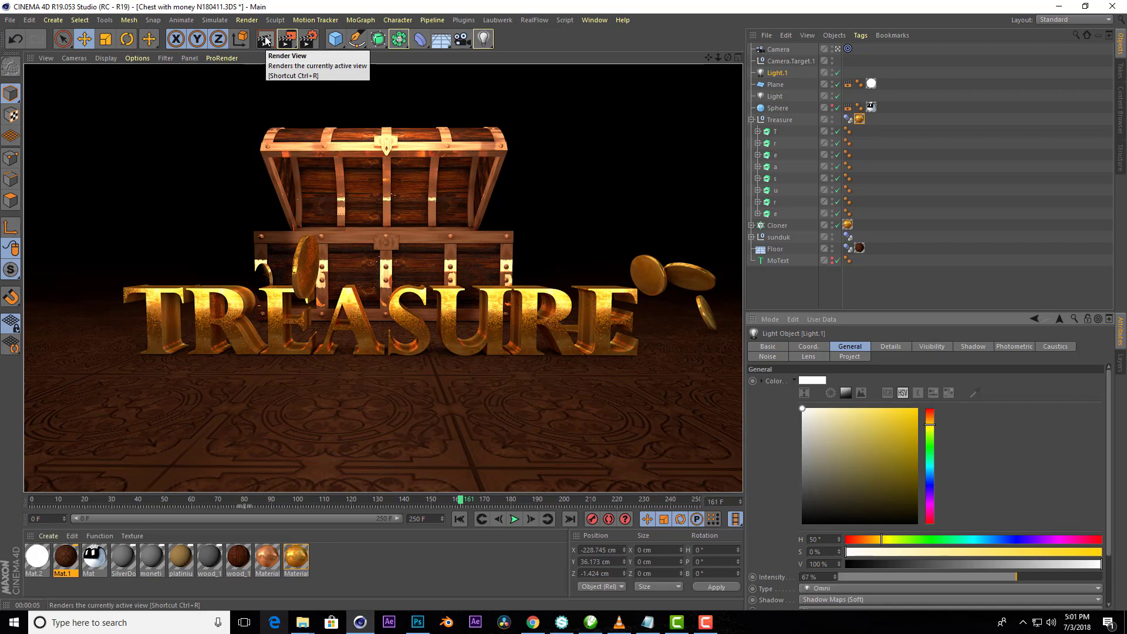
- Select Camera and Camera.Target.1 and scrub the timeline between frames 104 and 76
click(774, 50)
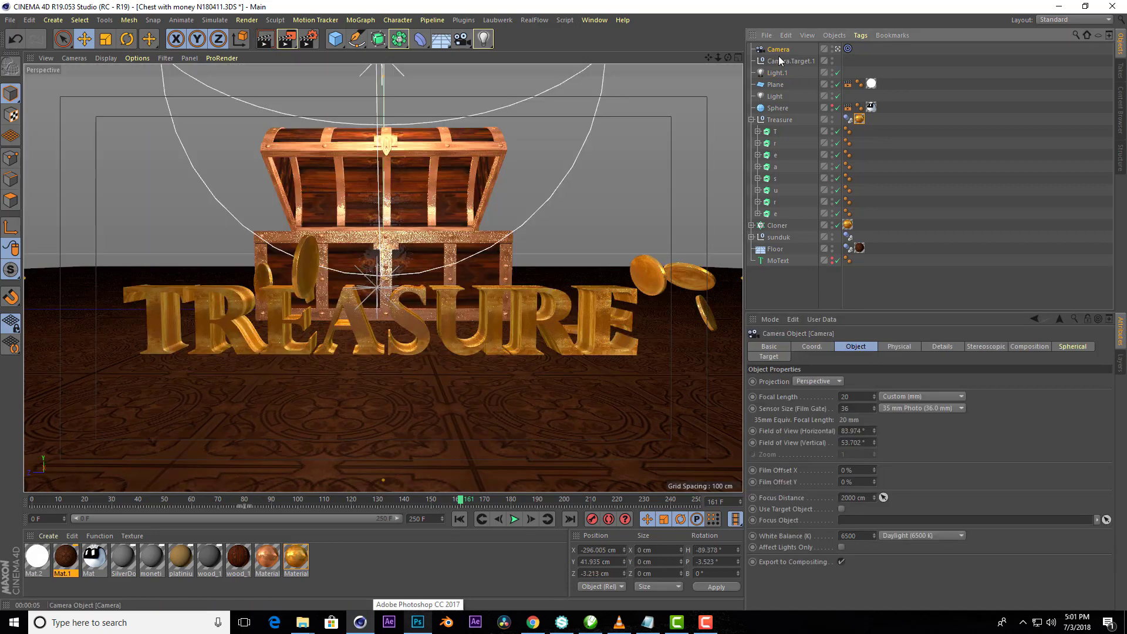
ctrl+click(775, 61)
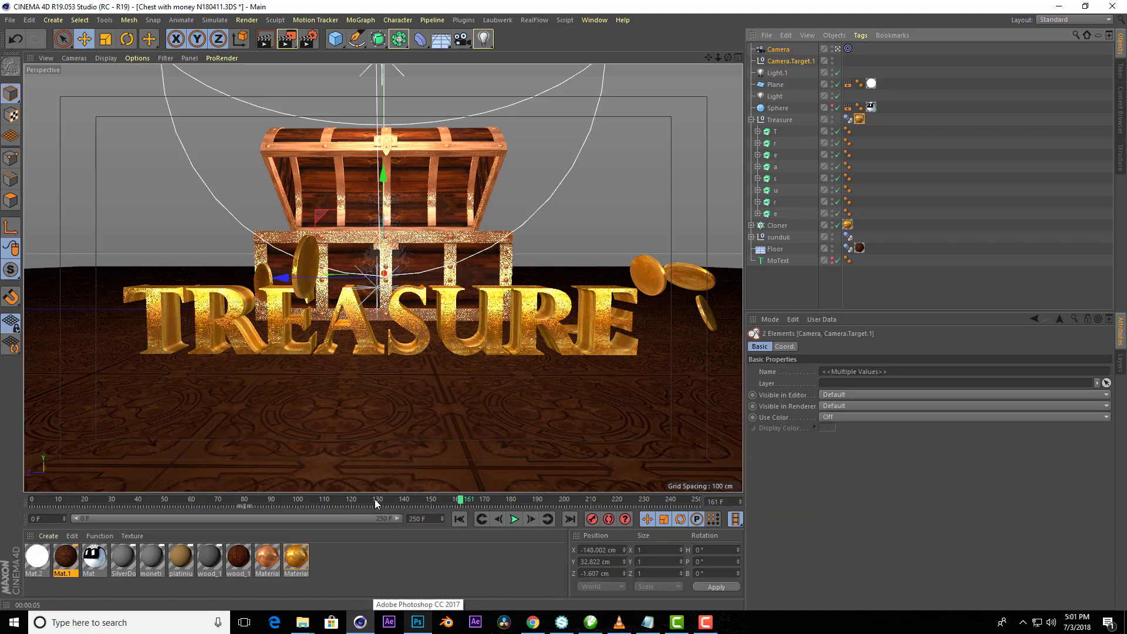
click(309, 498)
drag(287, 501, 245, 500)
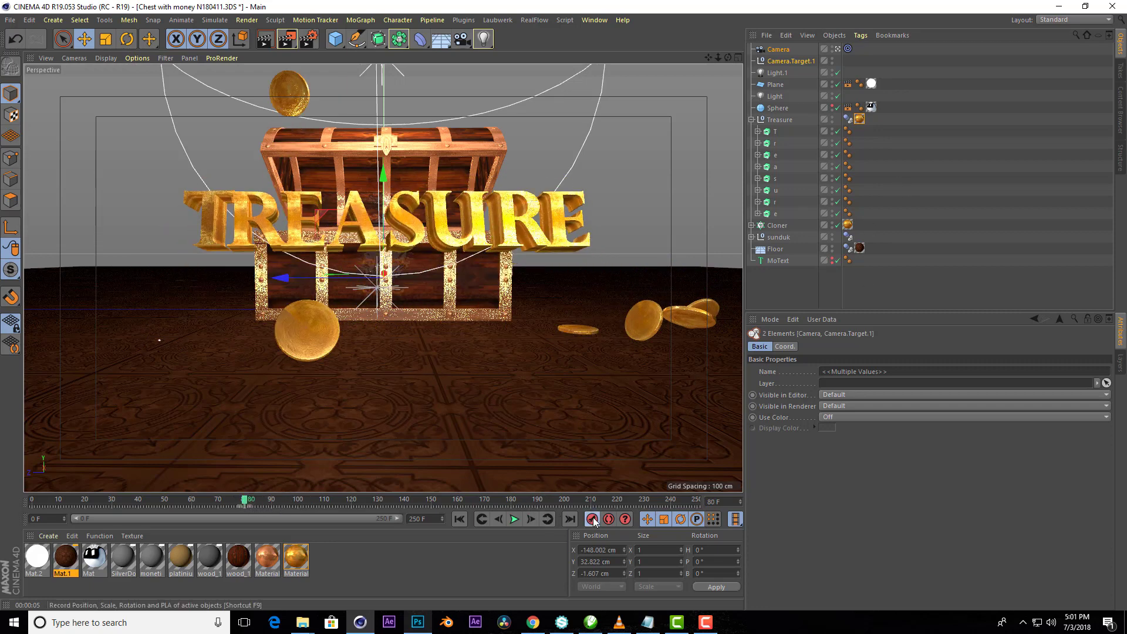
click(463, 518)
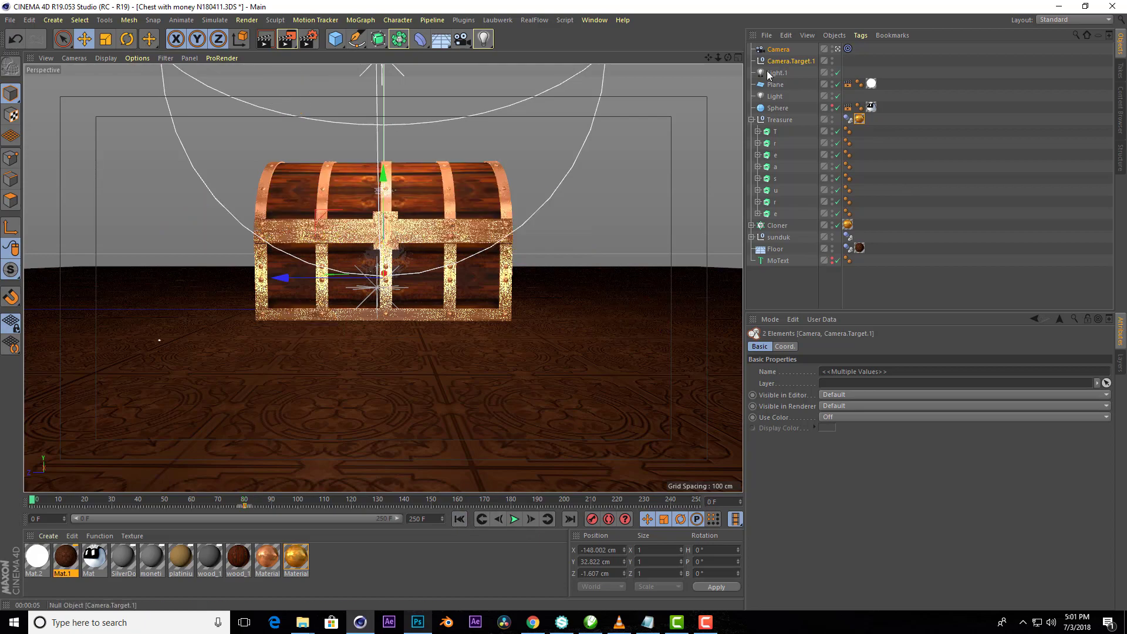
- Orbit to view the chest's end from above and play the animation to frame 232
drag(727, 55, 576, 88)
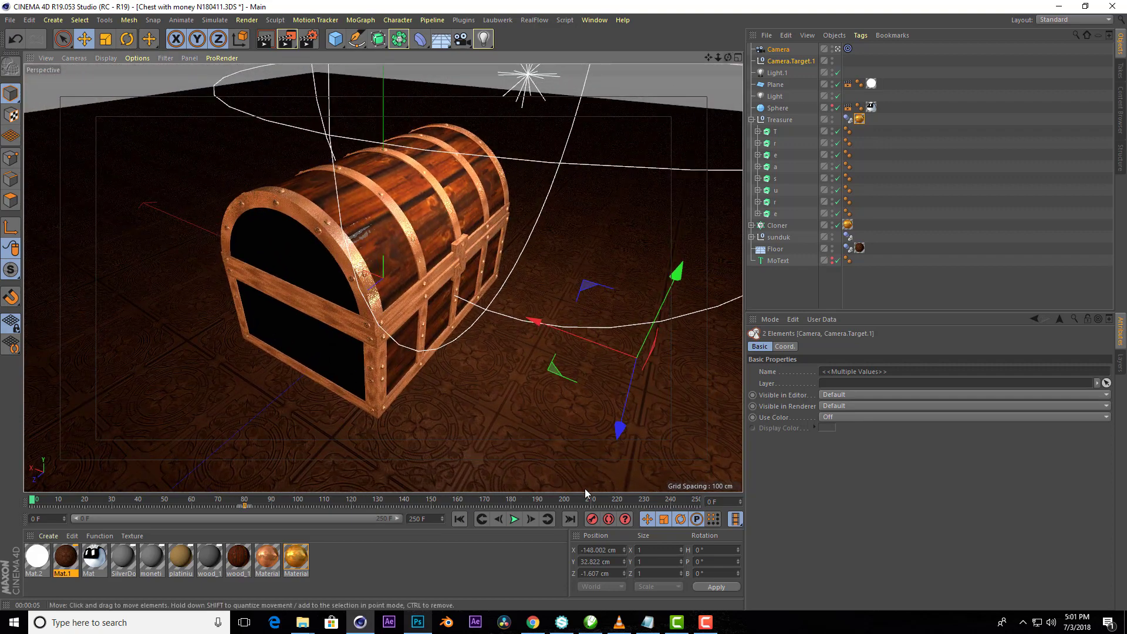
click(515, 521)
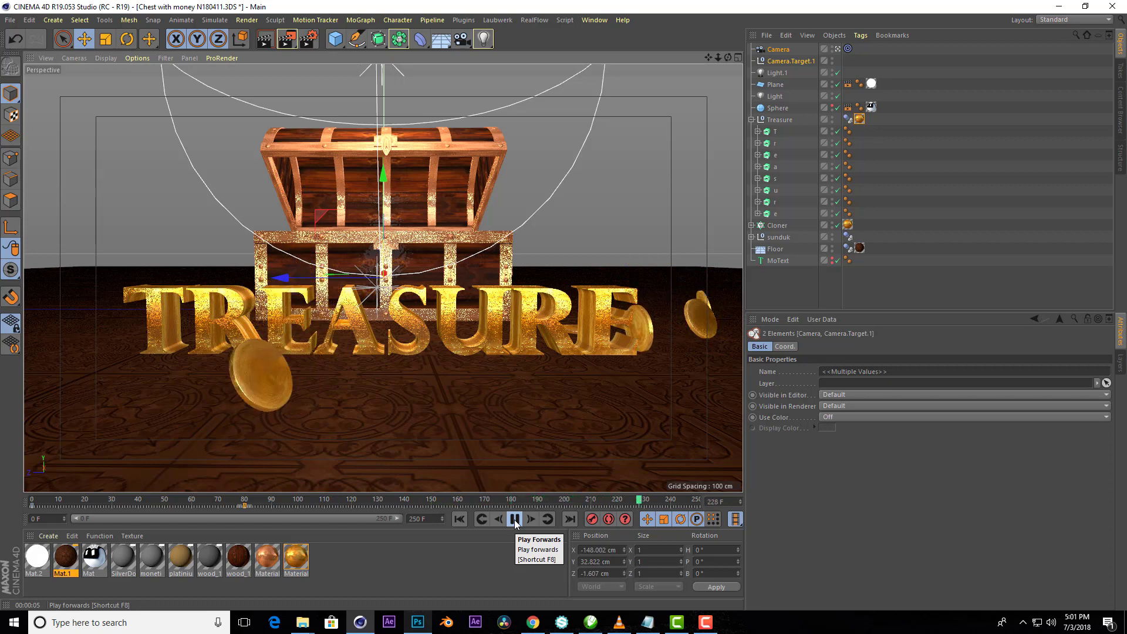
click(515, 520)
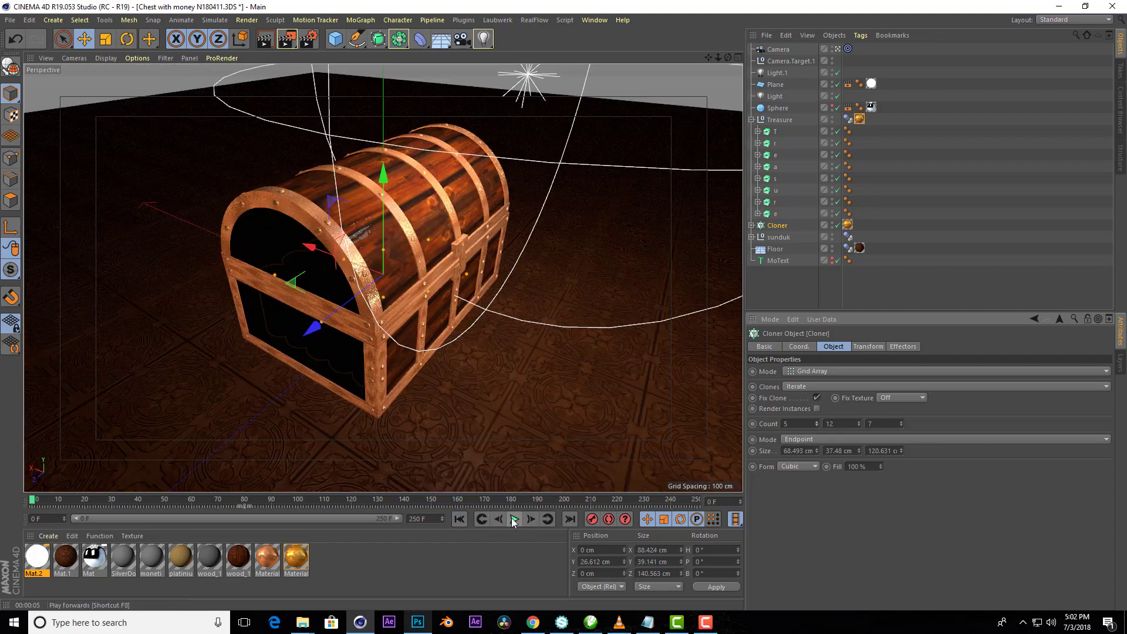
- Replay the coin animation, then maximise the perspective view and render frame 178
click(513, 519)
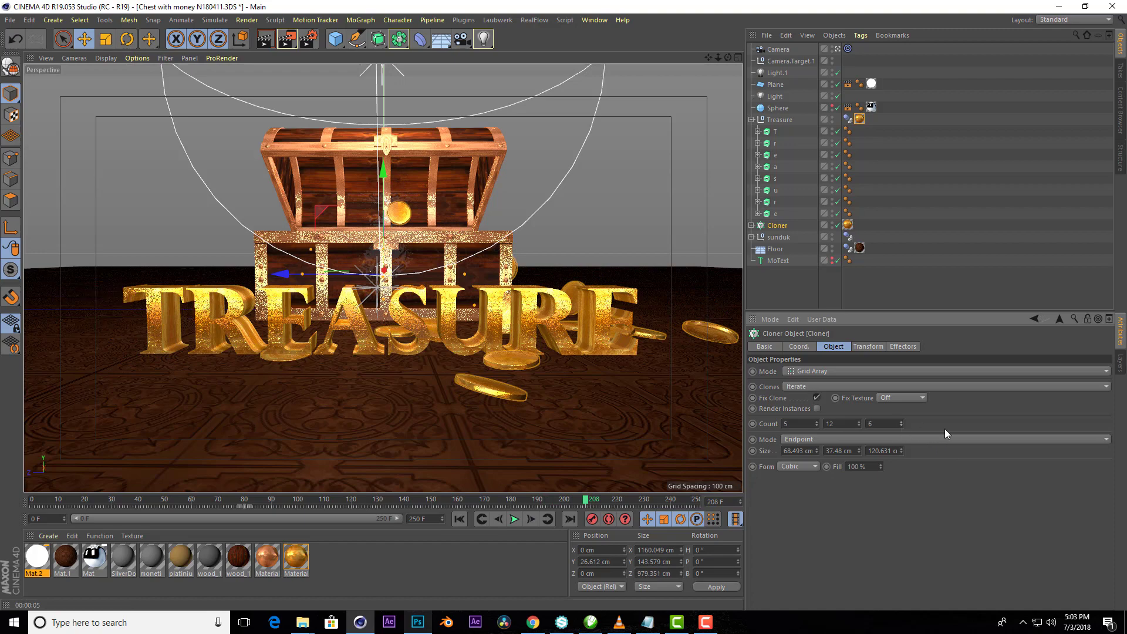
click(513, 519)
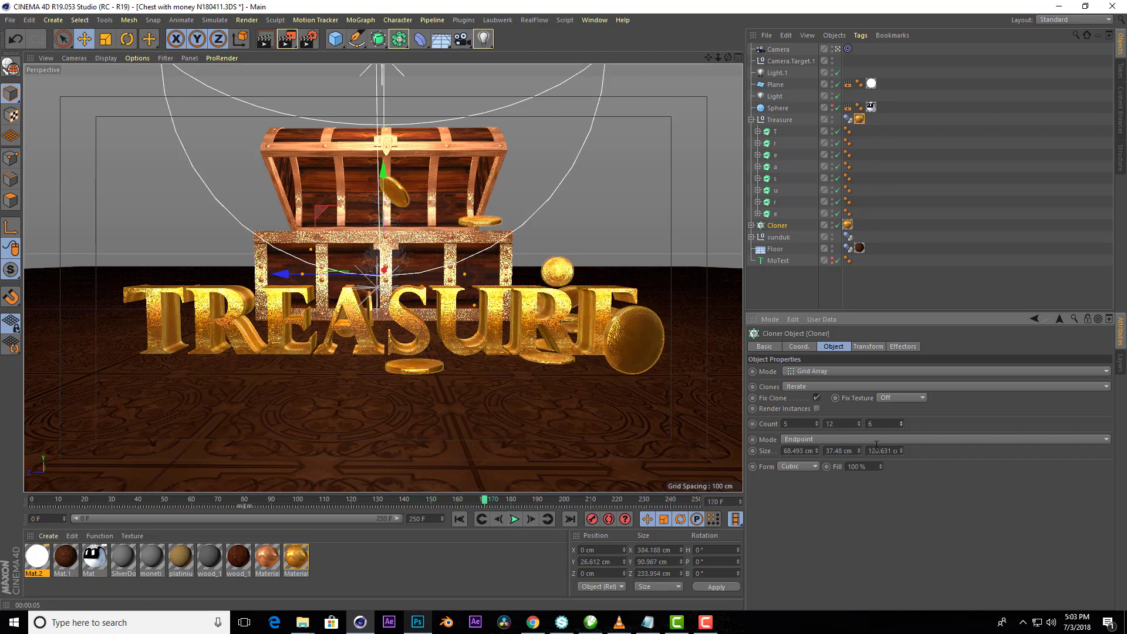
click(463, 518)
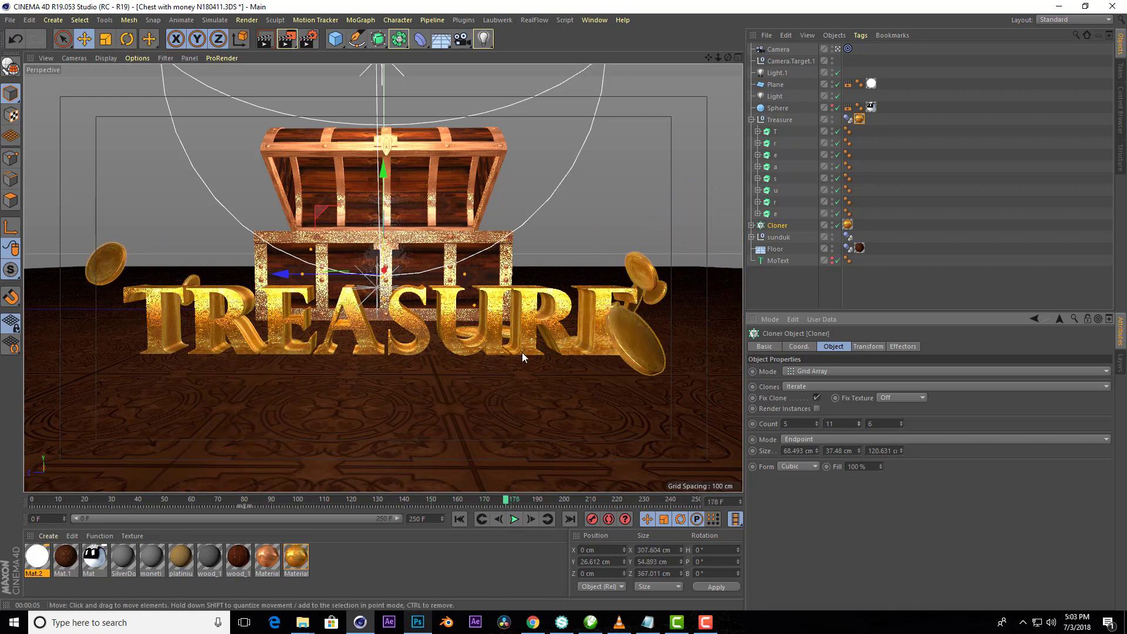
key(ctrl+Tab)
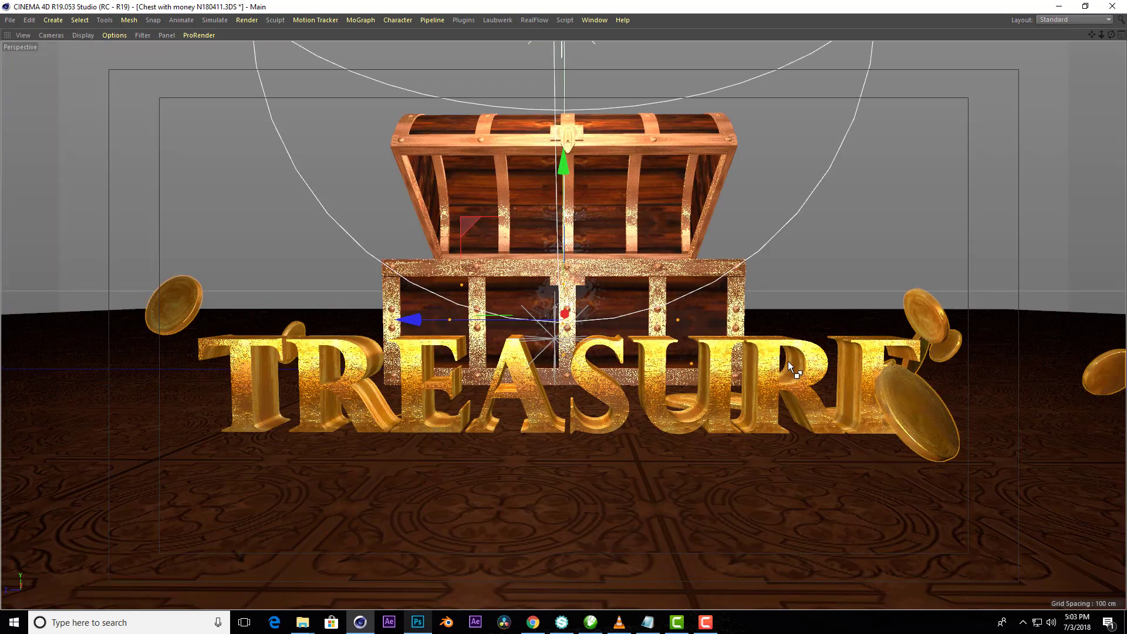
key(ctrl+r)
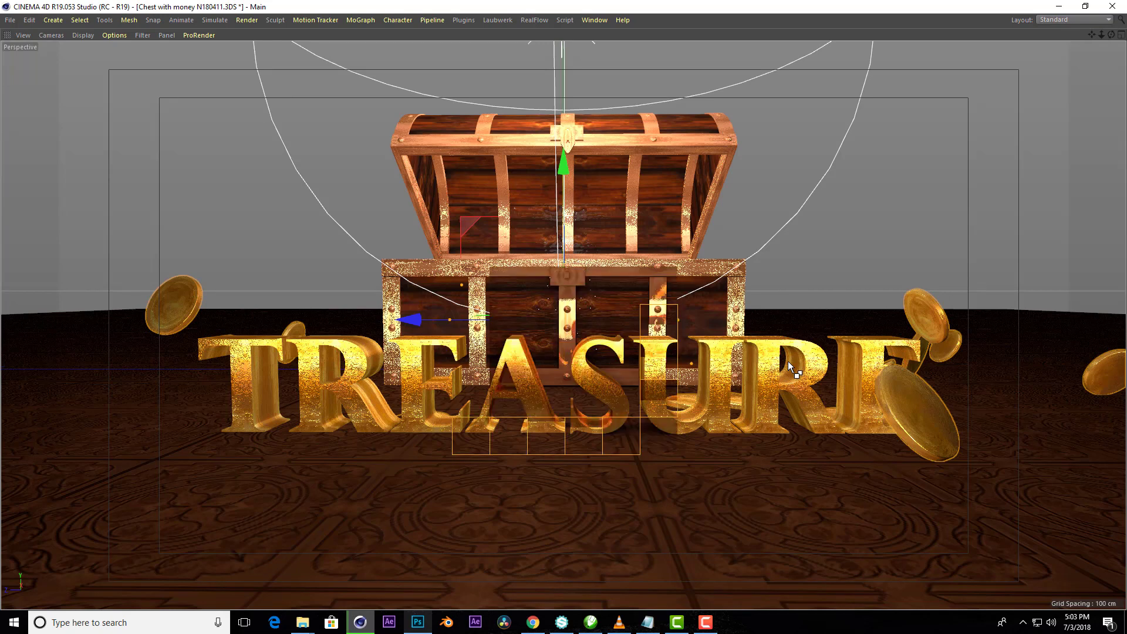